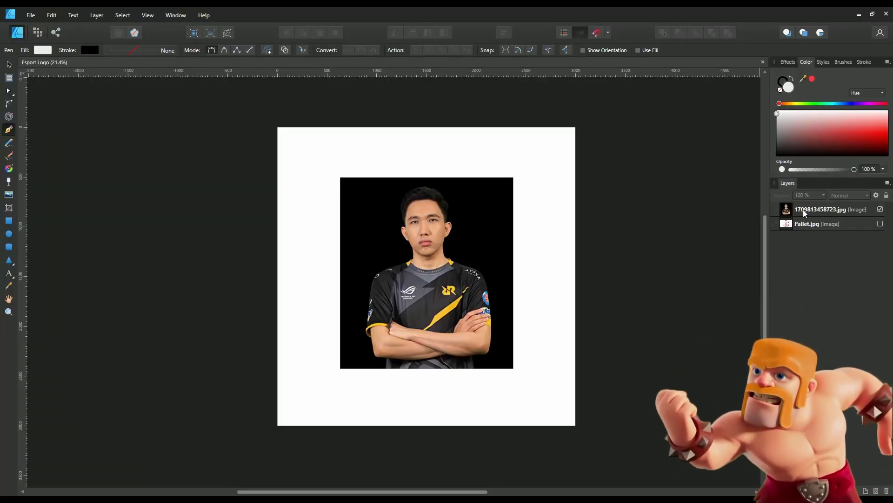
Step: Select the portrait photo layer and zoom in on the man's face
left_click(787, 209)
scroll(481, 223, "up", 2)
scroll(480, 224, "up", 3)
scroll(493, 222, "up", 3)
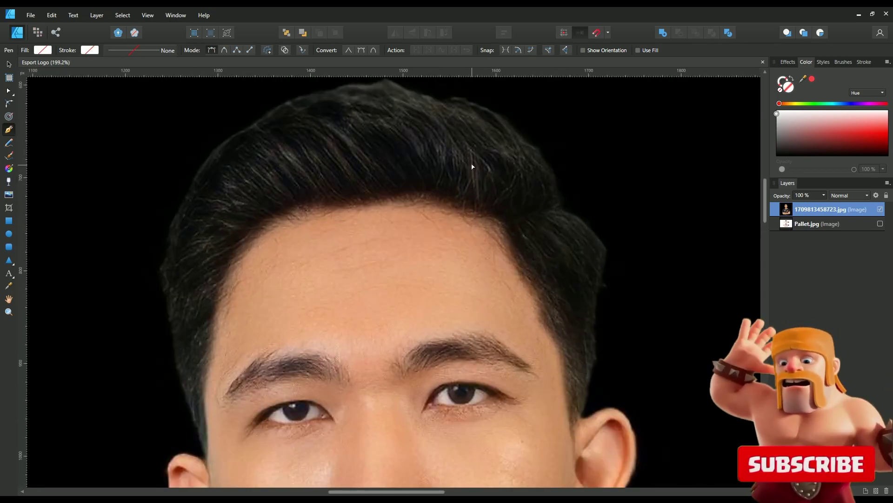
scroll(508, 220, "up", 2)
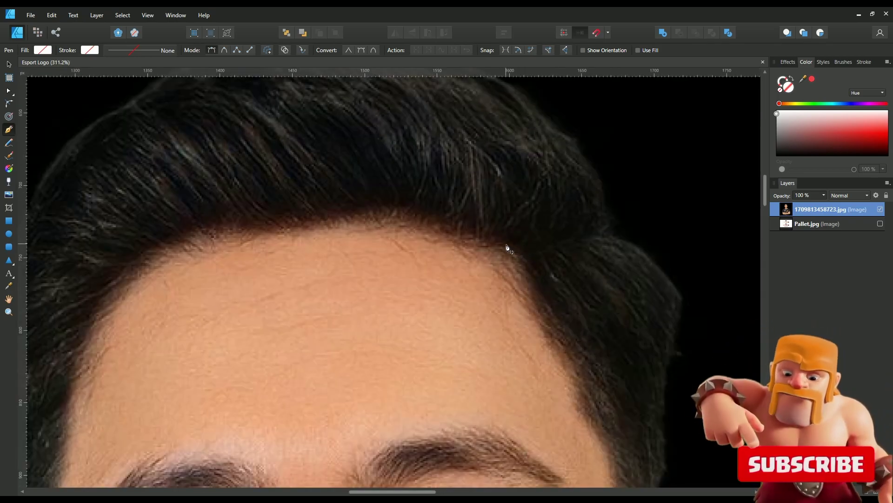
Step: Pen-trace the hairline across the forehead, undoing a bad first attempt, to where it turns down
left_click_drag(501, 243, 488, 244)
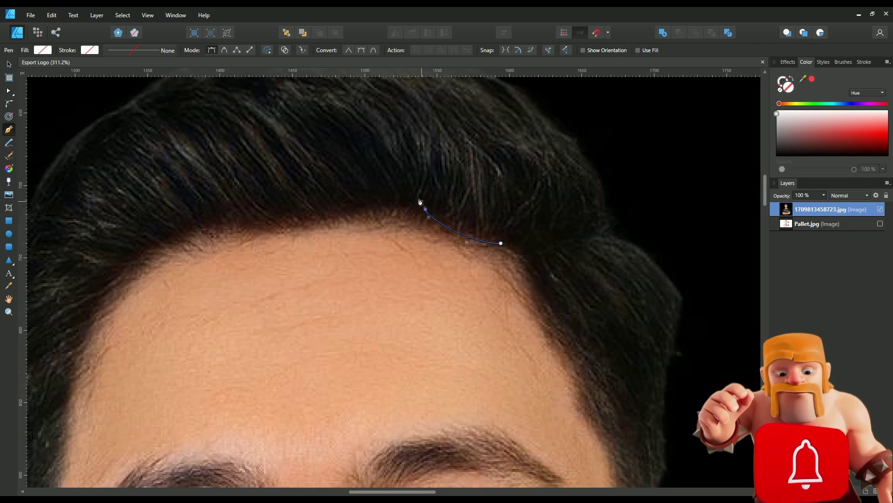
left_click_drag(425, 210, 408, 180)
key("ctrl+z")
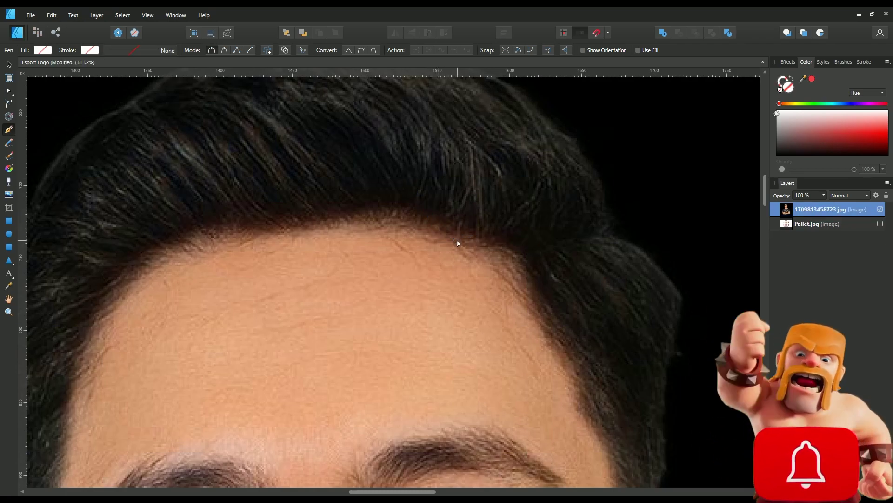
left_click_drag(503, 246, 493, 241)
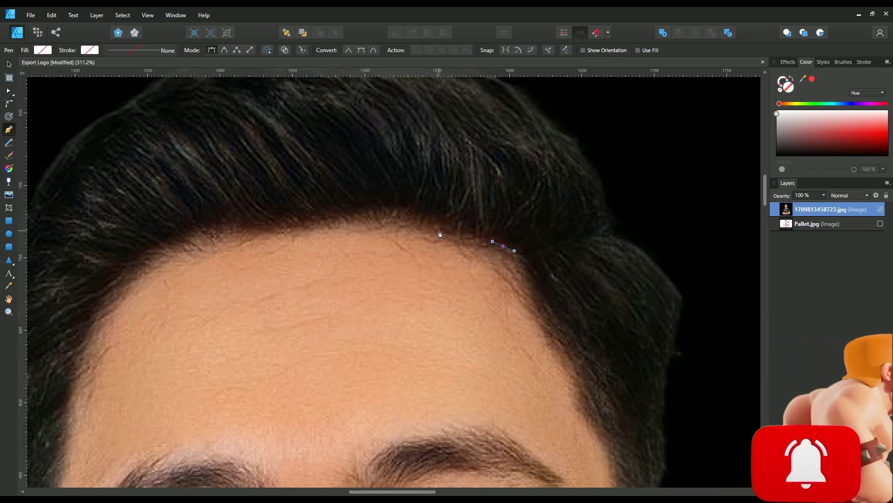
mouse_move(439, 227)
left_mouse_down()
mouse_move(414, 208)
mouse_move(331, 226)
left_mouse_up()
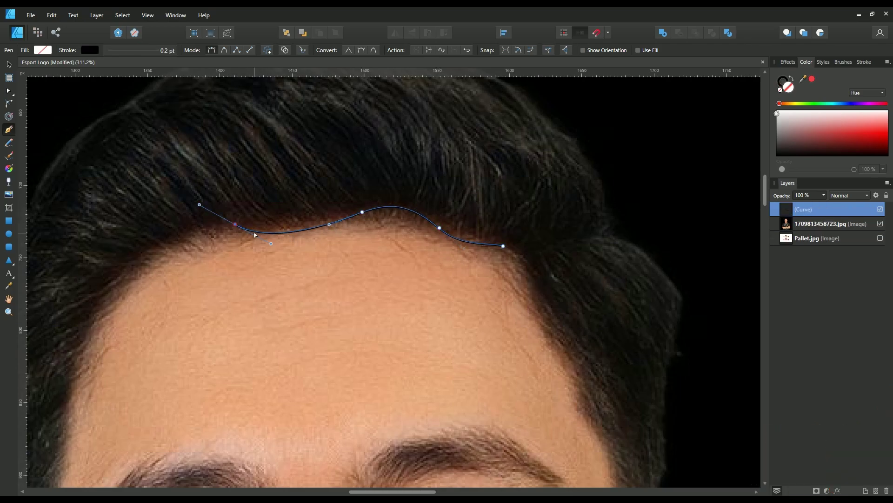
left_click_drag(241, 225, 274, 241)
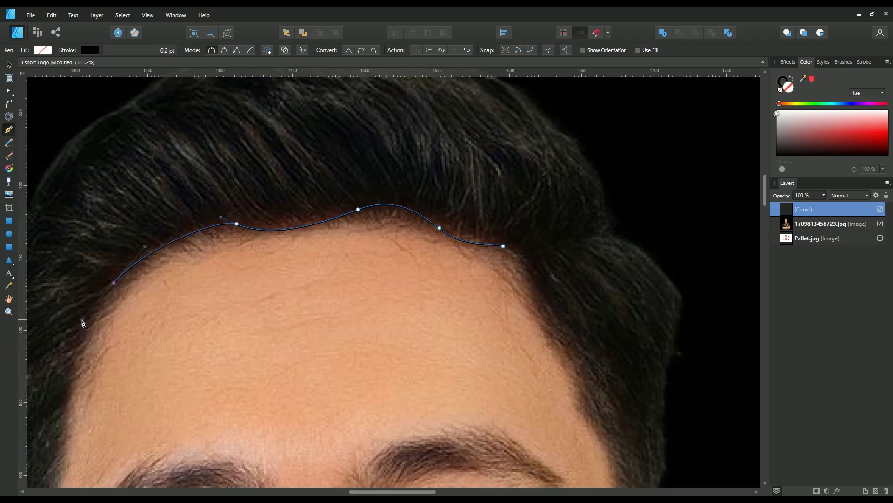
left_click_drag(236, 224, 238, 227)
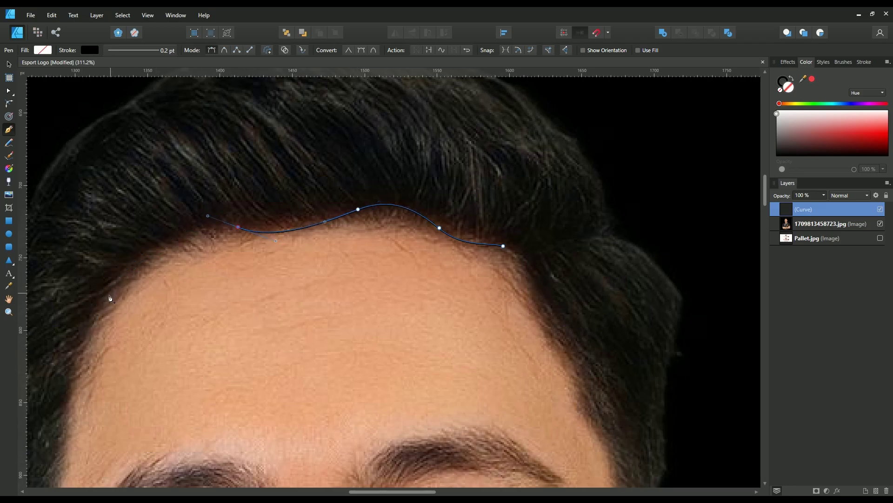
left_click_drag(106, 299, 82, 351)
Step: Straighten the curve's end and continue the outline down the left hair edge toward the ear
scroll(514, 400, "down", 4)
scroll(351, 279, "up", 2)
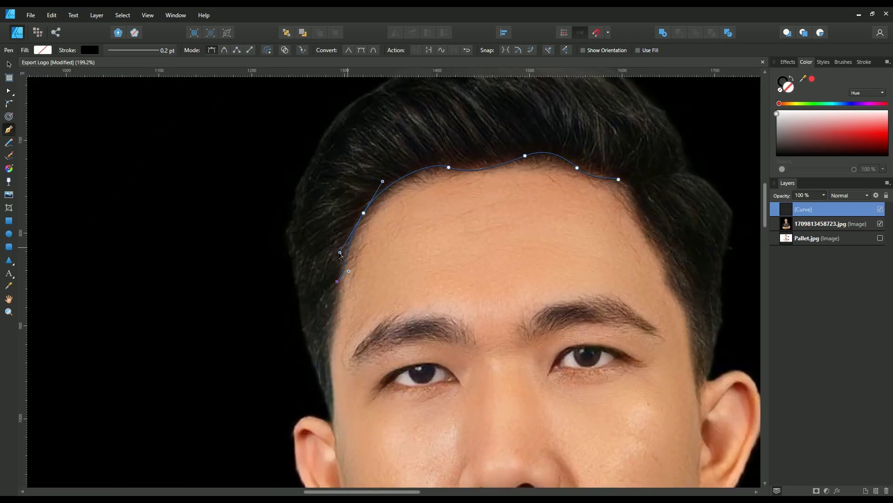
scroll(348, 274, "up", 1)
left_click(364, 202)
left_click_drag(348, 270, 341, 271)
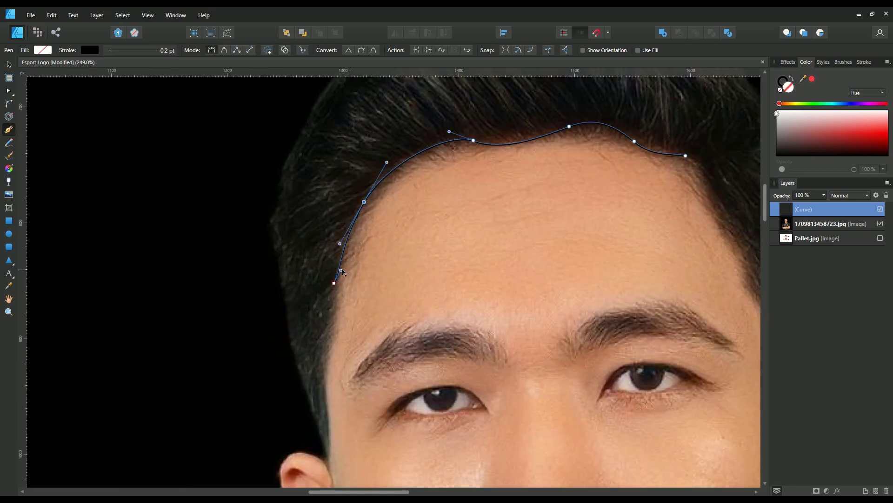
left_click_drag(334, 334, 322, 369)
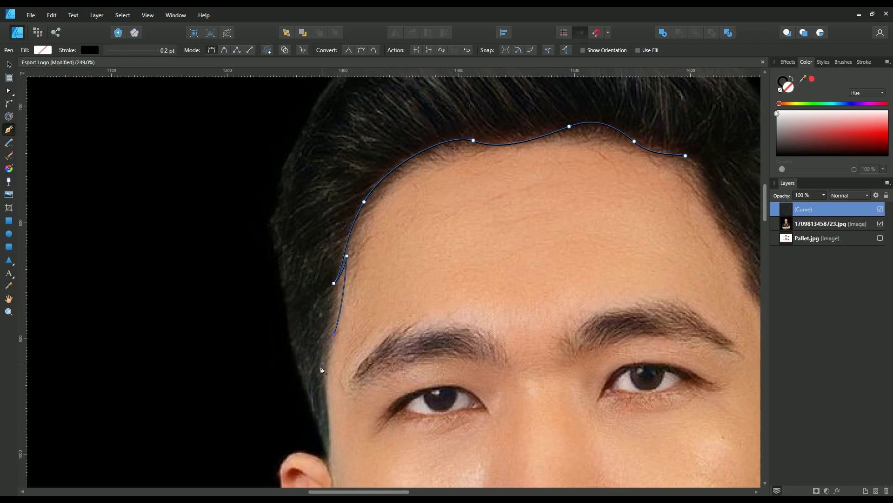
left_click_drag(330, 422, 333, 450)
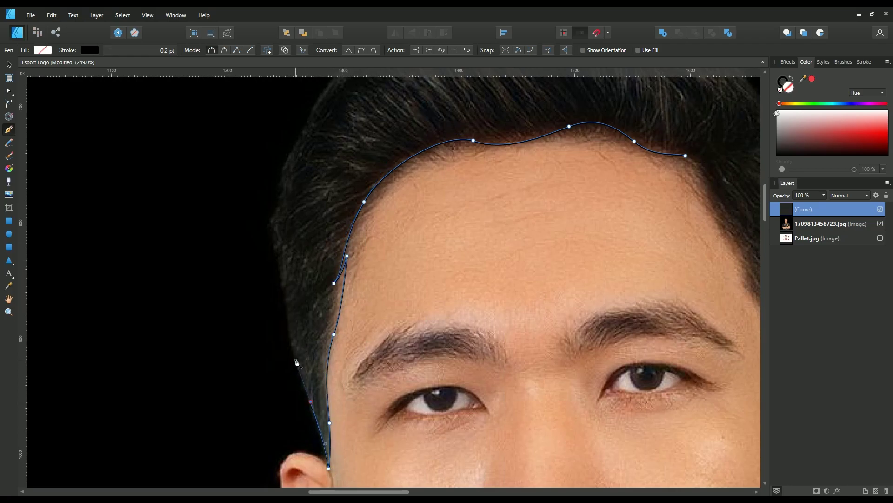
left_click_drag(279, 215, 278, 204)
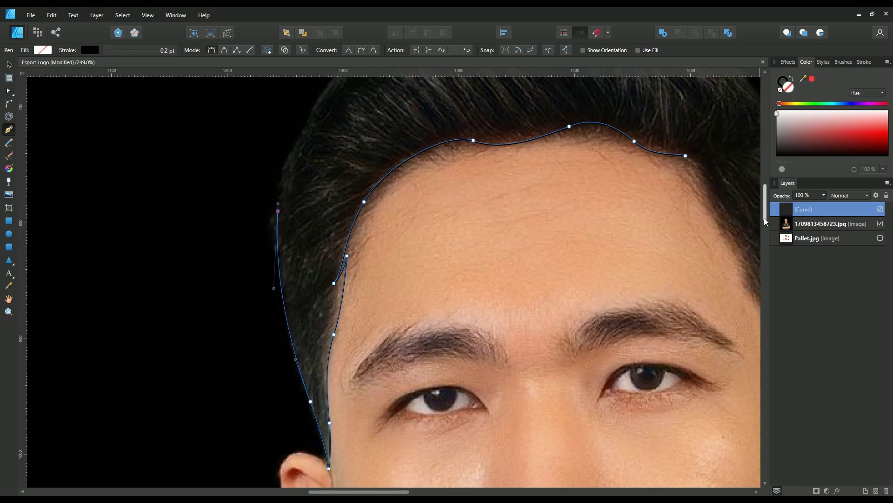
scroll(235, 291, "up", 5)
Step: Carry the outline up the outer left side of the hair and across the crown
scroll(236, 291, "down", 1)
left_click_drag(314, 278, 343, 252)
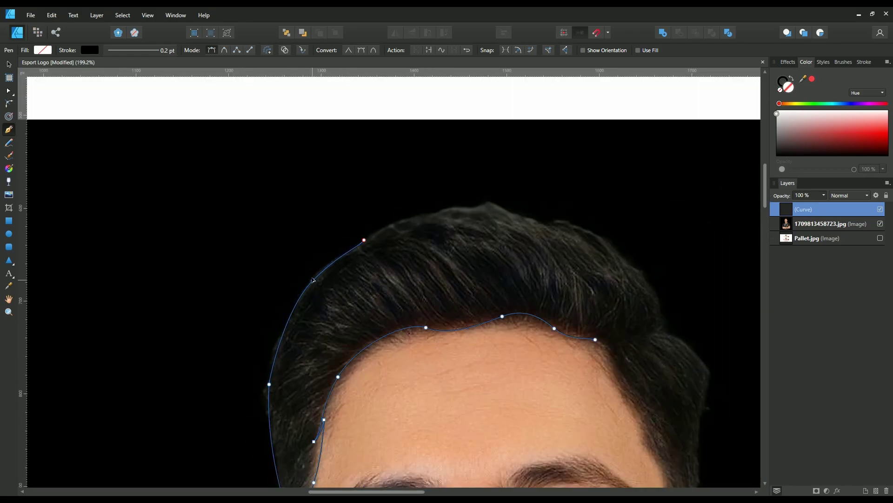
left_click_drag(285, 306, 273, 320)
left_click_drag(465, 207, 419, 213)
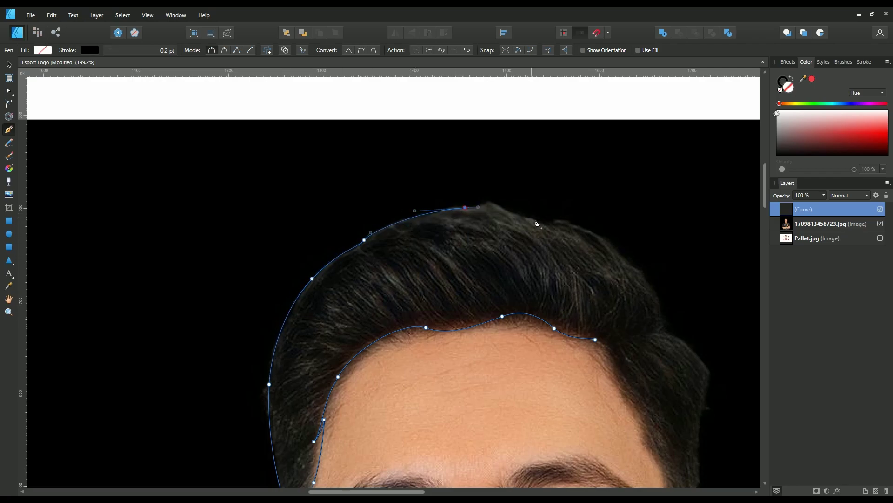
mouse_move(545, 221)
left_mouse_down()
mouse_move(552, 225)
mouse_move(492, 203)
left_mouse_up()
Step: Extend the outline down the right hair edge and sideburn, closing it at the hairline
left_click_drag(623, 252, 665, 289)
left_click_drag(664, 328, 665, 335)
left_click_drag(706, 366, 701, 345)
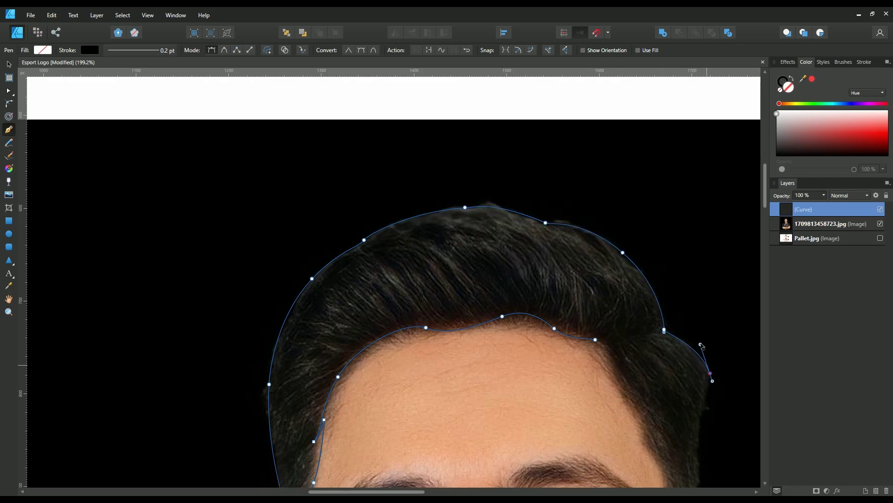
scroll(466, 225, "down", 3)
left_click_drag(698, 286, 700, 321)
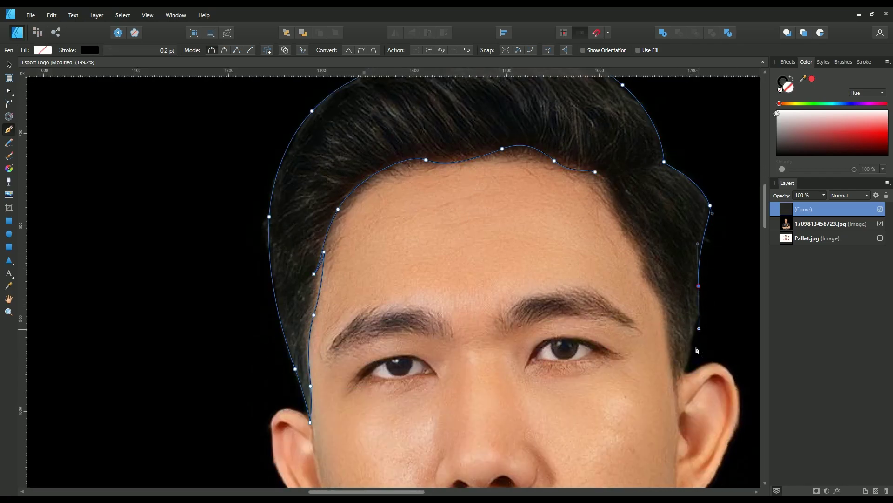
left_click_drag(682, 371, 679, 380)
left_click_drag(665, 318, 664, 306)
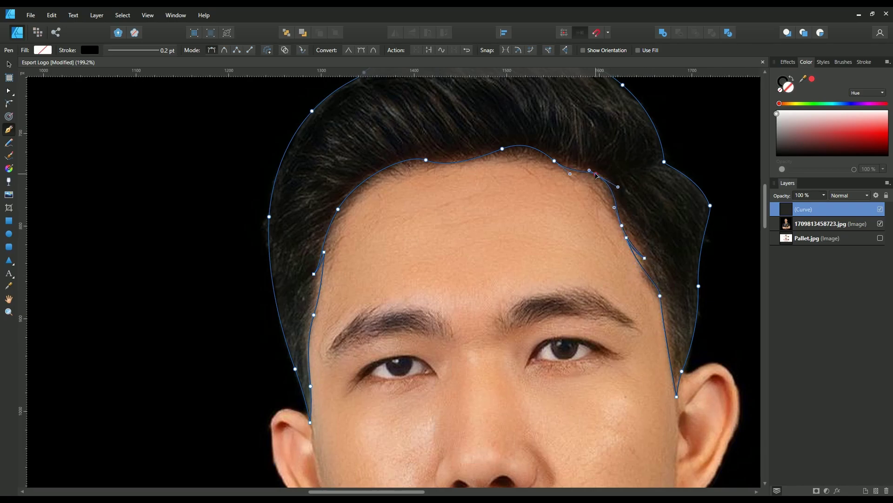
left_click_drag(622, 226, 619, 221)
Step: Remove the outline's stroke, fill it black, and clip the photo inside the hair shape
left_click(90, 50)
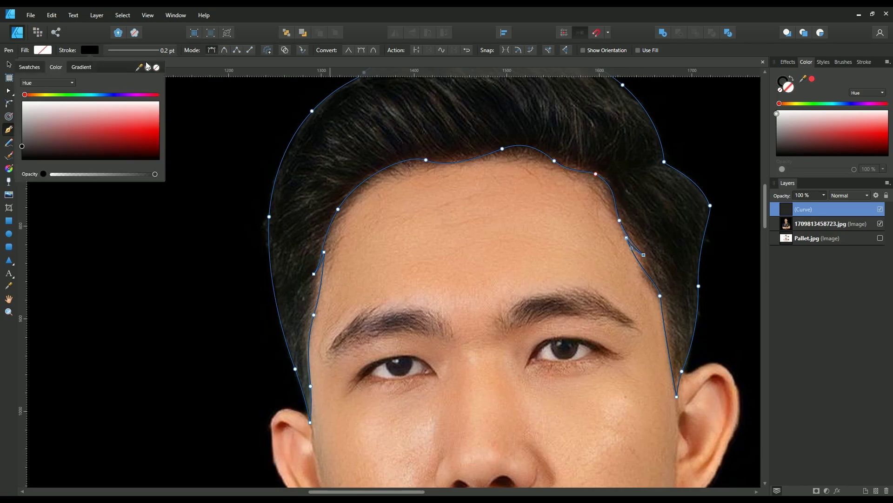
left_click(28, 74)
scroll(610, 250, "up", 3)
scroll(547, 232, "down", 5)
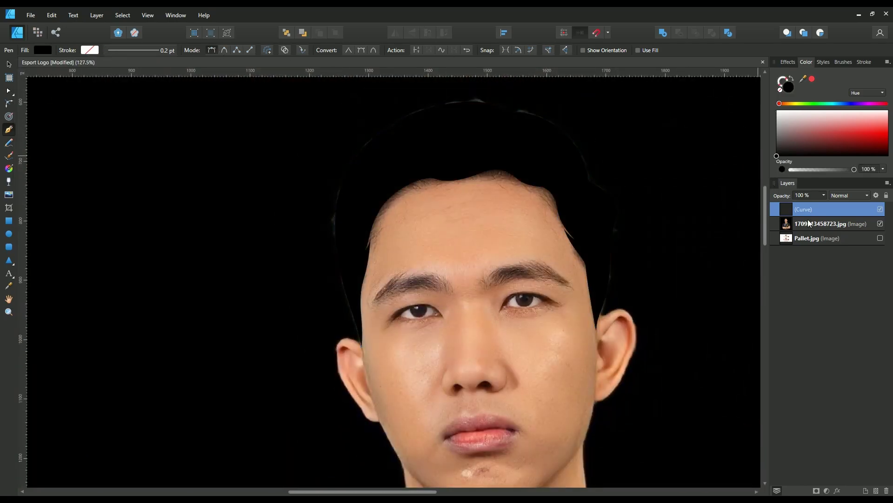
left_click(819, 223)
left_click(880, 224)
left_click_drag(834, 222, 796, 208)
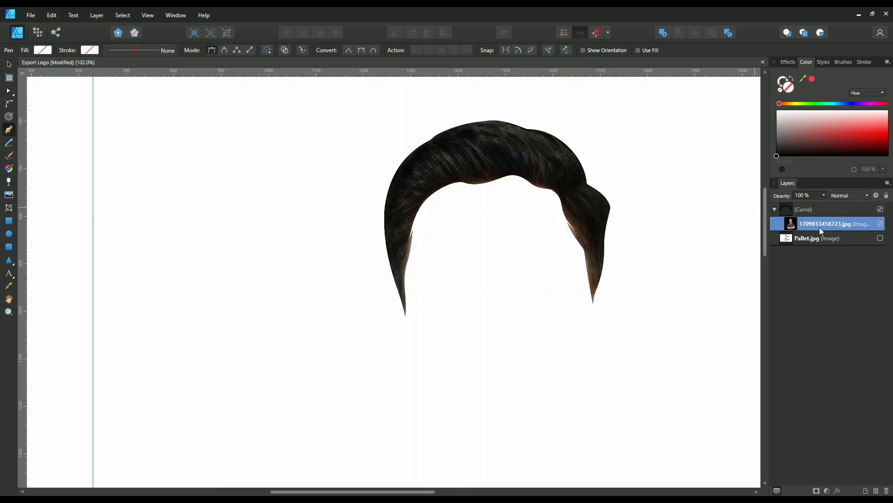
Step: Begin a new curved strand path across the top of the hair
scroll(491, 132, "up", 3)
scroll(488, 149, "up", 2)
left_click(566, 267)
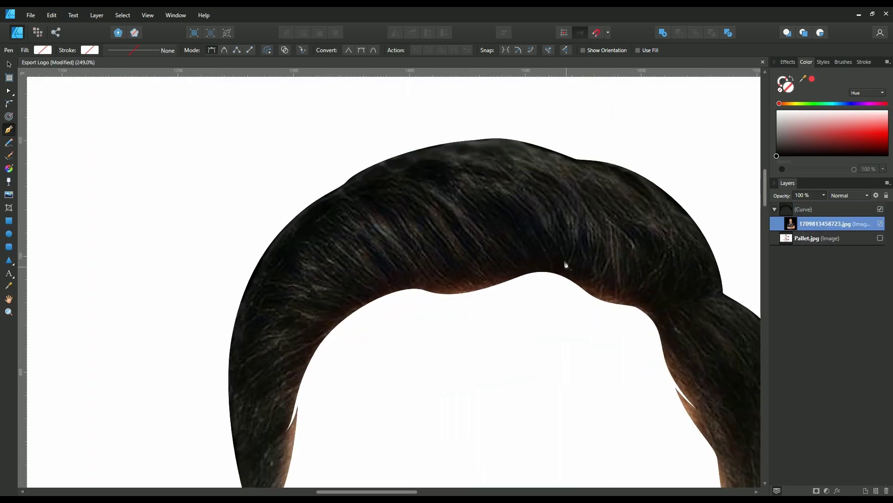
left_click_drag(423, 168, 329, 163)
left_click(423, 169)
Step: Finish the first strand, curving it down to its tip and closing the shape
left_click(523, 203)
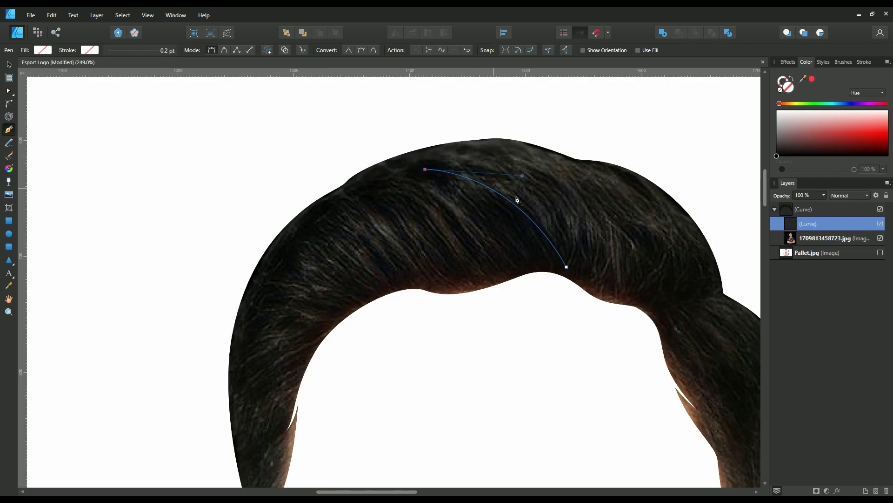
left_click_drag(425, 169, 406, 172)
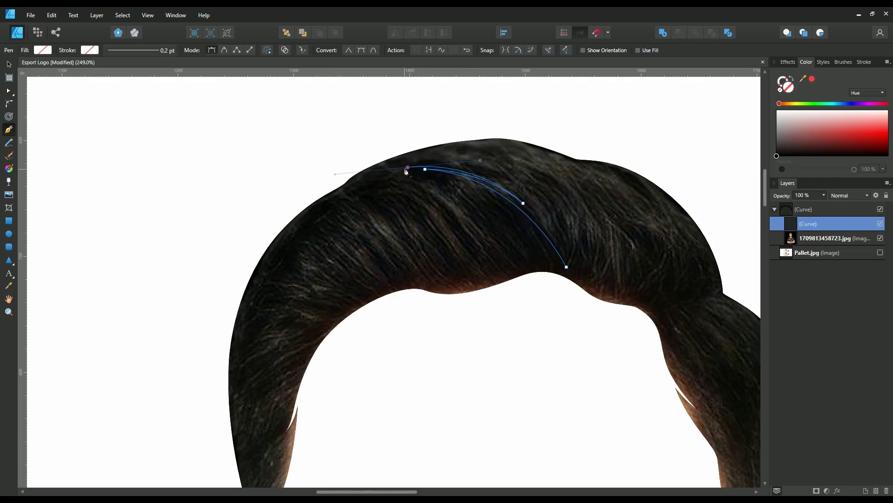
left_click(529, 185)
left_click_drag(581, 276, 584, 345)
left_click(567, 268)
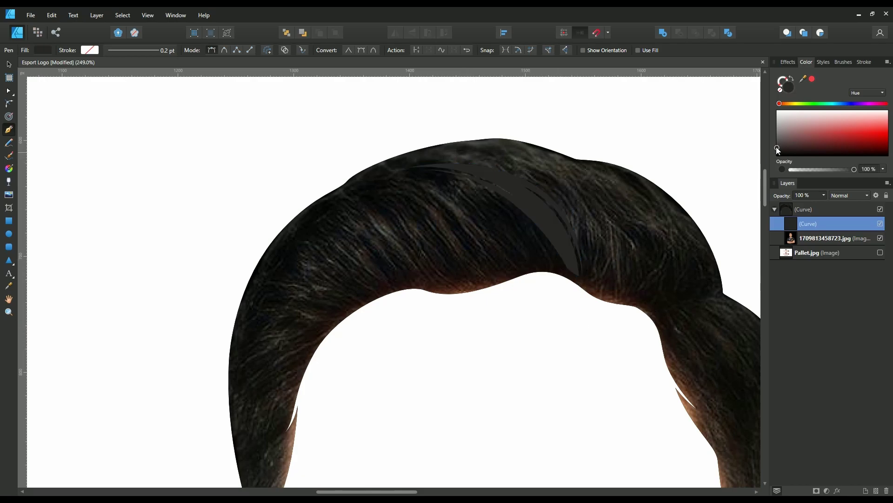
left_click(809, 238)
Step: Trace a second strand shape along the top of the hair's crown
left_click(588, 266)
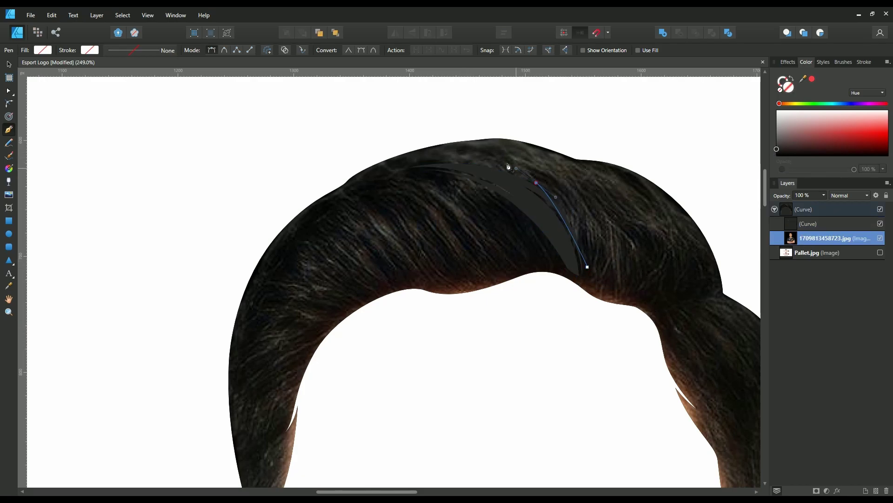
left_click(435, 158)
left_click(536, 182)
left_click(565, 196)
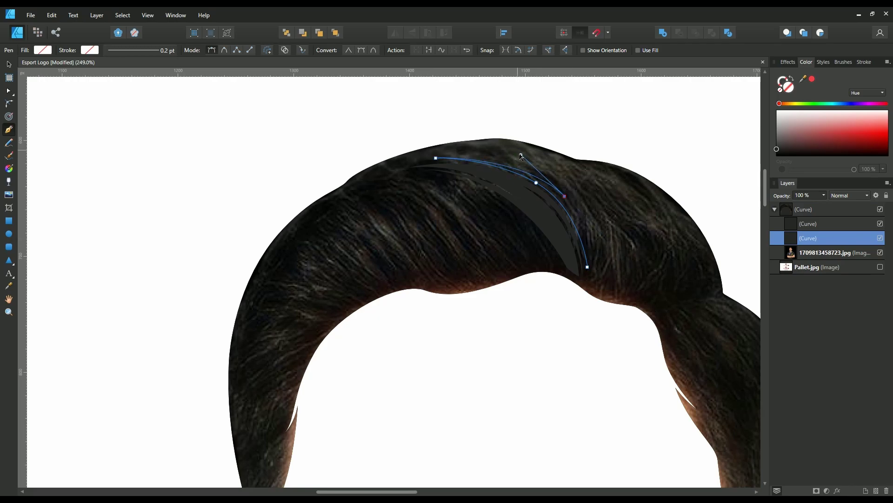
mouse_move(425, 154)
left_mouse_down()
mouse_move(595, 190)
mouse_move(371, 140)
left_mouse_up()
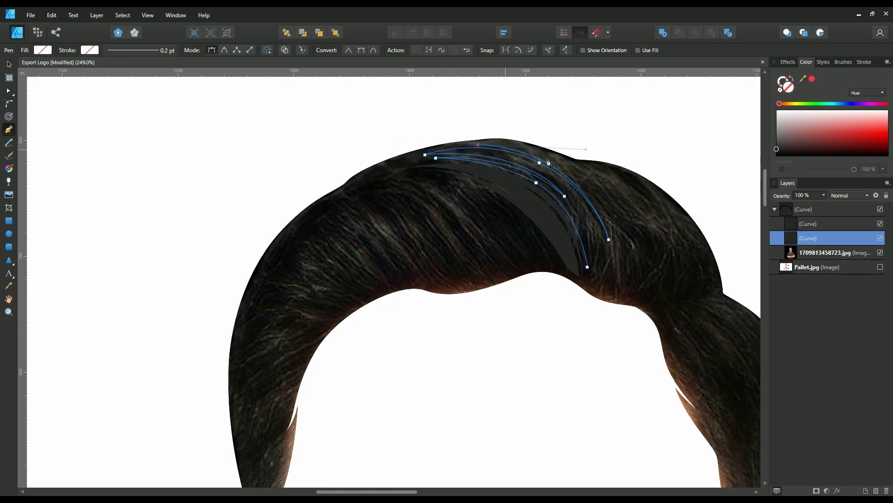
left_click(478, 145)
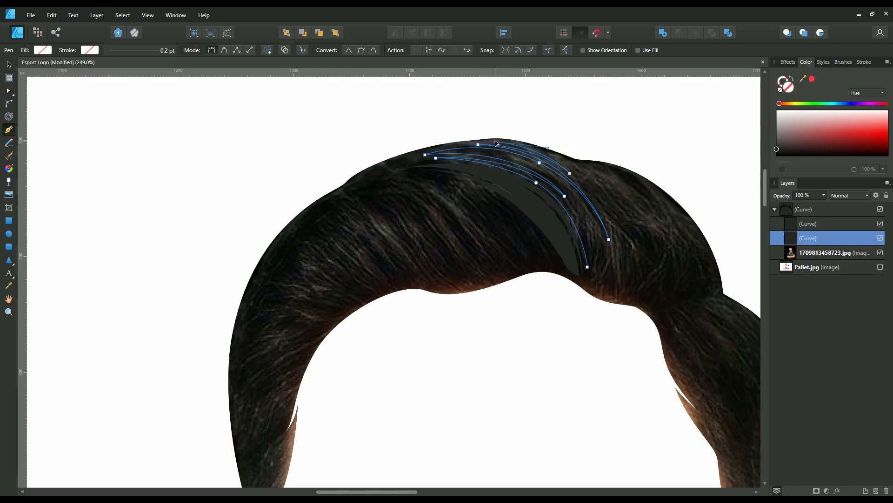
left_click_drag(523, 145, 497, 145)
Step: Close the second strand at its tip and fill both strands with sampled dark grey
left_click(627, 299)
left_click_drag(625, 298, 619, 305)
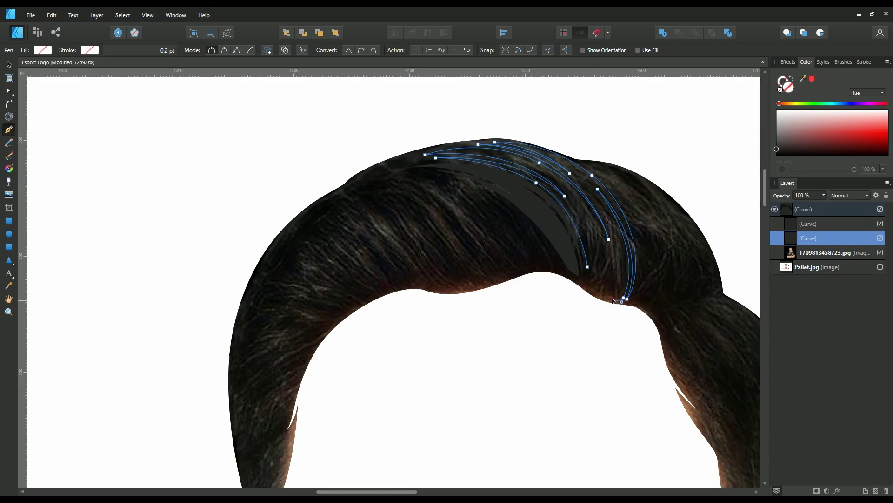
left_click(597, 196)
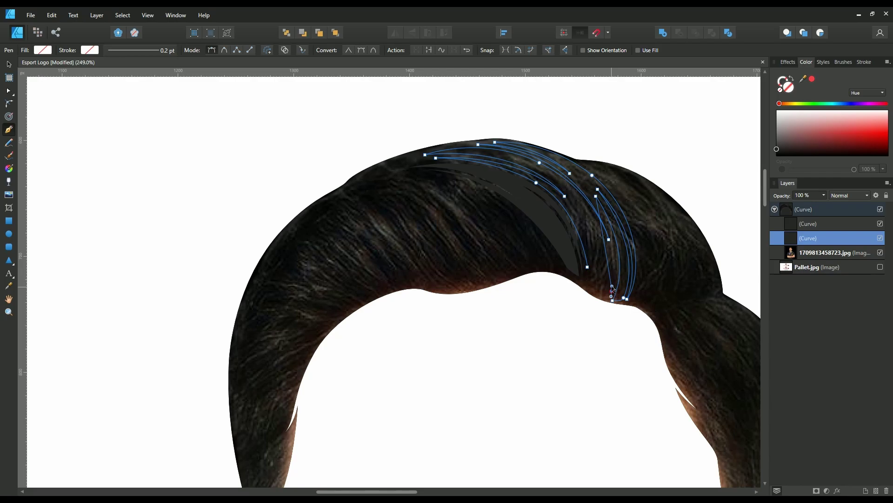
left_click_drag(570, 190, 555, 170)
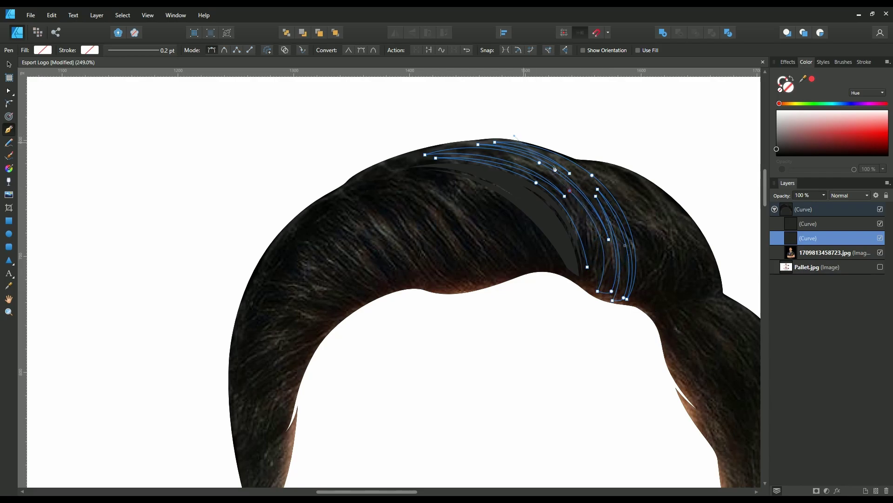
left_click(596, 290)
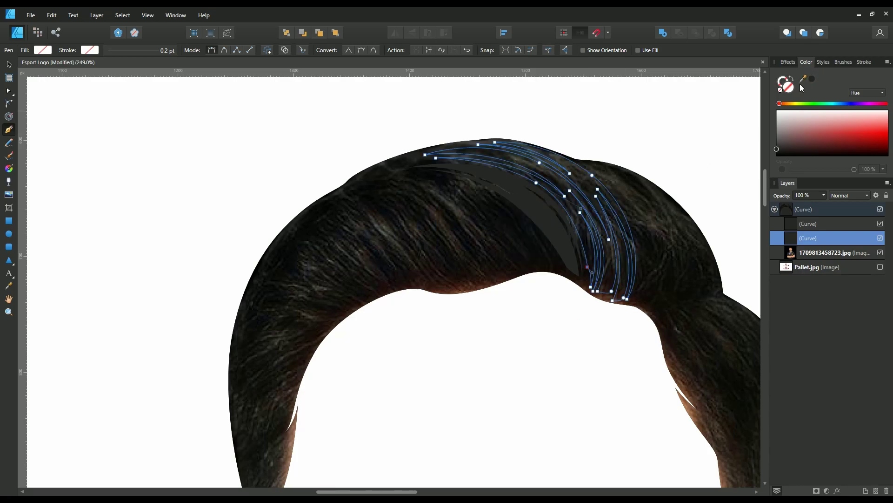
left_click_drag(802, 87, 743, 150)
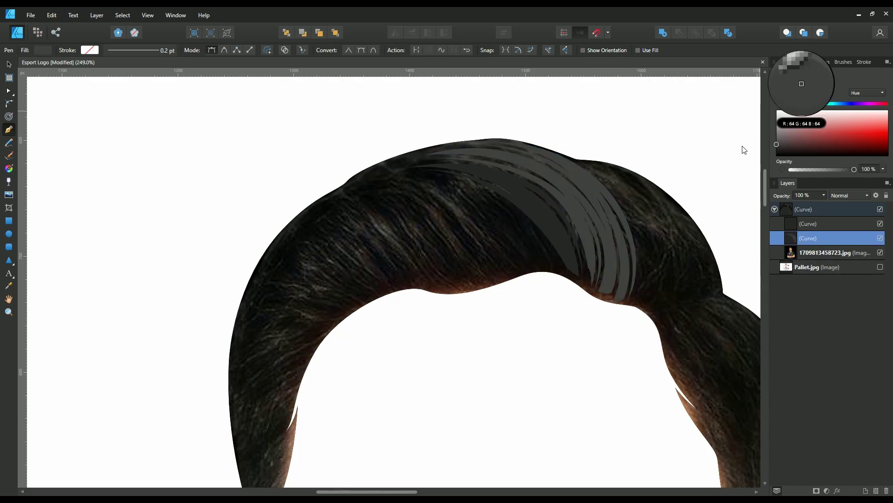
left_click(833, 252)
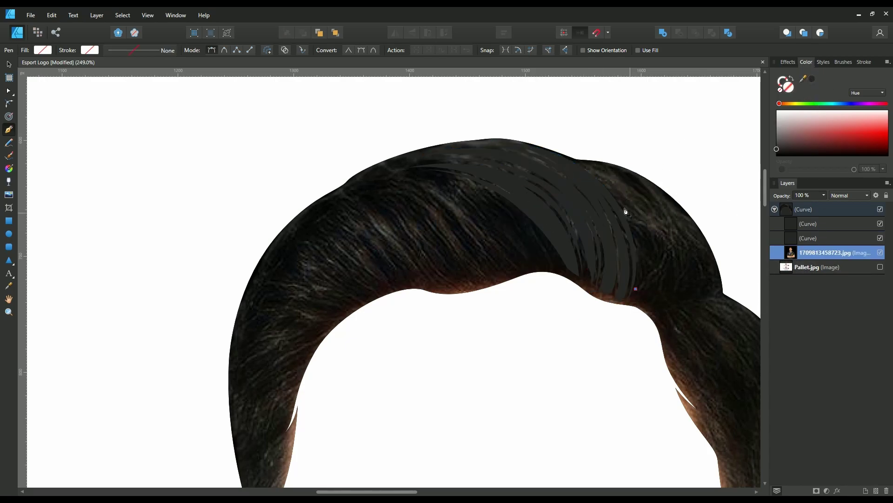
Step: Draw three curved strand shapes side by side down the crown's right side
left_click_drag(580, 164, 508, 120)
left_click_drag(641, 236, 653, 289)
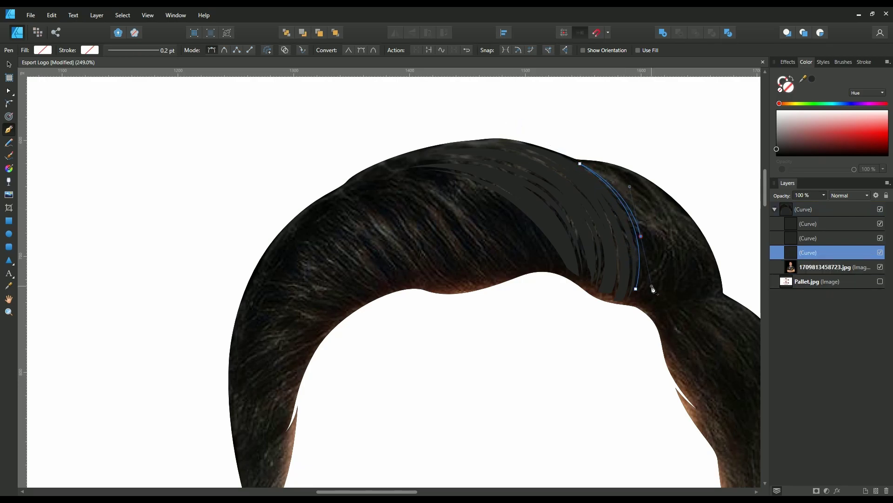
left_click_drag(587, 164, 540, 139)
left_click_drag(656, 218, 675, 279)
left_click(651, 300)
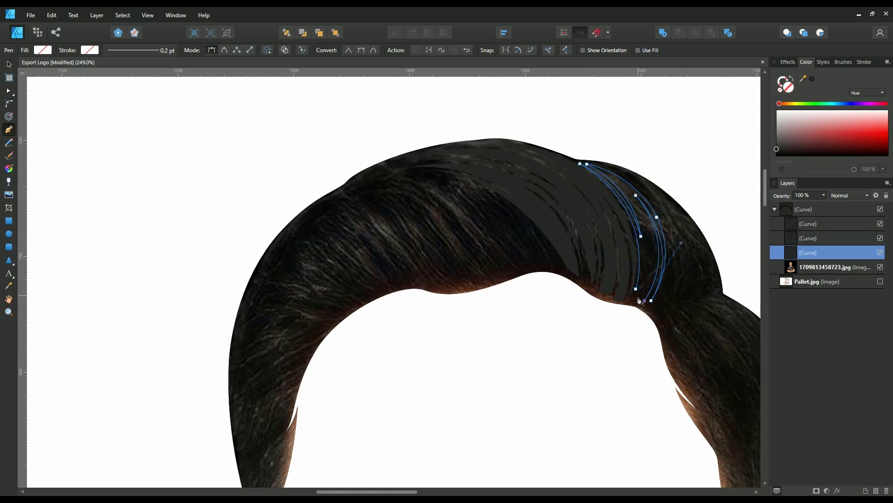
left_click_drag(643, 212, 661, 213)
left_click(636, 301)
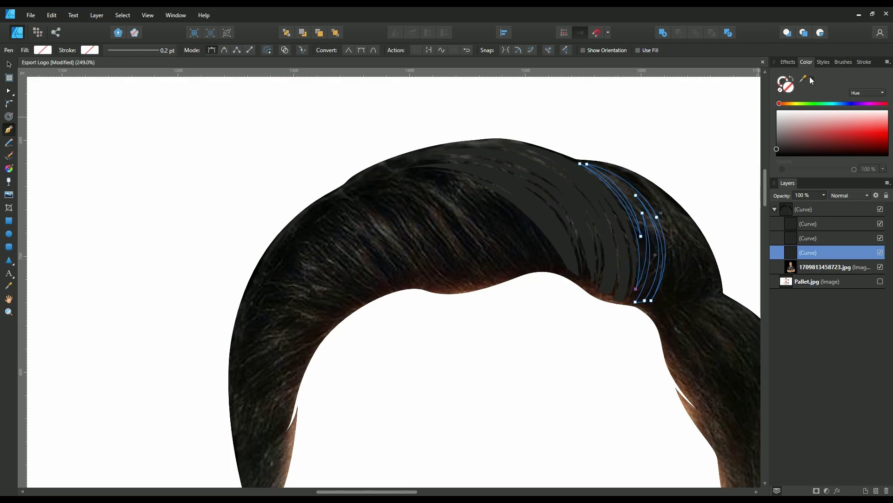
key("Escape")
Step: Trace a strand along the hair's right edge down toward the hairline
left_click(614, 167)
left_click(666, 225)
left_click(658, 296)
left_click_drag(681, 250, 683, 307)
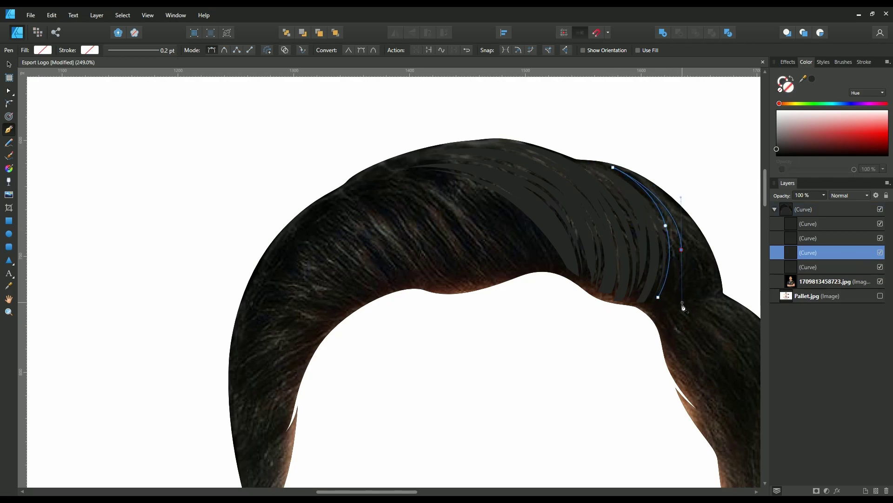
left_click(643, 180)
mouse_move(702, 240)
left_mouse_down()
mouse_move(712, 285)
mouse_move(713, 257)
left_mouse_up()
left_click(694, 294)
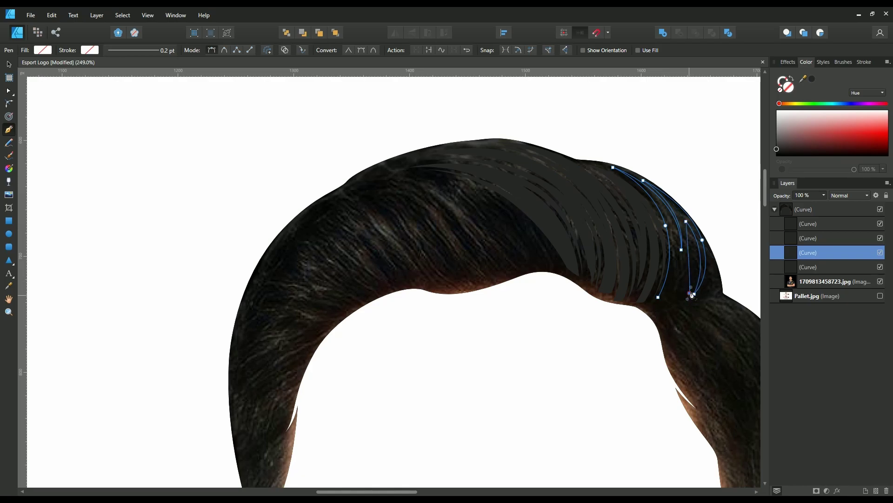
left_click_drag(692, 294, 699, 298)
left_click(686, 233)
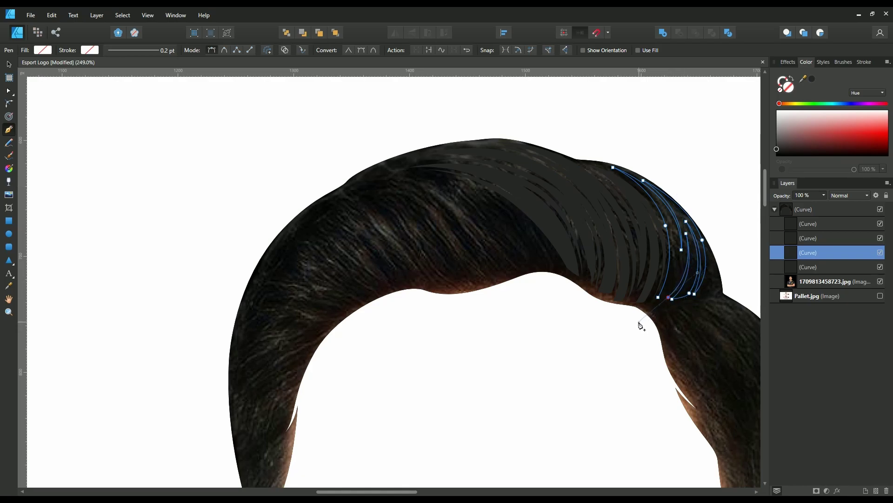
left_click(675, 234)
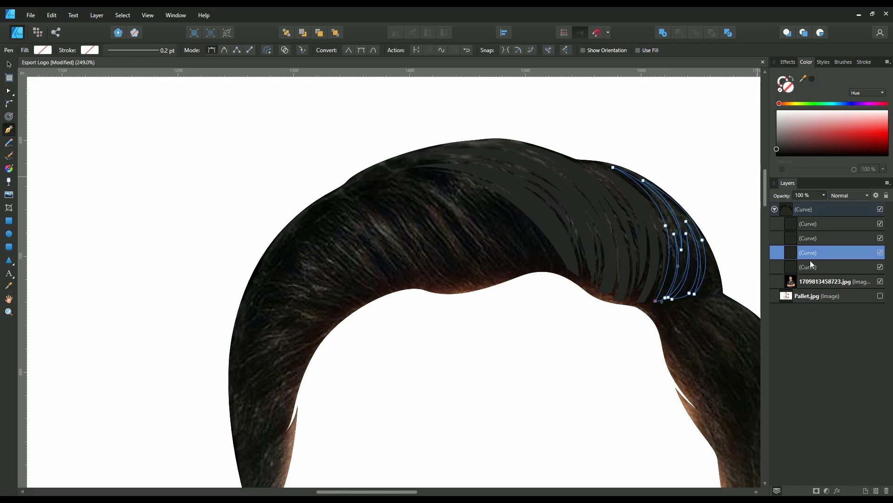
key("Escape")
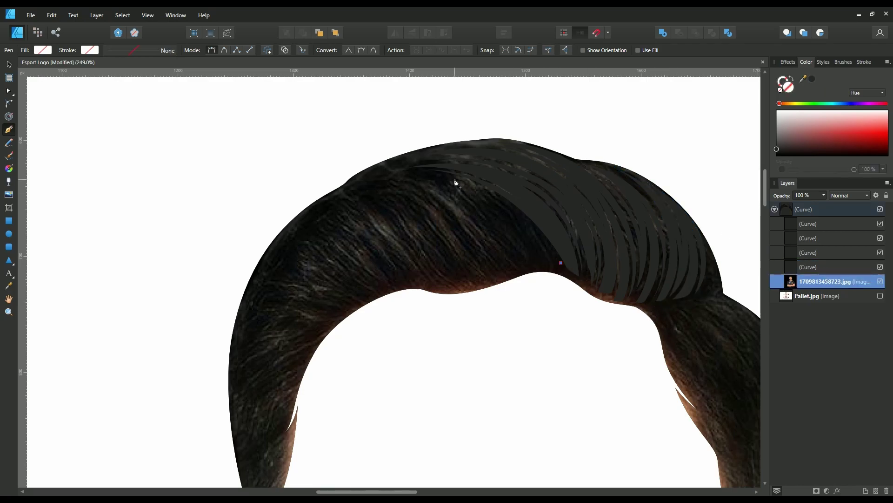
Step: Trace two strands across the left crown, bringing their ends down to the hairline
left_click_drag(447, 175, 460, 189)
left_click(514, 212)
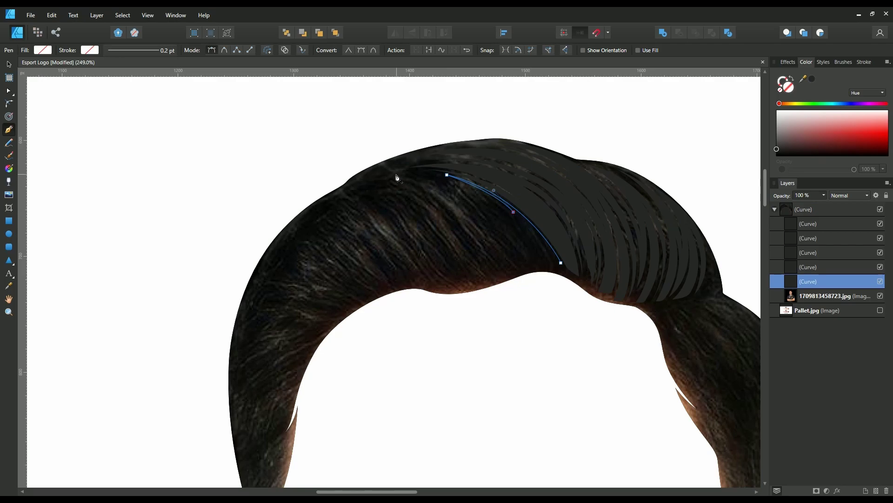
left_click_drag(393, 175, 315, 180)
left_click_drag(525, 269, 577, 360)
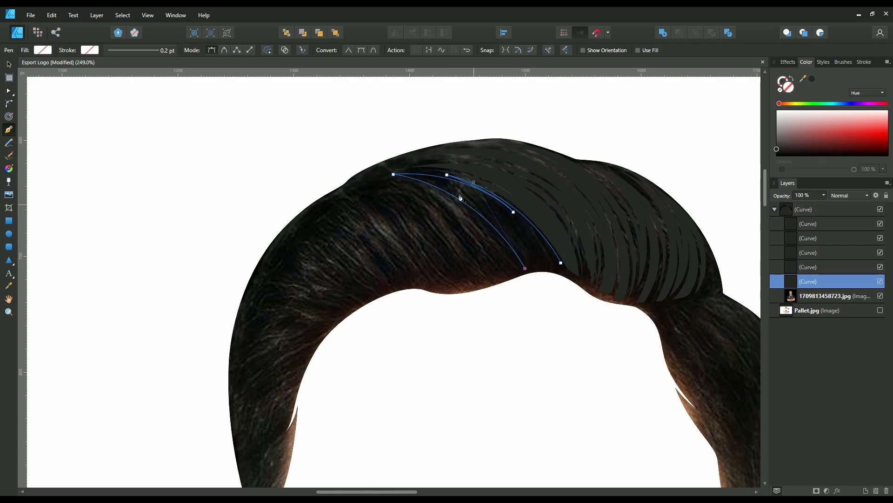
left_click(445, 184)
left_click_drag(530, 270, 498, 203)
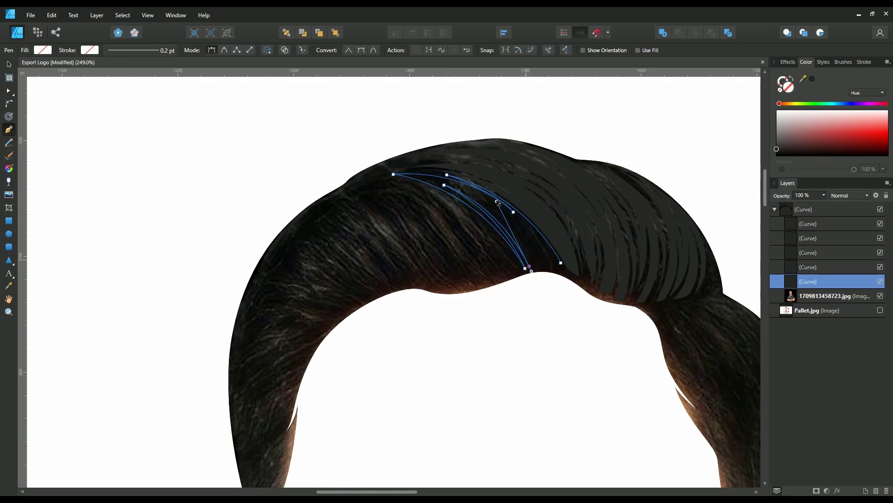
left_click(474, 194)
left_click(545, 268)
left_click_drag(554, 270, 581, 321)
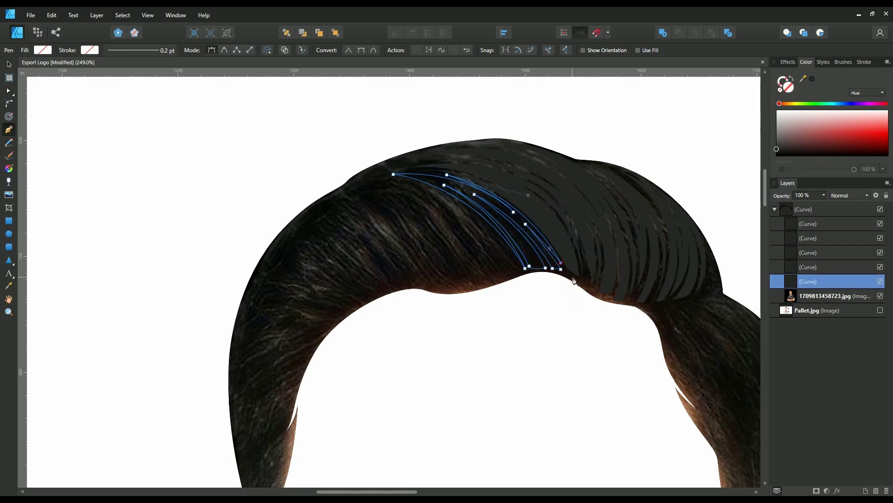
left_click(823, 296)
left_click(819, 281)
left_click(800, 296)
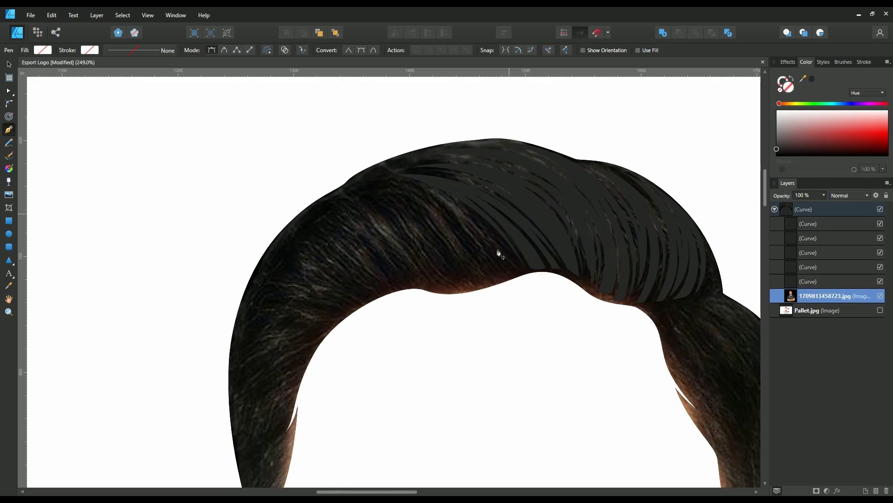
Step: Trace a strand further left on the crown, closing it near the hairline
left_click(469, 220)
left_click(372, 173)
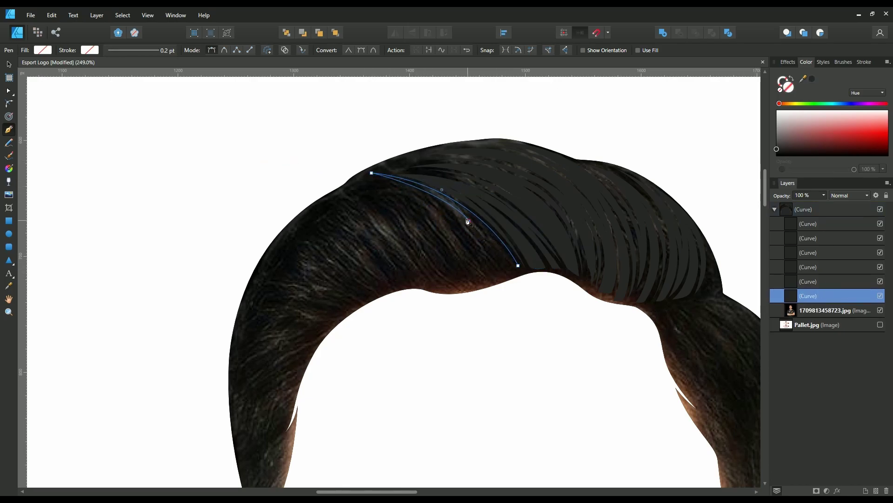
left_click(432, 203)
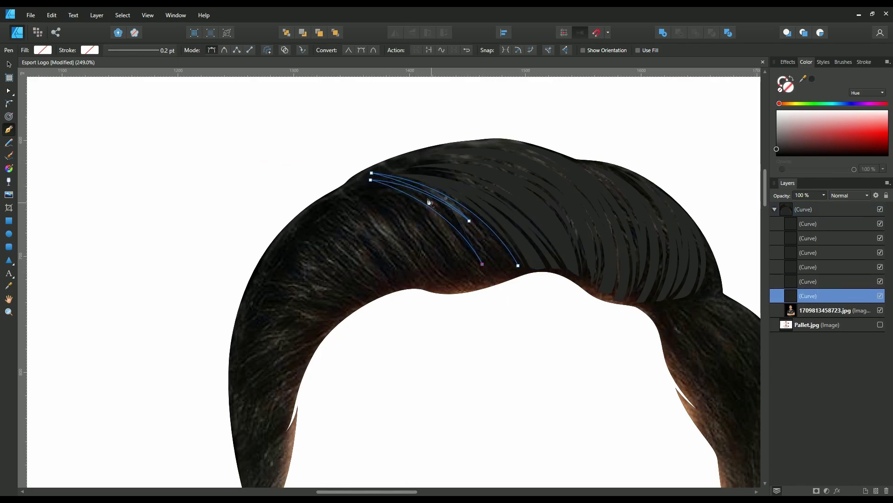
left_click(482, 264)
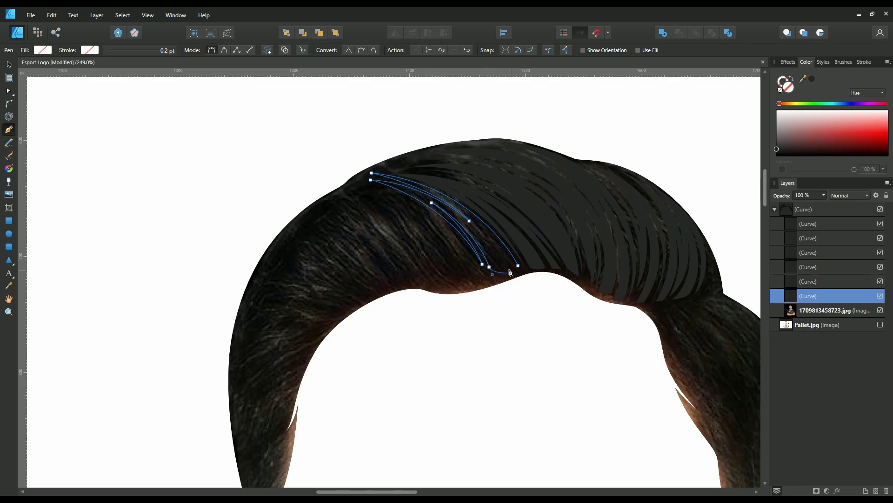
left_click(511, 273)
left_click(519, 269)
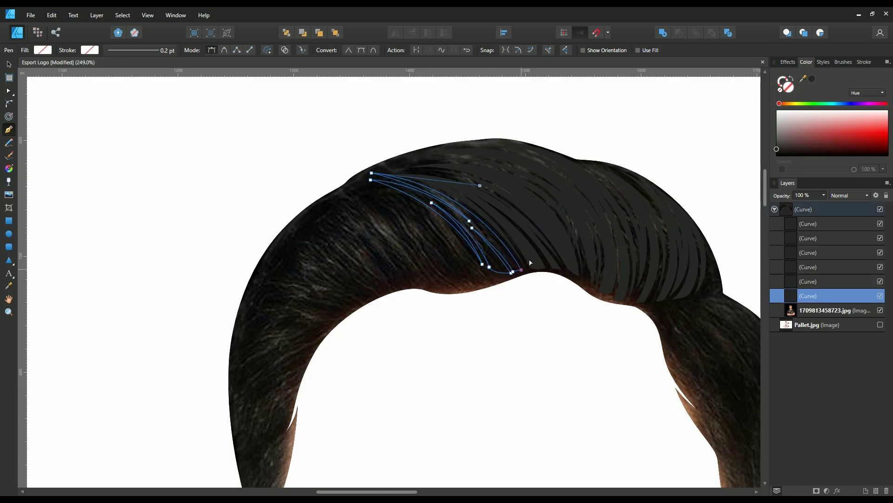
key("Return")
Step: Draw a strand at the hair's left shoulder and another reaching down to the hairline
left_click(396, 195)
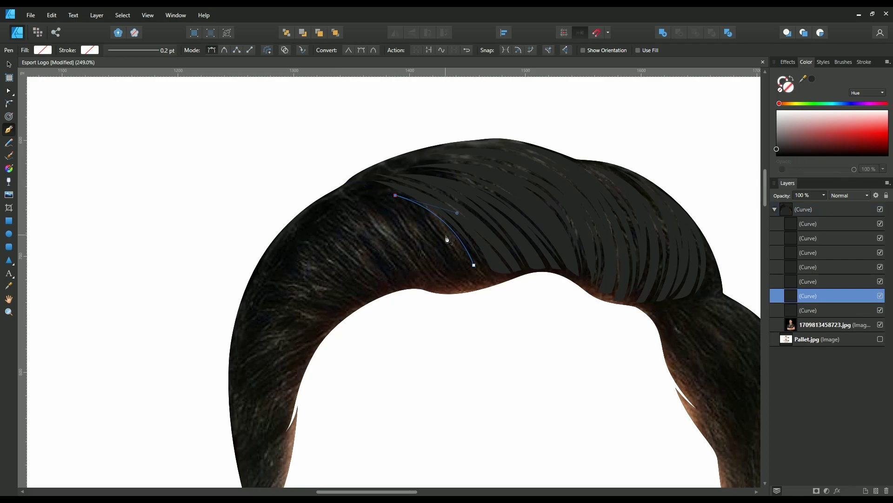
left_click(358, 192)
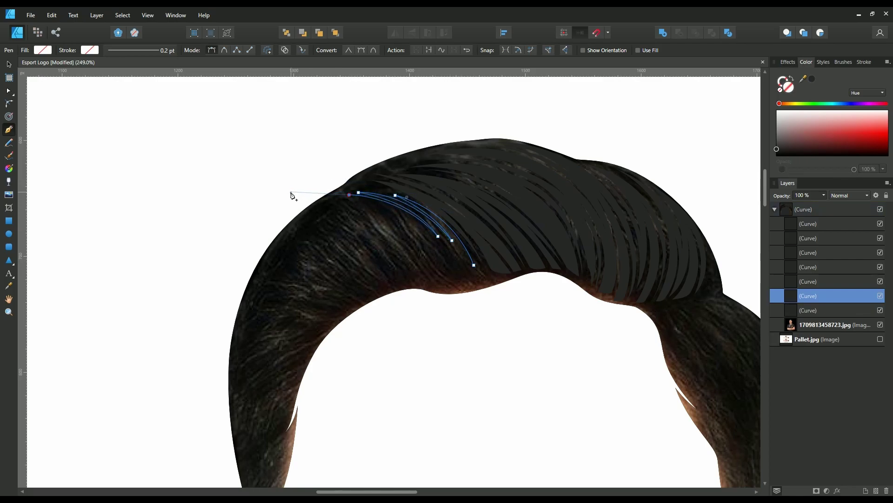
left_click_drag(396, 219, 407, 226)
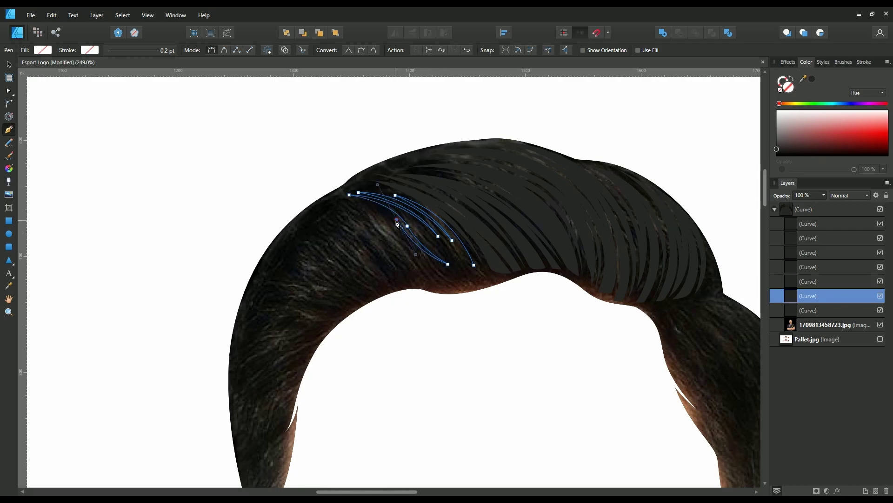
left_click(448, 264)
left_click_drag(348, 196, 410, 268)
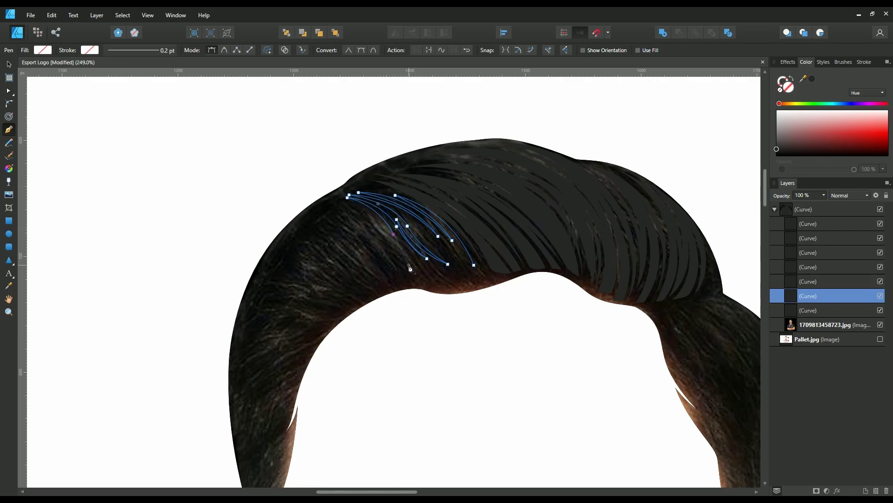
left_click_drag(354, 208, 337, 197)
left_click(439, 282)
left_click_drag(448, 283, 468, 281)
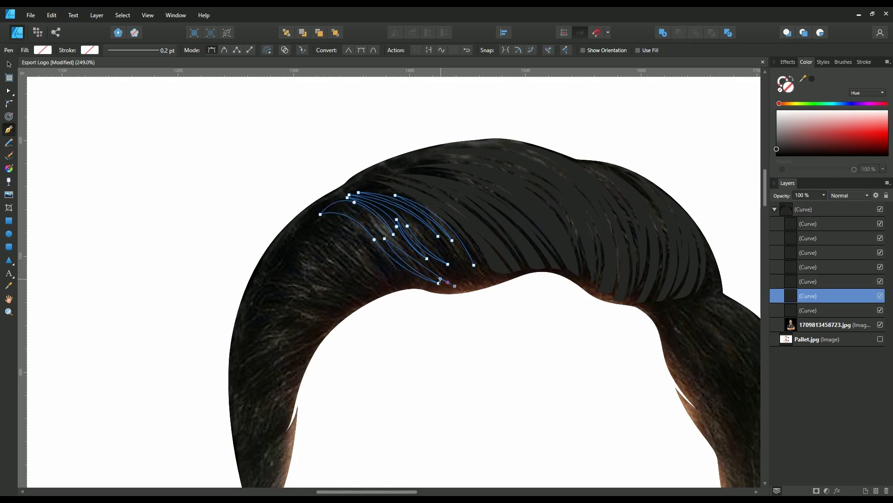
left_click(474, 278)
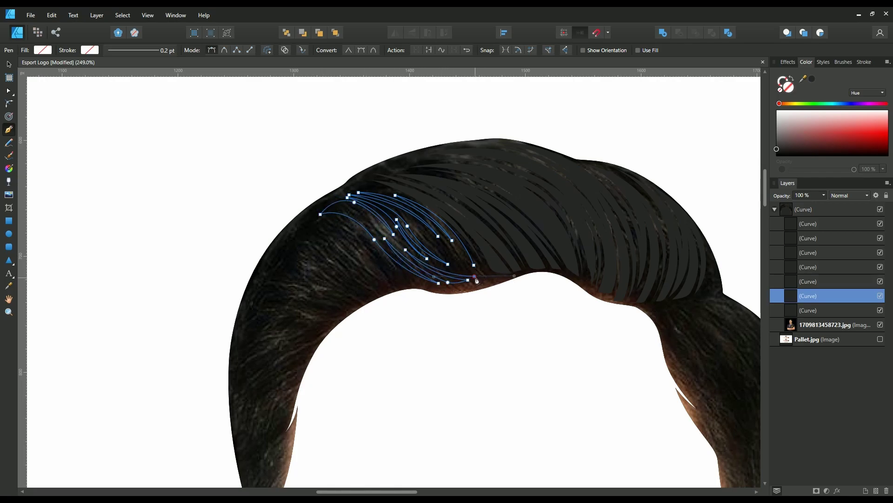
left_click_drag(474, 274, 480, 278)
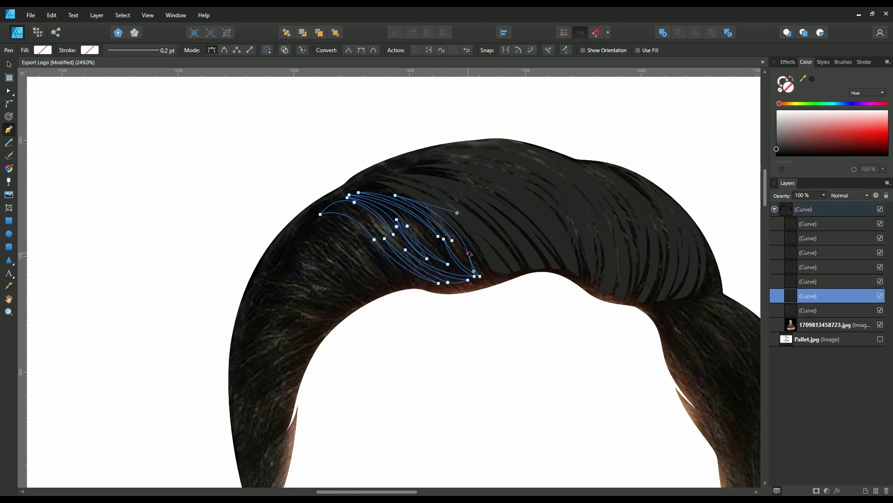
left_click(833, 324)
Step: Trace another strand over the left hair and fill it with the dark hair colour
left_click_drag(376, 246, 357, 219)
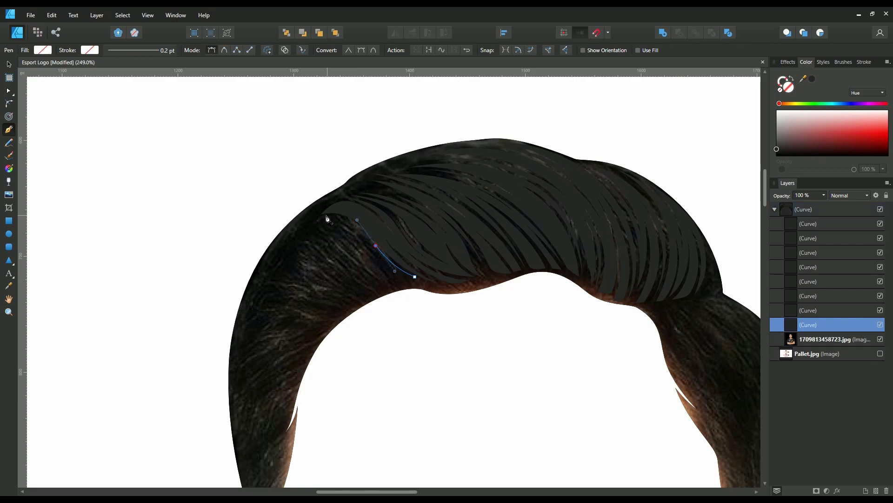
mouse_move(285, 242)
left_mouse_down()
mouse_move(376, 292)
mouse_move(293, 245)
left_mouse_up()
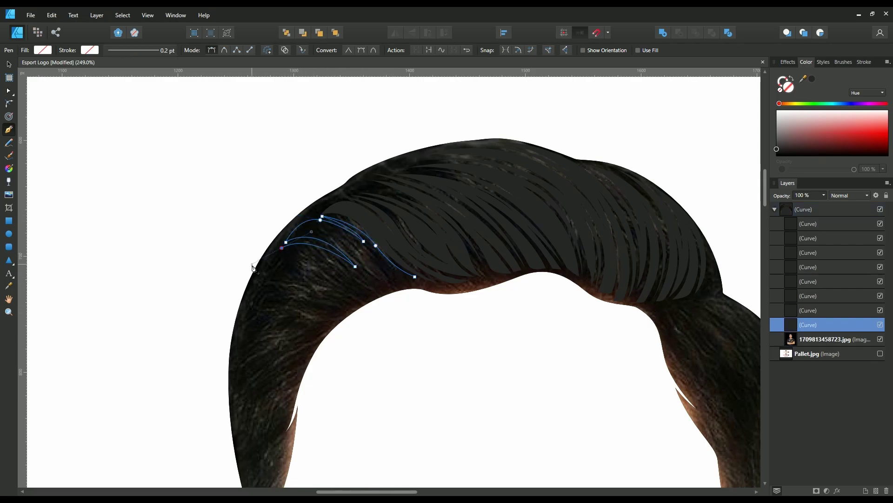
left_click_drag(395, 288, 343, 260)
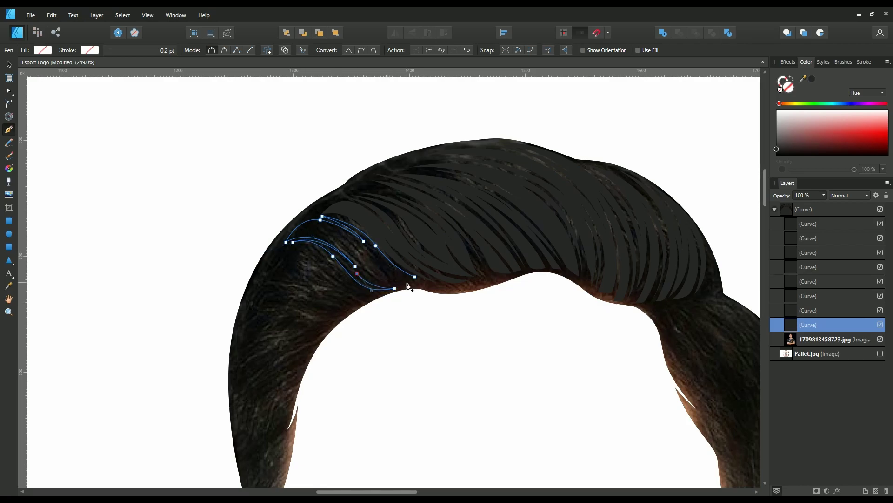
left_click_drag(413, 282, 351, 235)
left_click_drag(415, 277, 462, 277)
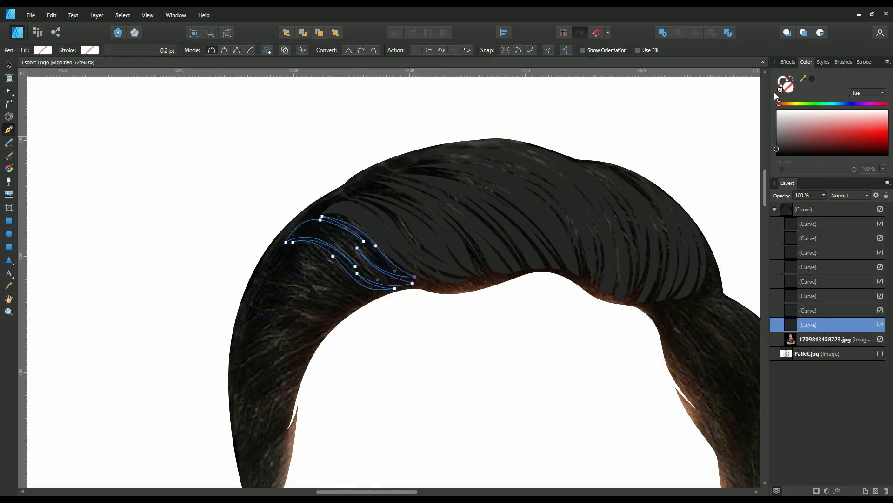
left_click(812, 79)
key("Escape")
Step: Place the points of a new strand on the left side of the hair
left_click(374, 292)
left_click(340, 268)
left_click(321, 258)
left_click(290, 249)
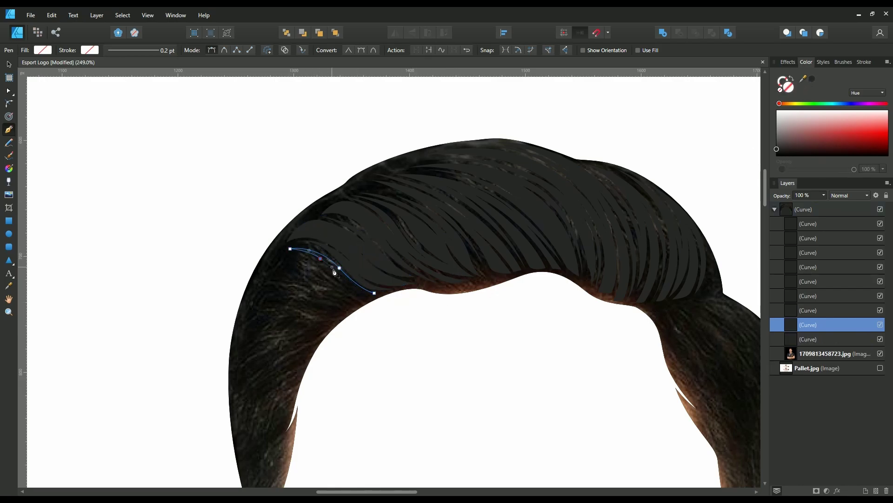
left_click(269, 275)
left_click(340, 287)
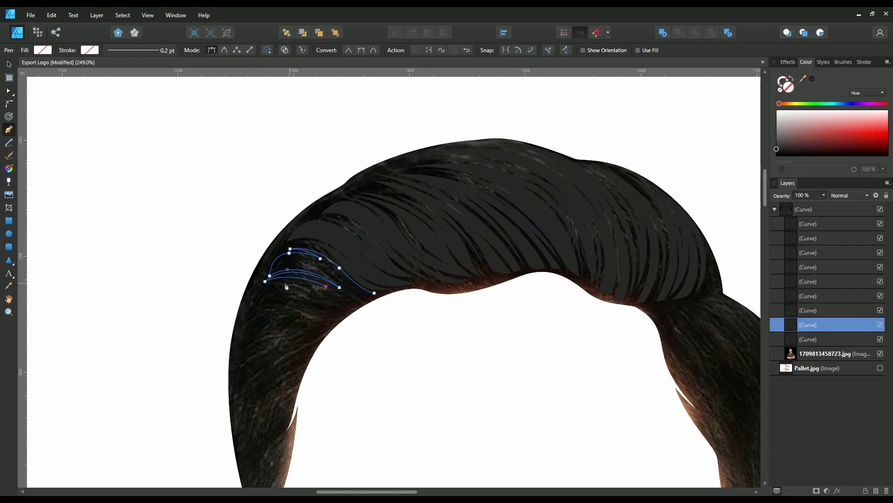
Step: Start a lower strand below the earlier ones, bending its end along the hair
left_click(256, 307)
left_click_drag(356, 302, 361, 311)
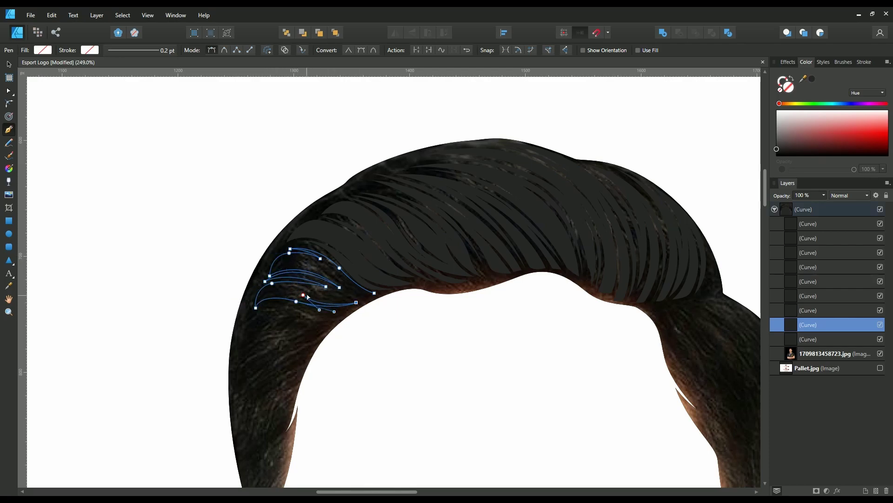
left_click(303, 294)
left_click_drag(361, 299, 375, 298)
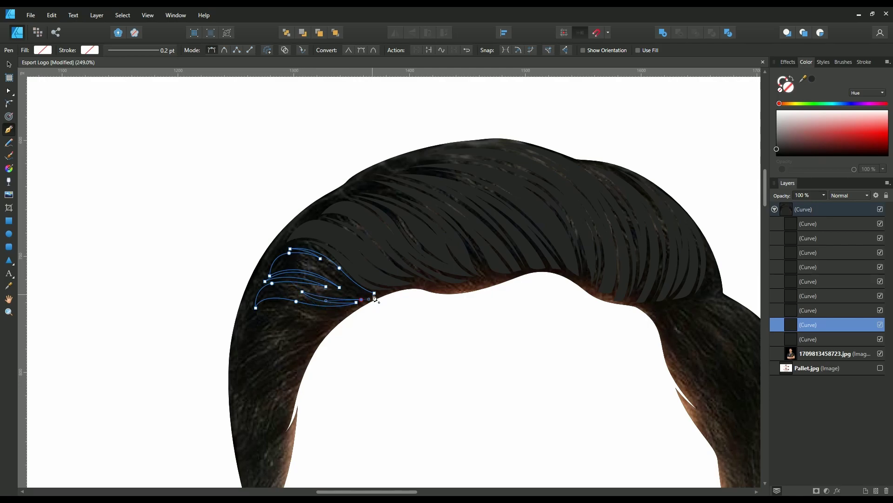
scroll(412, 162, "down", 5)
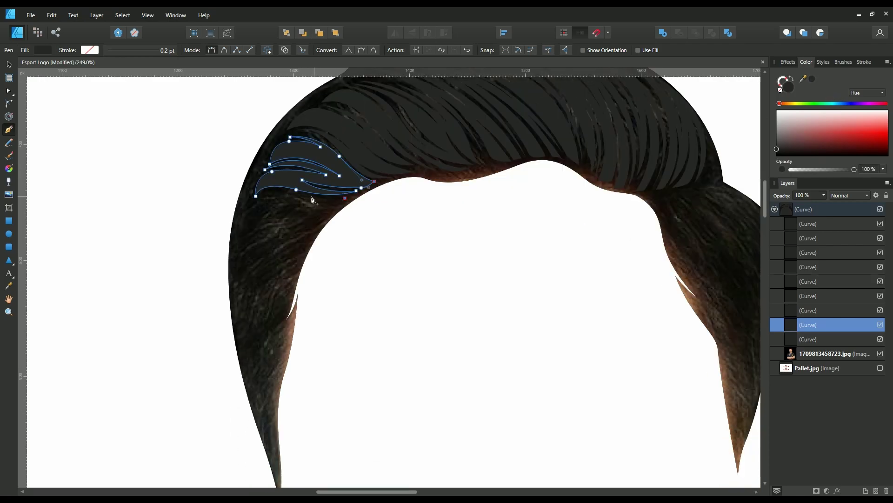
Step: Draw a closed dark-filled strand across the upper-left of the hair
key("Escape")
left_click(344, 198)
left_click(304, 194)
left_click(278, 201)
mouse_move(249, 216)
left_mouse_down()
mouse_move(238, 242)
mouse_move(337, 205)
left_mouse_up()
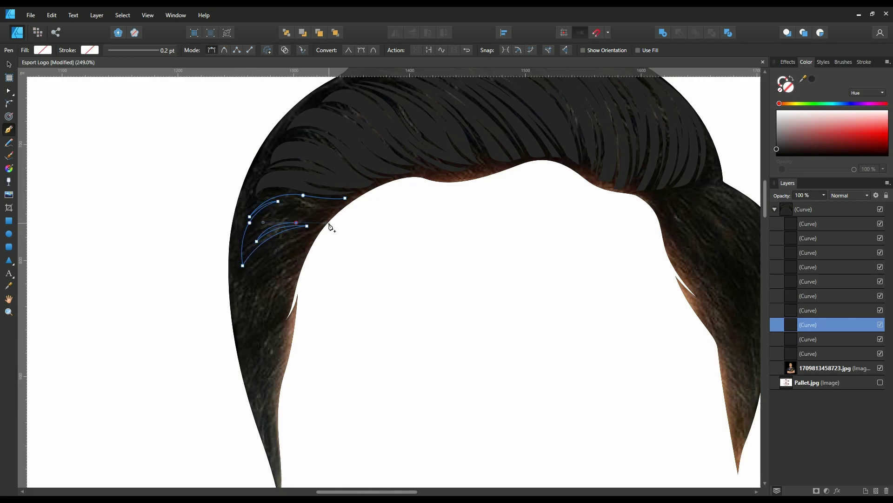
left_click(280, 216)
left_click(344, 198)
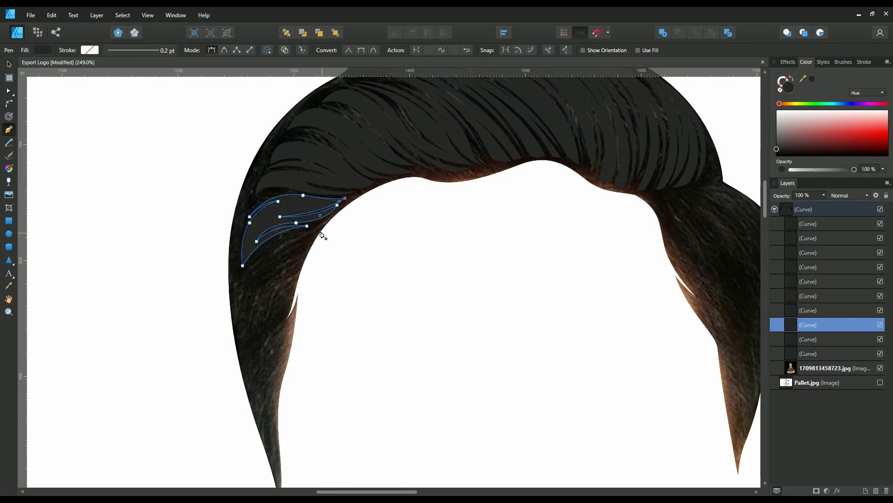
key("Escape")
Step: Trace a second dark strand curving down toward the hair's left edge
left_click(319, 224)
left_click(286, 239)
left_click(239, 281)
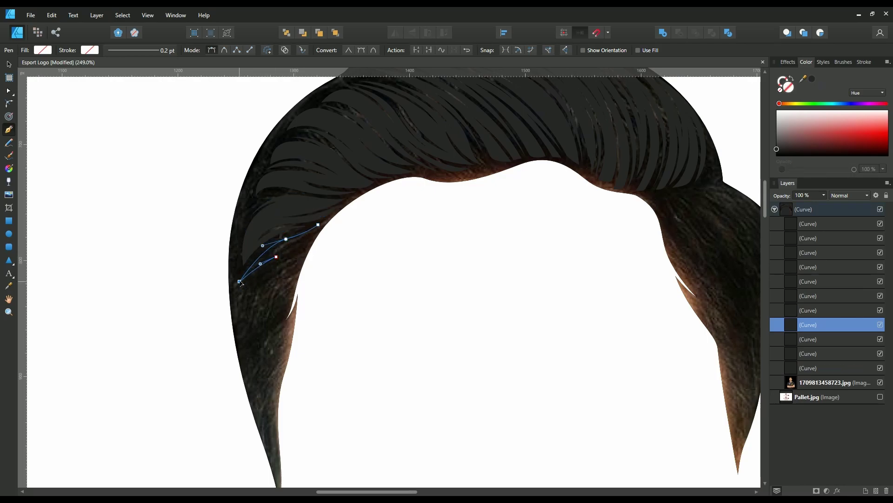
left_click_drag(240, 281, 247, 336)
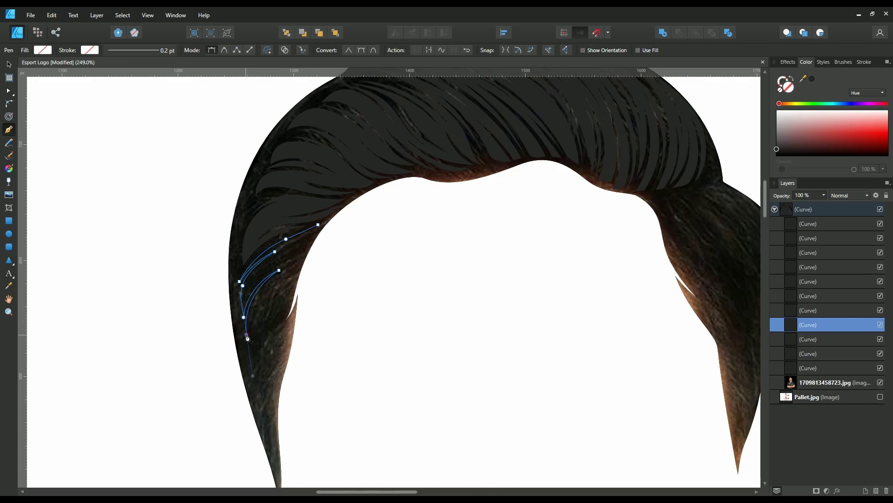
left_click(269, 298)
left_click(295, 267)
left_click(313, 236)
left_click(812, 78)
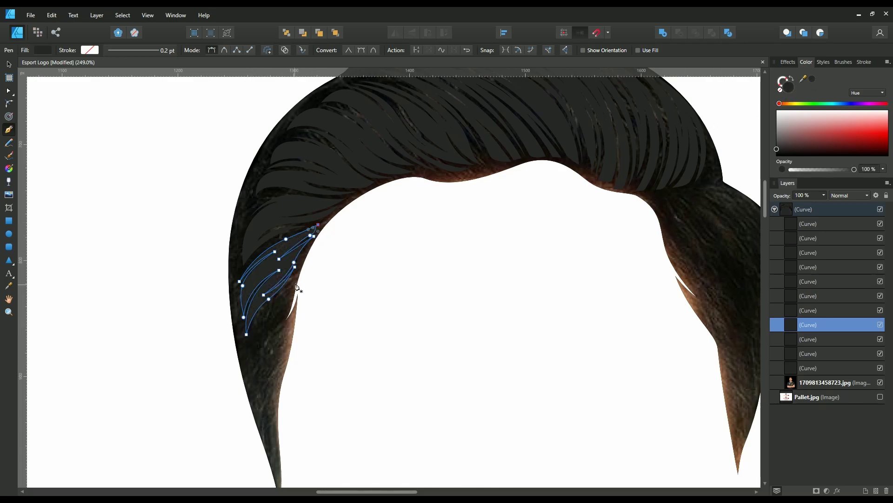
Step: Trace the outer side of a long strand down the lower-left hair edge
left_click(296, 271)
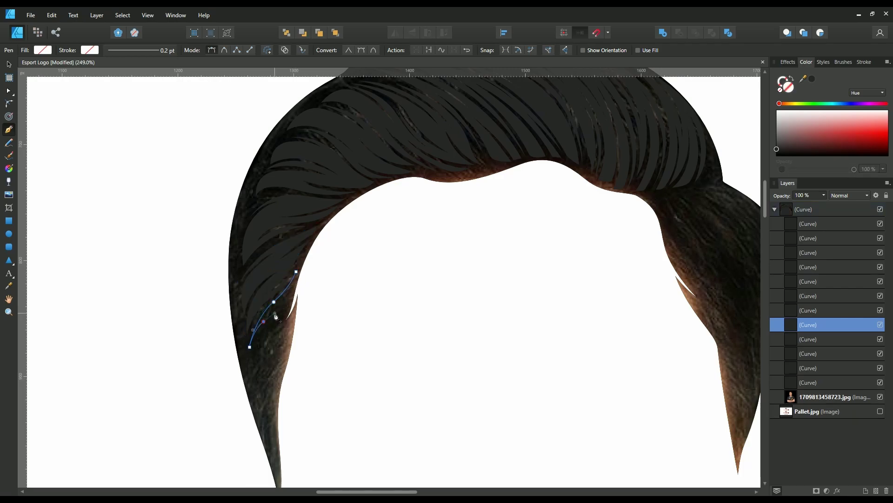
left_click(264, 321)
left_click(250, 347)
left_click(253, 368)
left_click(263, 334)
left_click(257, 375)
left_click_drag(268, 422, 268, 432)
left_click_drag(283, 363, 268, 400)
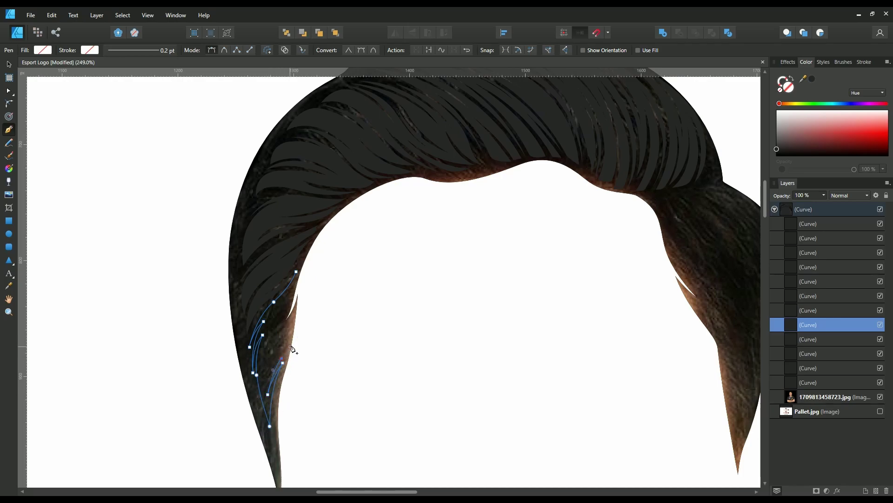
Step: Trace the lower-left strand's return side, close it, and fill it dark
left_click(291, 321)
left_click(281, 340)
left_click(263, 361)
left_click(273, 325)
left_click(289, 299)
left_click(297, 272)
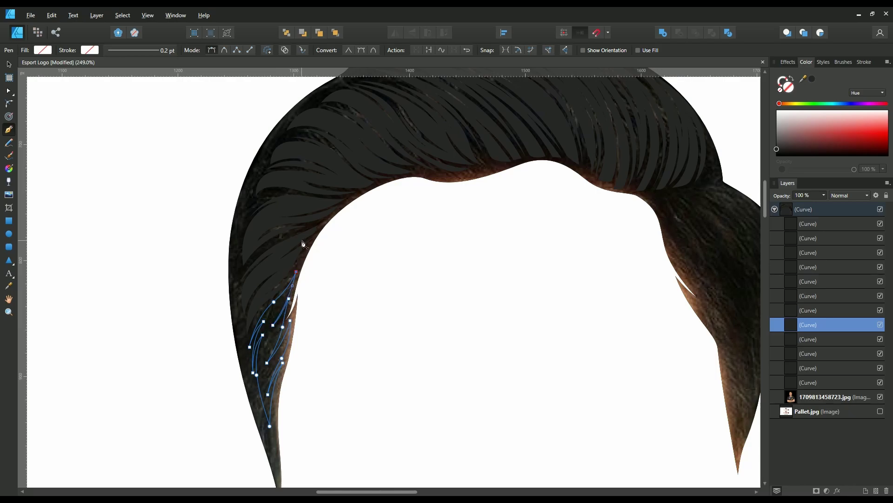
left_click(812, 80)
left_click_drag(368, 492, 407, 492)
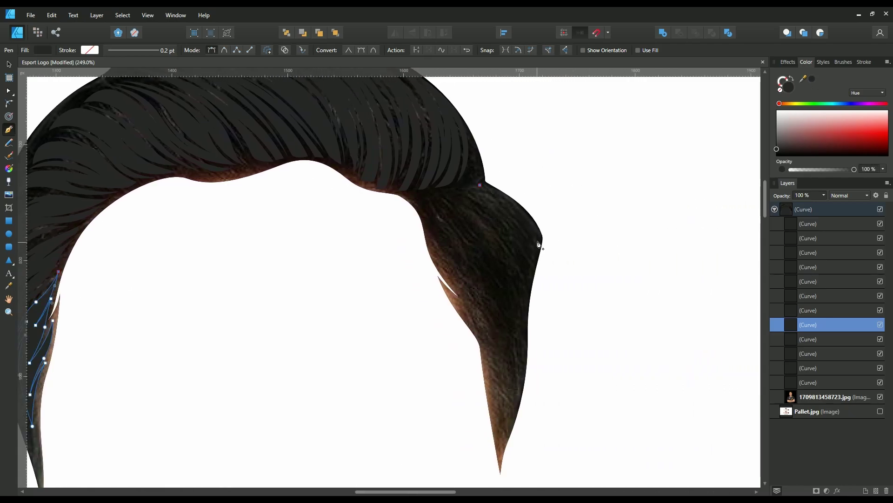
Step: Draw a dark-filled strand along the right hair flick
left_click_drag(539, 241, 541, 265)
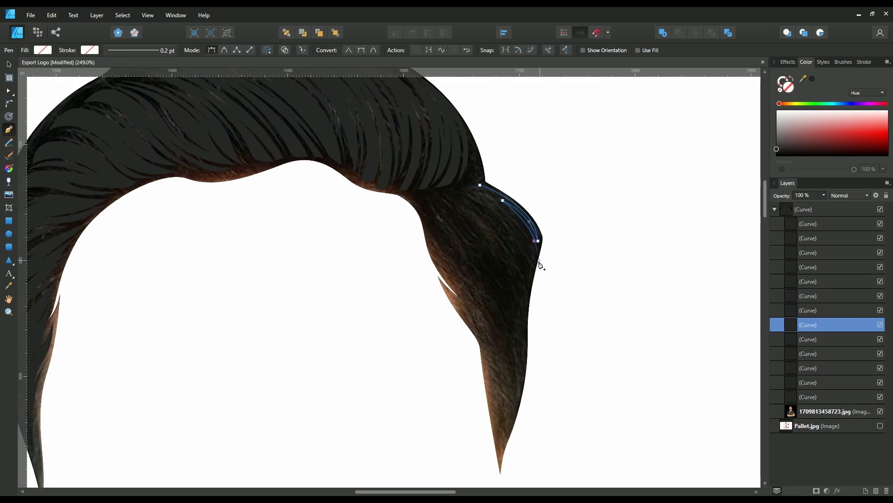
left_click(527, 283)
left_click(471, 204)
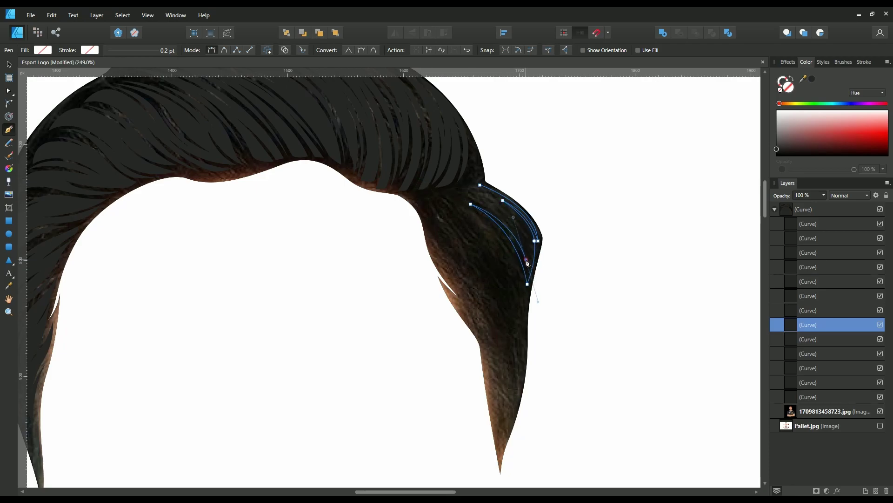
left_click(455, 194)
left_click(472, 191)
left_click(812, 79)
key("Escape")
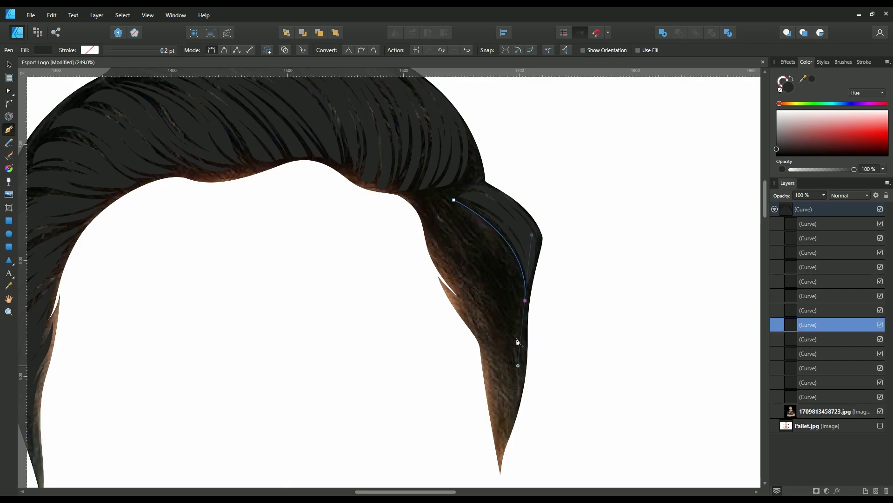
Step: Trace a second closed dark strand on the right flick
left_click(454, 199)
left_click(525, 300)
left_click_drag(524, 329, 522, 334)
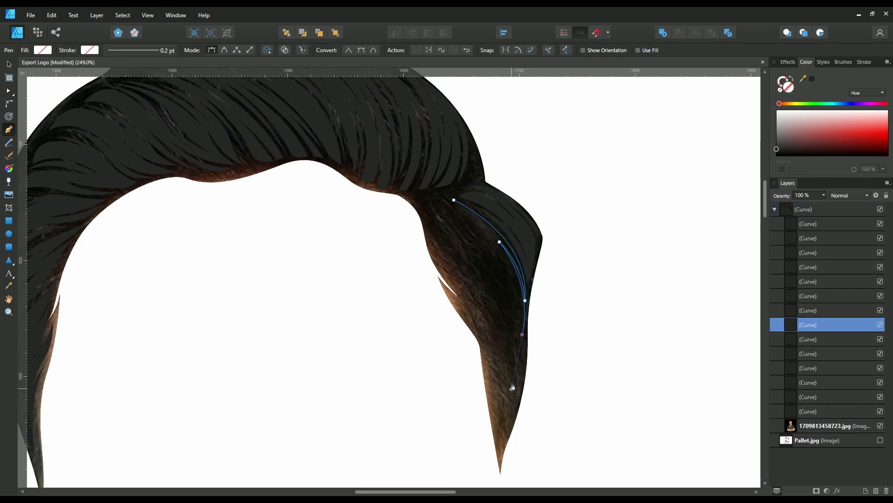
left_click(515, 292)
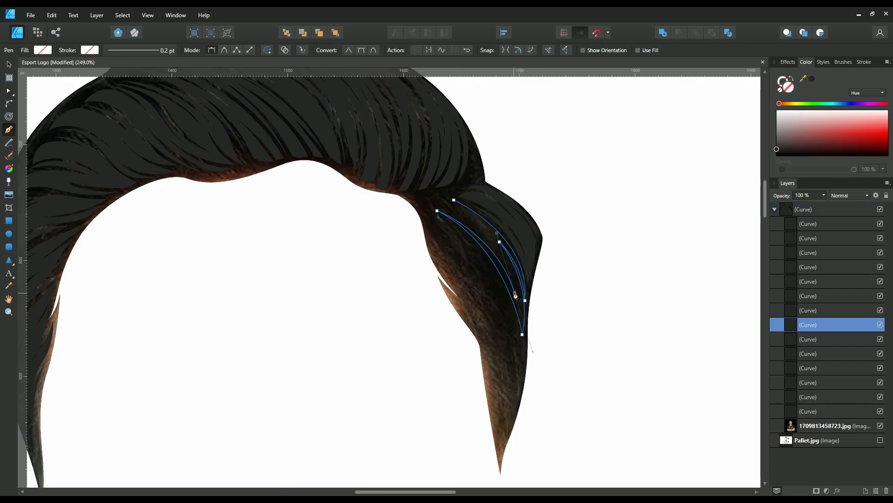
left_click_drag(436, 210, 445, 211)
left_click(433, 205)
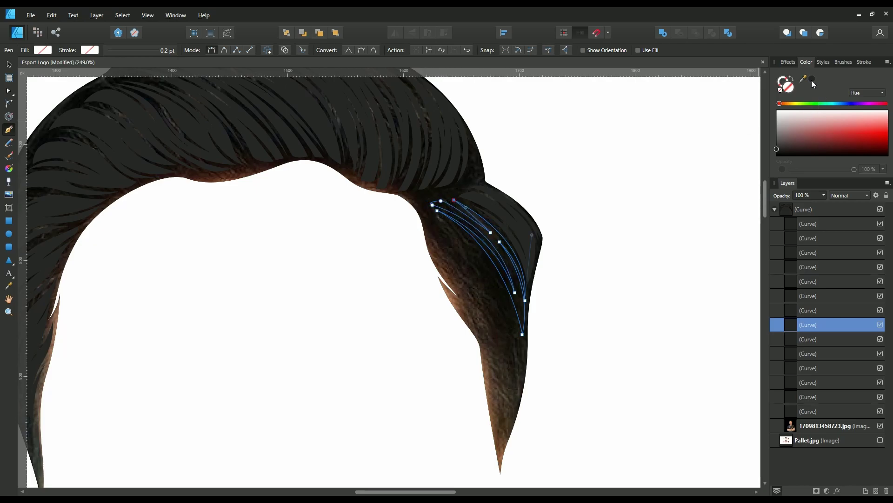
key("Escape")
Step: Trace a long closed strand down the right lock toward the hair's tip
left_click(521, 359)
left_click_drag(443, 221, 464, 250)
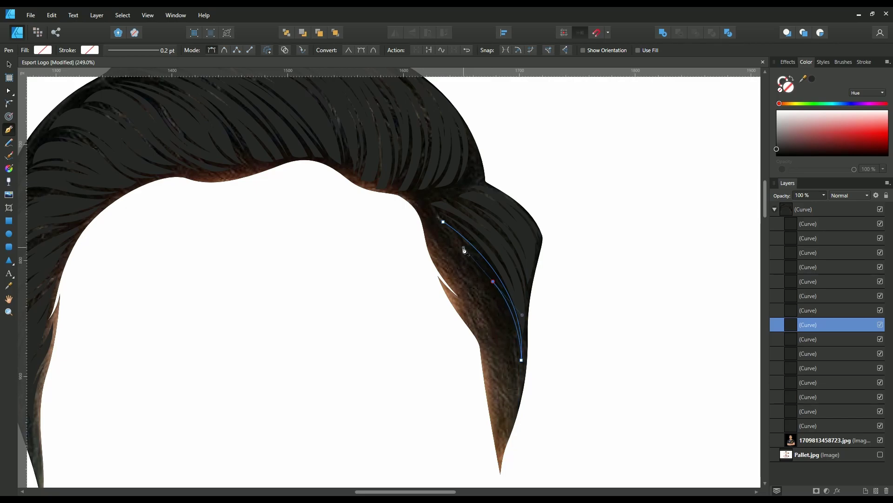
left_click(515, 408)
scroll(499, 478, "down", 1)
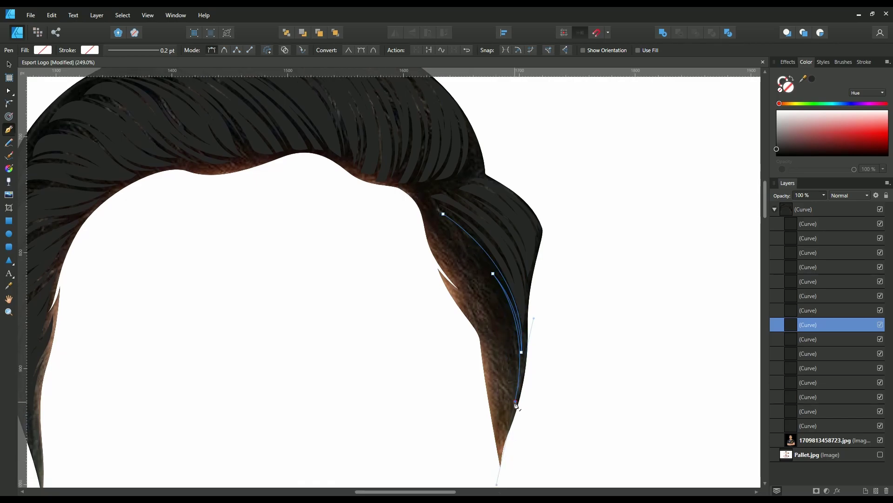
left_click_drag(512, 389, 513, 400)
left_click(430, 242)
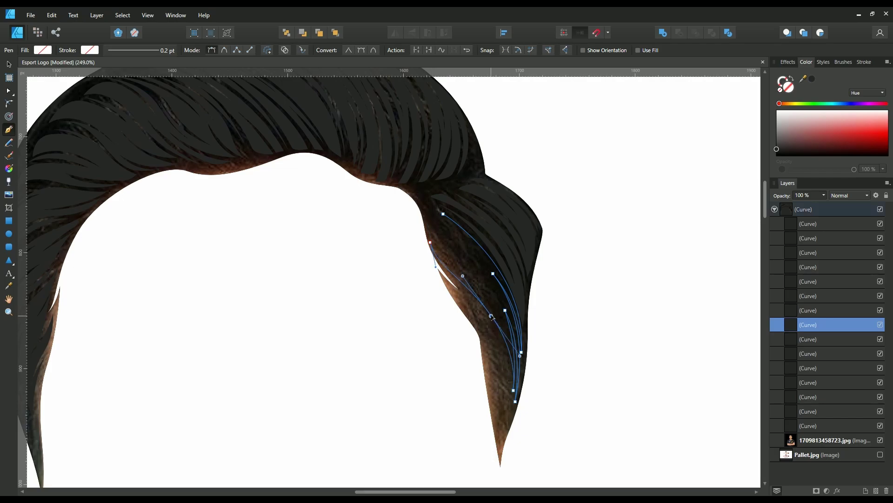
left_click(492, 316)
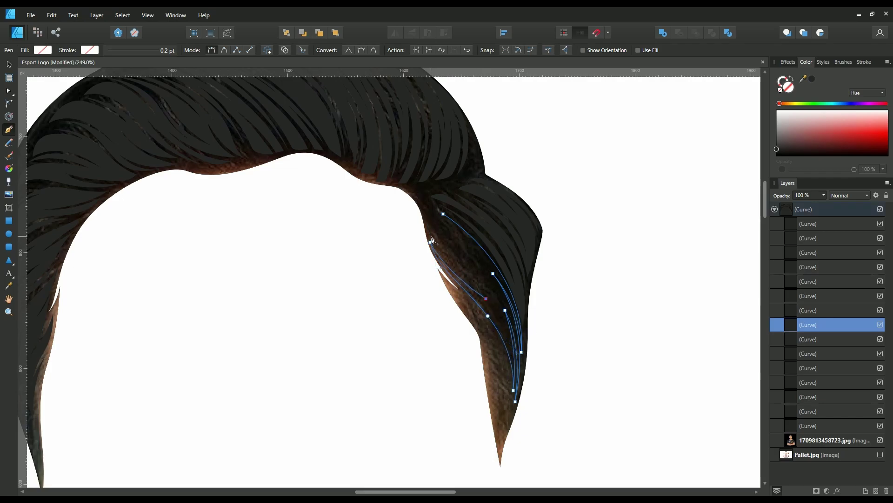
left_click(423, 210)
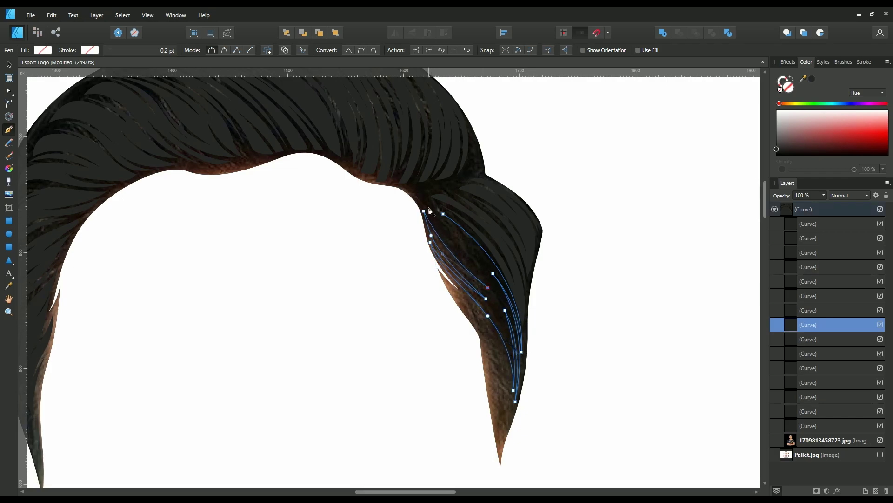
left_click_drag(449, 228, 456, 240)
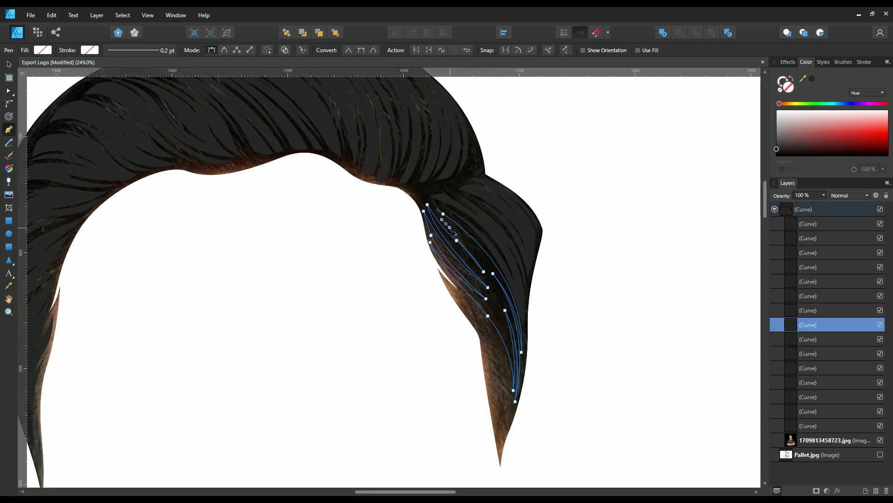
left_click(449, 227)
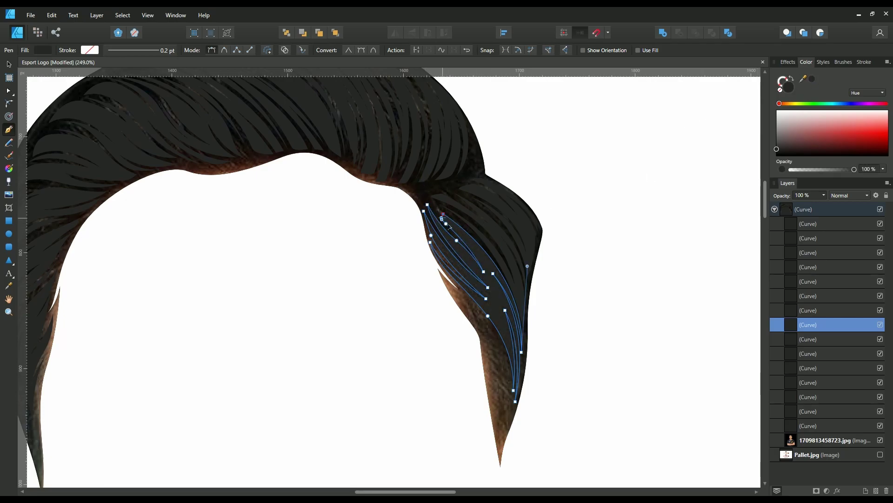
key("Escape")
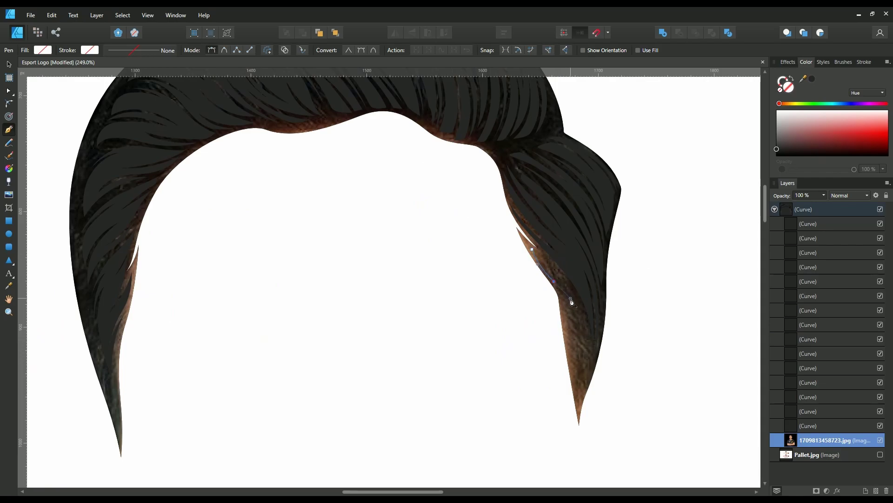
Step: Outline and close one more strand further down the right lock
left_click(562, 299)
mouse_move(585, 340)
left_mouse_down()
mouse_move(582, 358)
mouse_move(593, 332)
left_mouse_up()
left_click(587, 386)
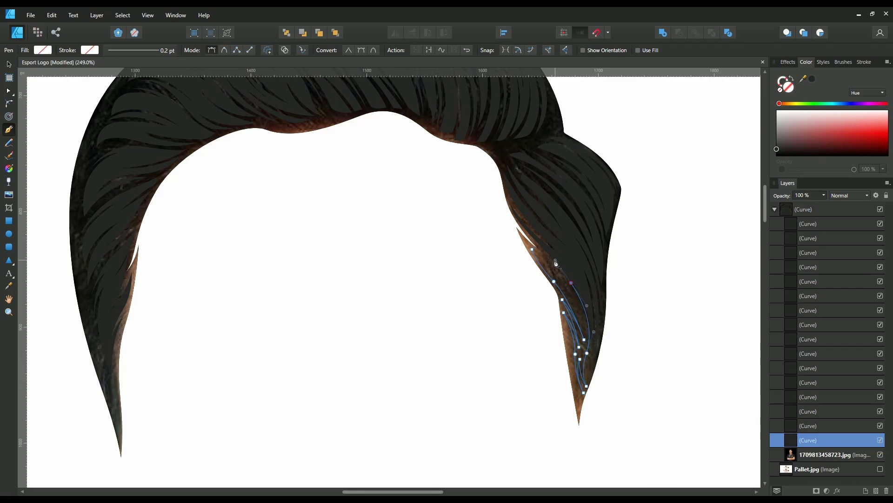
left_click_drag(570, 284, 586, 334)
left_click(533, 250)
Step: Hide the reference photo layer to inspect the black hair
scroll(656, 245, "down", 5)
left_click(833, 454)
left_click(880, 455)
scroll(515, 278, "down", 4)
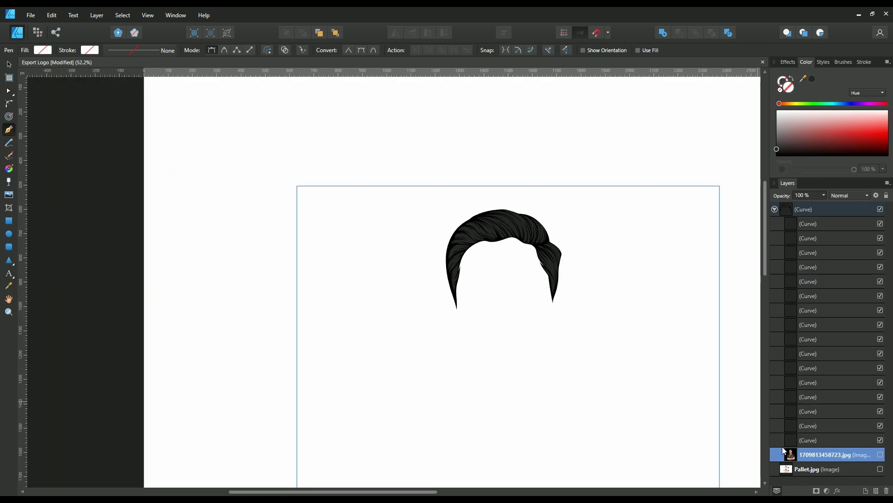
left_click_drag(791, 454, 786, 466)
Step: Collapse the hair curve group, show the photo again, and save the document
left_click(775, 210)
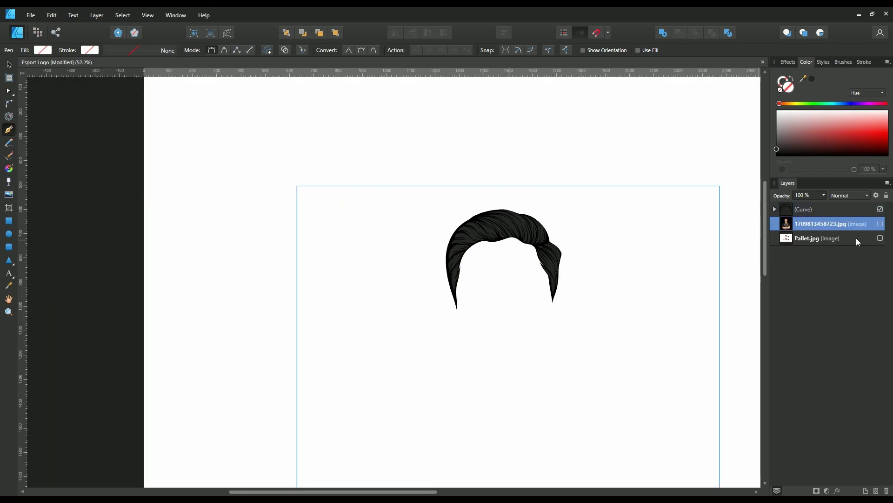
scroll(624, 189, "down", 1)
left_click(881, 224)
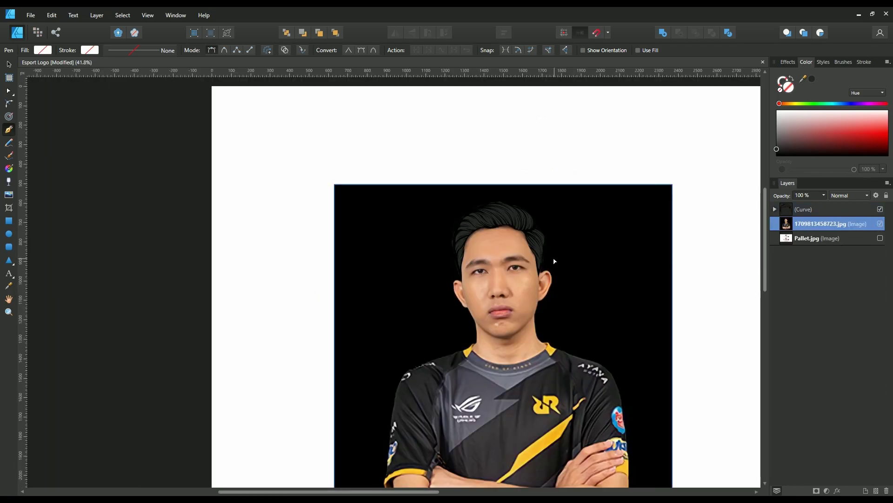
scroll(527, 272, "up", 3)
key("ctrl+s")
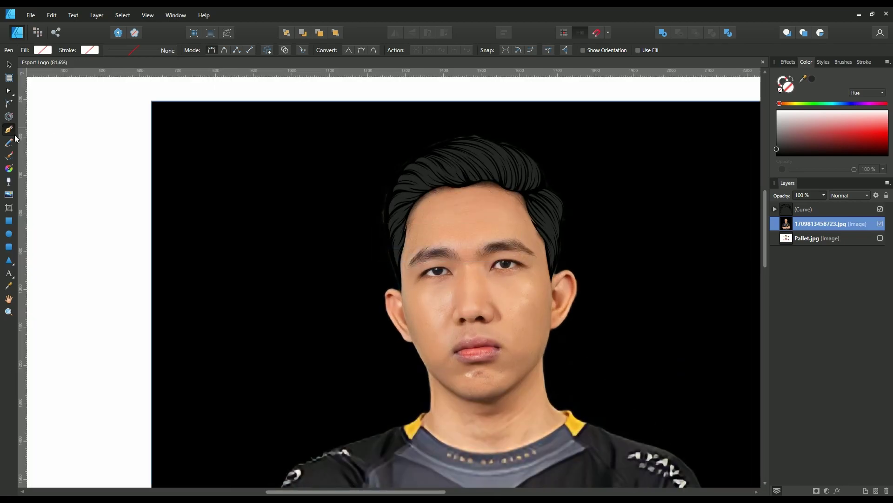
left_click(8, 181)
scroll(507, 181, "up", 1)
Step: Apply linear transparency gradients to the first strands near the top of the hair
scroll(470, 158, "up", 2)
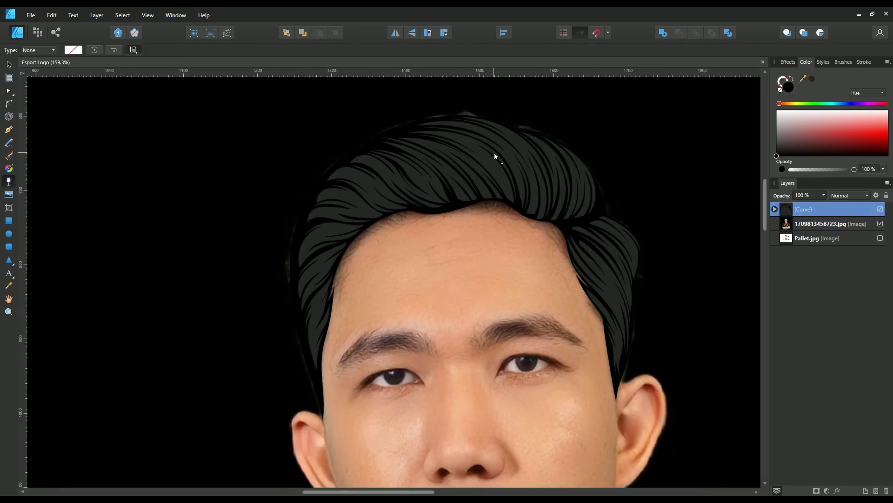
left_click_drag(495, 158, 518, 201)
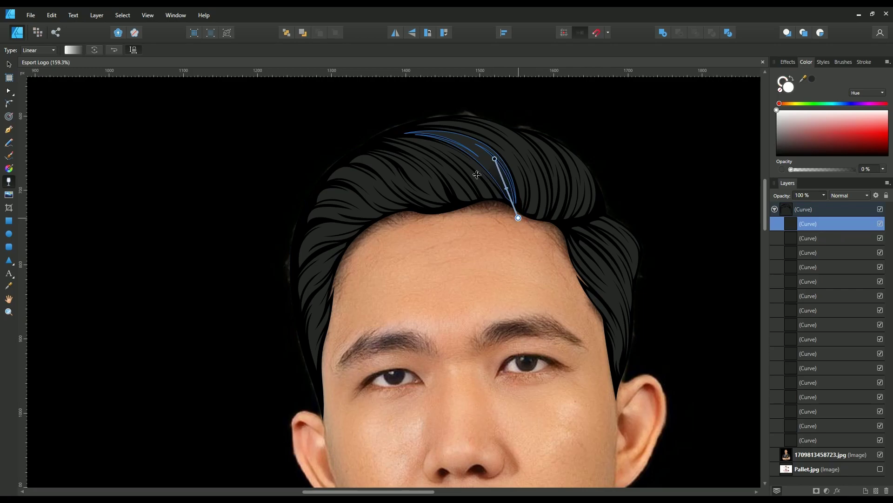
left_click(461, 158)
left_click_drag(460, 158, 501, 217)
left_click(445, 169)
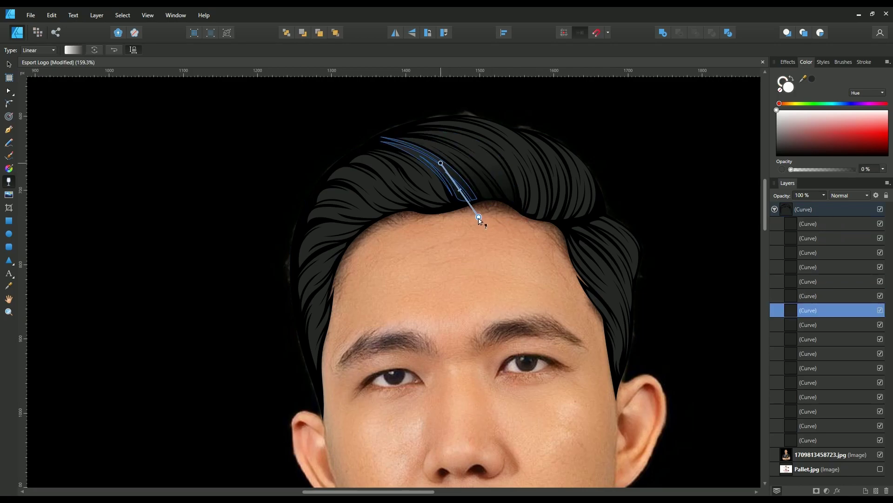
left_click(417, 172)
left_click(361, 184)
left_click_drag(339, 184, 409, 230)
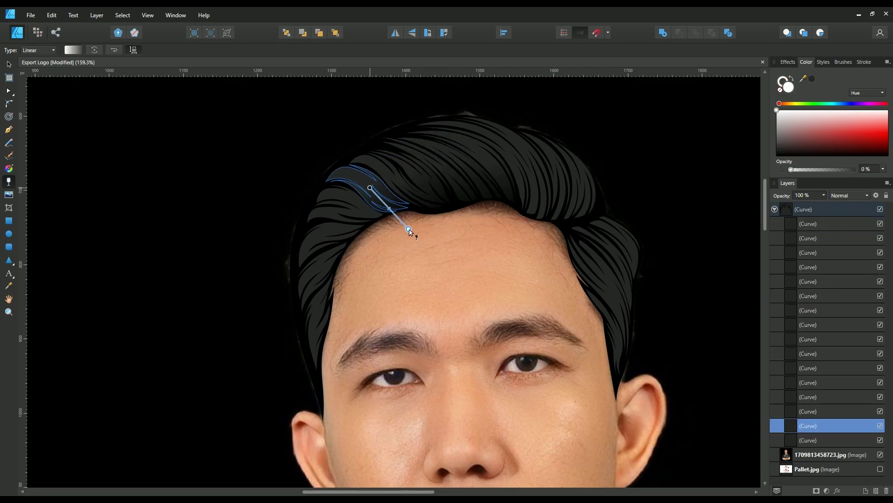
Step: Fade the lower-left and upper hair strands with transparency gradients
left_click(328, 199)
left_click_drag(319, 189, 395, 225)
left_click(341, 238)
left_click_drag(341, 237, 420, 219)
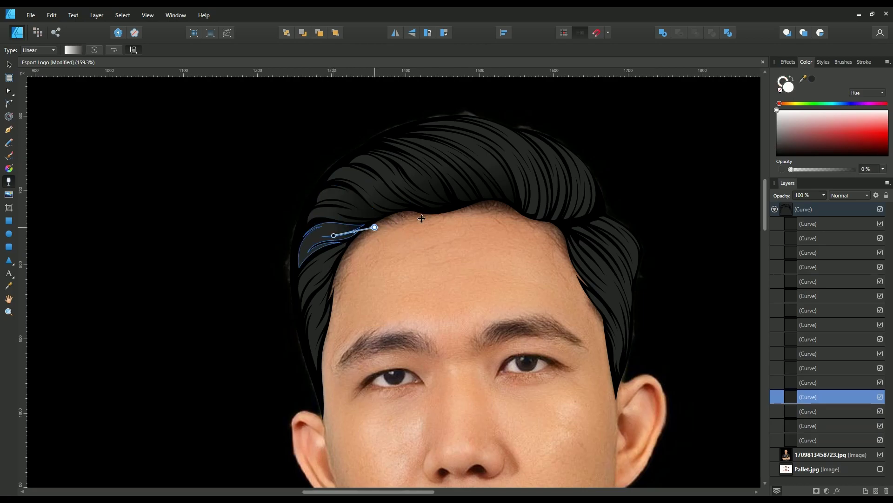
left_click(531, 169)
left_click_drag(531, 169, 531, 223)
left_click(560, 185)
left_click_drag(550, 160, 555, 223)
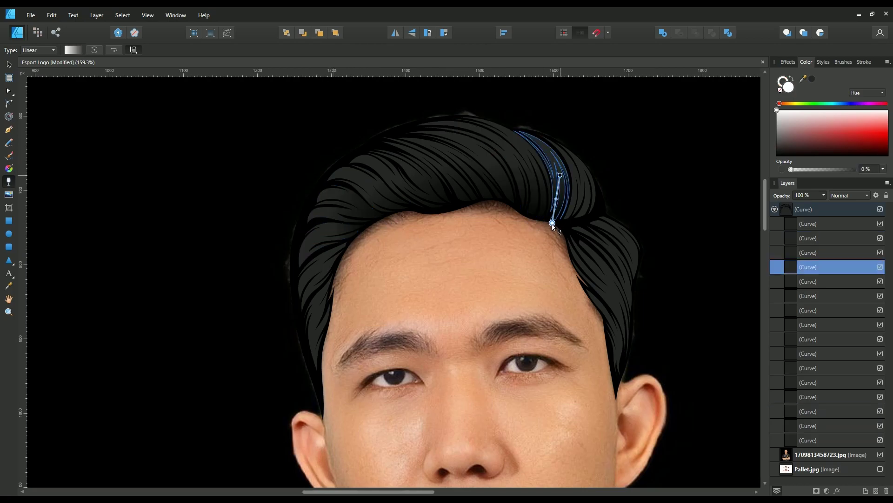
mouse_move(585, 182)
left_mouse_down()
mouse_move(570, 230)
mouse_move(630, 245)
left_mouse_up()
Step: Add transparency fades to a right-side strand and two lower-left strands
left_click(631, 248)
left_click(623, 262)
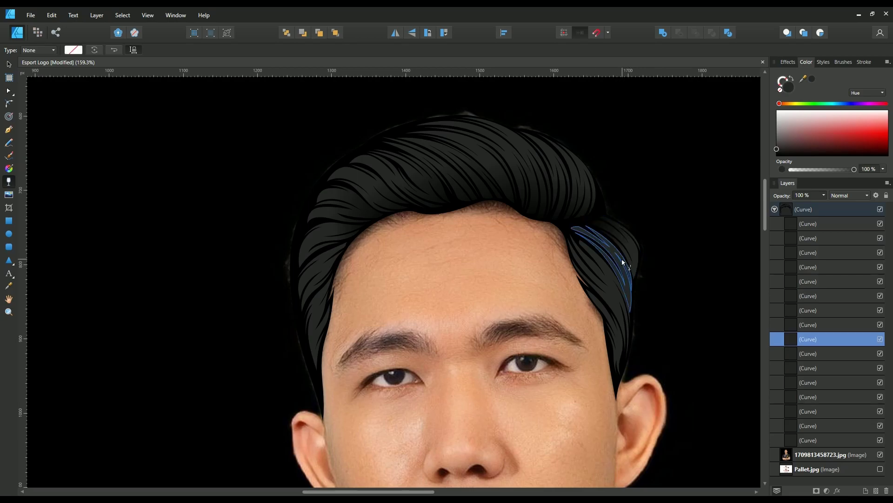
left_click(581, 226)
left_click_drag(567, 233, 611, 291)
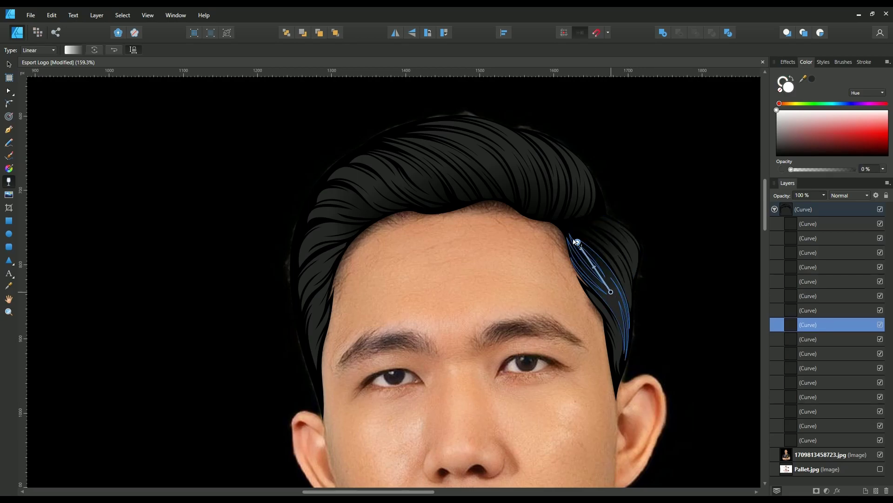
left_click(608, 320)
left_click(325, 275)
left_click_drag(320, 265, 350, 242)
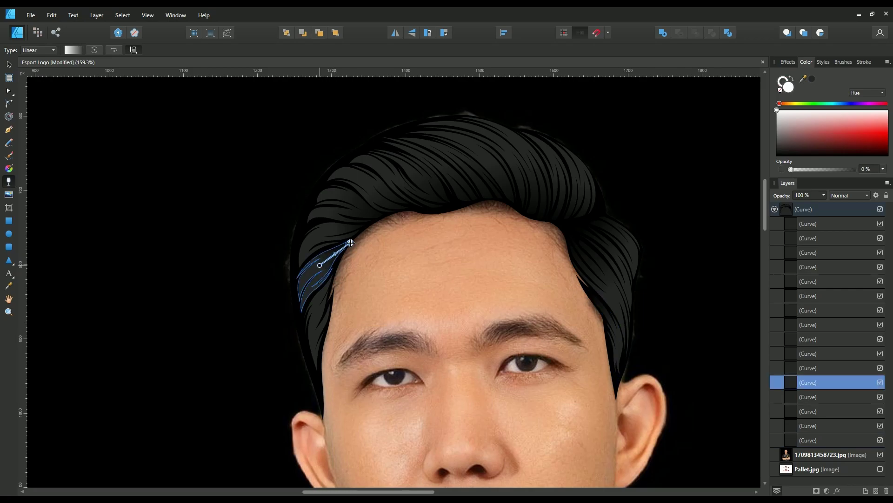
left_click(321, 303)
left_click_drag(317, 316, 338, 279)
Step: Fade another top strand, move its fade start higher, and collapse the hair group
scroll(499, 190, "down", 5)
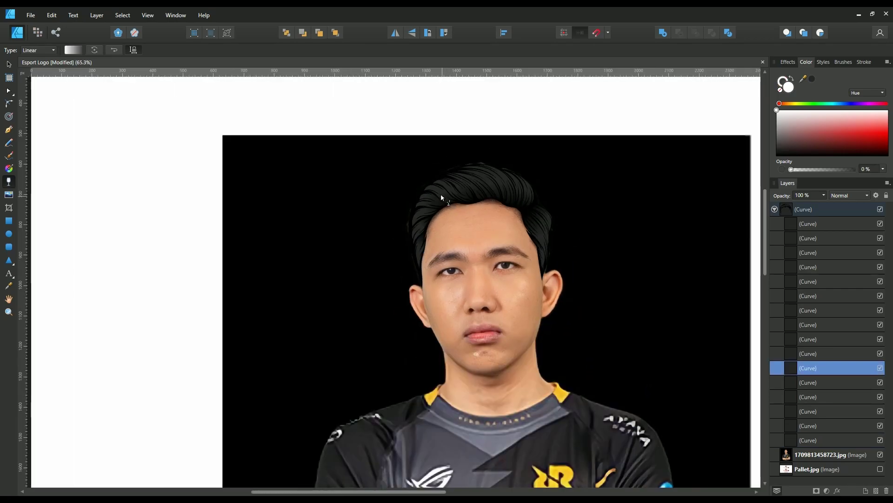
scroll(441, 193, "up", 3)
left_click(445, 188)
left_click_drag(443, 185, 471, 209)
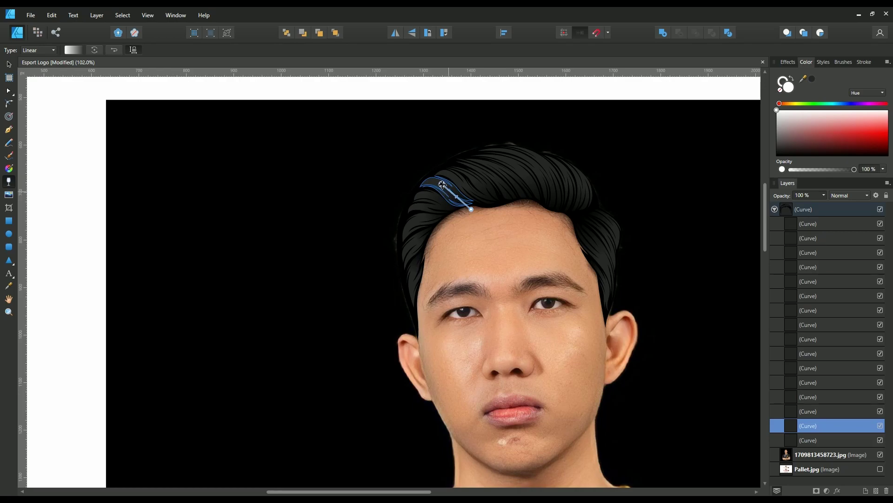
left_click(785, 209)
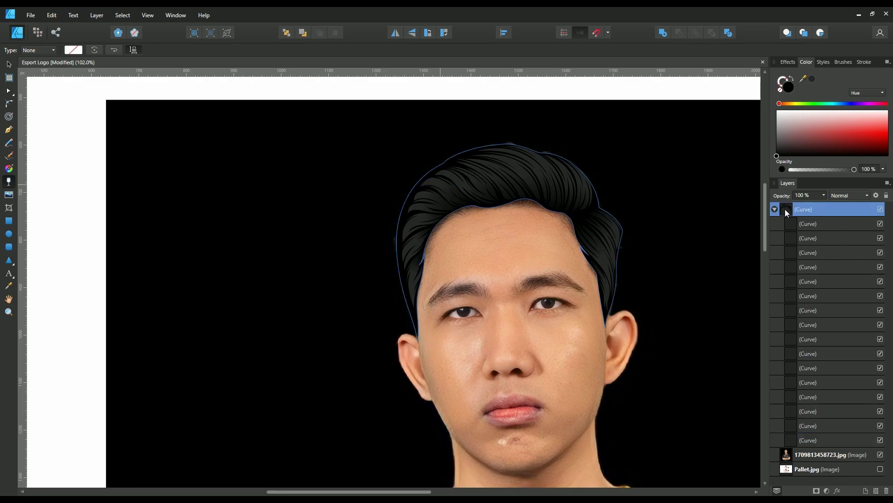
left_click(484, 195)
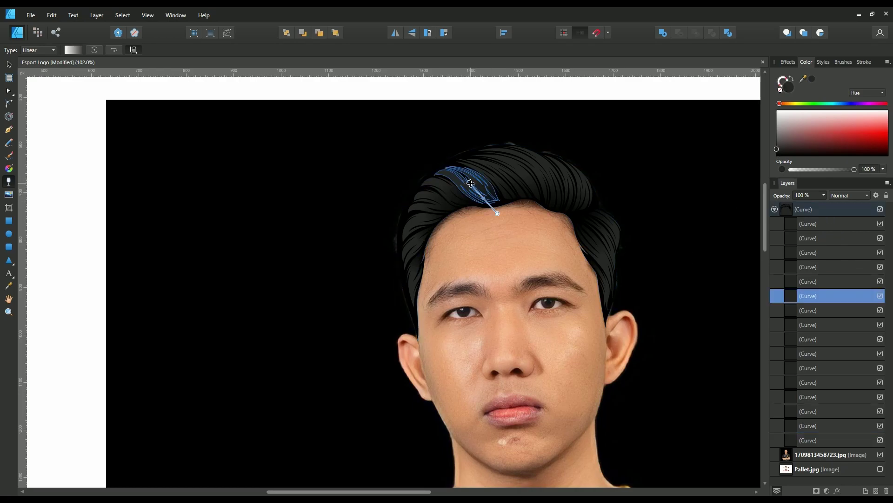
left_click_drag(471, 182, 463, 175)
left_click(841, 210)
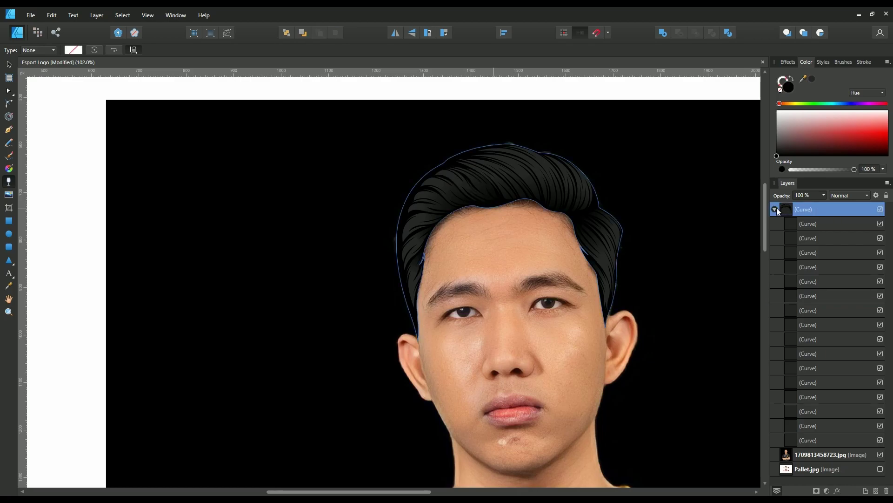
left_click(774, 209)
left_click(9, 129)
Step: Hide the photo and trace the right eyebrow's top edge from its inner end
left_click(828, 223)
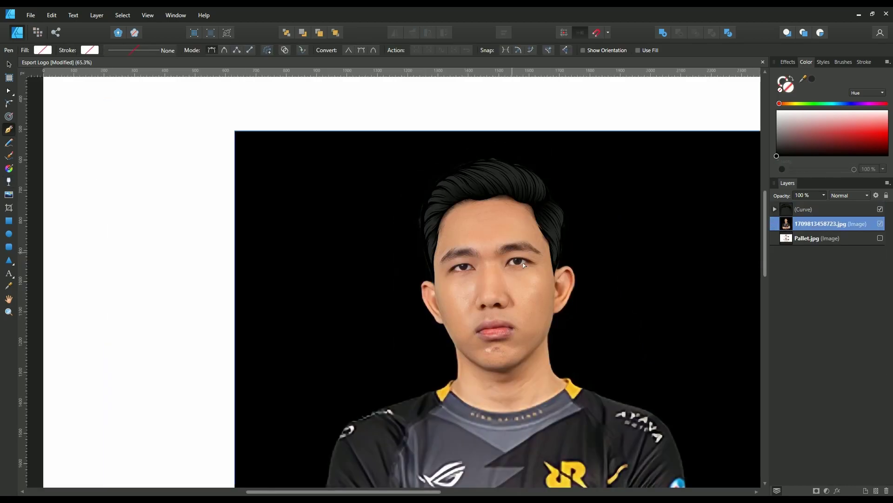
left_click(881, 223)
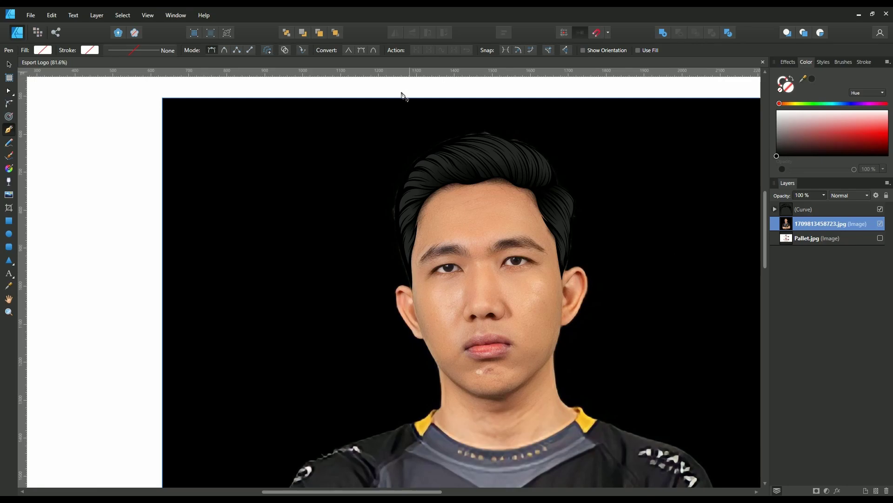
scroll(500, 284, "up", 5)
scroll(500, 284, "up", 3)
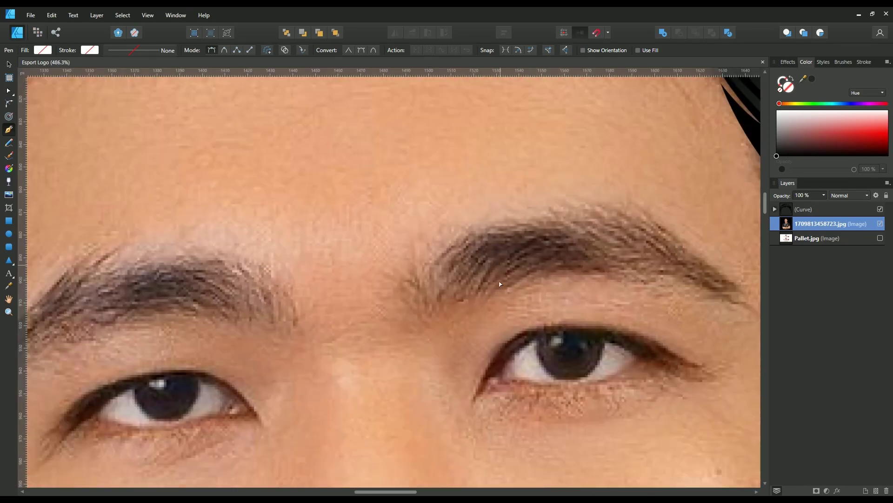
left_click(466, 235)
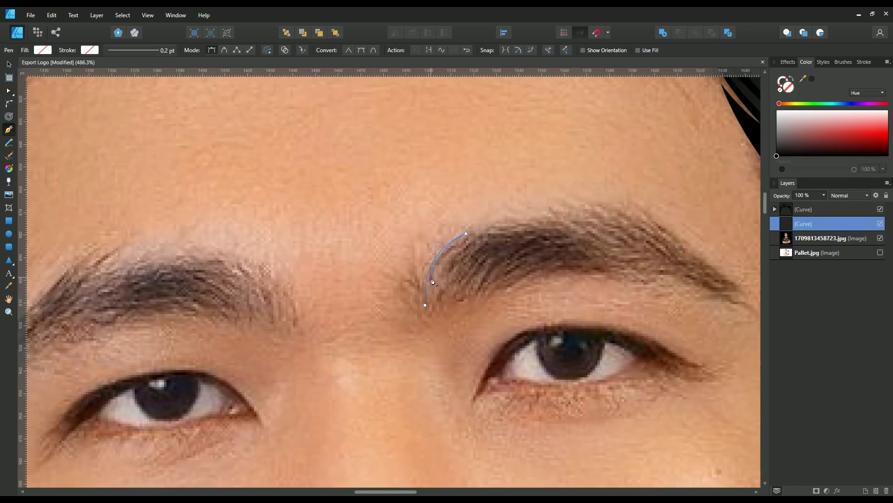
left_click(490, 227)
left_click_drag(585, 213, 492, 218)
left_click_drag(653, 227, 628, 214)
Step: Close the right eyebrow along its underside, fill it black, and start the left brow
left_click_drag(748, 311, 765, 328)
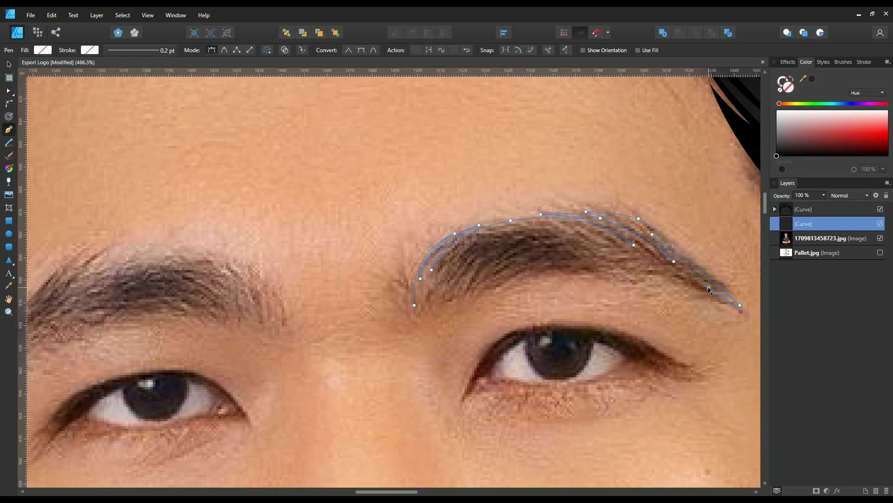
scroll(709, 289, "down", 3)
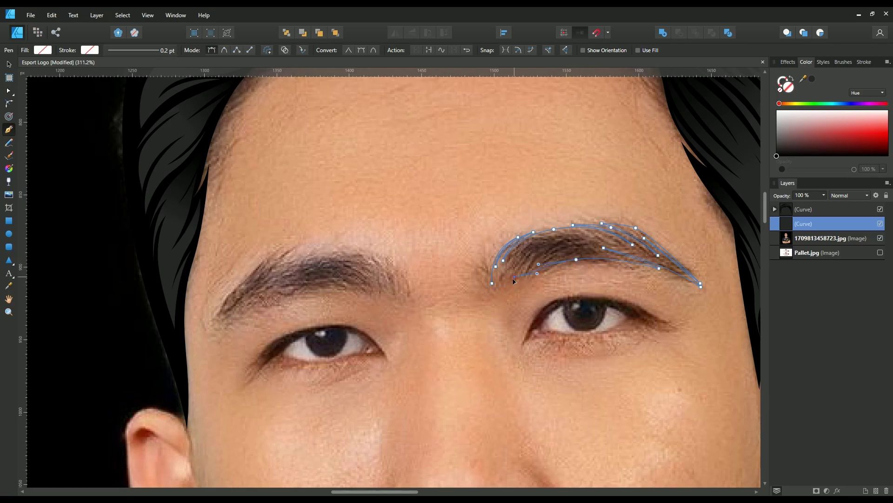
scroll(514, 281, "up", 2)
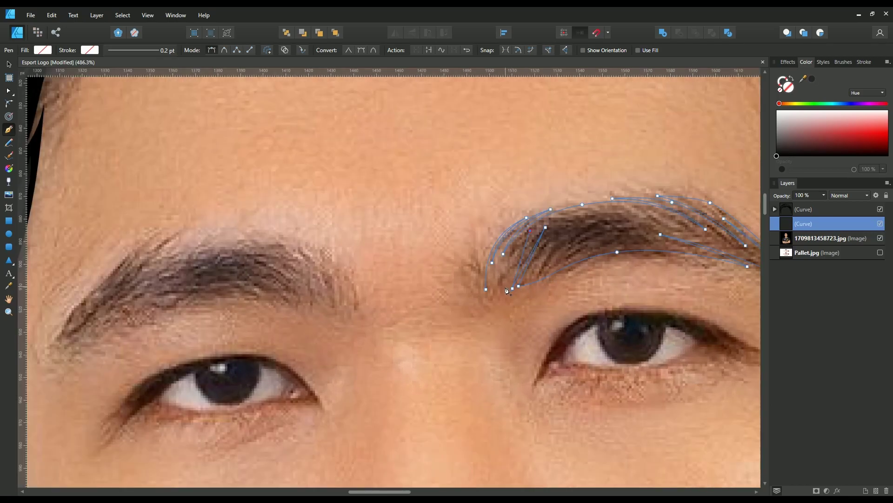
left_click(507, 288)
left_click(821, 147)
scroll(155, 99, "down", 3)
scroll(460, 276, "up", 2)
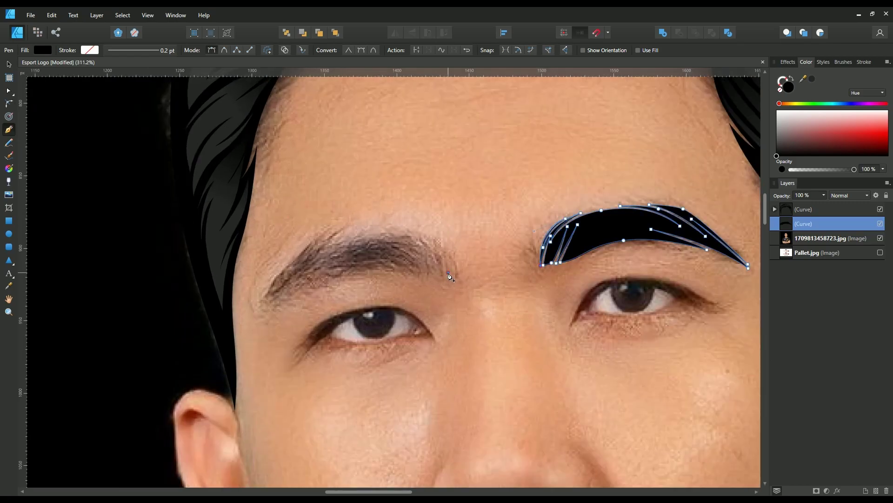
left_click(448, 273)
left_click(418, 237)
scroll(432, 255, "up", 2)
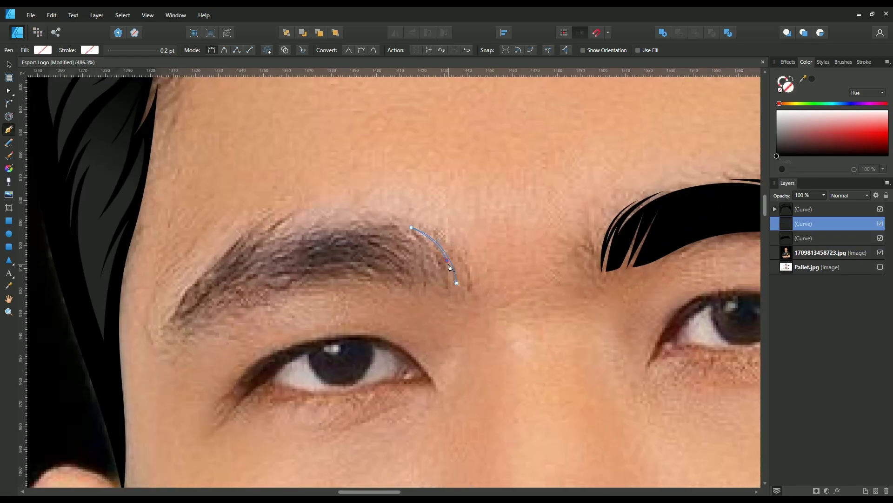
Step: Extend and curve the left eyebrow outline along the brow with Pen nodes
left_click(400, 225)
left_click_drag(238, 267, 199, 299)
left_click_drag(296, 235, 302, 234)
left_click_drag(259, 240, 231, 253)
left_click_drag(306, 274, 368, 270)
scroll(451, 276, "up", 5)
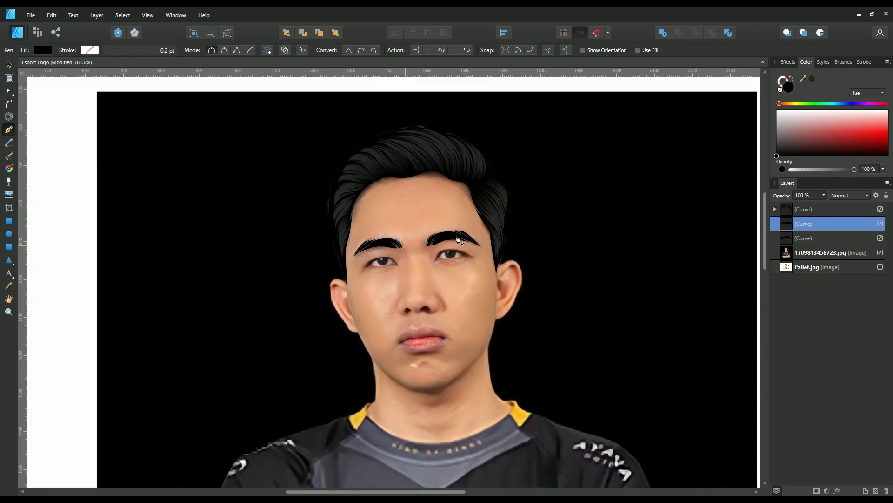
Step: Draw a black-filled eyeliner shape along the right eye's upper lid, with a winged outer corner
scroll(554, 273, "up", 1)
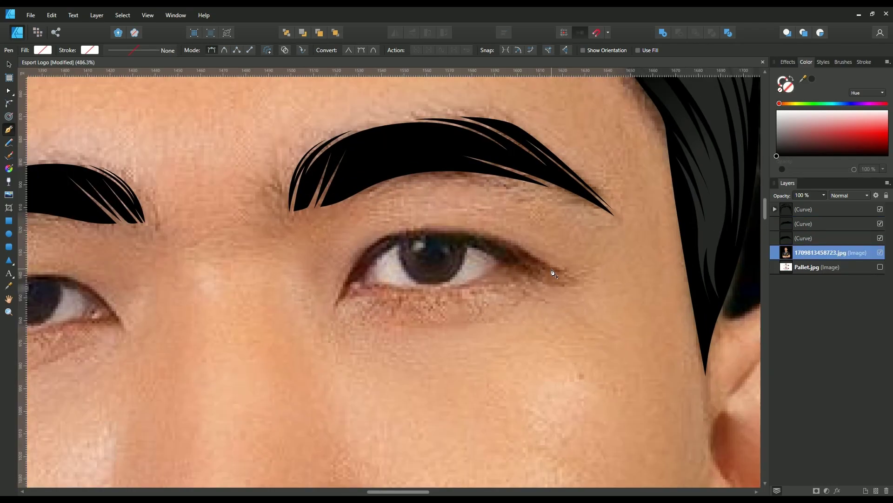
scroll(550, 273, "down", 5)
scroll(574, 262, "up", 4)
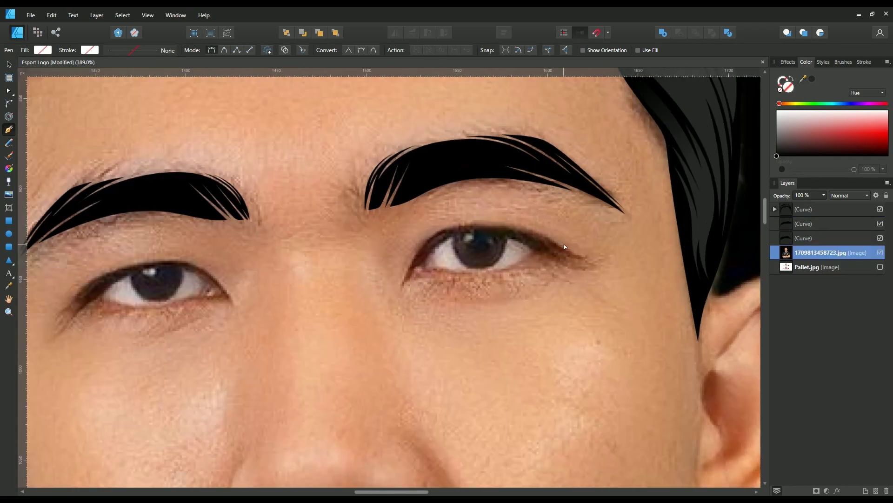
left_click(574, 256)
left_click(538, 252)
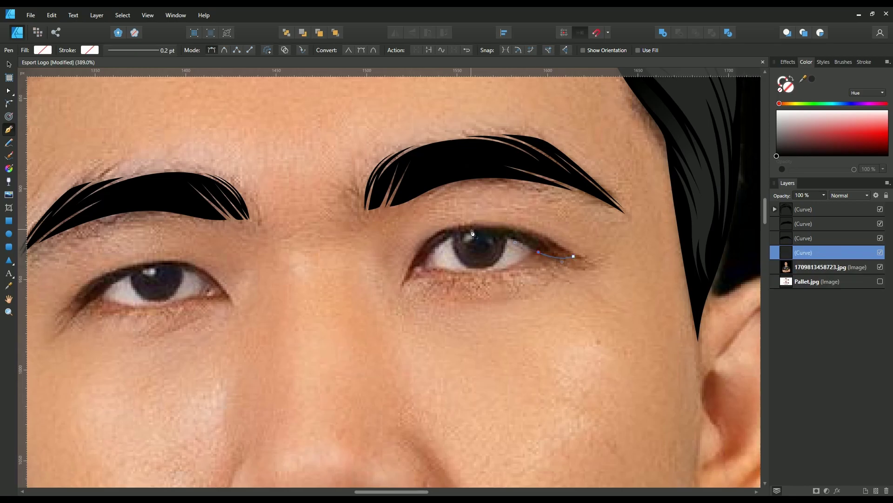
left_click_drag(473, 230, 502, 227)
left_click(422, 268)
scroll(422, 267, "up", 2)
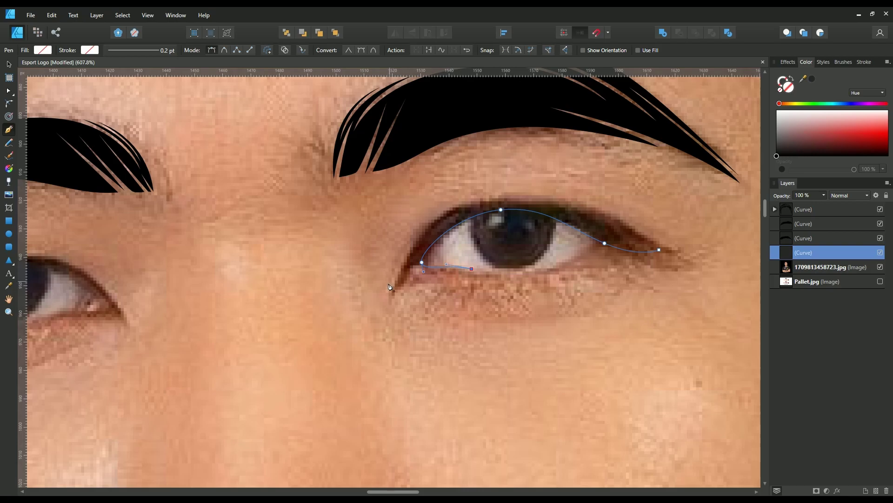
left_click_drag(456, 208, 499, 193)
left_click_drag(661, 252, 670, 255)
left_click(808, 161)
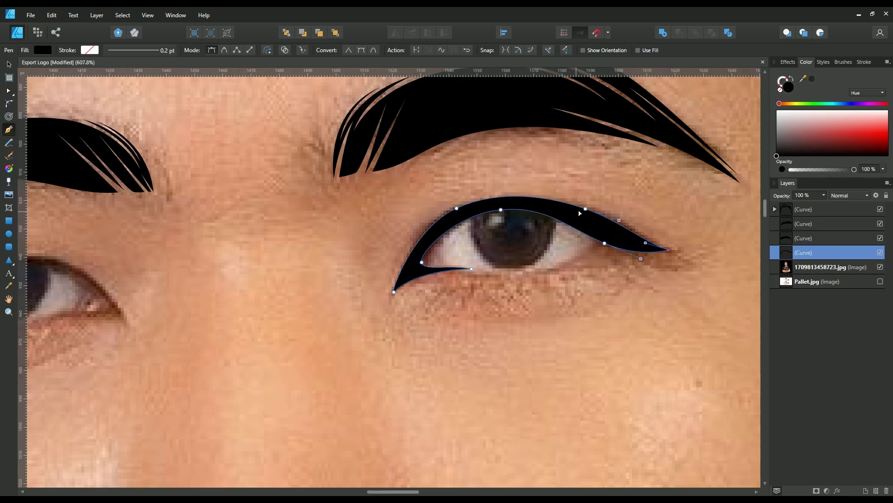
left_click_drag(491, 194, 495, 189)
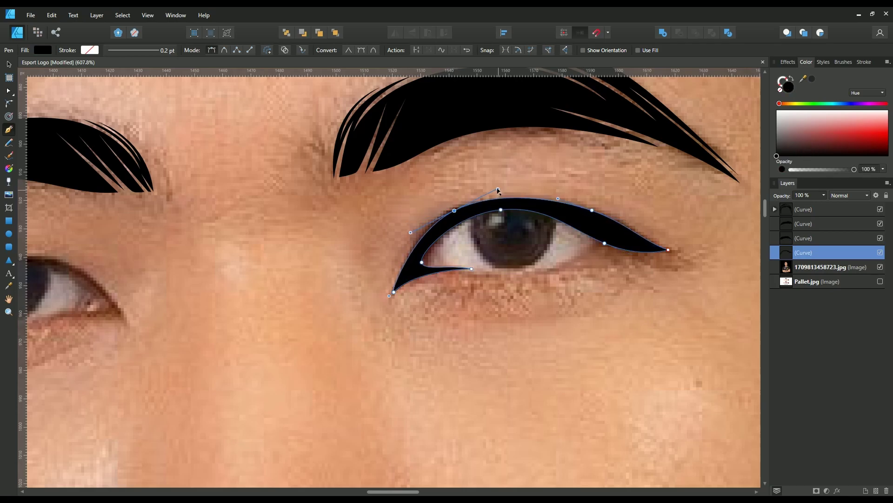
left_click_drag(408, 233, 402, 236)
key("ctrl+d")
Step: Draw a closed lash shape along the right eye's lower lid
left_click(596, 228)
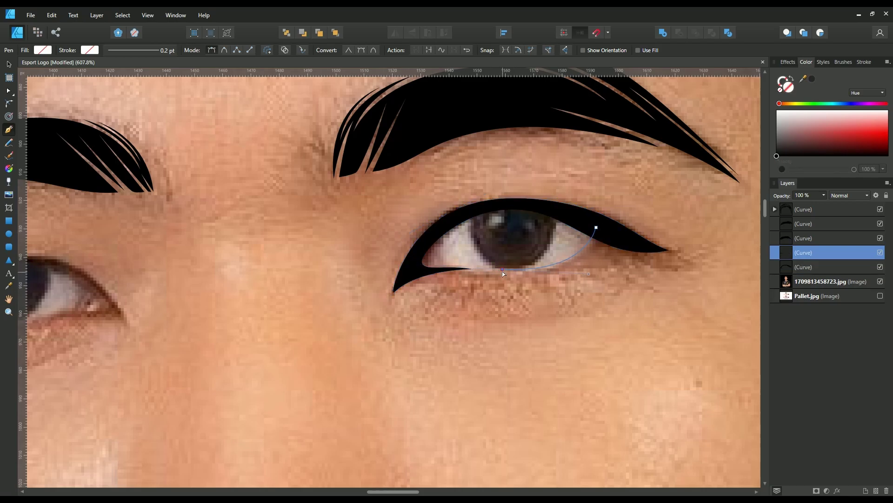
left_click_drag(542, 272, 499, 271)
left_click(606, 233)
left_click_drag(597, 228, 590, 279)
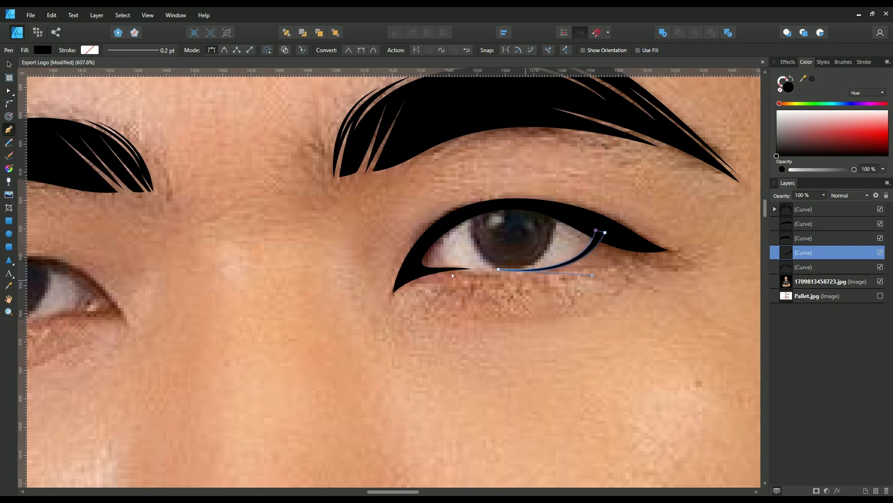
left_click(472, 269)
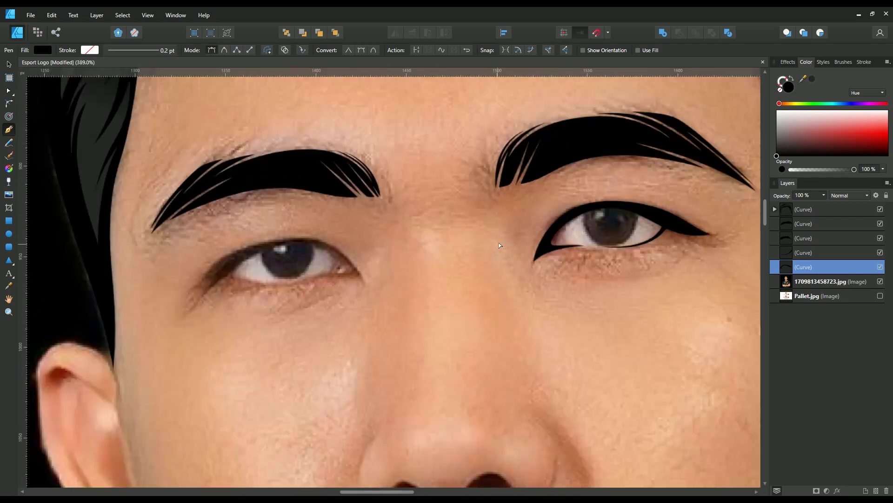
Step: Trace a closed black eyeliner shape along the left eye's upper lid and adjust its points
scroll(385, 277, "up", 3)
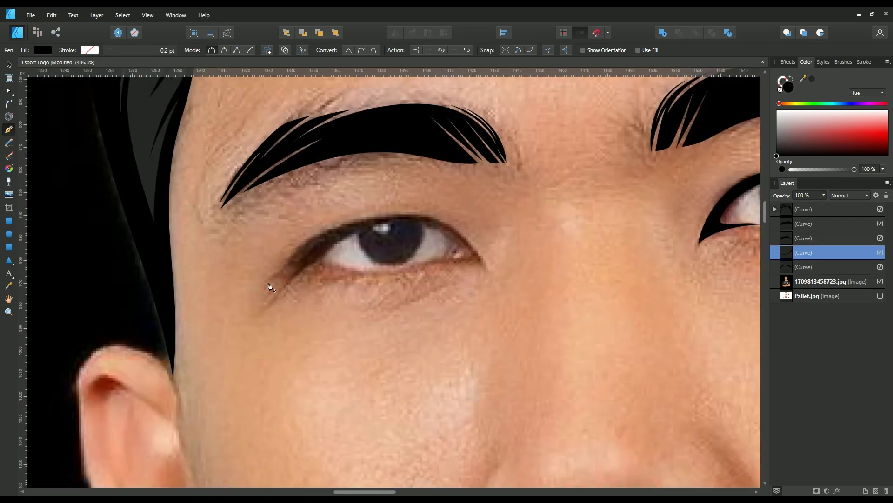
left_click(279, 279)
left_click_drag(315, 260, 331, 246)
left_click(424, 218)
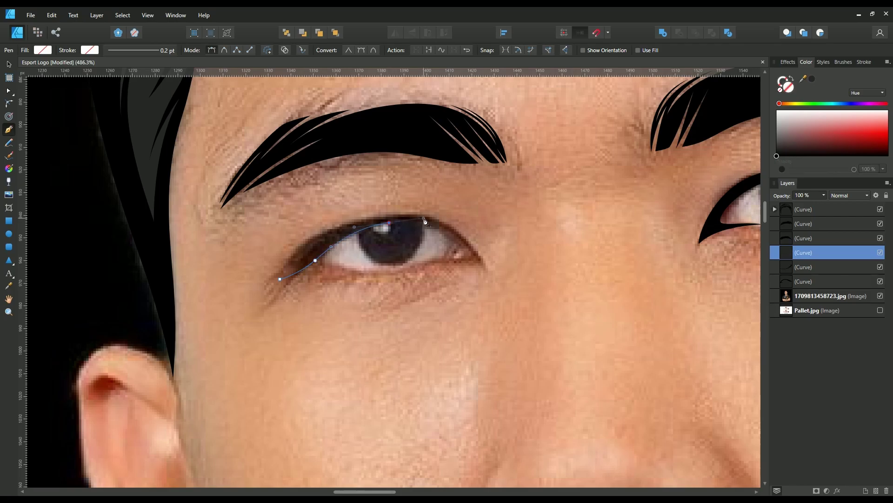
left_click_drag(476, 260, 456, 230)
left_click_drag(397, 213, 333, 217)
left_click(280, 279)
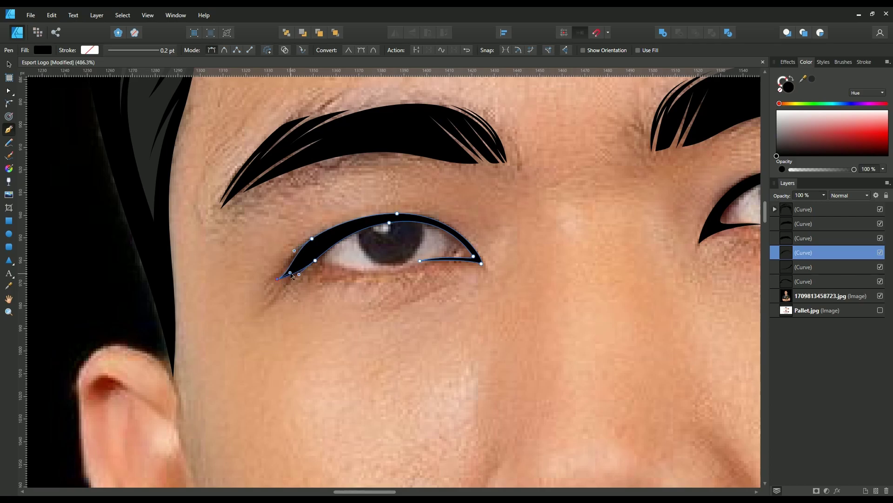
left_click_drag(291, 275, 310, 241)
left_click(398, 214)
scroll(405, 214, "down", 2)
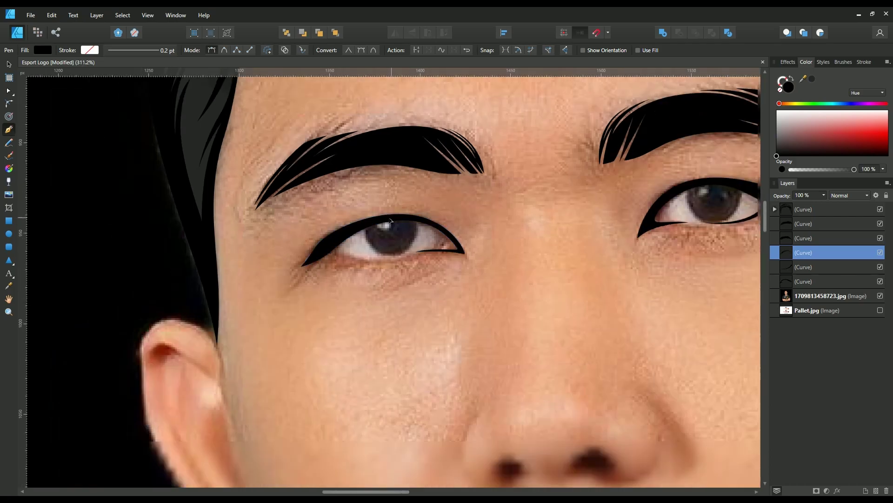
scroll(372, 223, "up", 3)
Step: Add a thin, tapered black lash line along the left eye's lower lid
left_click(340, 238)
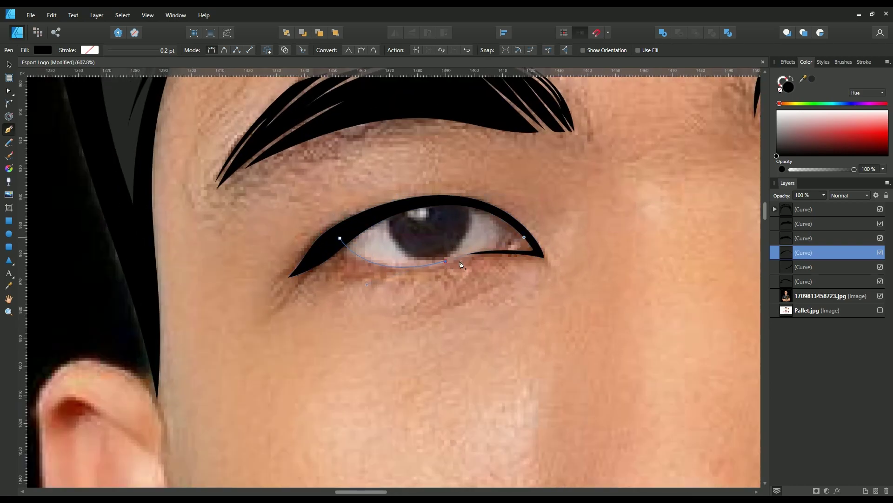
left_click(446, 262)
left_click_drag(445, 263, 447, 259)
left_click_drag(367, 284, 364, 276)
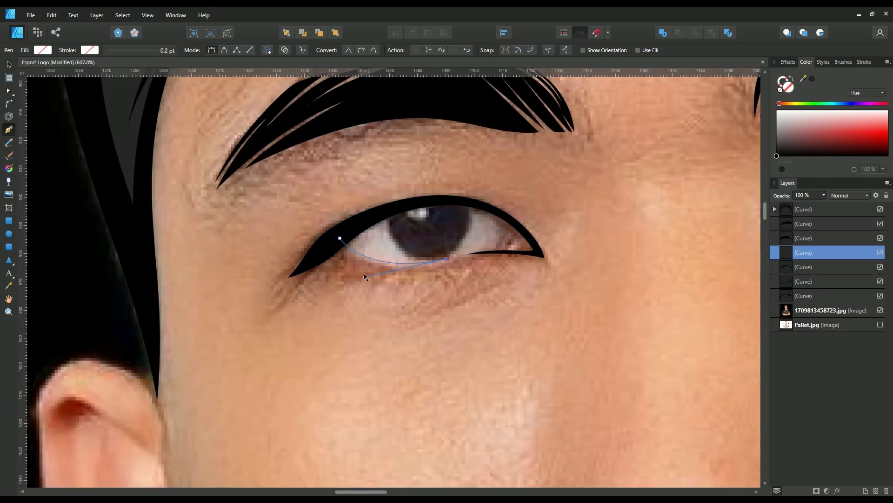
left_click(337, 245)
left_click(817, 149)
left_click_drag(338, 245, 334, 248)
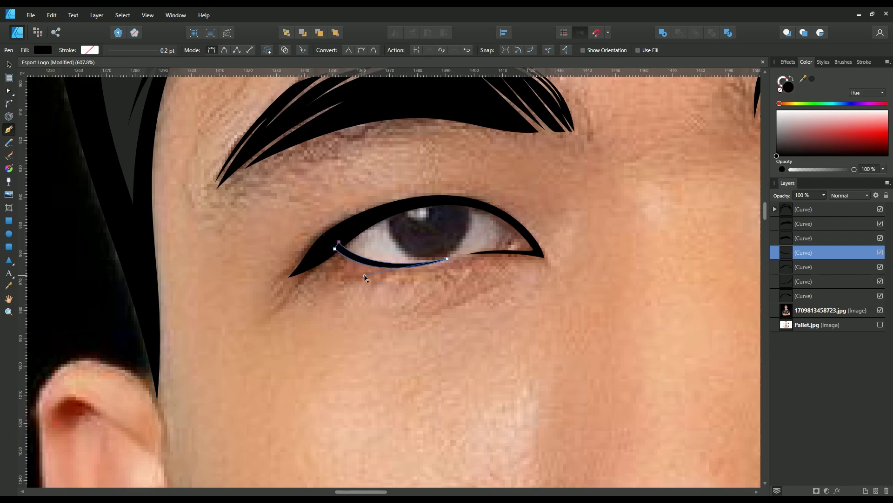
left_click_drag(364, 275, 366, 281)
scroll(448, 260, "down", 3)
Step: Draw a tapered black crescent along the nose's left side and refine its curve
scroll(437, 265, "down", 3)
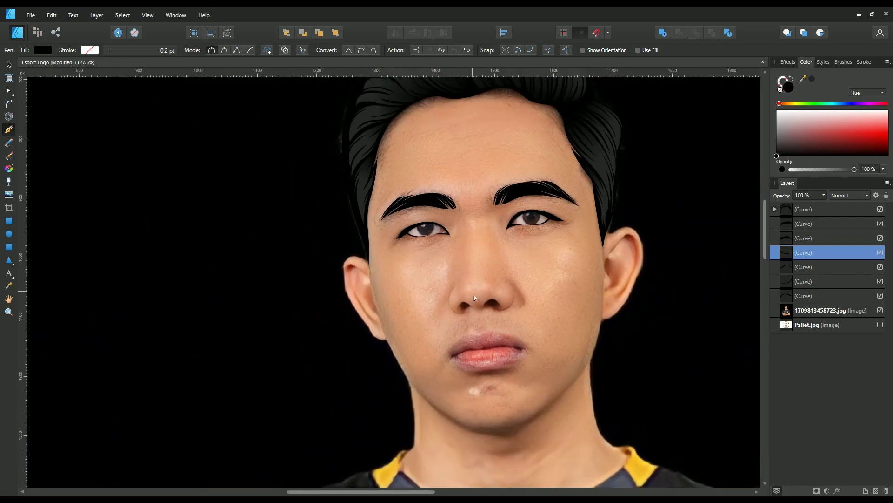
scroll(427, 270, "up", 5)
left_click_drag(446, 350, 510, 370)
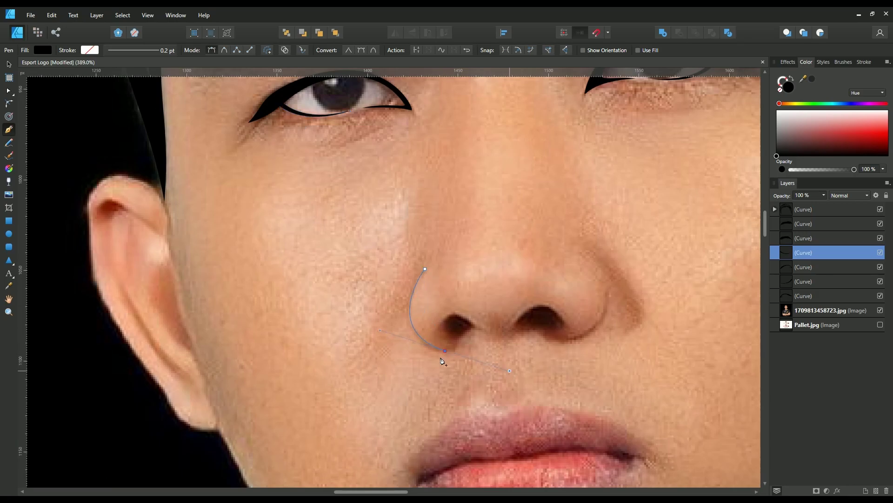
key("Escape")
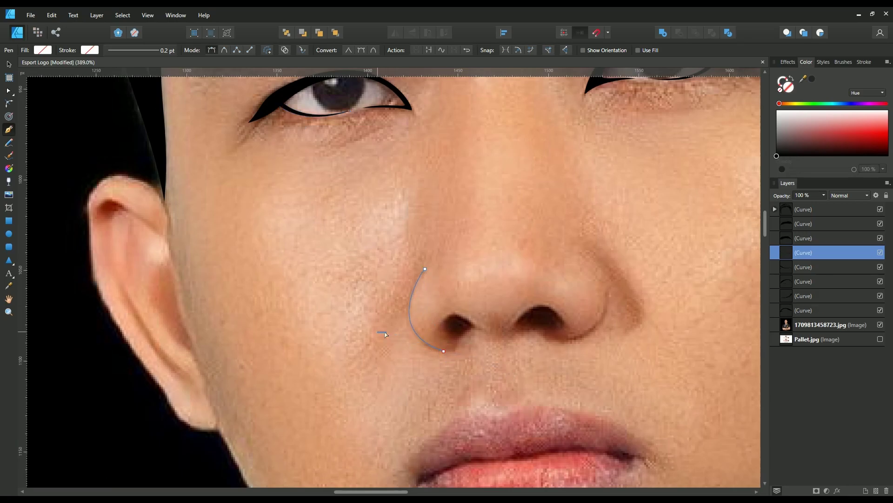
scroll(408, 326, "up", 1)
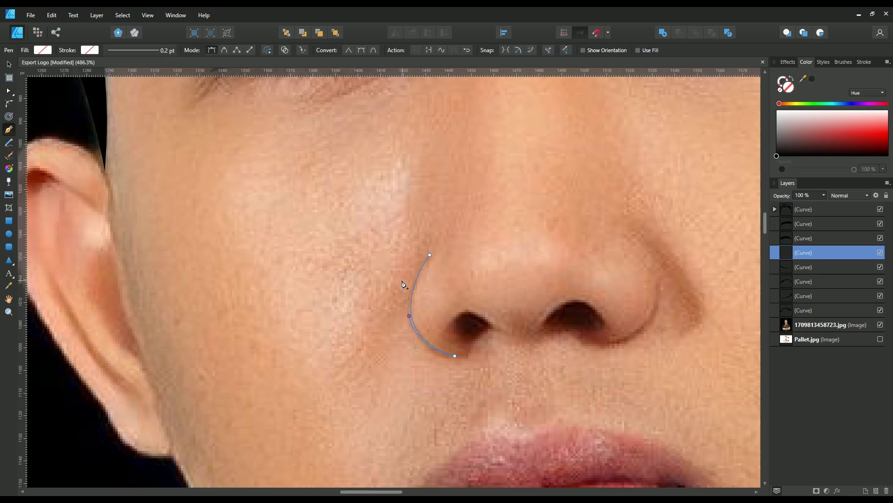
scroll(403, 284, "up", 1)
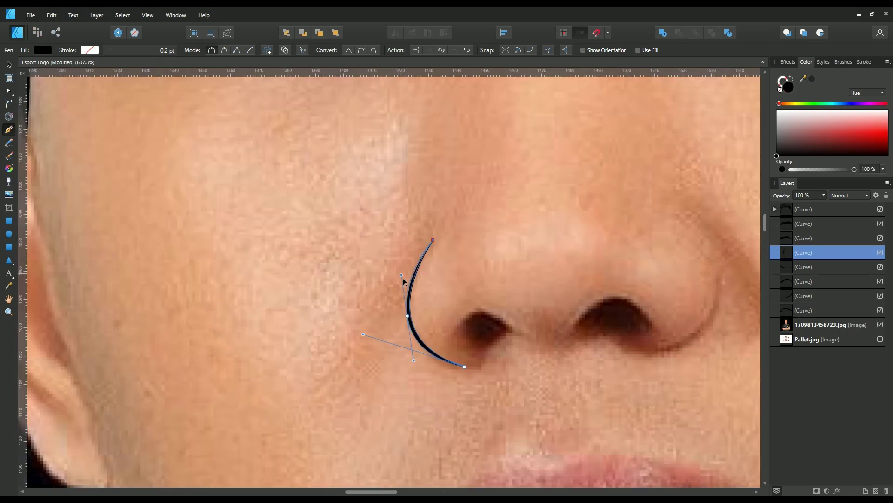
left_click_drag(408, 316, 409, 313)
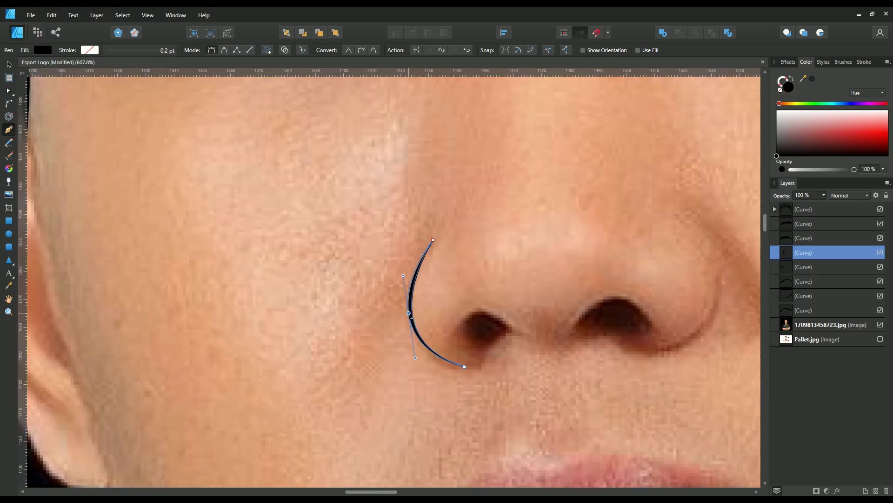
left_click_drag(415, 357, 416, 362)
left_click_drag(409, 313, 409, 315)
scroll(327, 298, "down", 1)
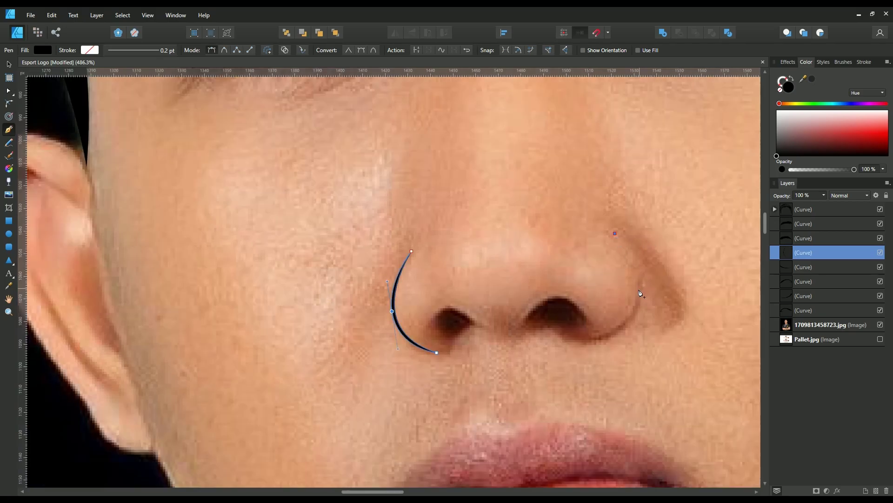
Step: Draw a matching filled crescent along the nose's right side and adjust its bulge
left_click_drag(640, 292, 636, 321)
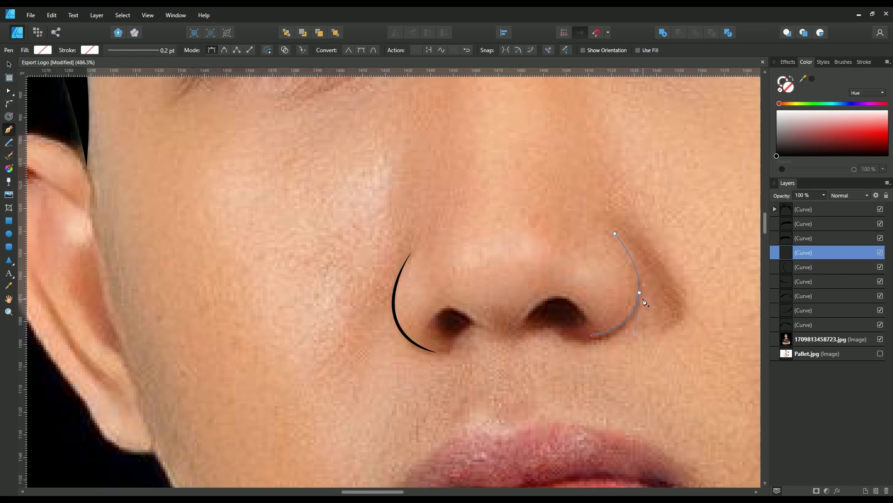
left_click(616, 233)
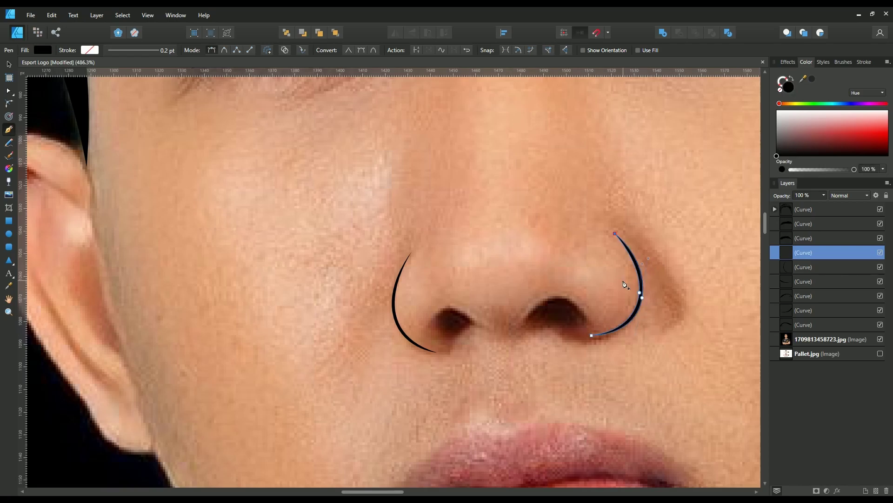
scroll(624, 296, "up", 1)
scroll(624, 296, "up", 1)
left_click_drag(577, 360, 607, 360)
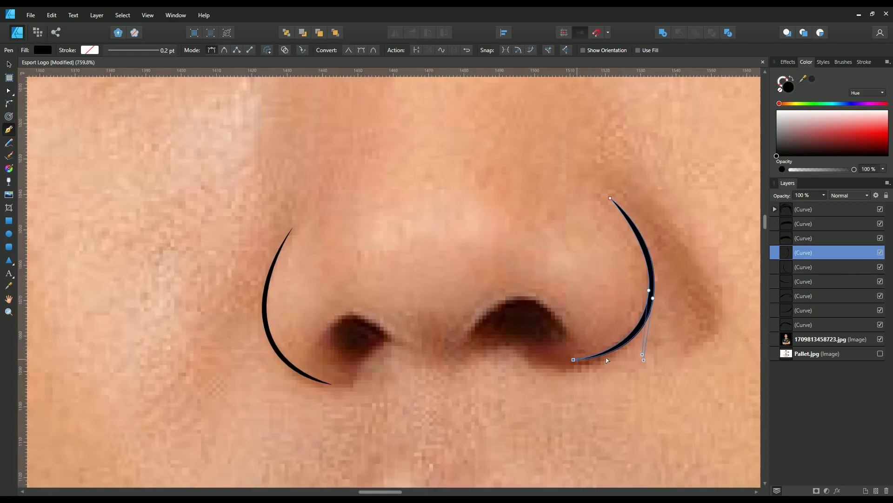
left_click_drag(654, 301, 652, 294)
left_click_drag(642, 356, 643, 359)
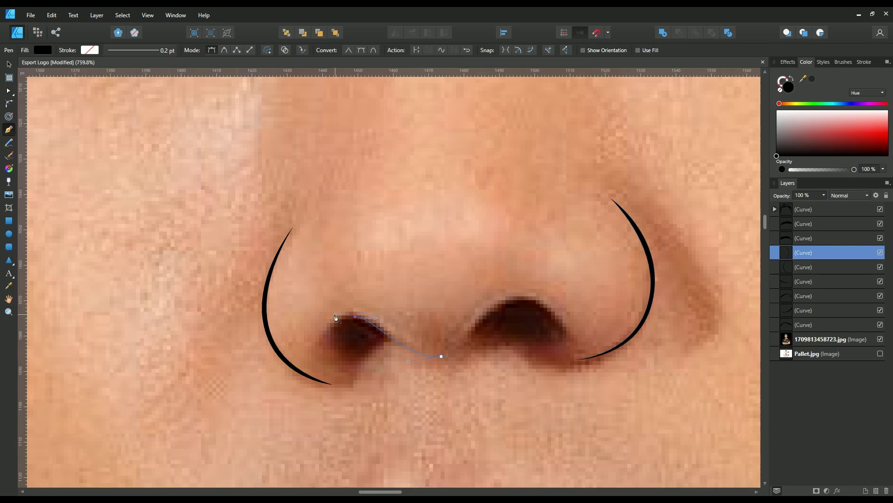
Step: Trace one closed shape wrapping both nostrils, fill it black, and reshape its lower edge
left_click_drag(355, 316, 329, 315)
left_click_drag(350, 361, 372, 371)
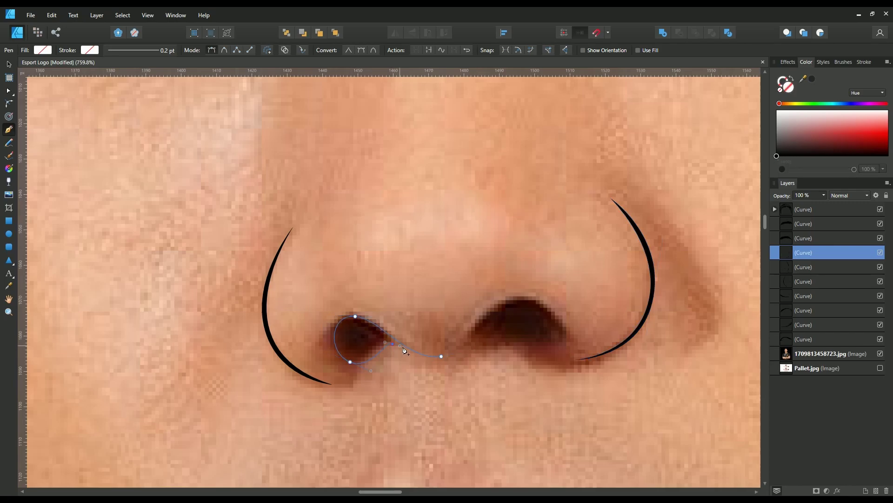
left_click_drag(517, 298, 556, 295)
left_click_drag(546, 342, 523, 352)
left_click_drag(474, 339, 467, 344)
left_click(441, 357)
left_click_drag(824, 134, 776, 156)
scroll(460, 353, "up", 2)
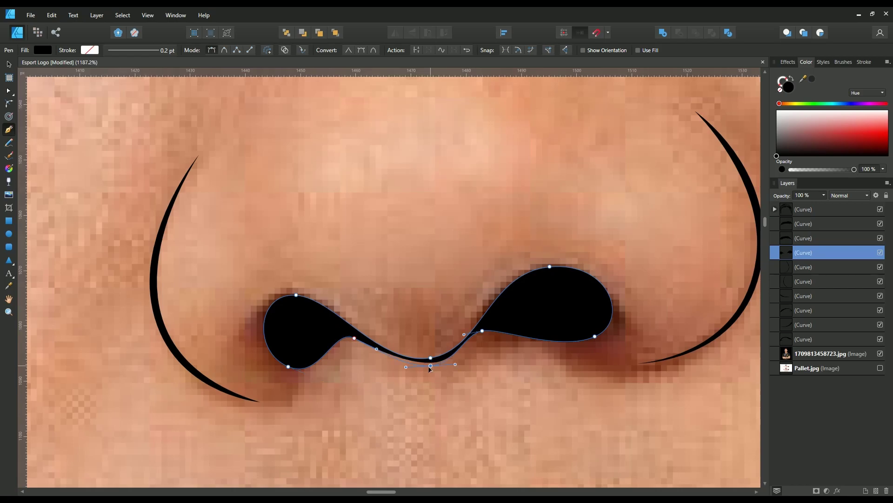
left_click_drag(459, 360, 487, 330)
scroll(431, 362, "down", 5)
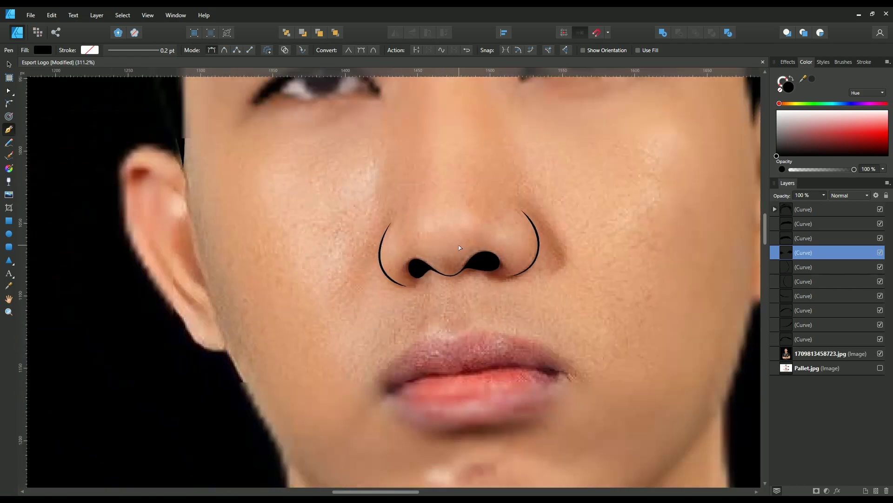
scroll(431, 354, "down", 2)
Step: Trace a closed, black-filled mouth line from lip corner to lip corner, with a tapered tip
scroll(405, 335, "up", 5)
mouse_move(399, 327)
left_mouse_down()
mouse_move(420, 325)
mouse_move(406, 348)
left_mouse_up()
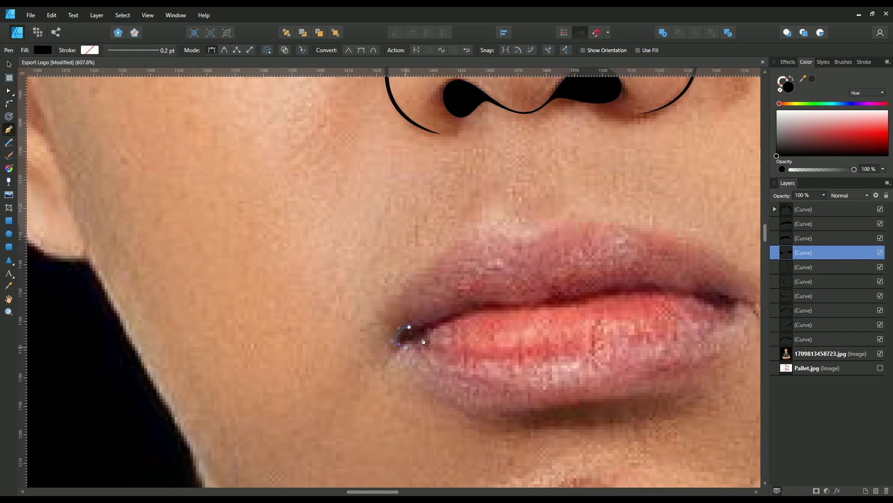
left_click_drag(496, 309, 594, 300)
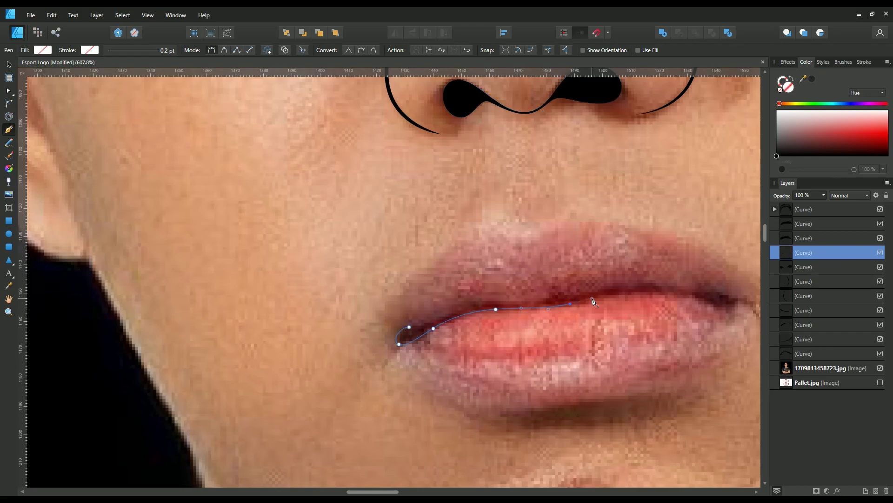
left_click_drag(645, 291, 733, 302)
left_click_drag(682, 288, 653, 286)
left_click_drag(530, 303, 510, 303)
left_click_drag(453, 312, 437, 325)
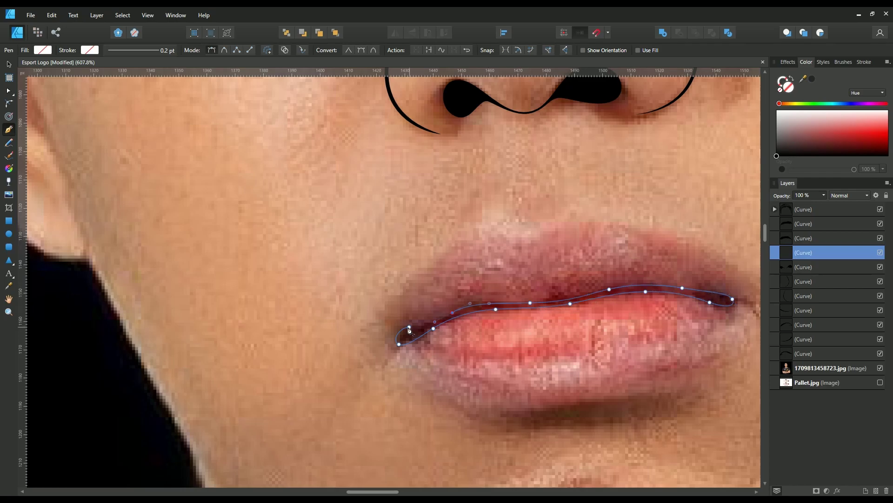
left_click(410, 330)
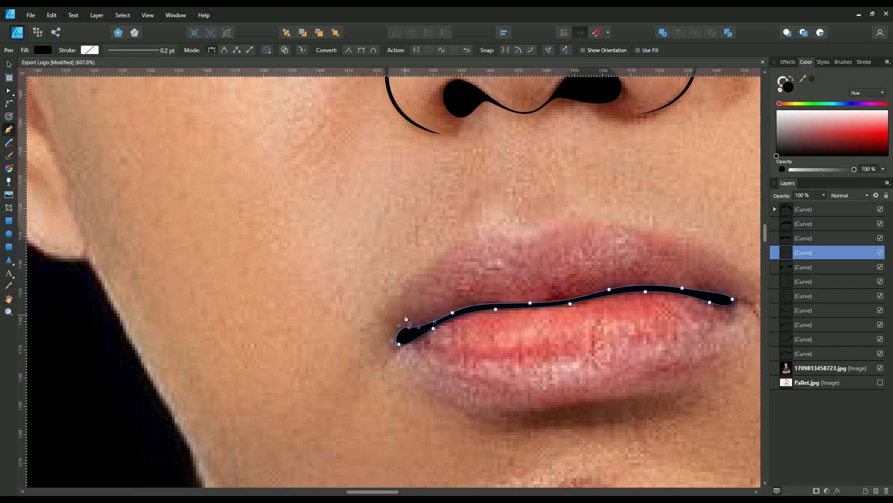
left_click_drag(400, 327, 395, 328)
scroll(420, 329, "down", 10)
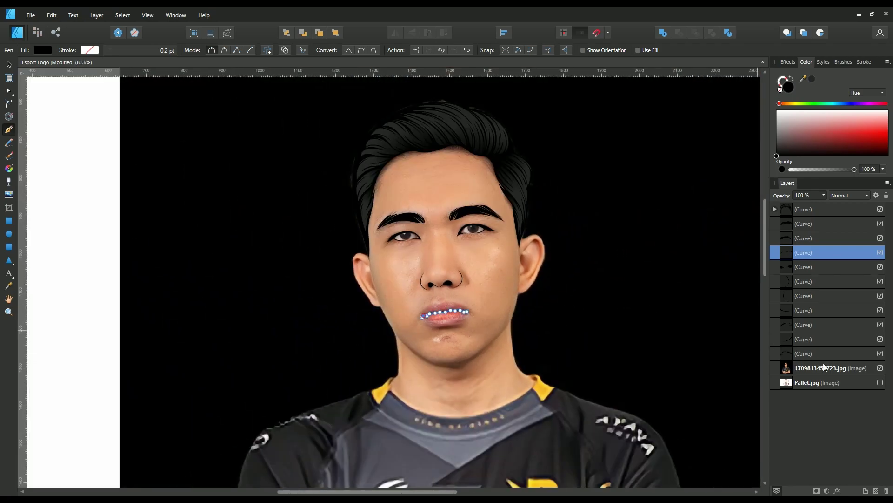
Step: Start a new outline at the top of the left ear with a 2 pt stroke
left_click(825, 367)
left_click(880, 368)
scroll(380, 232, "up", 3)
scroll(380, 232, "up", 3)
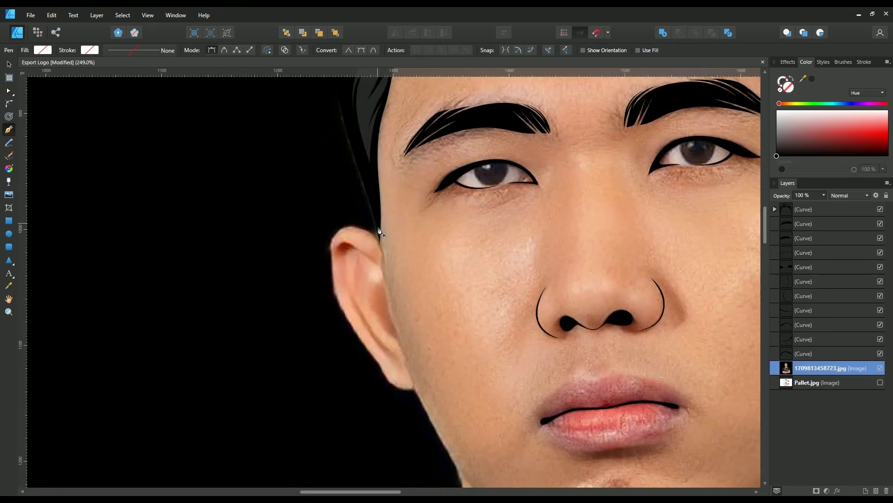
left_click_drag(336, 229, 320, 241)
left_click(90, 50)
left_click(150, 51)
type("2")
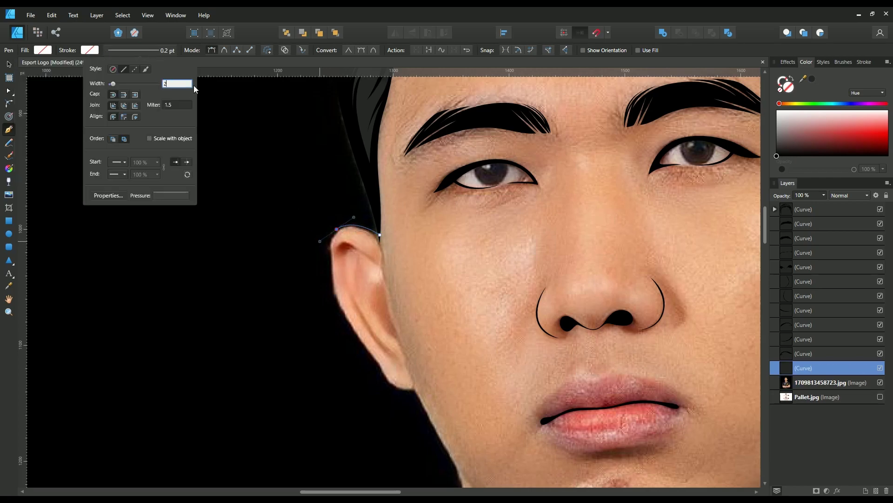
key("Return")
Step: Continue the ear outline down the outer rim to the lobe and along the inner side
scroll(381, 231, "up", 3)
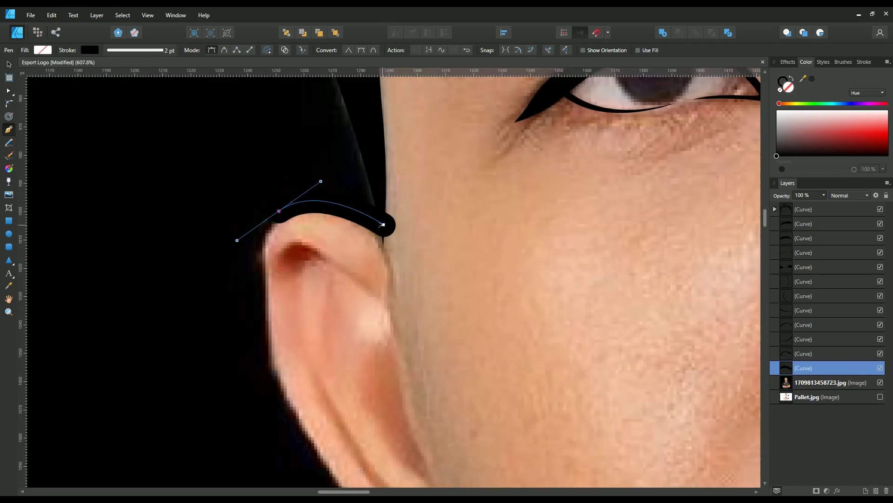
scroll(382, 225, "down", 3)
left_click_drag(287, 266, 301, 294)
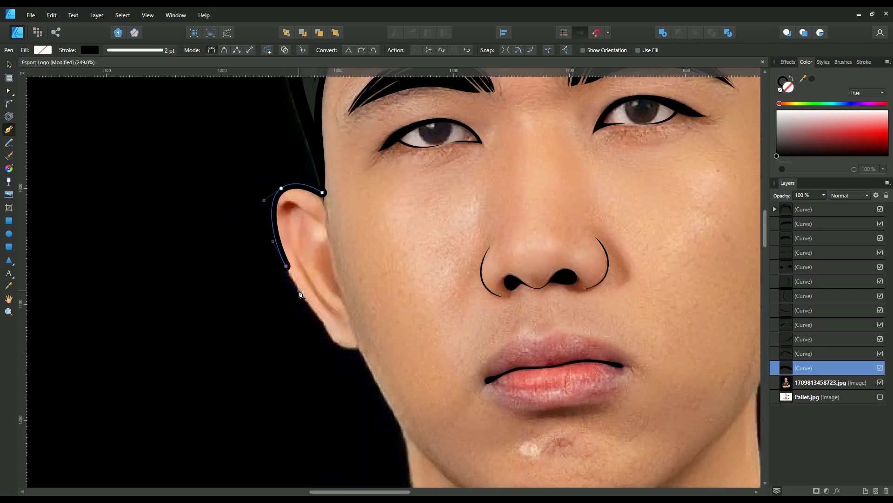
mouse_move(326, 328)
left_mouse_down()
mouse_move(331, 341)
mouse_move(372, 345)
left_mouse_up()
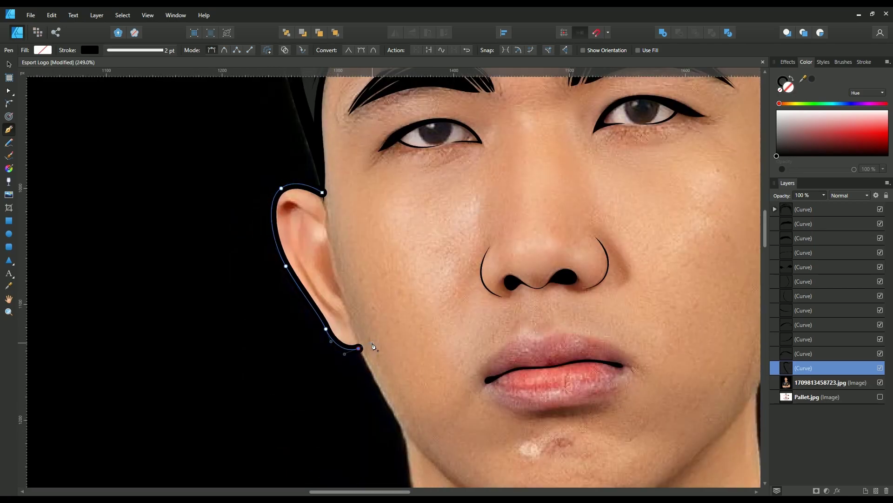
left_click(323, 192)
mouse_move(336, 274)
left_mouse_down()
mouse_move(343, 305)
mouse_move(339, 279)
left_mouse_up()
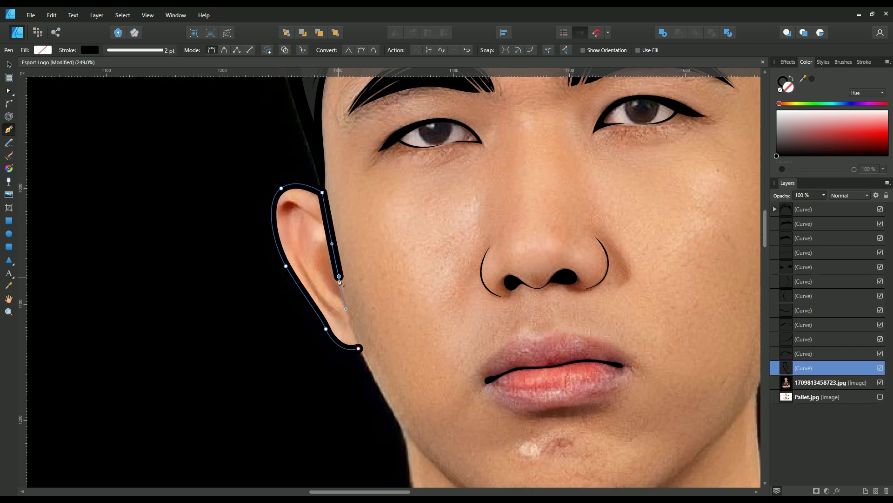
scroll(385, 401, "down", 2)
Step: Extend the outline from the left ear along the jaw and under the chin
scroll(385, 401, "down", 1)
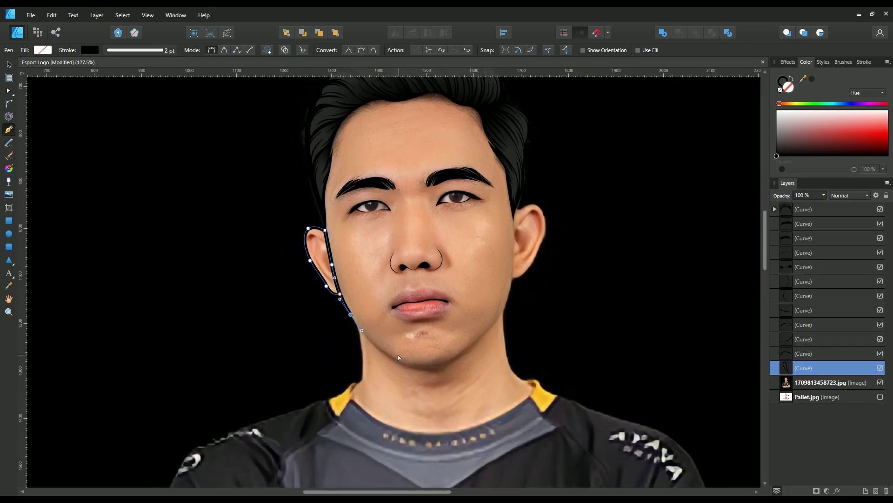
scroll(314, 282, "up", 3)
left_click_drag(304, 279, 315, 296)
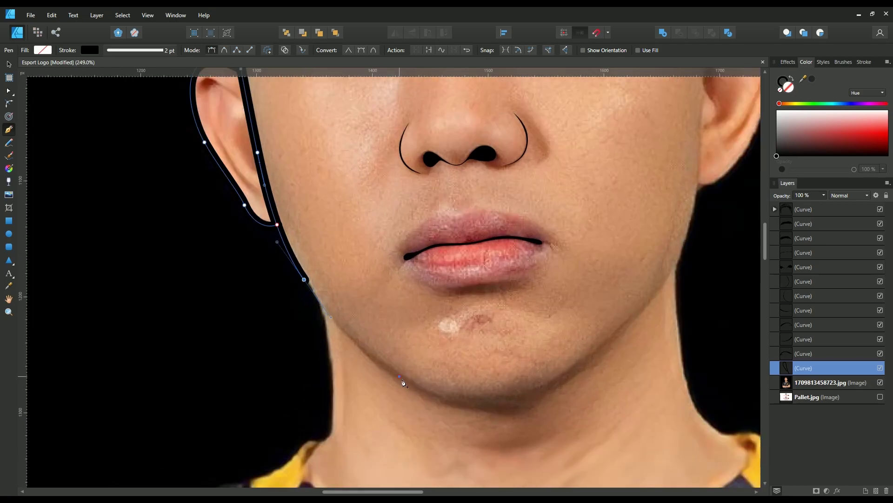
left_click_drag(399, 376, 426, 396)
left_click_drag(505, 400, 550, 395)
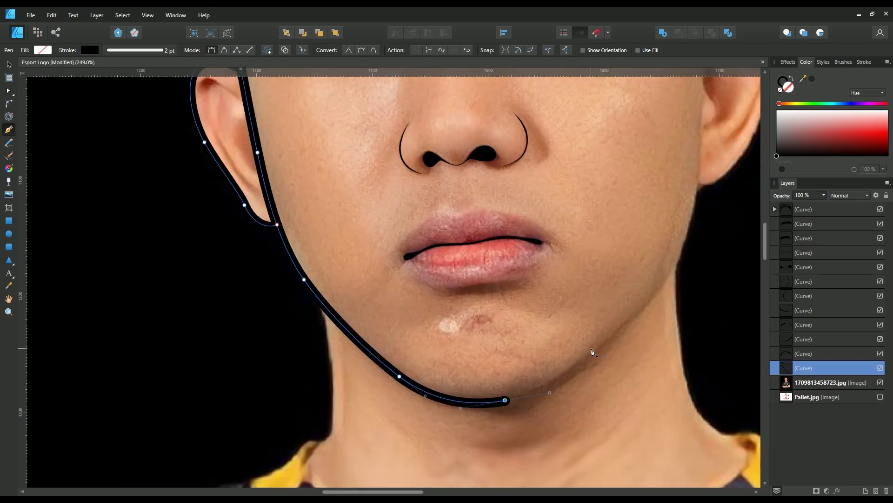
left_click_drag(603, 343, 630, 320)
Step: Carry the outline up the right cheek, around the right ear, and finish the path
scroll(601, 287, "down", 2)
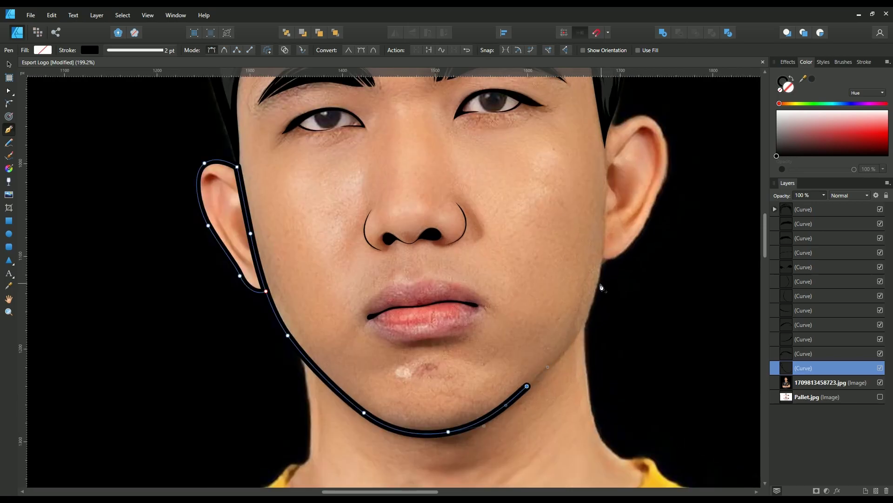
left_click_drag(600, 285, 608, 241)
mouse_move(605, 128)
left_mouse_down()
mouse_move(605, 105)
mouse_move(637, 112)
left_mouse_up()
left_click_drag(667, 144, 674, 176)
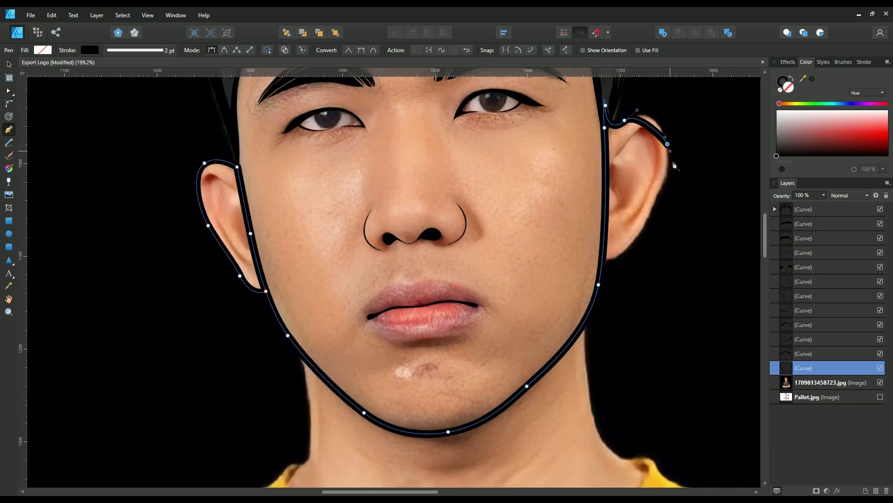
left_click_drag(648, 216, 643, 236)
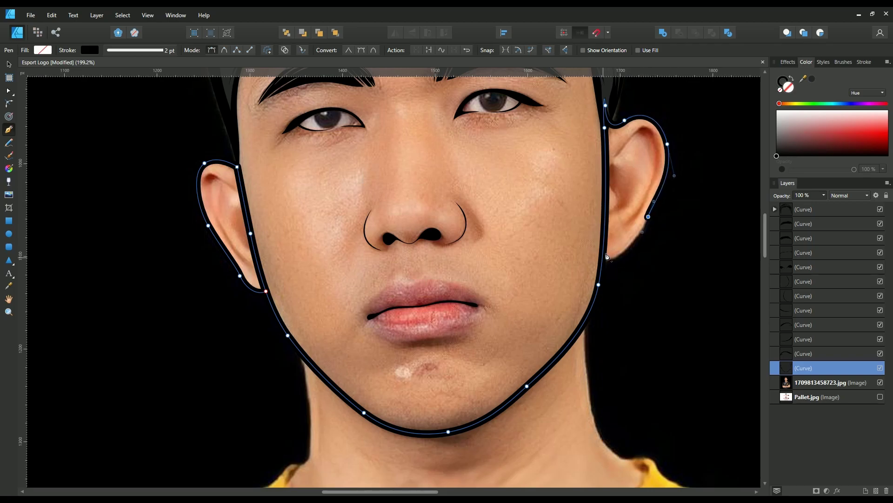
left_click(602, 264)
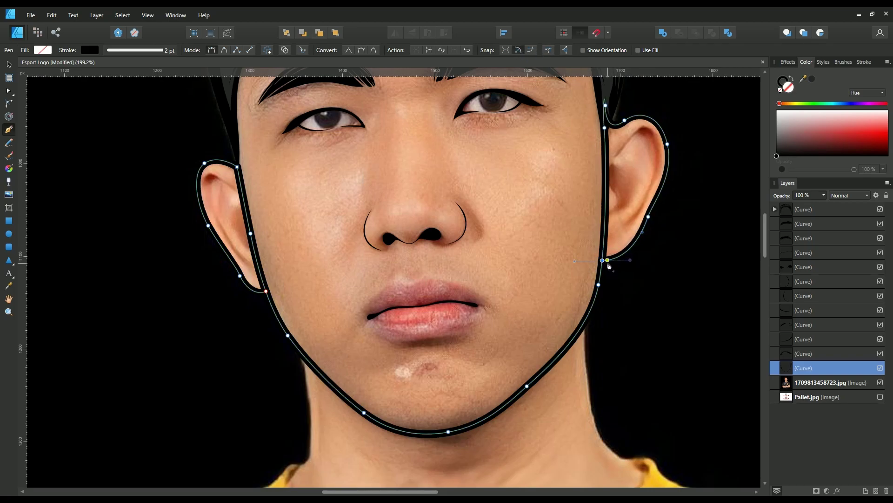
key("Escape")
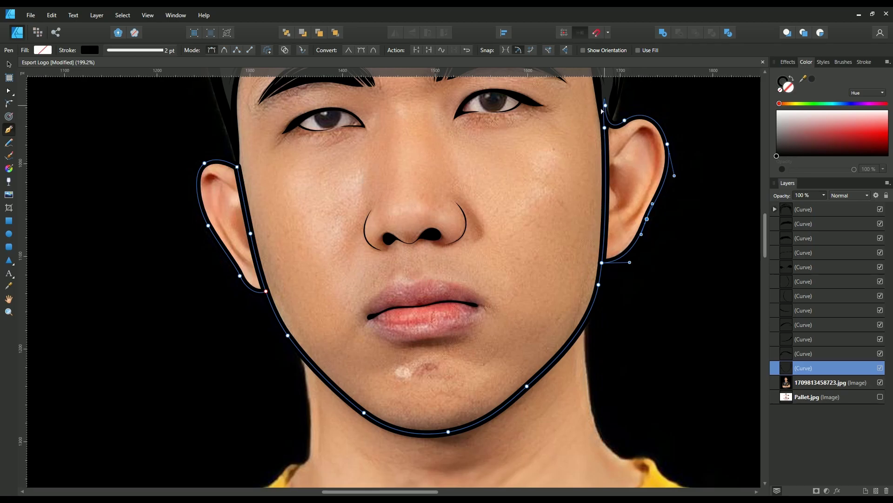
Step: Fit the portrait in view, check it without the photo, and adjust the jaw and chin points
scroll(236, 162, "up", 3)
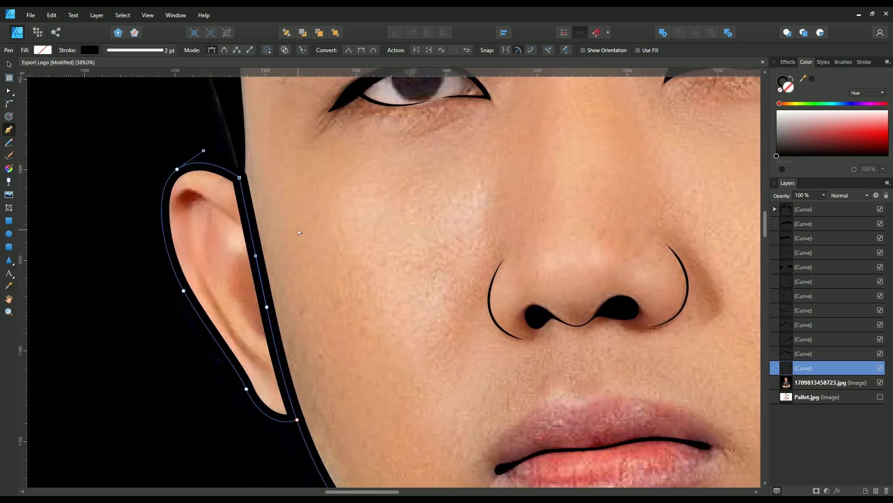
scroll(269, 307, "down", 1)
key("ctrl+0")
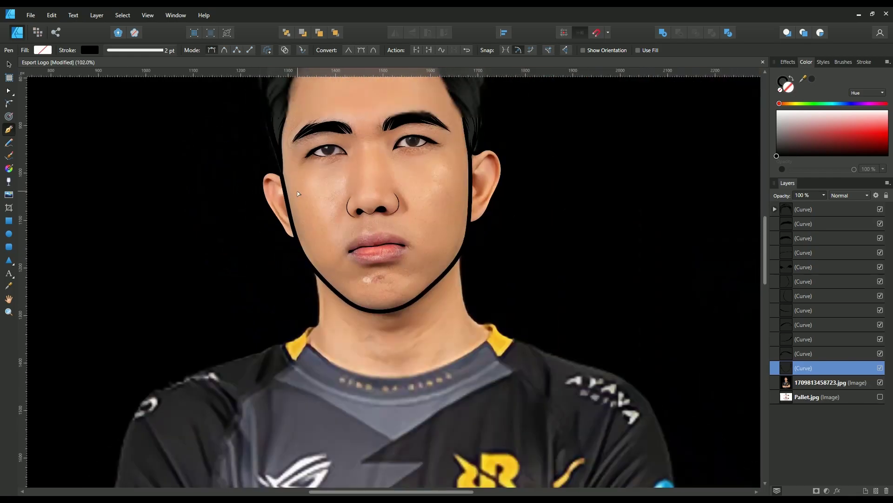
left_click(880, 382)
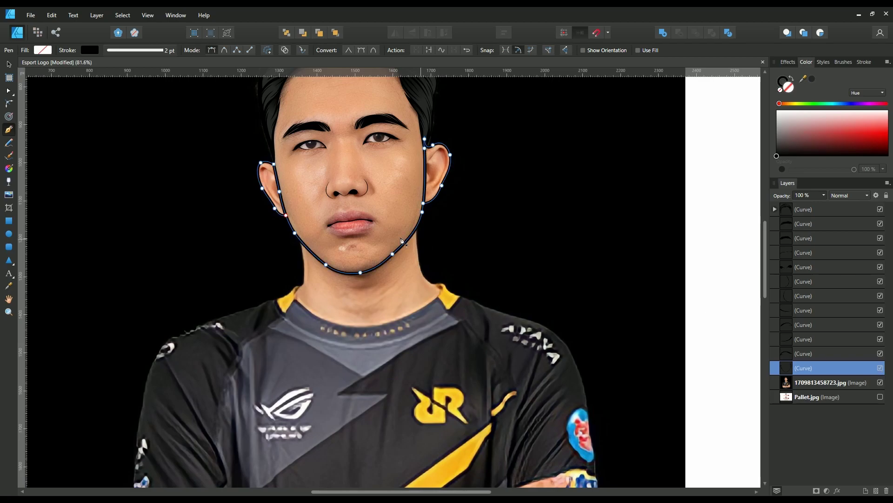
scroll(401, 262, "up", 3)
left_click(401, 258)
left_click(339, 294)
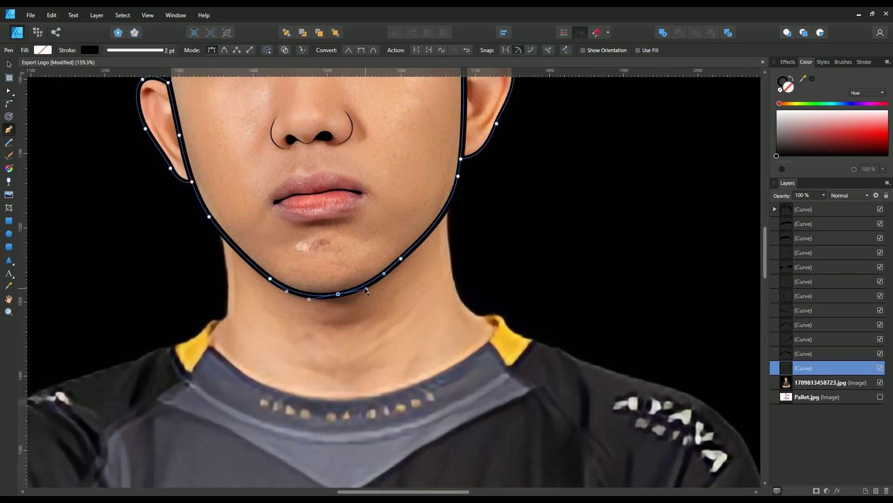
left_click(269, 280)
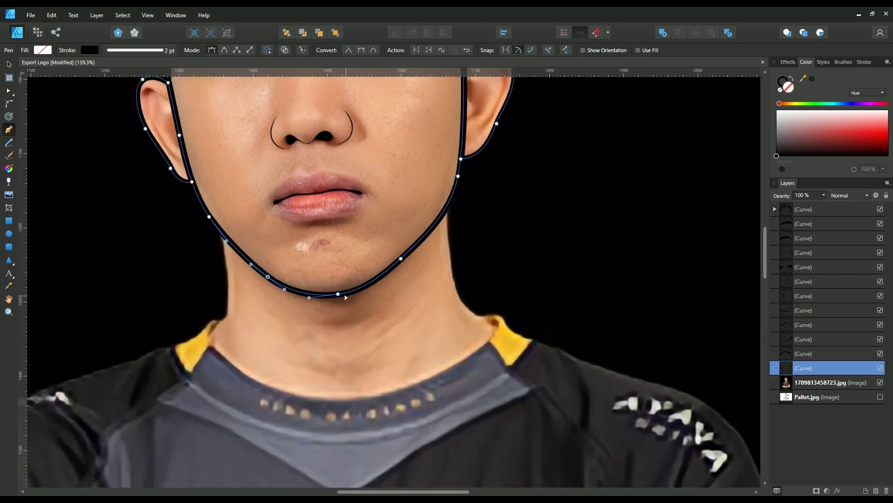
left_click(822, 382)
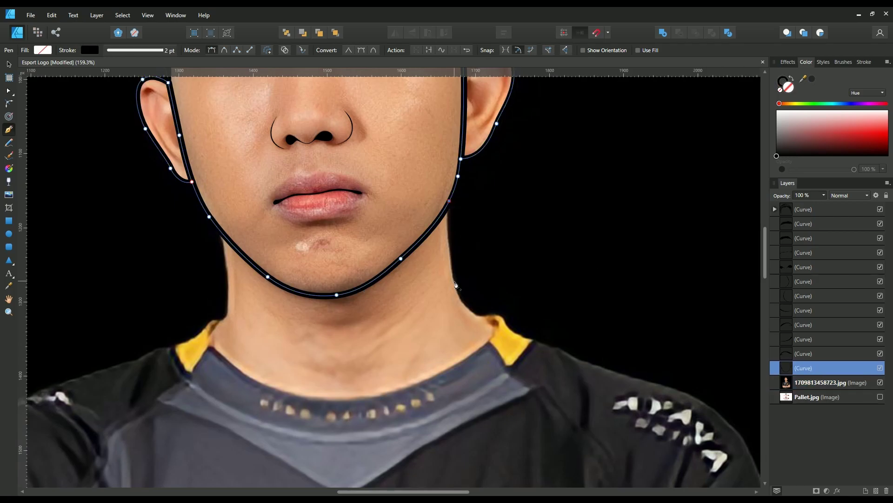
left_click(449, 201)
Step: Draw a thick black line down the right side of the neck, across the collar and up the left side
left_click(456, 288)
left_click_drag(496, 328, 497, 339)
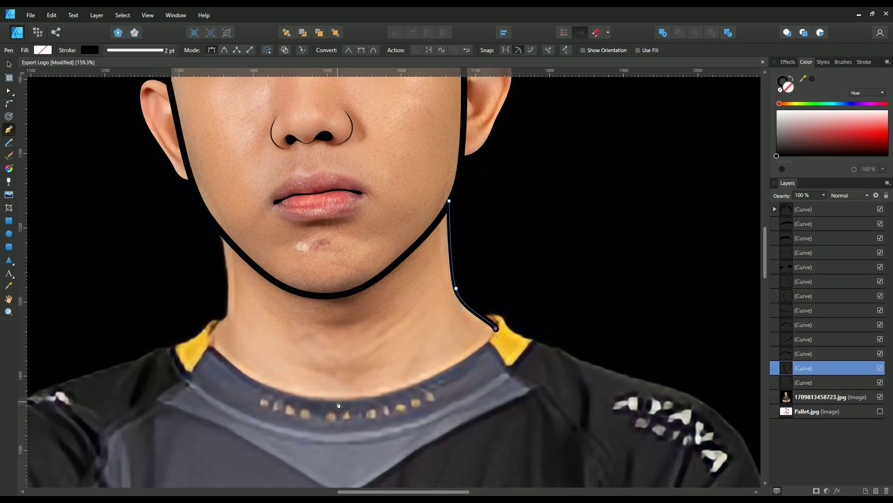
left_click_drag(338, 402, 255, 401)
mouse_move(210, 339)
left_mouse_down()
mouse_move(207, 328)
mouse_move(227, 304)
left_mouse_up()
left_click(220, 231)
scroll(220, 232, "up", 5)
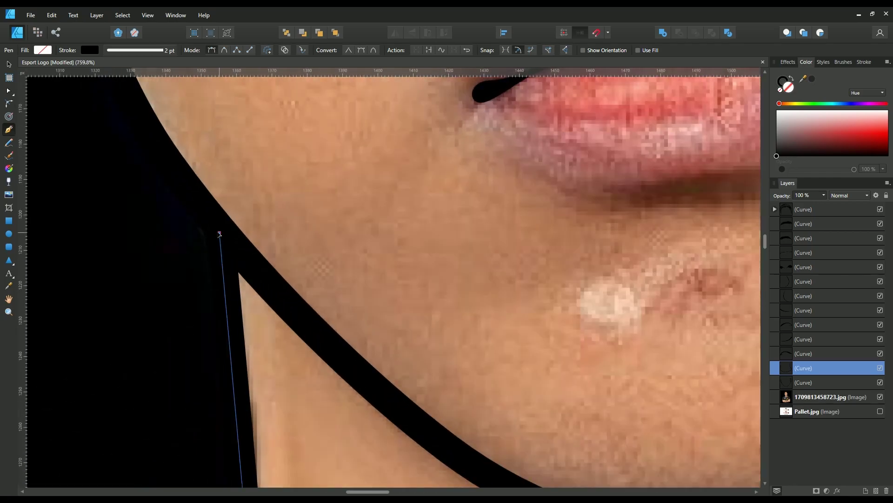
scroll(379, 206, "down", 7)
left_click(791, 395)
Step: Start a curve from the collar edge over the yellow trim along the right shoulder
scroll(541, 265, "up", 3)
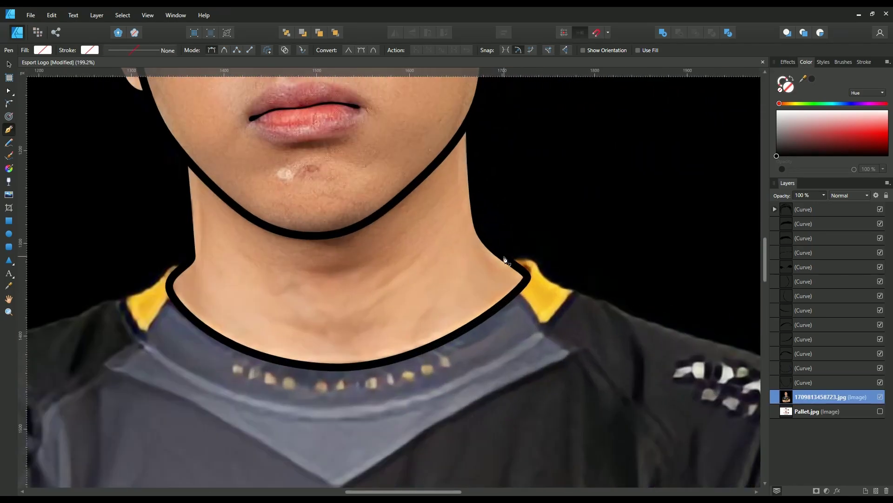
left_click(505, 258)
left_click_drag(533, 256, 543, 257)
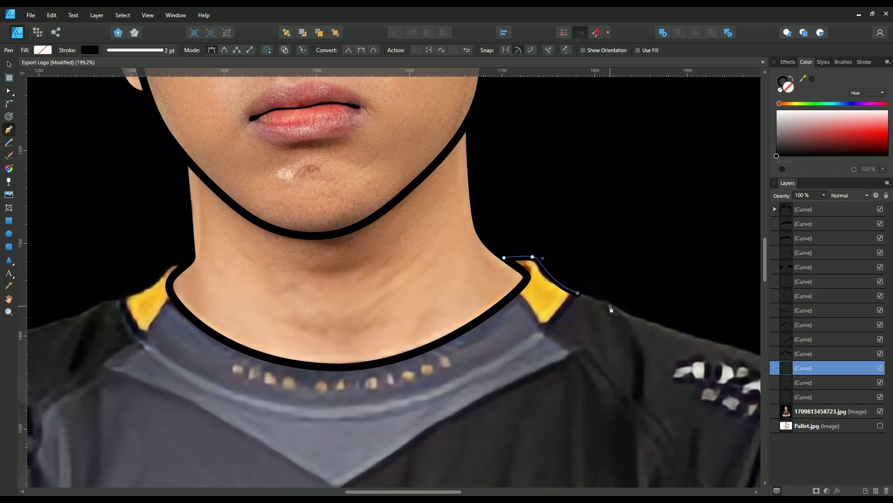
left_click_drag(578, 293, 612, 305)
left_click_drag(675, 328, 703, 337)
scroll(359, 245, "down", 3)
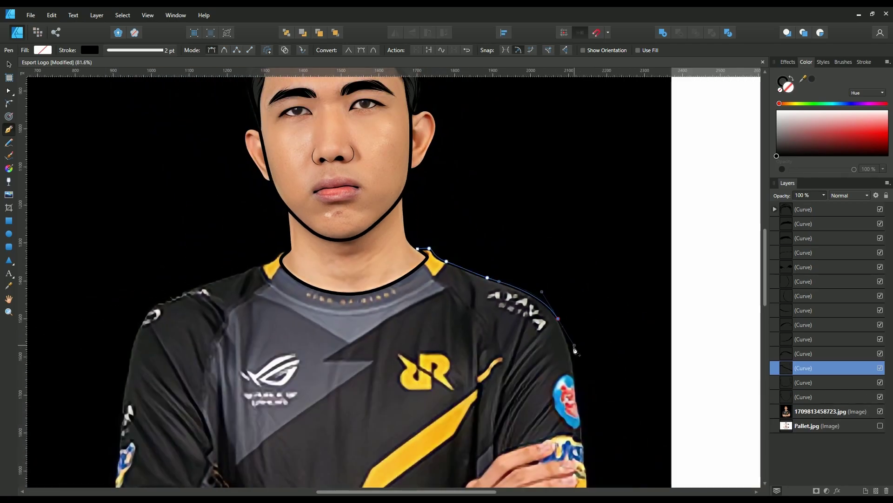
Step: Trace the thick line down the right shoulder and sleeve onto the forearm's top edge
scroll(600, 237, "down", 3)
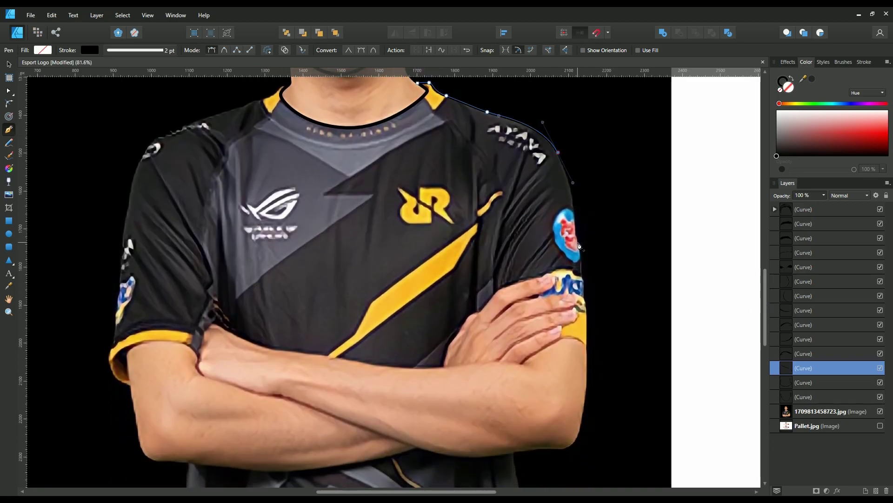
left_click_drag(578, 242, 581, 266)
left_click(586, 347)
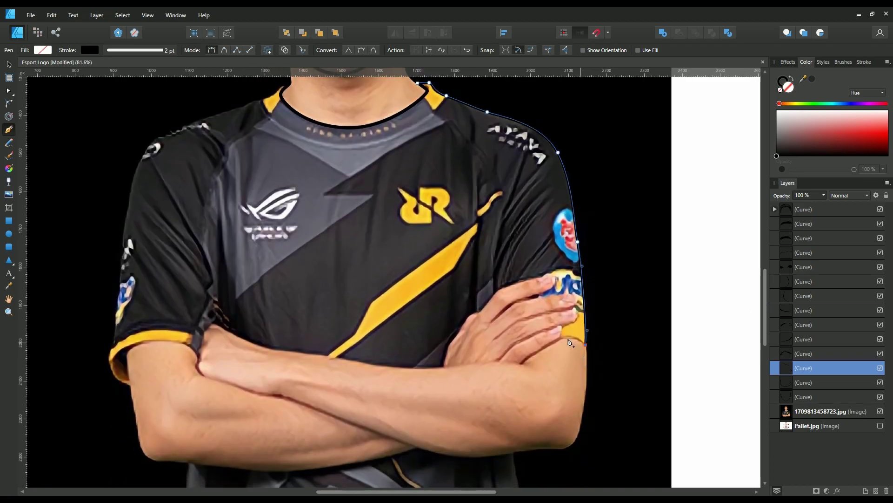
scroll(587, 347, "up", 4)
mouse_move(559, 341)
left_mouse_down()
mouse_move(513, 346)
mouse_move(560, 342)
left_mouse_up()
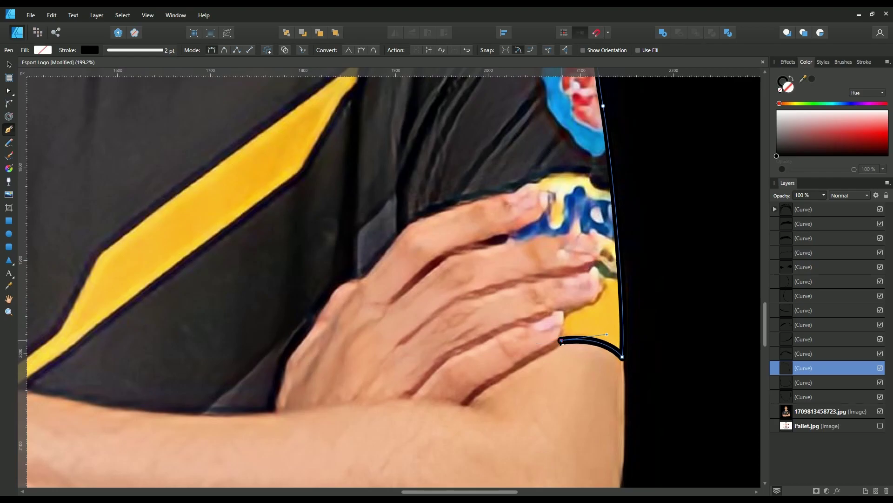
scroll(631, 319, "down", 5)
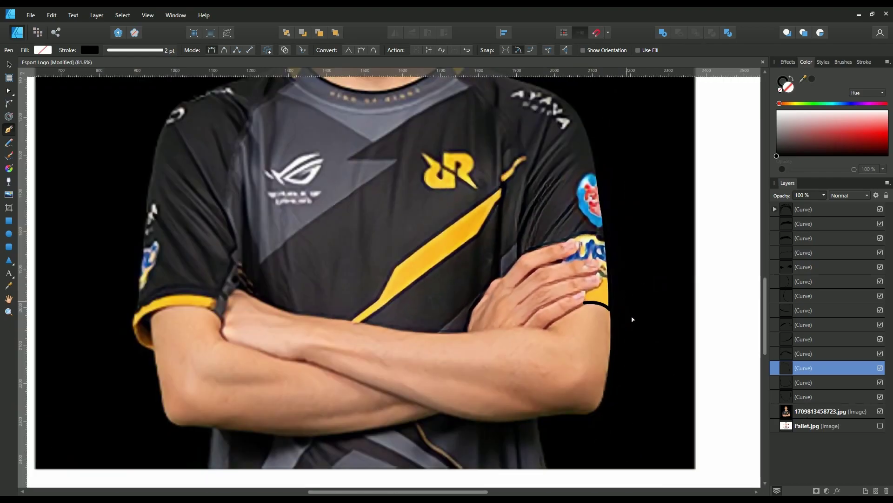
scroll(607, 330, "up", 4)
left_click(615, 310)
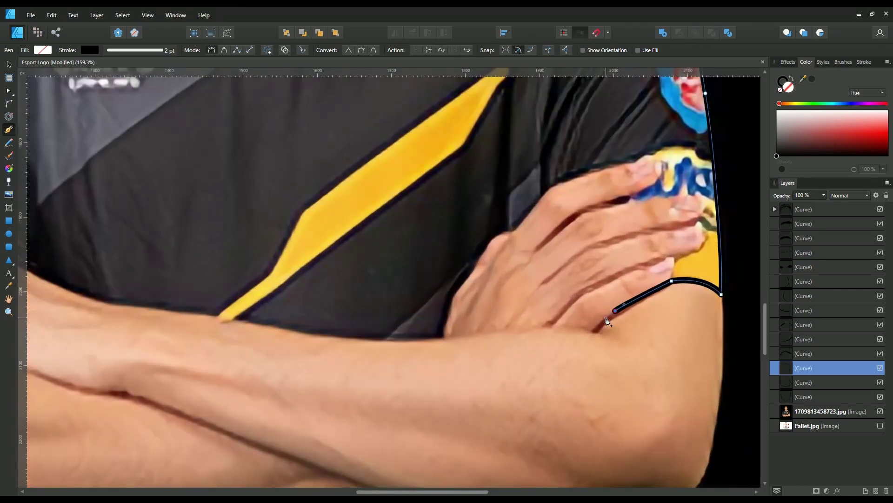
left_click(593, 332)
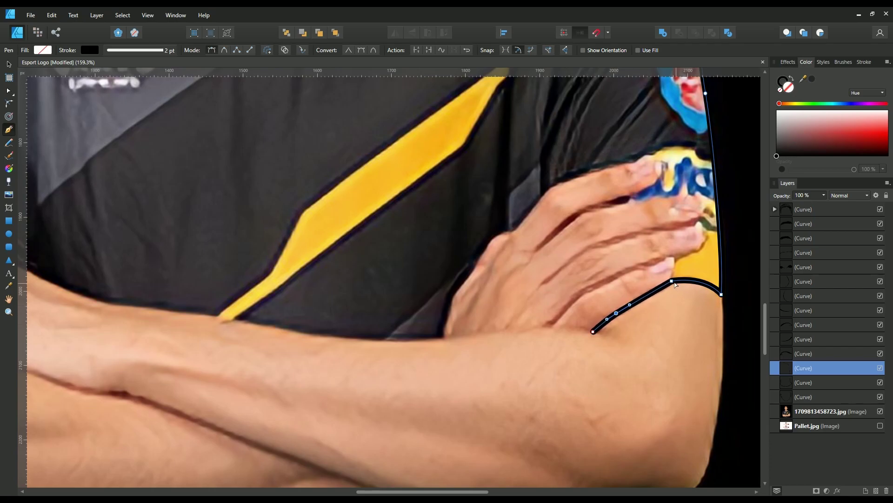
Step: Curve the line left along the forearm to the elbow and around its underside
left_click_drag(463, 337, 388, 347)
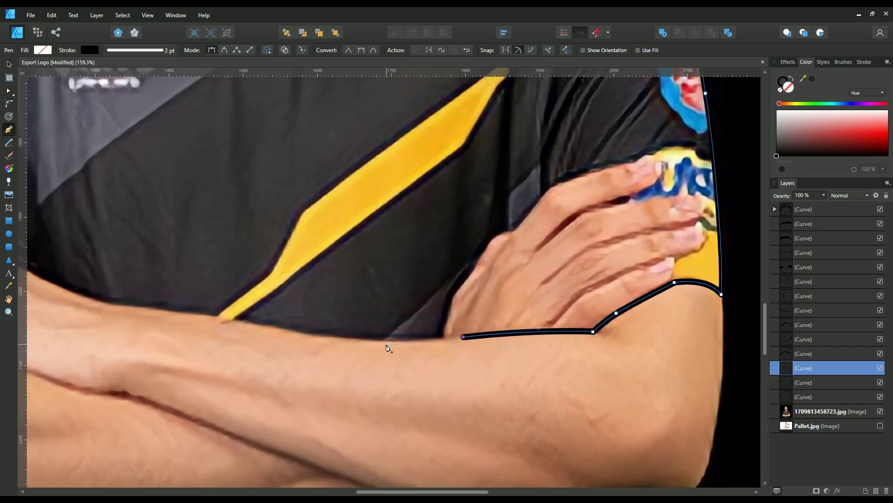
left_click_drag(304, 341, 420, 343)
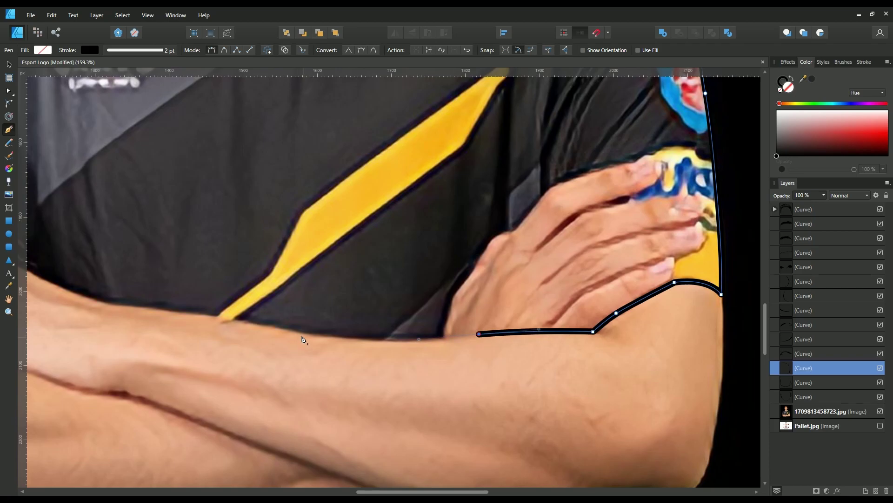
left_click_drag(300, 331, 241, 323)
left_click_drag(427, 492, 352, 491)
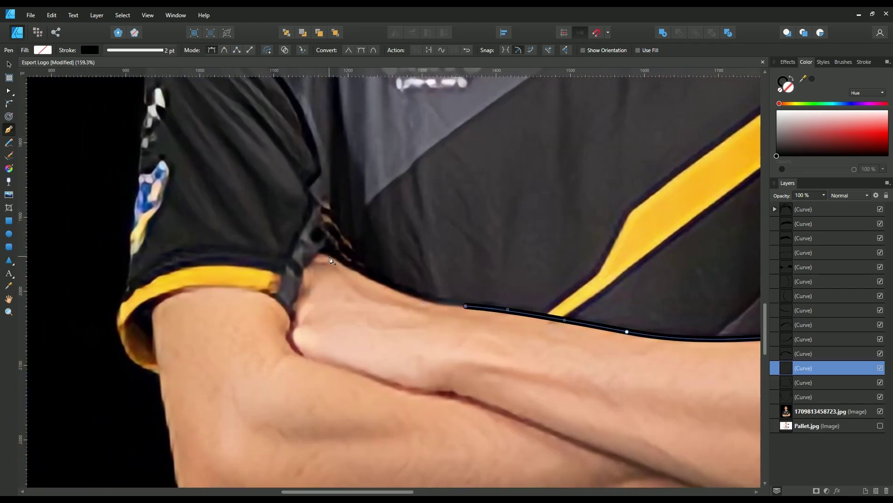
left_click_drag(341, 263, 334, 257)
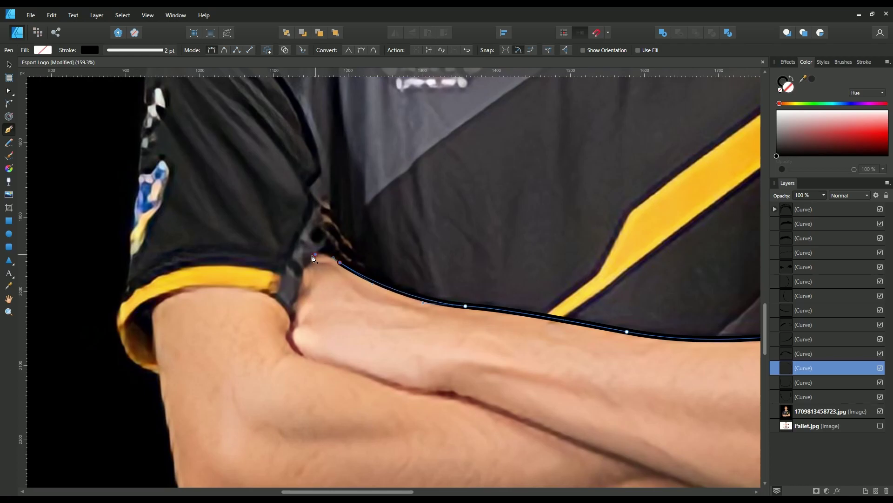
left_click(318, 253)
left_click(310, 262)
left_click(300, 276)
left_click(296, 299)
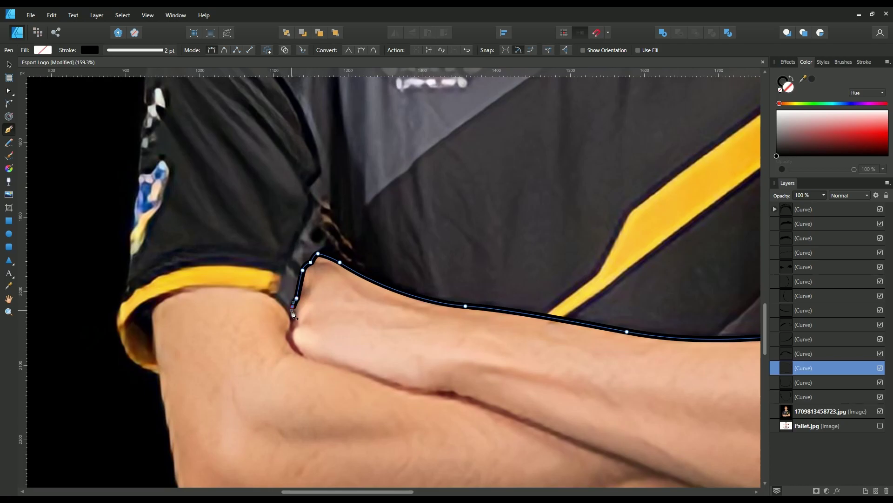
left_click_drag(302, 356, 289, 344)
Step: Trace the forearm's underside back to the start node, closing the outline with a sharp corner
left_click(371, 377)
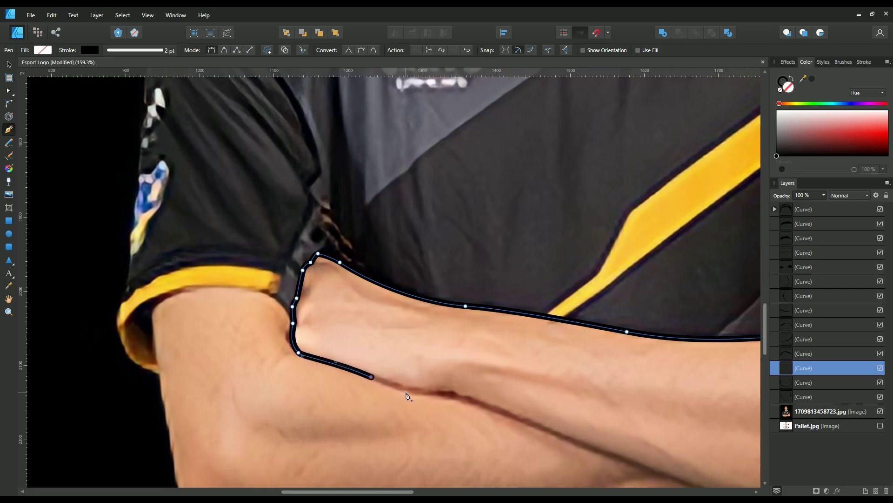
scroll(382, 220, "down", 3)
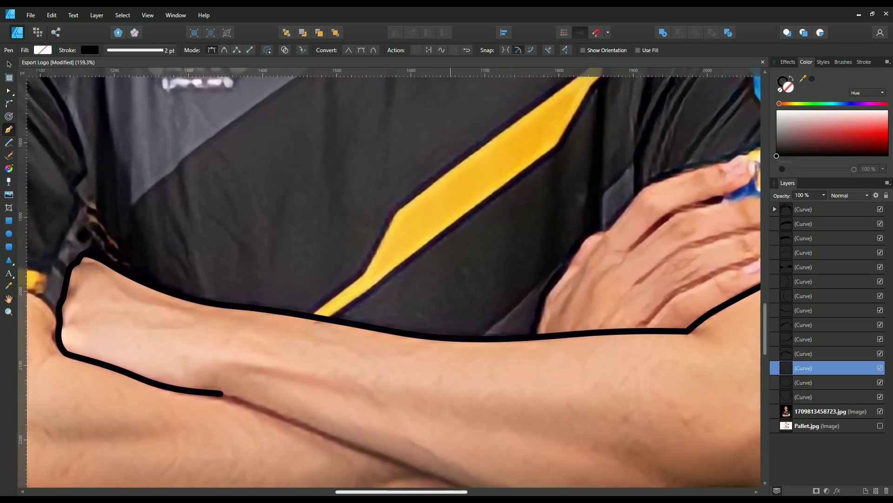
left_click_drag(414, 392, 478, 412)
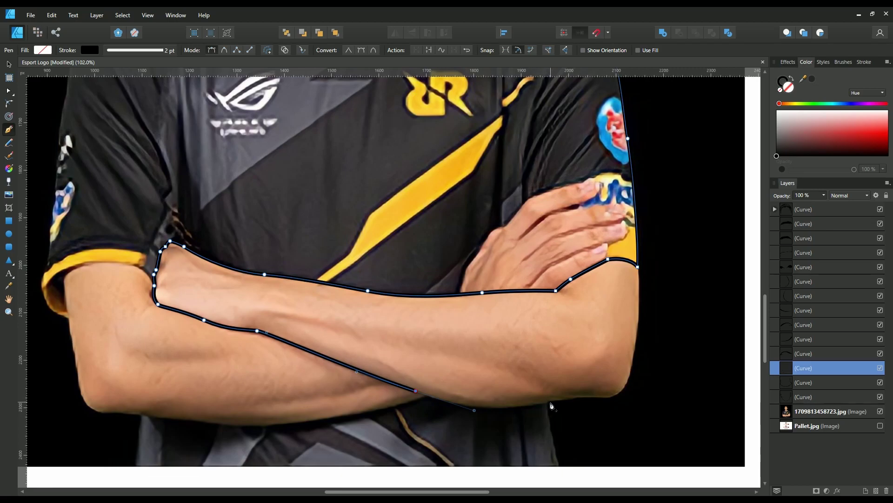
mouse_move(550, 401)
left_mouse_down()
mouse_move(604, 398)
mouse_move(640, 342)
left_mouse_up()
left_click(638, 268)
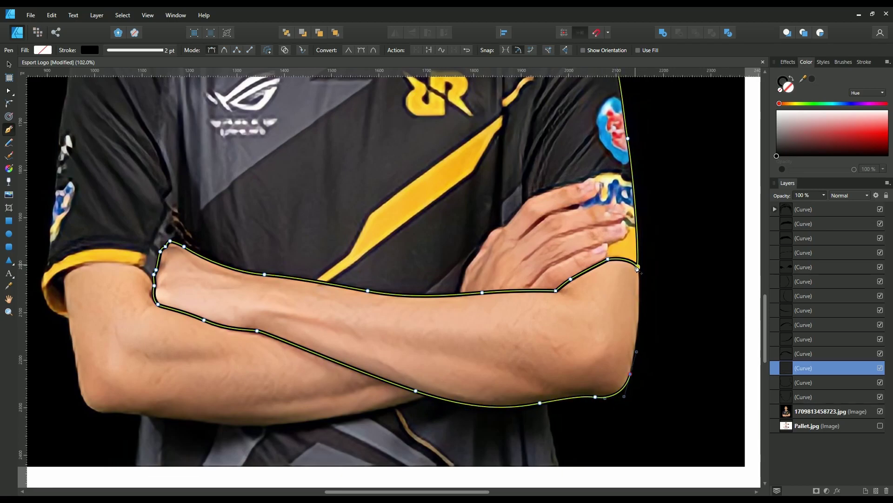
scroll(639, 266, "up", 5)
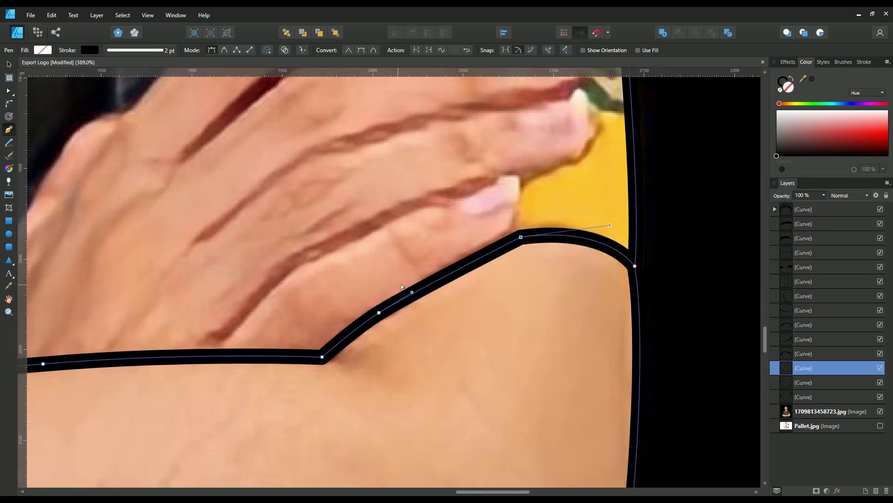
left_click(422, 293)
scroll(579, 276, "down", 5)
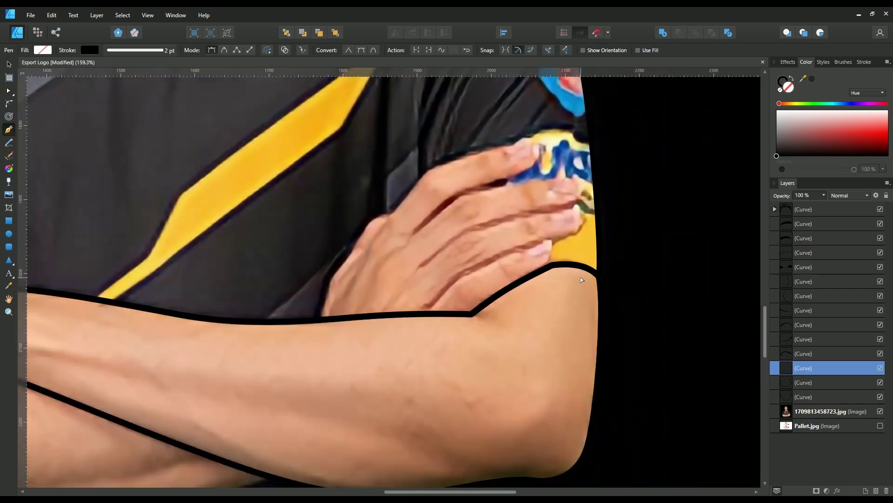
scroll(579, 277, "down", 3)
scroll(315, 288, "up", 2)
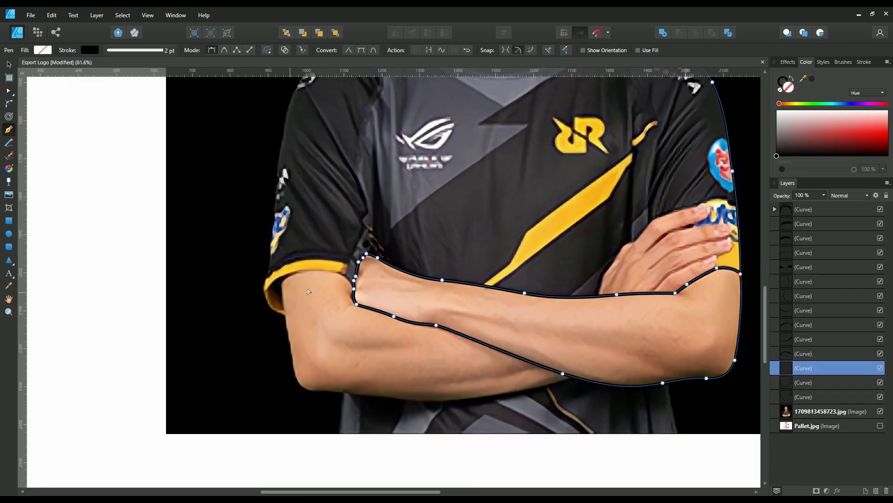
scroll(309, 291, "up", 2)
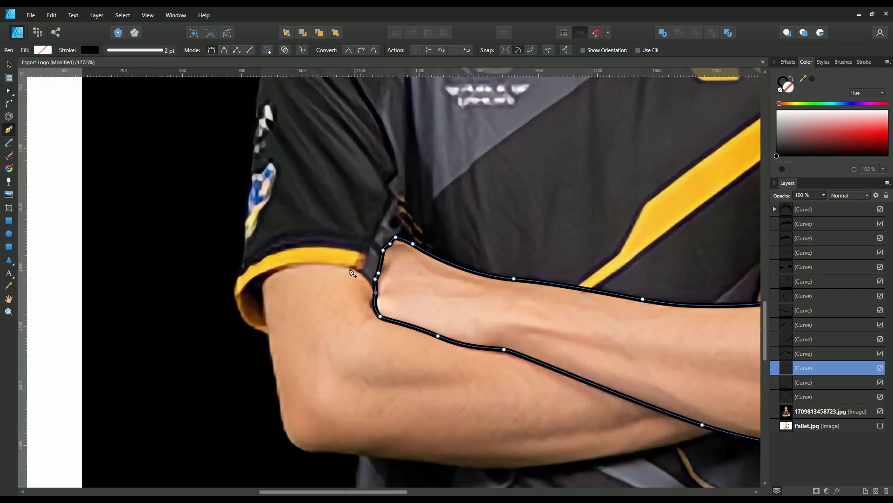
Step: Start a new path at the left elbow, tracing the sleeve cuff, outer upper arm and elbow curve
left_click_drag(341, 265, 313, 259)
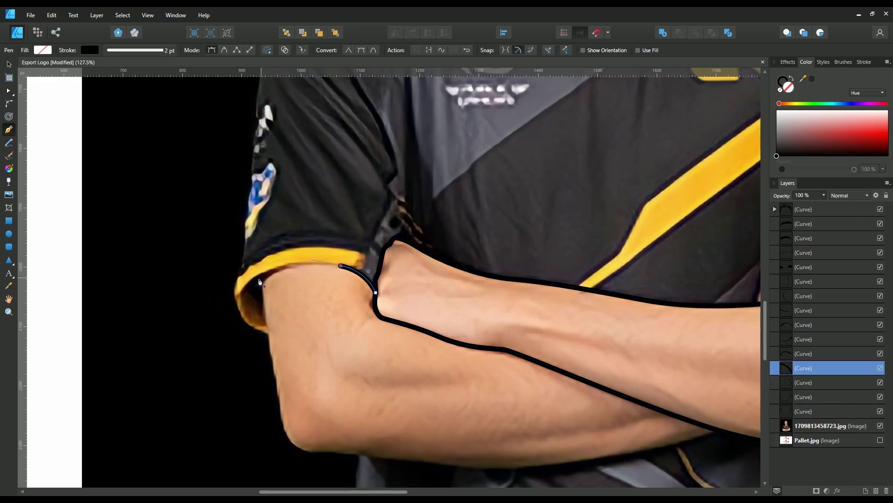
left_click_drag(265, 274, 269, 273)
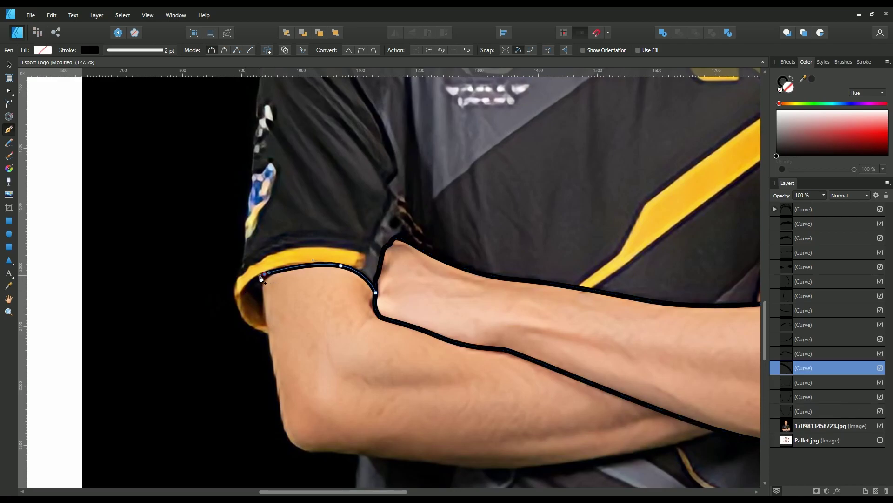
left_click_drag(274, 369, 279, 410)
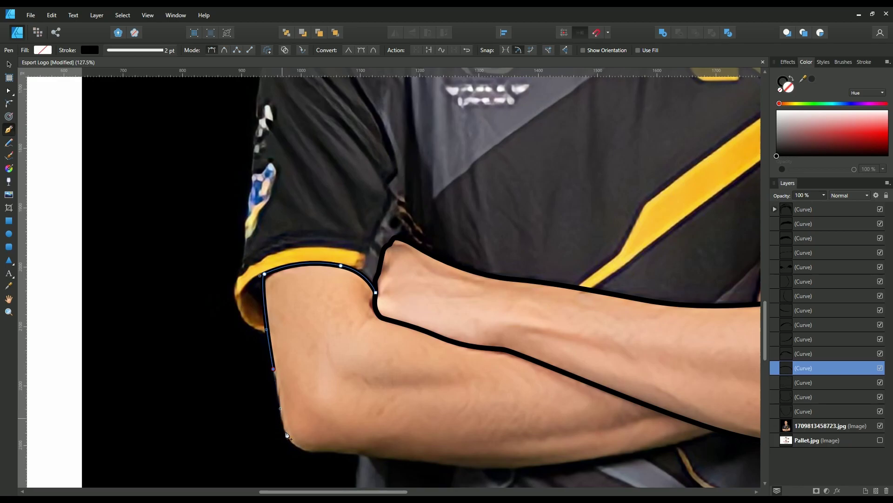
left_click_drag(299, 449, 318, 461)
left_click_drag(399, 460, 457, 469)
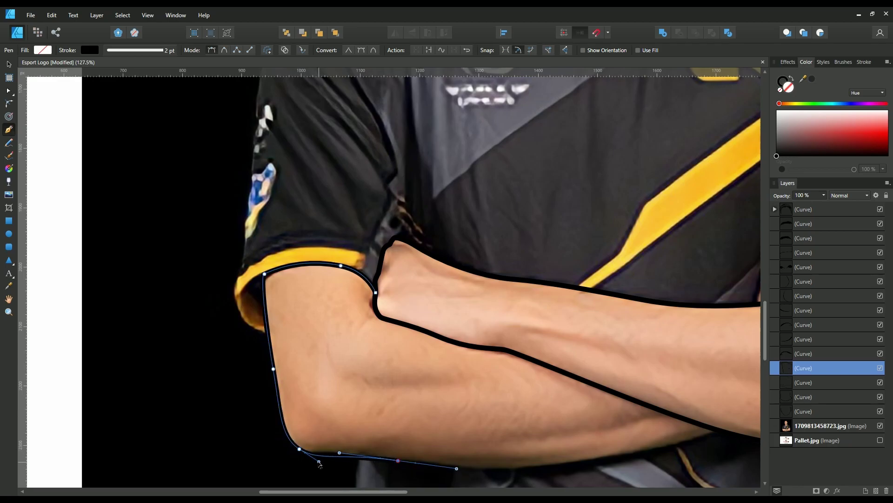
left_click_drag(319, 461, 323, 446)
Step: Run the line under the lower forearm to the junction, finish it, then select the neck outline
left_click_drag(577, 462, 642, 455)
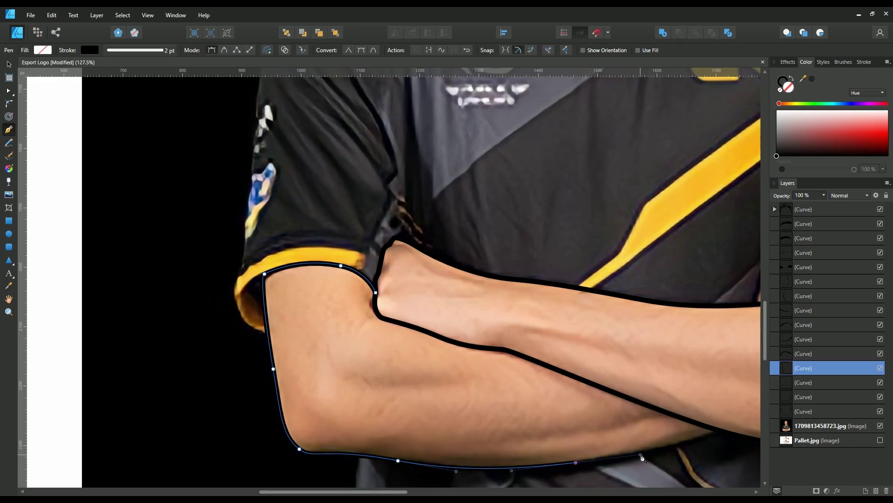
scroll(719, 435, "down", 1)
scroll(719, 434, "down", 2)
scroll(454, 324, "up", 6)
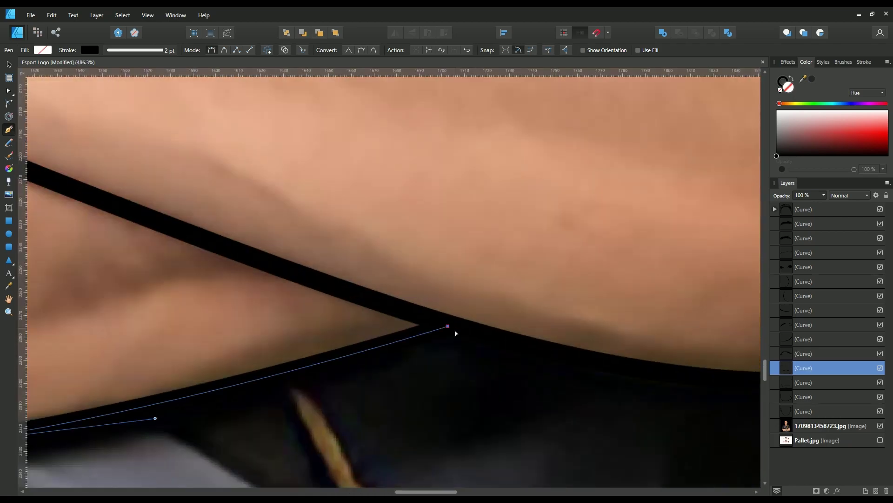
scroll(454, 325, "up", 1)
left_click(454, 324)
scroll(454, 324, "down", 8)
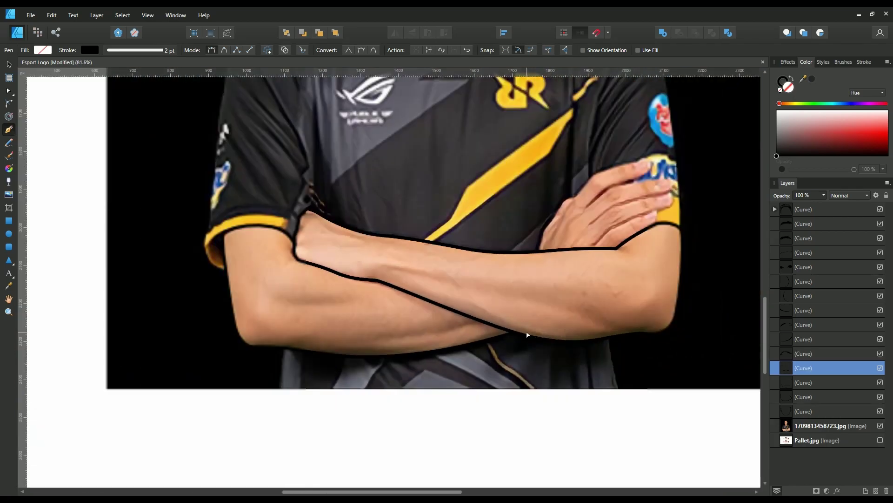
left_click(837, 396)
scroll(502, 150, "up", 3)
scroll(465, 186, "up", 2)
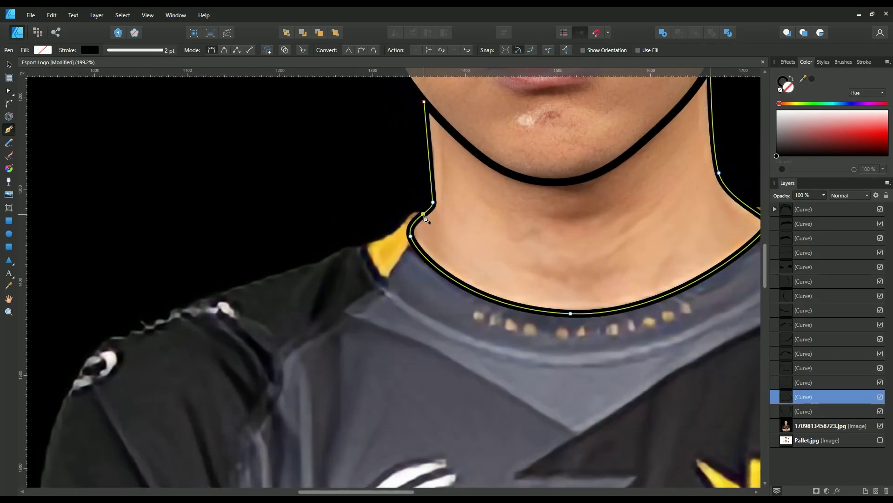
Step: Trace a new line over the left shoulder and down the sleeve around the cuff corner
left_click(423, 214)
left_click(409, 214)
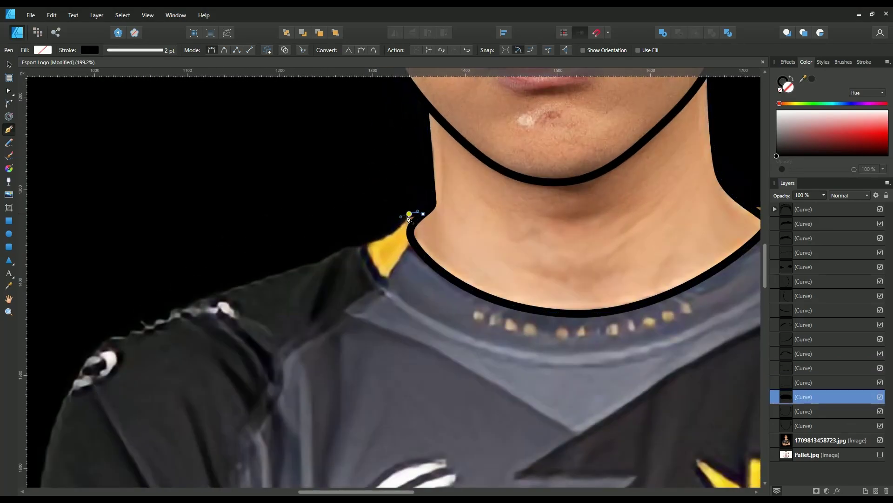
left_click(325, 259)
left_click_drag(108, 340, 62, 372)
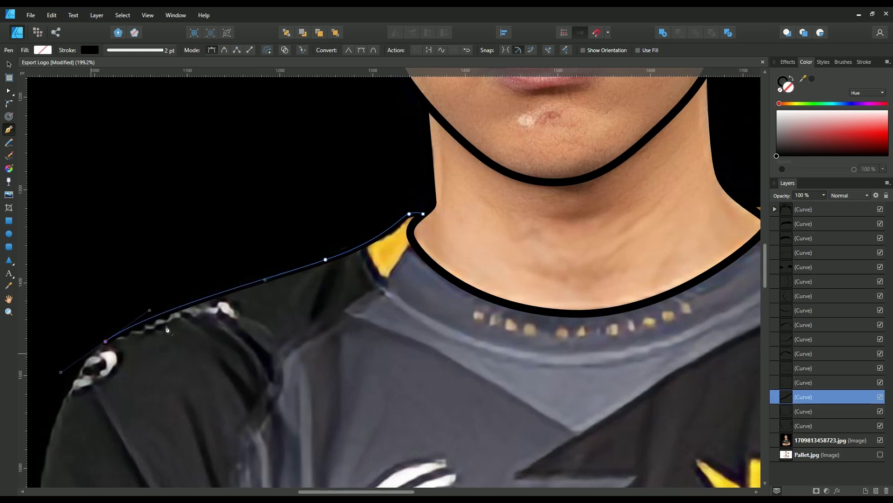
scroll(279, 312, "down", 4)
left_click_drag(323, 301, 322, 317)
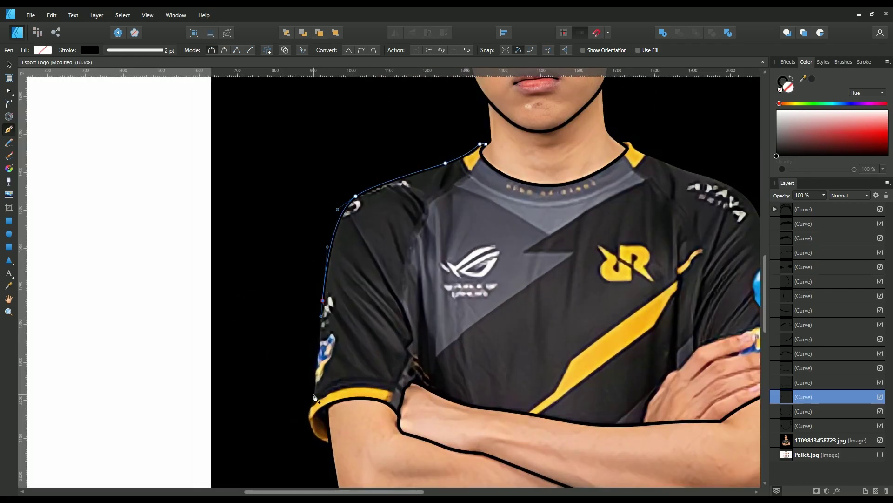
left_click_drag(314, 396, 308, 411)
left_click_drag(330, 443, 344, 446)
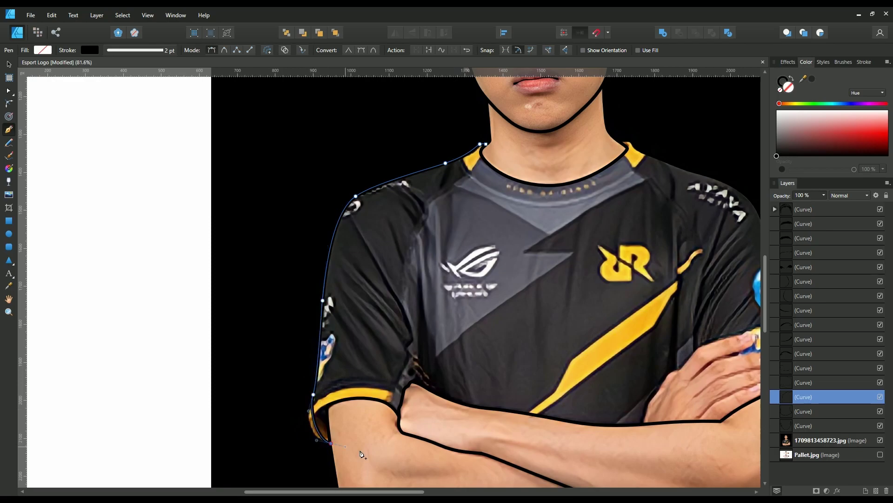
key("Escape")
Step: Hide the photo layer to check the line art, then show it again
left_click(879, 440)
scroll(325, 452, "up", 3)
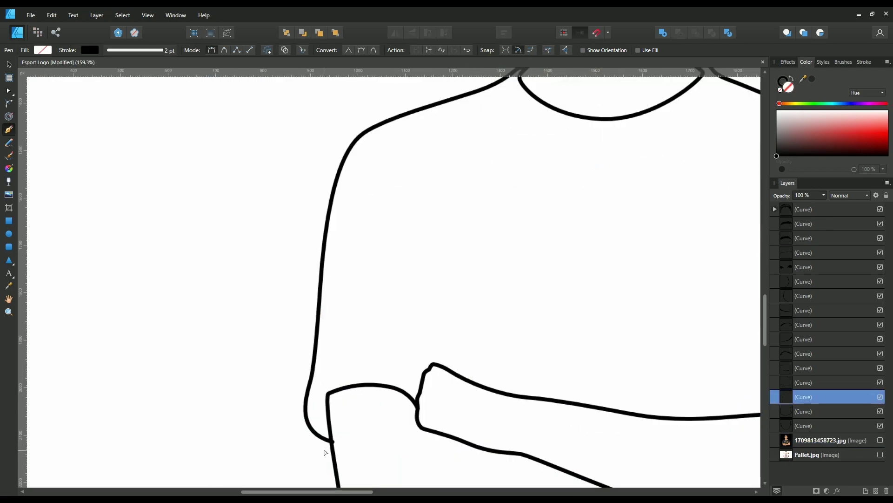
scroll(325, 452, "up", 3)
scroll(356, 294, "down", 6)
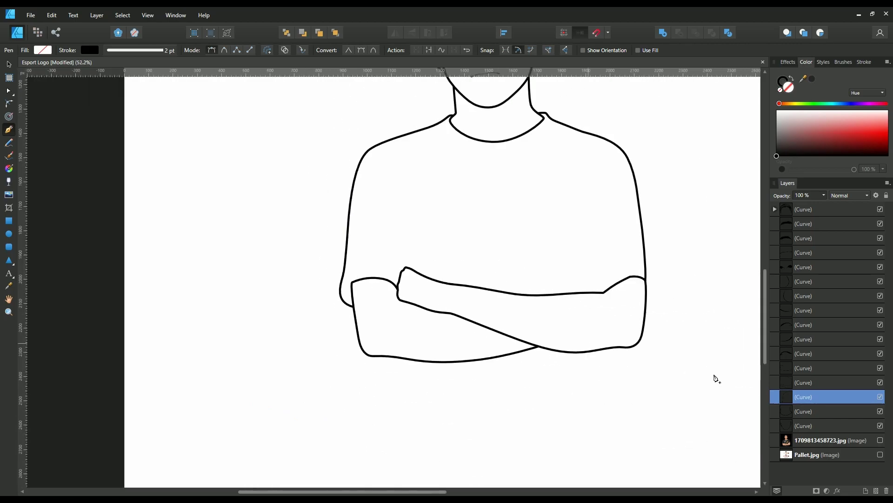
left_click(880, 439)
scroll(352, 368, "up", 2)
scroll(353, 368, "up", 1)
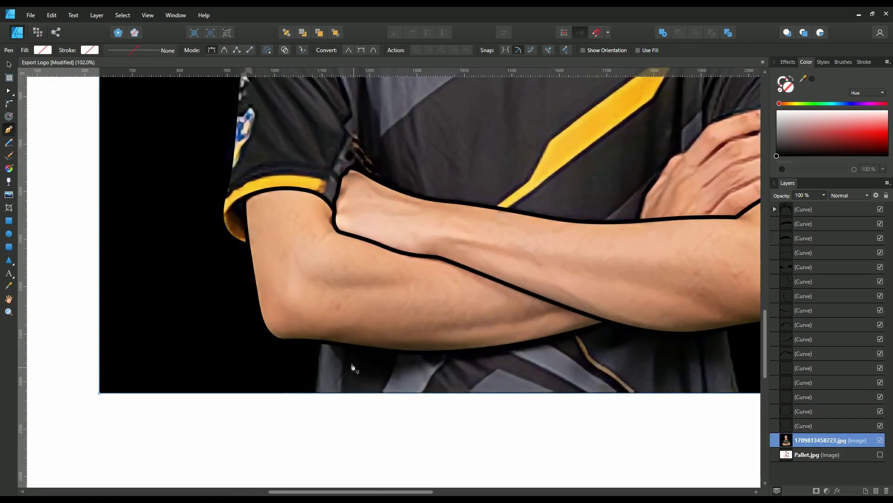
Step: Outline the jersey's bottom edge below the forearms, rising to the right forearm
left_click(319, 341)
left_click(312, 393)
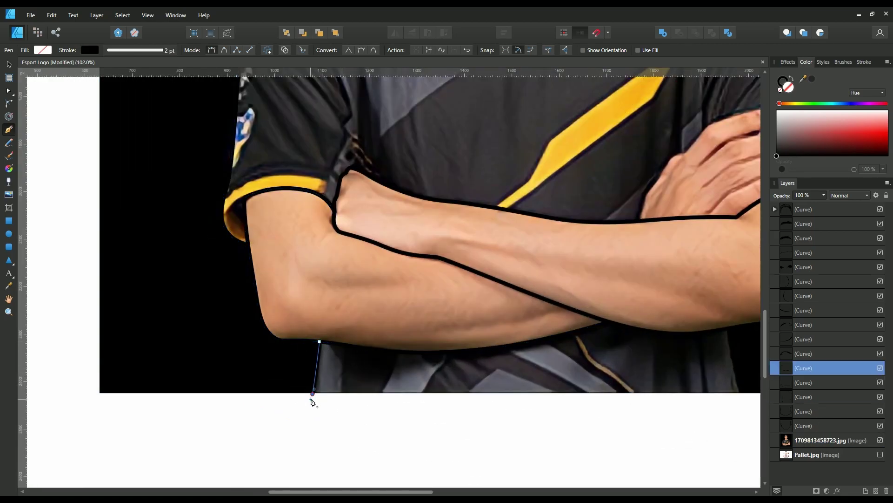
left_click(740, 393)
left_click(727, 331)
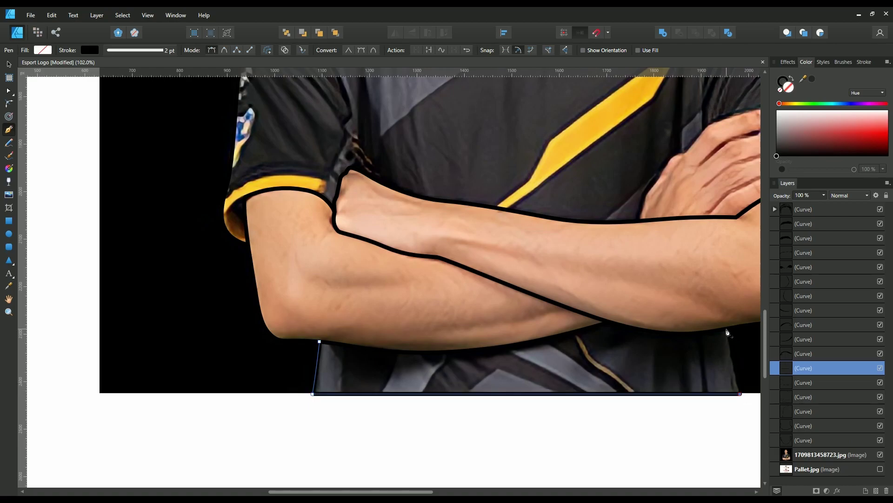
left_click(830, 454)
scroll(420, 405, "down", 3)
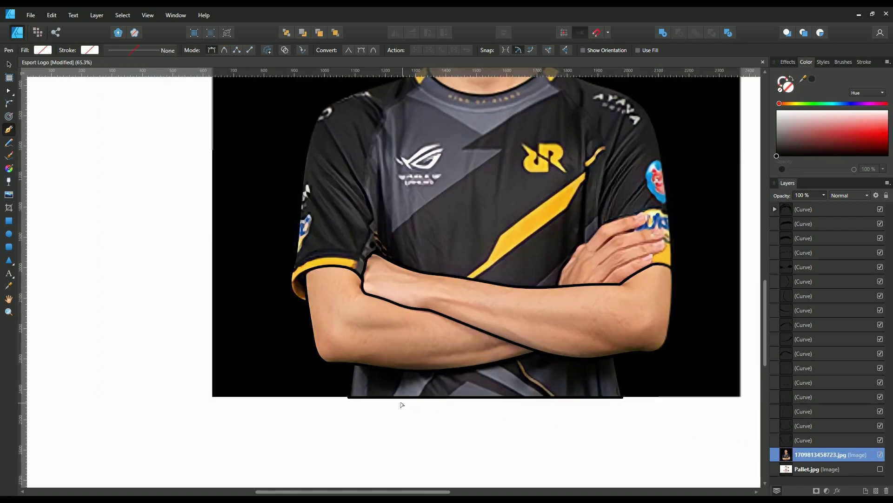
scroll(440, 365, "up", 3)
scroll(449, 379, "up", 3)
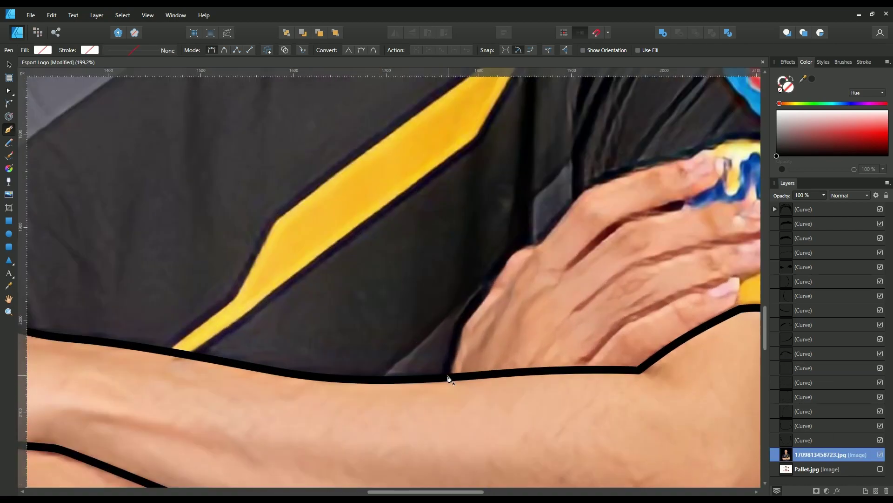
Step: Trace the hand from the wrist along its back and around the index fingertip
left_click(463, 325)
left_click_drag(494, 284, 522, 245)
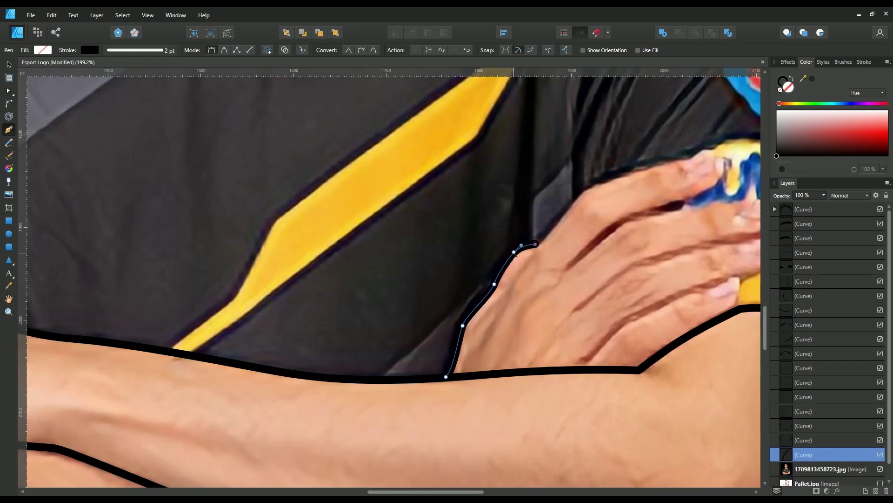
left_click(514, 253)
scroll(521, 249, "down", 5)
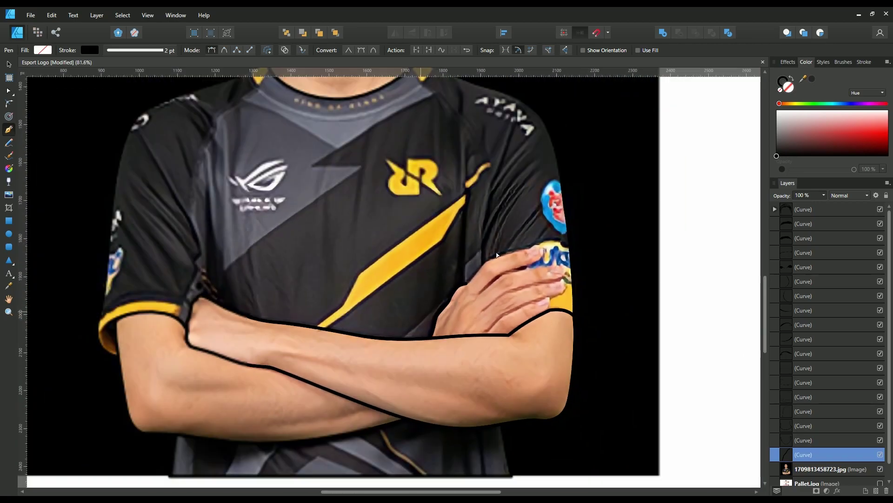
scroll(466, 286, "up", 4)
left_click_drag(456, 288, 466, 285)
scroll(525, 267, "up", 2)
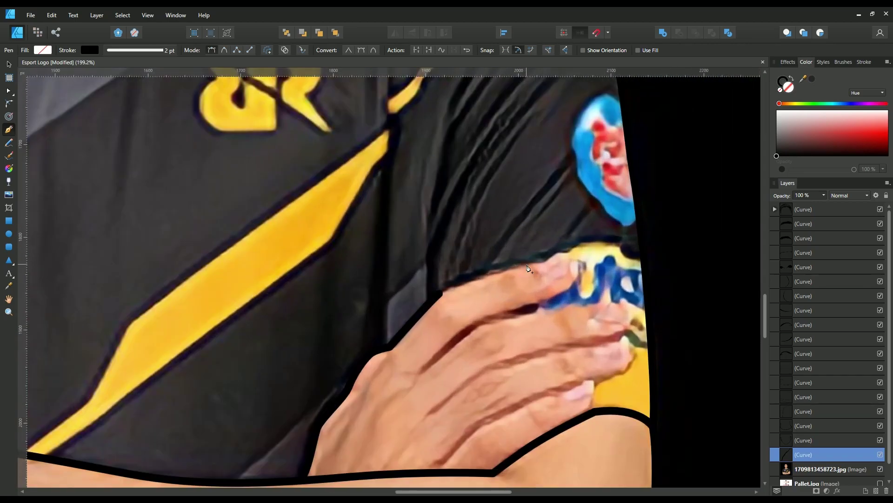
left_click_drag(526, 264, 540, 265)
left_click(564, 256)
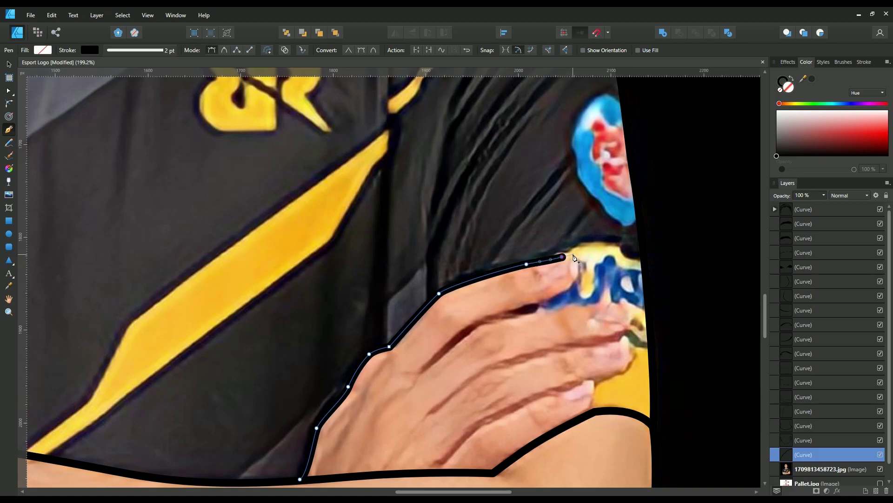
left_click_drag(559, 293, 505, 315)
Step: Continue around the middle, ring and little fingers down to the forearm, then finish the path
left_click_drag(570, 306, 627, 307)
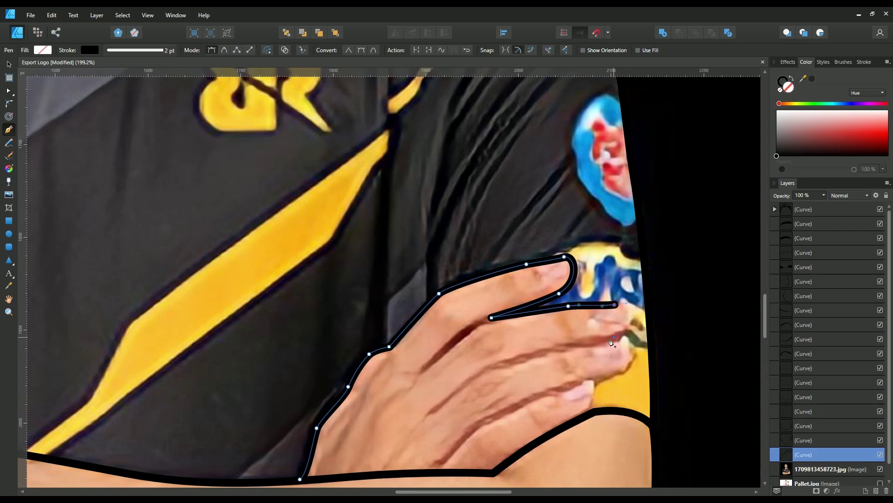
left_click_drag(614, 337, 629, 333)
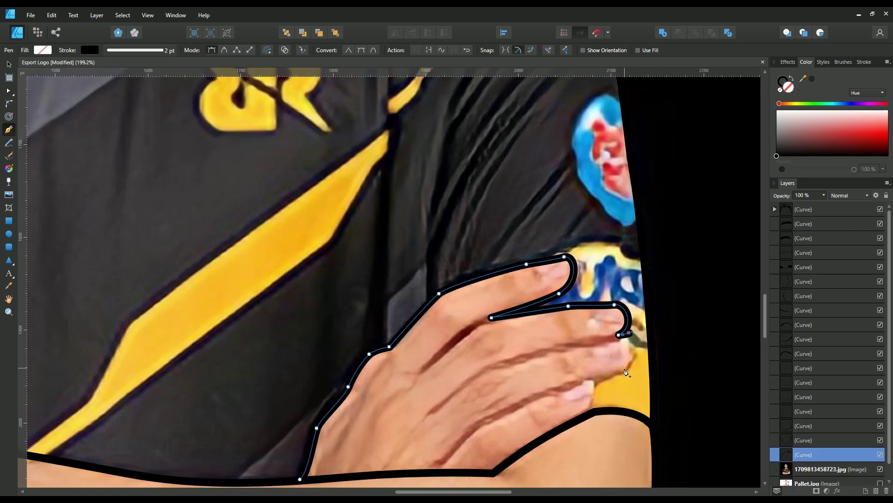
left_click_drag(624, 367, 615, 375)
left_click(593, 380)
left_click_drag(584, 414, 584, 418)
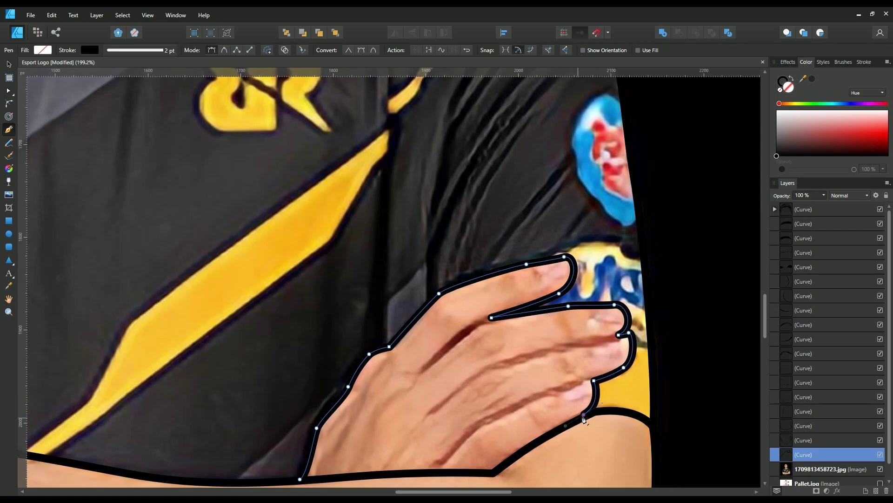
left_click_drag(627, 368, 628, 335)
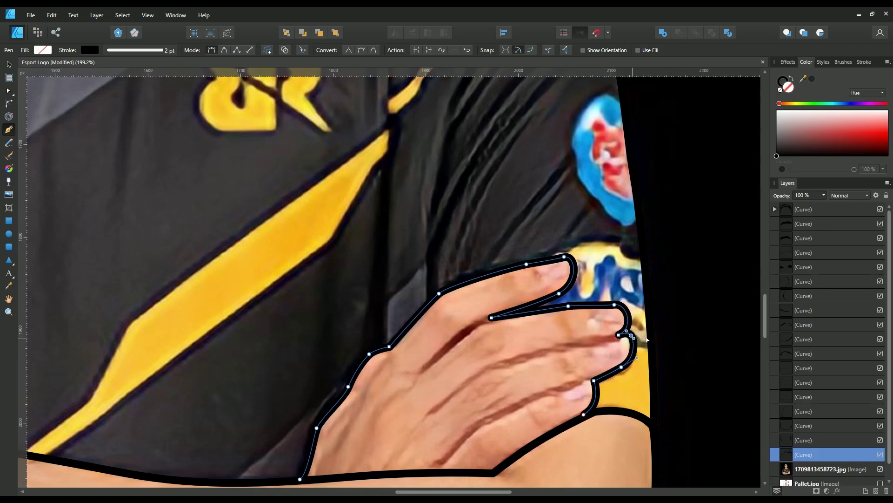
key("ctrl+0")
left_click(867, 470)
left_click(856, 455)
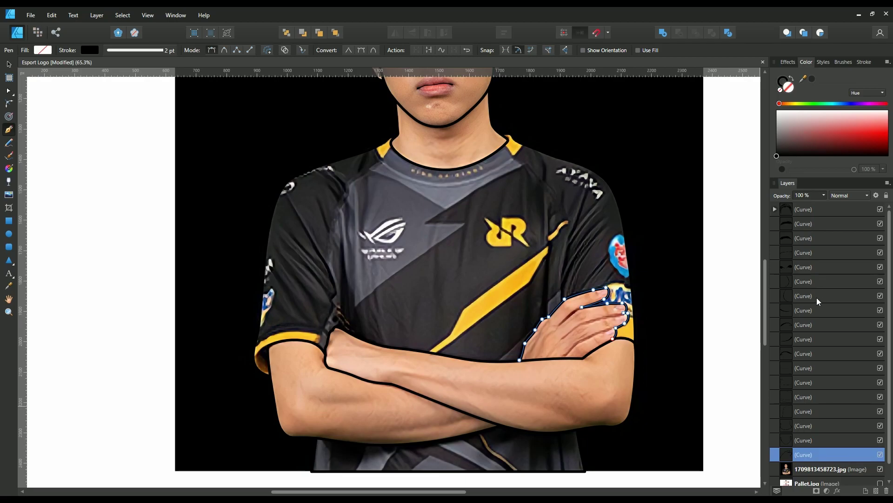
Step: Group the lower and upper Curve layers into two separate groups and expand the upper group
left_click(800, 368, "shift")
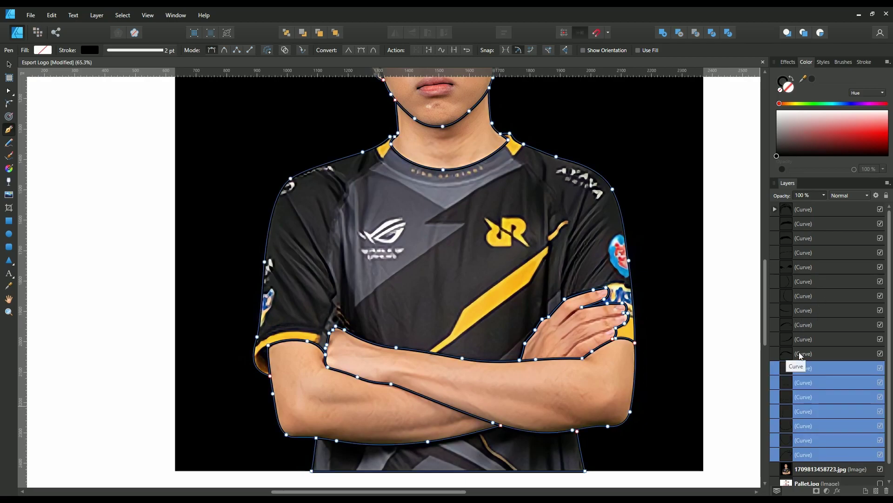
key("ctrl+g")
left_click(803, 353)
left_click(802, 252, "shift")
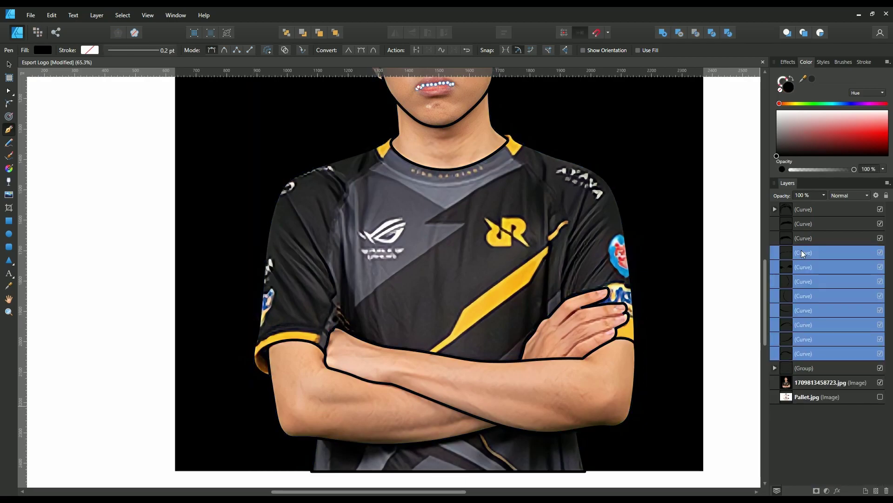
key("ctrl+g")
left_click(774, 252)
left_click(807, 281)
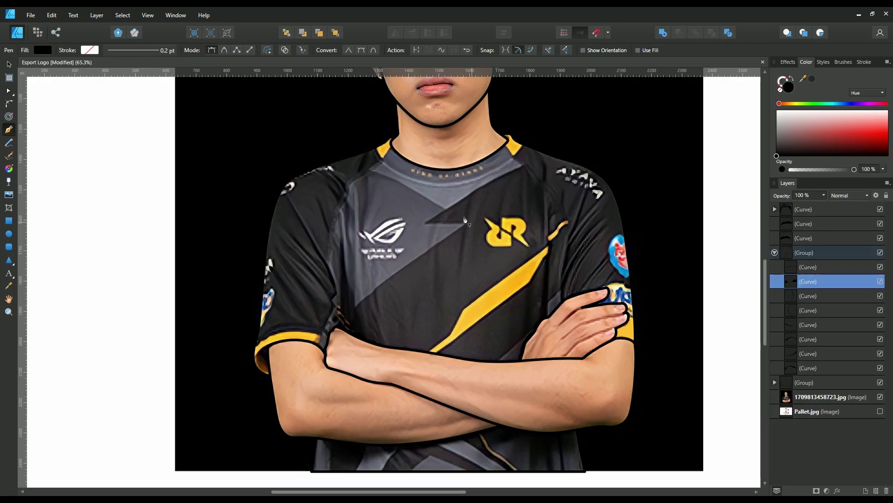
scroll(595, 307, "up", 2)
scroll(596, 307, "up", 3)
scroll(596, 307, "up", 2)
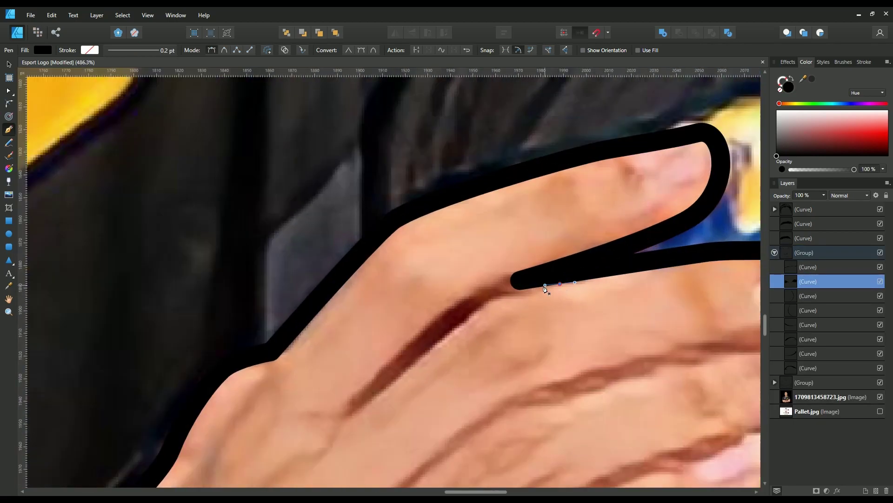
Step: Draw a closed tapered crease shape between two fingers and adjust its fill
left_click_drag(544, 287, 530, 289)
left_click_drag(471, 315, 458, 317)
left_click(42, 49)
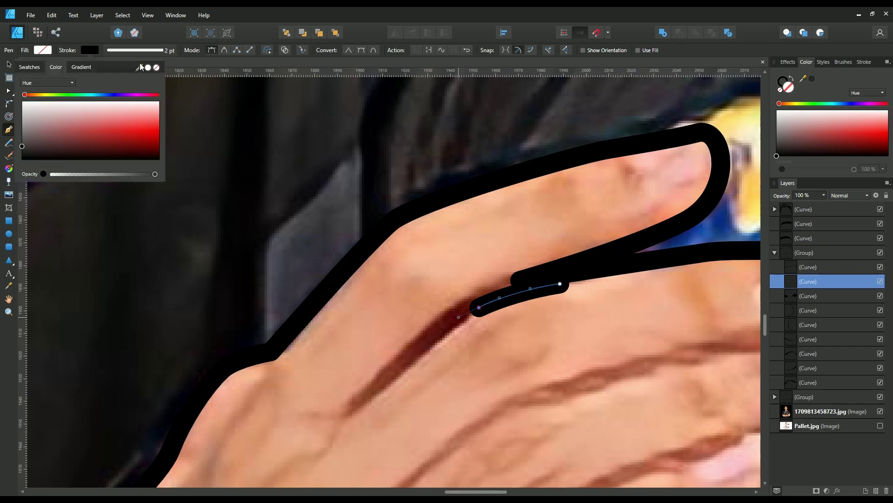
left_click(158, 67)
scroll(381, 282, "down", 3)
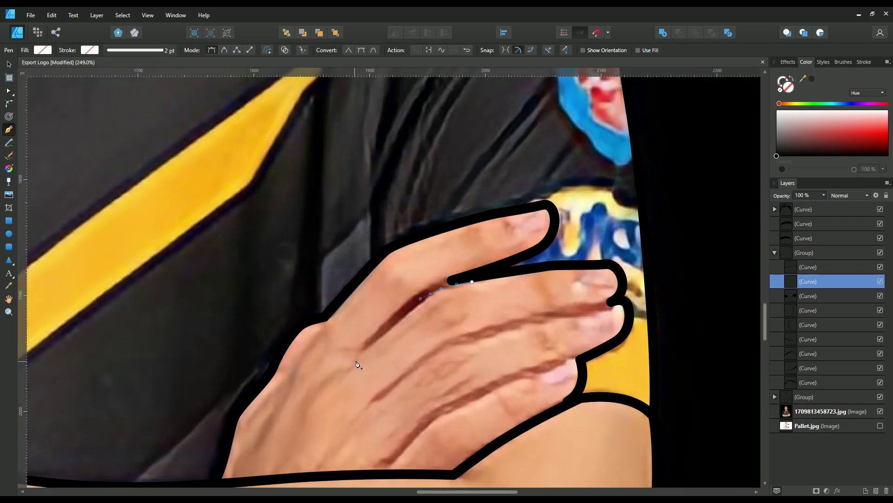
left_click_drag(353, 362, 331, 388)
left_click(473, 282)
scroll(476, 279, "up", 3)
scroll(479, 272, "up", 3)
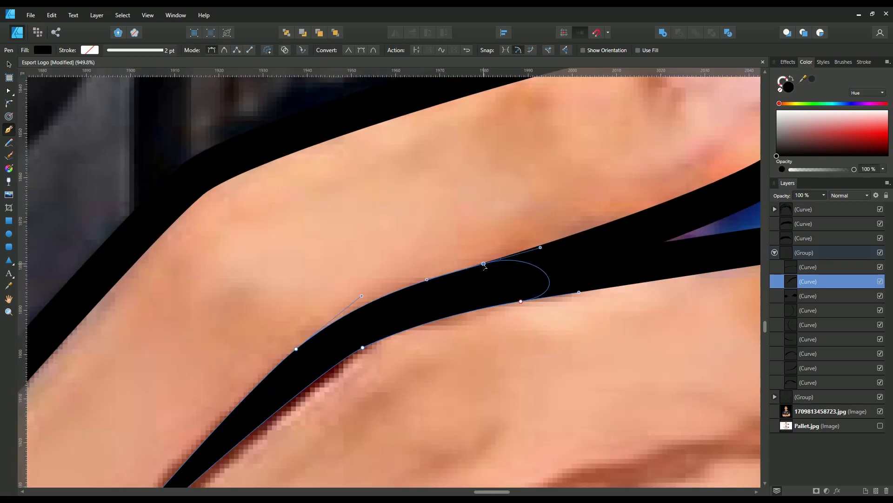
scroll(484, 266, "down", 2)
scroll(558, 269, "down", 2)
Step: Start a second crease at the middle fingertip, running along the middle finger
left_click(645, 272)
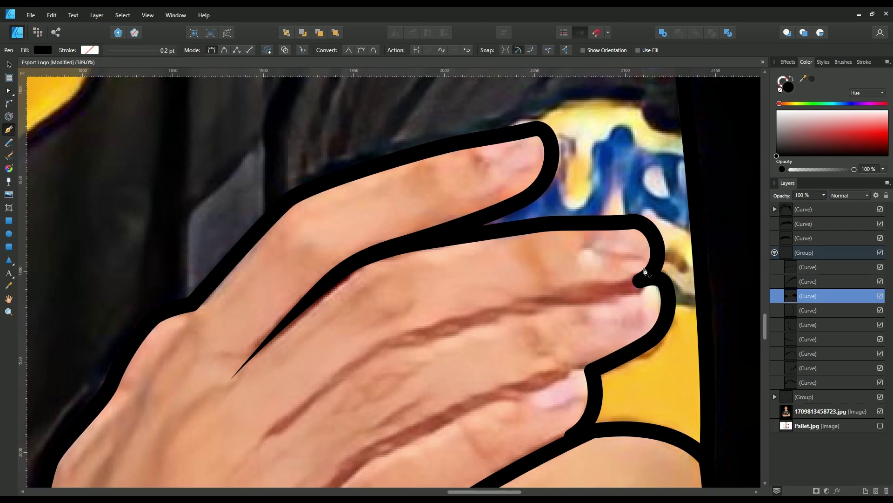
scroll(634, 280, "up", 1)
left_click_drag(634, 280, 632, 285)
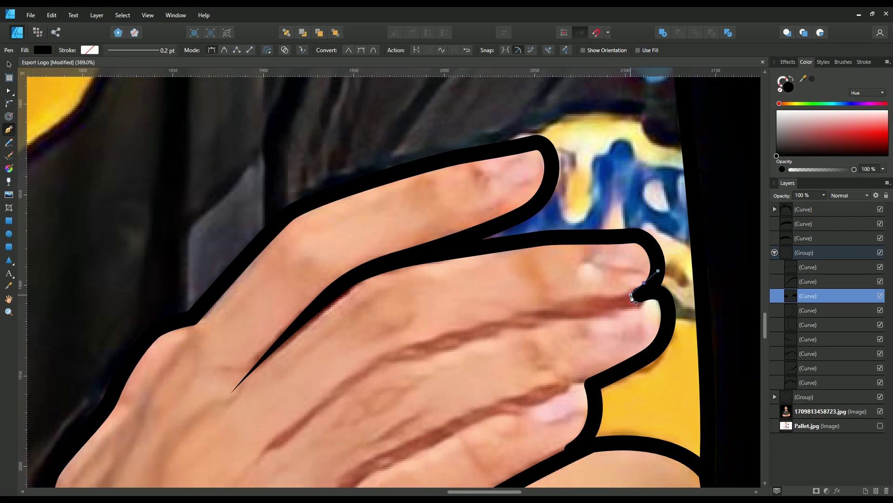
scroll(645, 285, "down", 1)
left_click_drag(524, 290, 483, 306)
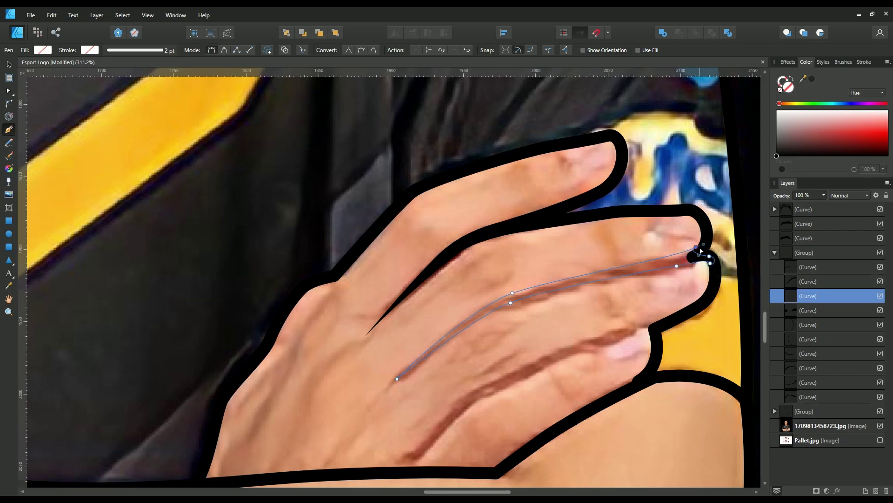
Step: Draw a tapered black crease between the fingers, curving it back around the fingertip
scroll(650, 270, "up", 1)
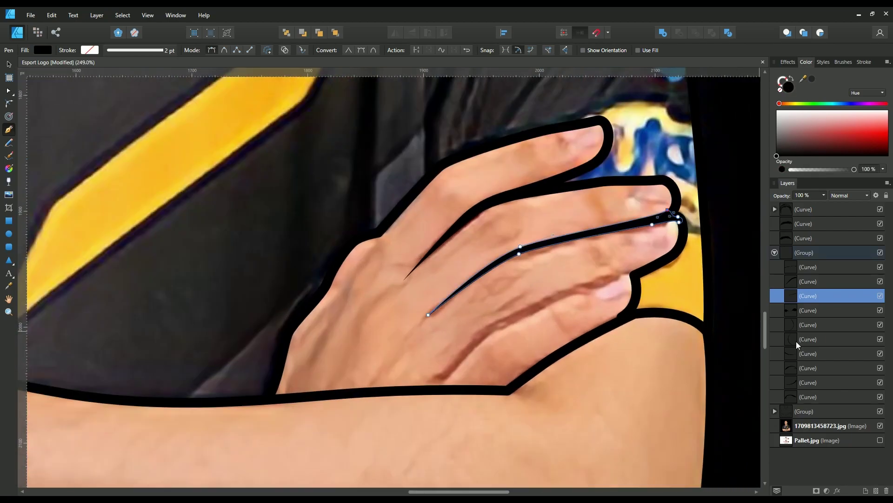
scroll(650, 270, "up", 1)
scroll(642, 269, "down", 2)
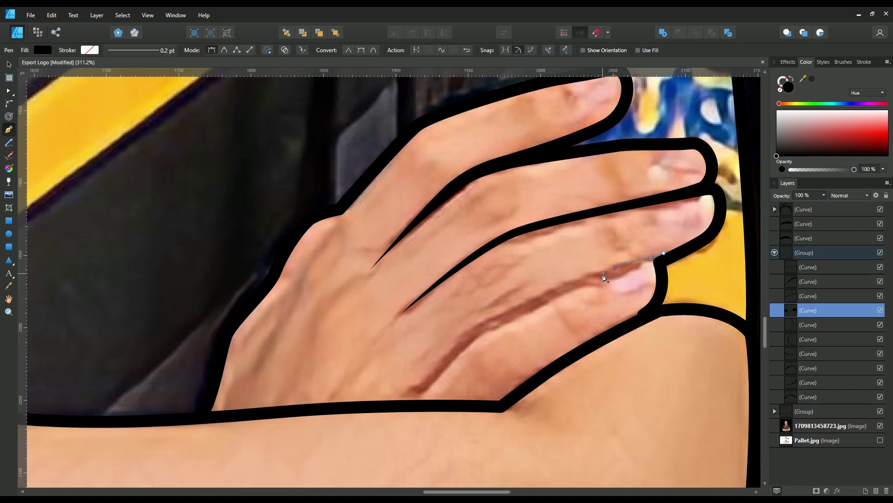
left_click_drag(485, 321, 473, 332)
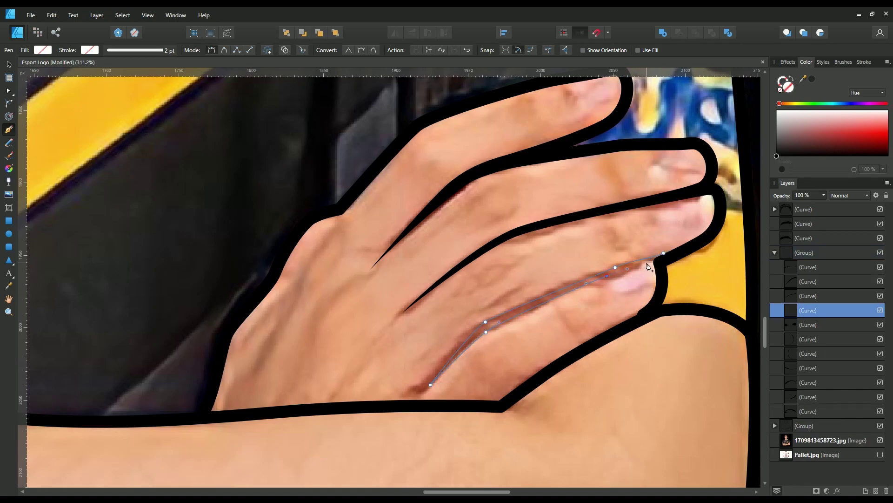
scroll(648, 266, "up", 2)
left_click_drag(664, 291, 665, 319)
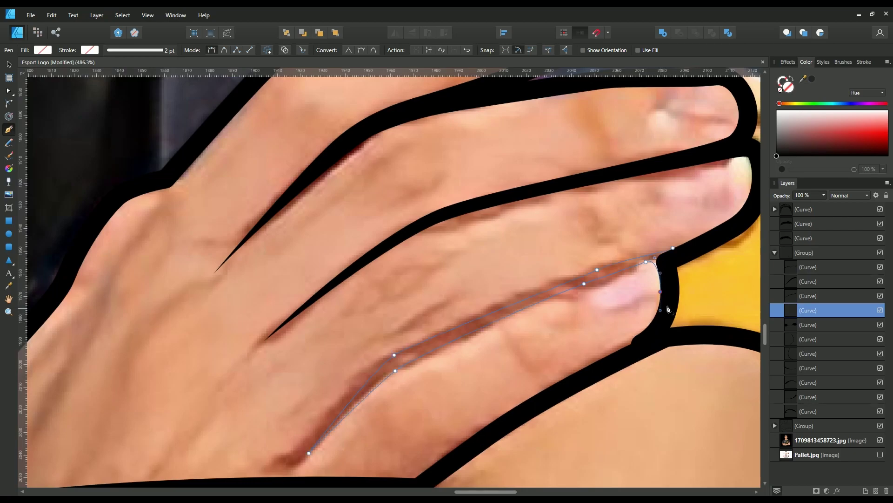
mouse_move(673, 248)
left_mouse_down()
mouse_move(695, 243)
mouse_move(656, 262)
left_mouse_up()
scroll(676, 252, "up", 2)
Step: Bend the crease and finger-gap curve nodes to follow the finger edges
left_click(631, 275)
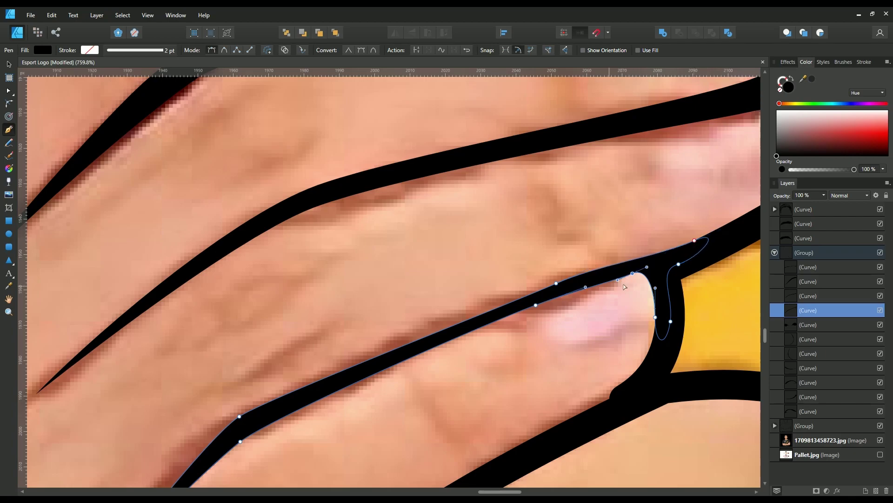
left_click_drag(624, 287, 578, 298)
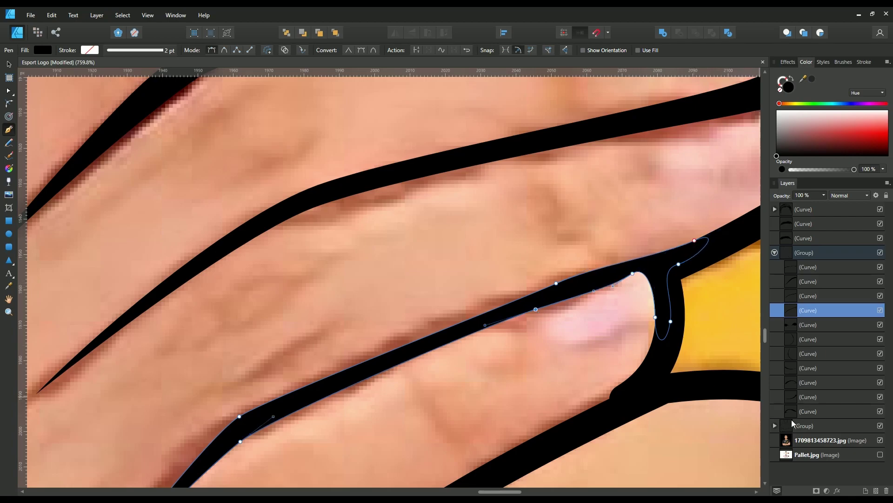
key("Escape")
left_click(654, 363)
left_click_drag(624, 400, 554, 440)
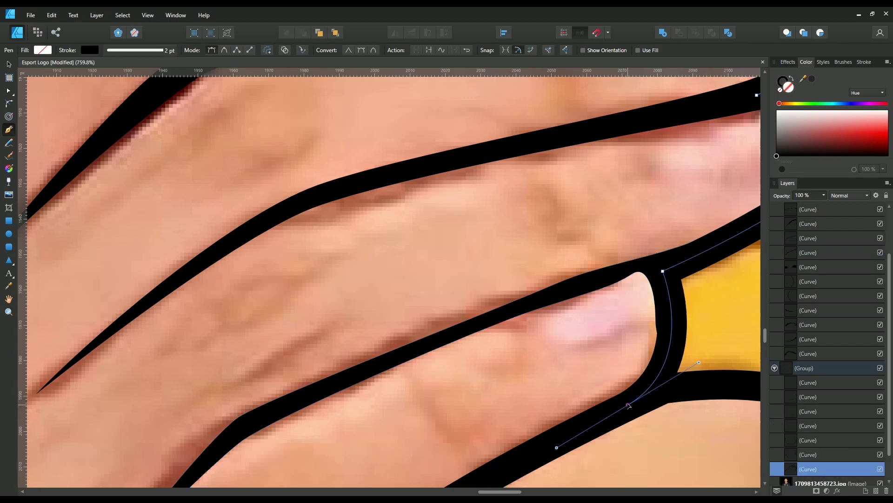
scroll(616, 376, "down", 1)
key("Escape")
left_click(618, 386)
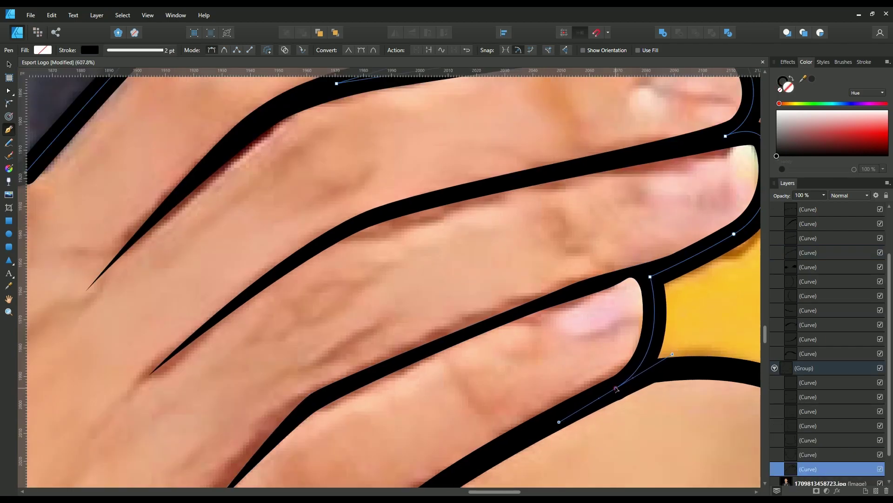
left_click(774, 368)
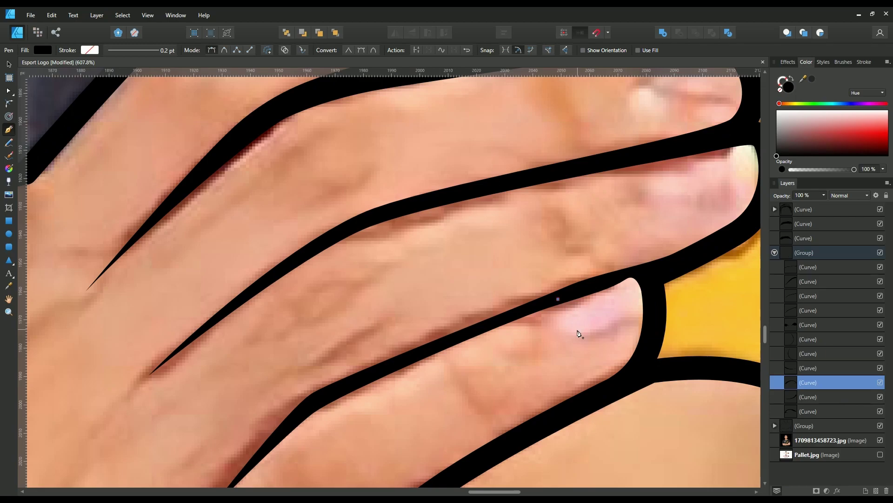
Step: Draw closed black fingernail curves on the lower and middle fingers
left_click_drag(579, 333, 597, 335)
left_click(636, 311)
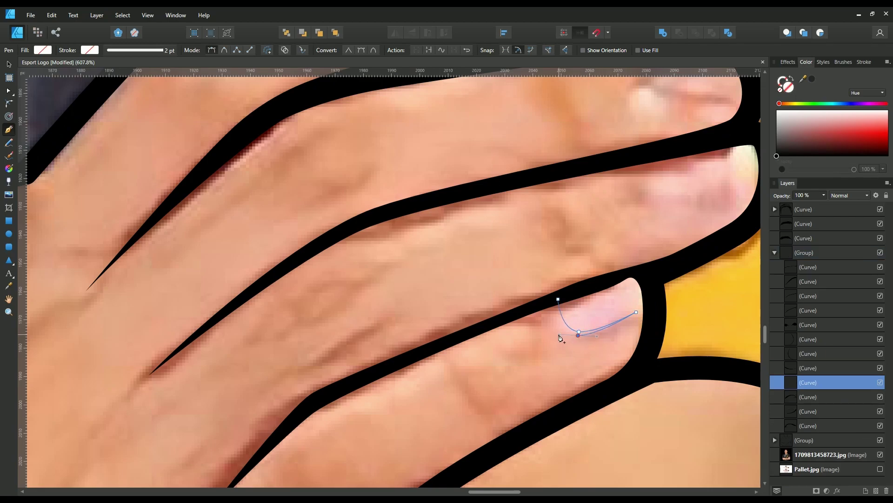
left_click(558, 299)
scroll(555, 303, "down", 3)
scroll(517, 309, "up", 3)
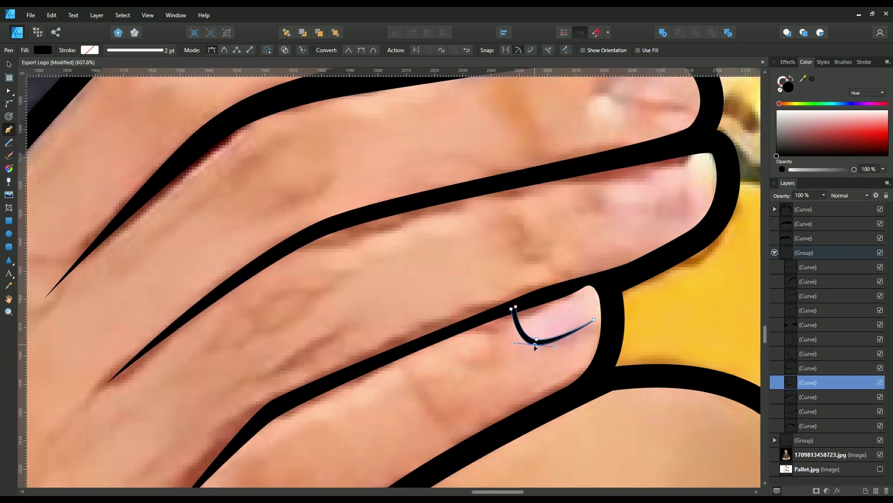
scroll(564, 329, "down", 2)
scroll(601, 231, "up", 2)
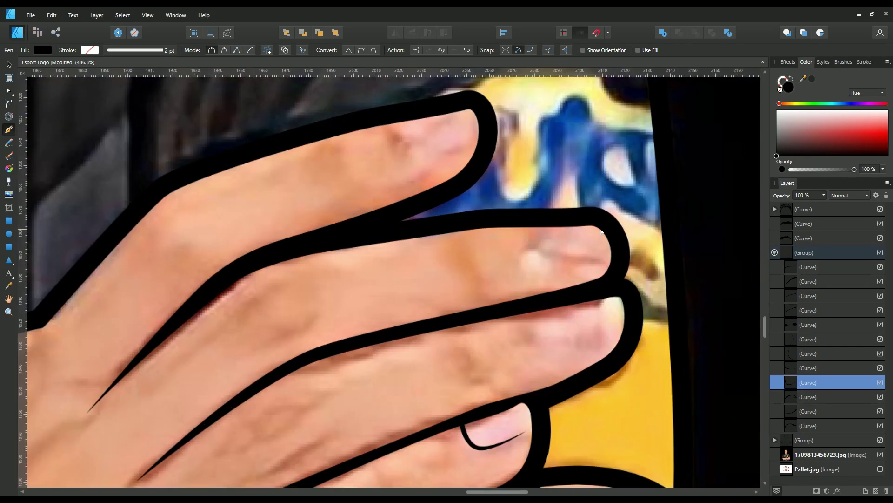
mouse_move(558, 333)
left_mouse_down()
mouse_move(568, 340)
mouse_move(521, 321)
left_mouse_up()
left_click(614, 322)
scroll(571, 348, "up", 2)
left_click(535, 280)
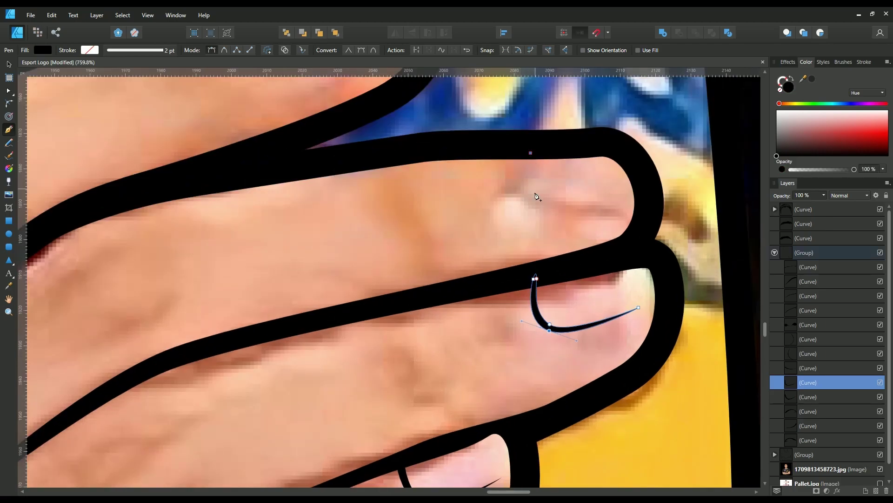
Step: Add closed fingernail curves on the next finger up and the top finger
left_click_drag(537, 196, 551, 208)
left_click(623, 198)
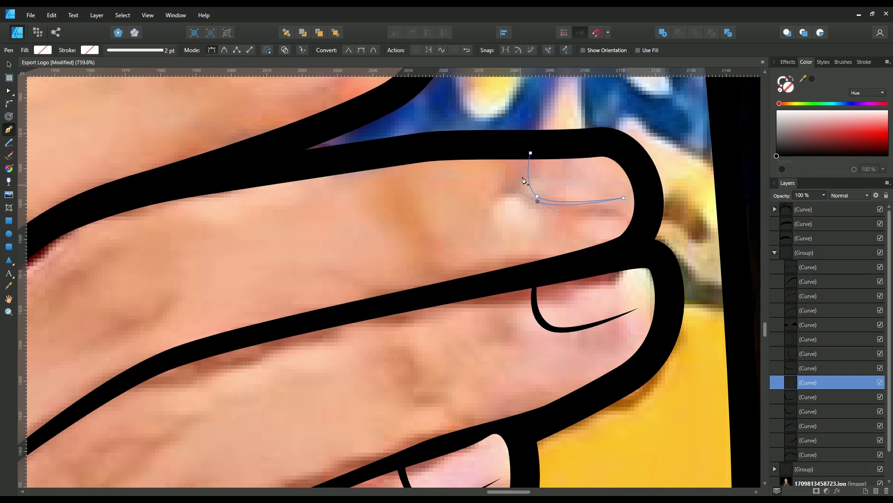
left_click_drag(531, 152, 524, 155)
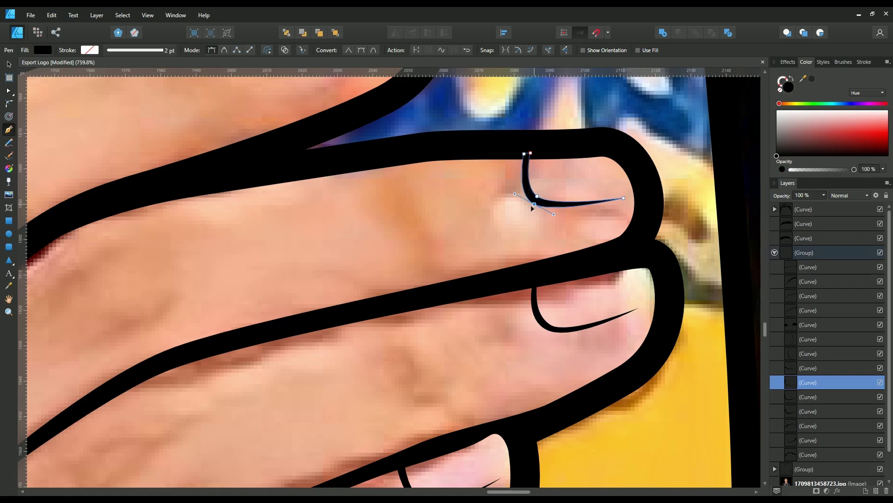
scroll(548, 241, "down", 3)
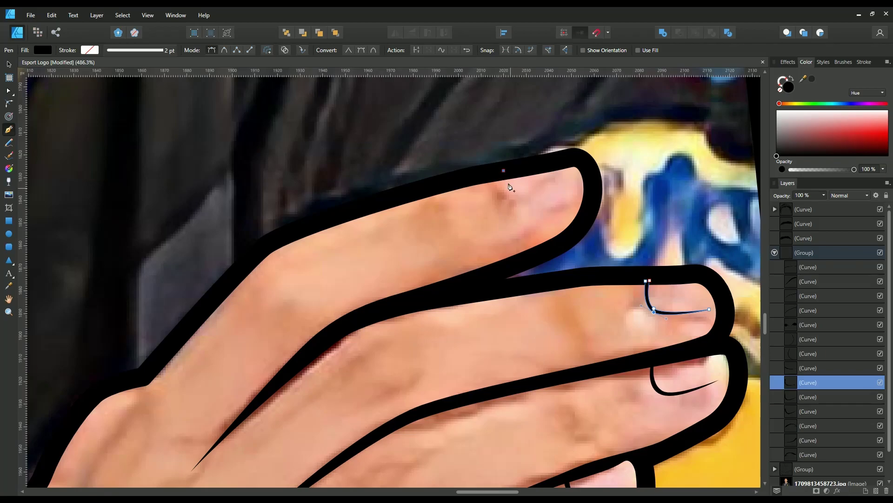
left_click_drag(520, 198, 529, 205)
left_click(575, 188)
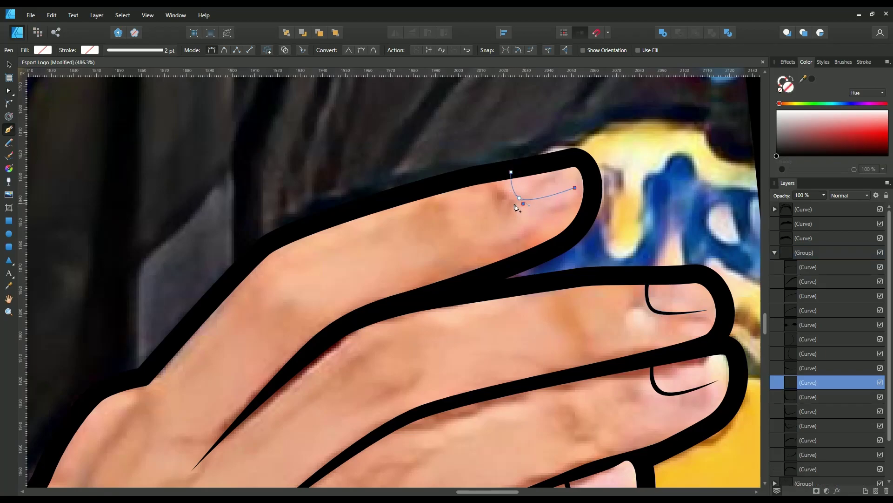
left_click(511, 171)
Step: Draw a filled knuckle crease along the edge of the back of the hand
scroll(585, 208, "down", 10)
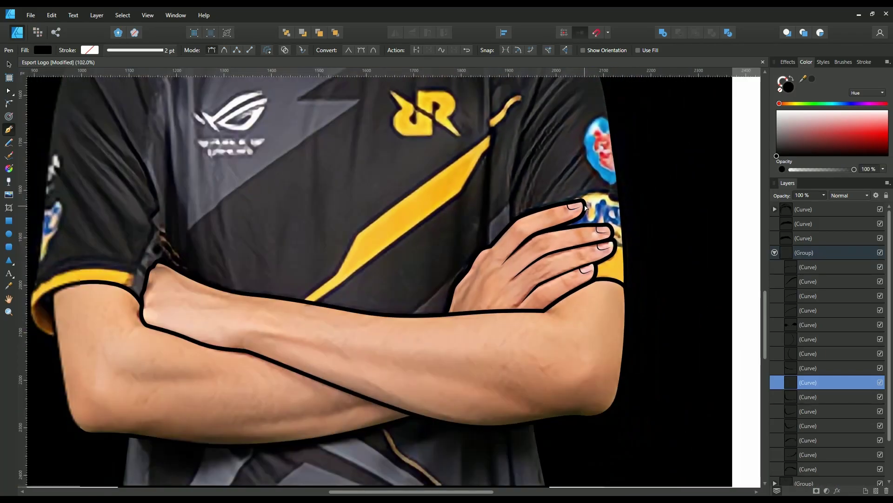
scroll(522, 239, "up", 5)
scroll(516, 235, "up", 4)
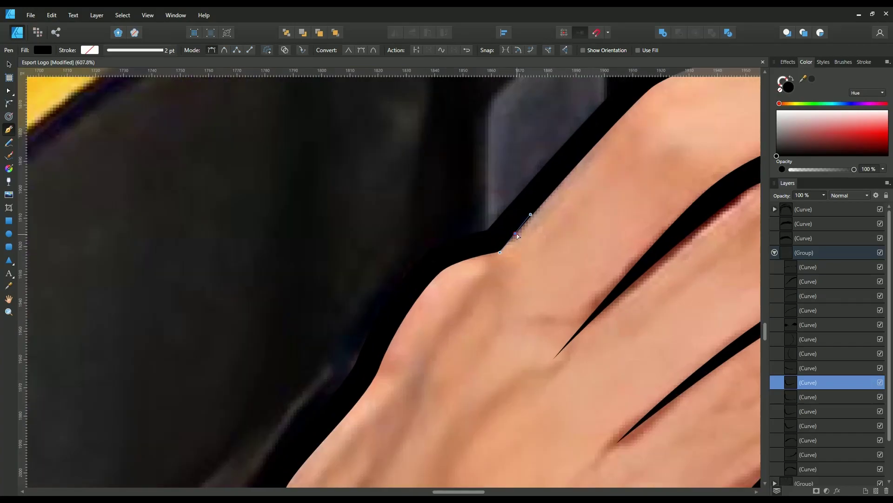
scroll(531, 204, "down", 3)
scroll(516, 228, "down", 2)
scroll(503, 247, "left", 3)
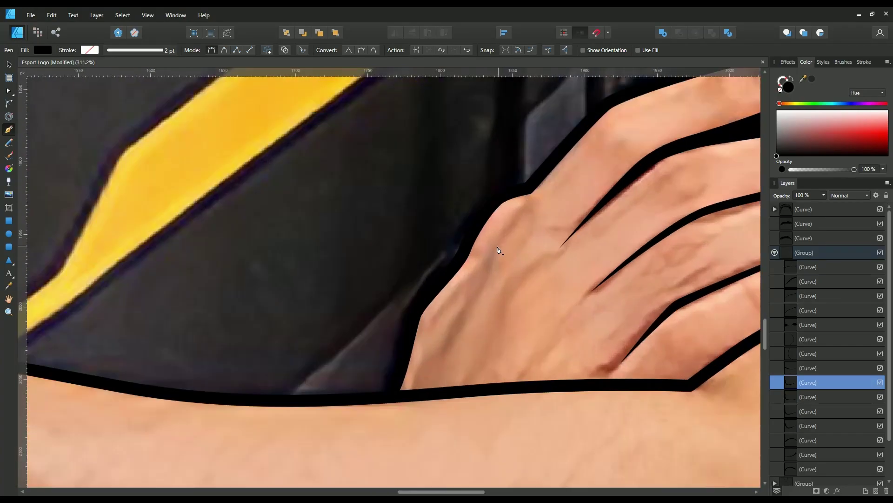
left_click(465, 308)
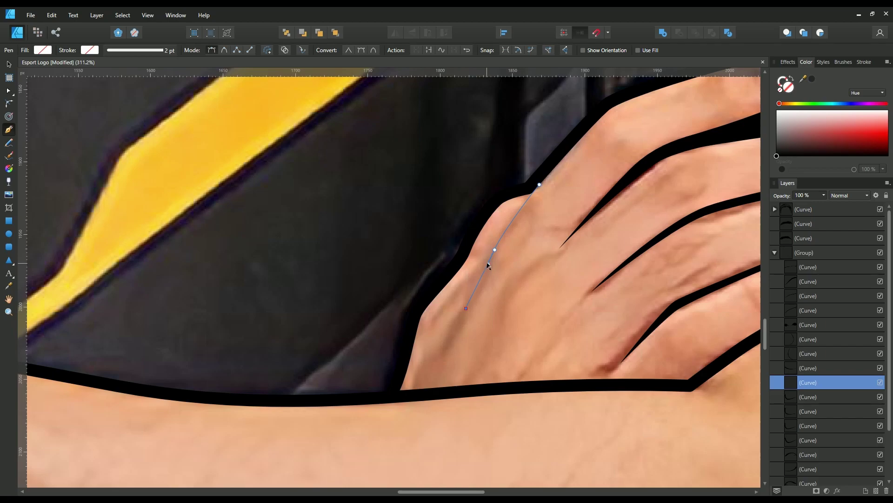
scroll(490, 258, "up", 1)
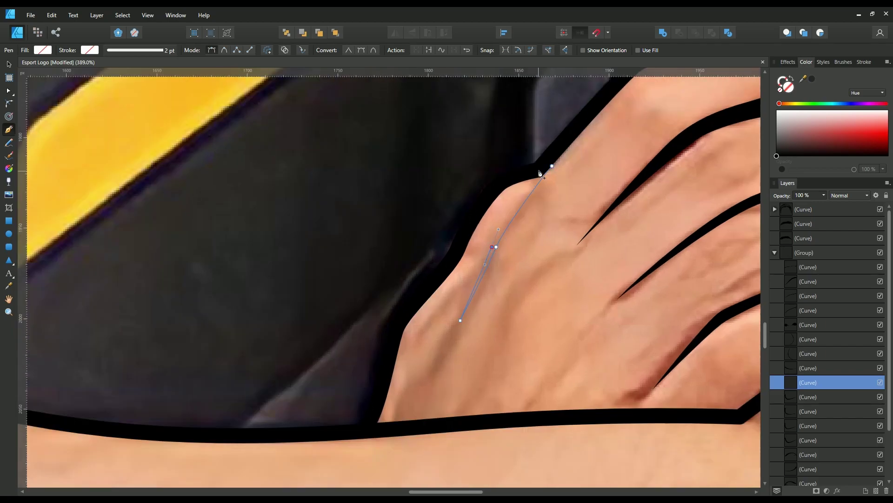
left_click_drag(540, 172, 554, 156)
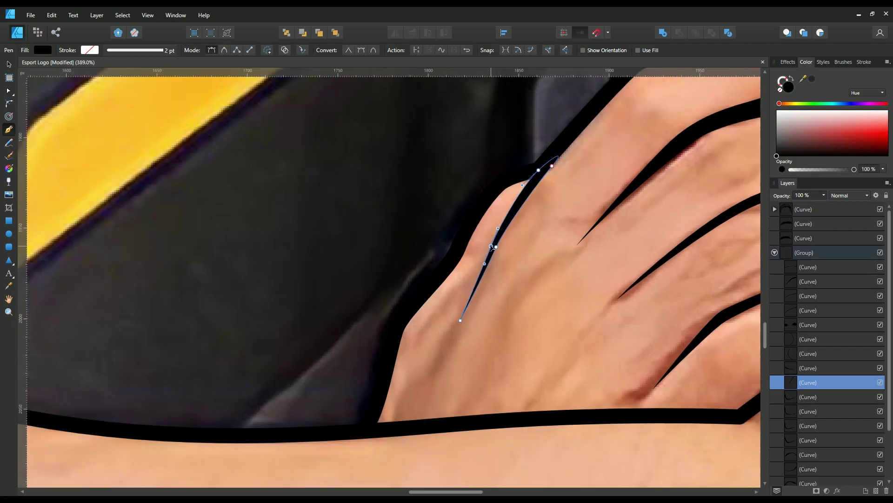
left_click(493, 247)
key("ctrl+0")
Step: Draw a filled wrist line where the hand meets the forearm
scroll(623, 326, "up", 5)
left_click(606, 324)
left_click(639, 325)
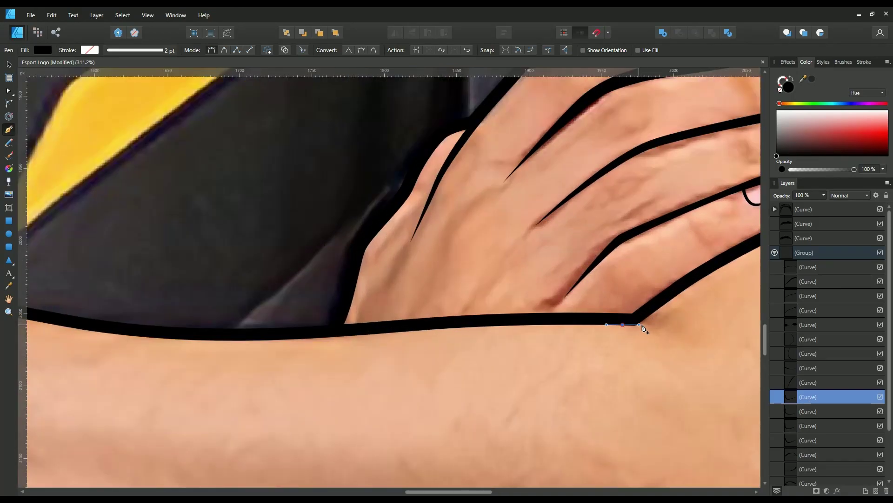
left_click_drag(643, 329, 666, 330)
left_click(701, 342)
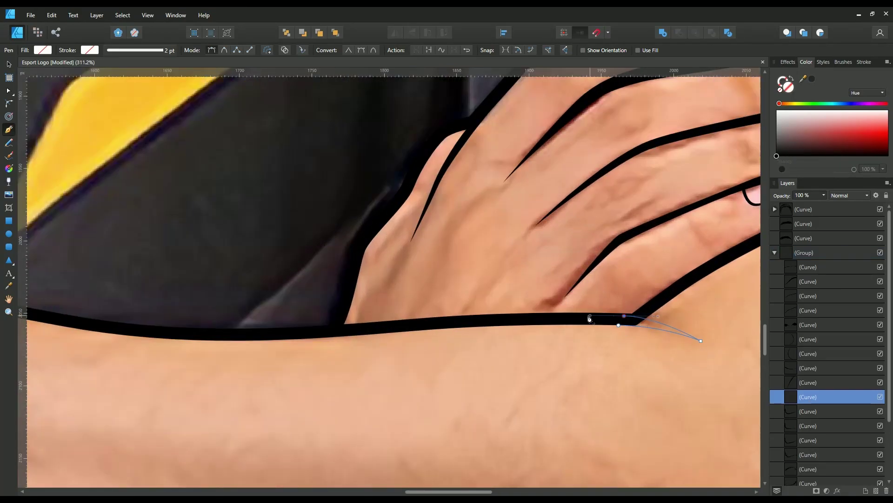
key("Escape")
key("ctrl+0")
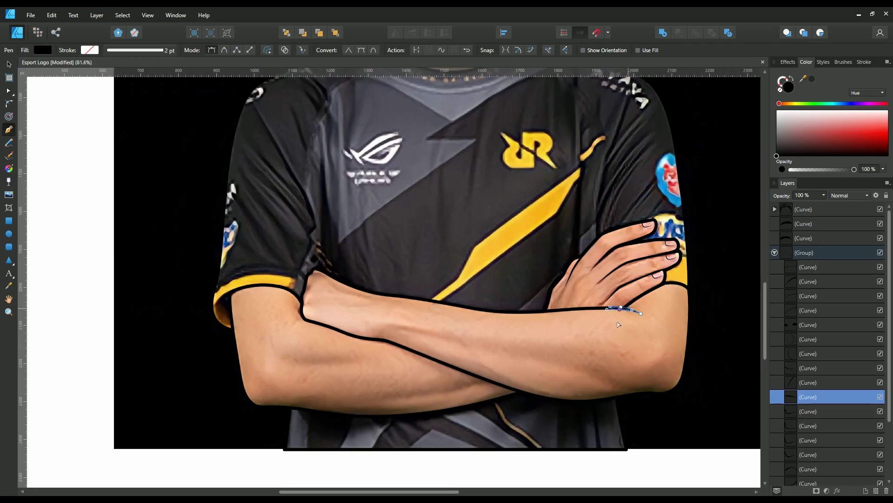
Step: Trace a closed black shadow shape hugging the yellow sleeve cuff up the arm
scroll(382, 345, "up", 5)
scroll(400, 307, "up", 4)
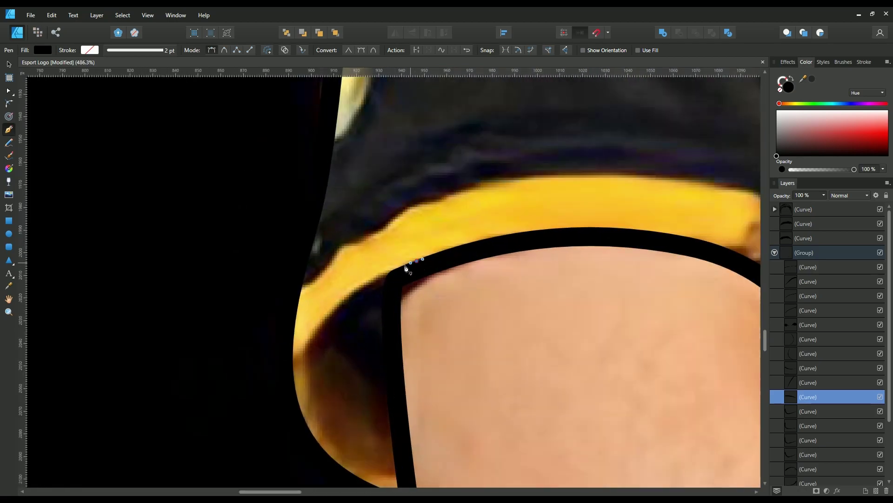
left_click_drag(406, 269, 388, 273)
left_click_drag(308, 353, 296, 398)
scroll(344, 280, "down", 3)
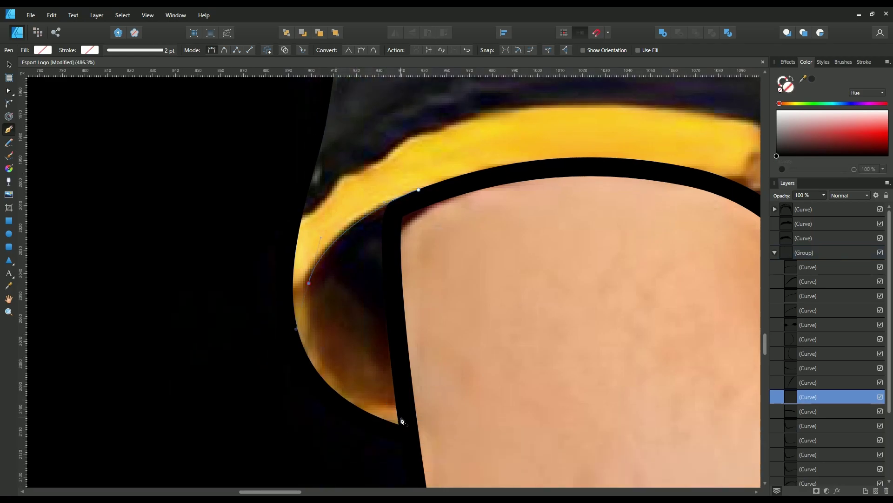
left_click_drag(408, 421, 500, 449)
left_click(393, 198)
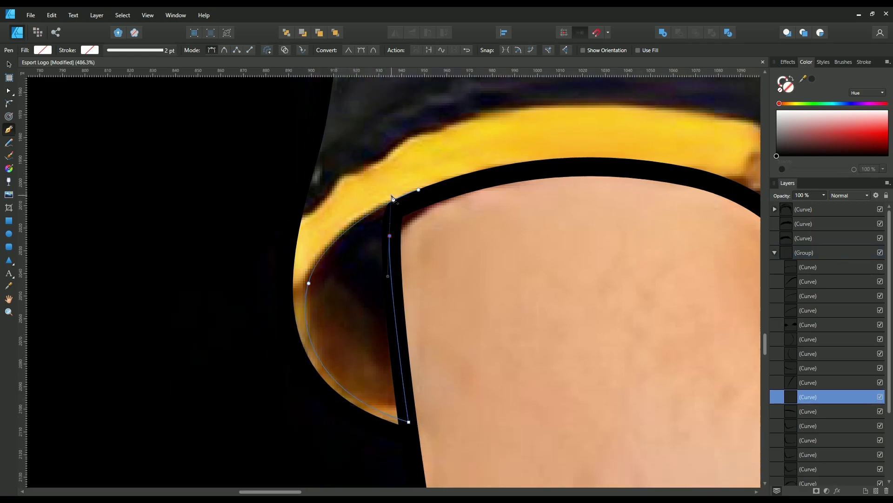
left_click(419, 189)
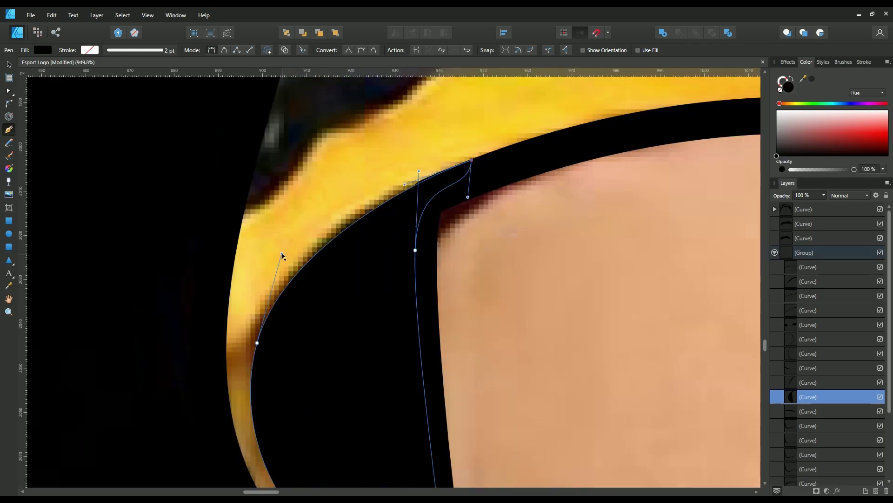
left_click_drag(282, 255, 289, 238)
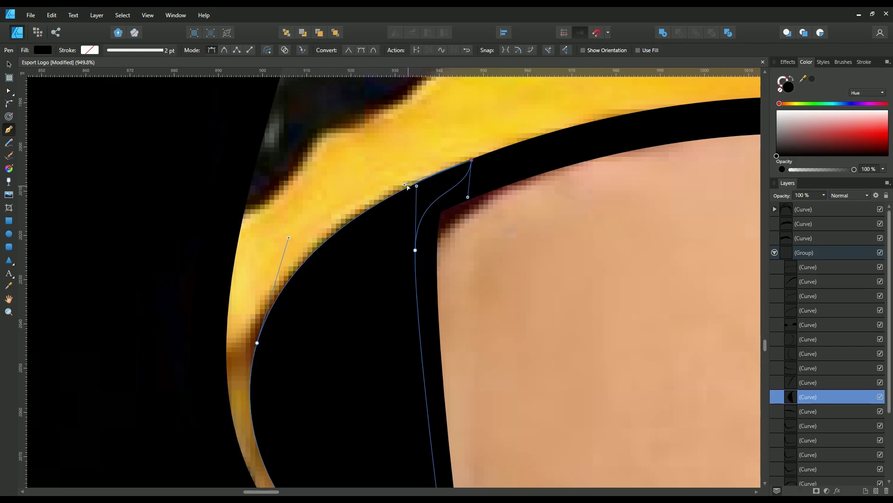
scroll(418, 173, "down", 4)
scroll(416, 208, "down", 4)
Step: Start a crease along the right sleeve seam, extending it up toward the shoulder
scroll(417, 208, "down", 2)
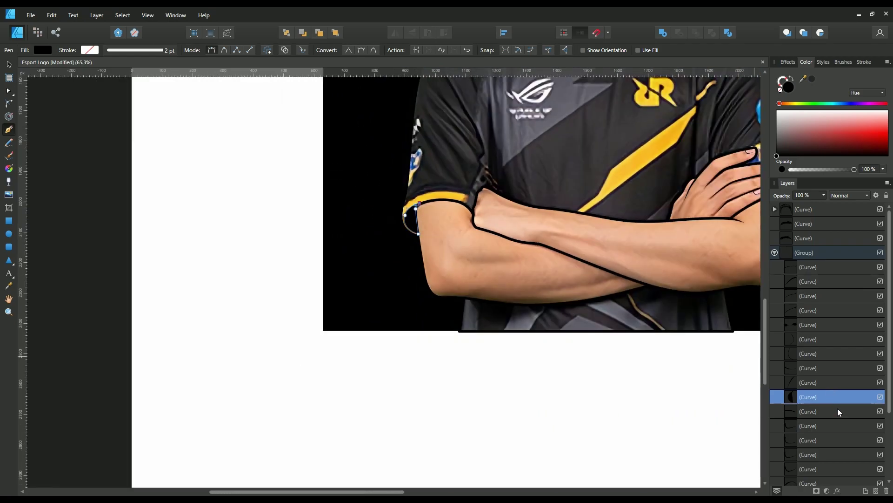
left_click(837, 411)
scroll(409, 391, "down", 1)
scroll(409, 391, "up", 2)
scroll(559, 272, "up", 3)
scroll(558, 271, "up", 3)
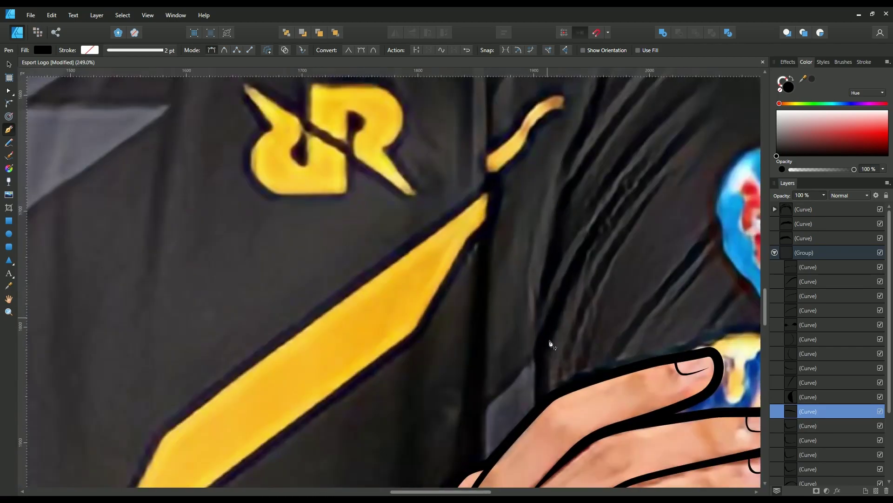
scroll(549, 400, "down", 3)
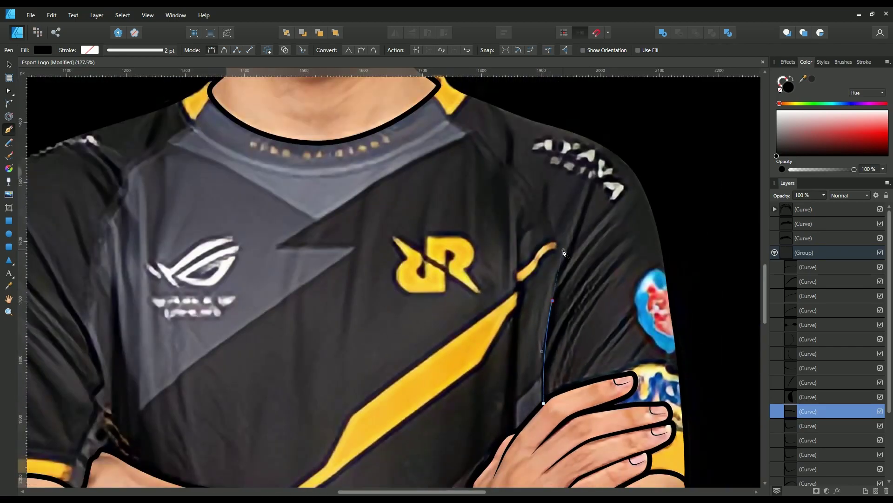
left_click(563, 249)
left_click_drag(587, 198, 590, 178)
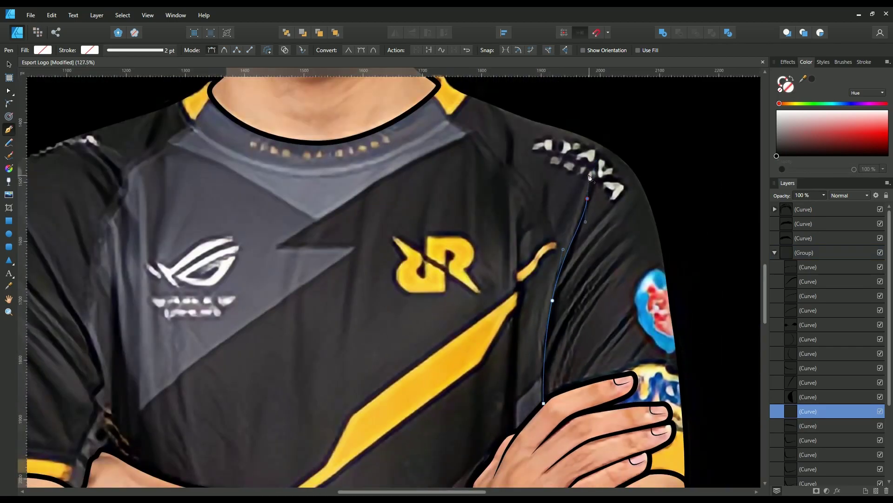
Step: Reshape the sleeve crease, fill it black, and fade the reference photo to 87% opacity
left_click_drag(553, 300, 552, 293)
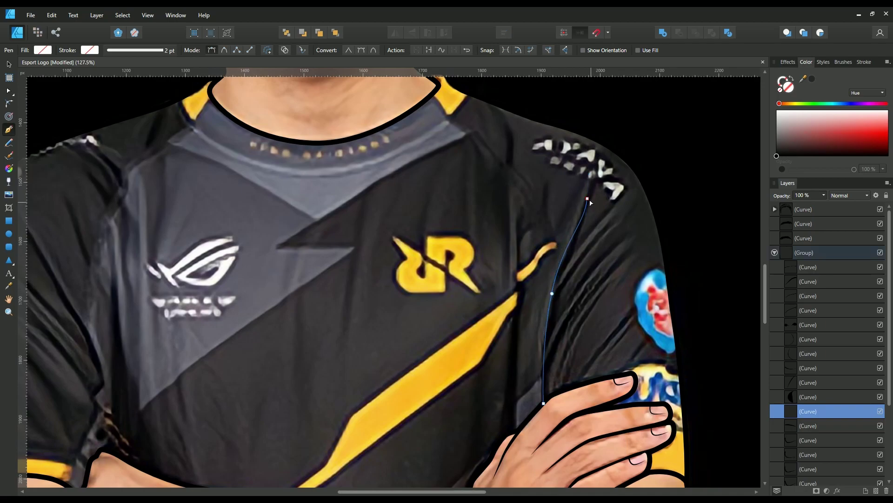
left_click_drag(589, 228, 588, 202)
left_click_drag(571, 253, 558, 284)
left_click_drag(548, 401, 551, 468)
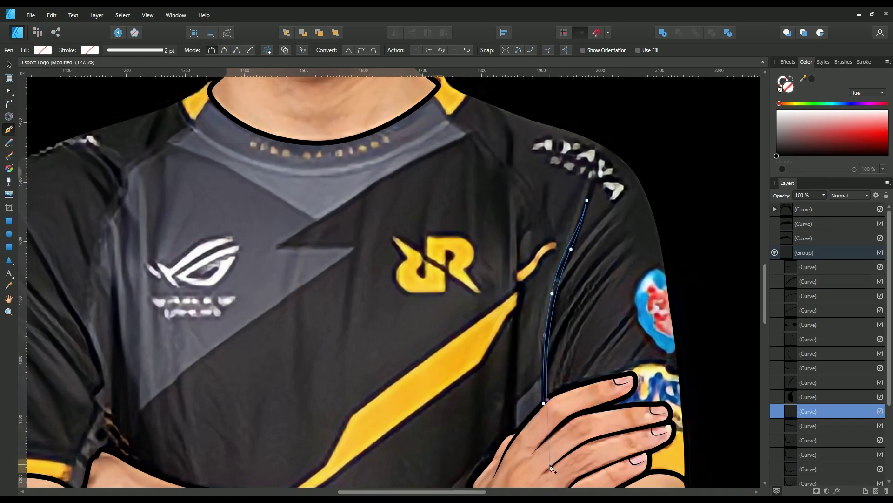
left_click(793, 150)
scroll(561, 291, "up", 3)
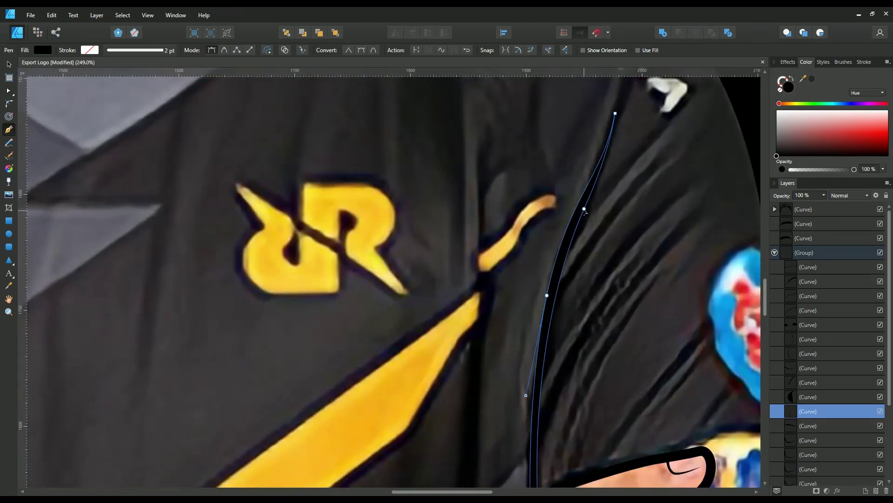
left_click_drag(610, 156, 618, 148)
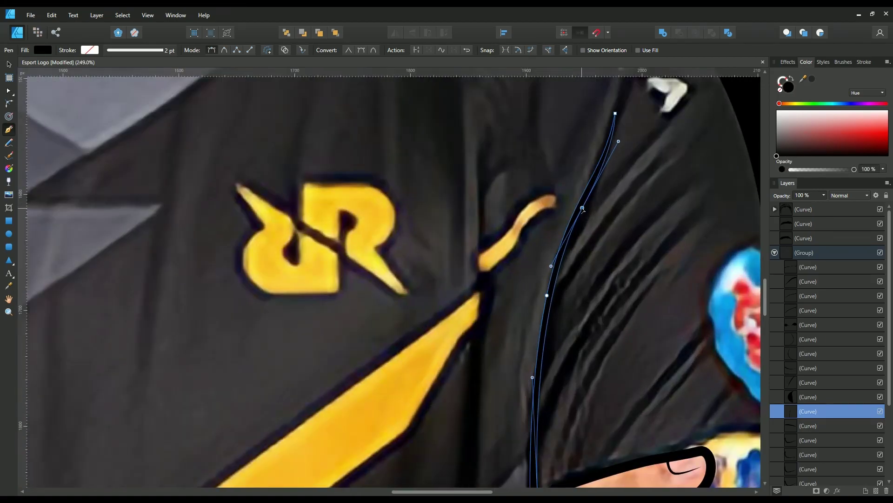
scroll(581, 212, "down", 3)
key("Escape")
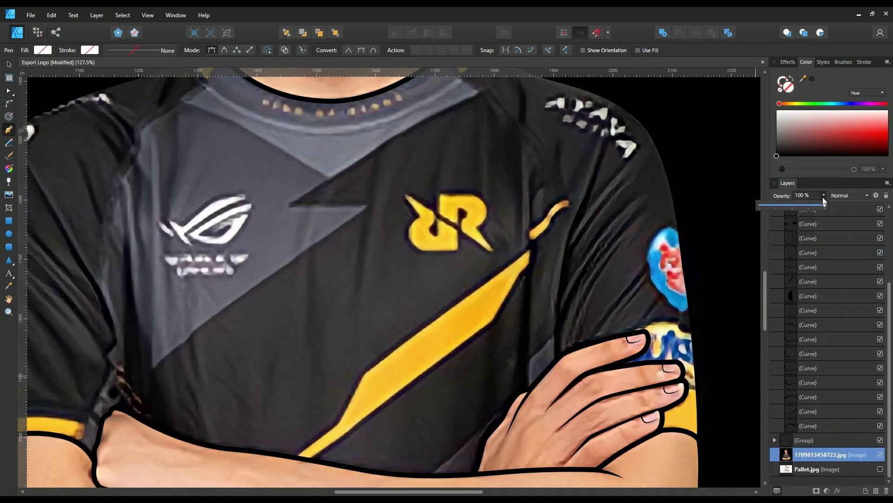
left_click_drag(823, 201, 817, 204)
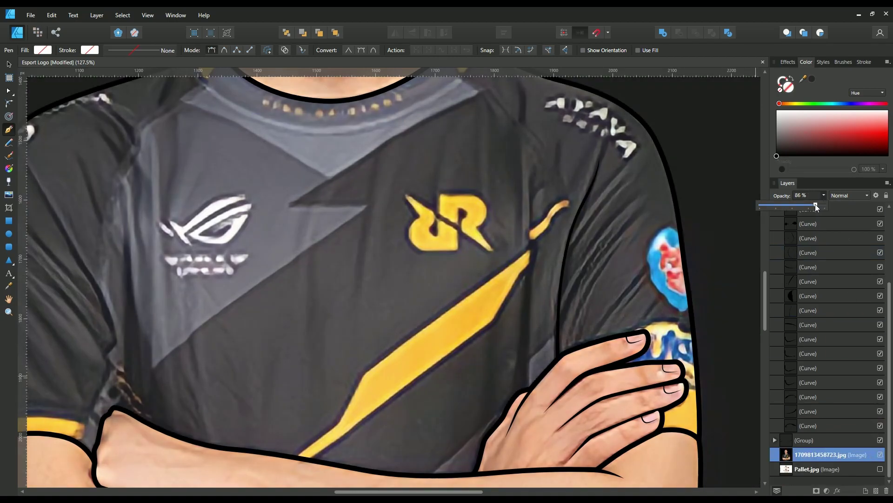
Step: Smooth the sleeve crease's handles and nudge its nodes
left_click(568, 237)
scroll(568, 237, "up", 3)
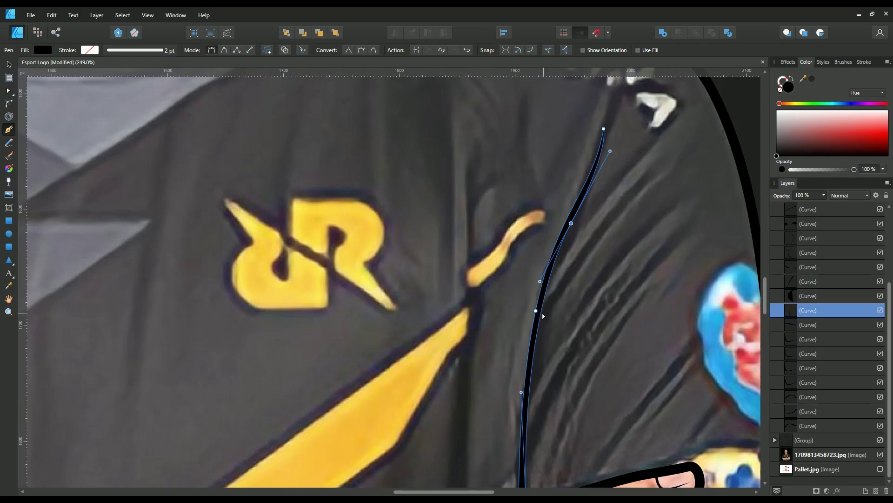
left_click_drag(536, 311, 557, 222)
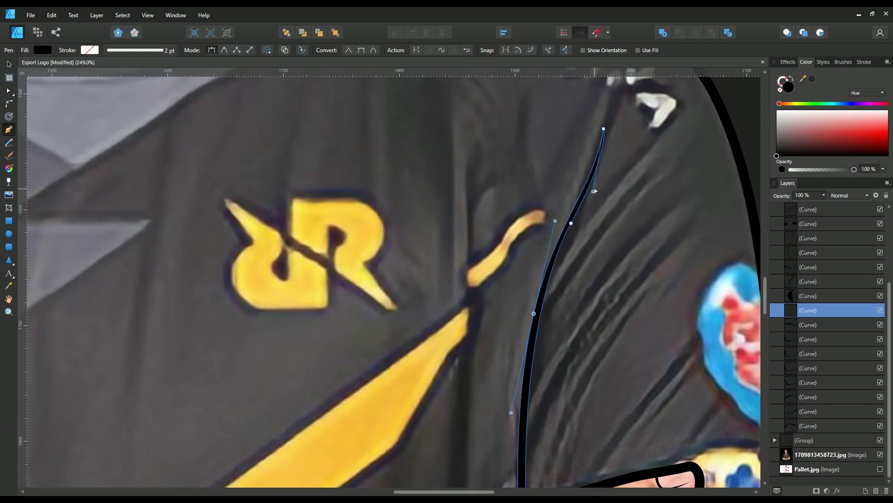
key("Escape")
left_click(534, 313)
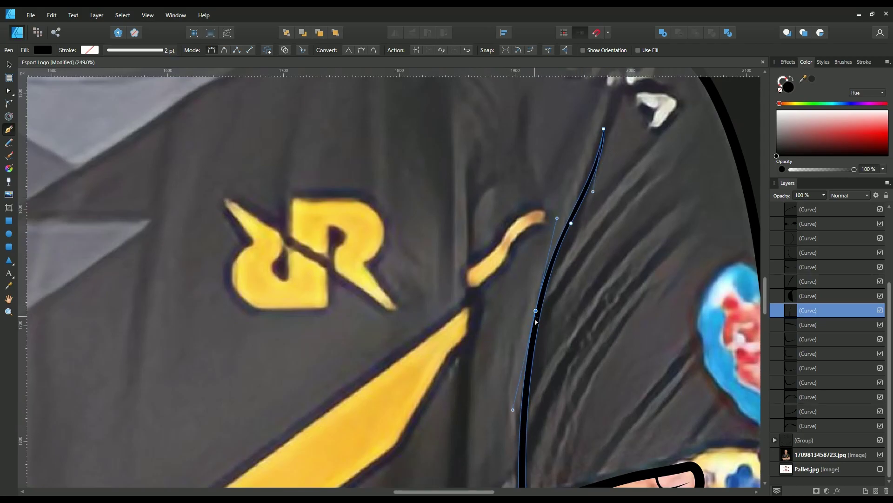
left_click_drag(537, 316, 535, 319)
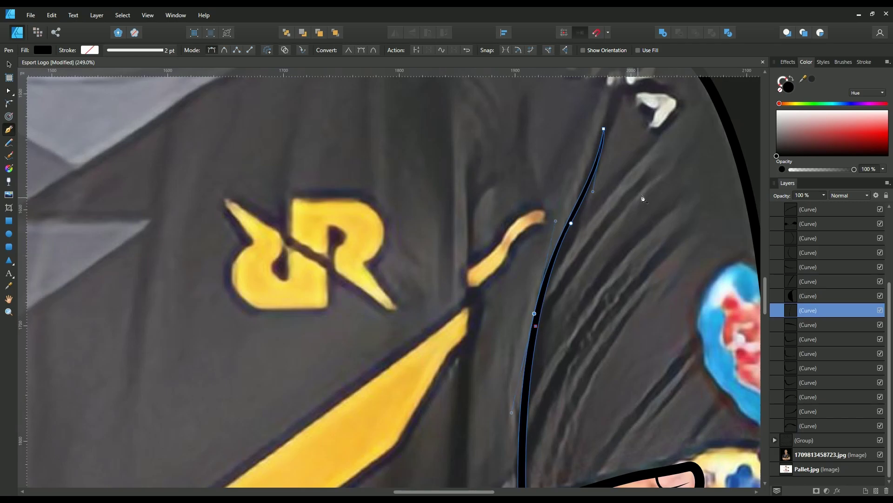
Step: Draw a second curved black crease near the shoulder
left_click(644, 160)
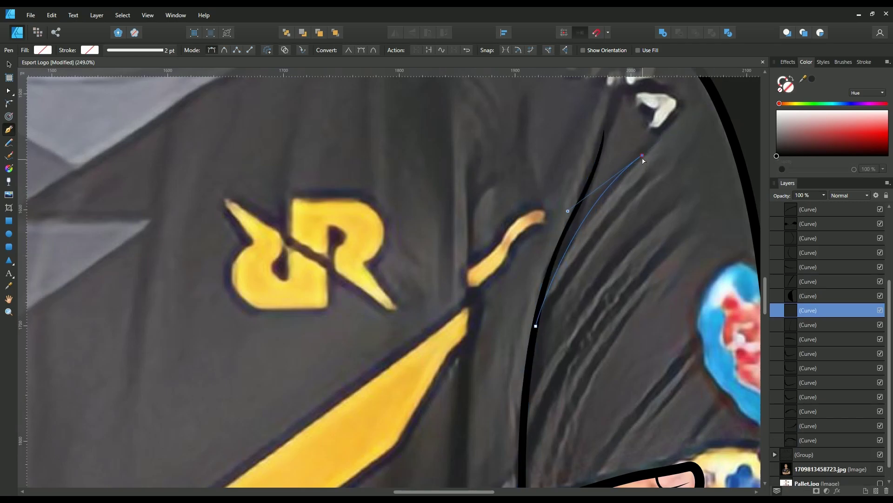
left_click_drag(588, 215, 494, 394)
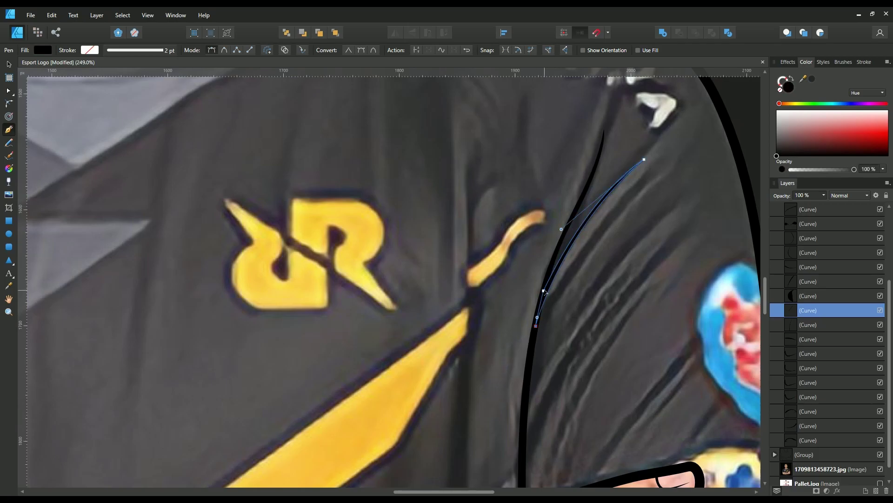
left_click(544, 284)
scroll(568, 246, "down", 4)
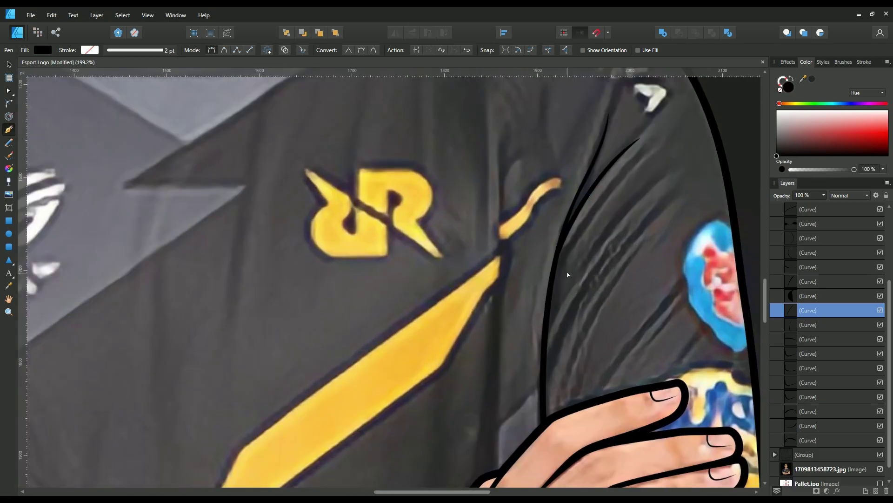
key("Escape")
left_click(595, 253)
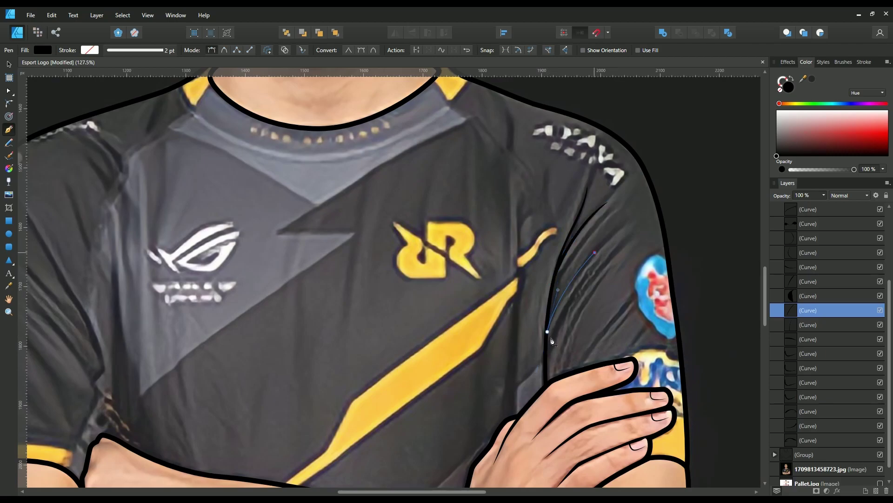
Step: Add a closed black crease above the fingers
left_click(547, 331)
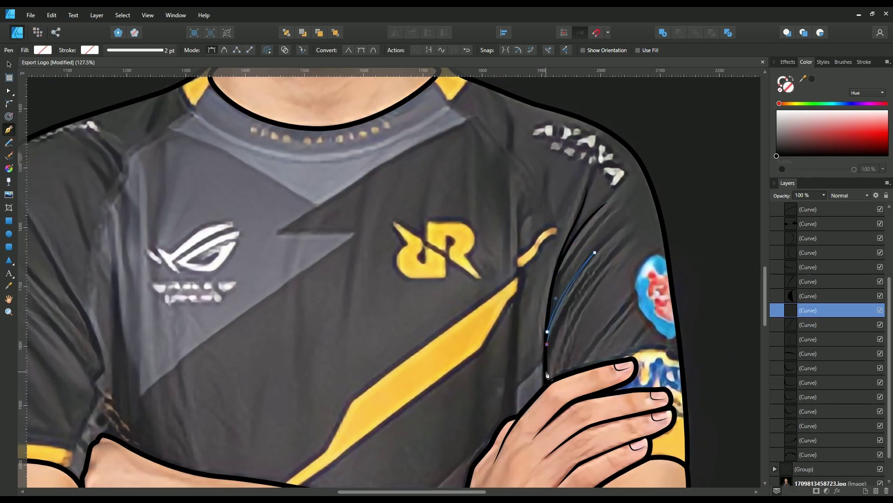
left_click(547, 370)
scroll(549, 389, "up", 4)
left_click(551, 280)
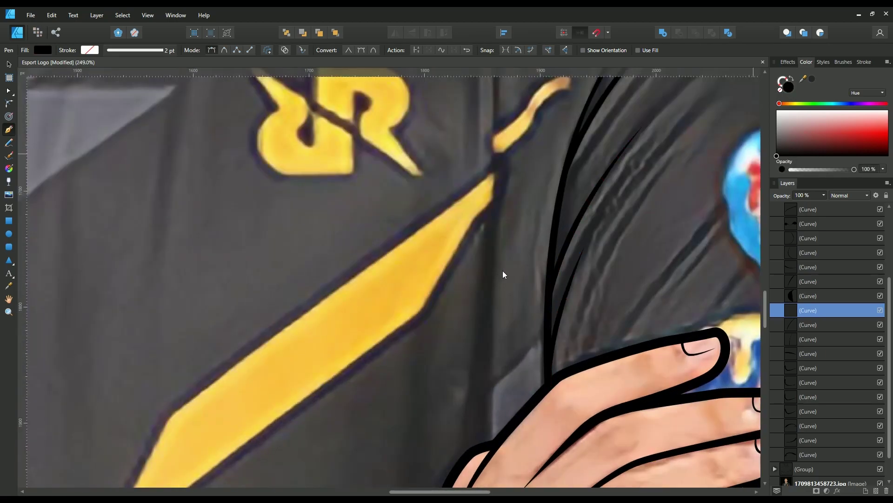
scroll(503, 275, "down", 4)
scroll(591, 321, "up", 3)
Step: Add another curved black crease above the fingers
left_click(623, 230)
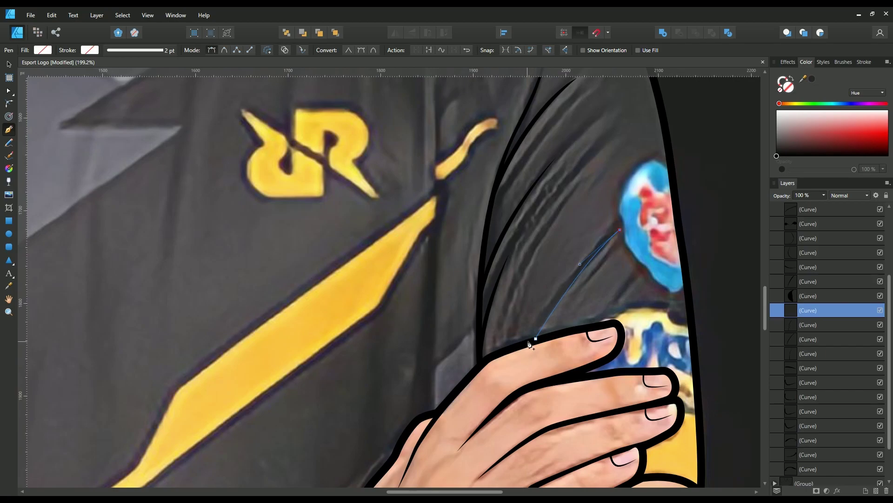
left_click_drag(530, 341, 486, 423)
left_click(821, 135)
left_click(507, 312)
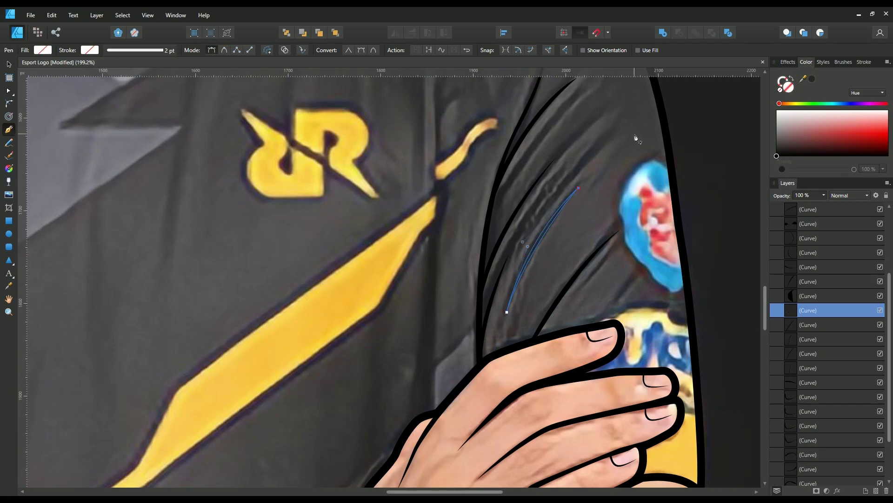
key("ctrl+0")
scroll(396, 311, "up", 5)
Step: Draw a closed black crease above the left forearm
scroll(396, 311, "up", 2)
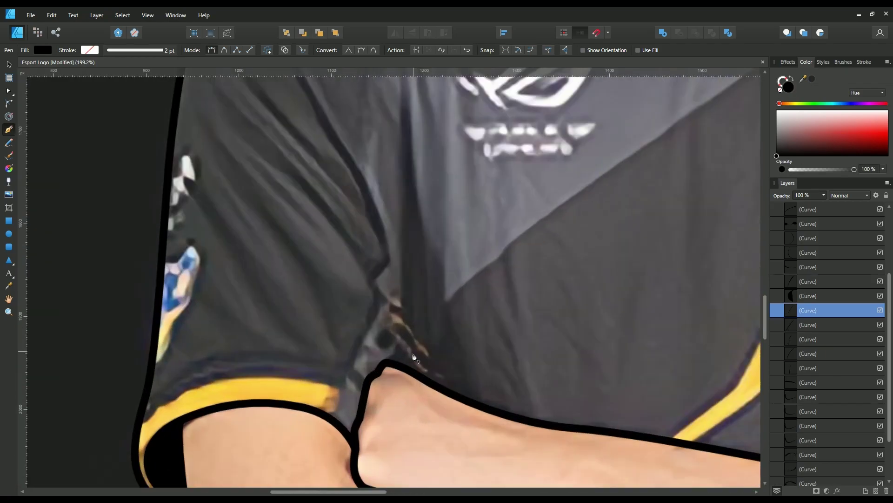
scroll(408, 366, "down", 4)
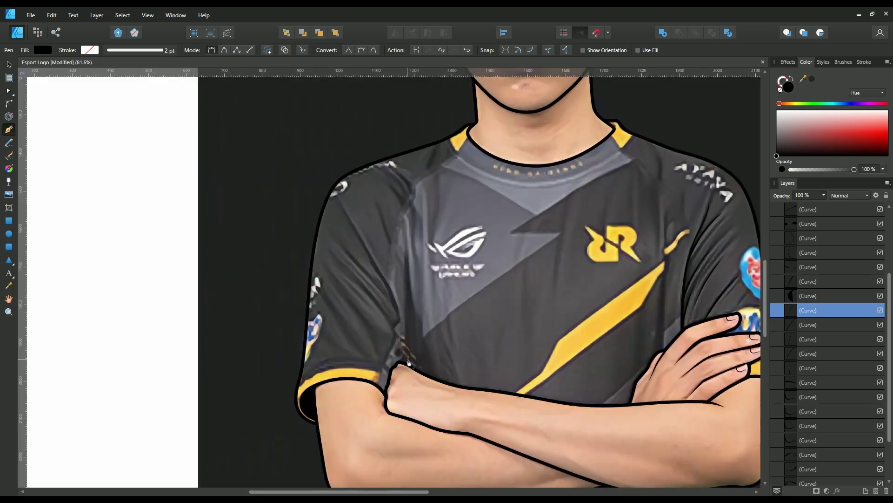
scroll(431, 389, "up", 2)
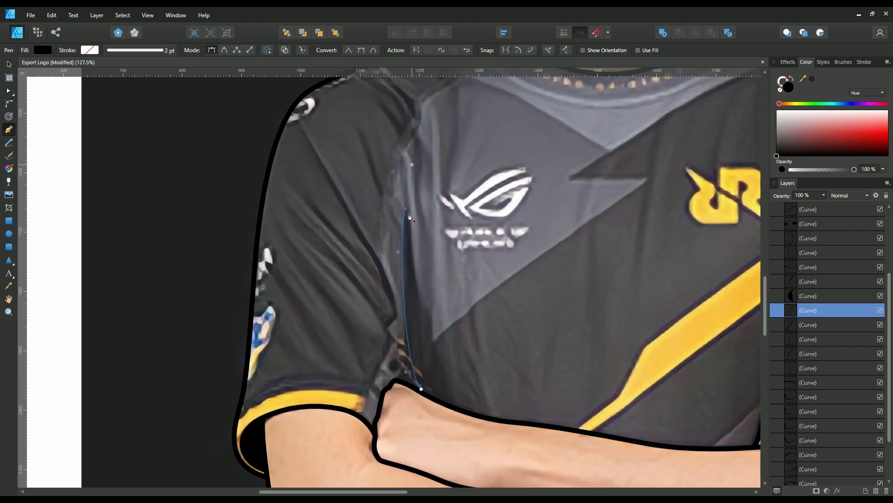
left_click(408, 199)
left_click(410, 383)
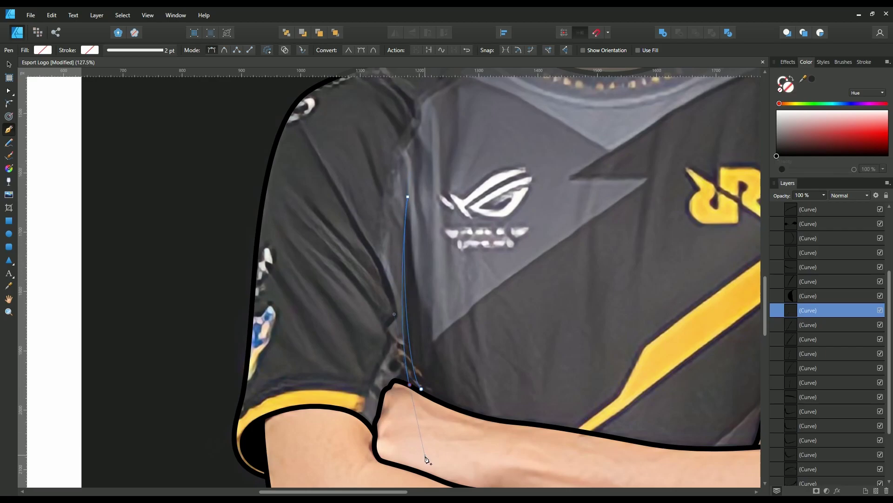
left_click(410, 386)
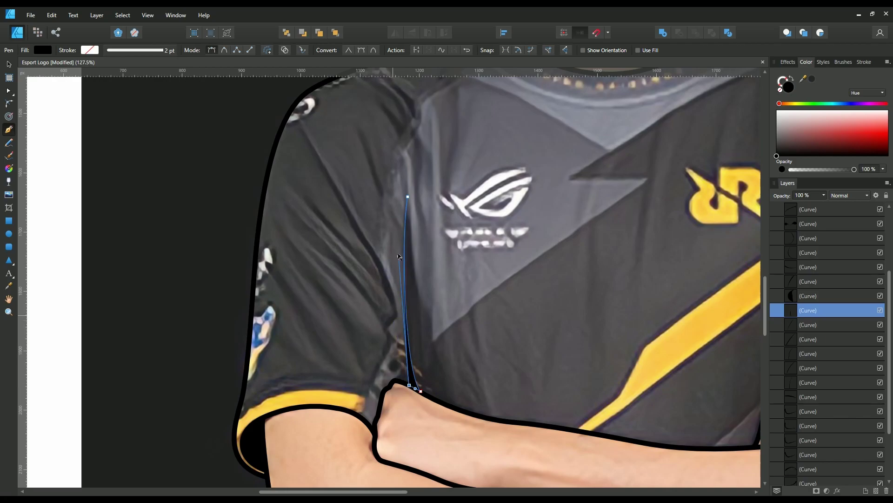
Step: Draw a curved sleeve fold one layer lower, running down to the forearm
left_click(856, 325)
left_click_drag(404, 315, 385, 261)
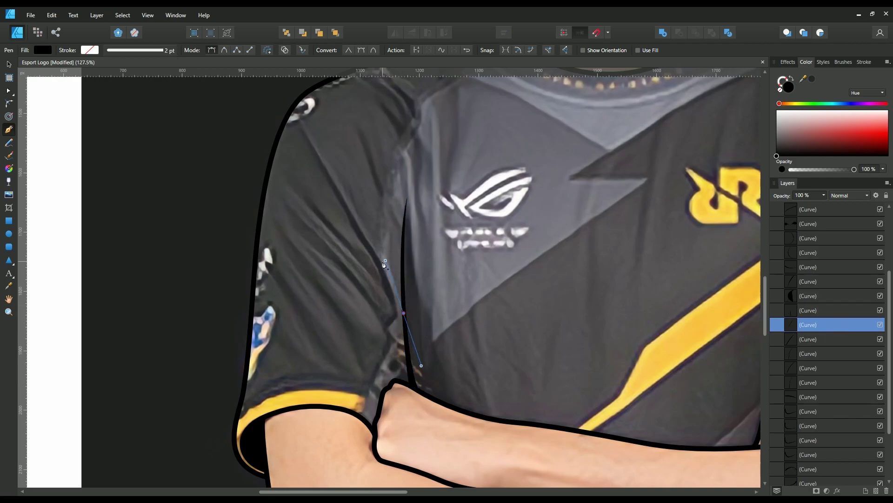
left_click_drag(404, 313, 408, 339)
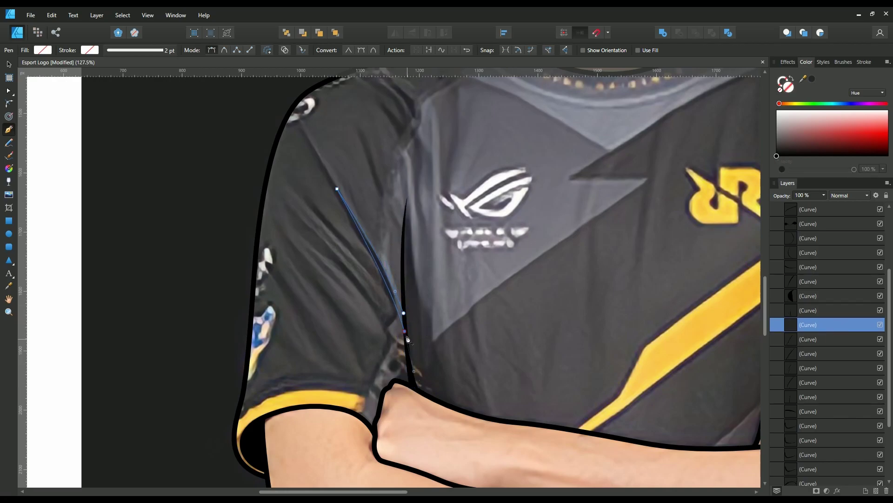
left_click(334, 254)
left_click(411, 375)
key("Escape")
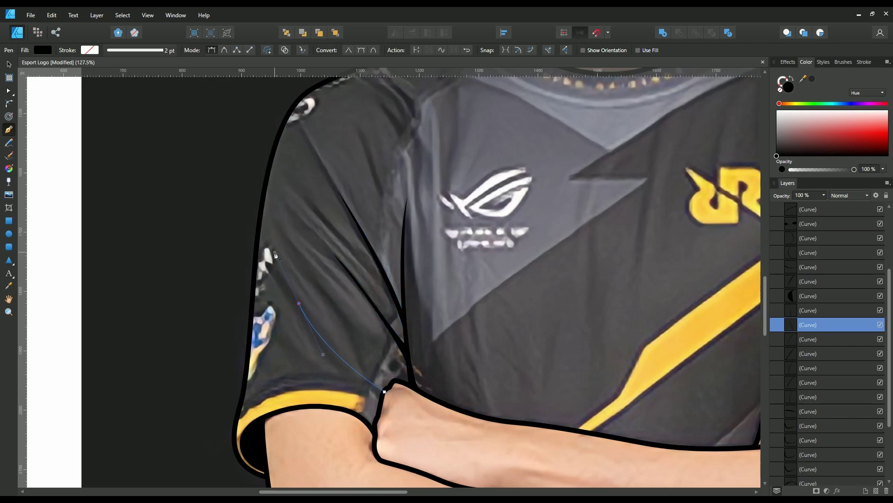
Step: Continue the sleeve fold from the forearm up the sleeve and reshape its bends
left_click(385, 391)
left_click(299, 304)
left_click(382, 396)
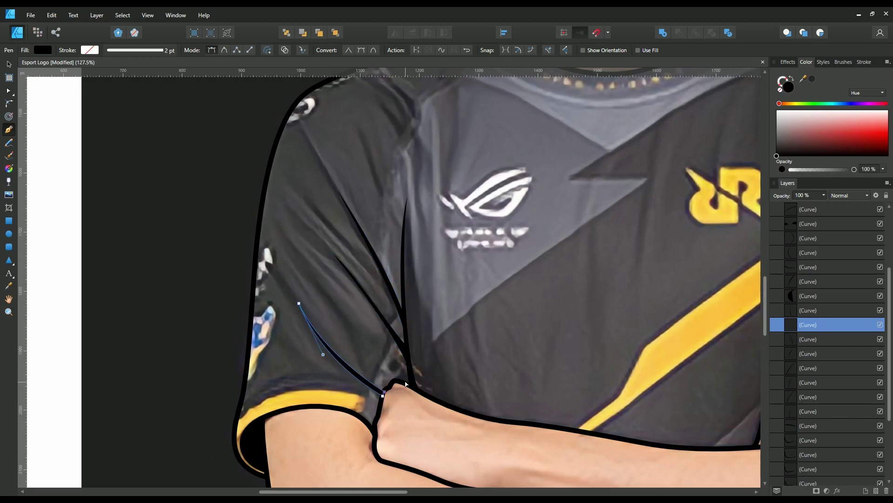
scroll(403, 383, "up", 3)
left_click_drag(271, 352, 277, 369)
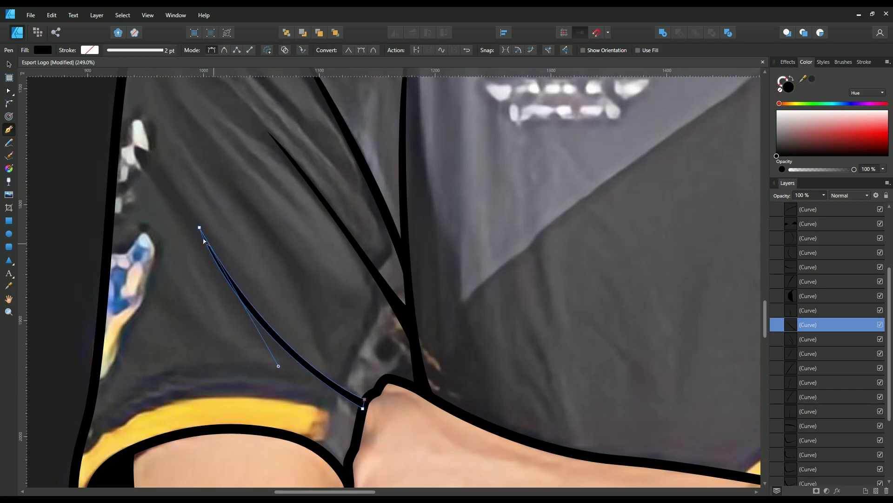
left_click_drag(199, 227, 198, 231)
key("ctrl+0")
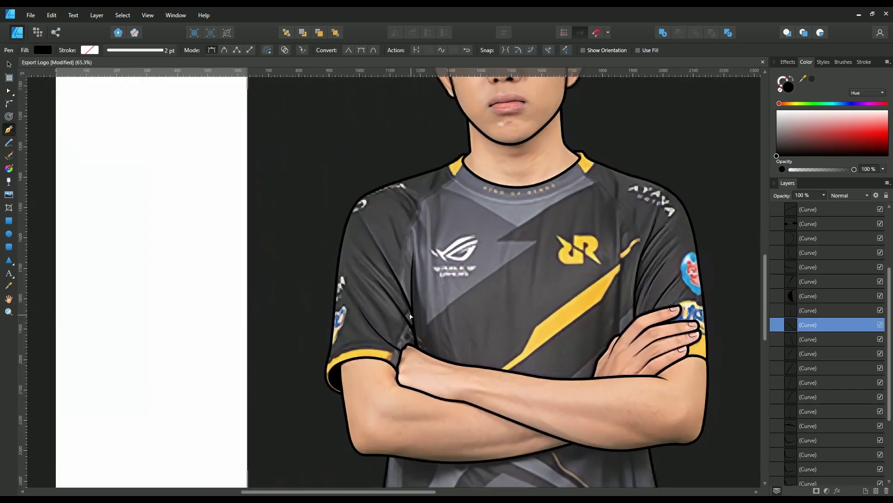
Step: Draw a thin curved crease from below the yellow stripe down to the hand
scroll(457, 282, "up", 5)
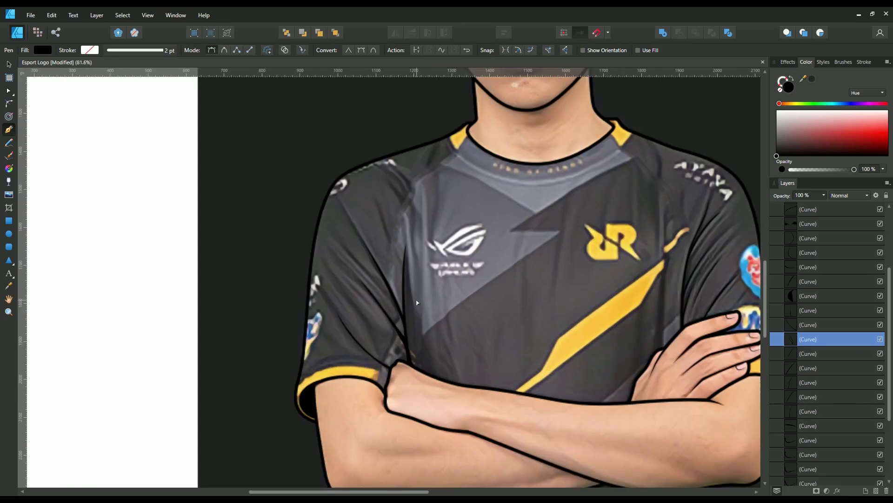
scroll(465, 317, "down", 2)
scroll(492, 378, "up", 4)
left_click(493, 236)
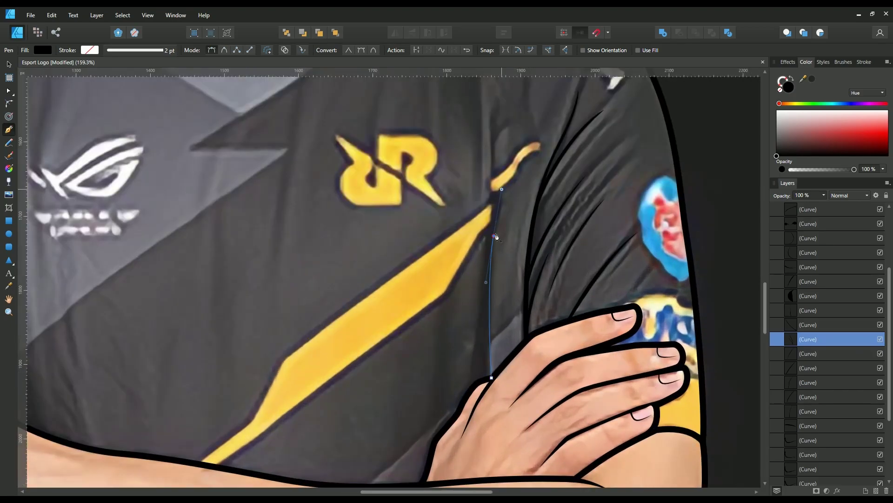
left_click_drag(491, 378, 495, 453)
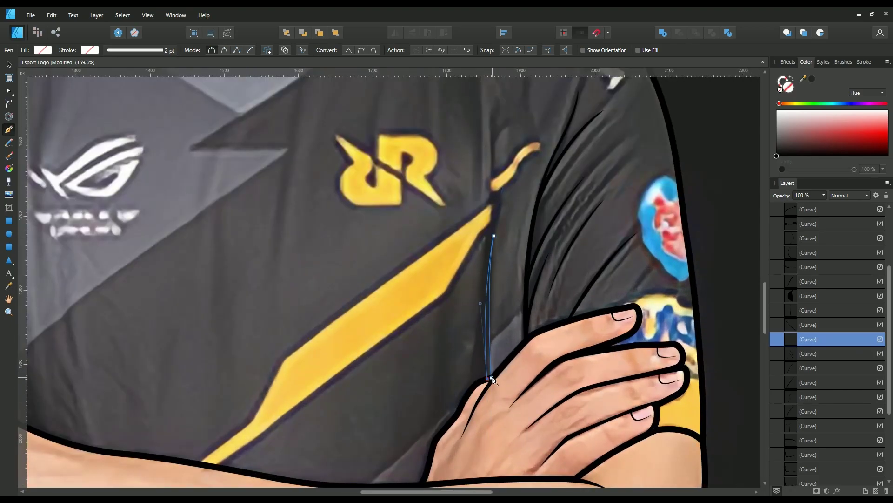
scroll(489, 302, "down", 3)
scroll(489, 303, "down", 4)
Step: Hide and reshow the photo layer to check the line art against it
scroll(846, 381, "down", 5)
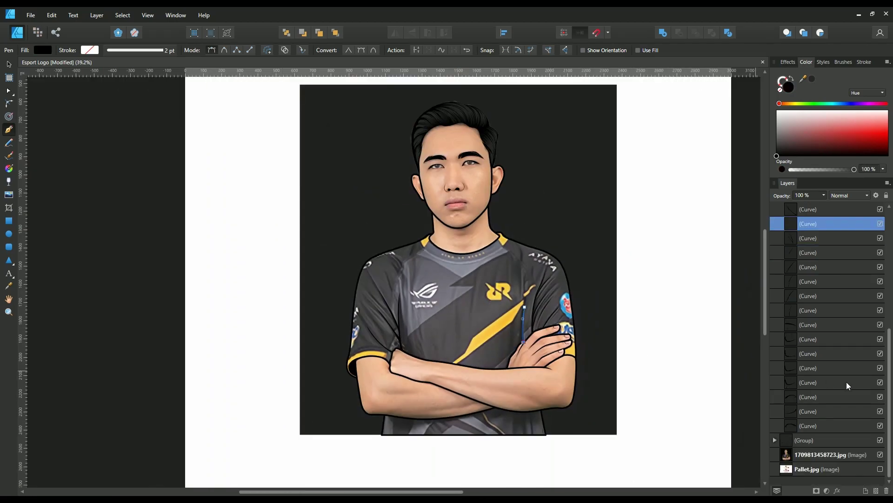
left_click(828, 454)
left_click(880, 454)
left_click(880, 455)
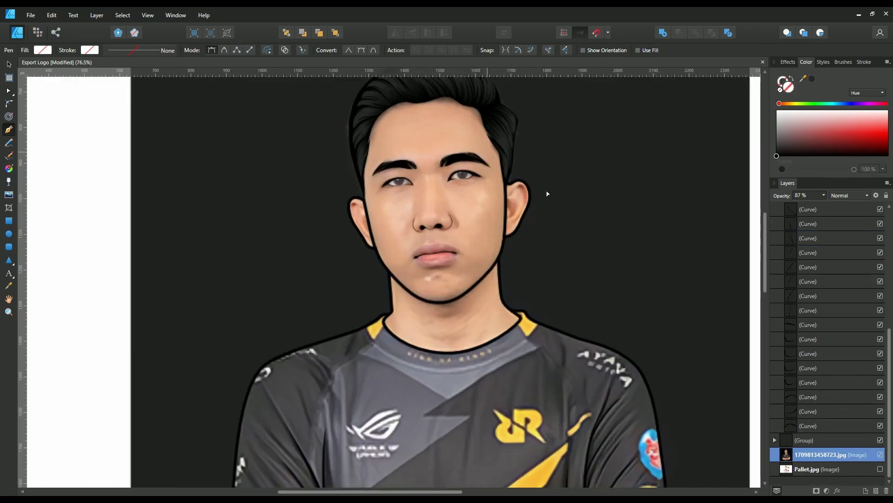
Step: Trace an inner-ear path along the right ear's fold and fill it black
scroll(465, 233, "up", 5)
scroll(465, 302, "up", 2)
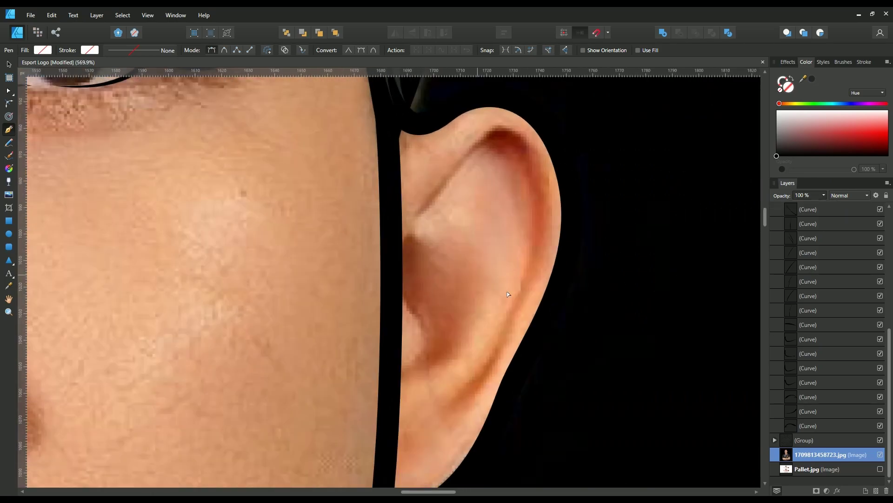
left_click(448, 270)
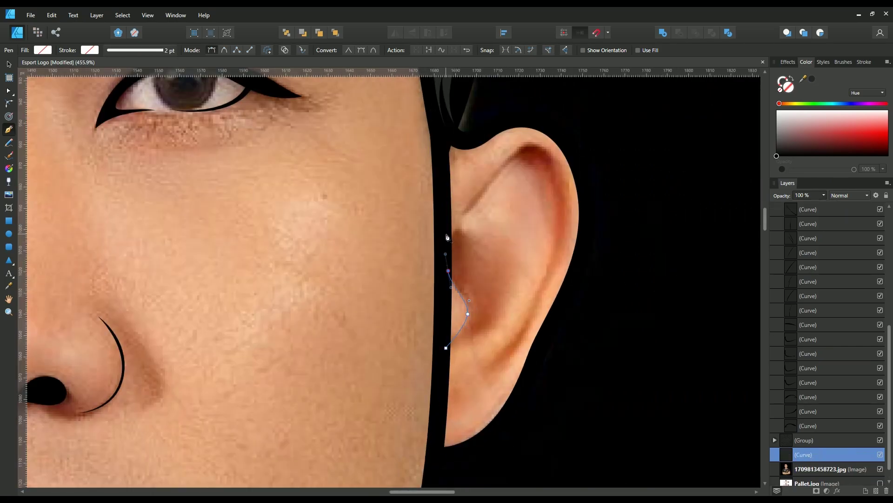
left_click_drag(446, 234, 450, 223)
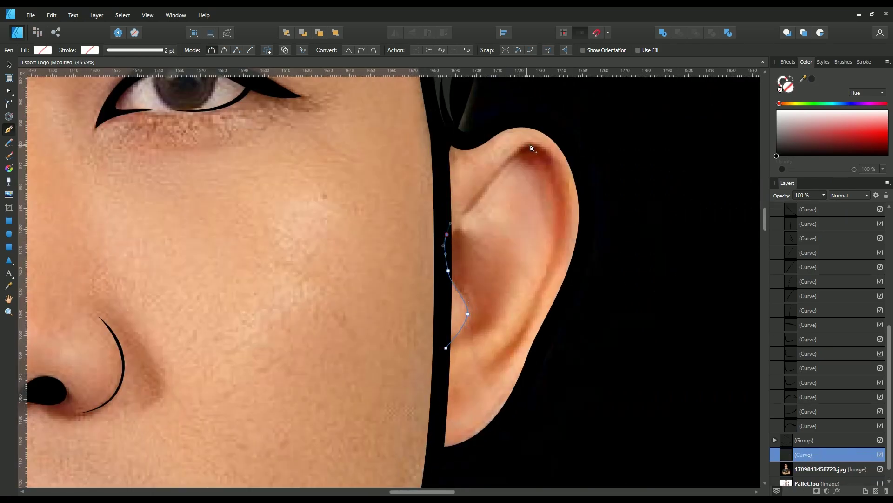
left_click(516, 348)
left_click_drag(553, 259, 555, 258)
left_click(780, 147)
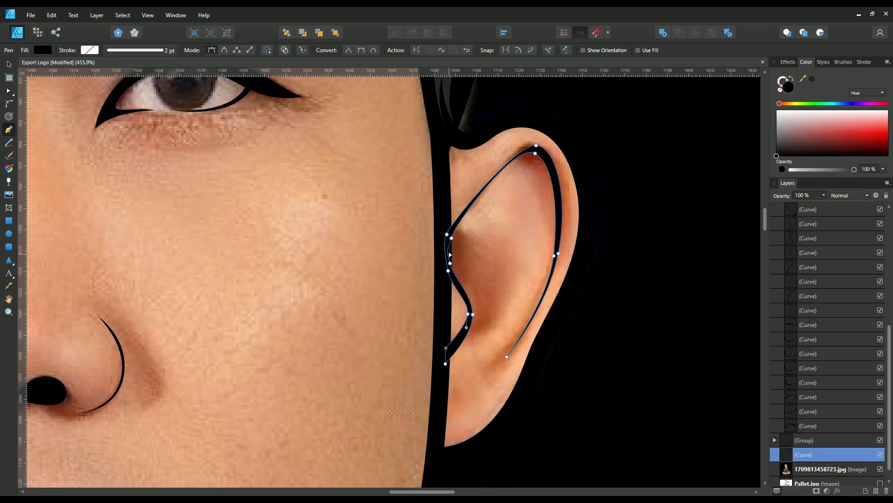
Step: Nudge the right inner-ear path's top node to refine its curve
left_click(449, 245)
left_click(535, 154)
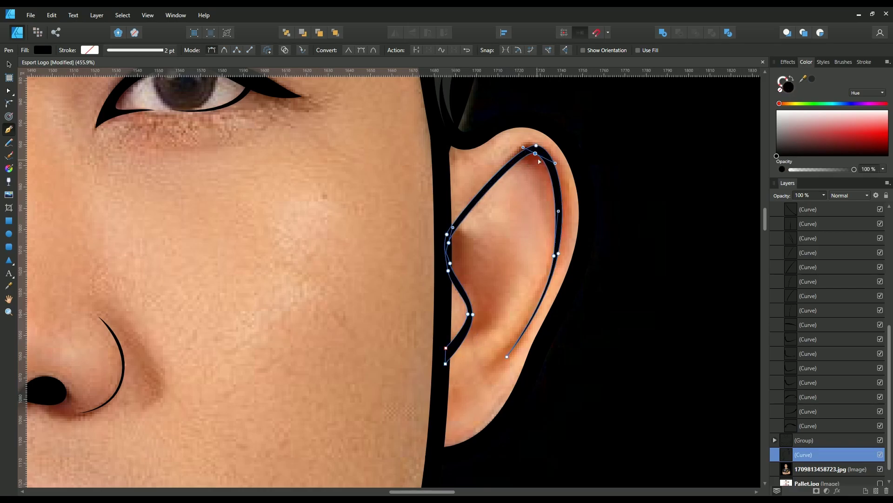
left_click_drag(539, 160, 541, 163)
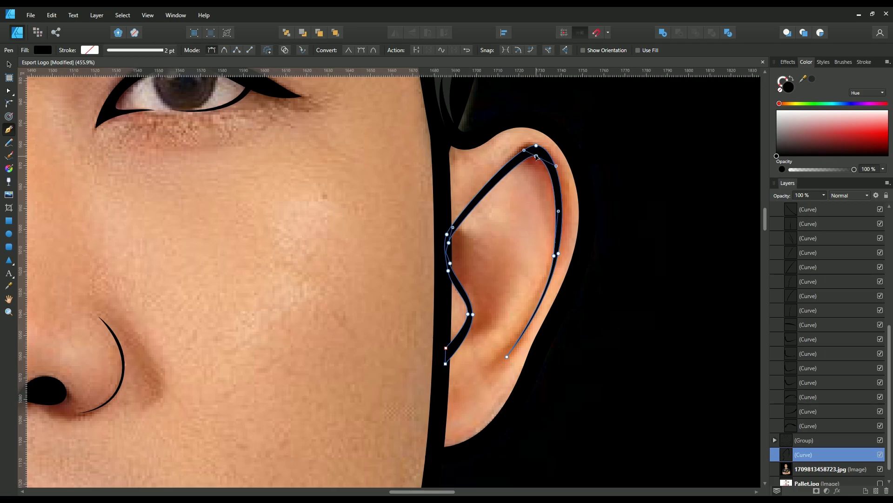
scroll(538, 200, "down", 3)
scroll(539, 200, "up", 2)
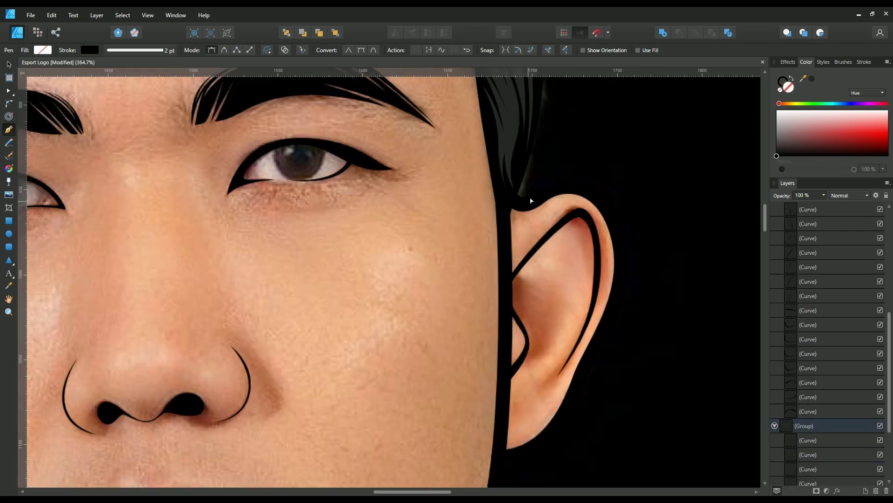
Step: Select other face curve layers and collapse the expanded curve group
left_click(505, 181)
scroll(508, 181, "down", 3)
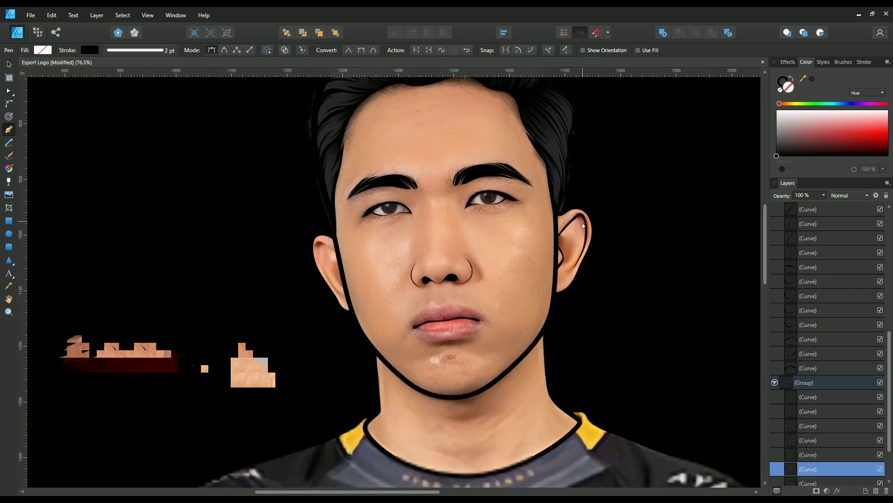
scroll(558, 233, "up", 2)
left_click(808, 353)
left_click(775, 382)
scroll(372, 213, "up", 1)
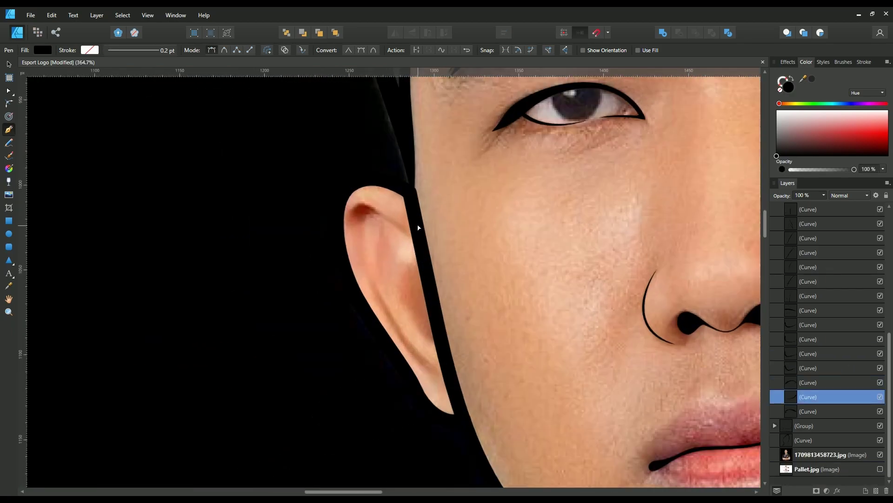
Step: Trace a closed black-filled inner-ear shape on the left ear
left_click(351, 201)
left_click(368, 283)
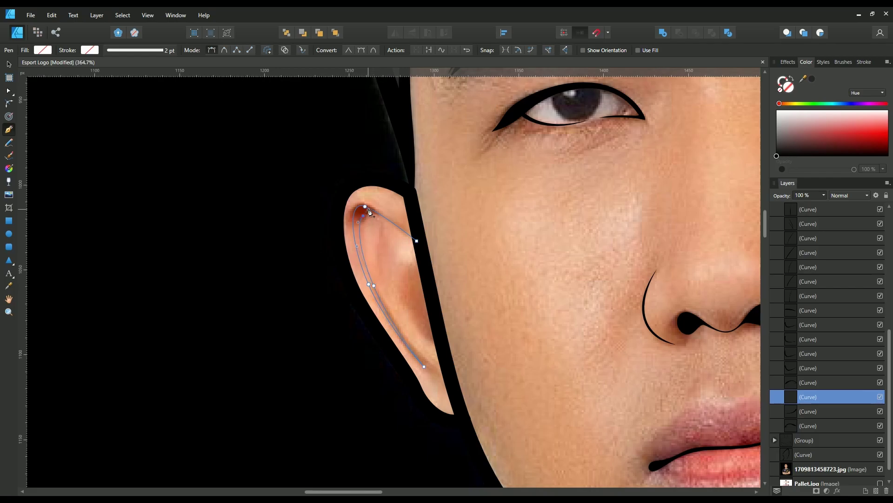
left_click(417, 242)
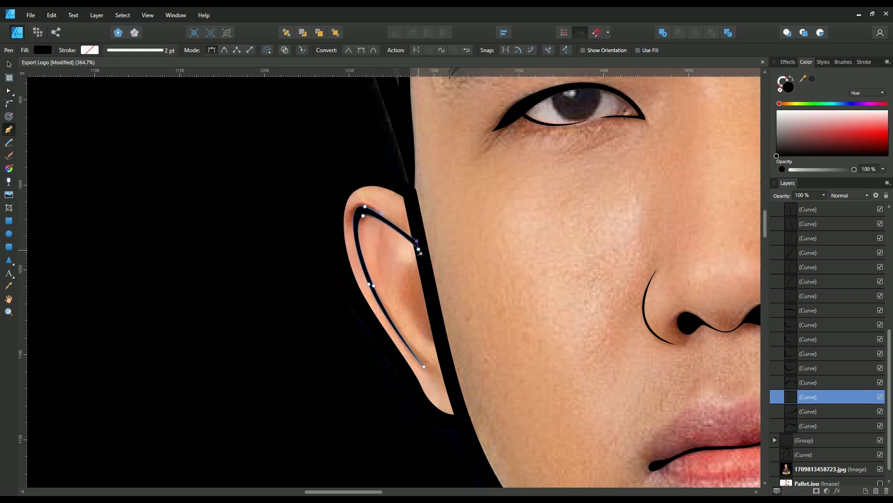
scroll(398, 305, "down", 10)
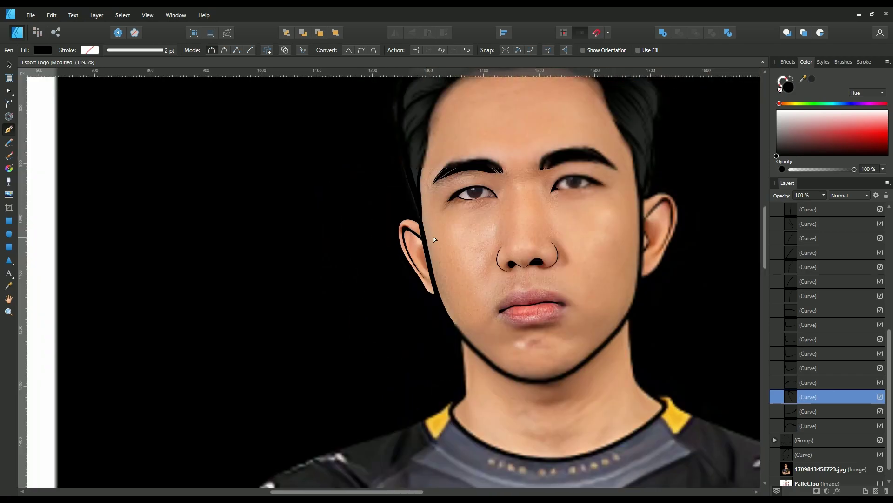
scroll(791, 261, "up", 3)
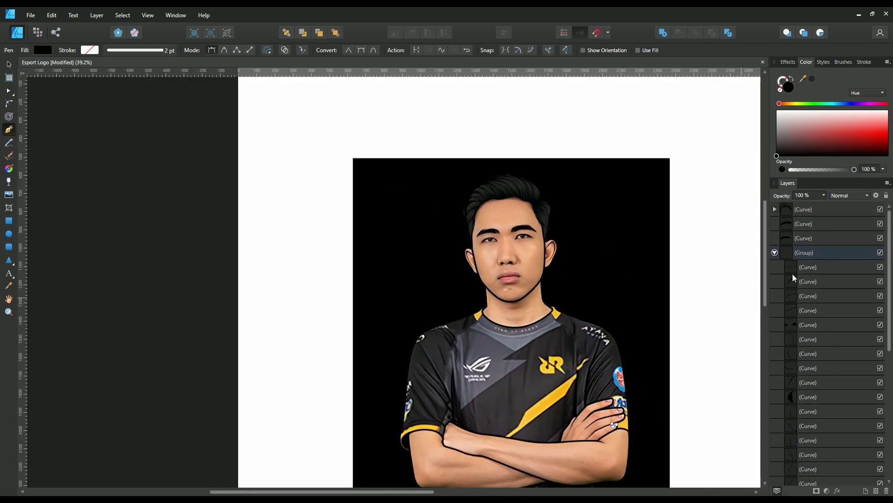
Step: Review the line art with the photo hidden, then move the loose curve into the group above
left_click(774, 252)
left_click(828, 296)
left_click(880, 296)
scroll(522, 174, "down", 2)
scroll(521, 173, "up", 3)
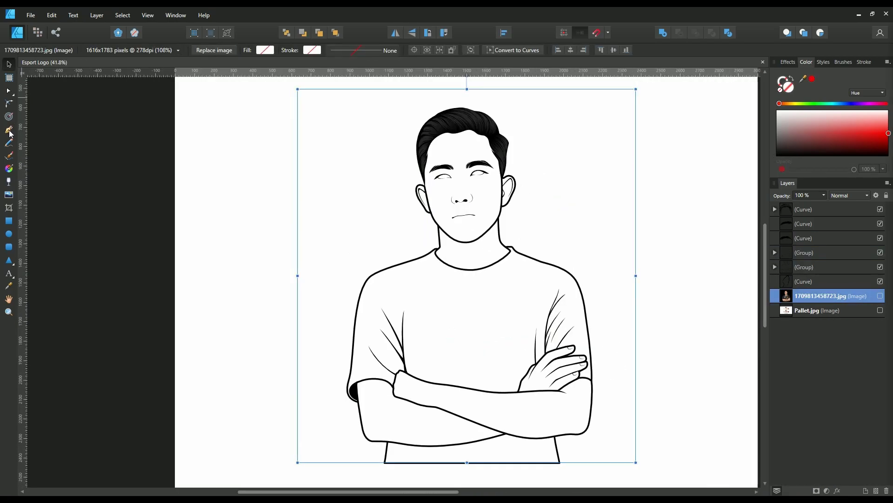
left_click(880, 295)
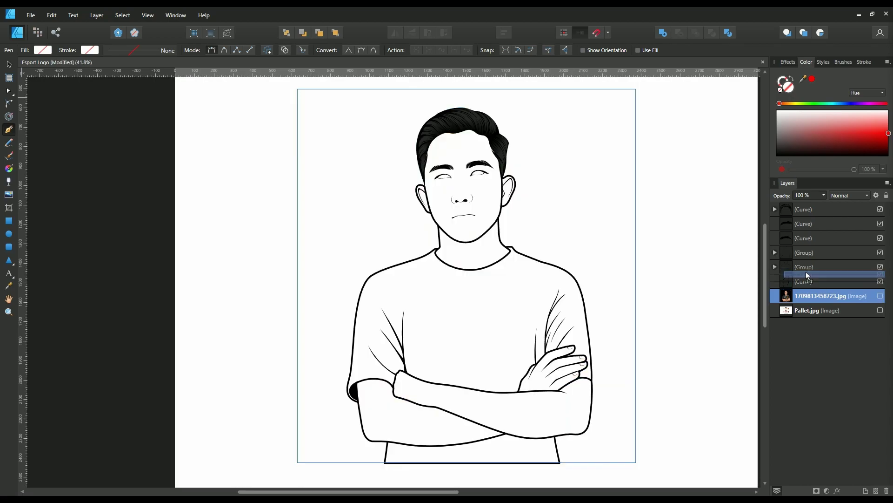
left_click_drag(806, 281, 811, 256)
Step: Trace a closed eye-white shape inside the right eye's outline and fill it white
scroll(766, 271, "up", 4)
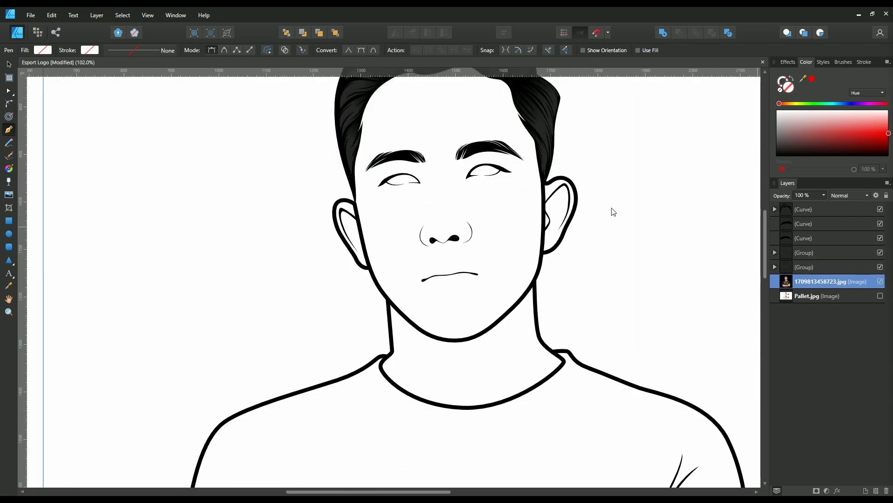
scroll(558, 187, "up", 4)
scroll(594, 198, "up", 5)
scroll(488, 241, "up", 1)
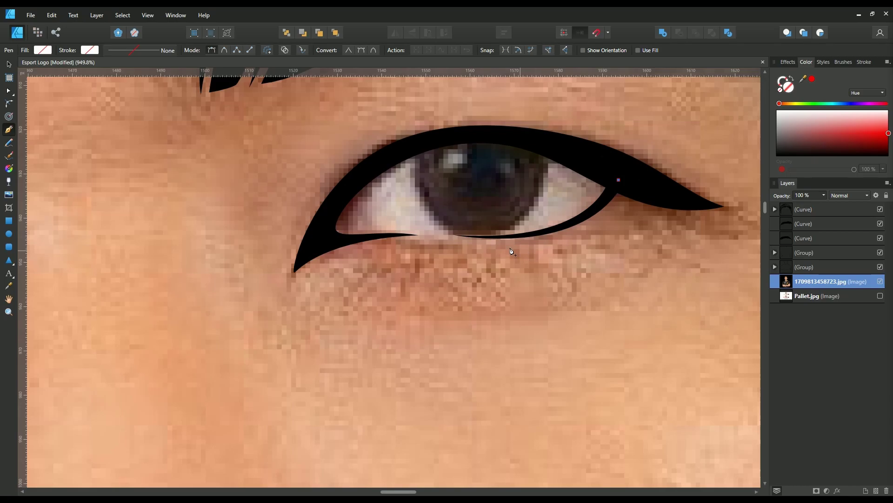
left_click_drag(494, 236, 388, 239)
left_click_drag(318, 247, 303, 259)
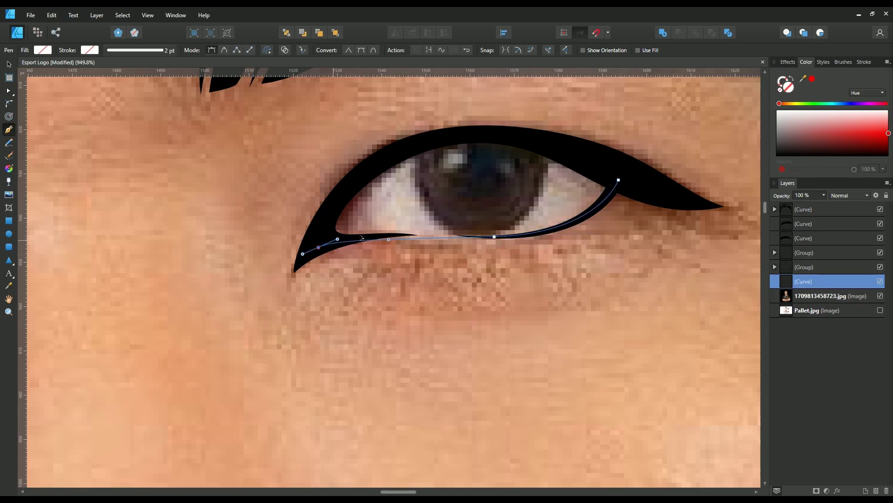
left_click_drag(448, 137, 554, 124)
left_click(618, 179)
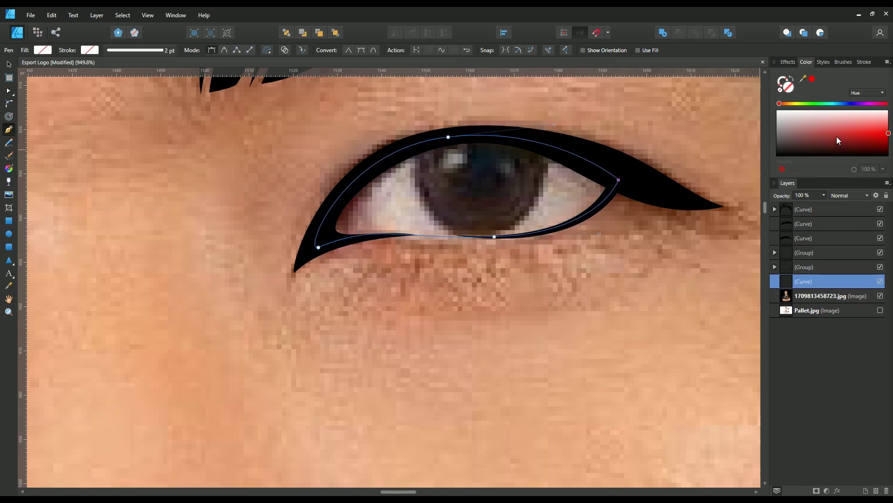
left_click_drag(836, 140, 775, 109)
Step: Draw a black iris circle nested inside the eye-white shape, sized and nudged to fit
key("m")
left_click(879, 281)
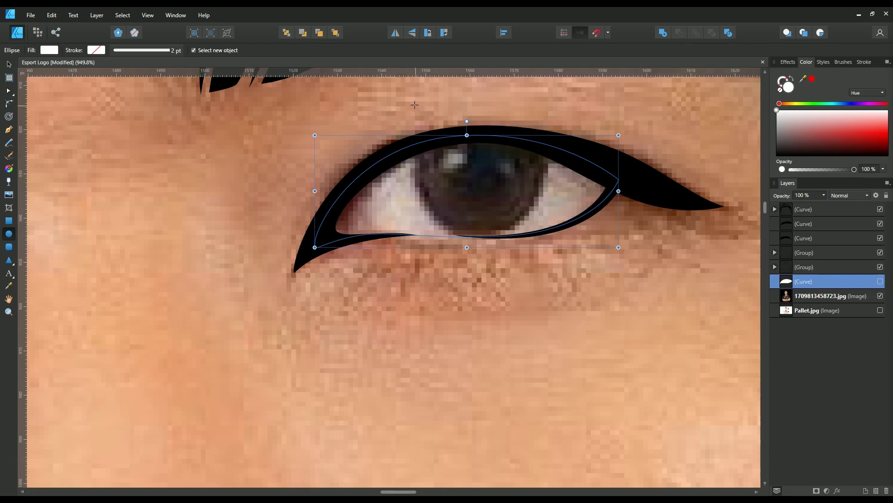
left_click_drag(412, 101, 549, 237)
left_click_drag(814, 138, 777, 155)
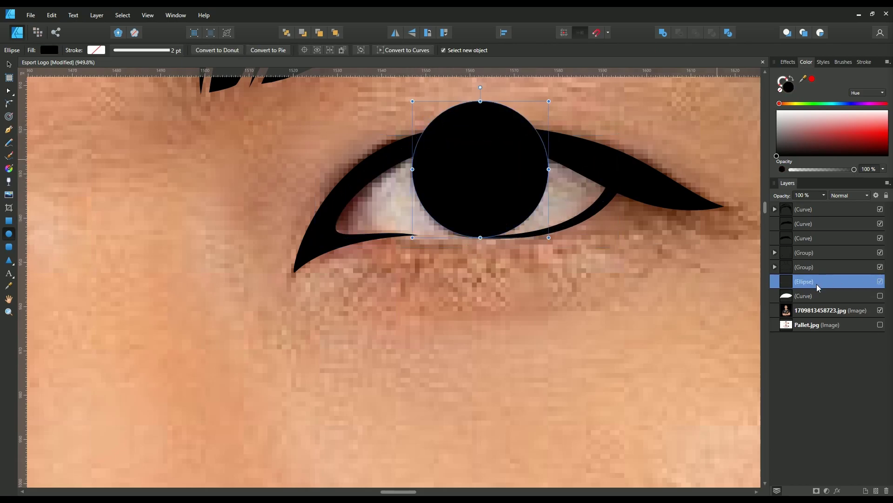
left_click_drag(817, 282, 816, 296)
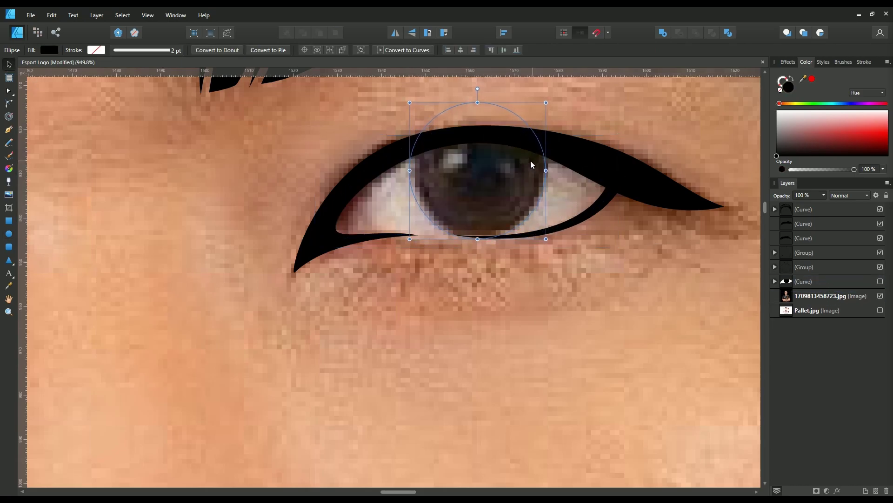
left_click_drag(412, 238, 411, 242)
key("Up")
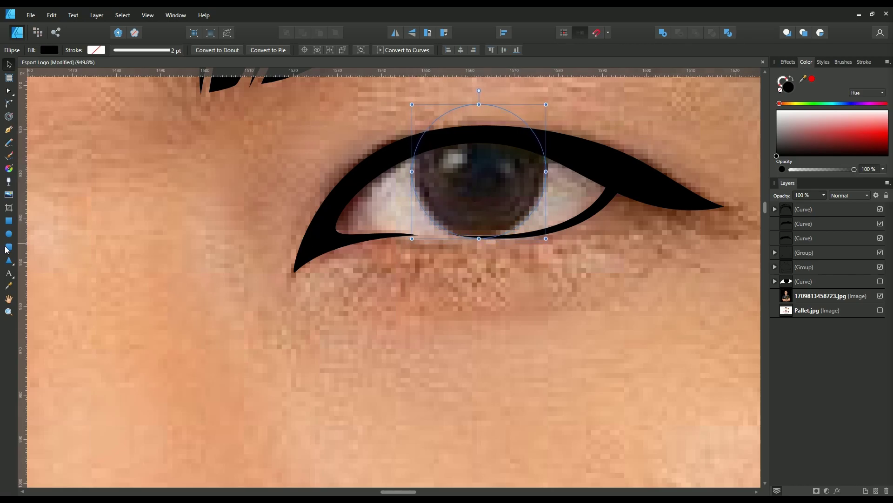
Step: Add a small white highlight ellipse on the iris and reshow the eye-white
key("m")
left_click_drag(439, 154, 467, 183)
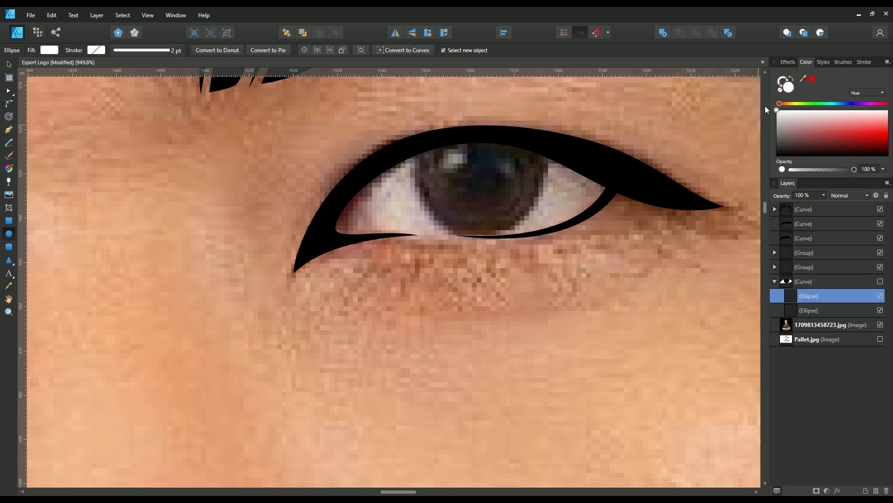
left_click(776, 110)
left_click(881, 281)
Step: Trace a curved shape in the eye's inner corner with the Pen tool
left_click(9, 135)
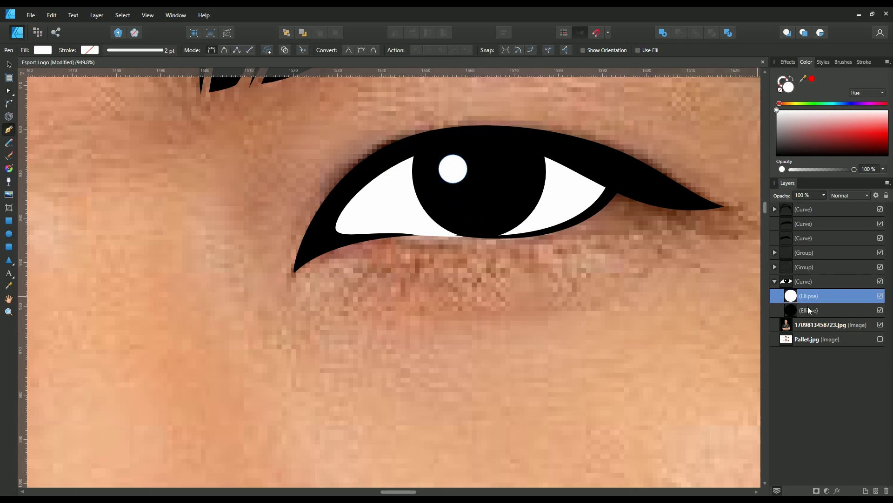
left_click(810, 310)
left_click(397, 245)
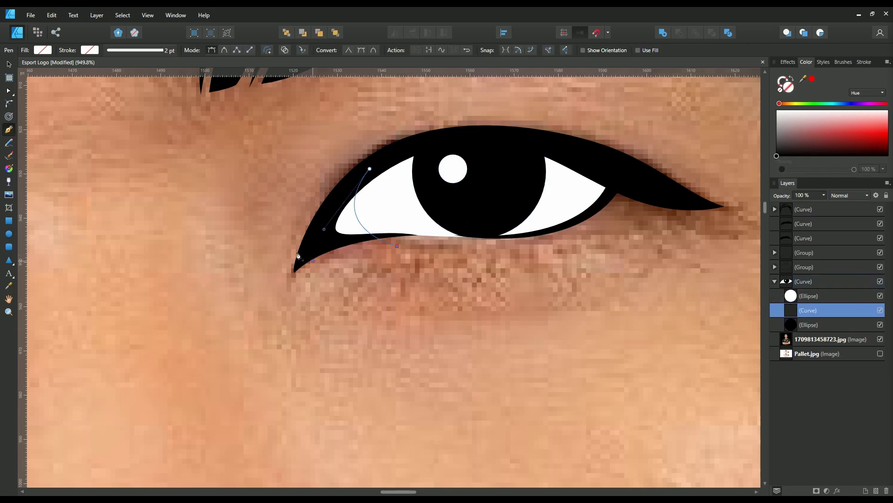
left_click_drag(312, 261, 282, 215)
left_click_drag(370, 169, 369, 92)
left_click(390, 252)
left_click(366, 173)
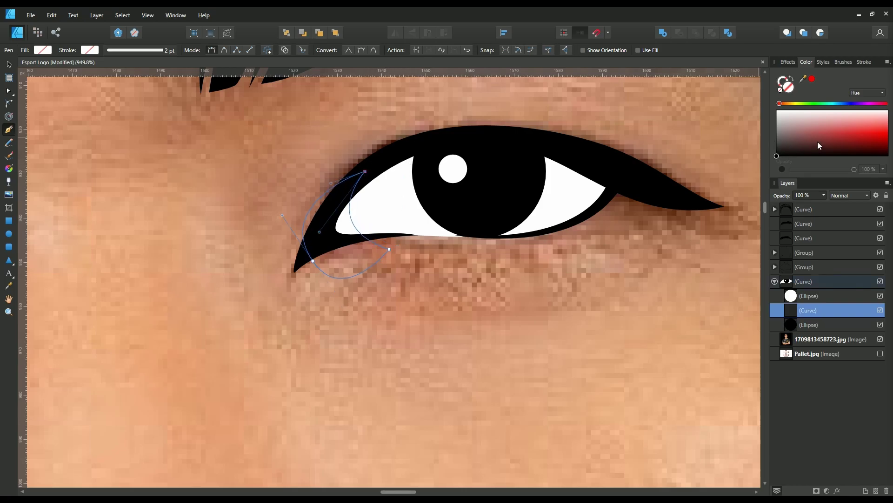
Step: Fill the corner shape red with a thin black outline
left_click(849, 134)
left_click(87, 50)
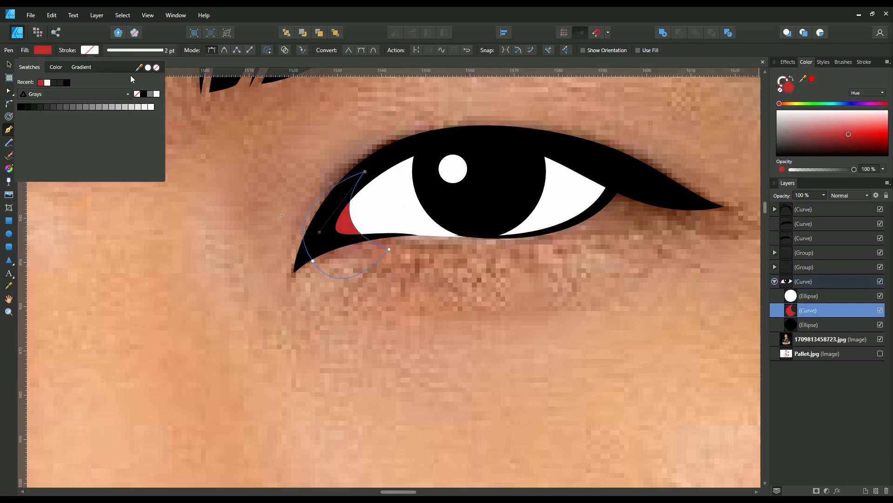
left_click(130, 74)
left_click(139, 51)
left_click_drag(122, 84, 114, 85)
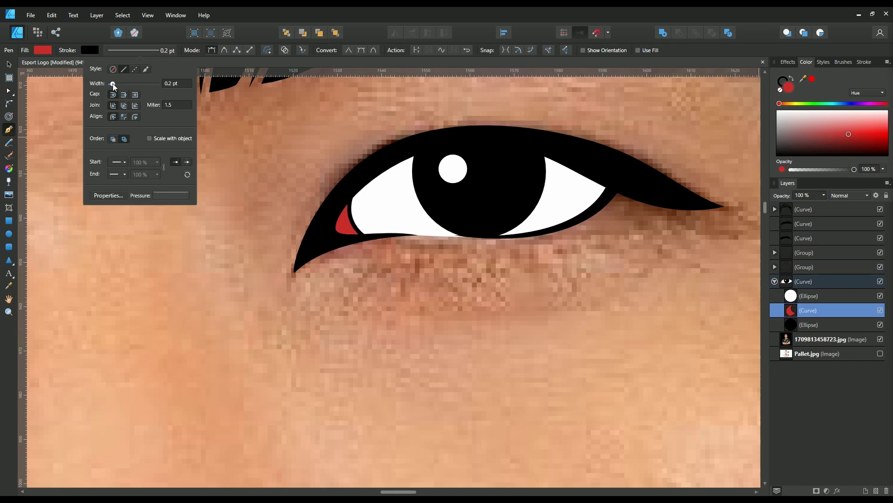
Step: Draw a closed shading loop around the eye above the pupil layer
left_click(786, 326)
left_click_drag(786, 332, 805, 317)
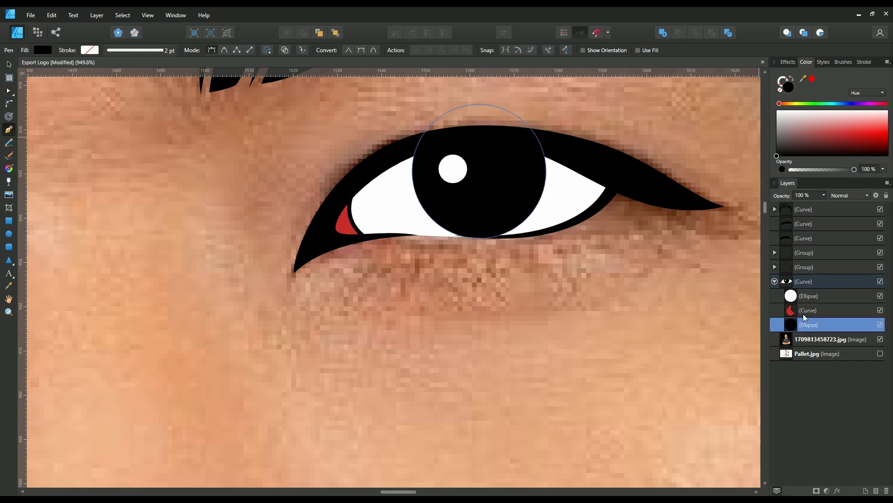
left_click(396, 234)
left_click_drag(480, 164, 601, 165)
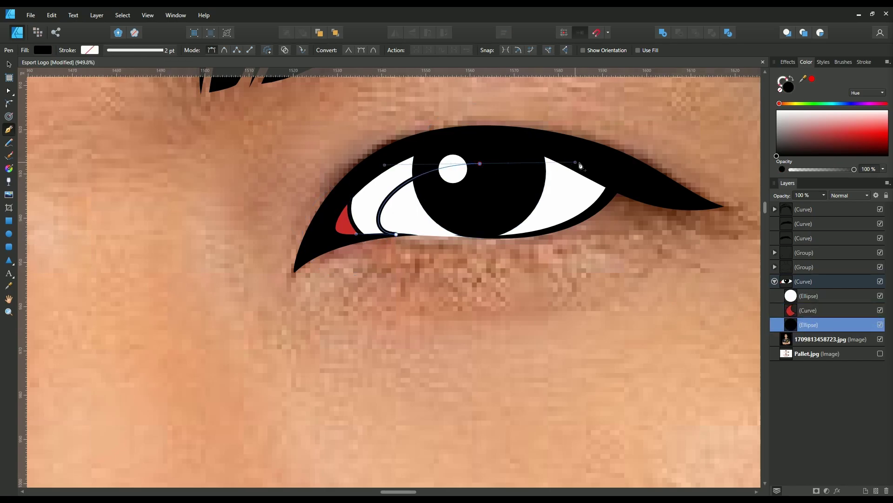
left_click_drag(536, 232, 491, 242)
left_click_drag(652, 199, 640, 149)
left_click_drag(463, 85, 410, 95)
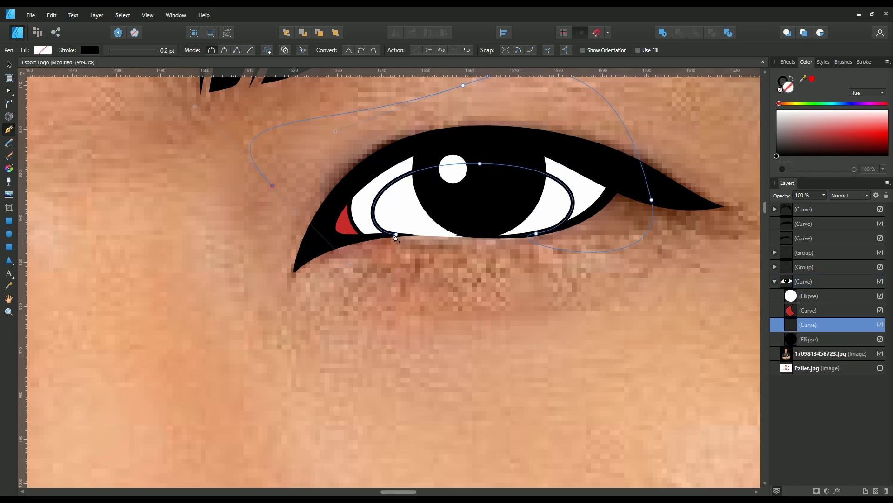
left_click(272, 185)
Step: Remove the loop's outline, fill it light grey and move it behind the pupil
left_click(43, 49)
left_click(158, 68)
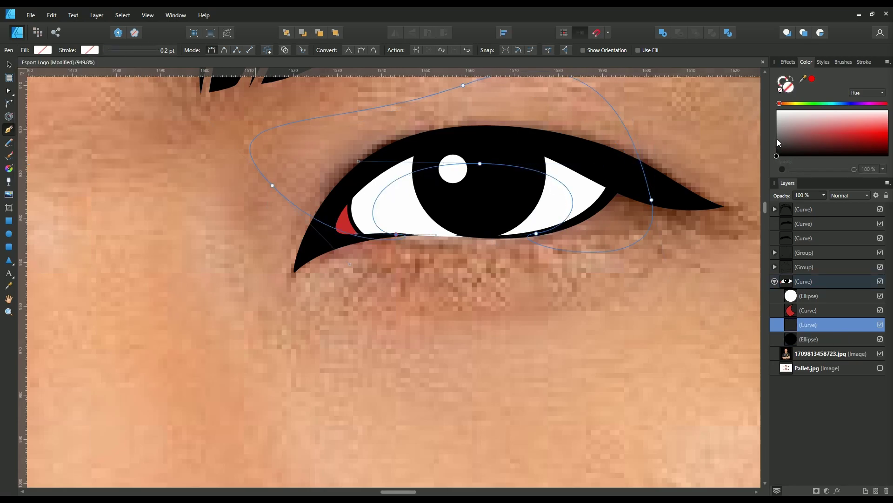
left_click_drag(777, 138, 776, 128)
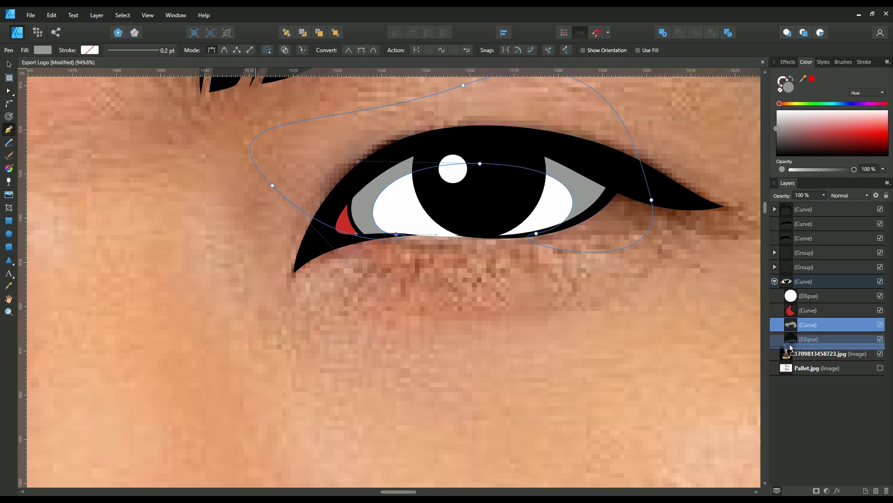
left_click_drag(810, 353, 810, 346)
left_click_drag(778, 127, 777, 126)
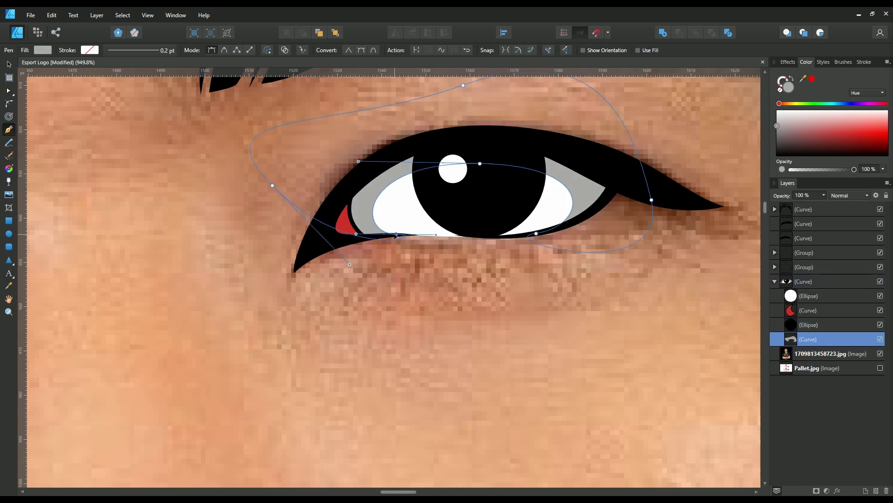
Step: Refine the grey shape's edges, then collapse the right eye's layer group
left_click_drag(375, 209, 424, 169)
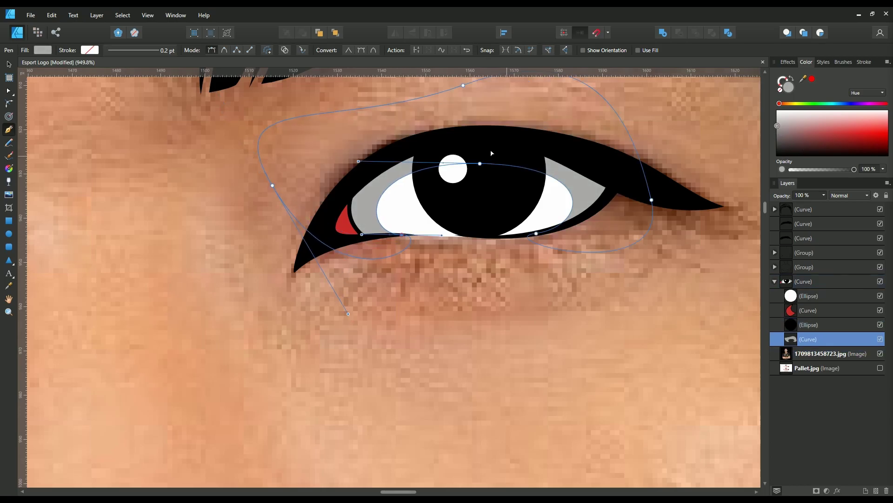
left_click_drag(480, 163, 479, 165)
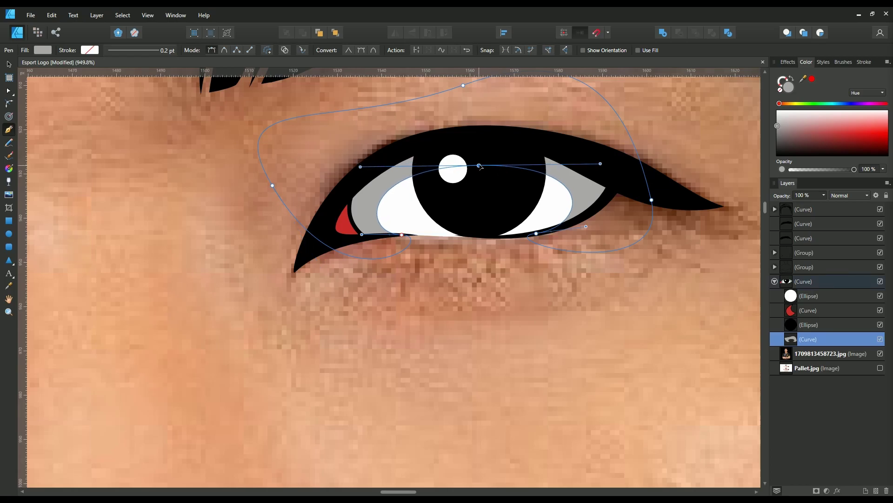
scroll(534, 236, "down", 5)
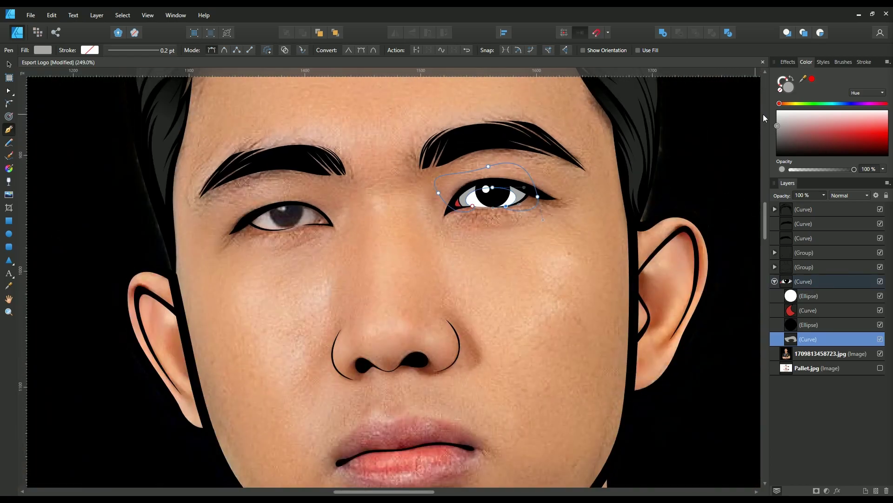
left_click_drag(777, 121, 775, 122)
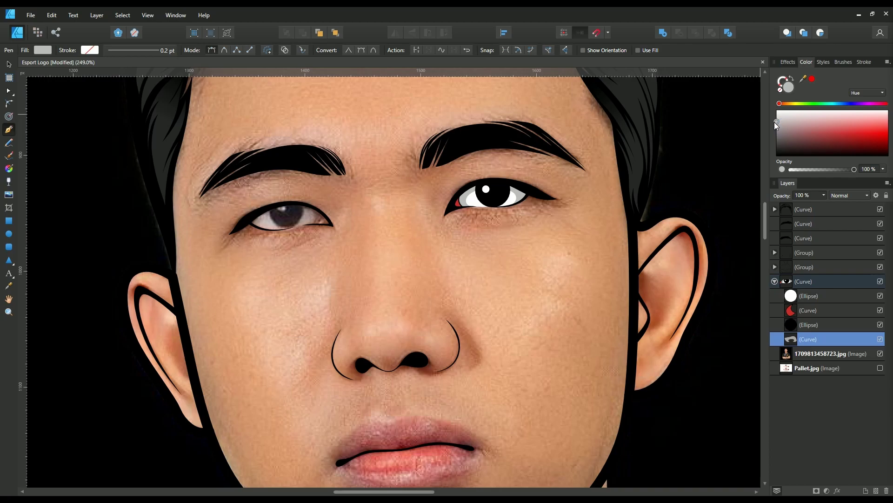
left_click(803, 281)
left_click(775, 281)
left_click(820, 295)
Step: Trace the left eye's lids into a closed shape and fill it white
scroll(238, 231, "up", 4)
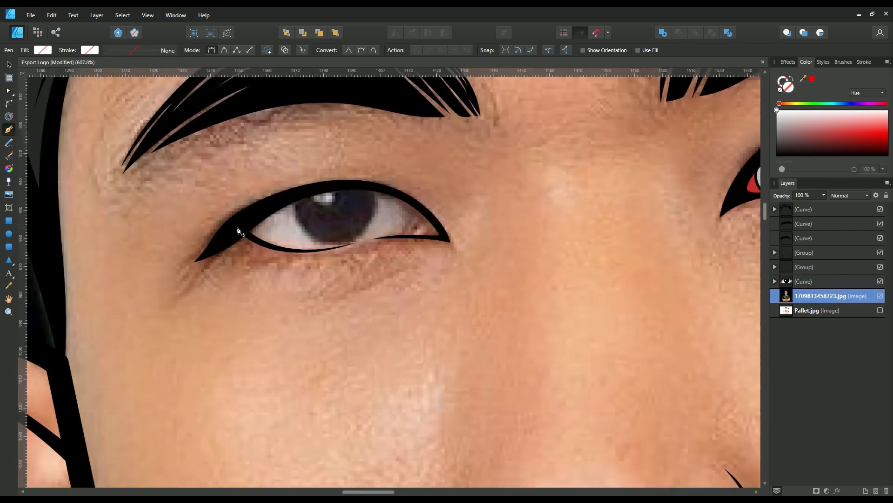
scroll(238, 231, "up", 2)
left_click(186, 207)
left_click(303, 245)
left_click(505, 227)
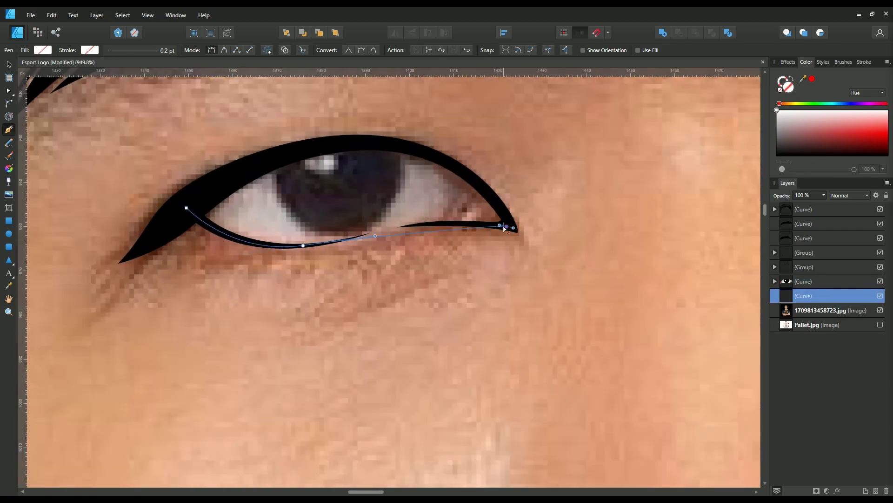
left_click_drag(419, 228, 412, 215)
left_click_drag(413, 148, 338, 126)
left_click(186, 207)
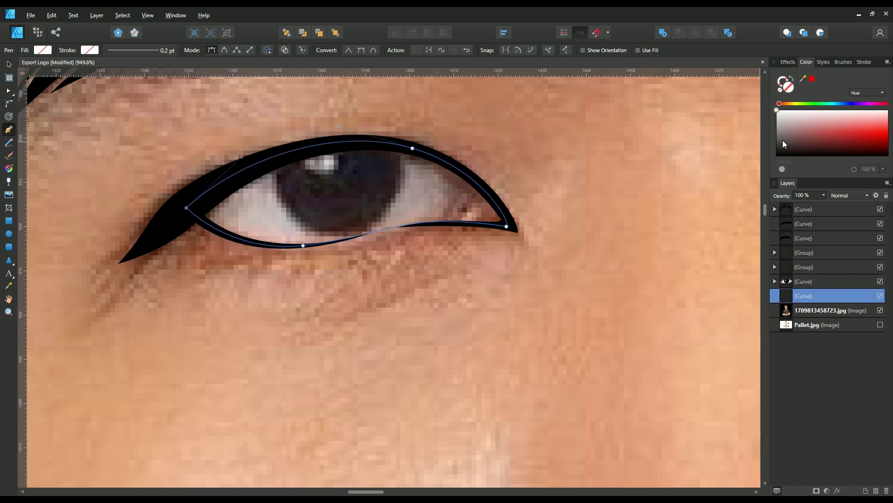
left_click(783, 140)
Step: Draw a black iris circle inside the left eye shape and fit it to the iris
left_click(9, 233)
left_click(880, 295)
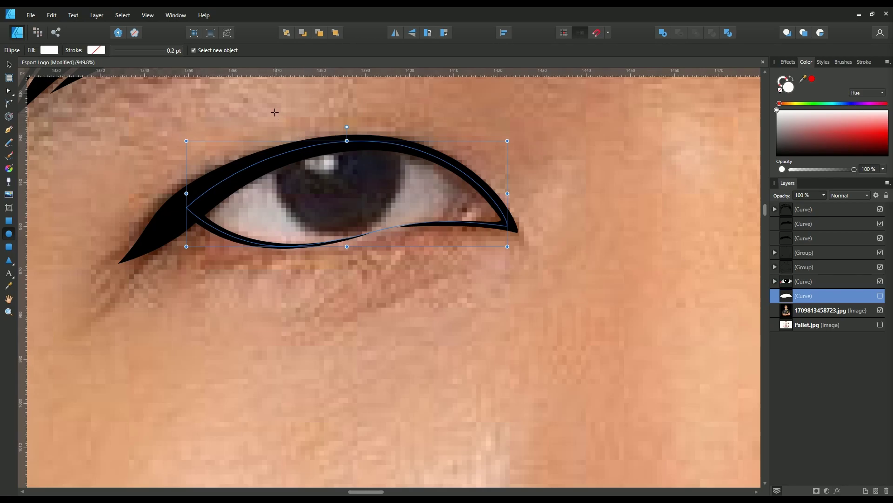
left_click_drag(274, 112, 404, 241)
left_click_drag(826, 312, 826, 311)
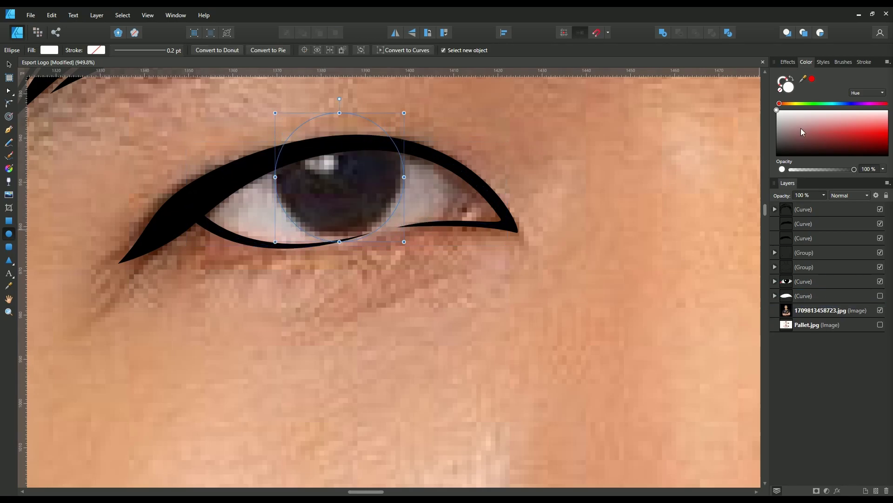
left_click_drag(800, 127, 777, 156)
key("v")
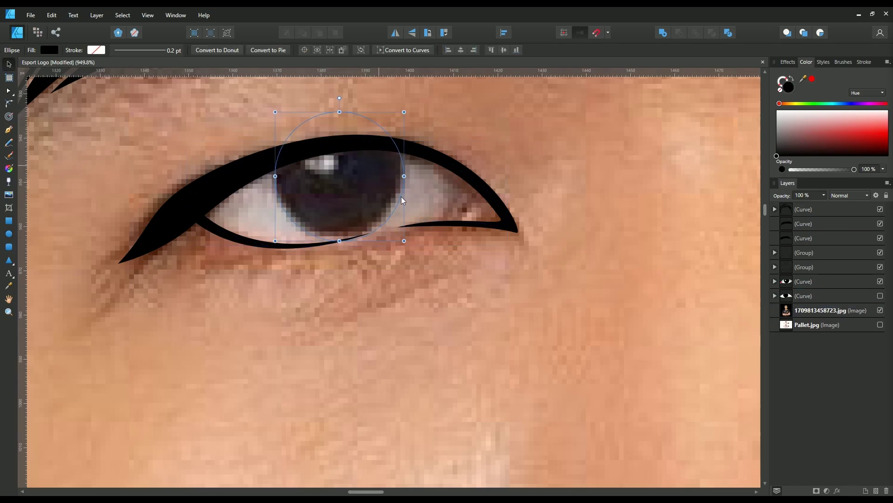
left_click_drag(404, 241, 403, 240)
left_click_drag(372, 215, 372, 213)
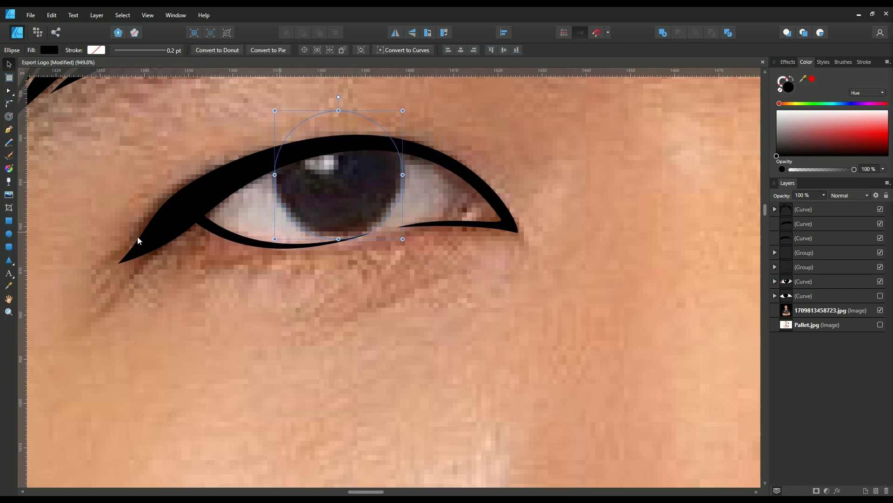
Step: Add a small white highlight on the left iris and reshow the eye white
key("e")
left_click_drag(296, 167, 320, 191)
left_click_drag(828, 146, 776, 110)
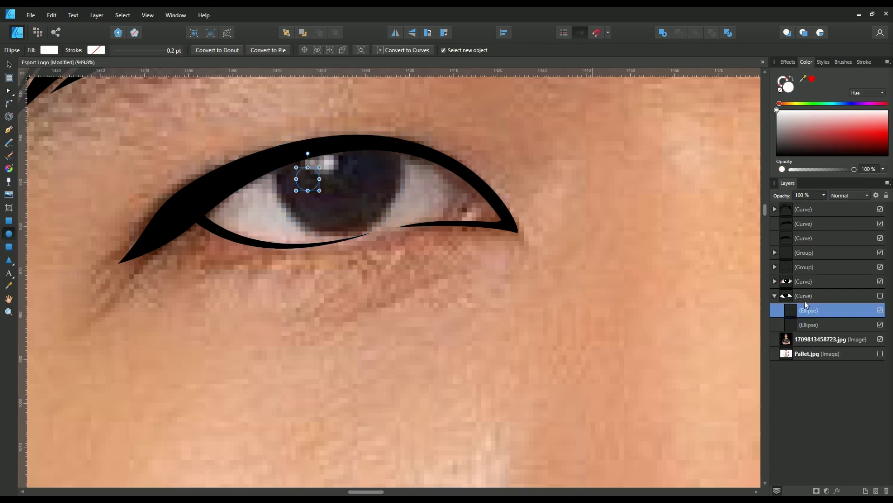
left_click(881, 296)
left_click(8, 130)
Step: Pen-trace the left eye's inner-corner shape
left_click(803, 324)
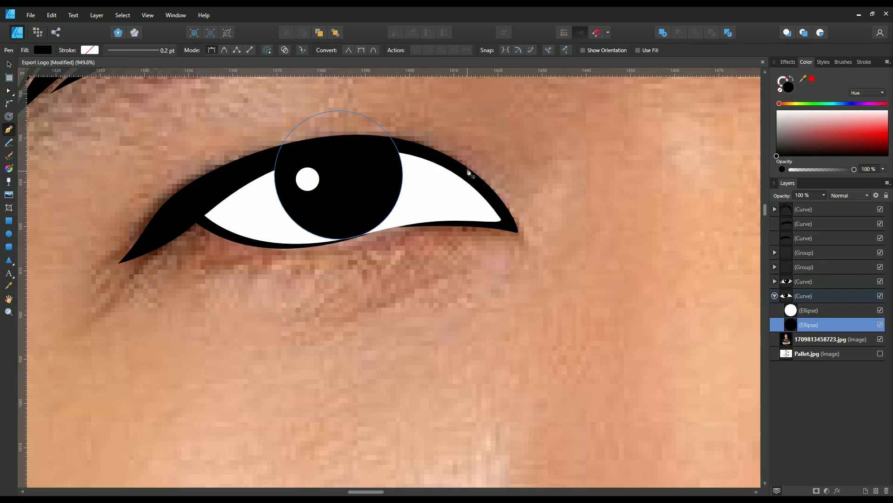
left_click(466, 160)
left_click(445, 245)
left_click_drag(542, 242, 544, 177)
scroll(478, 158, "down", 3)
scroll(478, 158, "down", 3)
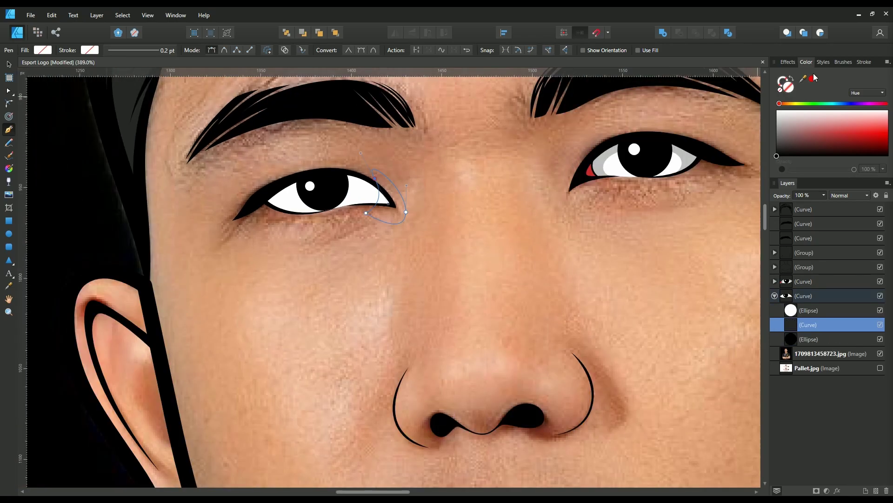
Step: Fill the corner shape with the right eye's red and give it a black outline
left_click_drag(803, 78, 589, 172)
left_click(90, 51)
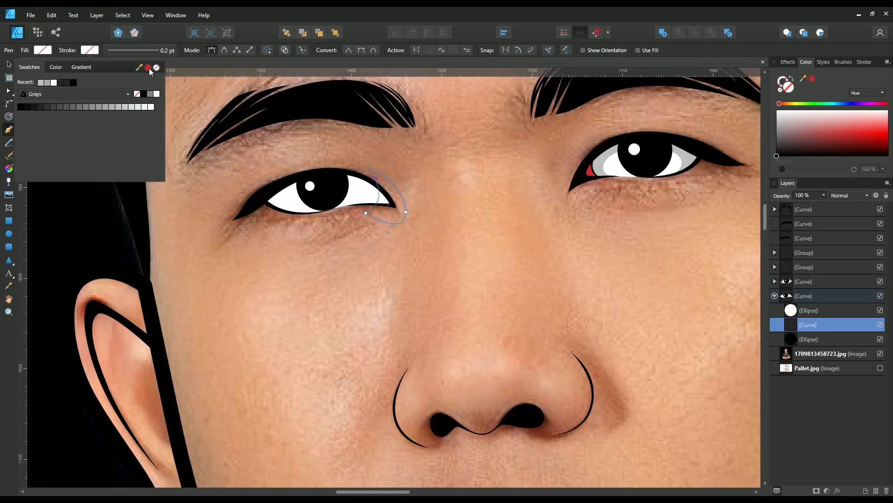
left_click(52, 83)
left_click(90, 50)
left_click(119, 117)
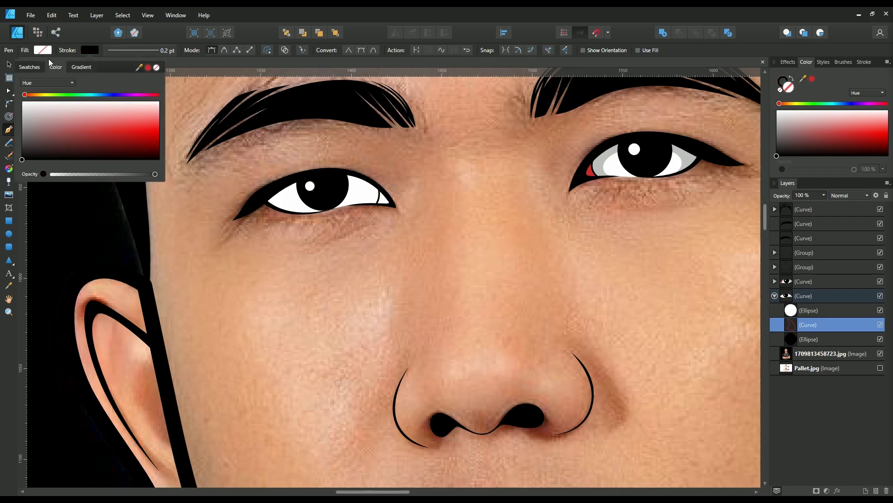
left_click(43, 50)
left_click(31, 83)
Step: Draw a closed shading path around the left iris
scroll(380, 215, "up", 3)
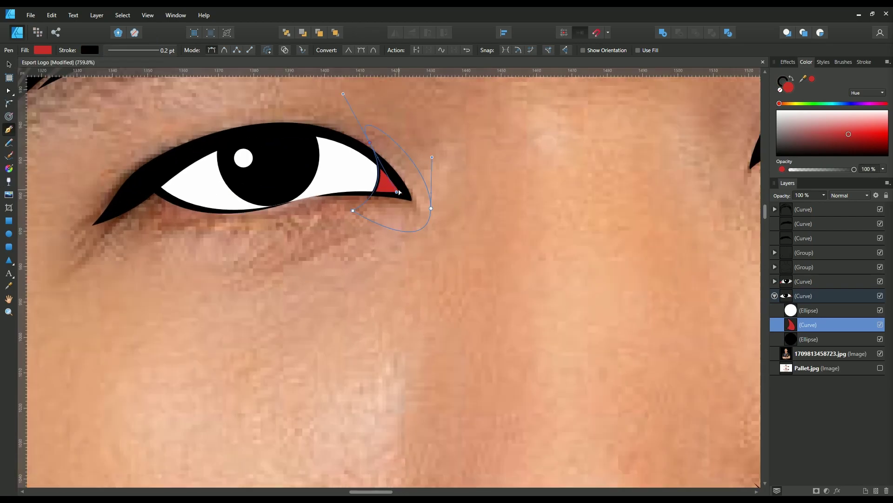
left_click(801, 343)
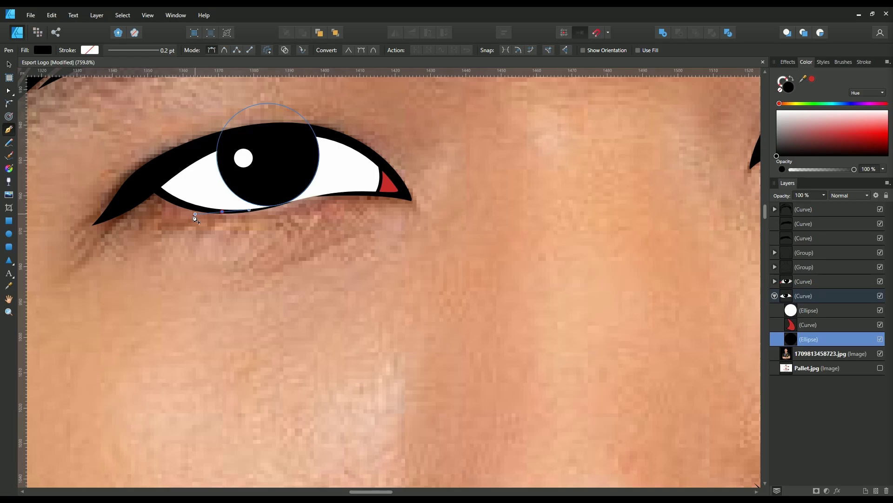
scroll(195, 216, "down", 2)
left_click(213, 203)
left_click_drag(247, 164, 315, 159)
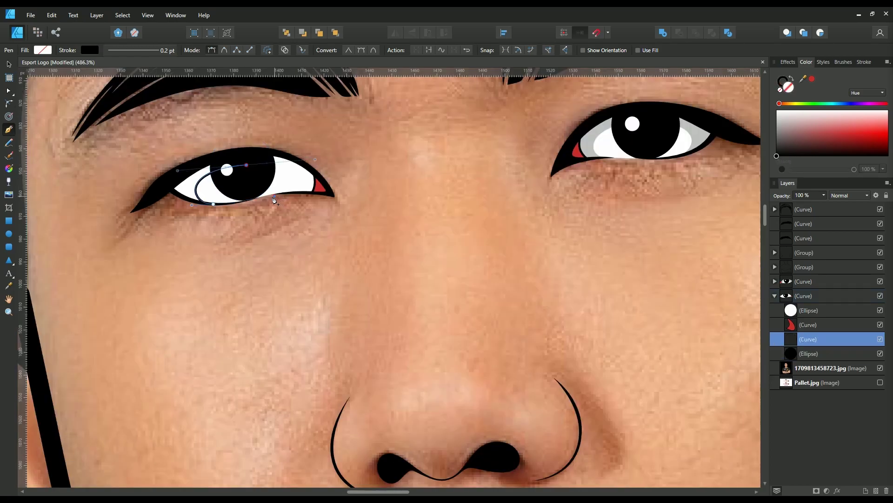
left_click(274, 196)
left_click(344, 208)
Step: Remove the shading outline, fill it with the right eye's grey and place it behind the pupil
left_click(90, 50)
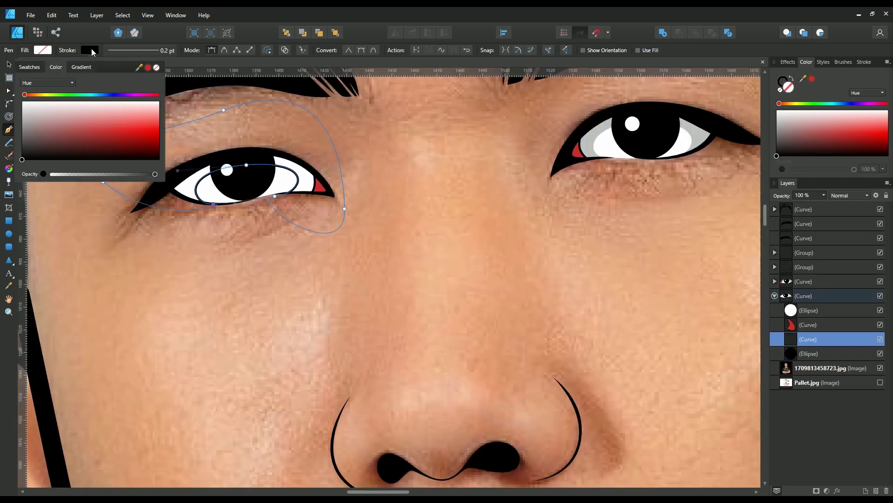
left_click(156, 67)
left_click_drag(804, 80, 689, 139)
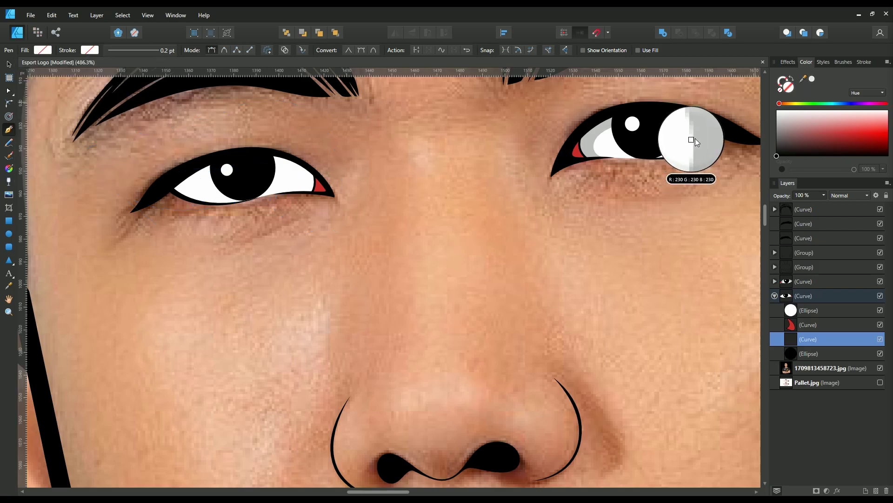
left_click(812, 79)
left_click_drag(809, 339, 808, 360)
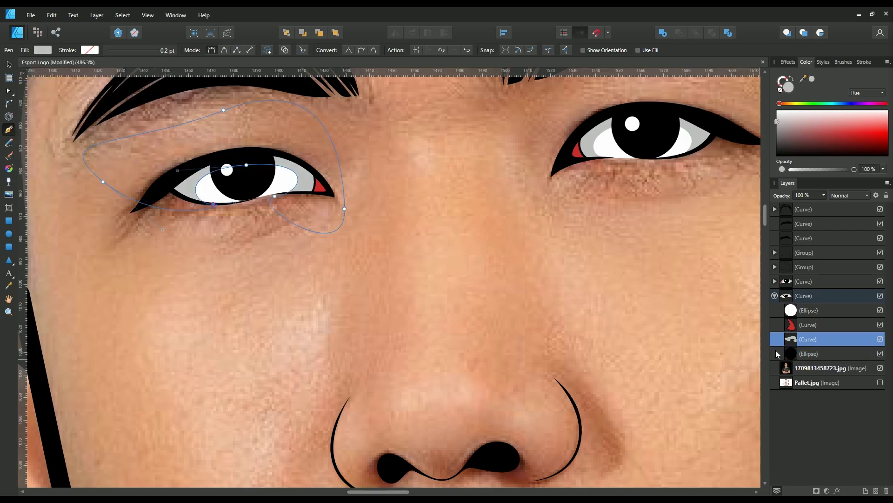
left_click(819, 368)
Step: Trace the lips outline over the photo, shaping the upper and lower lip curves
scroll(419, 279, "down", 5)
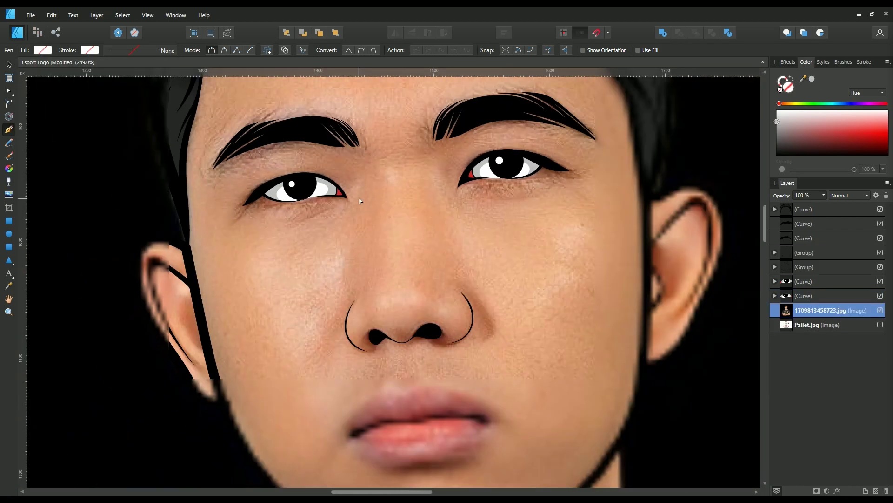
scroll(309, 351, "up", 5)
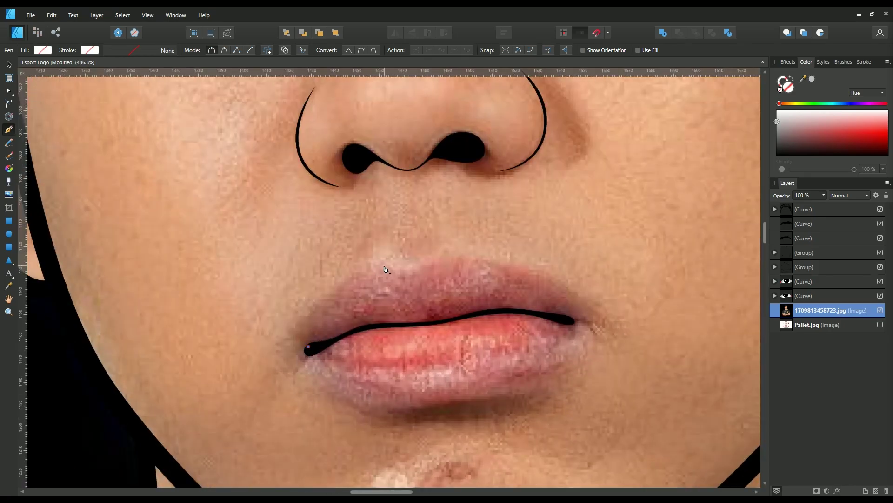
left_click(308, 347)
left_click_drag(385, 265, 301, 303)
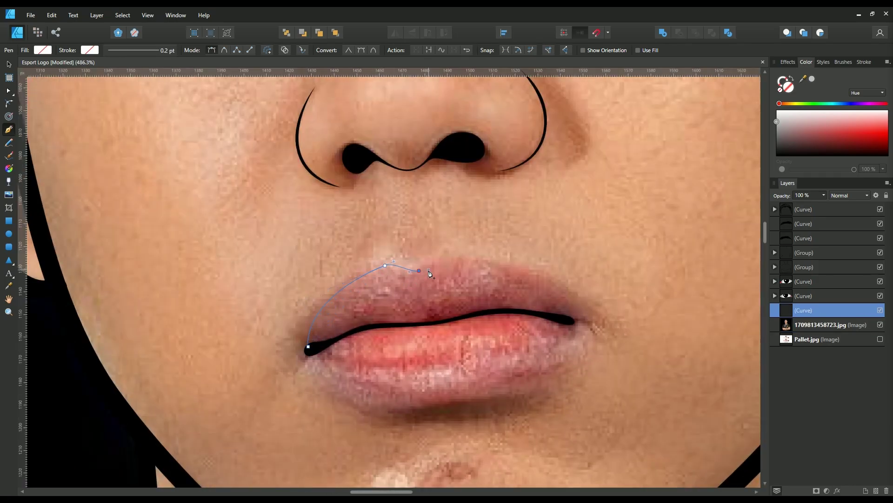
left_click_drag(571, 321, 580, 382)
left_click_drag(387, 266, 382, 268)
left_click_drag(572, 321, 568, 323)
scroll(572, 327, "down", 5)
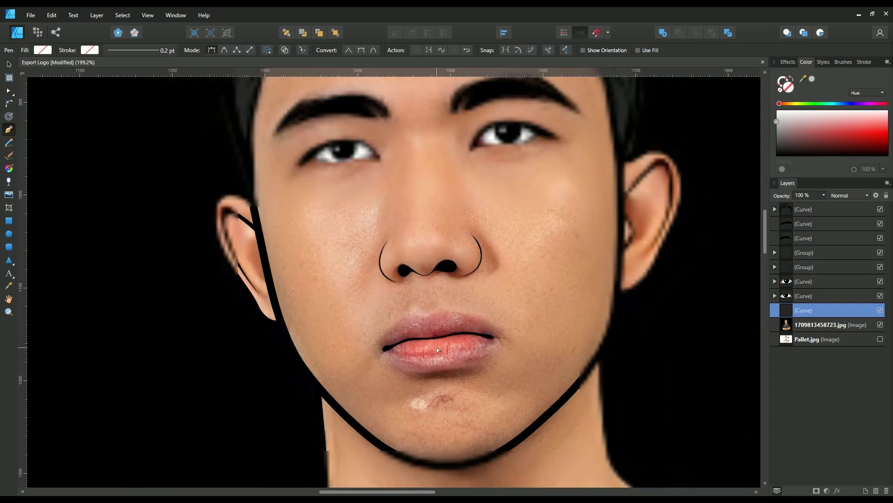
scroll(462, 371, "up", 4)
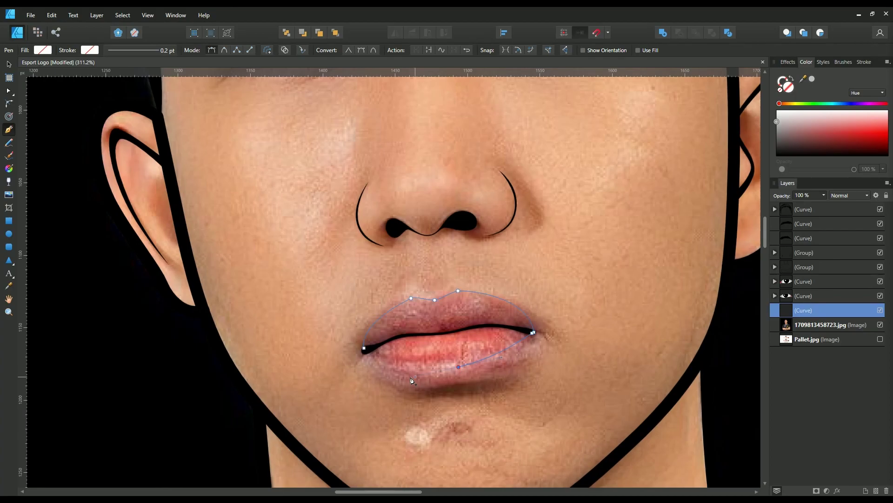
left_click_drag(364, 350, 367, 353)
left_click_drag(403, 376, 396, 380)
scroll(476, 325, "down", 5)
Step: Fill the lips with pink from the LIPS palette and clip the photo inside them
left_click(880, 339)
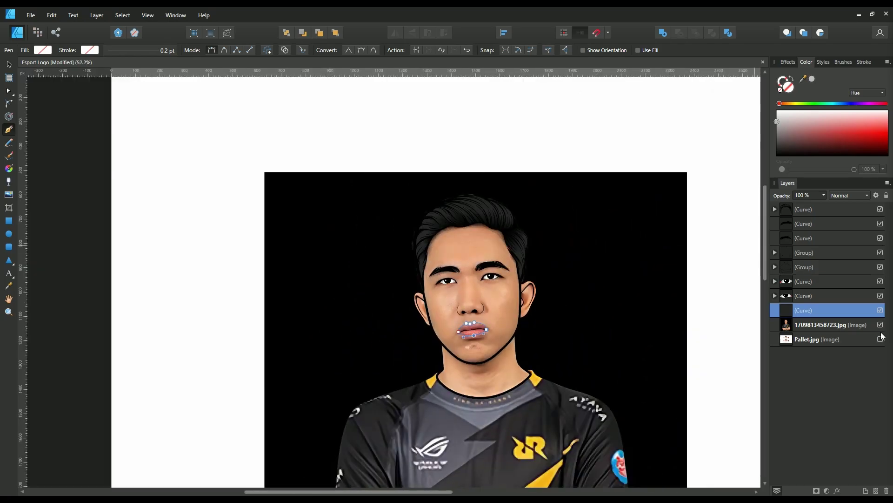
left_click_drag(803, 79, 190, 170)
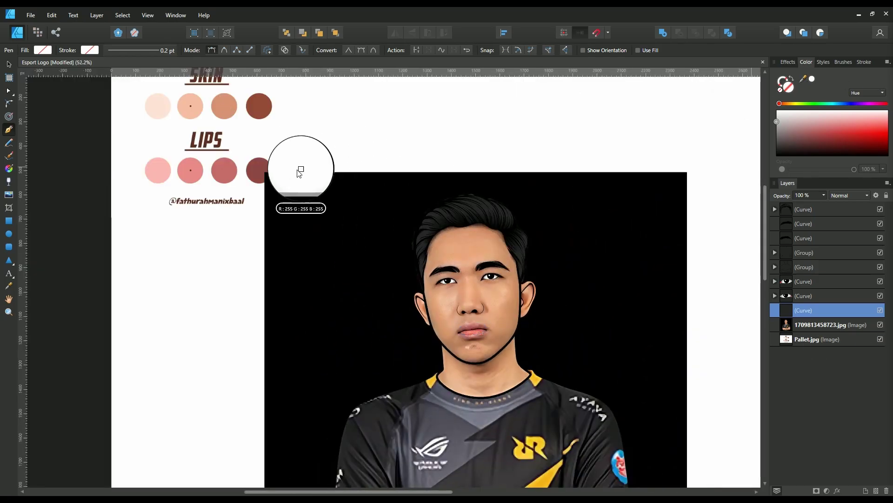
scroll(468, 331, "up", 2)
scroll(469, 331, "up", 1)
left_click(838, 324)
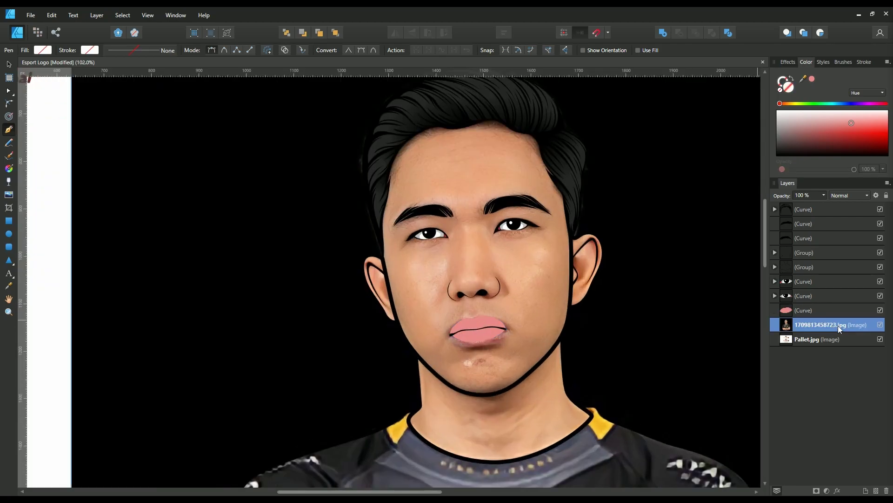
key("Delete")
scroll(463, 323, "up", 5)
scroll(463, 324, "up", 2)
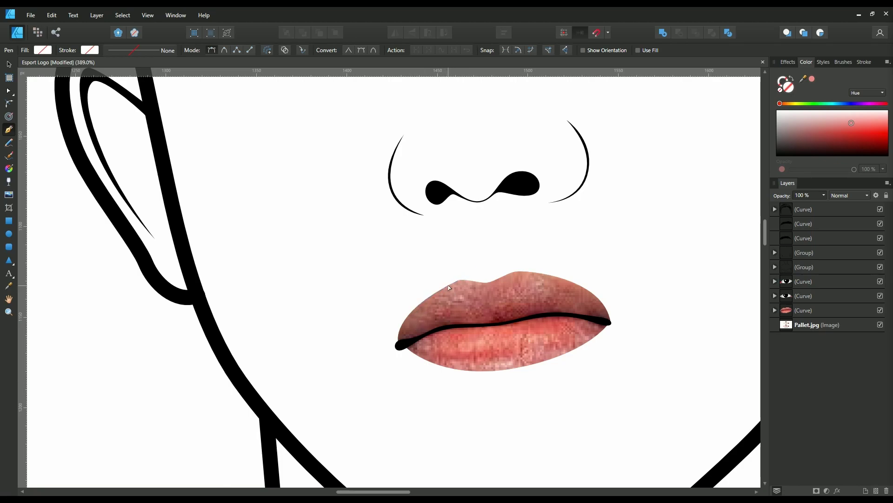
Step: Draw the upper-lip shadow shape and fill it with the darkest lips swatch
left_click(427, 302)
left_click(423, 321)
left_click_drag(498, 312, 511, 311)
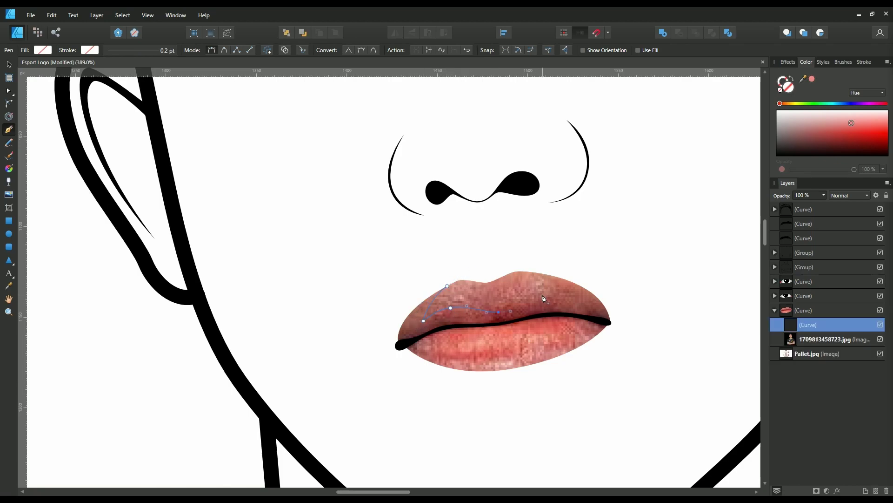
left_click_drag(637, 268, 641, 376)
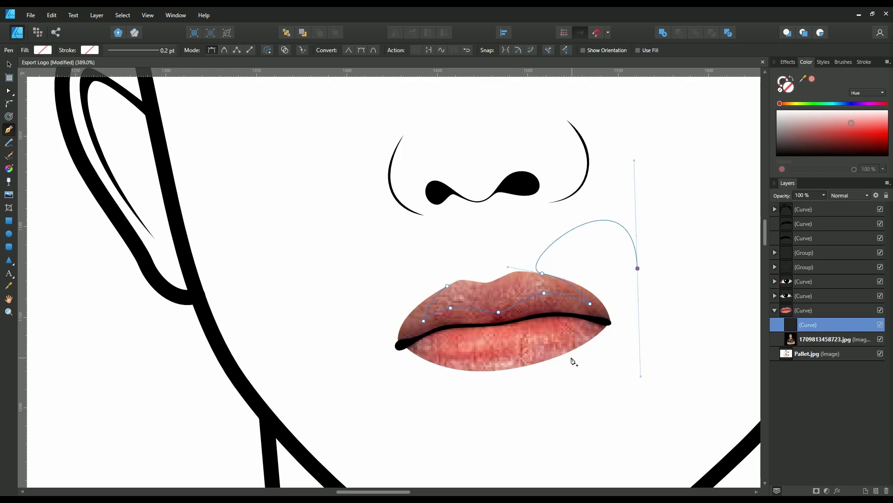
left_click(565, 353)
left_click(594, 324)
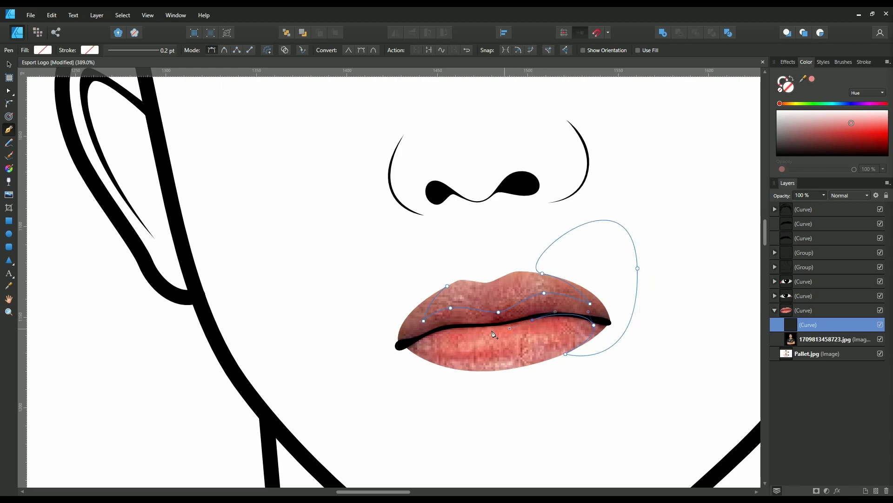
left_click(420, 339)
left_click(464, 371)
left_click(424, 389)
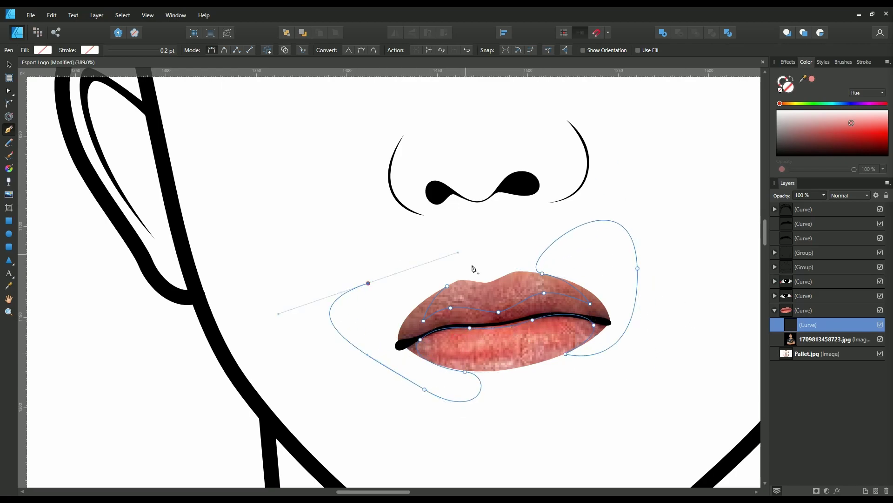
left_click_drag(368, 283, 459, 252)
left_click(456, 293)
key("ctrl+0")
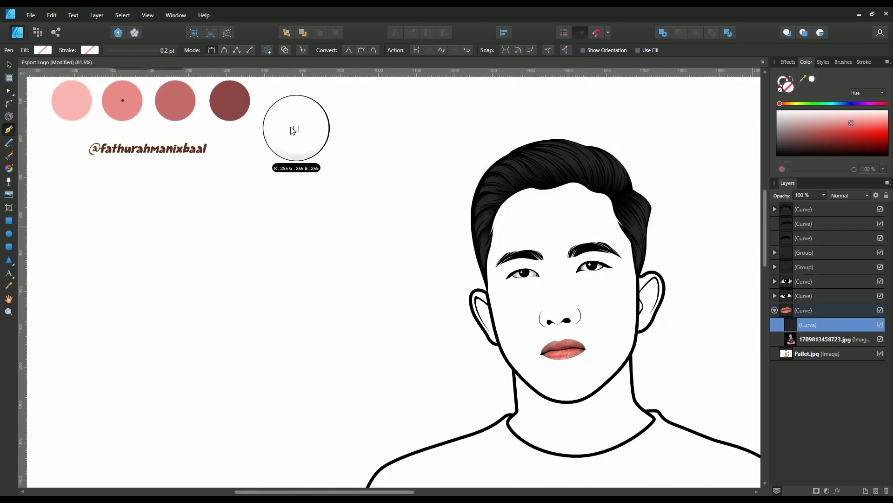
left_click_drag(803, 78, 123, 100)
Step: Draw the lower lip shape and fill it with a reddish-pink lips swatch
left_click(819, 339)
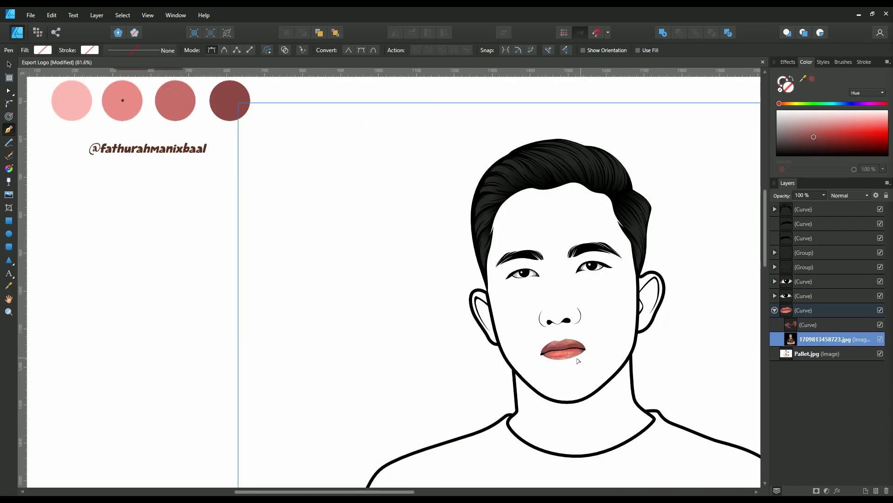
scroll(574, 358, "up", 5)
scroll(531, 363, "up", 1)
scroll(476, 351, "up", 2)
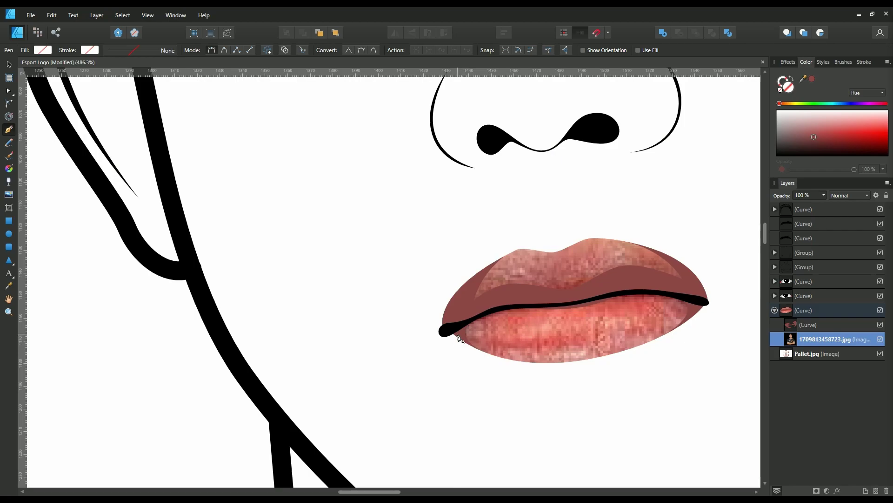
left_click_drag(456, 334, 526, 357)
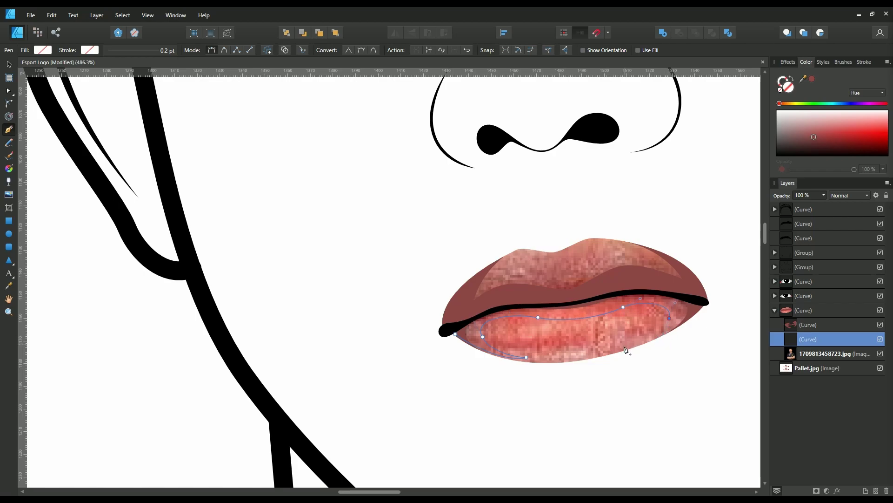
left_click(738, 303)
left_click(519, 189)
left_click_drag(319, 373, 459, 420)
scroll(544, 372, "down", 4)
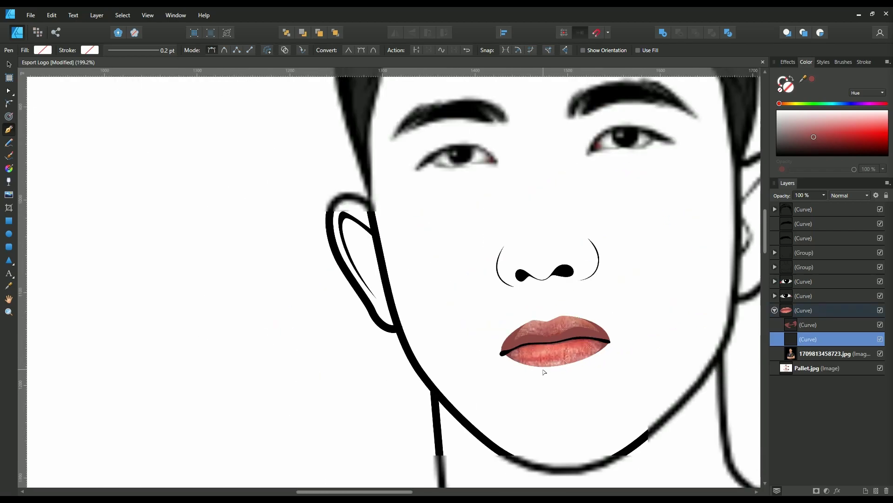
scroll(544, 371, "down", 5)
left_click_drag(803, 80, 160, 112)
left_click(811, 80)
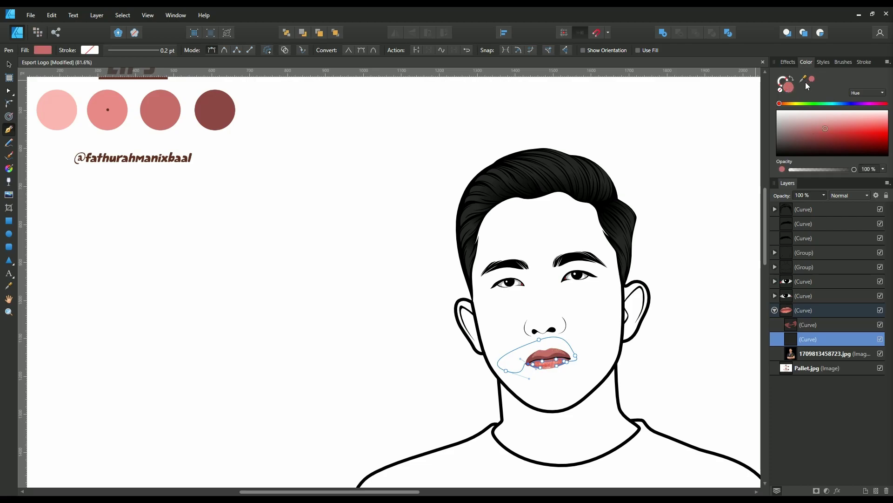
Step: Hide the reference photo and move it out of the lips group
left_click(833, 351)
left_click(880, 353)
mouse_move(853, 352)
left_mouse_down()
mouse_move(785, 366)
mouse_move(797, 364)
left_mouse_up()
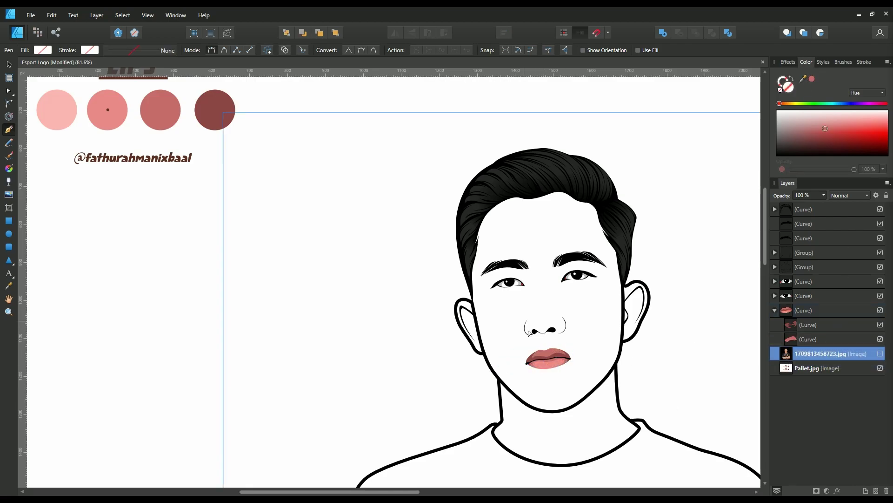
scroll(529, 332, "up", 5)
scroll(511, 344, "up", 2)
scroll(480, 353, "up", 2)
Step: Add two small pale-pink highlight shapes on the lower lip
left_click_drag(480, 348, 522, 360)
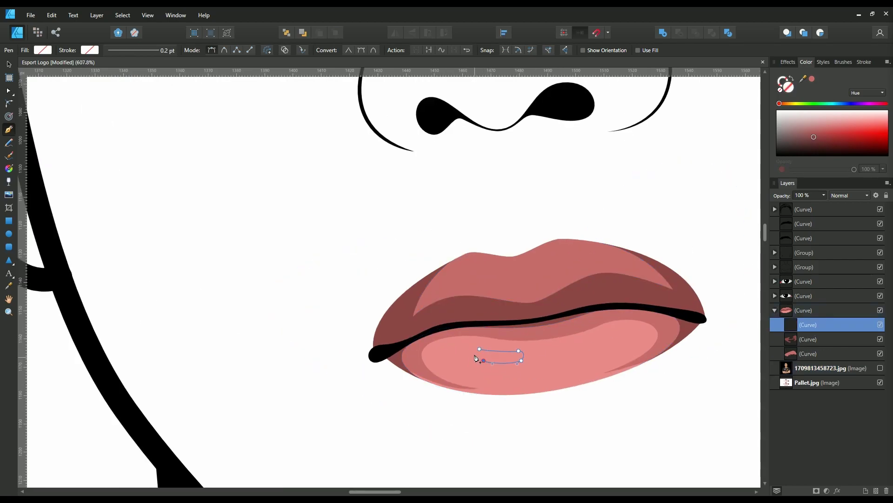
left_click_drag(802, 79, 540, 351)
left_click_drag(850, 121, 847, 118)
scroll(498, 353, "up", 2)
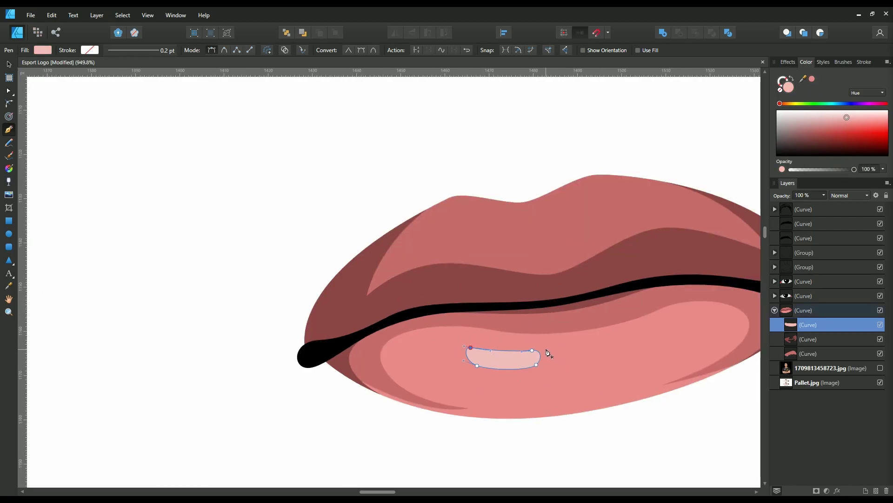
left_click(553, 363)
left_click(590, 360)
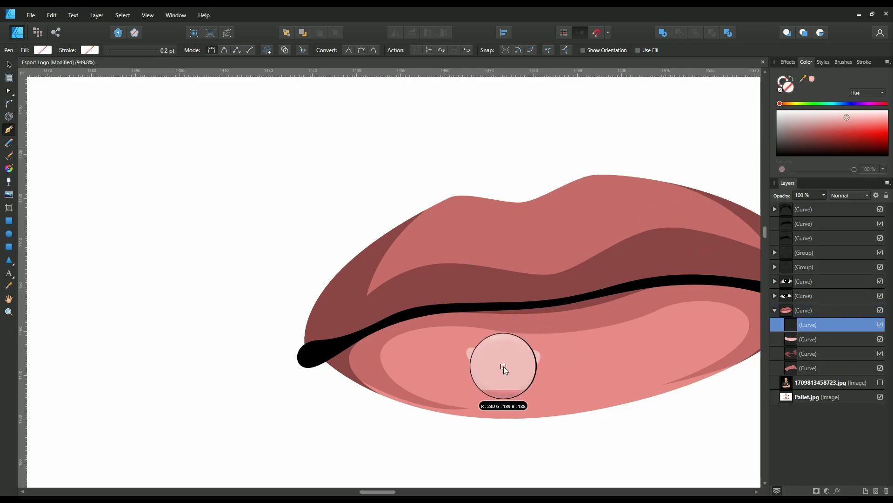
left_click_drag(800, 84, 509, 361)
left_click(812, 79)
left_click(818, 382)
Step: Collapse the lips group and toggle the reference photo to compare the eyes
left_click(775, 310)
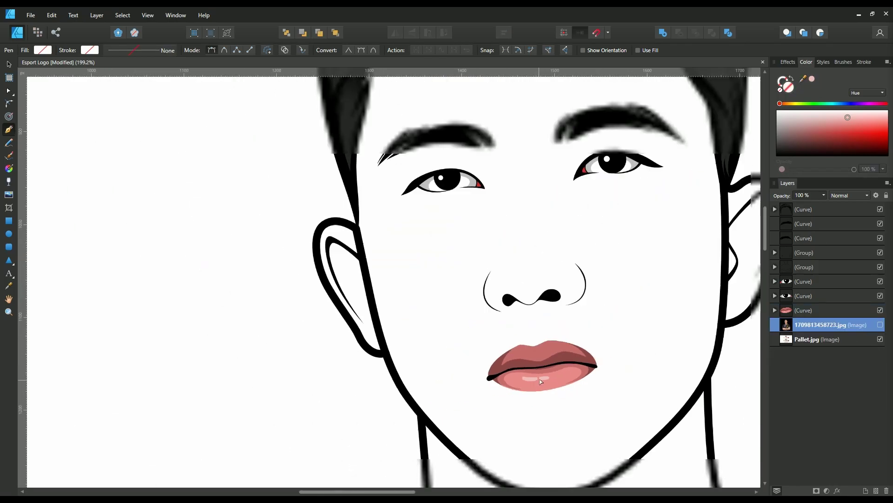
scroll(573, 229, "down", 6)
scroll(535, 285, "up", 2)
left_click(881, 325)
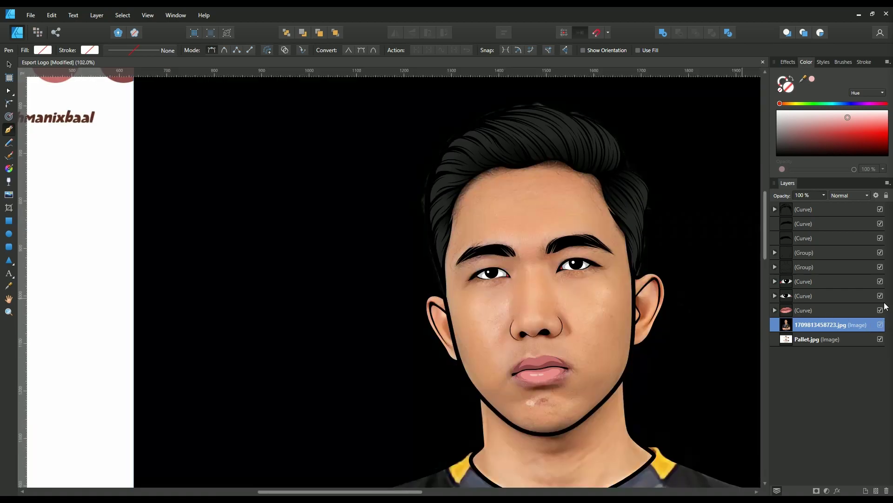
left_click(880, 295)
left_click(880, 281)
left_click(881, 324)
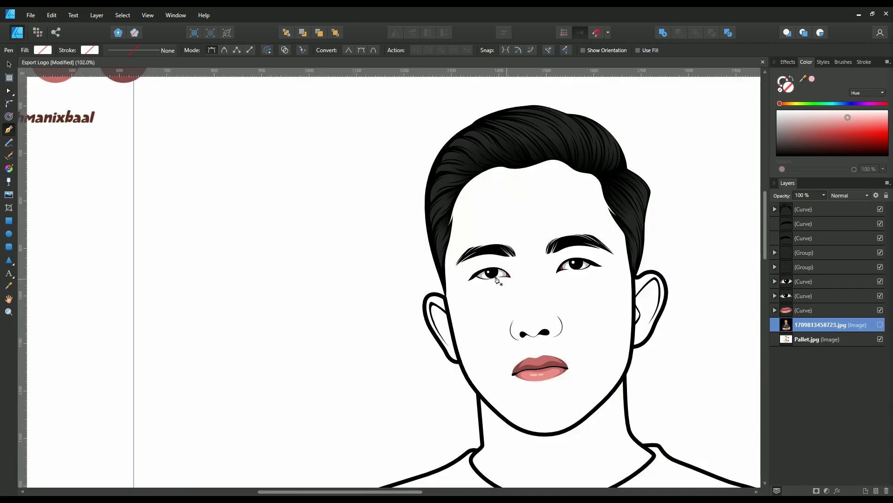
scroll(498, 278, "up", 4)
Step: Enlarge the left pupil and shift it right, comparing against the right pupil
key("v")
left_click(479, 266)
scroll(561, 289, "up", 3)
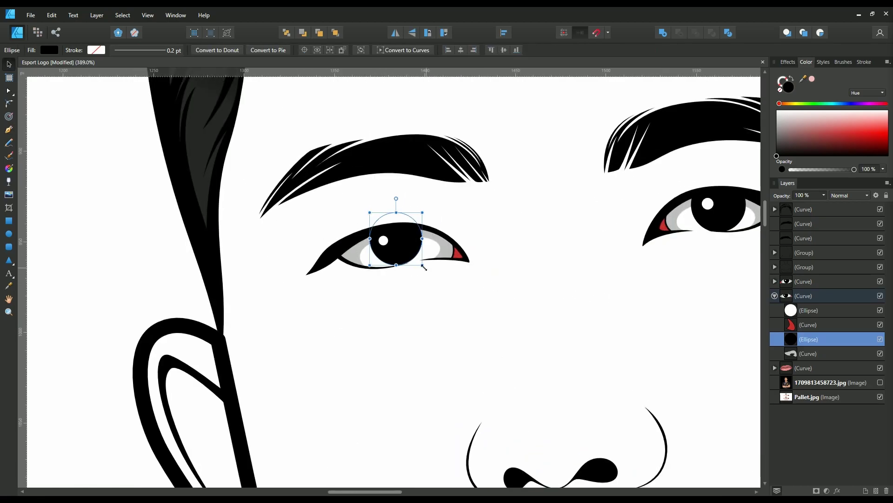
left_click_drag(423, 266, 411, 247)
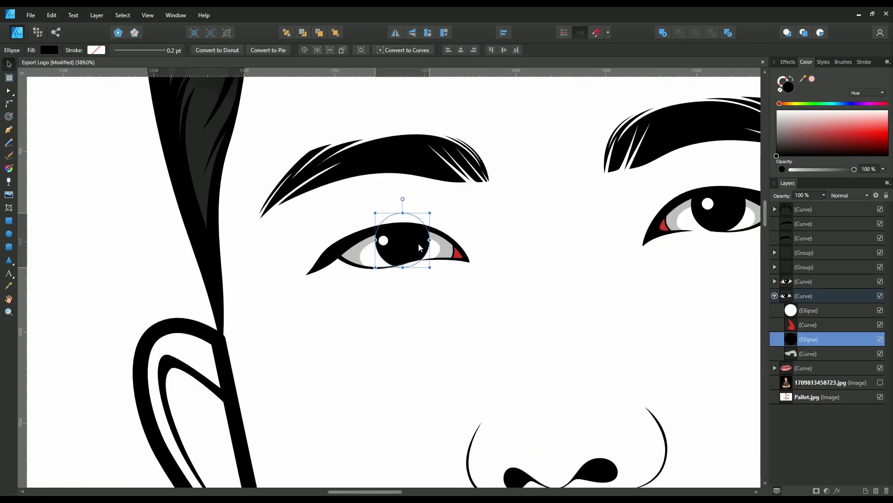
left_click(776, 281)
left_click(728, 200)
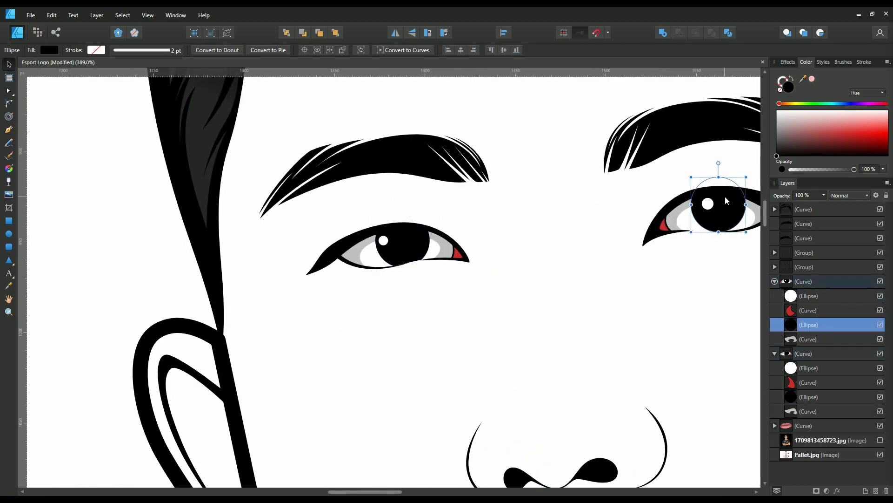
left_click(384, 241)
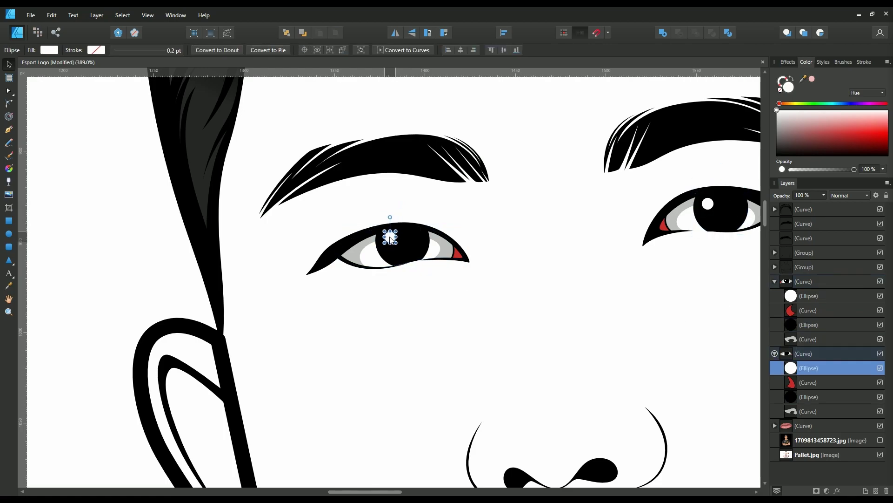
scroll(473, 222, "down", 5)
scroll(472, 221, "down", 3)
left_click(603, 249)
scroll(551, 258, "up", 3)
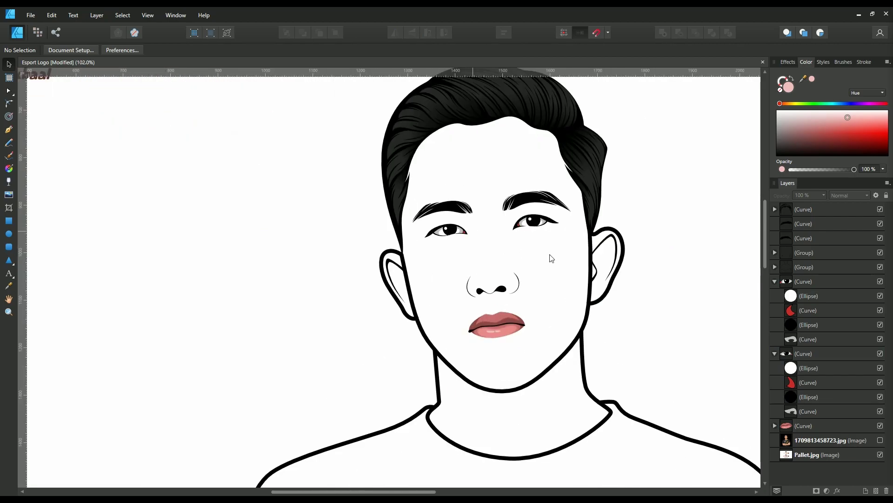
Step: Nudge the left pupil slightly further right, then select its white highlight dot
left_click(809, 396)
scroll(439, 233, "up", 5)
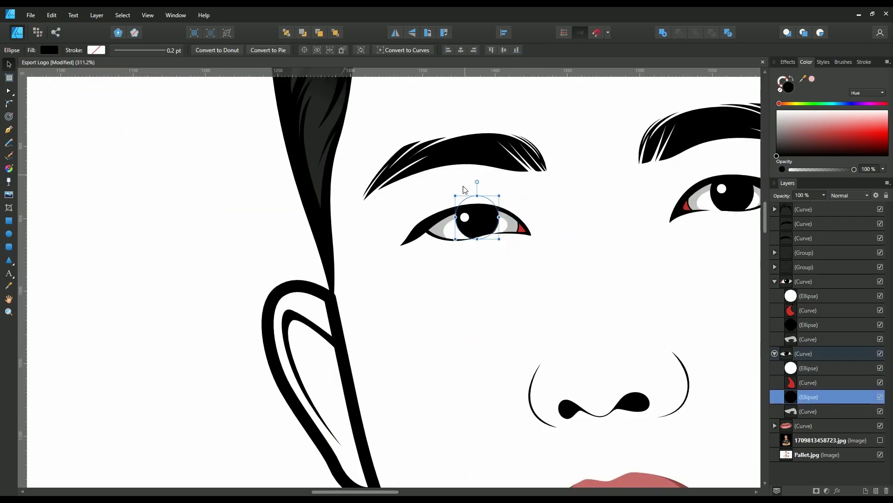
left_click_drag(473, 214, 480, 216)
key("a")
left_click(462, 218)
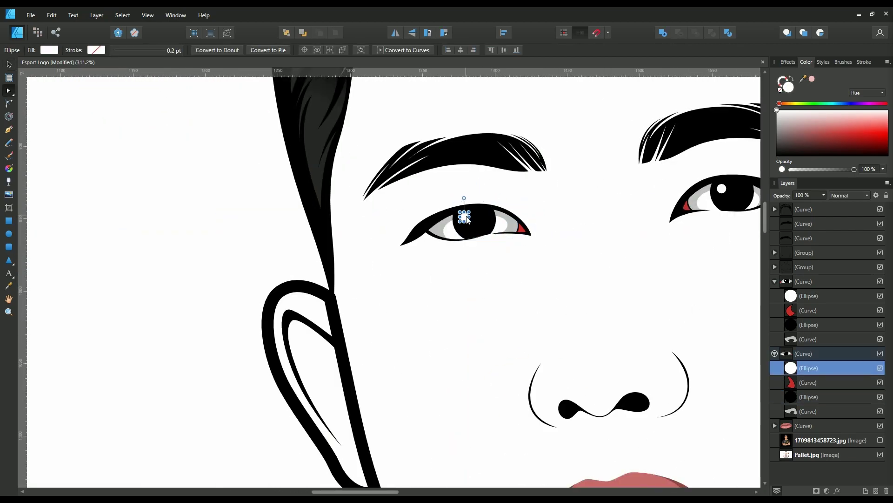
scroll(449, 221, "down", 8)
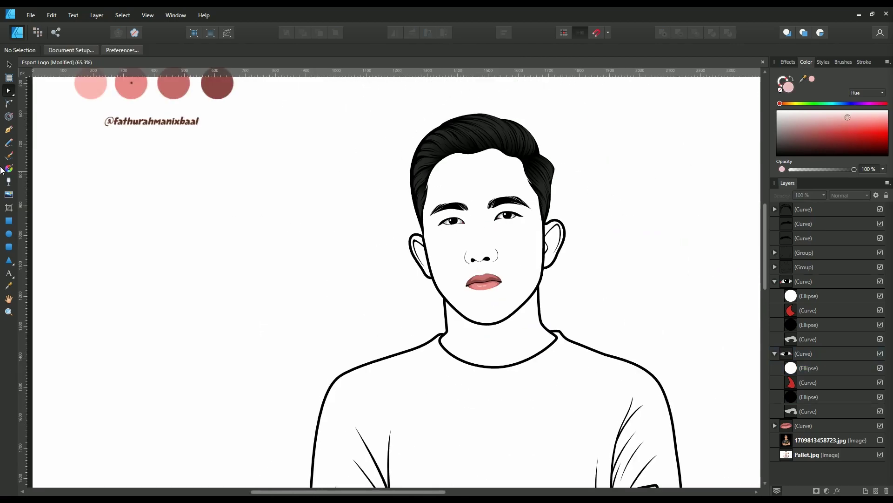
Step: Collapse the eye groups in the Layers panel and check the reference photo
key("p")
left_click(775, 353)
left_click(775, 281)
left_click(819, 324)
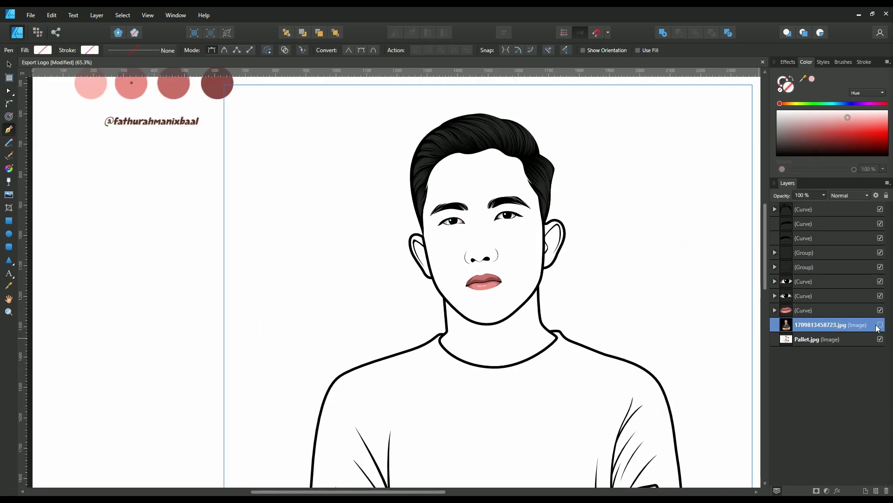
left_click(880, 324)
scroll(445, 350, "up", 5)
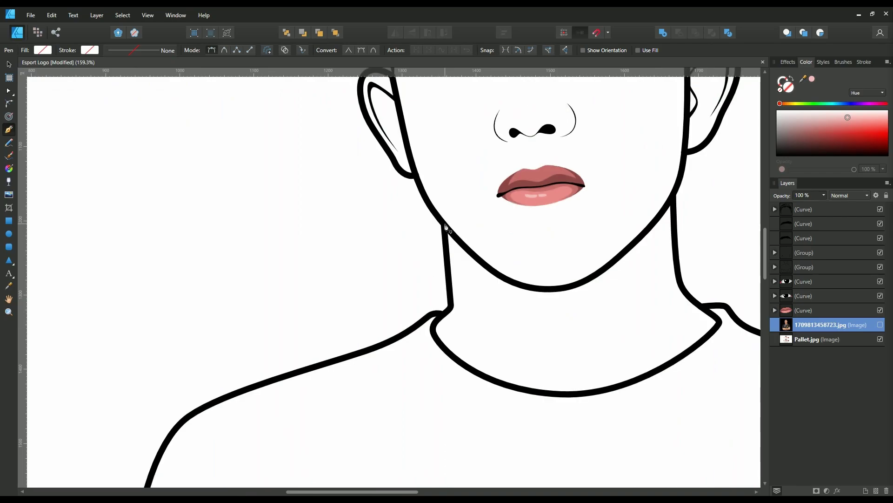
scroll(456, 308, "up", 3)
Step: Trace the new outline along the collar and up the right side of the neck
left_click(444, 307)
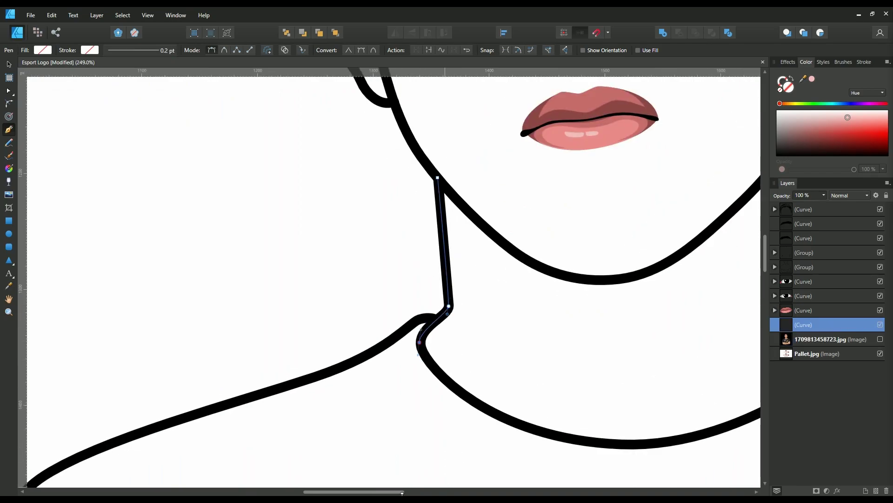
left_click_drag(396, 493, 435, 493)
left_click_drag(398, 444, 544, 437)
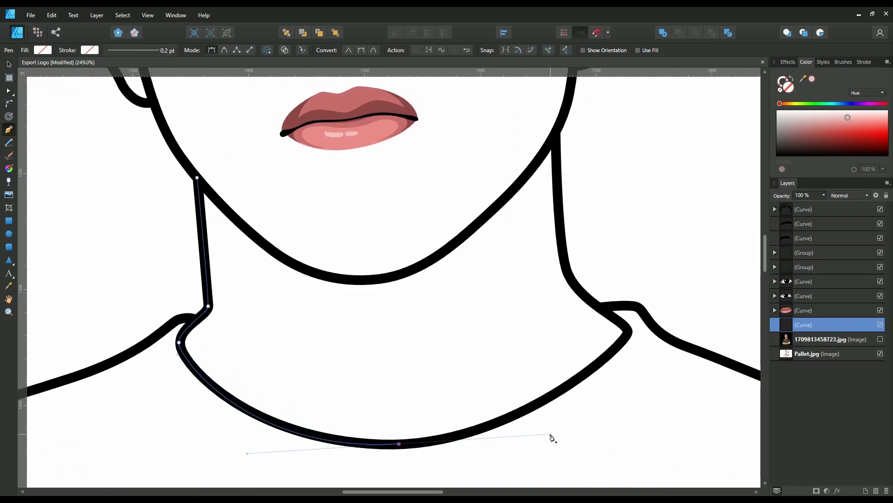
left_click(627, 330)
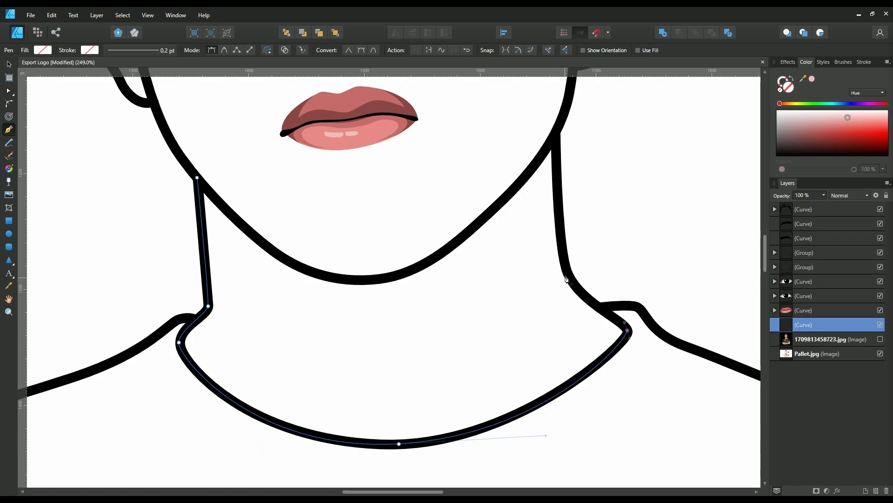
left_click(565, 265)
left_click(558, 139)
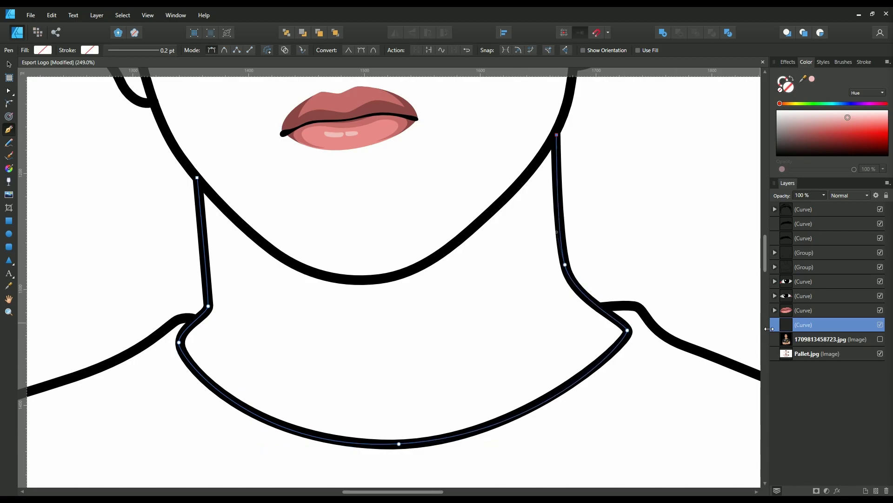
scroll(605, 232, "up", 2)
scroll(689, 304, "up", 3)
left_click(575, 331)
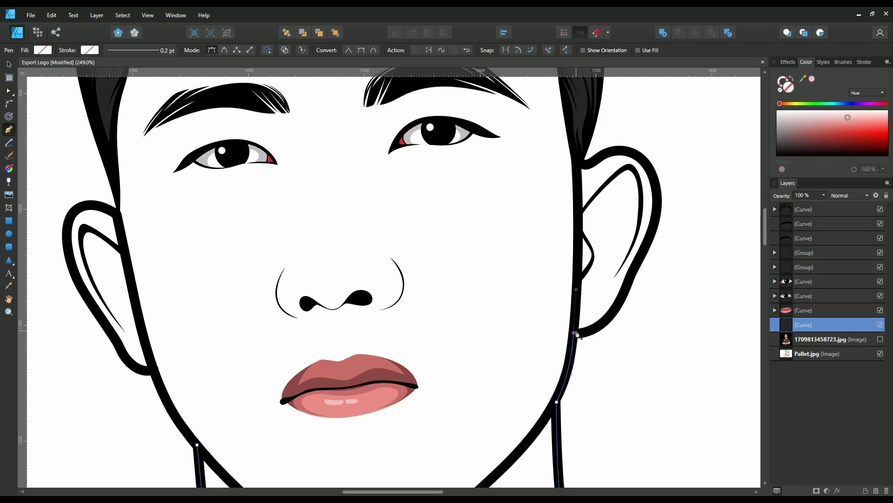
Step: Continue the outline around the right ear, across the hairline, and around the left ear
scroll(577, 326, "up", 1)
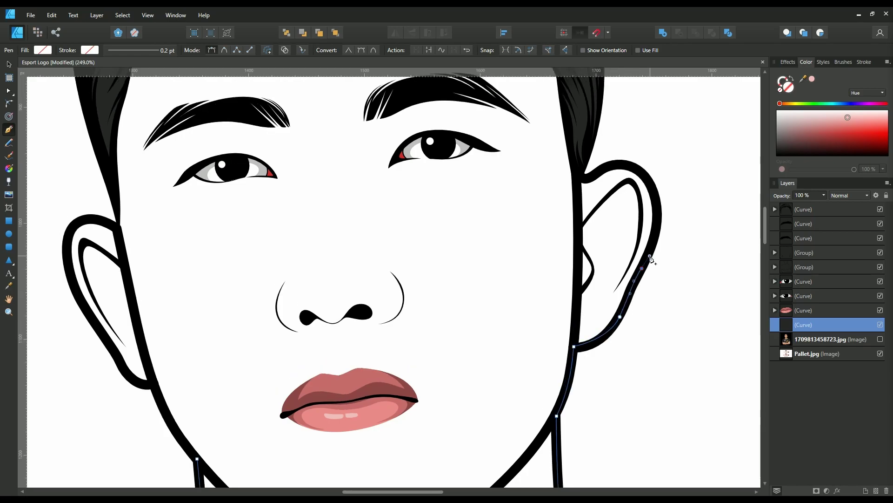
left_click(642, 269)
left_click(655, 196)
left_click(577, 172)
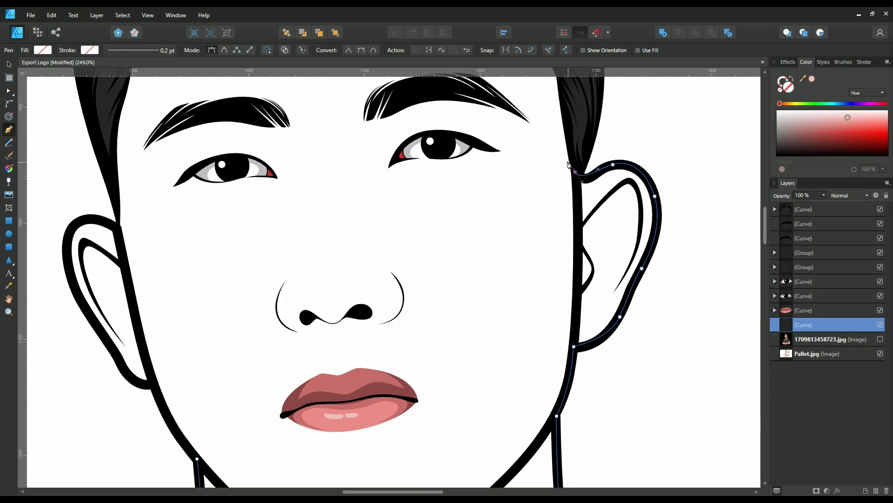
scroll(718, 351, "down", 3)
left_click_drag(594, 122, 554, 102)
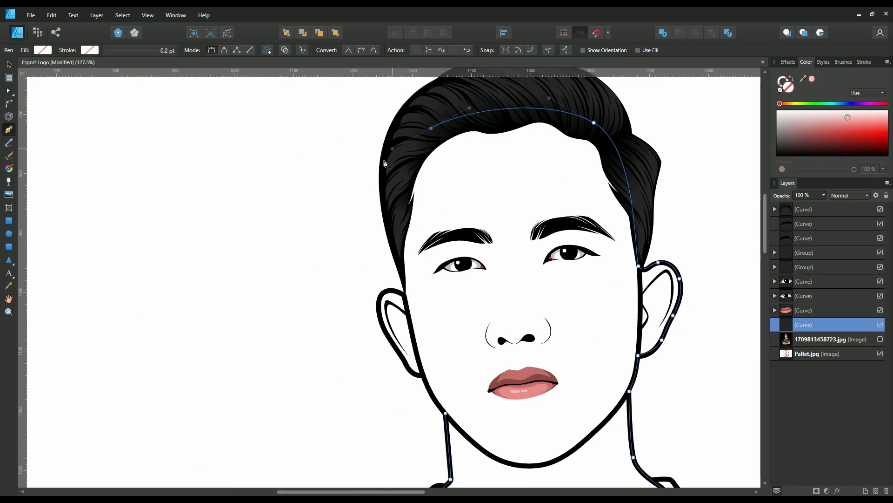
scroll(406, 295, "up", 3)
left_click_drag(397, 245, 403, 269)
left_click(404, 296)
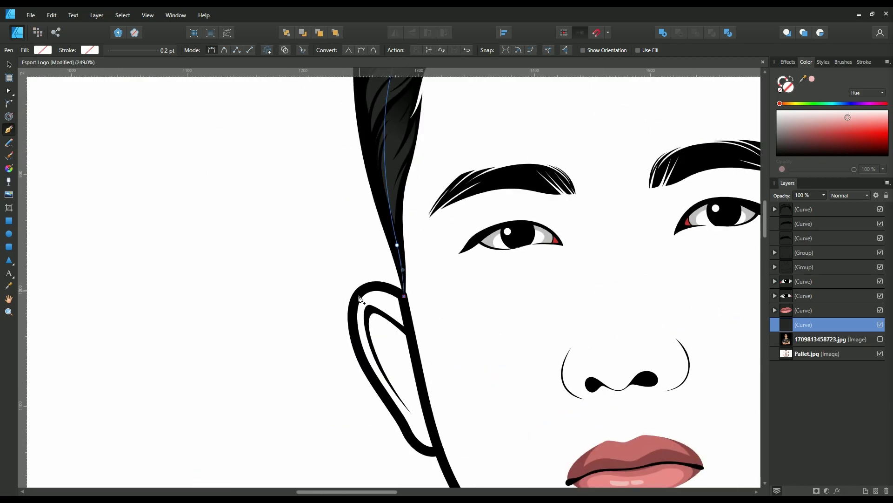
left_click_drag(359, 292, 343, 306)
scroll(368, 298, "down", 3)
left_click_drag(378, 263, 397, 289)
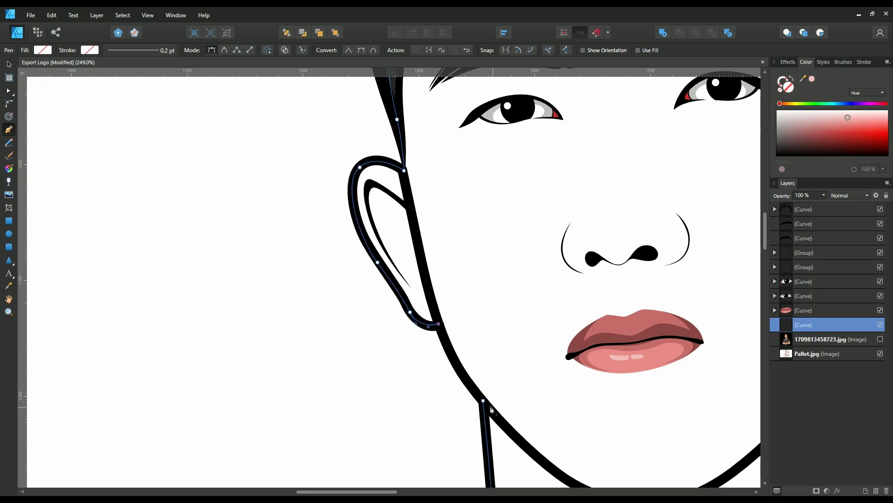
scroll(492, 410, "down", 6)
Step: Fill the face and neck outline with the light skin tone from the palette
left_click_drag(803, 78, 336, 133)
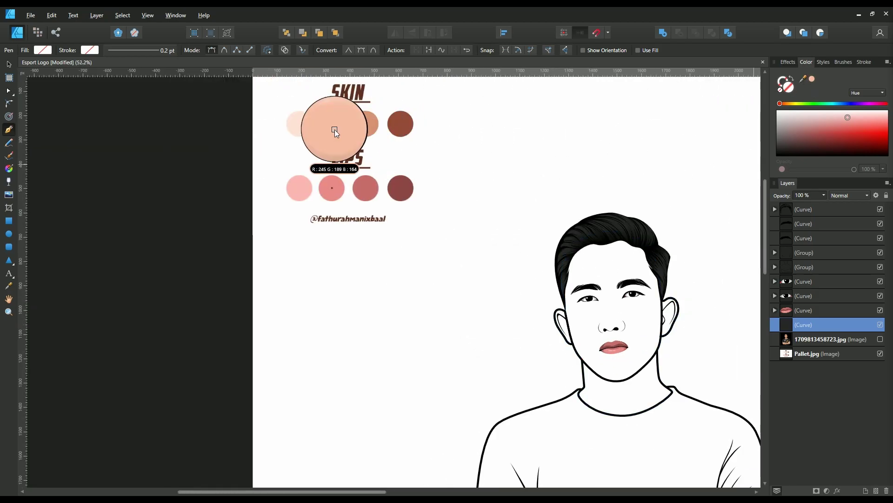
left_click(830, 339)
scroll(527, 289, "up", 5)
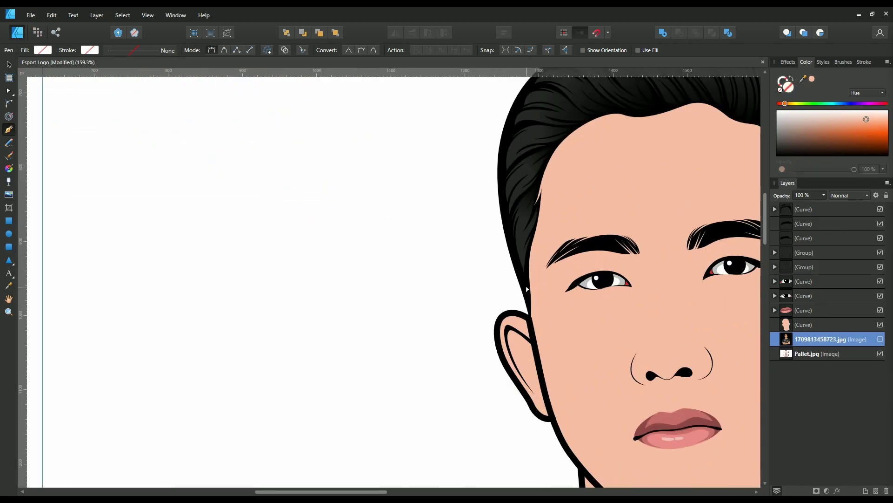
Step: Reshape the hair outline's edge above the left ear
left_click(527, 289)
scroll(527, 289, "up", 3)
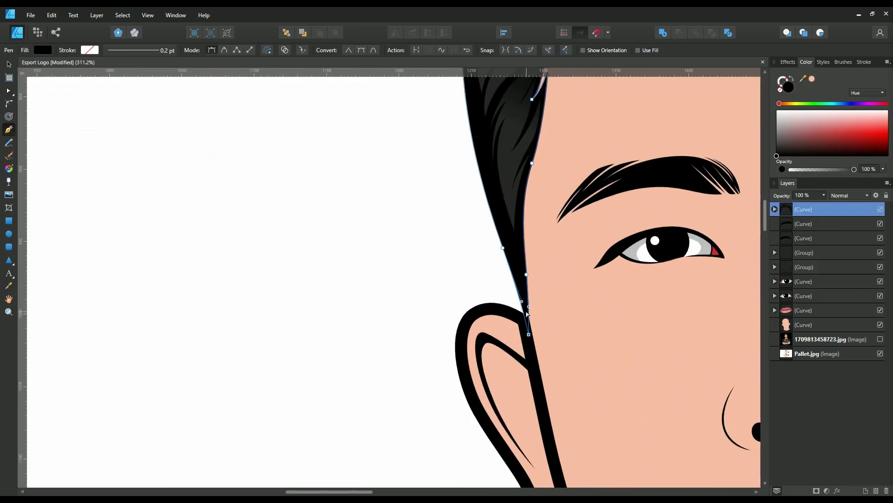
key("ctrl+z")
left_click(519, 314)
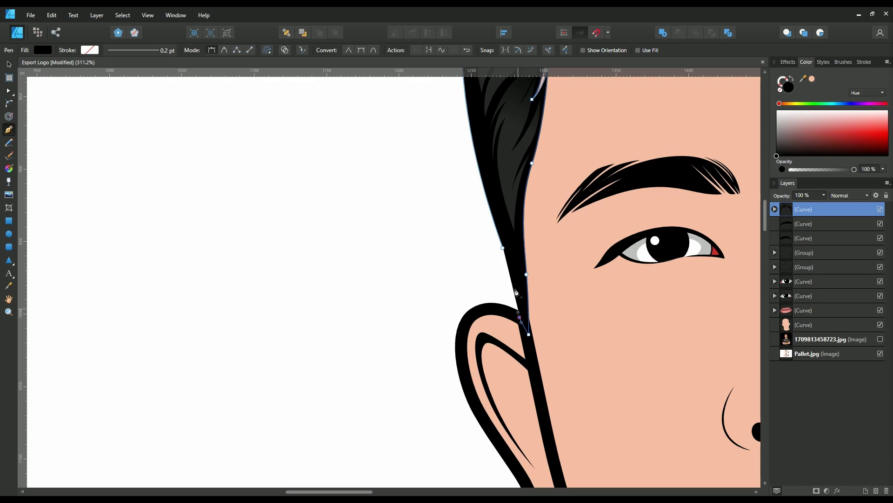
left_click(502, 243)
Step: Toggle the reference photo on and off to compare it against the line art
key("ctrl+0")
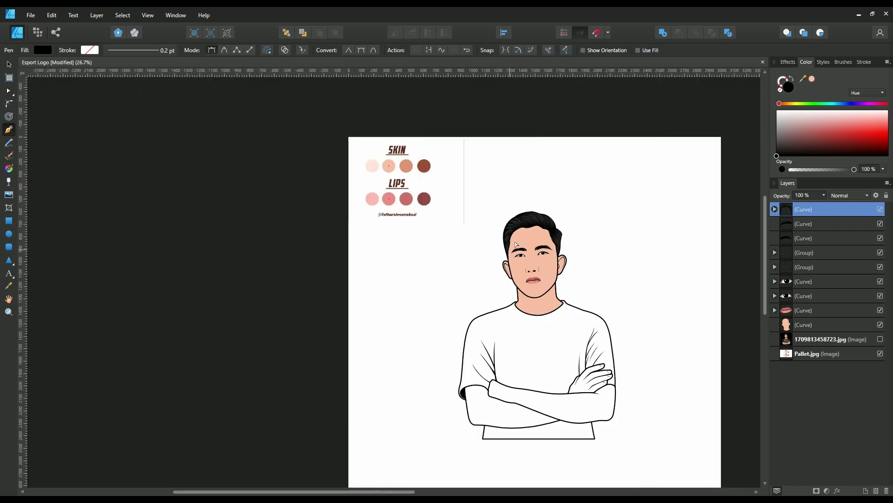
left_click(829, 339)
left_click(881, 340)
left_click(880, 339)
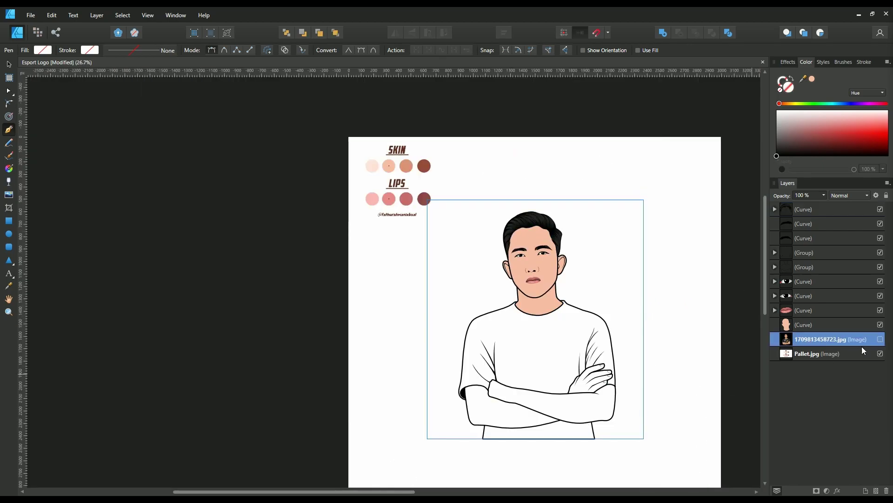
scroll(495, 352, "up", 5)
scroll(495, 352, "down", 2)
scroll(494, 352, "up", 3)
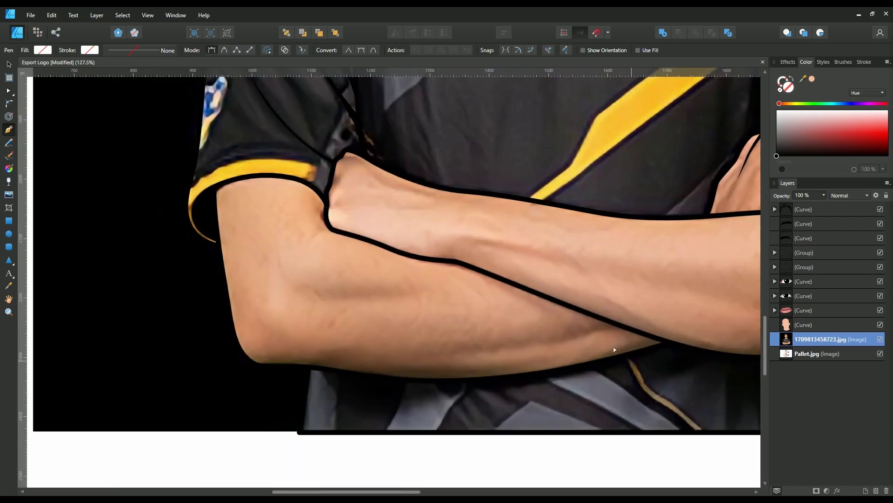
left_click(880, 339)
Step: Trace the forearm outline along its upper edge, around the sleeve and elbow, and along the lower edge
left_click_drag(502, 195, 492, 192)
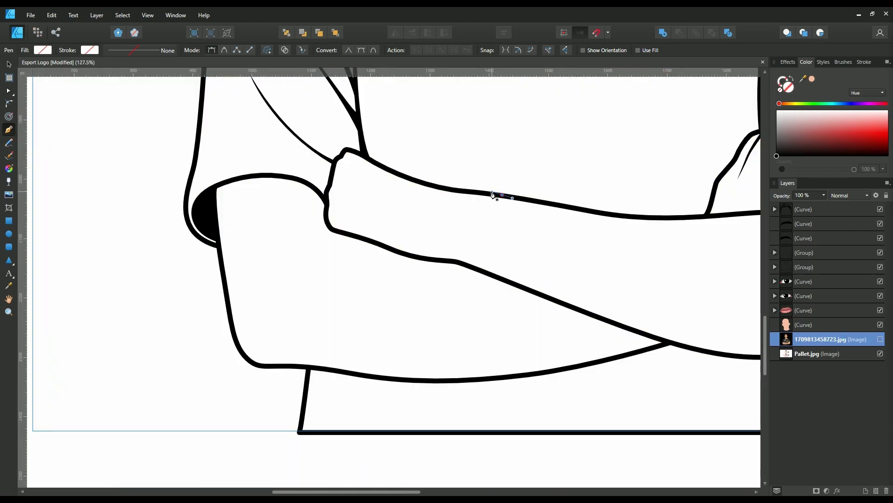
left_click(416, 180)
left_click(381, 167)
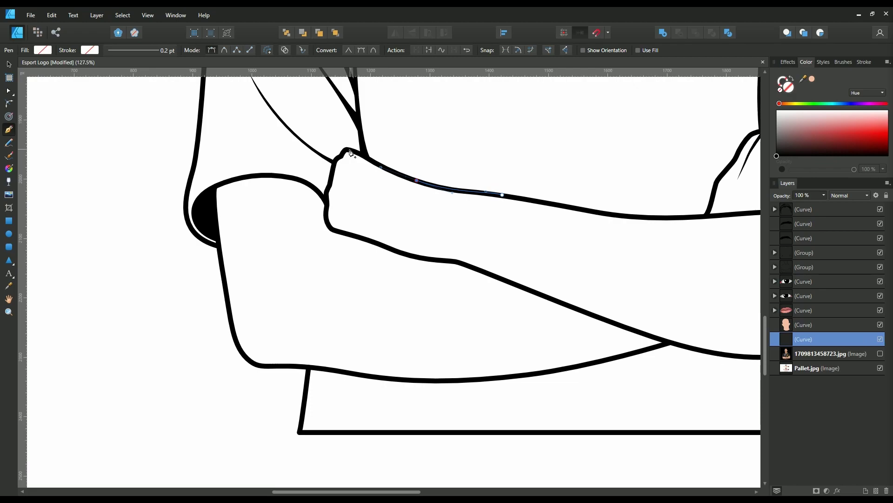
left_click(347, 150)
left_click(326, 203)
left_click(269, 173)
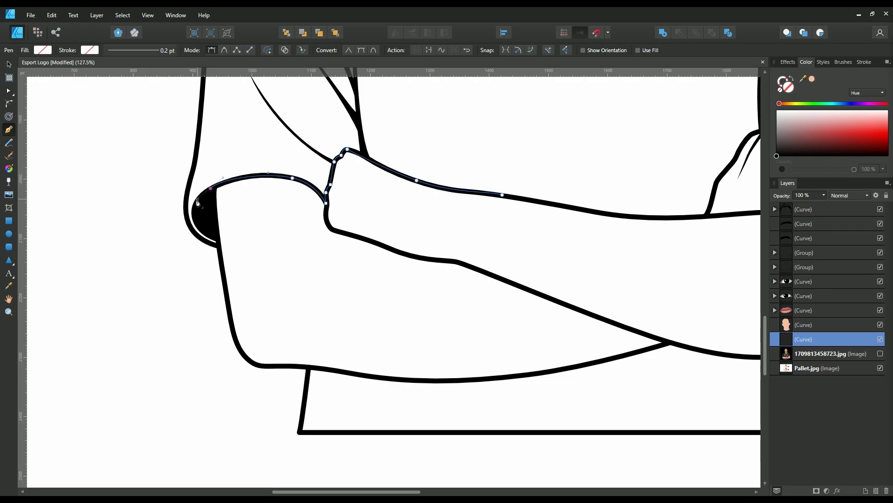
left_click_drag(210, 191, 193, 208)
left_click_drag(221, 250, 221, 262)
mouse_move(234, 320)
left_mouse_down()
mouse_move(235, 345)
mouse_move(276, 371)
left_mouse_up()
left_click_drag(342, 373, 378, 380)
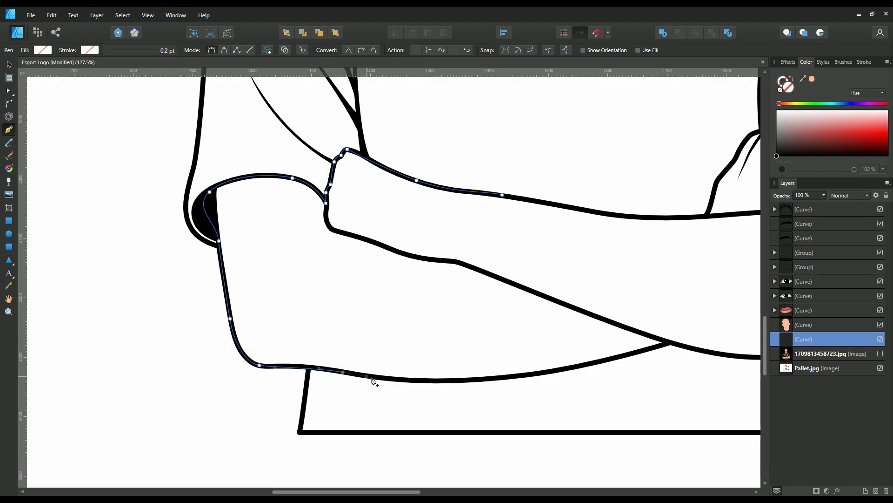
left_click_drag(497, 379, 558, 377)
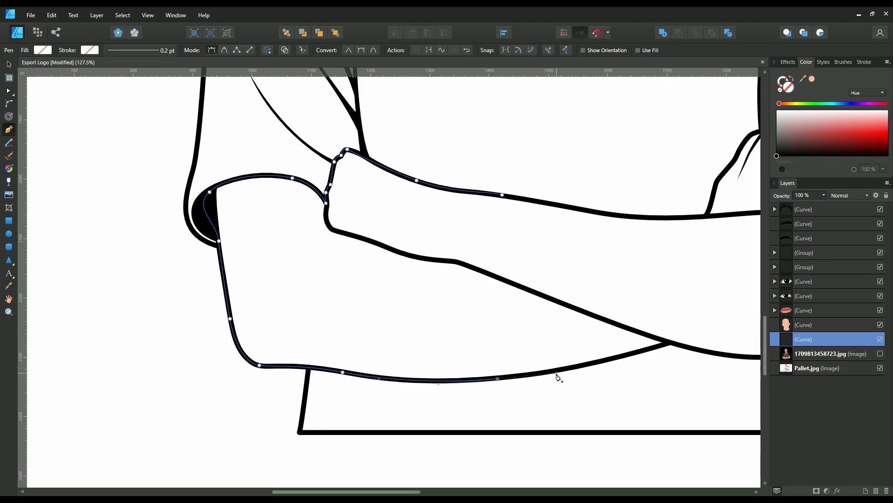
left_click_drag(668, 344, 699, 333)
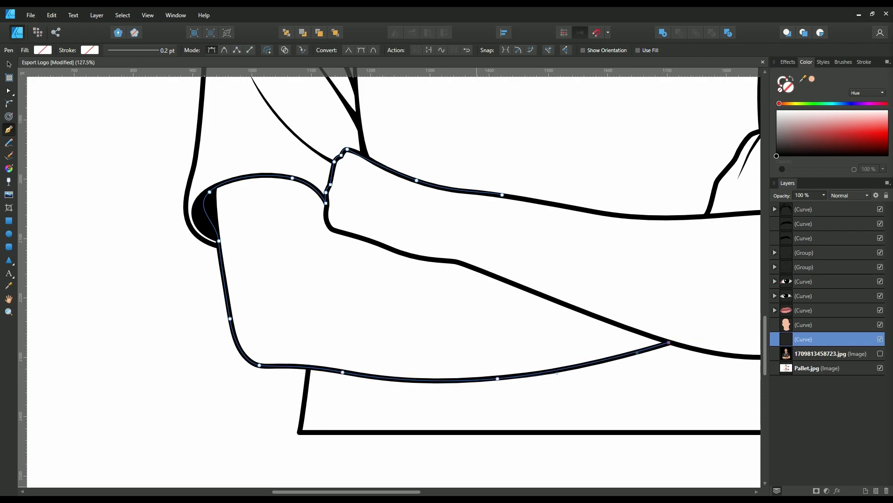
Step: Continue the outline to the right elbow, up the arm's right side and under the fingers
scroll(456, 352, "right", 8)
left_click_drag(403, 356, 513, 347)
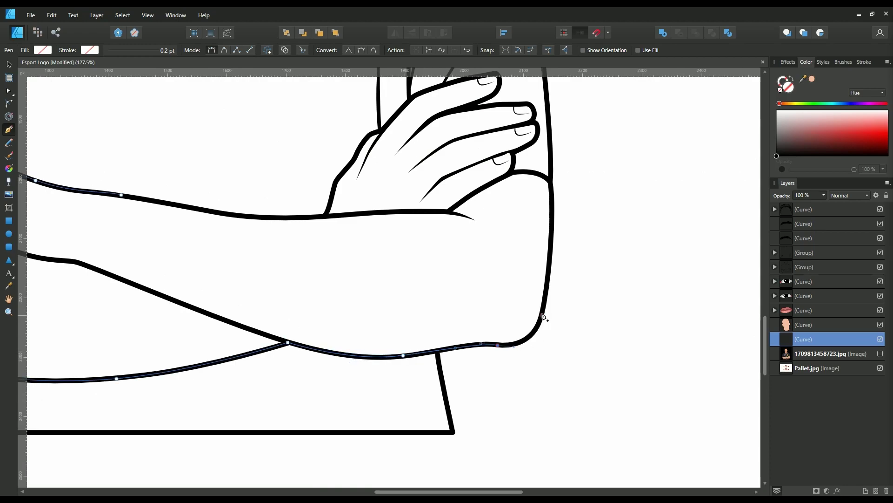
left_click_drag(543, 316, 549, 295)
left_click_drag(552, 185, 550, 178)
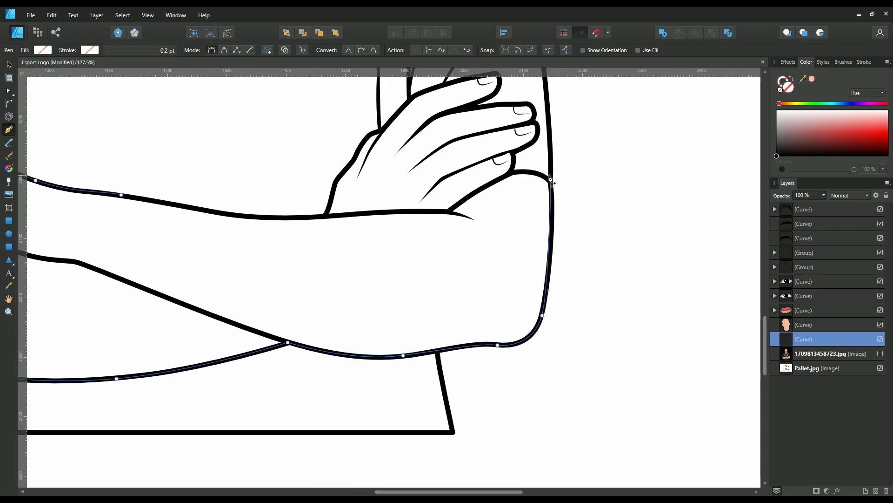
left_click_drag(553, 216, 555, 225)
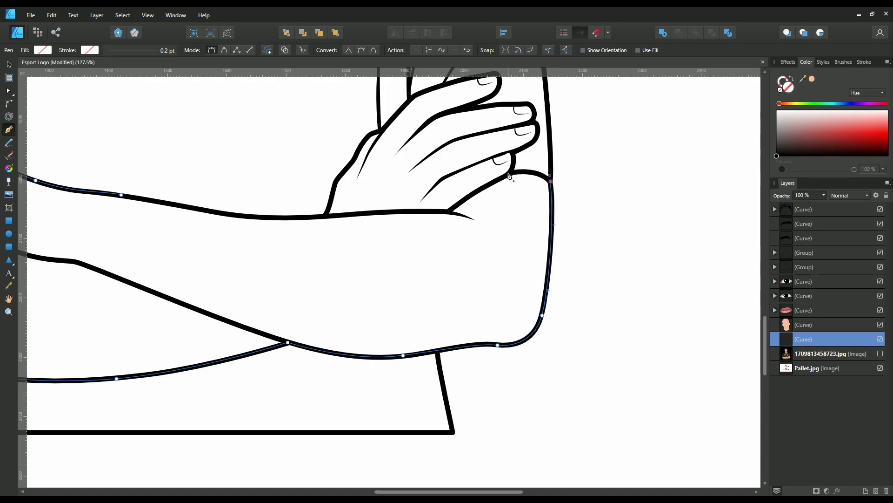
left_click(508, 176)
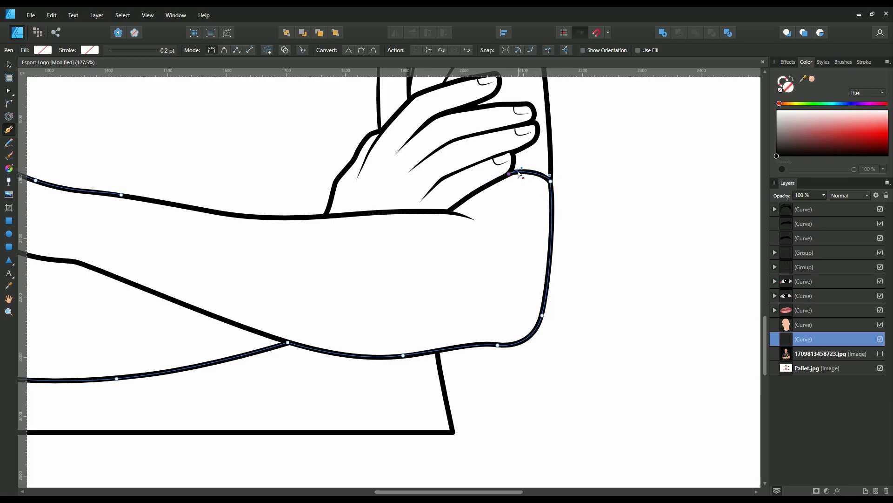
scroll(524, 175, "up", 5)
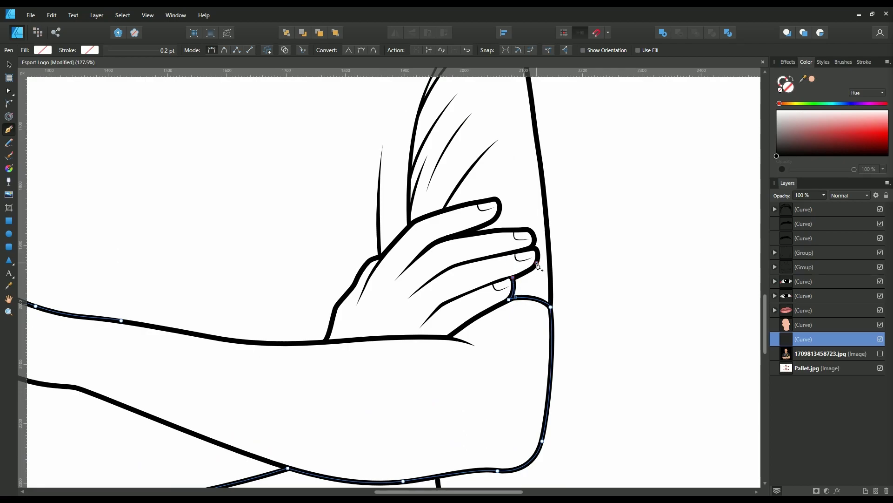
left_click_drag(537, 265, 542, 257)
Step: Trace around the fingertip and down the hand's edge to the wrist and forearm
left_click(534, 242)
left_click(502, 230)
left_click(496, 217)
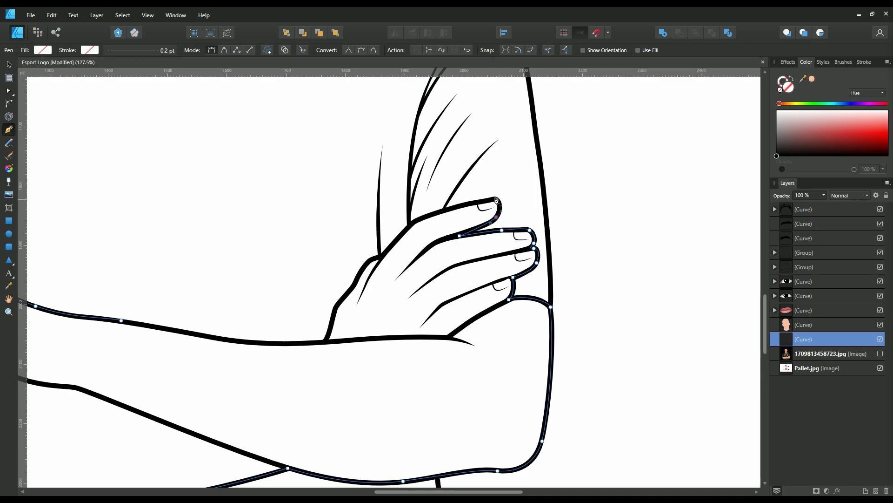
left_click(496, 199)
left_click(464, 204)
left_click(414, 222)
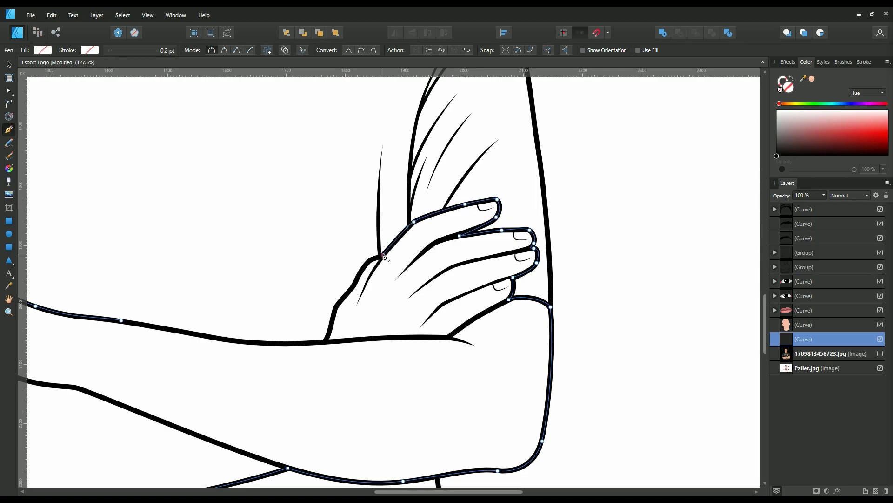
left_click(383, 255)
left_click(353, 286)
left_click(335, 308)
left_click_drag(323, 341, 321, 348)
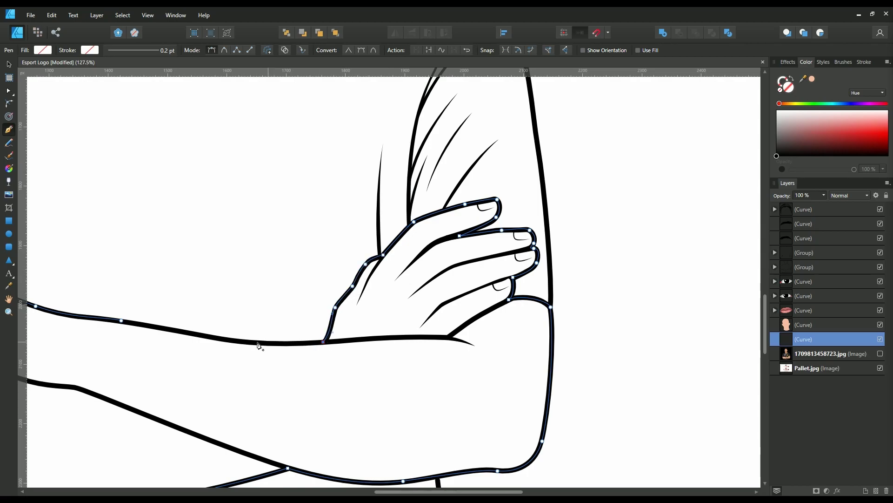
left_click_drag(240, 341, 206, 336)
Step: Close the arm outline at its start node and fill it with the peach skin colour
left_click(121, 321)
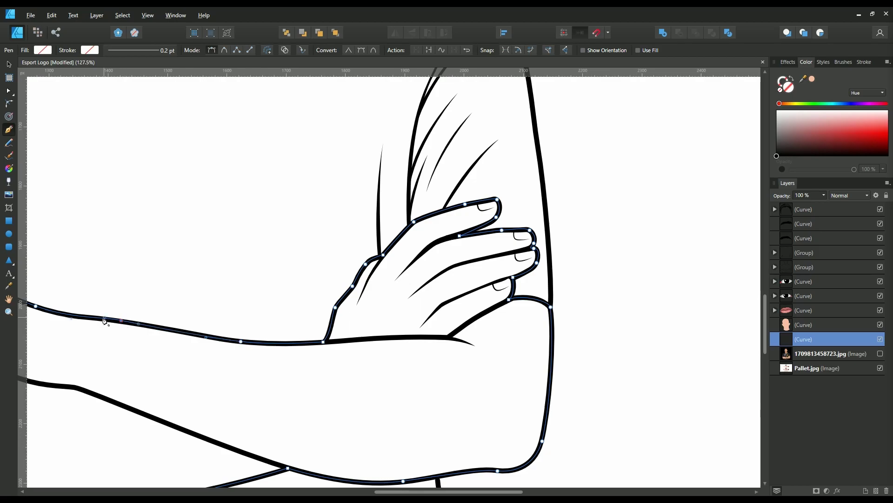
scroll(446, 319, "down", 5)
left_click(812, 79)
left_click(829, 354)
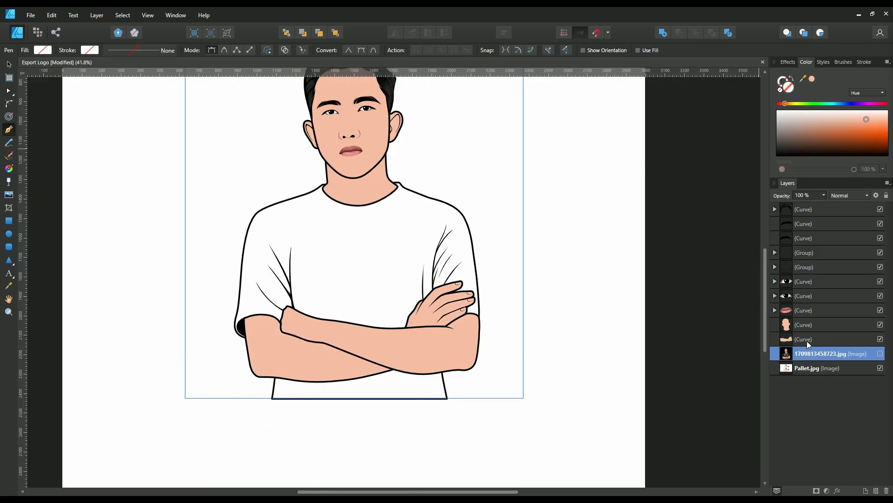
Step: Briefly show the reference photo and check the existing shoulder outline curve
left_click(880, 354)
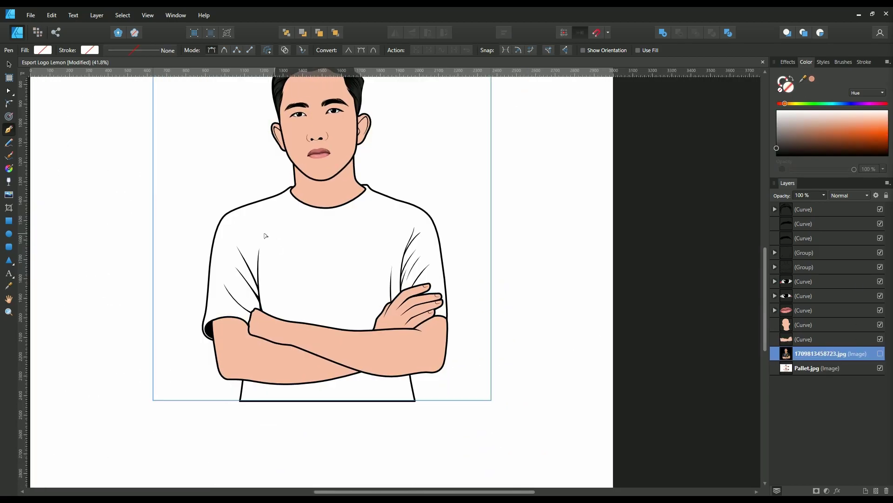
scroll(369, 207, "up", 4)
scroll(369, 207, "down", 4)
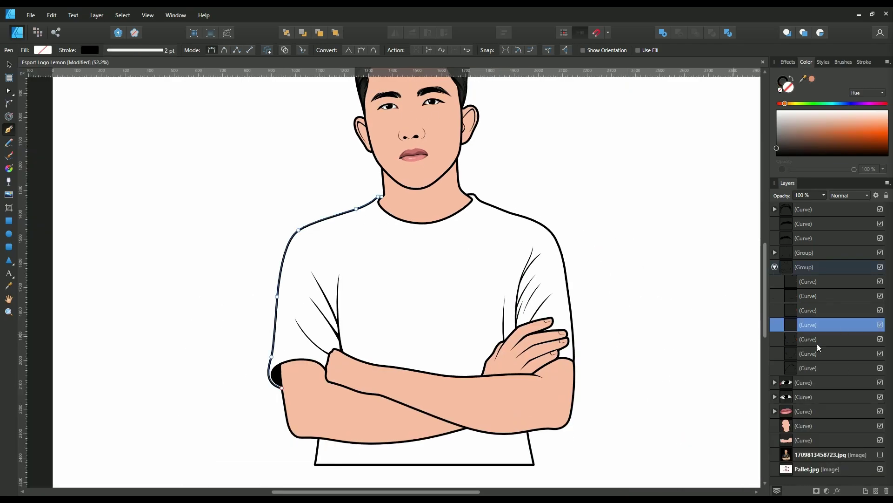
left_click(817, 343)
scroll(584, 247, "up", 4)
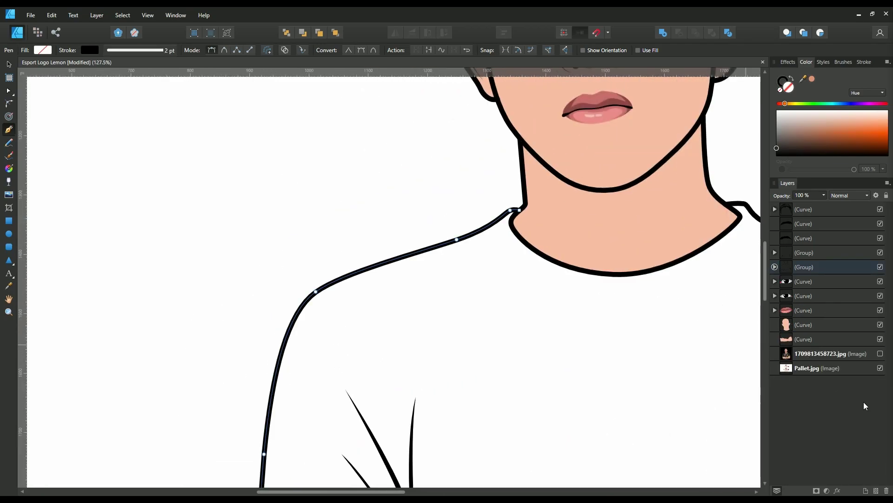
Step: Start the shirt outline beside the neck and trace down the left shoulder and sleeve
left_click(507, 212)
left_click_drag(423, 250, 365, 264)
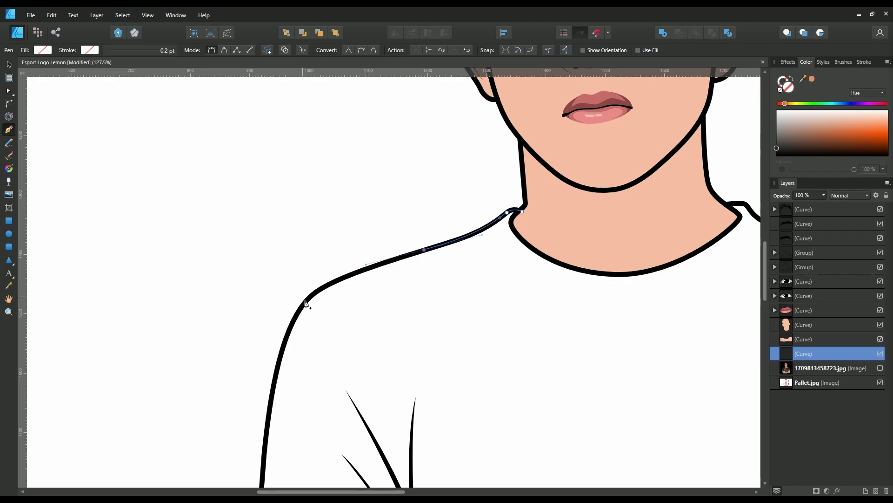
left_click_drag(296, 314, 278, 341)
left_click_drag(315, 290, 307, 291)
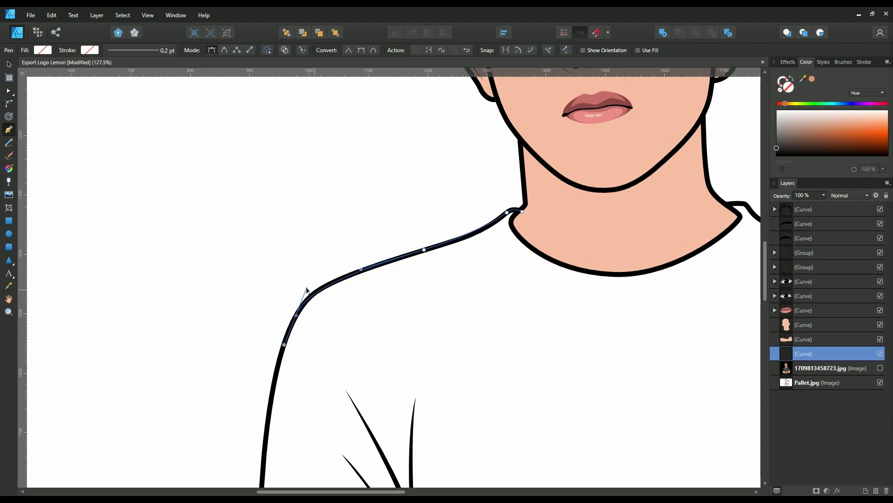
left_click_drag(763, 270, 763, 303)
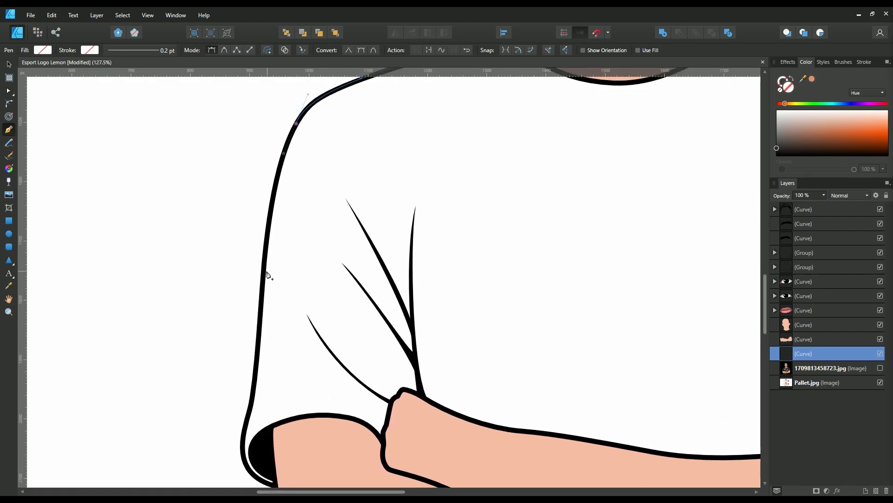
left_click_drag(263, 274, 255, 357)
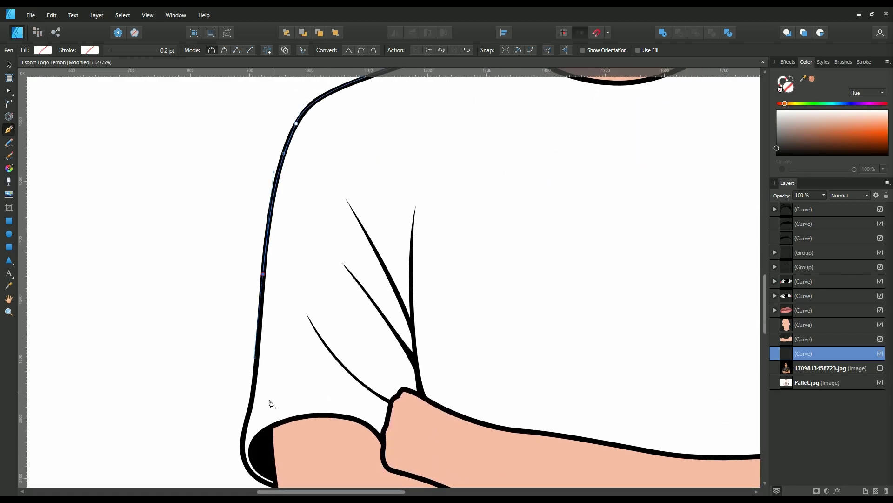
left_click_drag(250, 407, 244, 433)
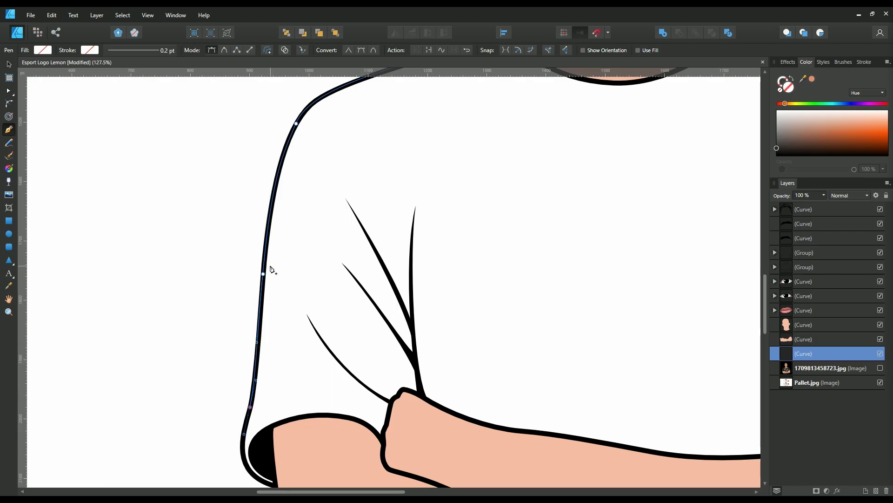
scroll(260, 326, "down", 2)
scroll(328, 354, "down", 2)
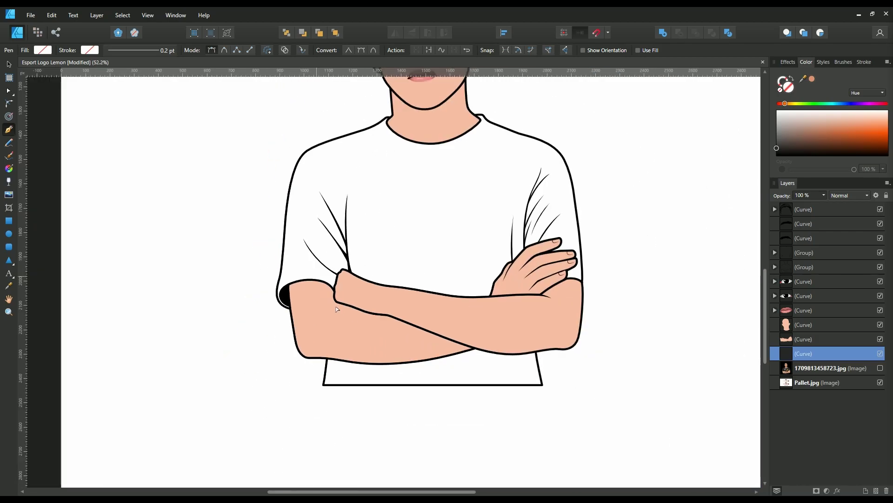
scroll(336, 309, "up", 2)
Step: Add shirt outline points at the elbow, both bottom corners and up the right side
left_click(322, 348)
left_click(315, 400)
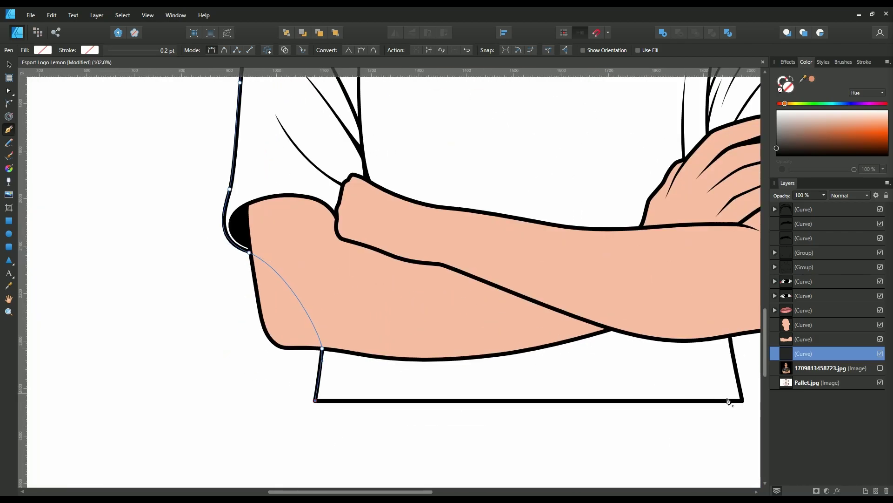
left_click(743, 400)
left_click_drag(731, 335, 731, 310)
scroll(607, 246, "down", 3)
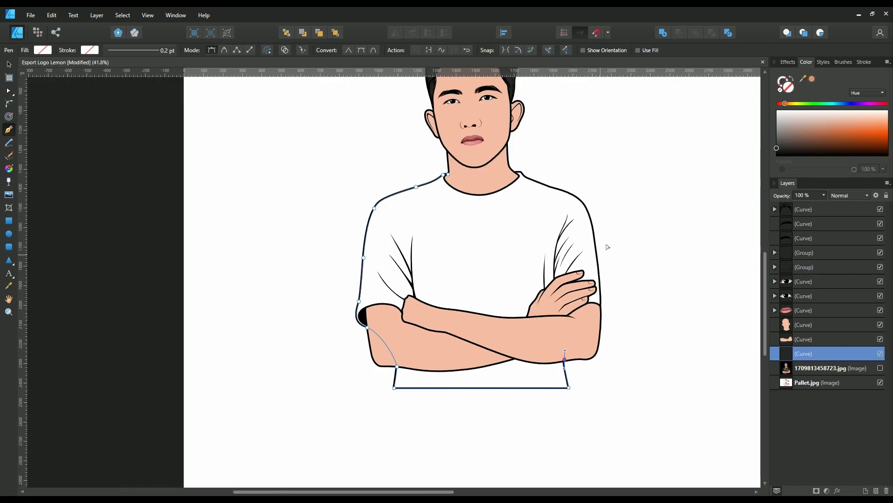
scroll(607, 246, "up", 3)
left_click(591, 399)
Step: Trace the right sleeve edge up and around the right shoulder line
left_click_drag(587, 314, 580, 254)
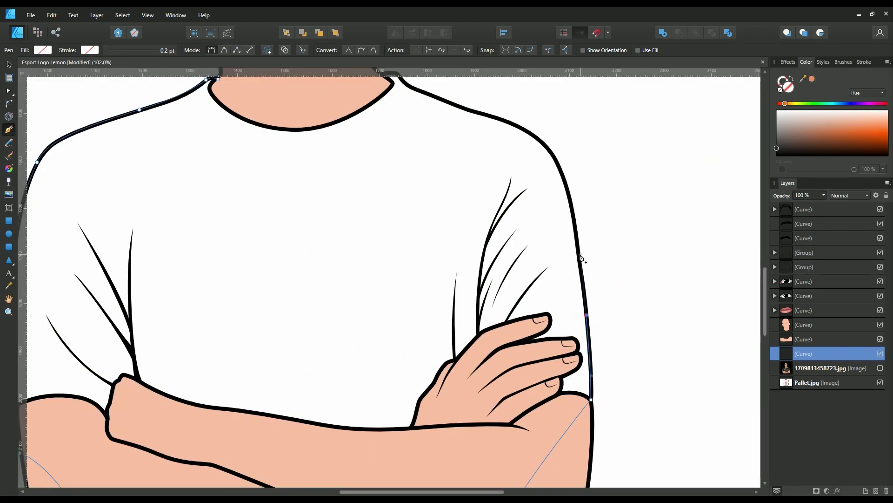
left_click_drag(572, 206, 567, 178)
left_click_drag(534, 135, 510, 121)
left_click_drag(458, 109, 441, 100)
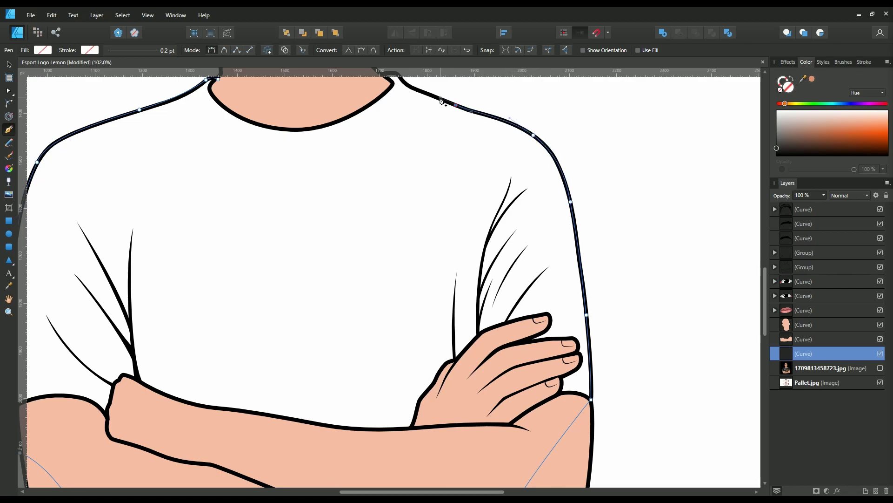
Step: Close the shirt outline, fill it dark grey, and clip the reference photo into the face shape
scroll(423, 95, "up", 3)
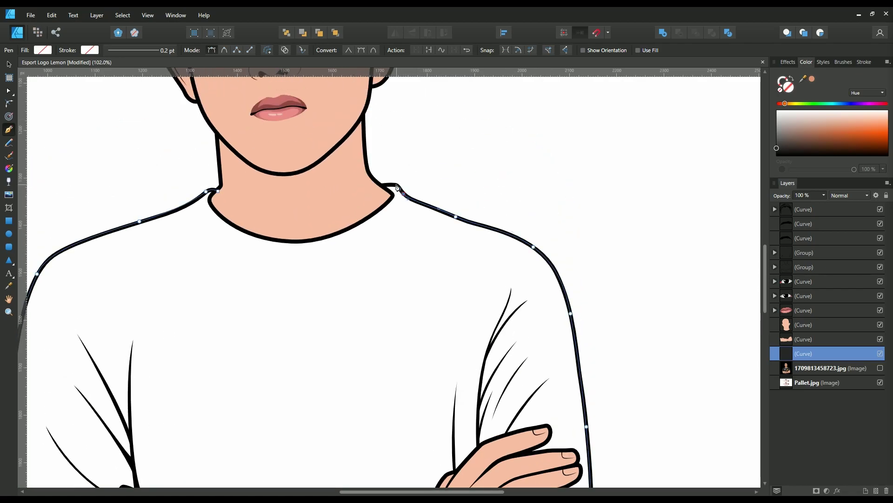
left_click(382, 184)
left_click(218, 191)
left_click(777, 148)
key("ctrl+0")
left_click_drag(808, 367, 825, 328)
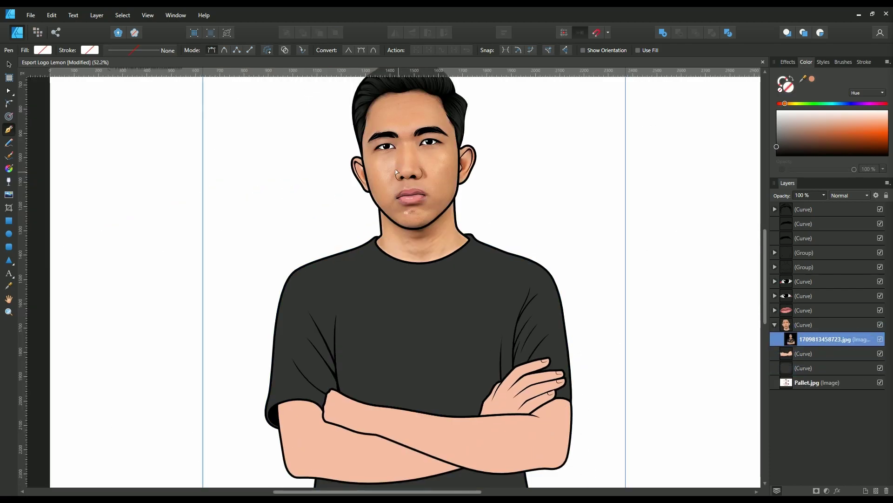
Step: Draw a shadow shape under the right eyebrow, beside the nose bridge and along the eyelid
scroll(412, 122, "up", 5)
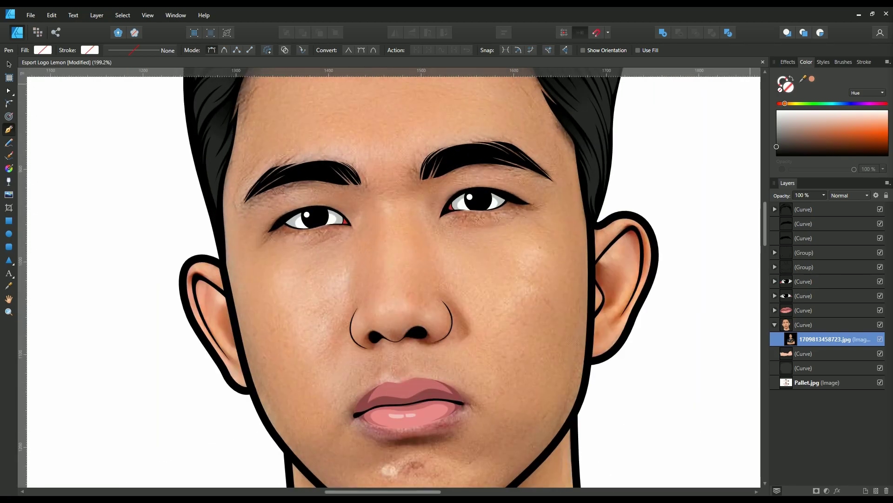
scroll(575, 174, "left", 2)
scroll(575, 173, "up", 3)
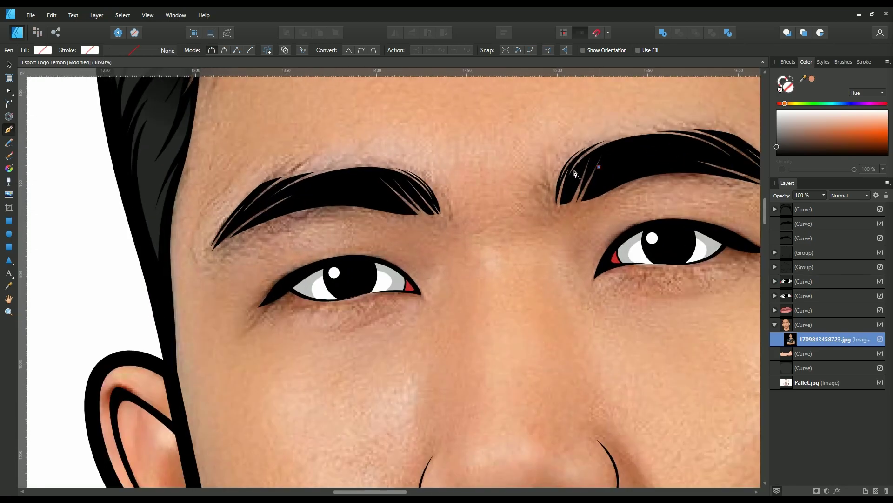
scroll(575, 174, "down", 1)
left_click(531, 165)
mouse_move(494, 210)
left_mouse_down()
mouse_move(495, 220)
mouse_move(532, 229)
left_mouse_up()
left_click(514, 264)
left_click(569, 241)
left_click(626, 236)
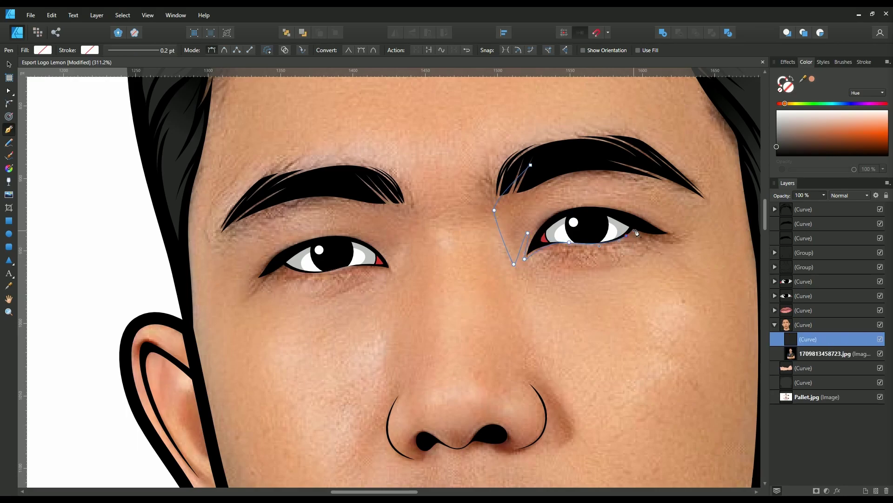
left_click(671, 236)
left_click_drag(582, 204, 533, 209)
left_click(527, 226)
left_click_drag(571, 164, 607, 157)
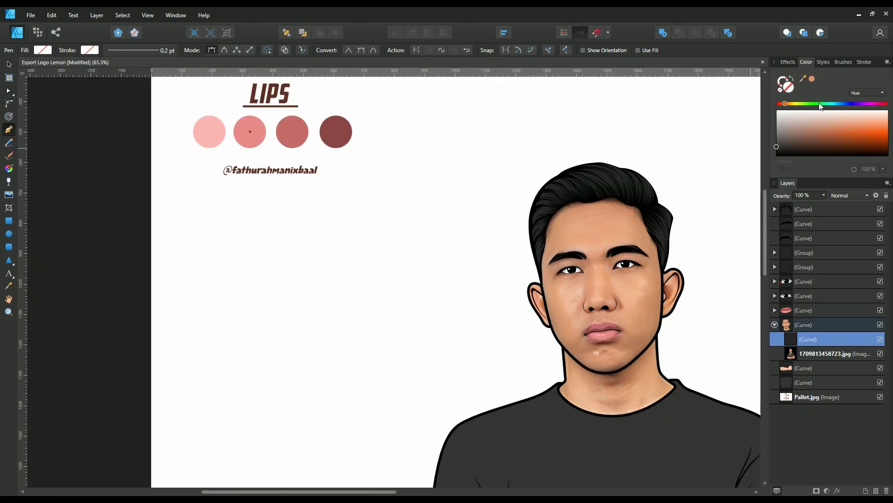
Step: Fill it with a red-brown from the lips palette, then draw the closed left-eye shadow shape
left_click_drag(802, 78, 355, 123)
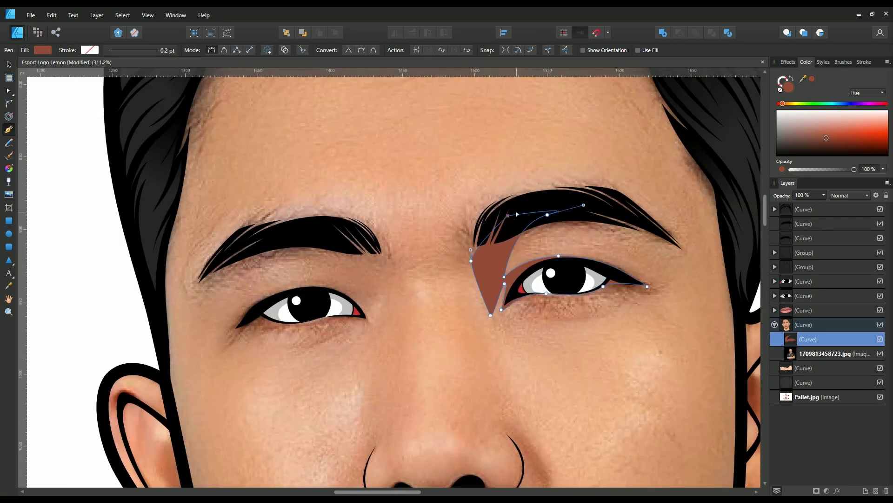
left_click(795, 353)
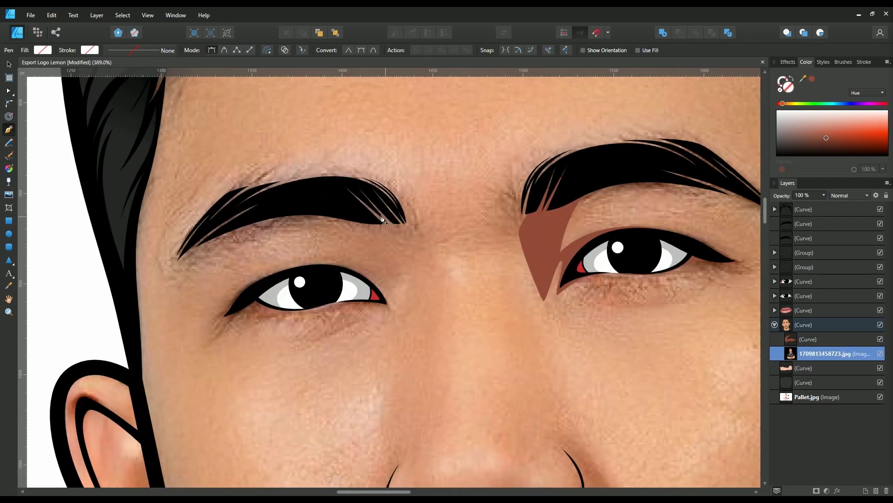
left_click(410, 246)
left_click(401, 311)
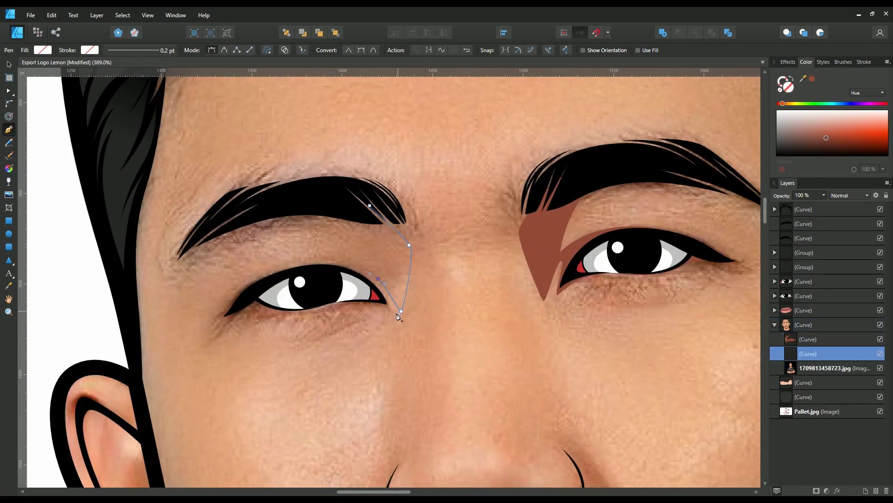
left_click_drag(294, 321, 291, 319)
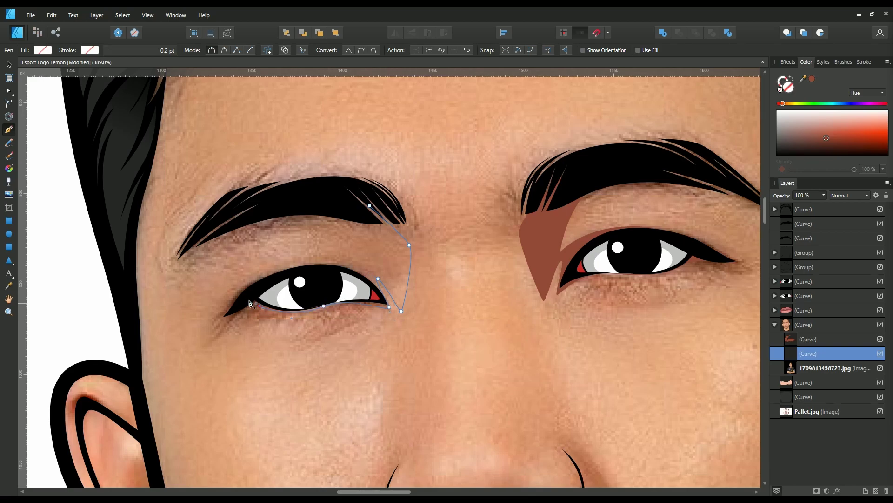
left_click(221, 321)
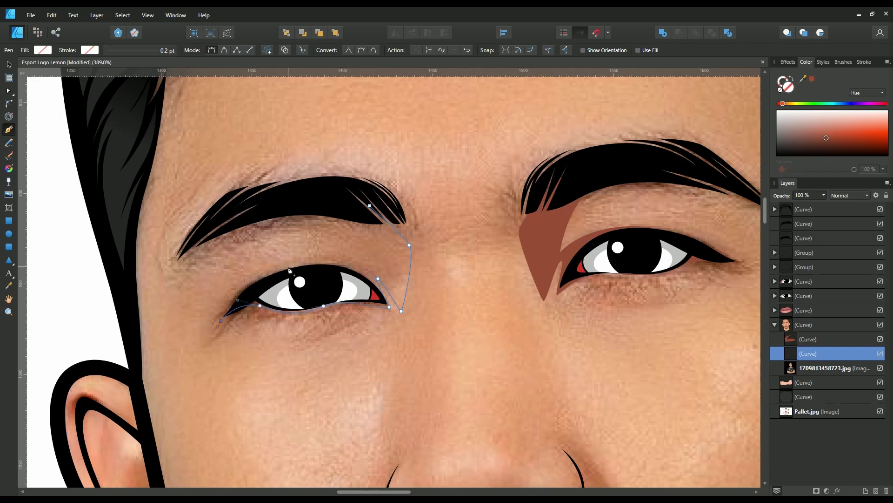
left_click(369, 206)
Step: Begin a shading curve beside and over the right nostril
scroll(445, 255, "down", 3)
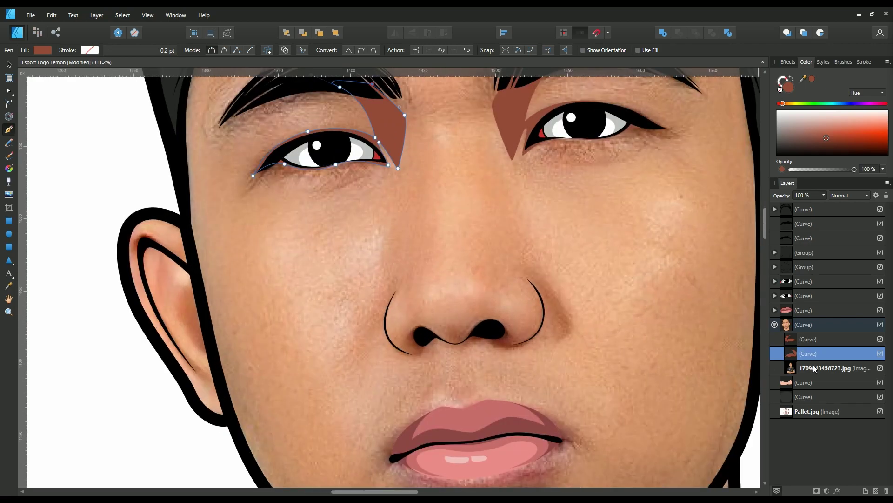
left_click(819, 367)
scroll(534, 360, "up", 3)
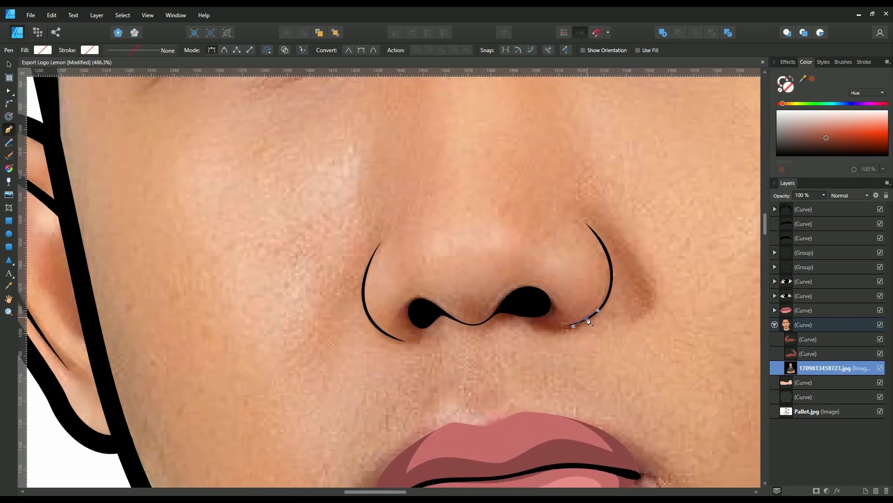
left_click(567, 326)
left_click_drag(524, 282, 495, 286)
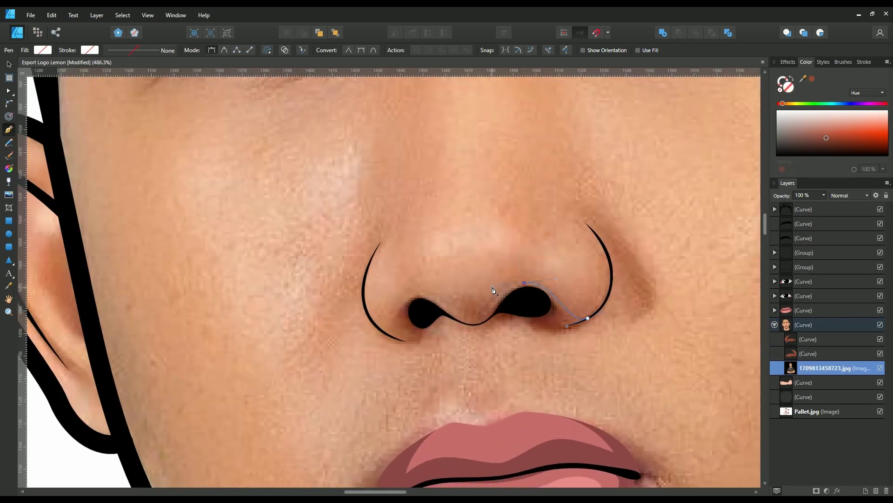
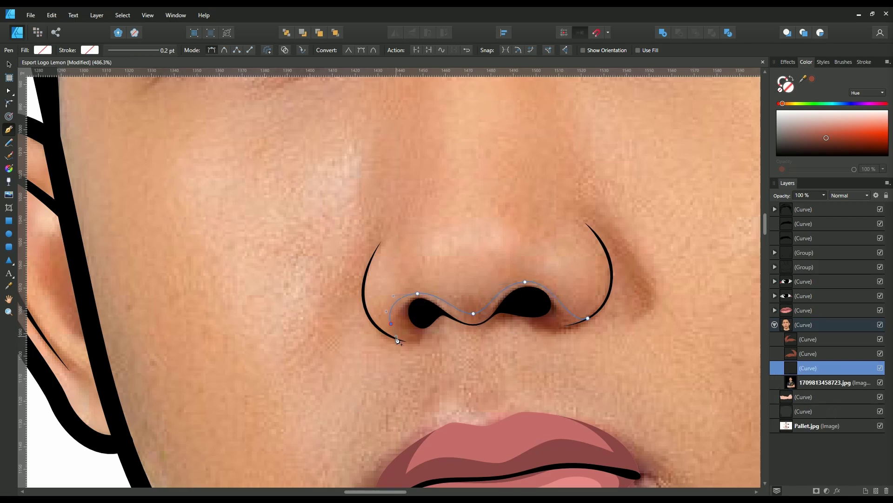
Step: Smooth the nostril shadow curve and fill it brown
left_click_drag(414, 347, 428, 344)
left_click_drag(511, 317, 532, 322)
left_click(811, 79)
scroll(418, 337, "down", 5)
scroll(418, 338, "up", 4)
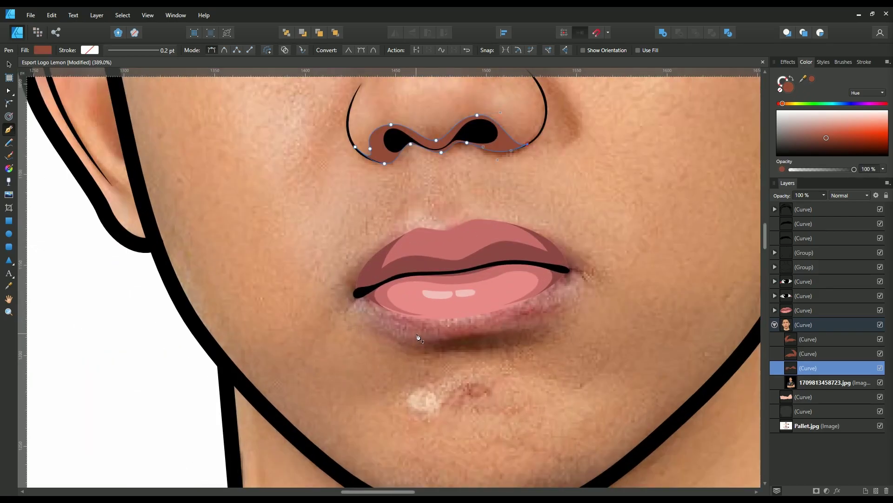
Step: Draw a closed shadow shape under the lower lip and fill it reddish-brown
left_click(517, 322)
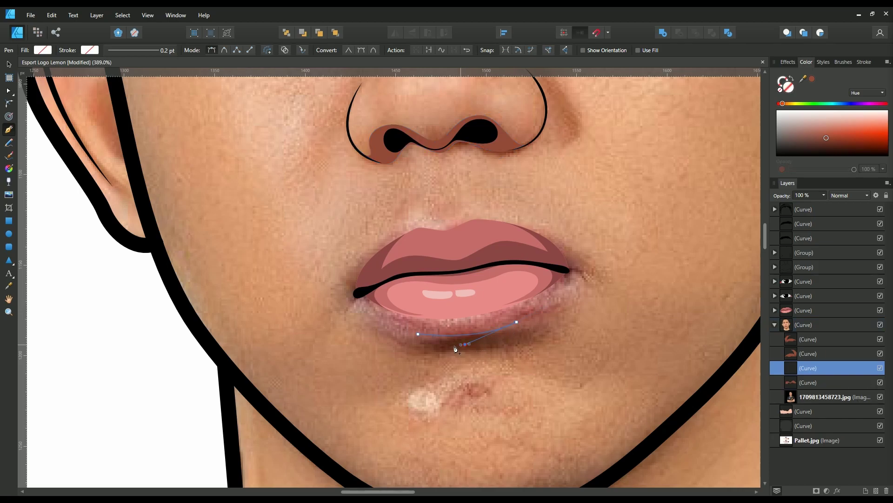
left_click_drag(466, 344, 442, 345)
left_click(418, 334)
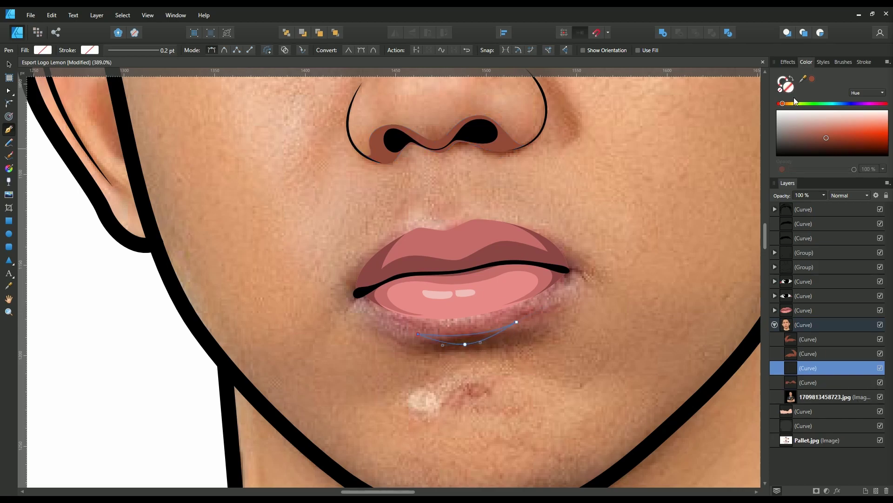
left_click(813, 80)
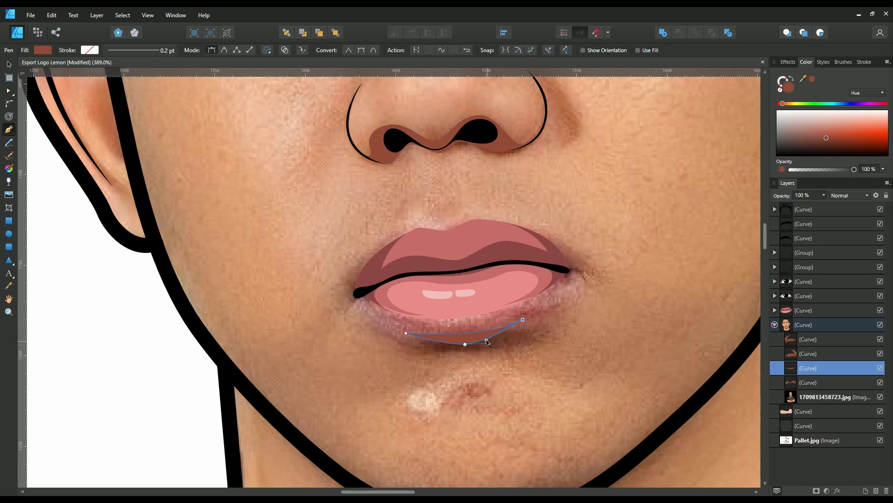
left_click_drag(486, 341, 500, 342)
left_click(816, 399)
key("ctrl+minus")
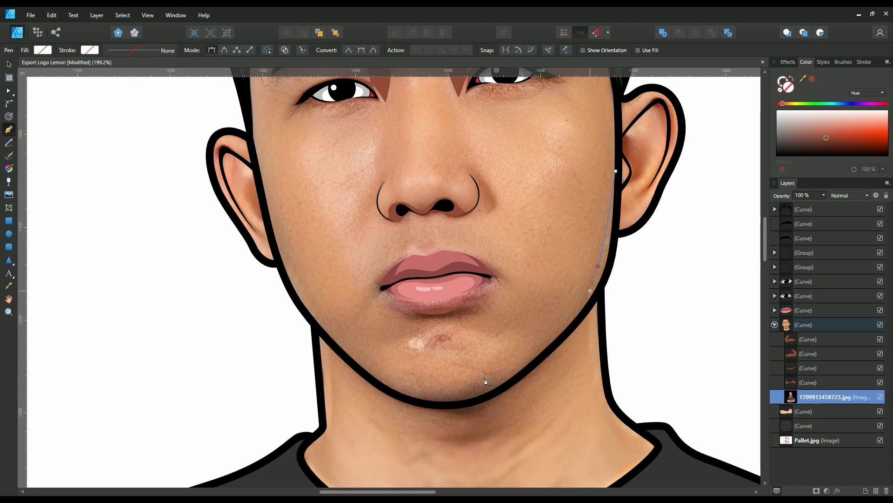
Step: Start the jaw shadow at the chin and trace it along the left jaw to the ear
left_click_drag(453, 393, 398, 399)
left_click_drag(300, 286, 278, 247)
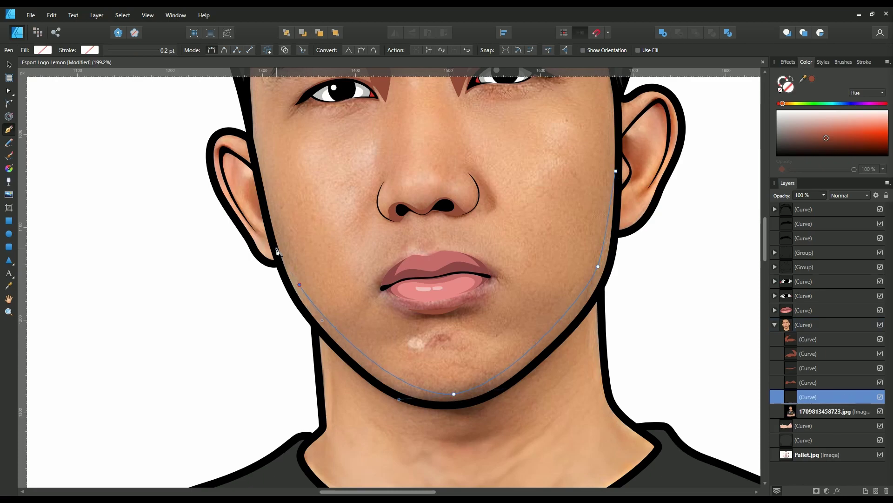
left_click(259, 176)
left_click_drag(398, 399, 385, 395)
left_click_drag(258, 177, 251, 199)
left_click(266, 223)
left_click(282, 269)
left_click_drag(315, 329, 322, 340)
Step: Continue the shadow with spikes down both neck sides, up to the right ear, and close it
left_click(351, 401)
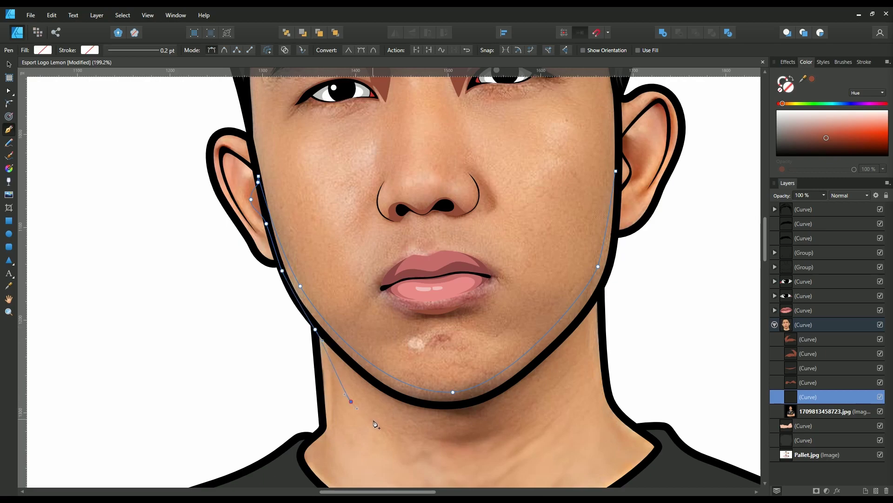
left_click(380, 424)
left_click_drag(462, 418, 524, 416)
left_click(547, 402)
left_click(574, 337)
left_click(602, 293)
left_click(615, 238)
left_click_drag(620, 154, 631, 175)
left_click(622, 189)
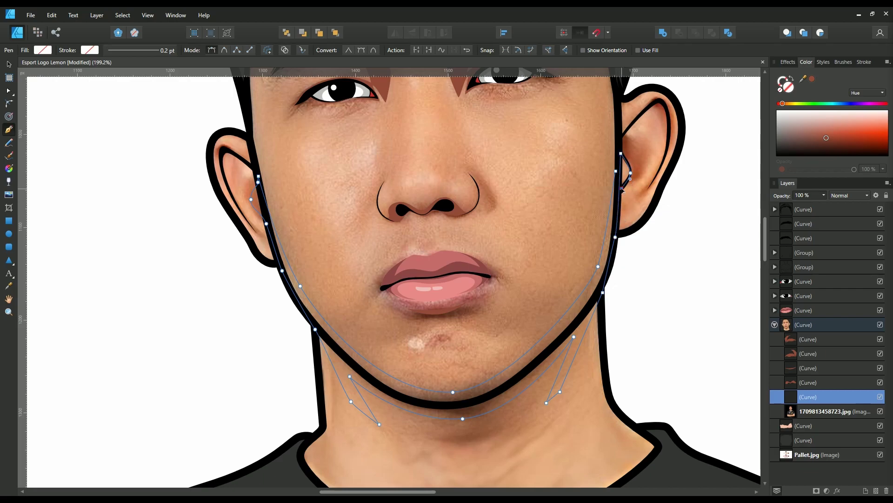
left_click(622, 136)
Step: Hide the reference photo and reposition the tips of the two neck shadow spikes
scroll(483, 227, "down", 3, "ctrl")
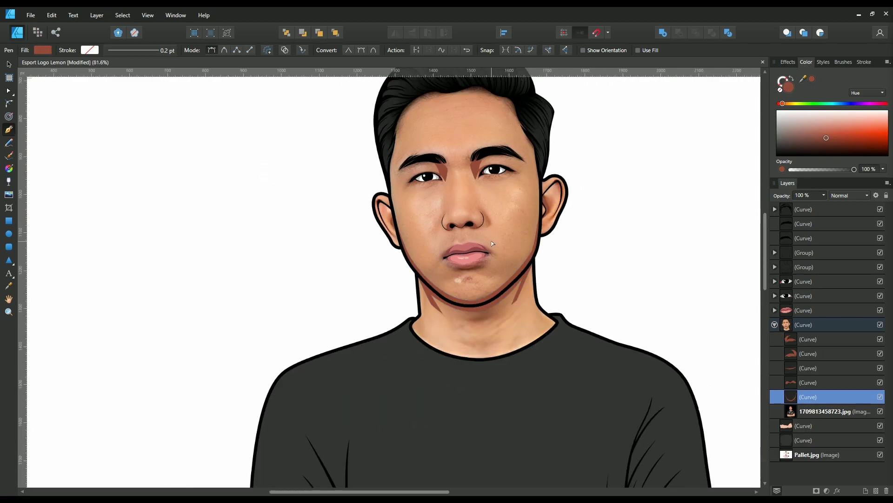
left_click(880, 410)
scroll(487, 287, "up", 3, "ctrl")
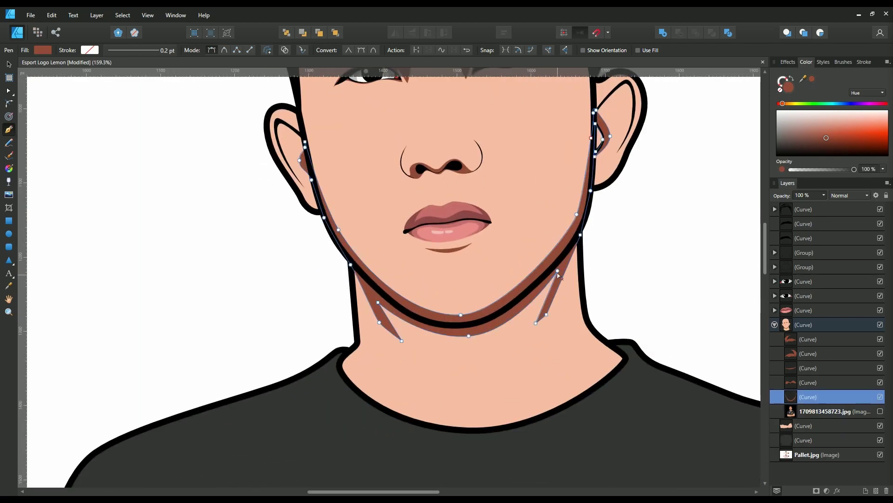
mouse_move(535, 328)
left_mouse_down()
mouse_move(530, 344)
mouse_move(546, 322)
left_mouse_up()
left_click_drag(402, 341, 380, 329)
left_click(833, 410)
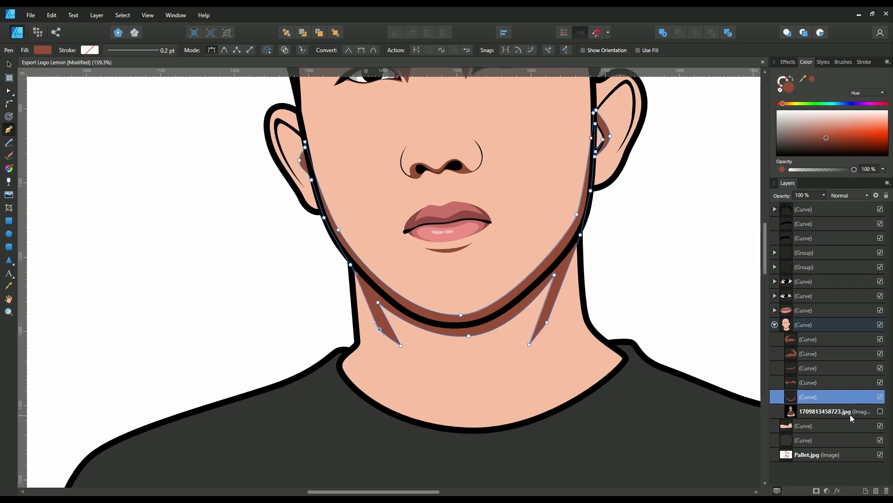
Step: Trace a closed curve around the nose wings and both nostrils
left_click(881, 411)
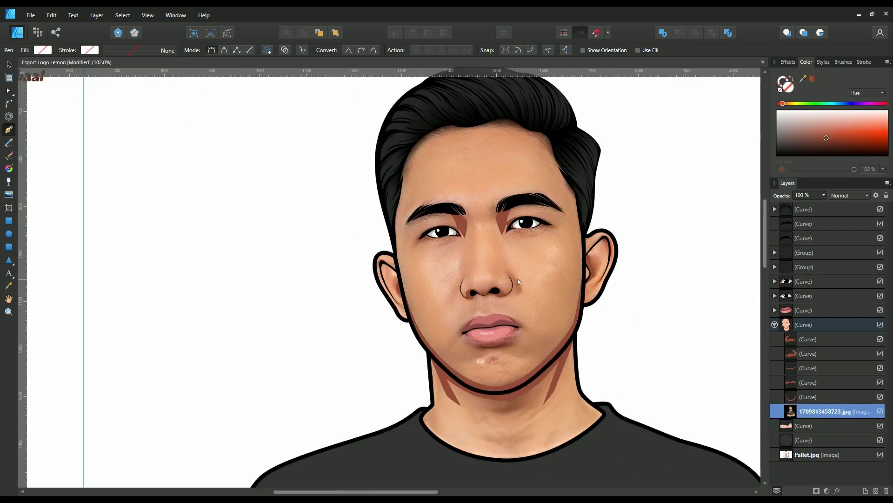
scroll(424, 298, "up", 5, "ctrl")
left_click_drag(471, 303, 473, 300)
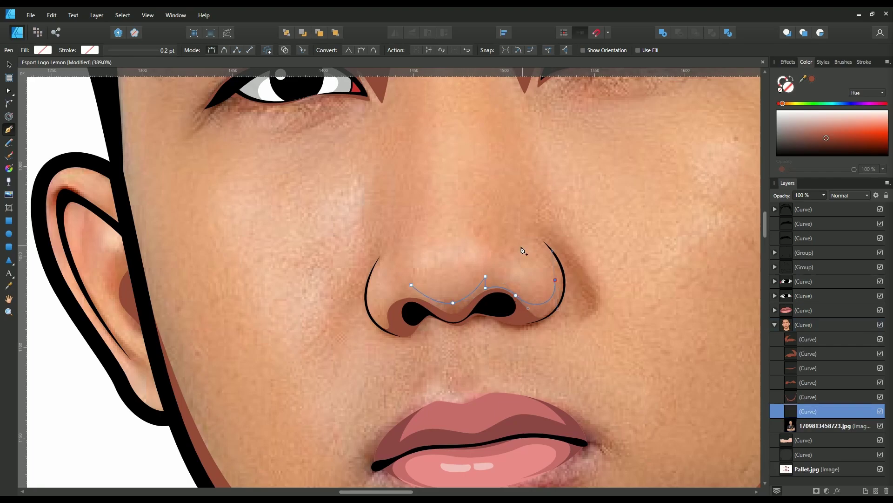
left_click_drag(516, 250, 507, 269)
left_click_drag(534, 228, 559, 229)
left_click_drag(528, 324, 494, 332)
left_click_drag(427, 326, 377, 331)
mouse_move(368, 281)
left_mouse_down()
mouse_move(376, 257)
mouse_move(369, 288)
left_mouse_up()
left_click_drag(380, 246, 413, 296)
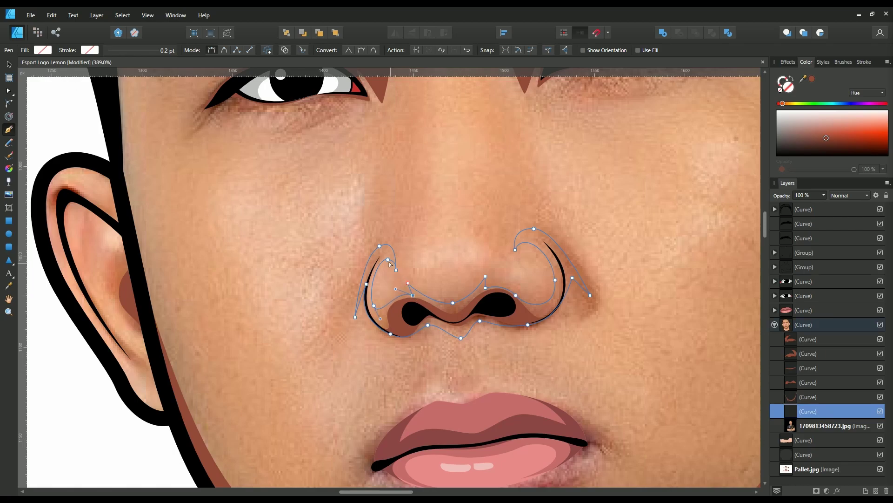
left_click_drag(390, 265, 394, 262)
Step: Fill the nose highlight with the light skin tone and hide the reference photo
scroll(397, 272, "down", 3)
scroll(528, 270, "down", 2)
scroll(529, 271, "down", 5)
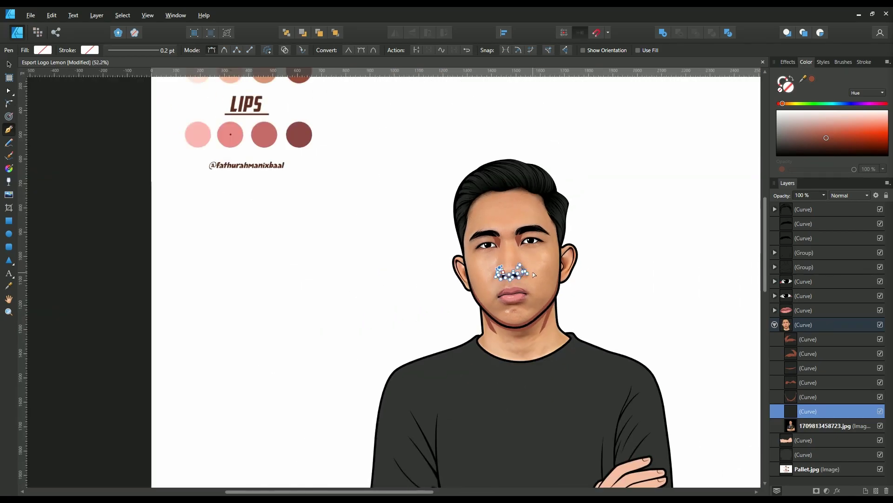
scroll(515, 260, "down", 2)
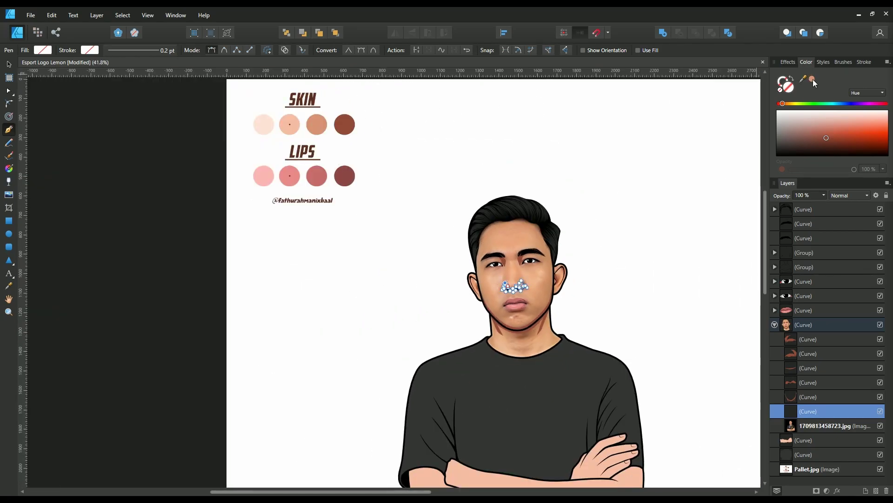
scroll(515, 286, "up", 3)
scroll(515, 286, "up", 2)
left_click(828, 425)
left_click(881, 426)
Step: Check the nose highlight shape, then show the reference photo again
left_click(858, 413)
scroll(433, 343, "down", 2)
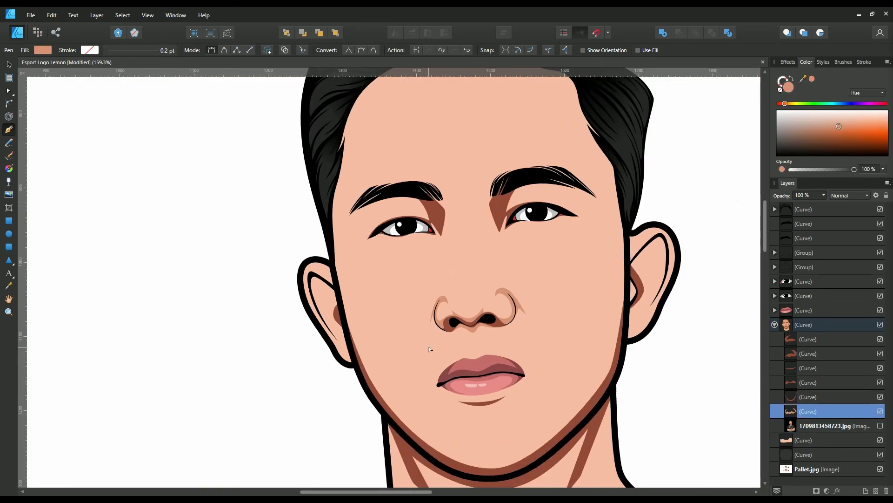
scroll(454, 315, "up", 1)
scroll(454, 315, "up", 1)
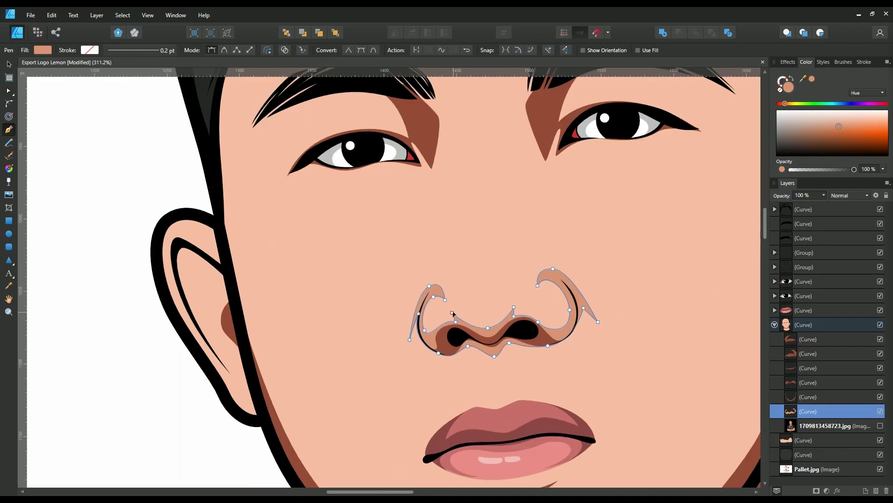
left_click(818, 424)
scroll(511, 279, "down", 3)
scroll(512, 279, "down", 2)
left_click(880, 425)
Step: Draw a closed highlight from the right eyebrow down the nose bridge and along the eyelids
scroll(525, 236, "up", 5)
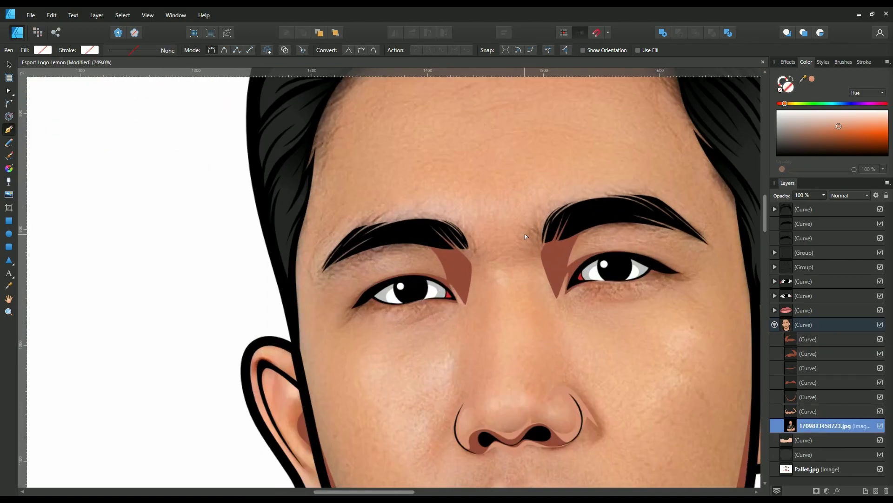
left_click(559, 214)
left_click_drag(525, 254, 520, 260)
left_click_drag(534, 313, 539, 320)
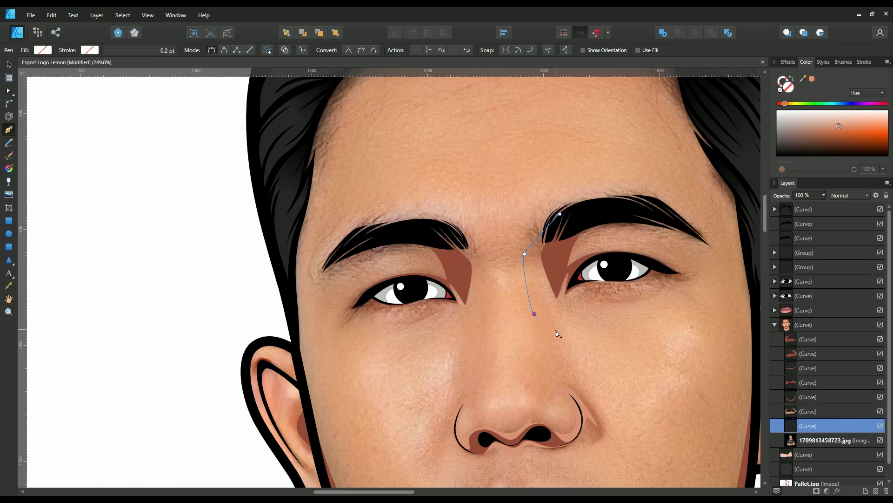
left_click(560, 329)
left_click_drag(566, 281, 566, 300)
left_click_drag(646, 279, 654, 276)
left_click_drag(634, 250, 598, 245)
mouse_move(632, 218)
left_mouse_down()
mouse_move(652, 214)
mouse_move(585, 204)
left_mouse_up()
left_click(559, 214)
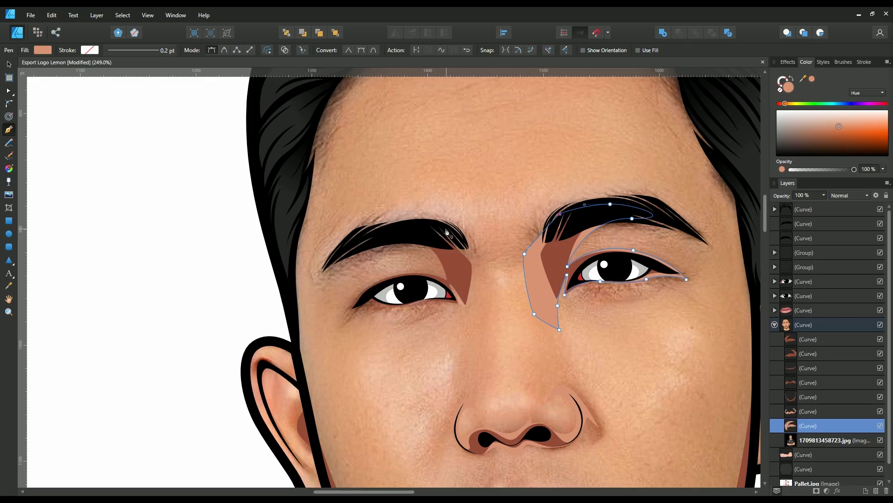
Step: Draw the matching left eye highlight beside the nose and fill it light skin colour
left_click(481, 259)
left_click(483, 318)
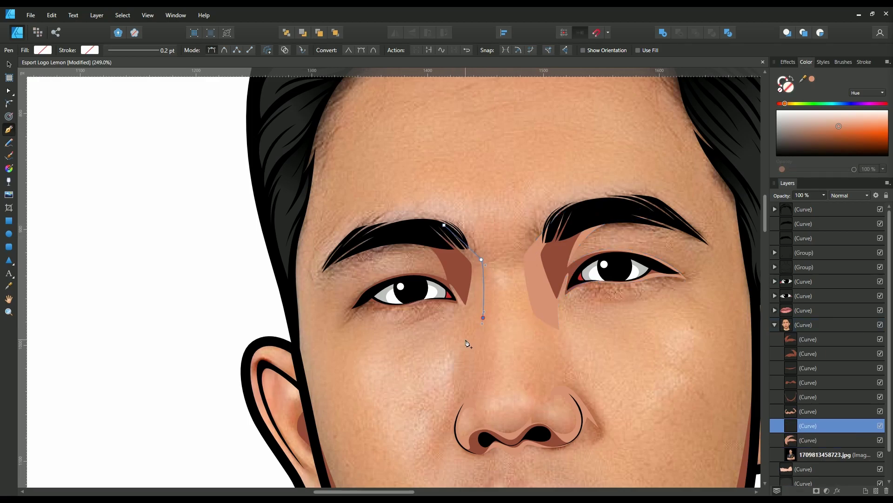
left_click(467, 337)
left_click_drag(387, 276, 417, 268)
left_click(392, 241)
left_click(400, 228)
left_click(445, 224)
left_click(812, 79)
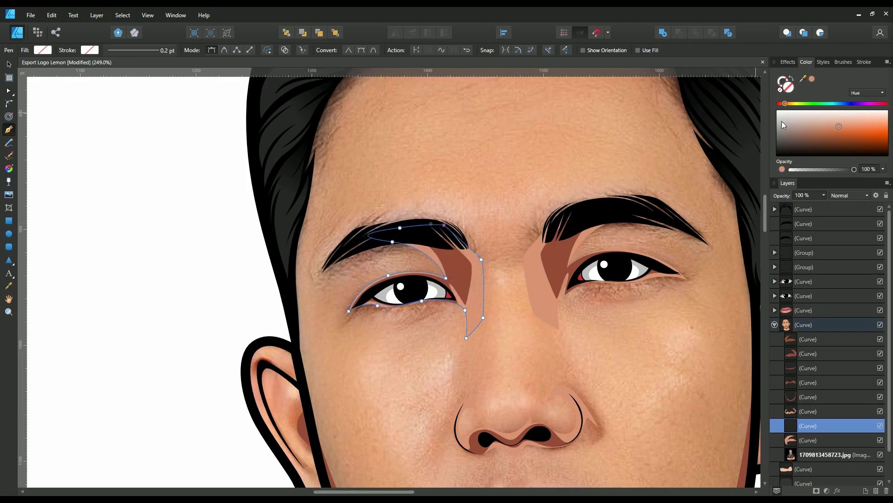
Step: Trace the skin outline from the forehead down the right cheek, around the chin and up the left face
left_click(815, 455)
scroll(531, 290, "down", 4)
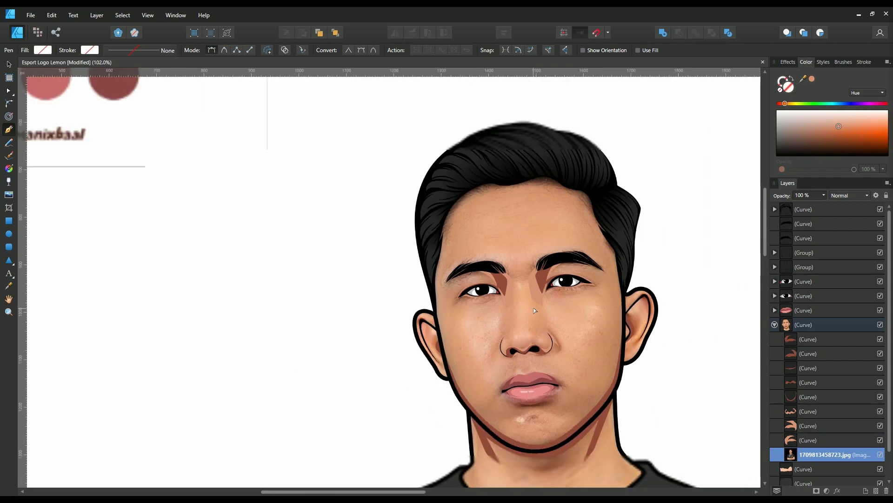
left_click(580, 187)
left_click_drag(611, 280, 616, 298)
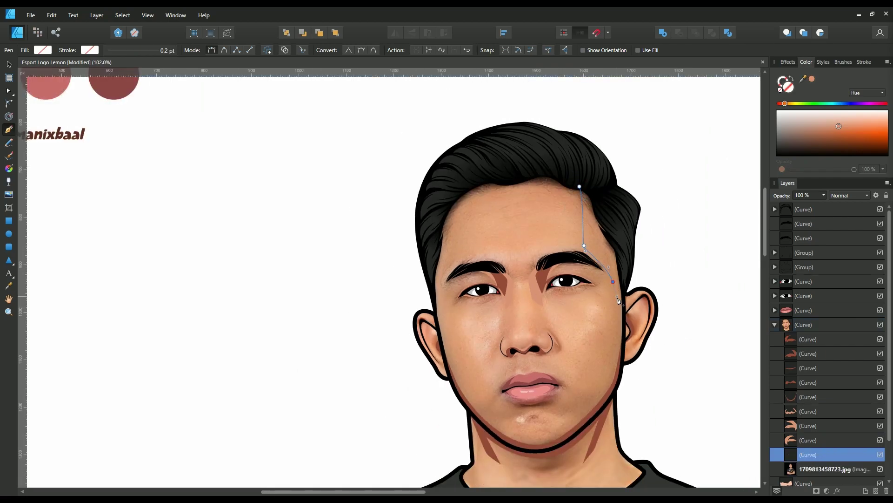
left_click(584, 246)
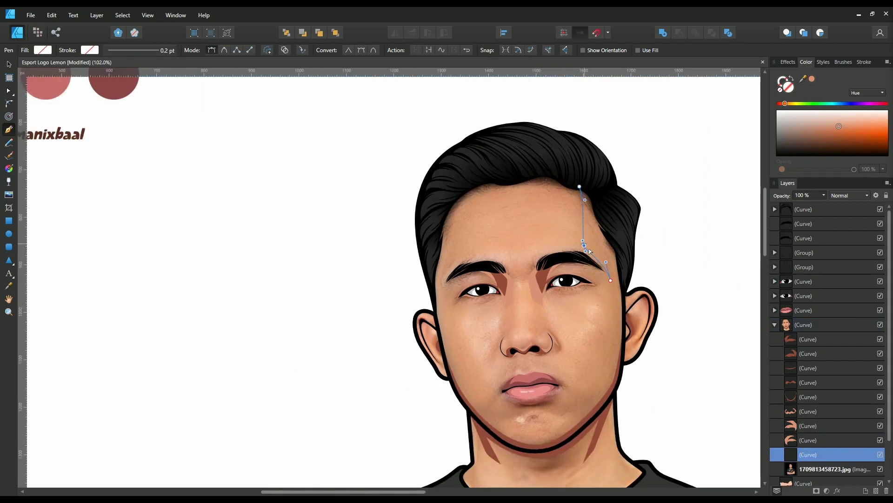
left_click(608, 333)
left_click_drag(603, 391, 602, 404)
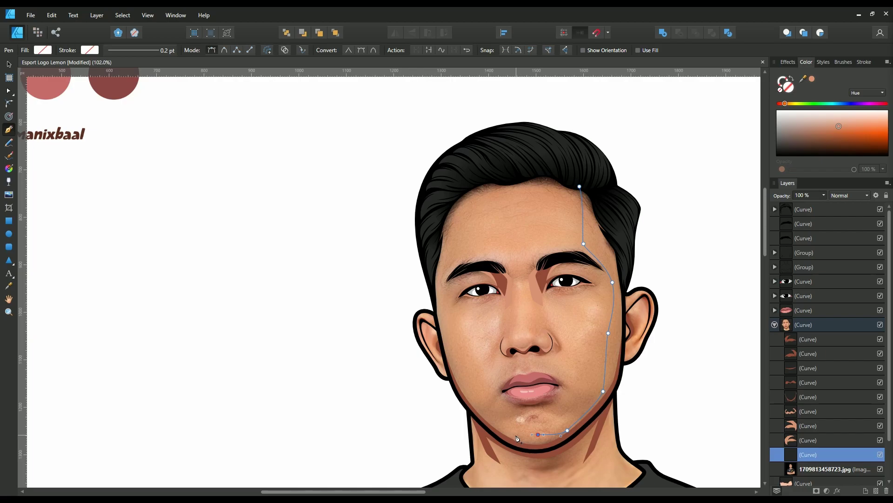
left_click_drag(514, 436, 502, 435)
left_click(452, 341)
left_click(441, 293)
Step: Bring the skin outline around the left ear and down the neck to the neckline
scroll(424, 317, "up", 2)
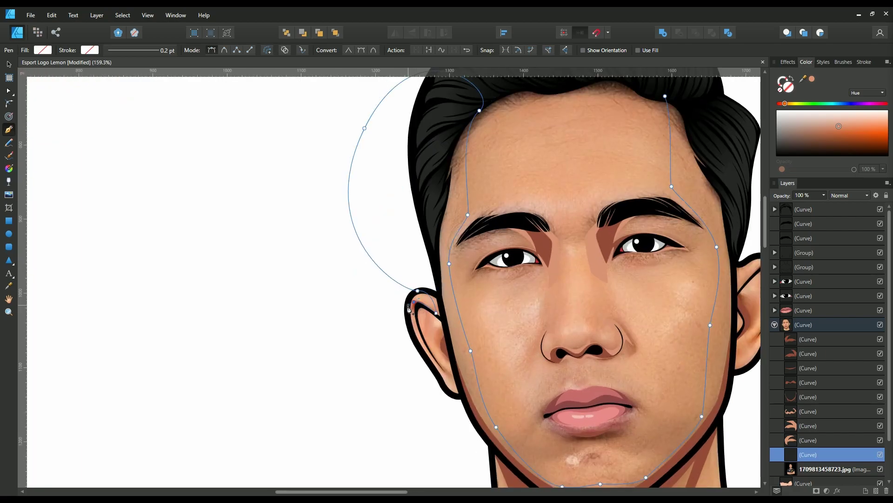
left_click(426, 347)
left_click(457, 387)
scroll(442, 326, "down", 5)
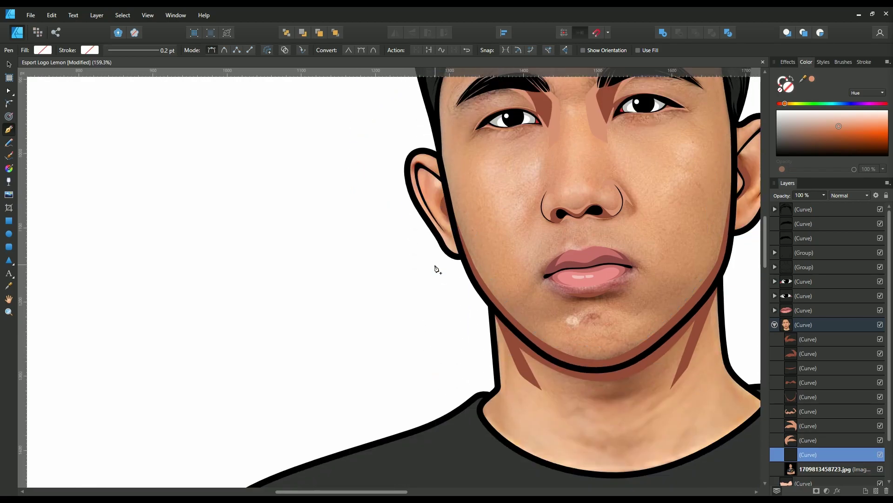
scroll(495, 343, "down", 3)
scroll(465, 325, "up", 2)
left_click(441, 296)
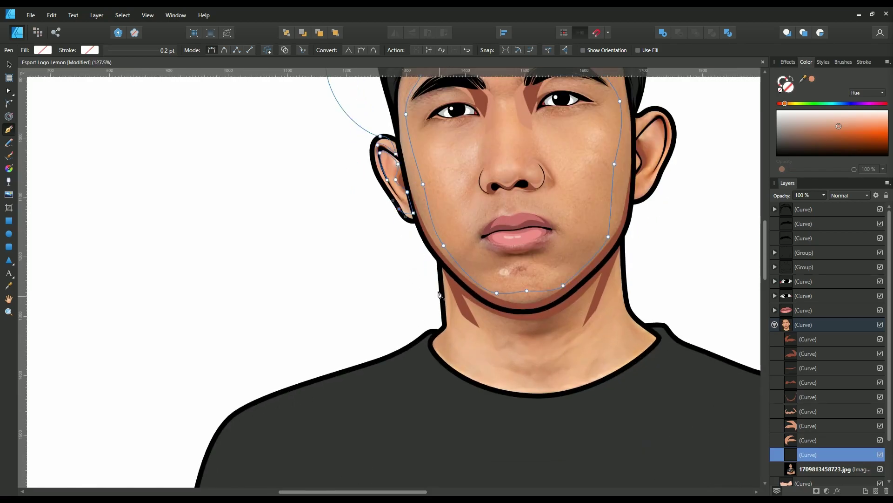
left_click(454, 369)
left_click(467, 384)
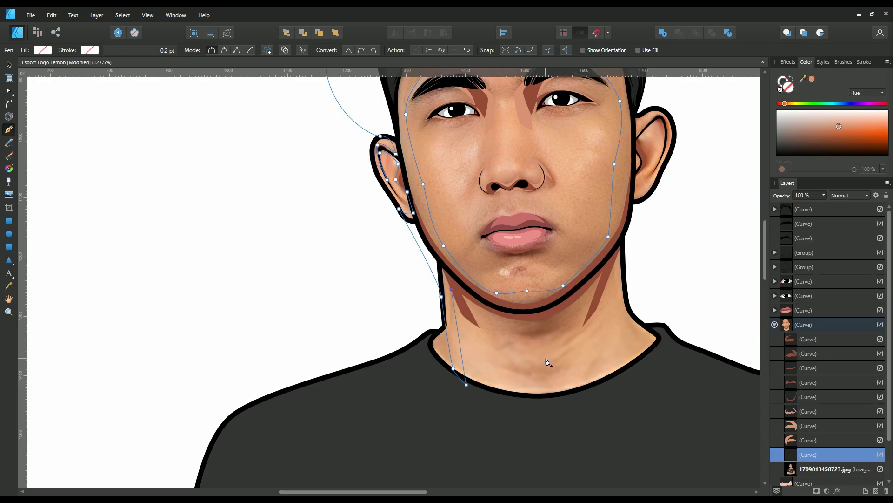
Step: Curve the skin outline across the bottom of the neck and up its right side
left_click_drag(545, 358, 619, 358)
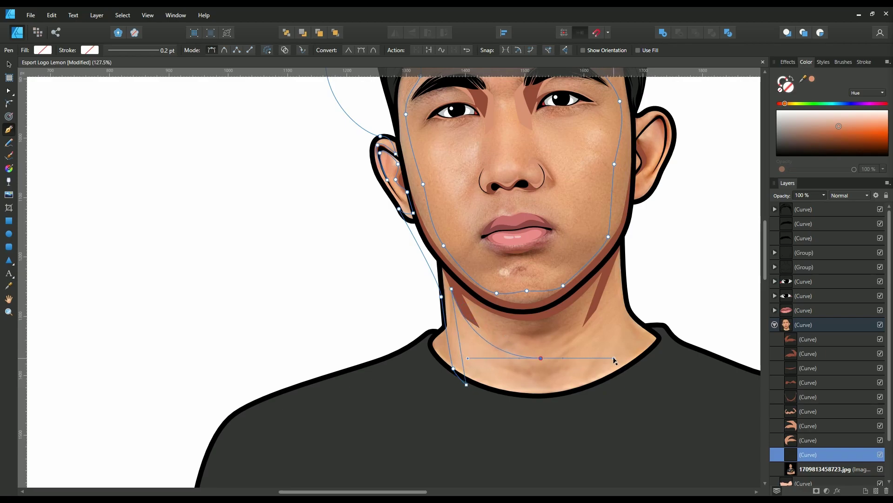
left_click(615, 261)
left_click_drag(597, 355, 593, 357)
left_click(615, 378)
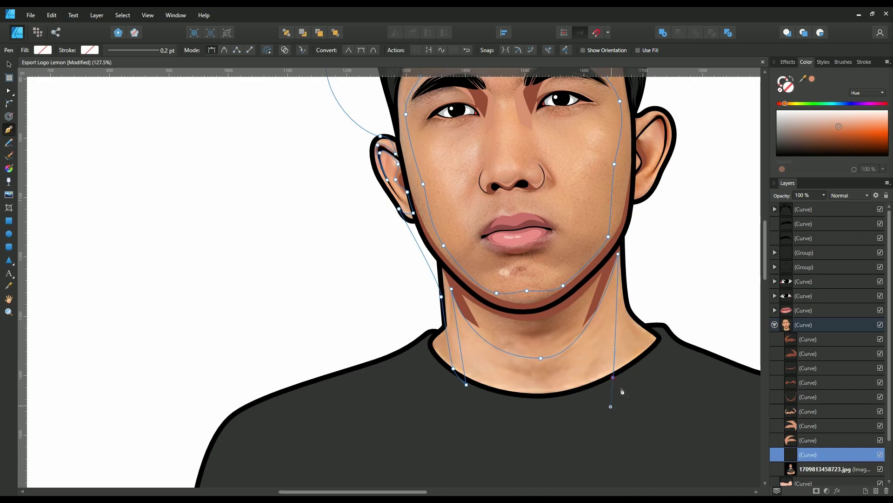
scroll(666, 243, "up", 3)
scroll(666, 243, "up", 3)
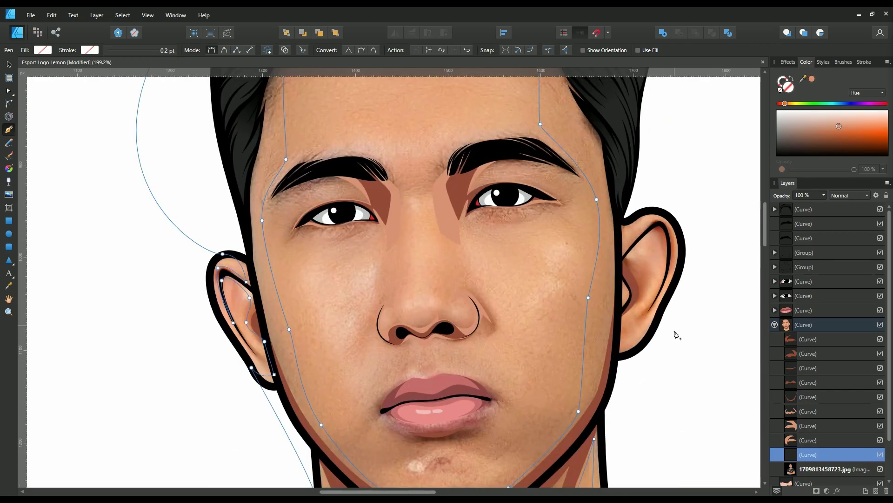
Step: Carry the skin outline over the right ear into the head edge, then select the reference photo layer
left_click_drag(650, 332, 674, 335)
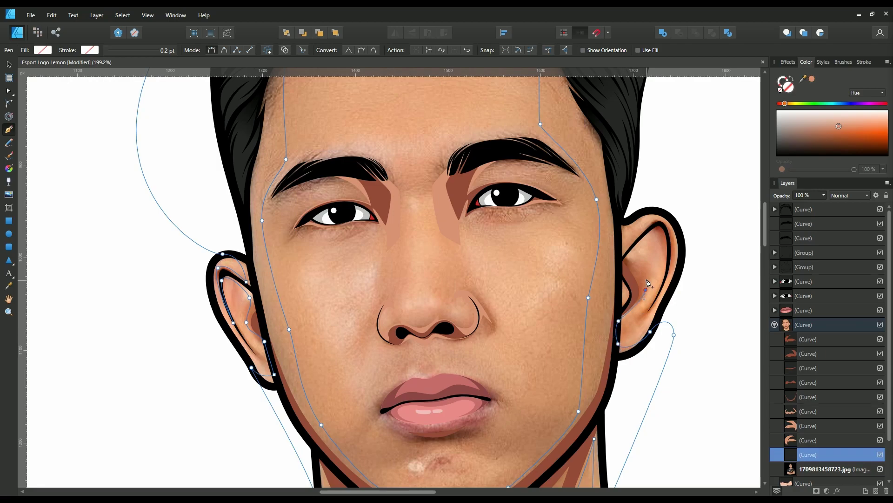
left_click_drag(655, 231, 663, 231)
left_click(675, 226)
left_click(651, 211)
left_click_drag(616, 221, 618, 237)
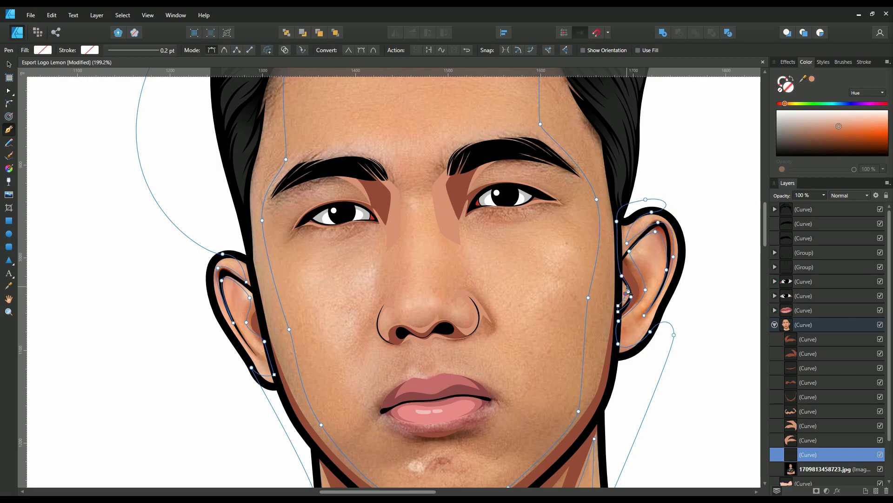
scroll(627, 181, "down", 5)
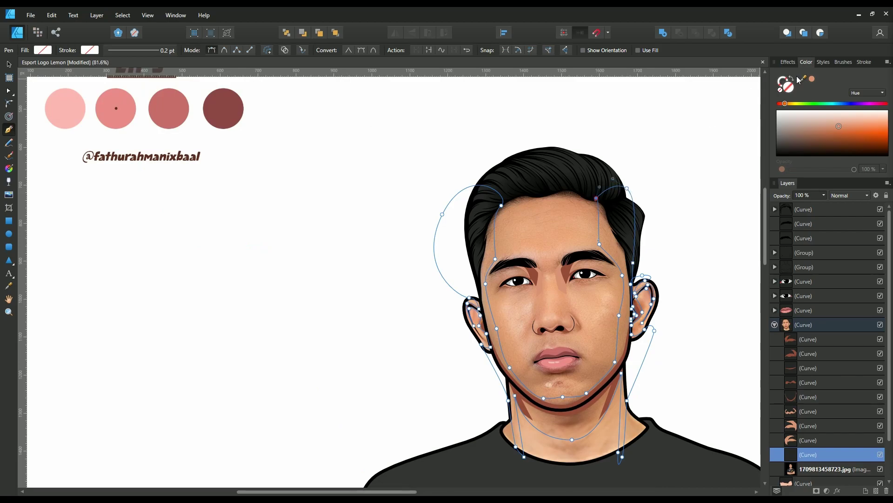
scroll(839, 307, "down", 2)
left_click(829, 425)
Step: Hide the reference photo to check the nose shape, then show it again
left_click(880, 425)
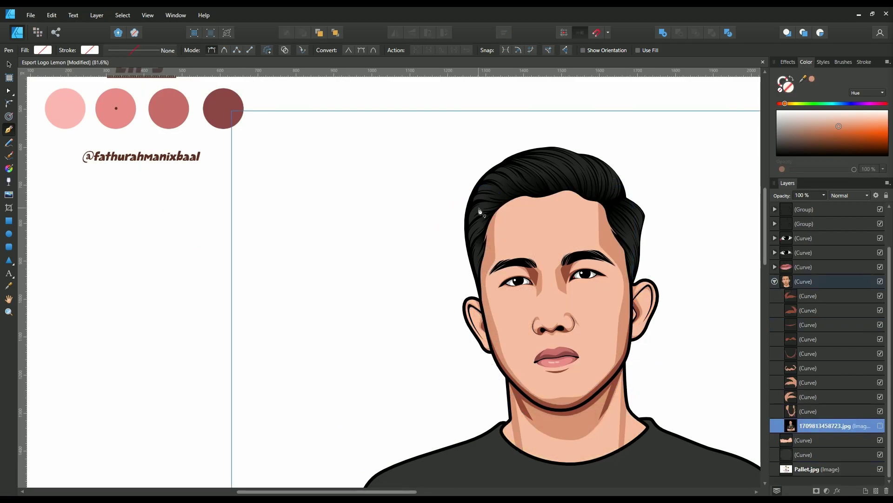
scroll(519, 238, "down", 2)
scroll(519, 238, "up", 5)
left_click(502, 290)
scroll(501, 290, "up", 3)
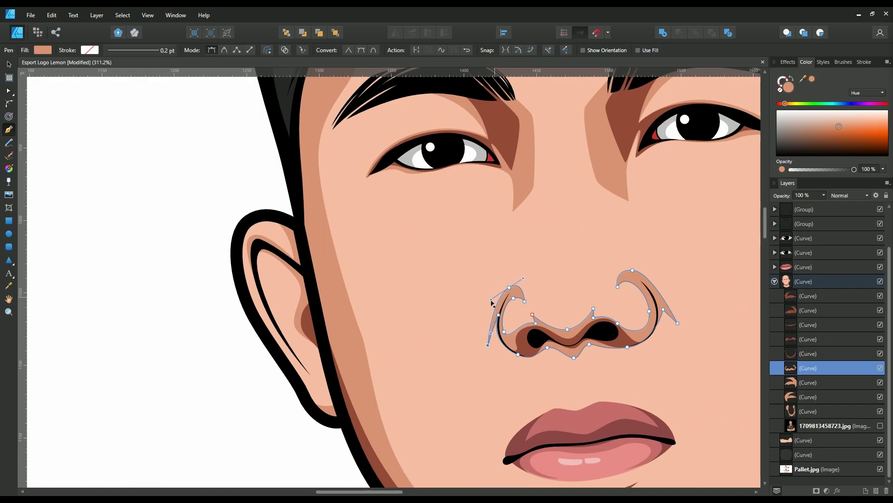
scroll(495, 301, "down", 3)
left_click(829, 425)
left_click(880, 426)
scroll(437, 331, "up", 3)
scroll(437, 331, "up", 2)
Step: Draw a closed shadow shape under the lower lip
left_click(437, 333)
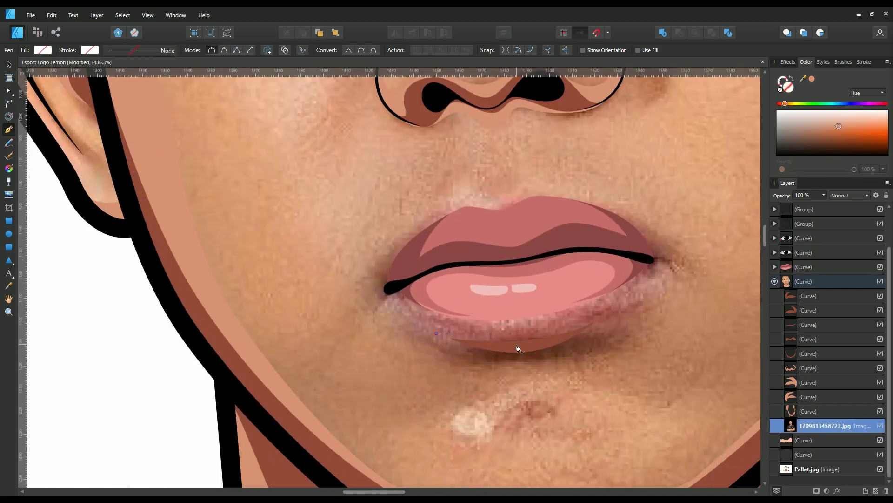
left_click(606, 315)
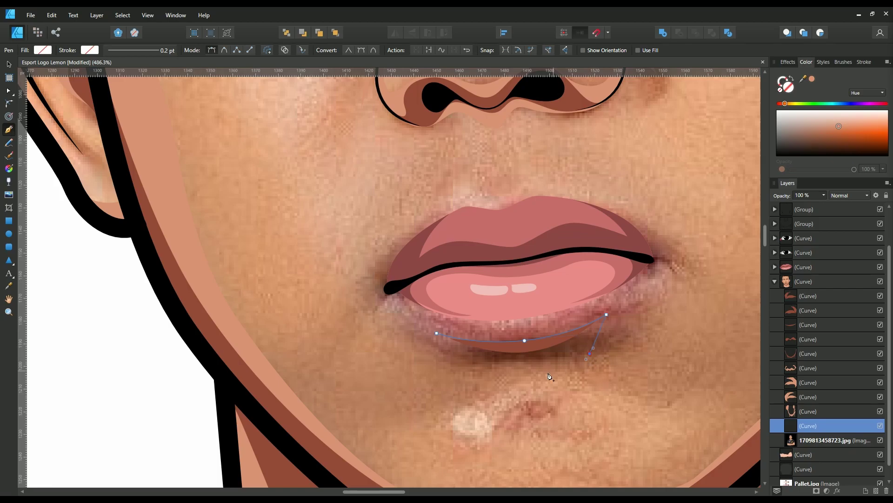
left_click(437, 332)
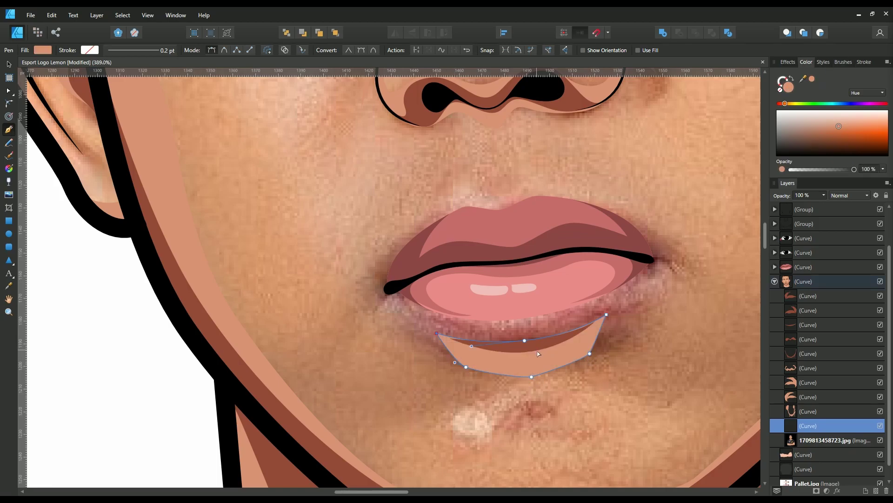
scroll(421, 319, "down", 2)
scroll(421, 319, "up", 1)
Step: Draw a curved shading shape along the lip line
left_click(459, 322)
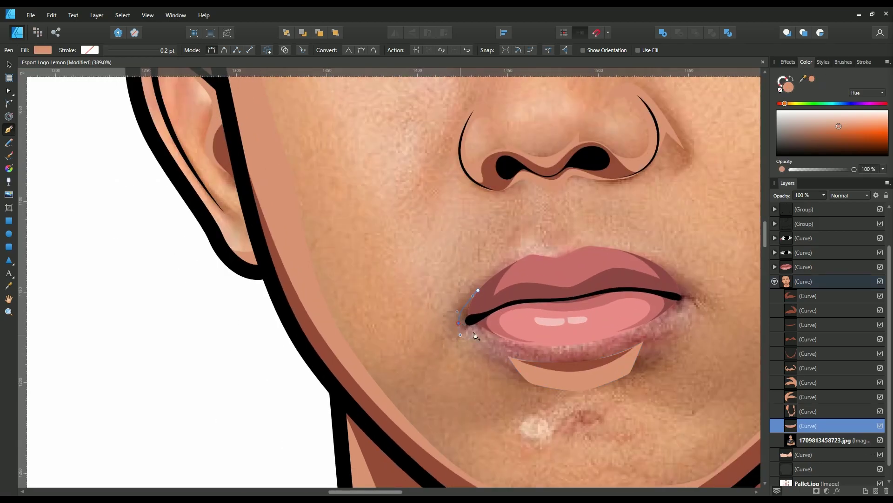
left_click_drag(672, 298, 683, 303)
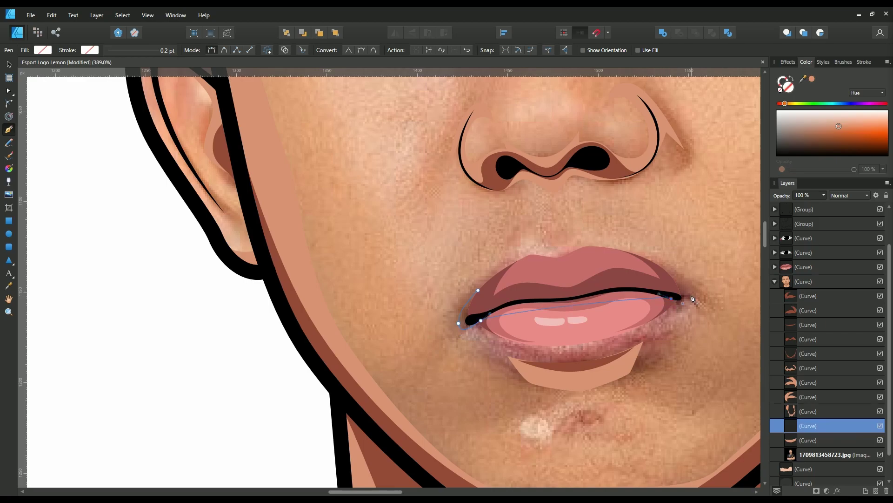
left_click(478, 291)
scroll(480, 401, "down", 3)
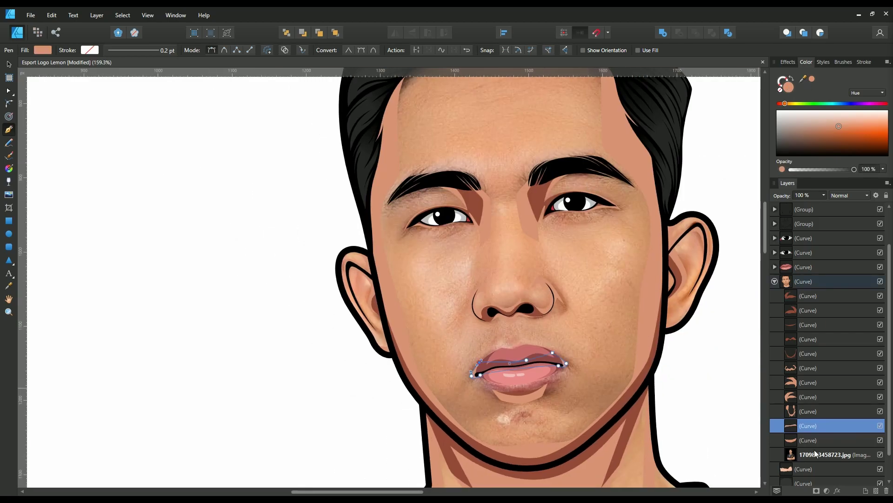
left_click(815, 454)
scroll(567, 206, "up", 3)
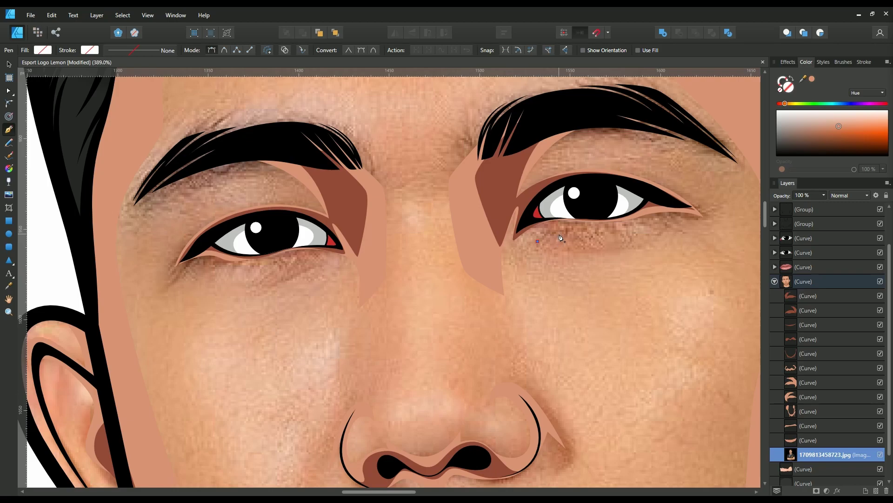
Step: Draw a filled curved shading shape under the right eye
left_click_drag(637, 244, 665, 237)
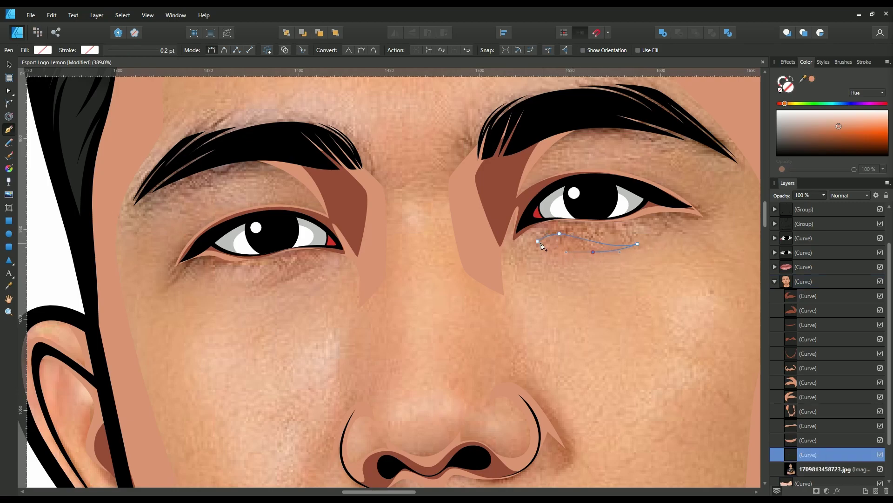
left_click(812, 78)
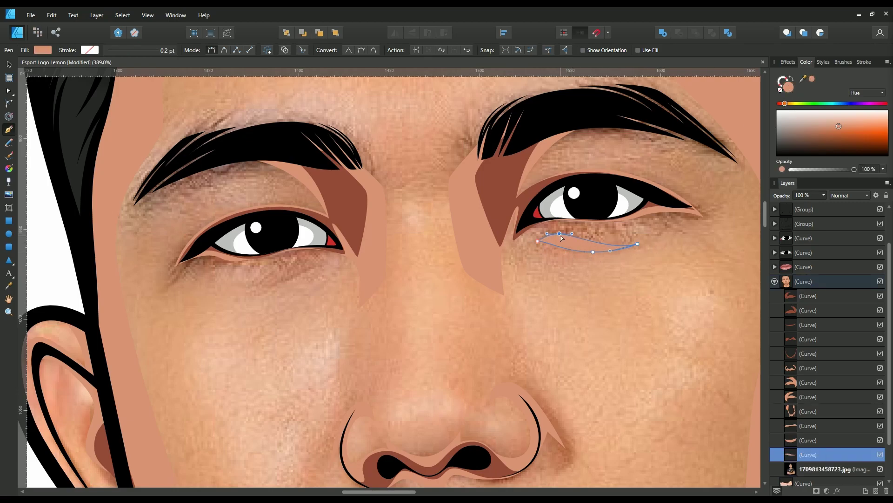
scroll(560, 241, "down", 1)
scroll(314, 271, "up", 1)
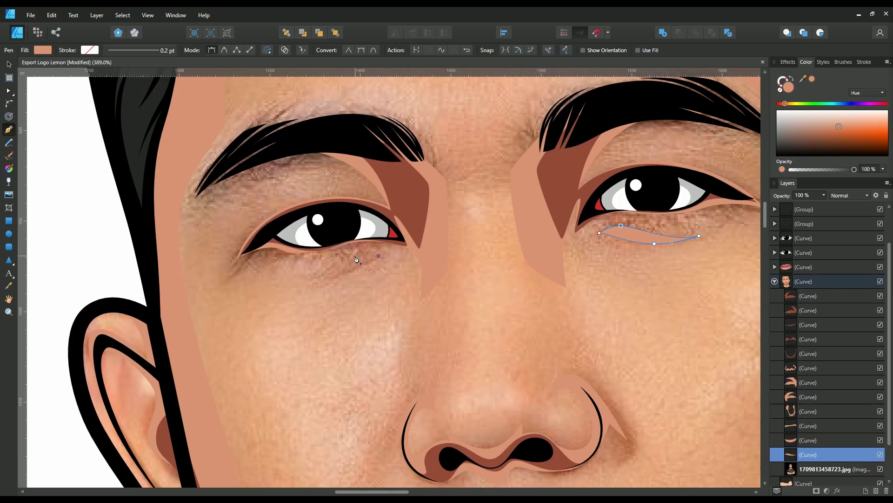
Step: Draw a shading curve under the left eye, then hide the reference photo
left_click_drag(354, 254, 342, 258)
left_click(288, 276)
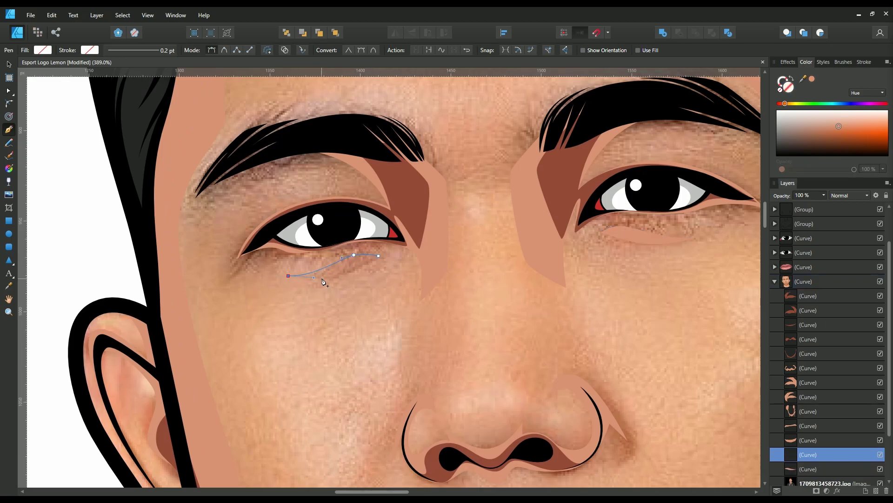
key("ctrl+0")
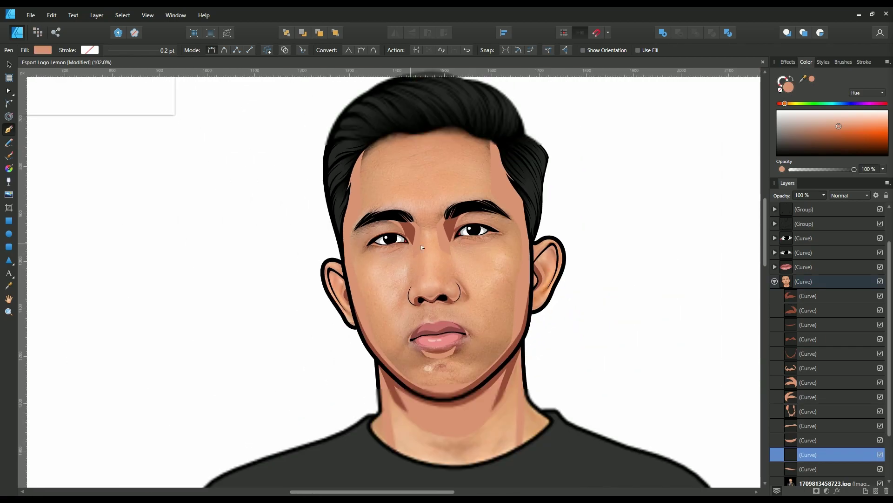
left_click(825, 425)
left_click(879, 425)
scroll(577, 255, "down", 1)
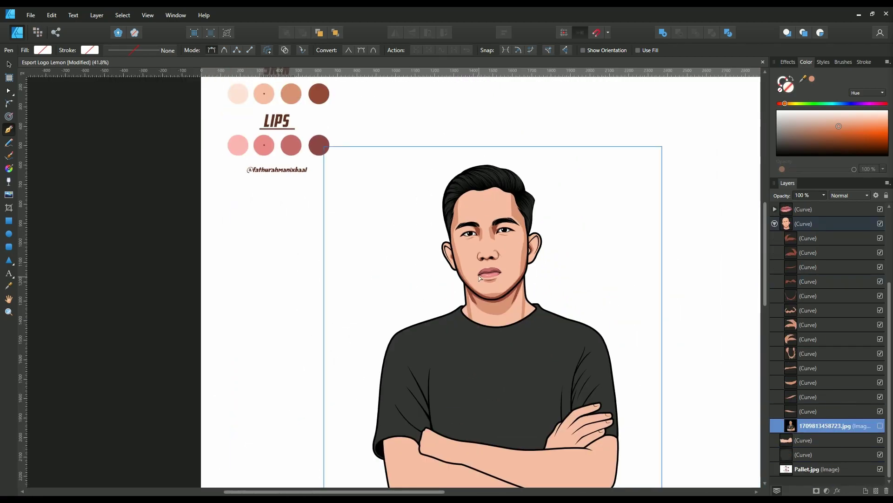
scroll(712, 310, "up", 2)
scroll(535, 197, "up", 2)
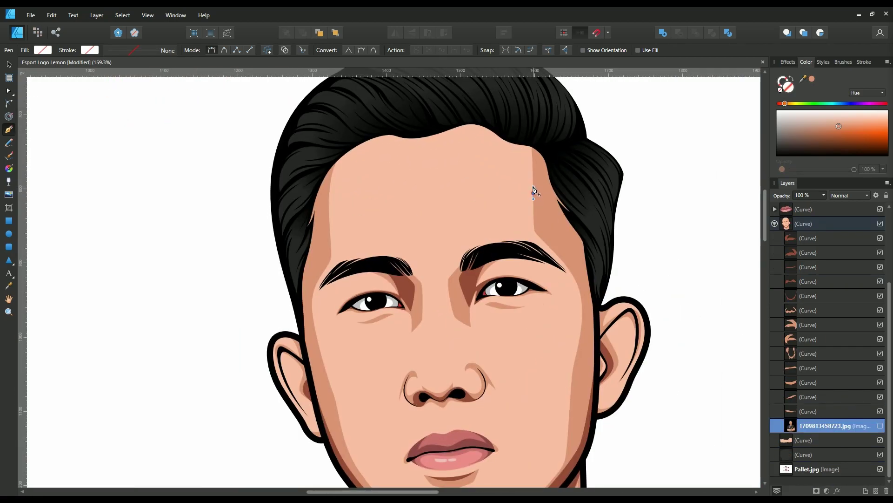
Step: Trace a filled shading shape along the forehead hairline and around the hair
left_click(533, 162)
left_click_drag(432, 147, 380, 157)
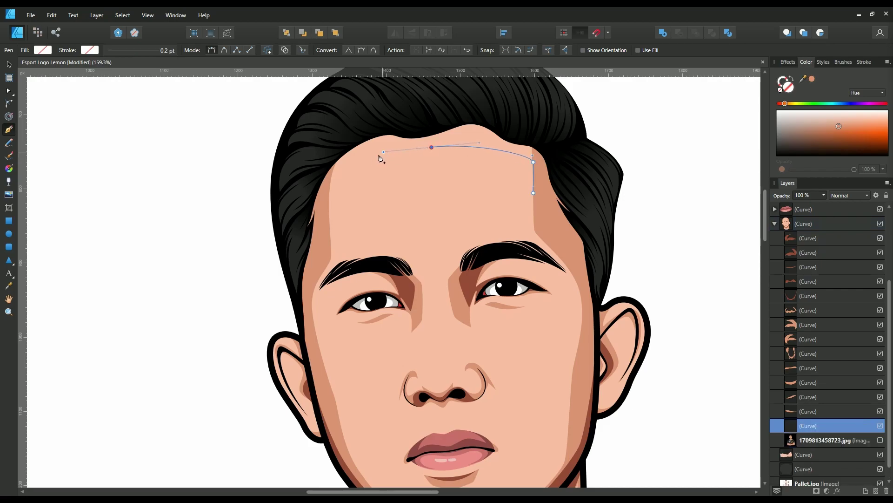
left_click(334, 177)
left_click(330, 219)
left_click(297, 173)
left_click_drag(466, 93, 540, 101)
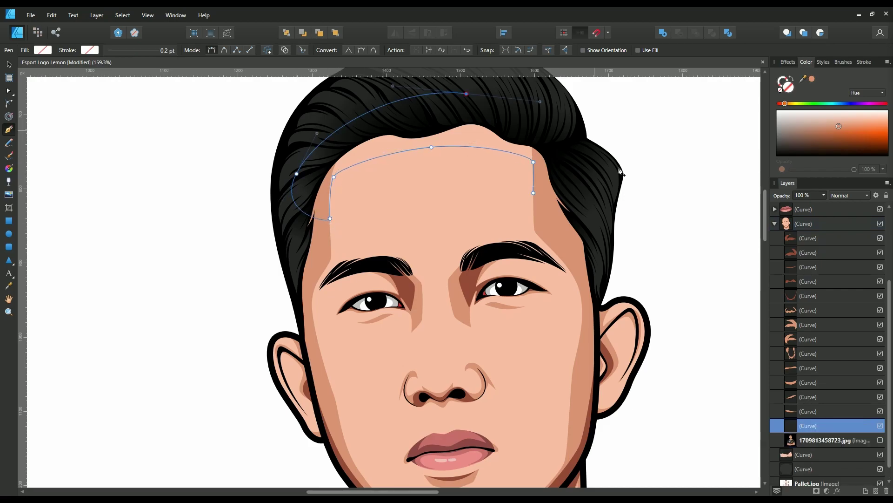
left_click_drag(617, 163, 607, 210)
left_click(533, 192)
left_click(812, 79)
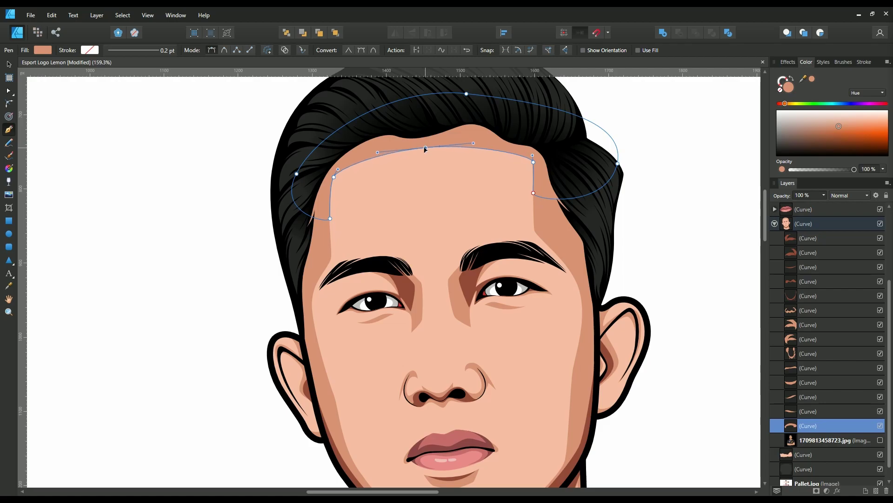
scroll(497, 187, "down", 3)
Step: Check the dark shading by the right eye and the jaw shadow shape
left_click(812, 440)
left_click(807, 238)
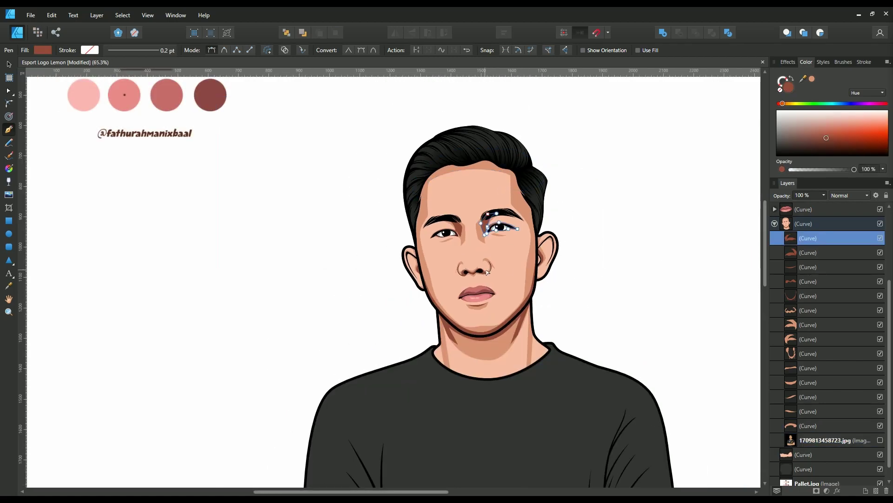
scroll(460, 335, "up", 3)
left_click(461, 321)
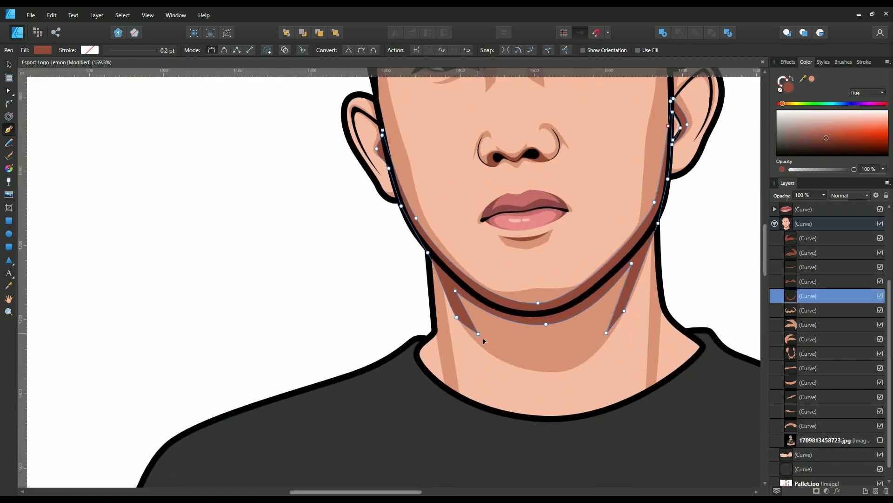
left_click(457, 318)
Step: Reshape the bottom curve of the neck shading with its handles
left_click(563, 363)
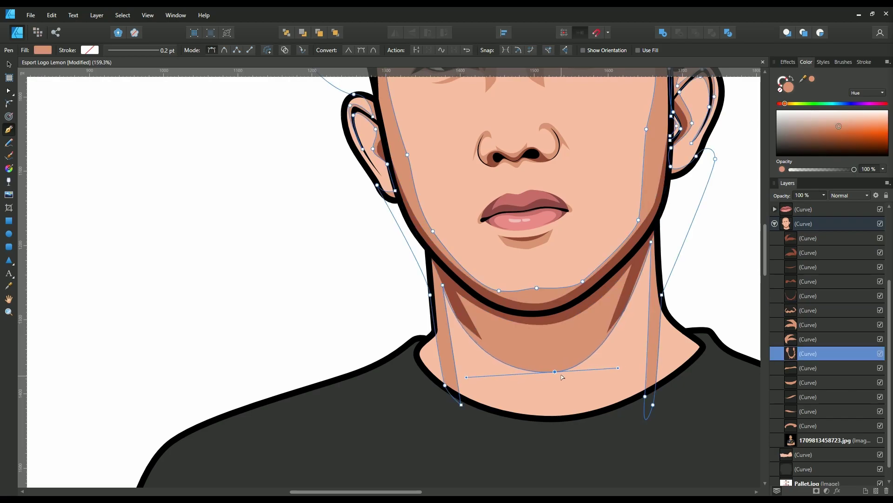
left_click_drag(613, 368, 620, 368)
left_click_drag(462, 377, 468, 376)
left_click(624, 298)
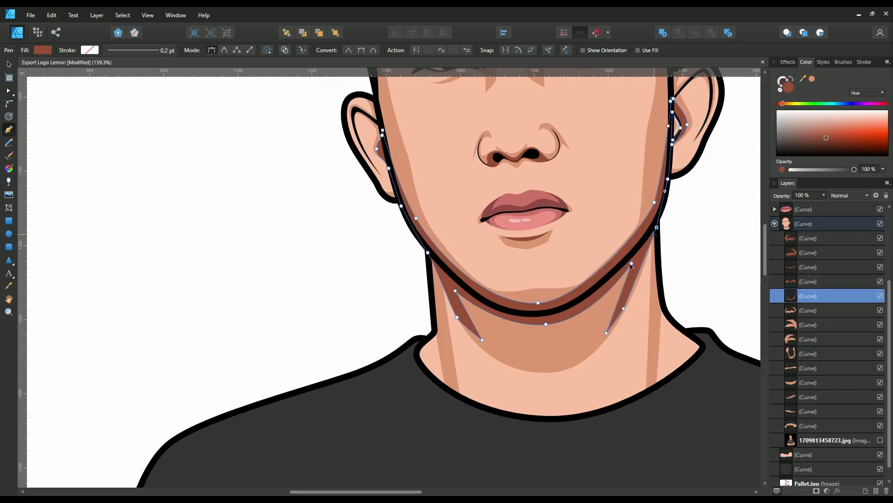
scroll(545, 335, "down", 3)
left_click(823, 439)
scroll(428, 310, "up", 3)
scroll(427, 310, "up", 2)
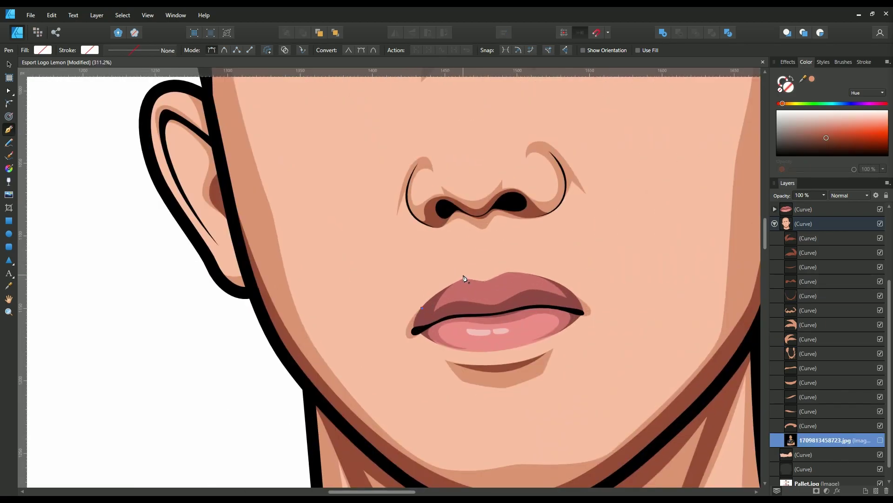
Step: Draw a light pink highlight along the upper lip edge and raise it in the layer stack
left_click_drag(464, 275, 458, 279)
left_click(508, 268)
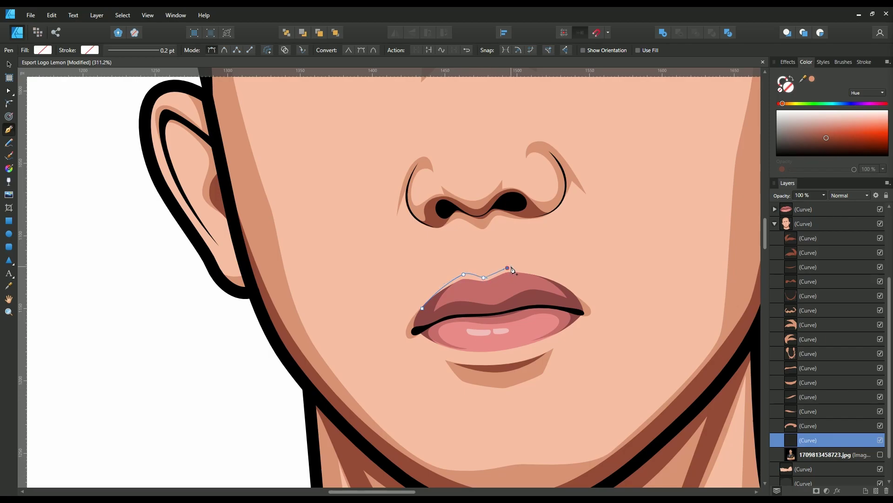
left_click_drag(568, 294, 575, 301)
left_click(424, 311)
left_click_drag(866, 127, 862, 116)
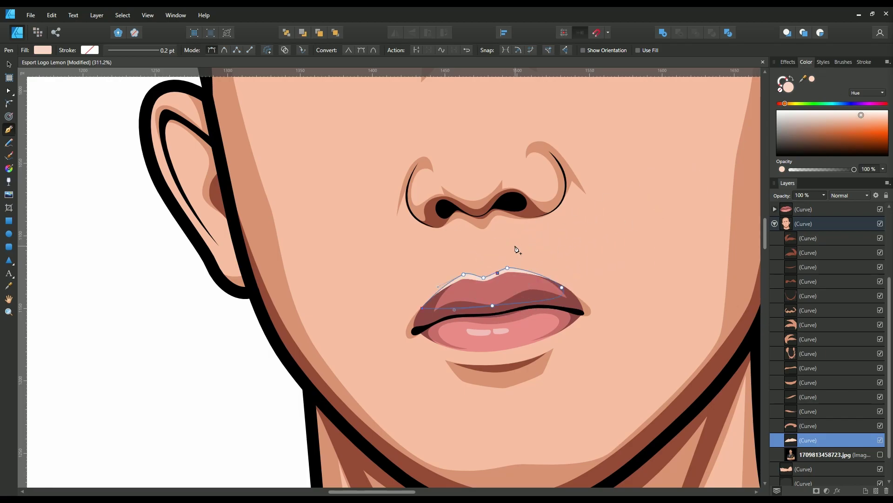
scroll(465, 184, "up", 4)
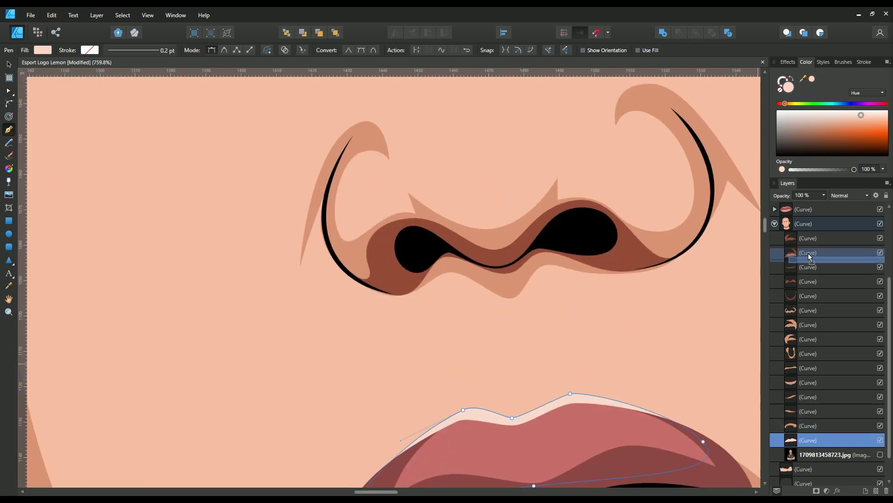
left_click_drag(788, 239, 788, 239)
Step: Draw a light pink highlight curving beneath both nostrils
left_click(394, 244)
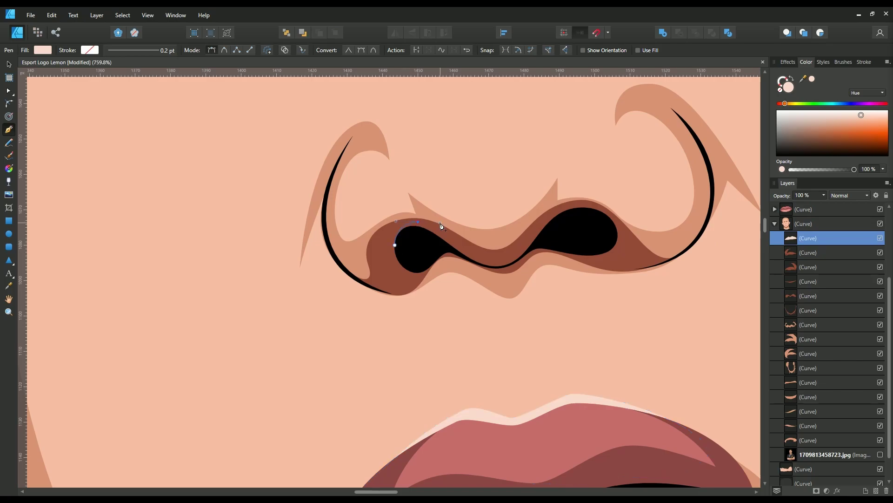
left_click_drag(418, 222, 441, 222)
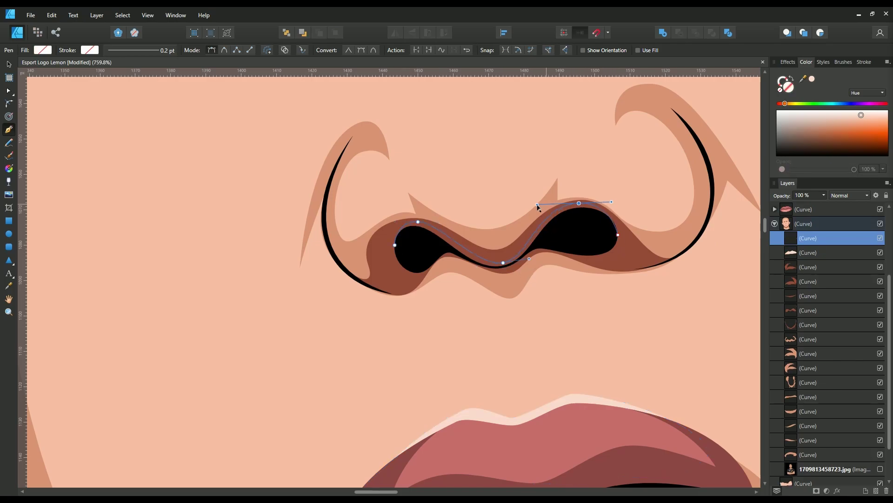
left_click_drag(548, 236, 525, 248)
left_click(498, 268)
left_click_drag(435, 245, 461, 245)
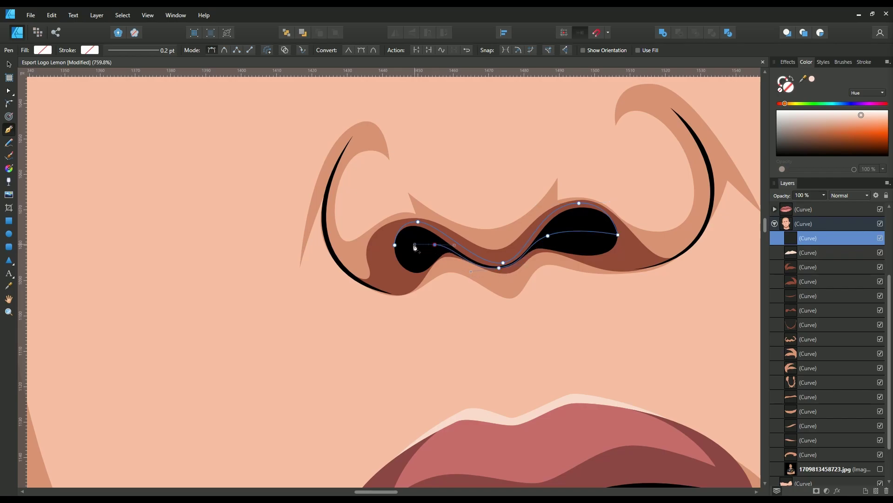
left_click(394, 245)
left_click(814, 79)
scroll(479, 280, "down", 3)
scroll(479, 280, "down", 3)
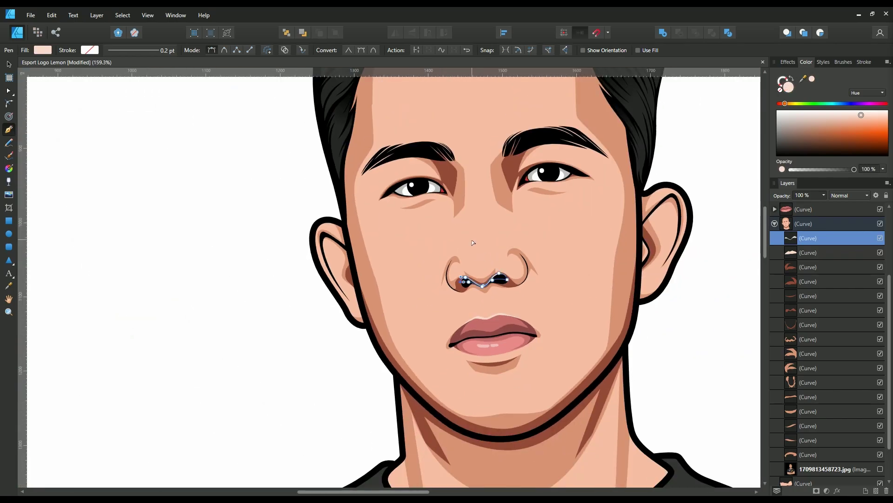
scroll(480, 280, "up", 4)
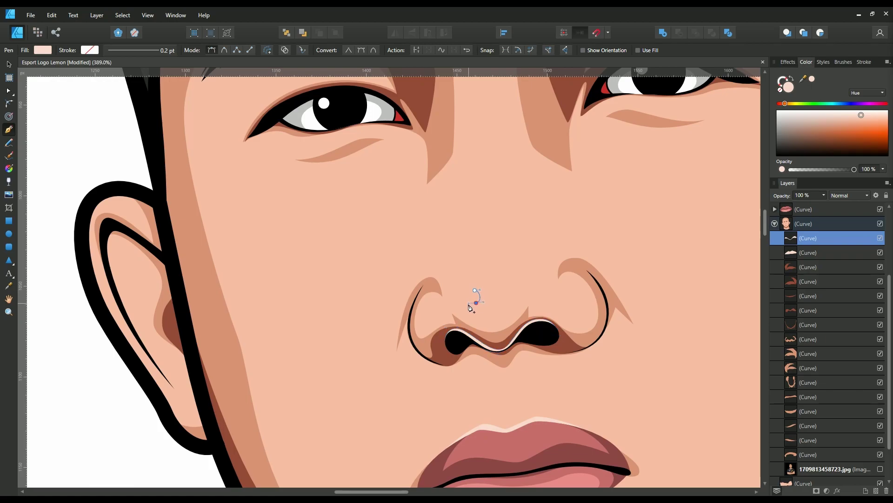
Step: Add a small highlight dot on the nose tip with a sampled colour, and select the new highlights
left_click_drag(477, 302, 485, 301)
left_click(475, 290)
scroll(479, 330, "down", 3)
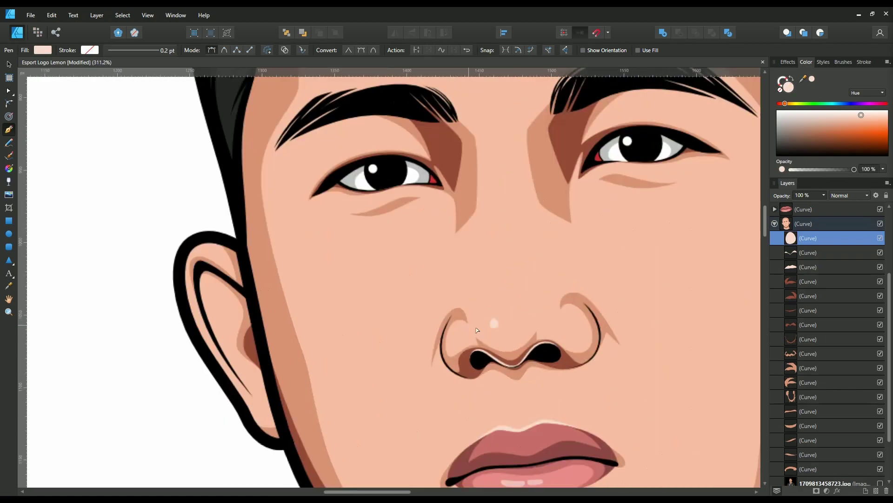
scroll(496, 319, "up", 5)
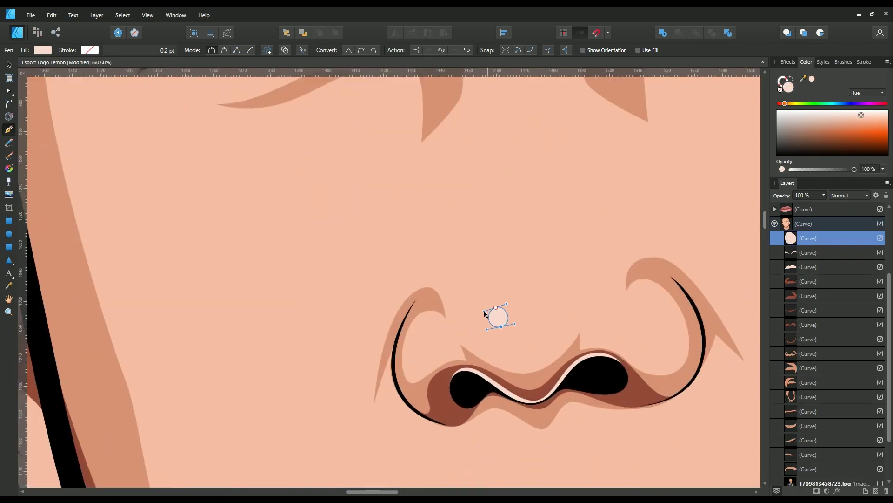
left_click_drag(803, 79, 570, 370)
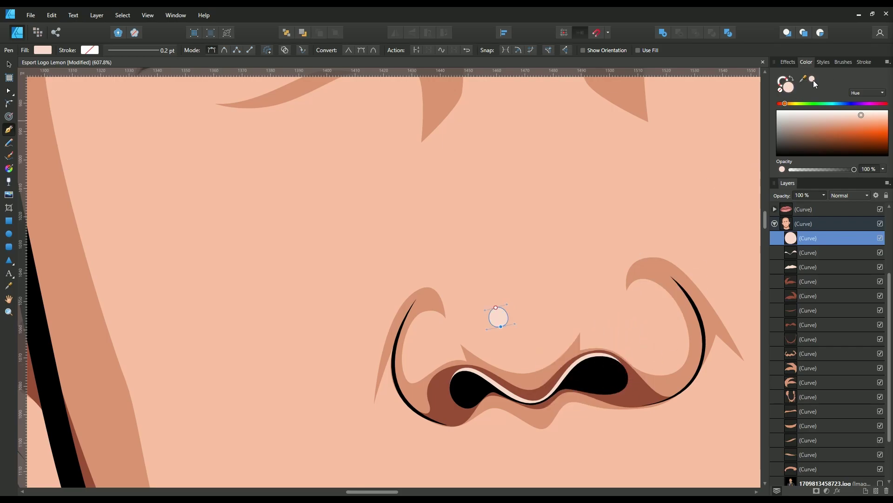
scroll(511, 237, "down", 3)
left_click(808, 253, "shift")
left_click(808, 266, "shift")
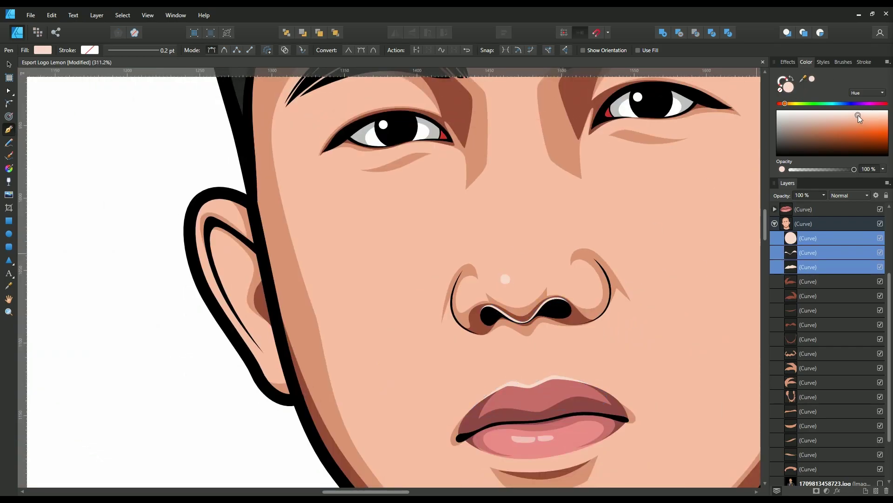
scroll(492, 288, "down", 3)
scroll(631, 219, "up", 2)
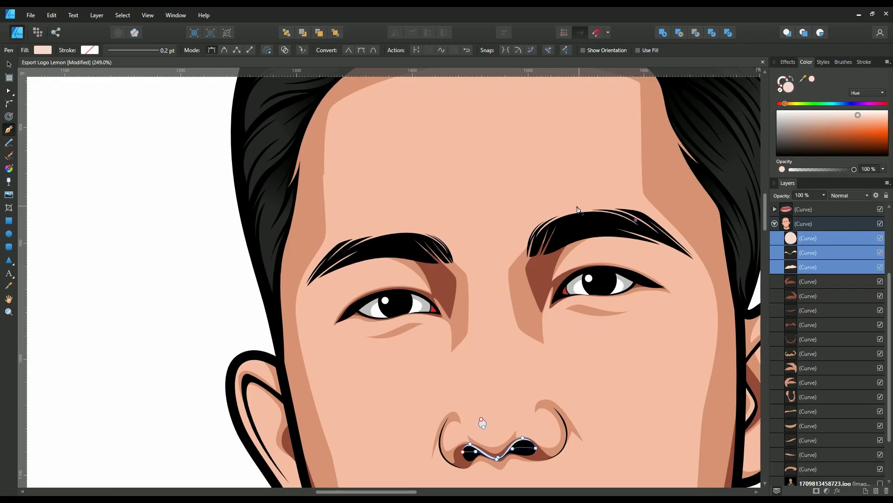
Step: Draw peach highlight shapes above the right and left eyebrows
left_click_drag(567, 204, 541, 210)
left_click(635, 219)
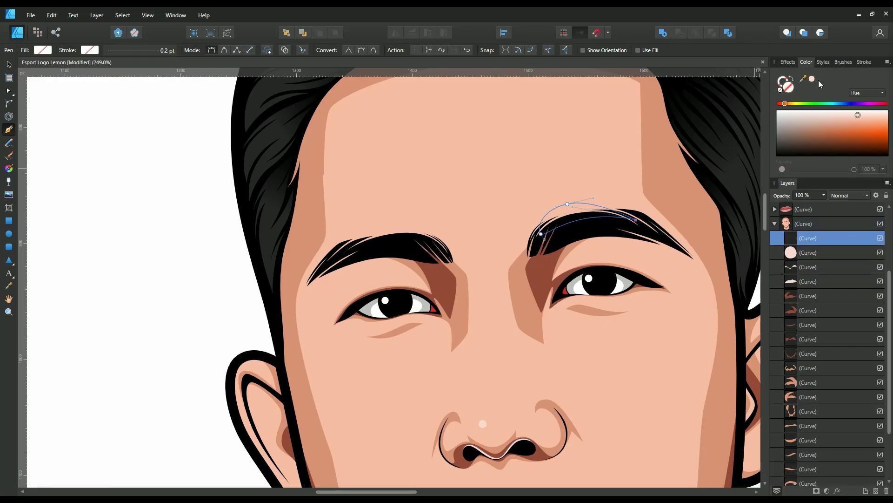
left_click(542, 232)
left_click_drag(402, 224, 425, 228)
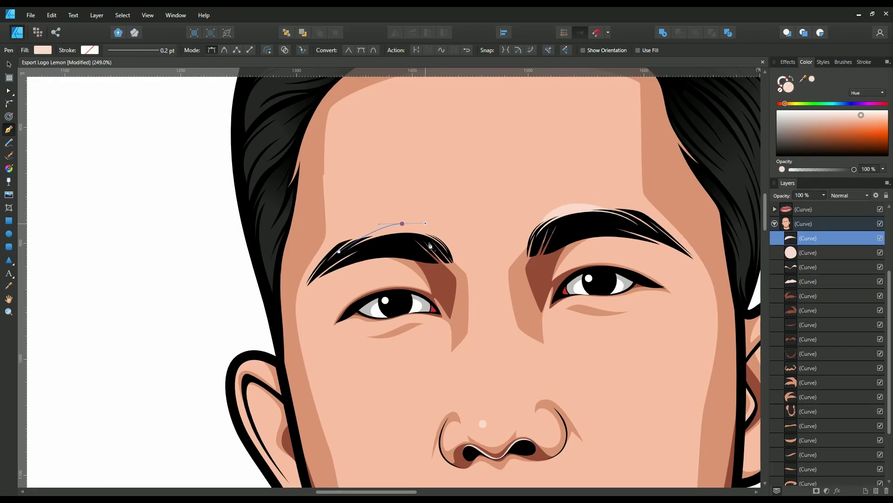
left_click(429, 242)
left_click(339, 251)
left_click(813, 81)
Step: Inspect the nose tip dot, skin base shape and nostril highlight layers
left_click(831, 269)
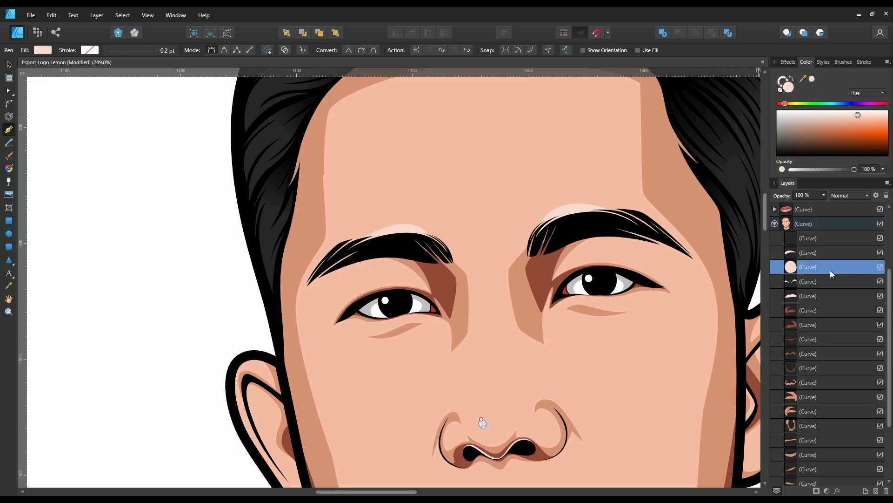
left_click(331, 173, "ctrl")
left_click(332, 165, "ctrl")
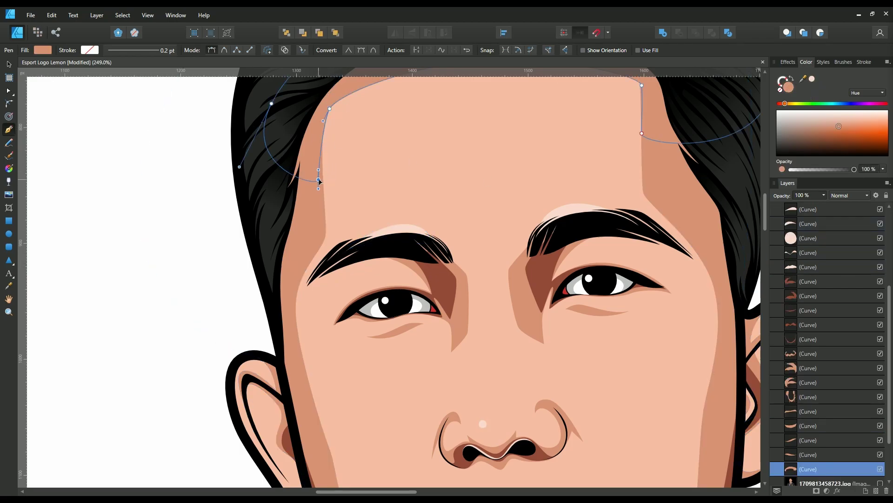
left_click(322, 180)
left_click(814, 253)
scroll(484, 174, "down", 3)
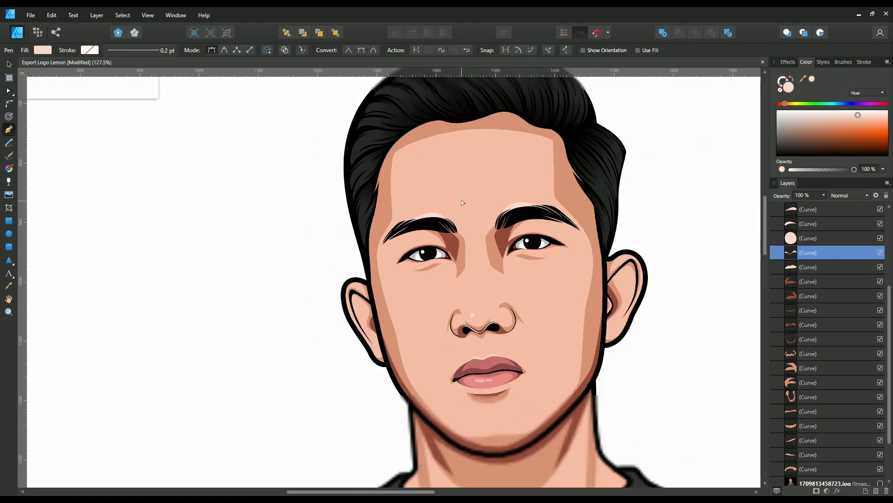
scroll(484, 175, "down", 2)
scroll(806, 256, "up", 3)
scroll(780, 306, "down", 5)
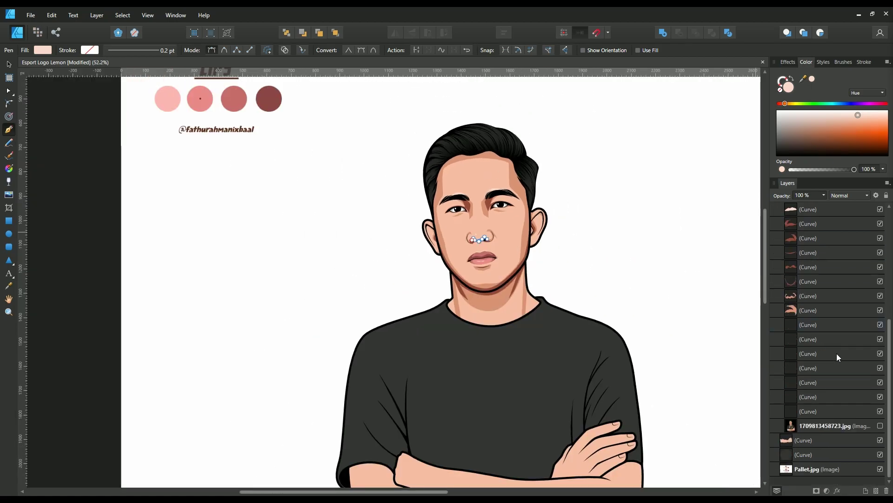
Step: Move the reference photo layer lower in the Layers stack
left_click_drag(823, 425, 825, 443)
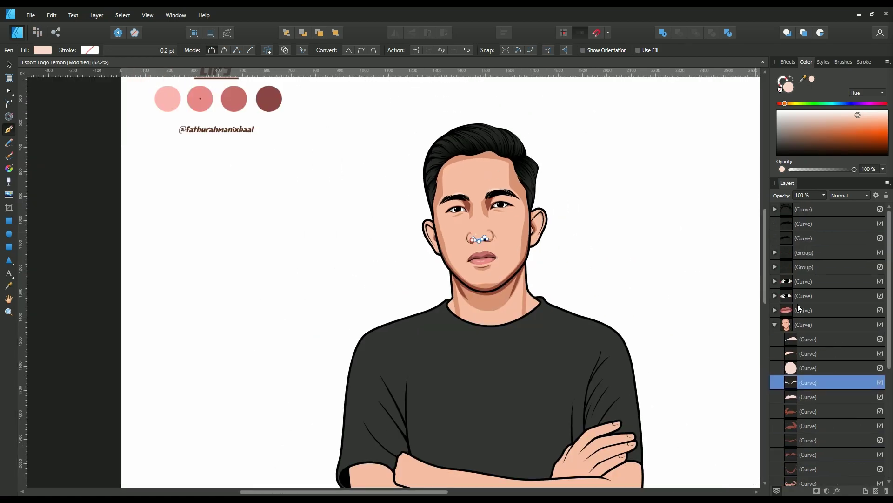
left_click(775, 324)
left_click(823, 354)
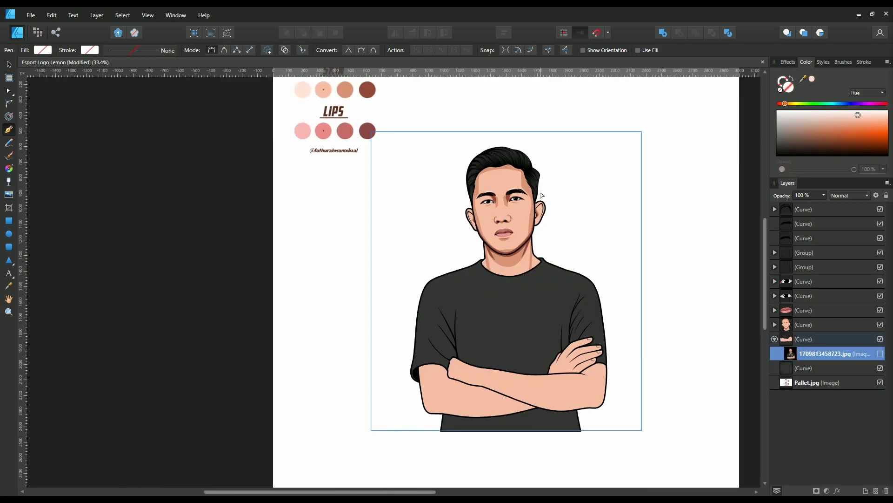
scroll(520, 189, "up", 3)
scroll(521, 190, "up", 5)
scroll(520, 190, "down", 2)
left_click(775, 324)
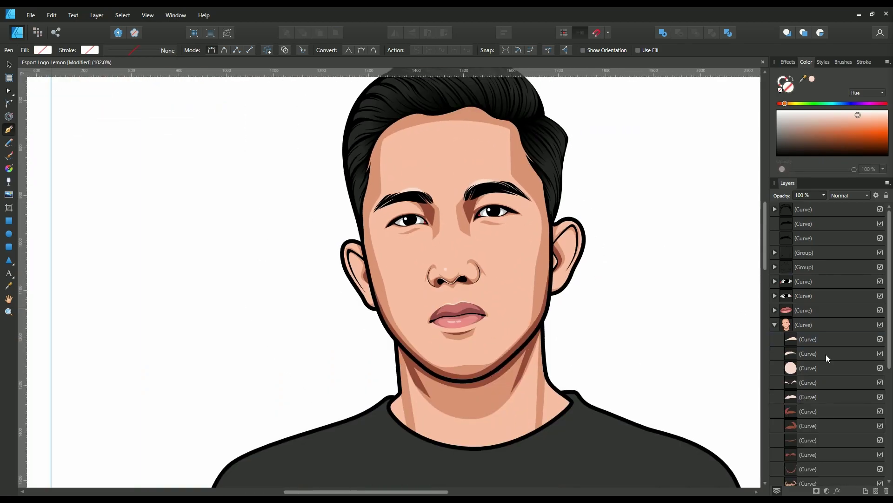
left_click(826, 354)
scroll(372, 237, "up", 3)
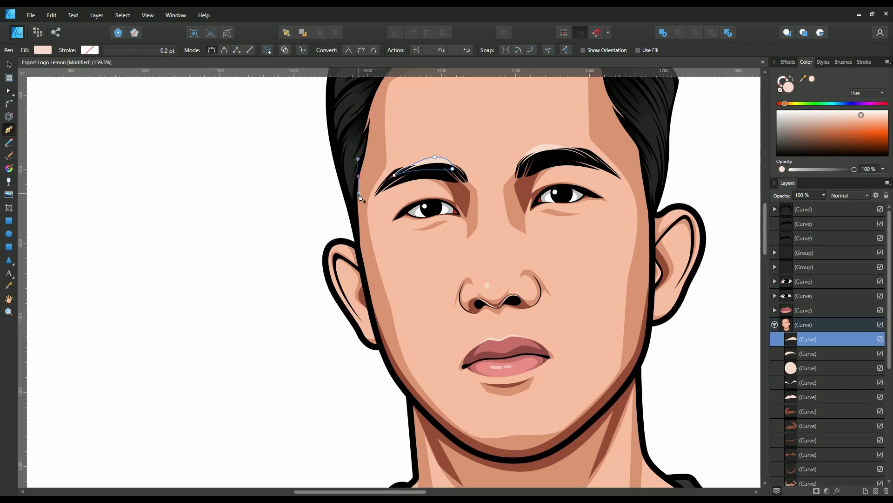
Step: Trace the face outline from the left temple along the jaw, through the chin, up the right side
left_click(377, 316)
left_click(384, 347)
left_click(397, 372)
left_click(409, 387)
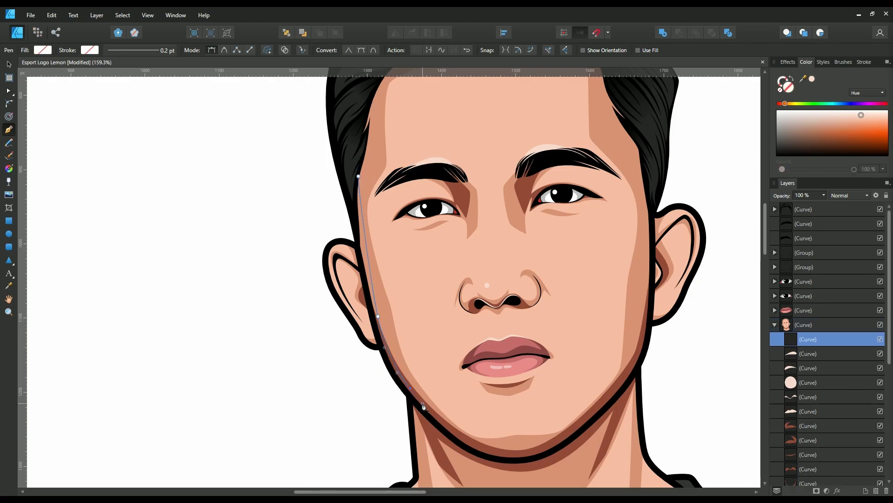
left_click(422, 403)
left_click_drag(518, 455, 568, 451)
left_click(627, 375)
left_click_drag(646, 307, 647, 290)
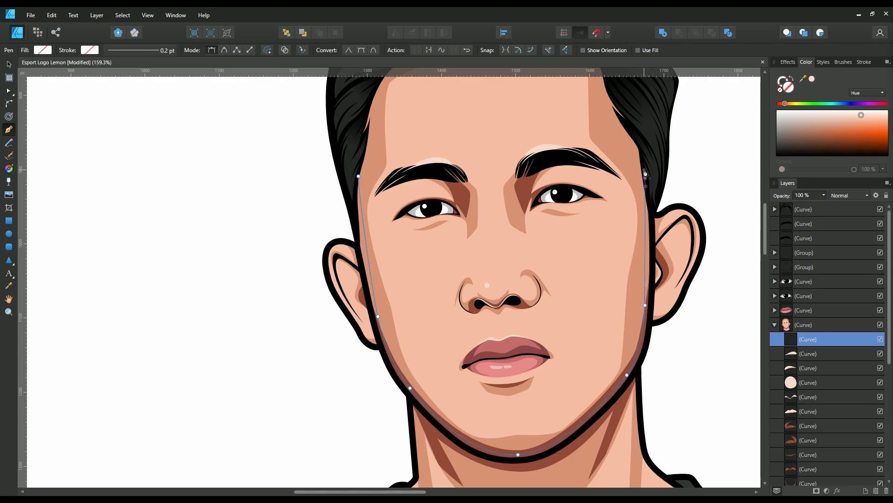
left_click(647, 348)
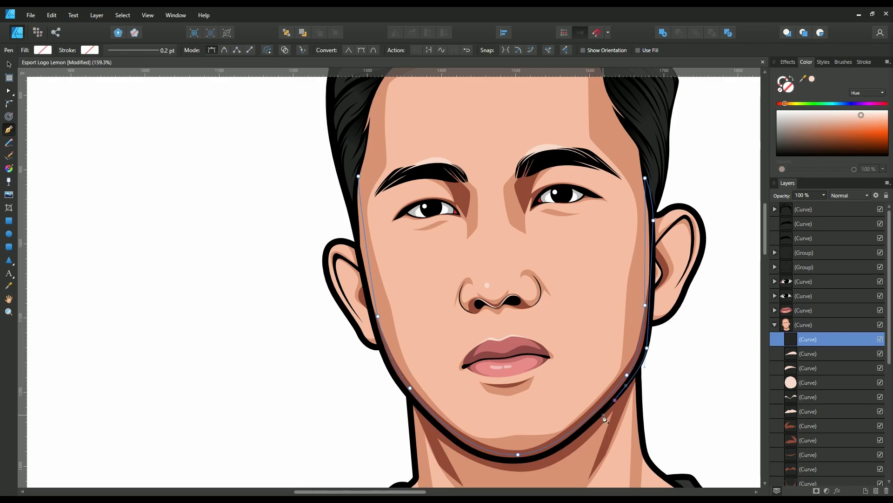
Step: Curve the outline back across the chin and left jaw, close it and fill with skin colour
left_click_drag(523, 460, 493, 466)
left_click_drag(436, 422, 414, 402)
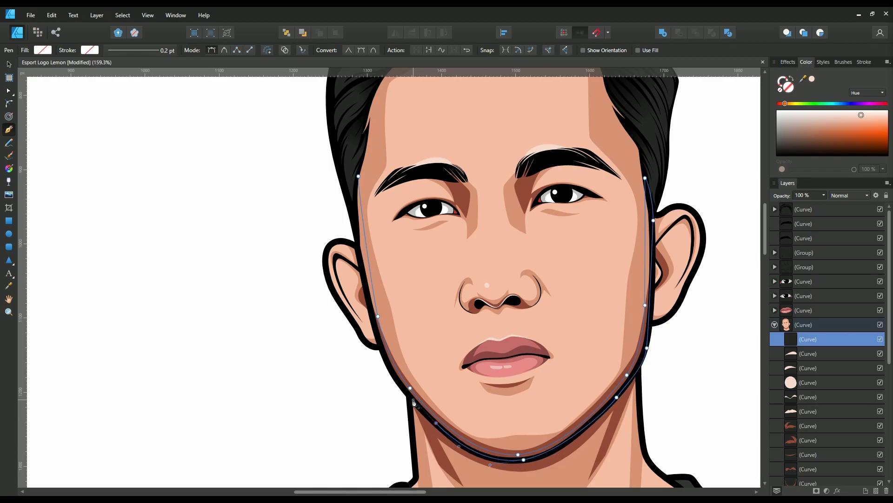
left_click(383, 350)
left_click(353, 231)
left_click_drag(359, 176, 357, 158)
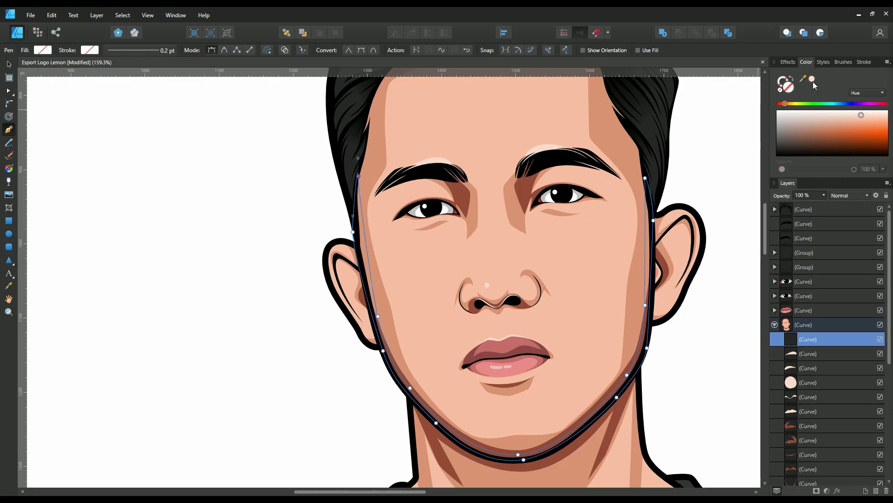
left_click(813, 79)
key("ctrl+minus")
key("ctrl+minus")
key("ctrl+plus")
Step: Check the face layers, selecting the left pupil and right eye, then clear the selection
left_click(809, 353)
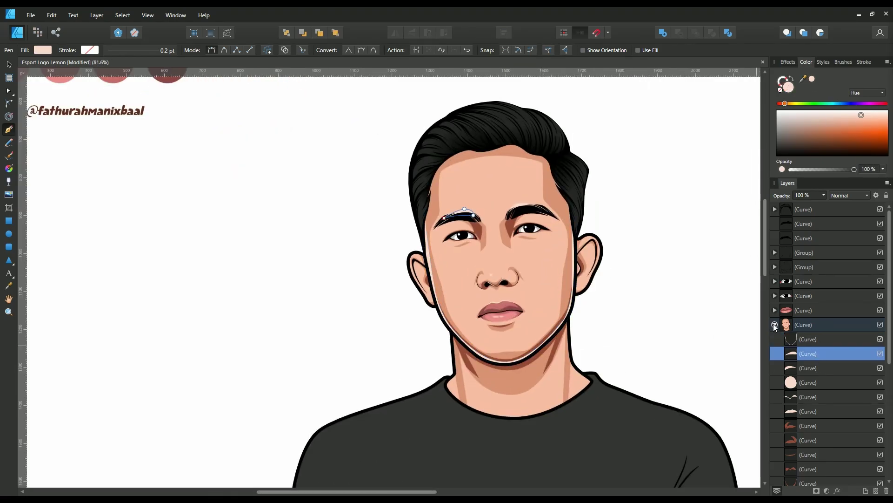
left_click(775, 325)
left_click(775, 296)
left_click(808, 339)
key("v")
scroll(419, 221, "up", 5)
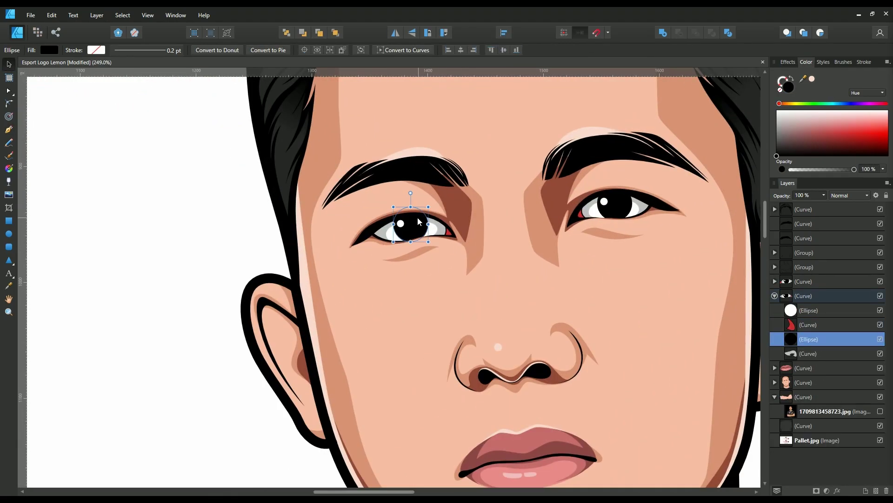
left_click(616, 208)
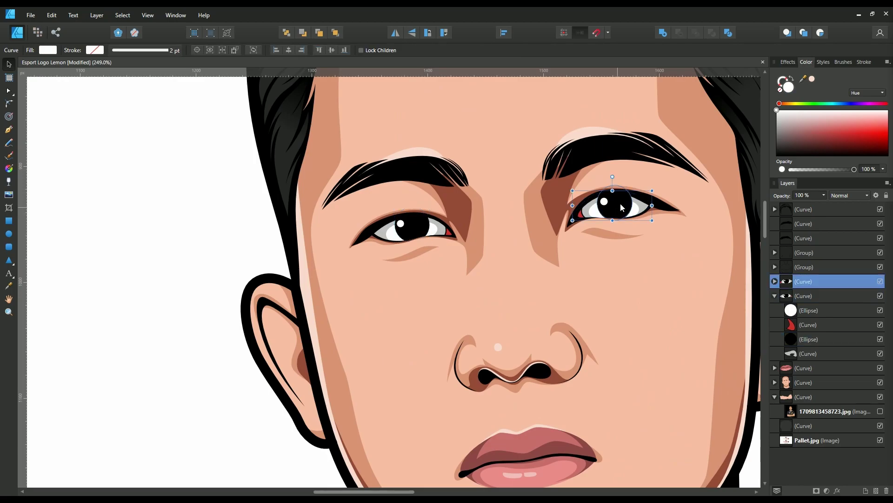
scroll(621, 208, "down", 3)
scroll(531, 213, "down", 3)
key("ctrl+d")
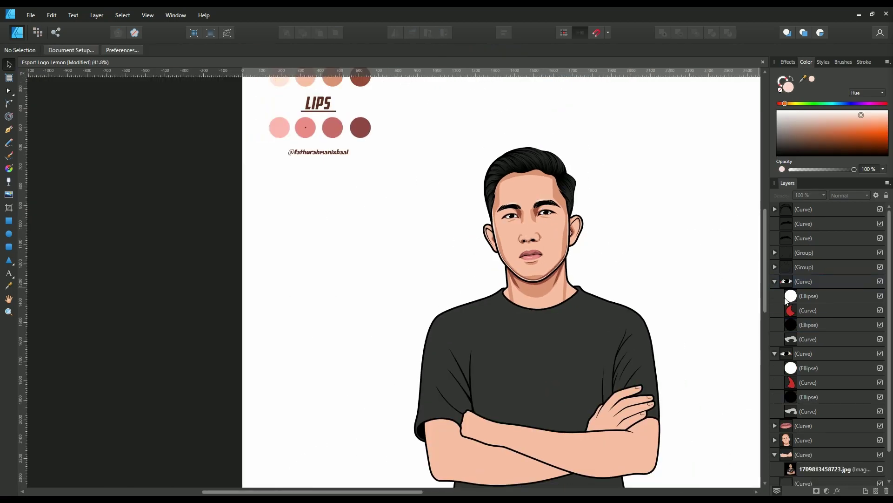
Step: Collapse both eye layer groups and select the arms reference photo layer
left_click(775, 353)
left_click(804, 281)
left_click(775, 281)
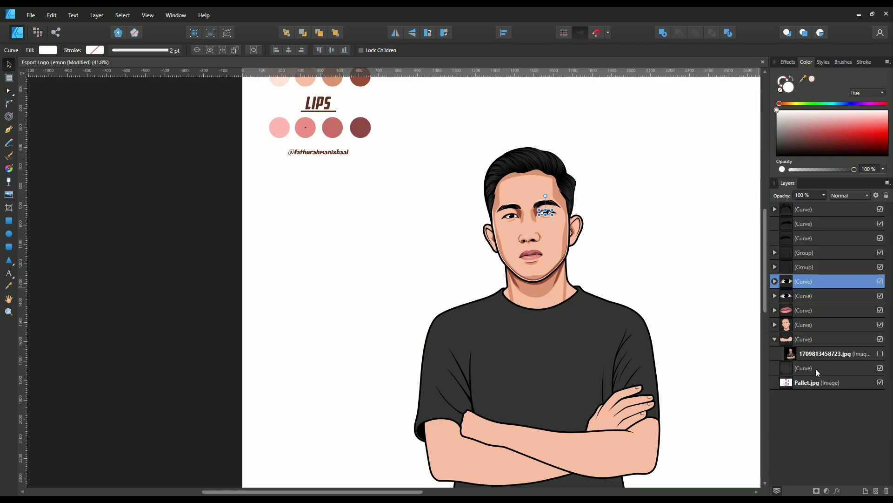
left_click(819, 353)
scroll(583, 372, "down", 2)
scroll(583, 372, "up", 2)
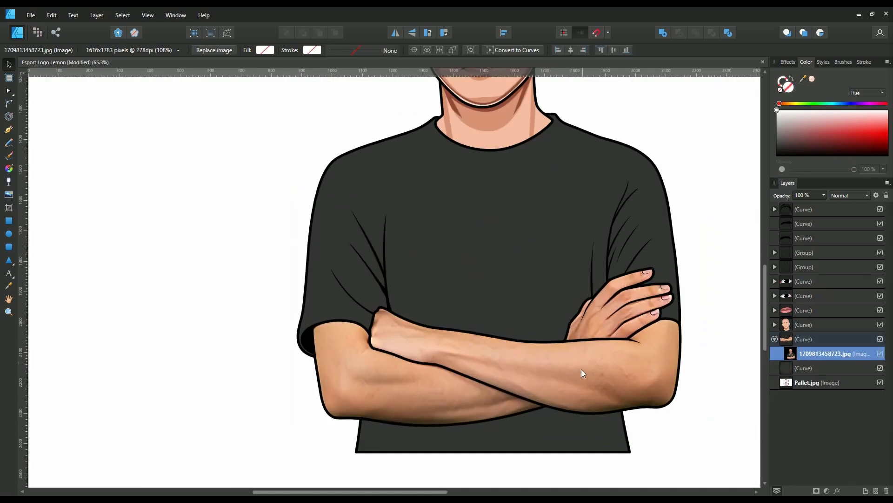
scroll(583, 373, "down", 2)
Step: Start a Pen path at the right elbow and trace the forearm underside toward the left wrist
left_click(8, 130)
scroll(540, 288, "up", 3)
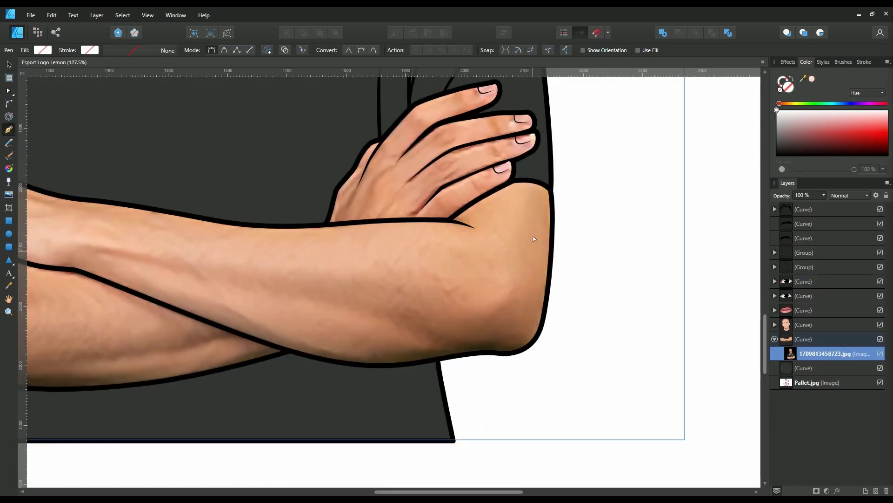
mouse_move(506, 339)
left_mouse_down()
mouse_move(478, 360)
mouse_move(512, 335)
left_mouse_up()
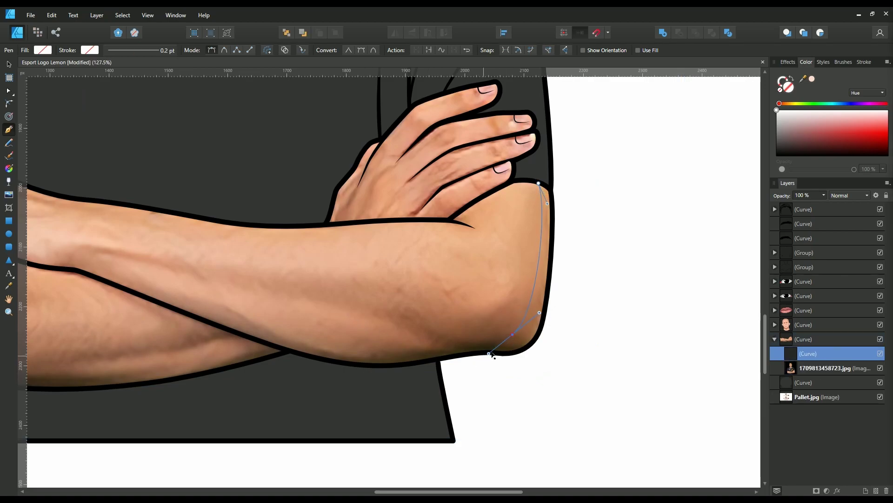
scroll(484, 353, "down", 1)
scroll(443, 339, "up", 1)
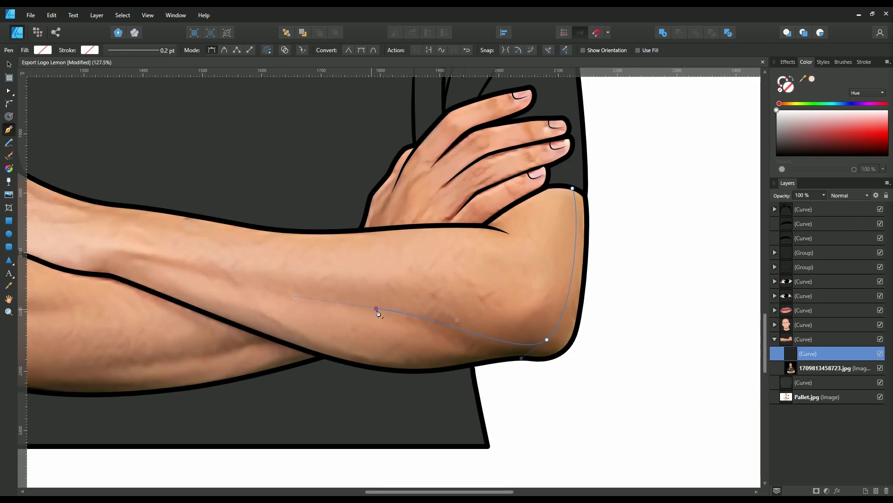
left_click_drag(441, 328, 461, 339)
left_click_drag(333, 347, 263, 327)
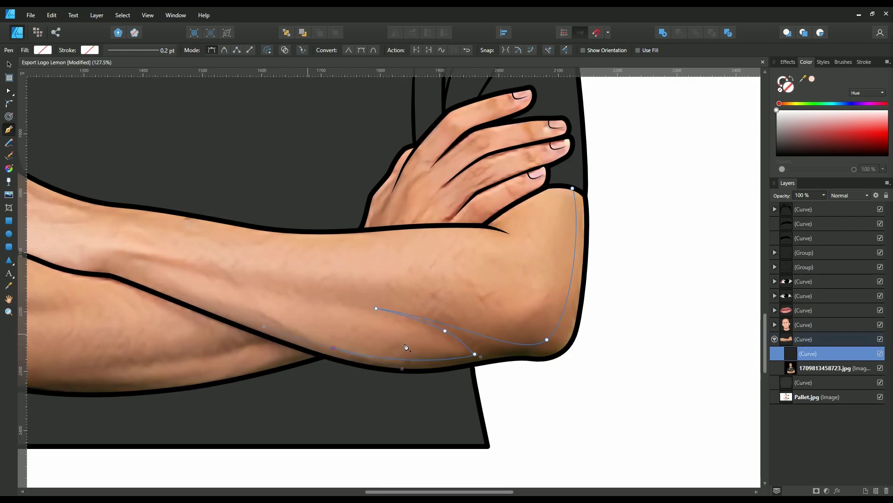
scroll(265, 326, "down", 1)
left_click_drag(217, 288, 202, 284)
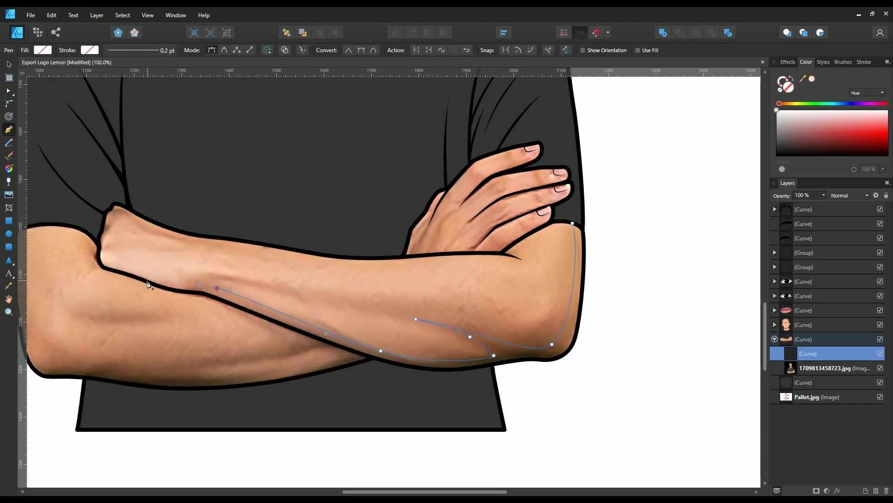
left_click_drag(144, 279, 150, 286)
left_click_drag(221, 289, 257, 324)
left_click_drag(144, 377, 269, 384)
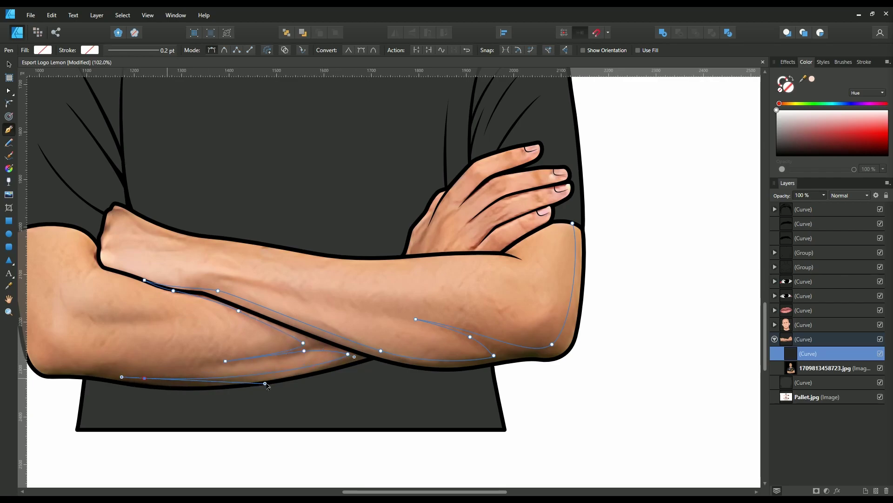
Step: Carry the path around the left elbow, below the arms, and close it at the right elbow
scroll(406, 371, "left", 2)
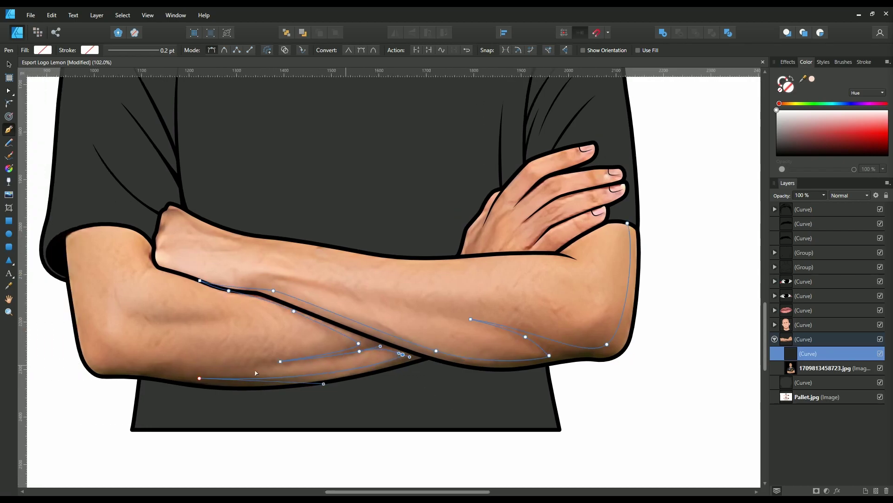
left_click_drag(136, 367, 114, 367)
left_click_drag(73, 315, 65, 261)
left_click_drag(81, 379, 115, 423)
left_click_drag(377, 428, 577, 413)
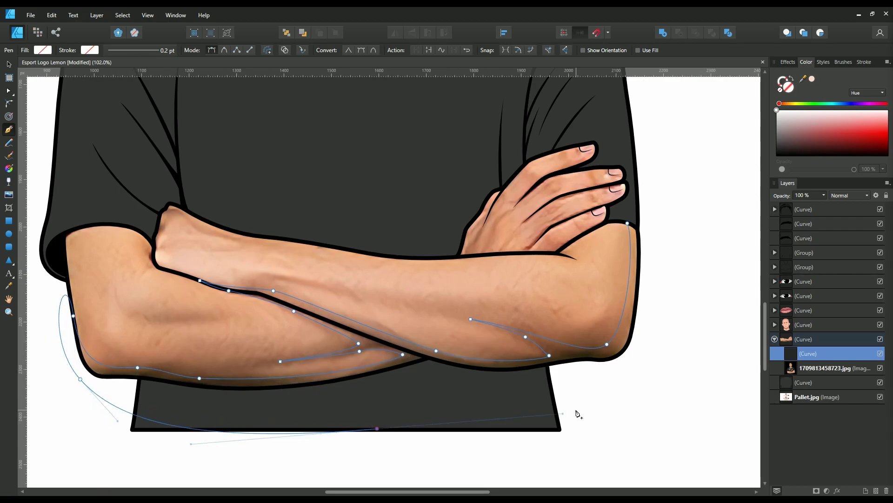
left_click_drag(657, 359, 651, 226)
left_click(628, 224)
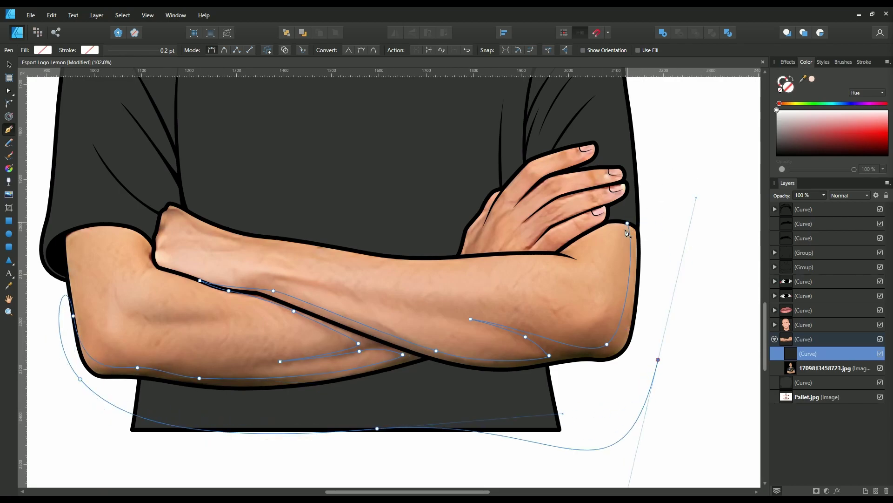
Step: Sample a fill colour from the face for the forearm shadow shape
scroll(628, 239, "down", 3)
scroll(539, 215, "up", 3)
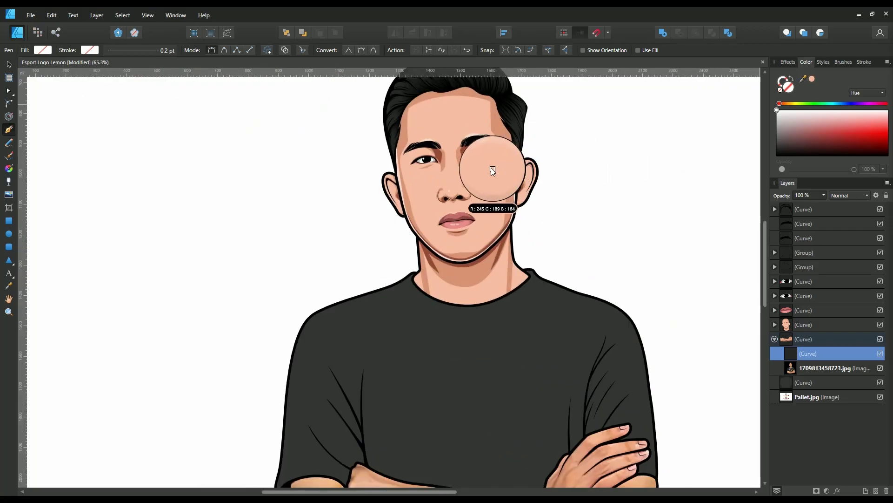
left_click_drag(802, 80, 463, 158)
scroll(461, 149, "down", 3)
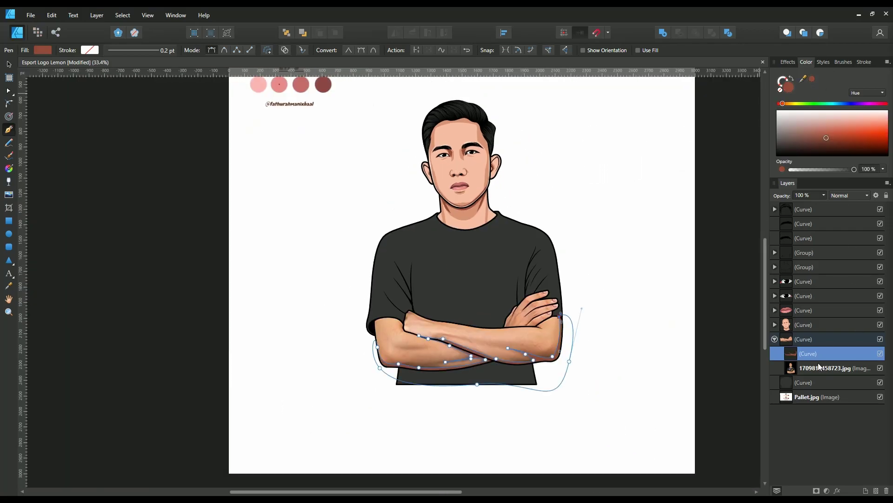
Step: Hide and re-show the reference photo to check the arm shadow
left_click(857, 368)
left_click(881, 368)
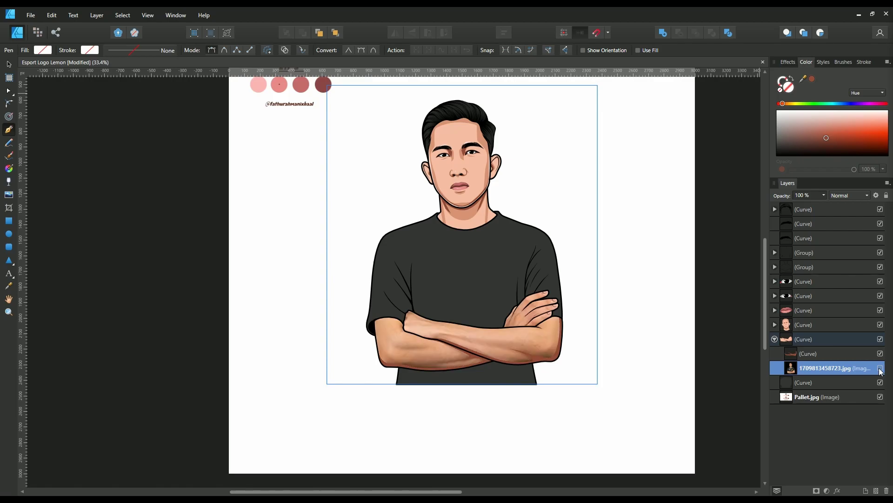
left_click(881, 368)
scroll(522, 318, "up", 3)
scroll(523, 318, "up", 3)
scroll(378, 278, "up", 3)
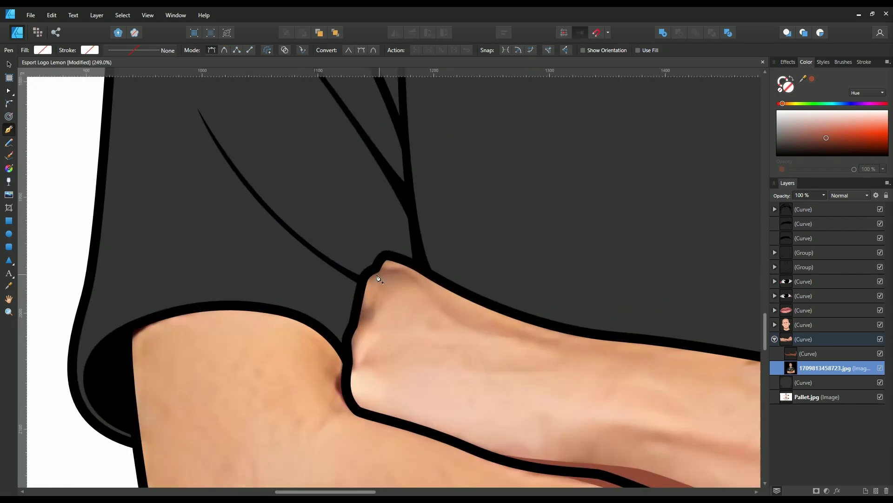
Step: Draw a closed shadow shape along the fist's edge where it meets the sleeve
left_click(423, 284)
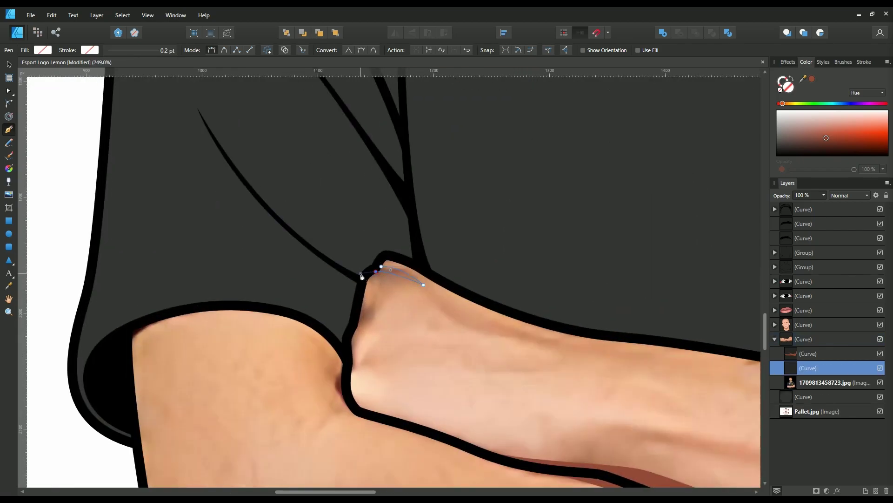
mouse_move(360, 309)
left_mouse_down()
mouse_move(371, 305)
mouse_move(374, 315)
mouse_move(358, 327)
left_mouse_up()
left_click_drag(351, 365, 386, 372)
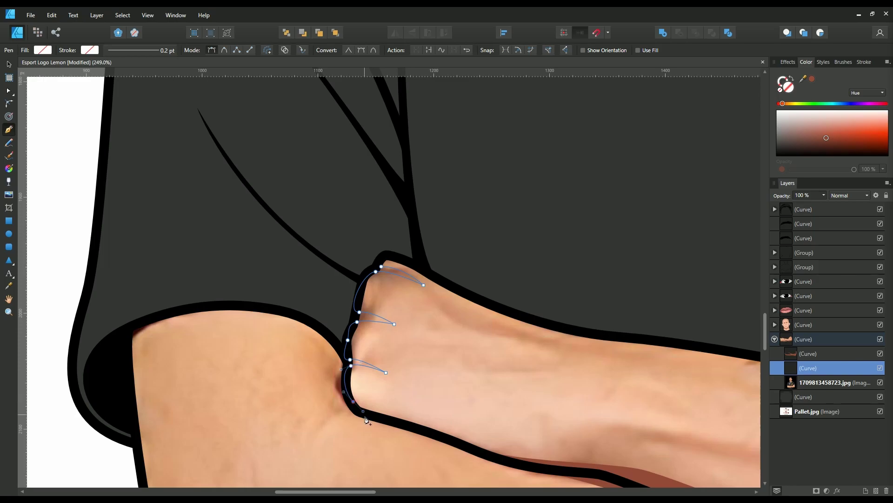
left_click(312, 323)
left_click_drag(350, 239, 378, 248)
left_click(380, 268)
scroll(380, 269, "down", 5)
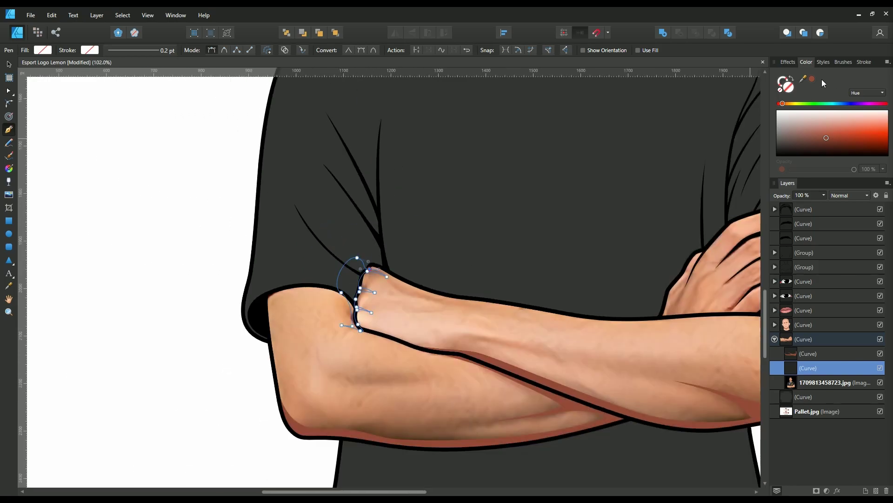
scroll(614, 275, "up", 4)
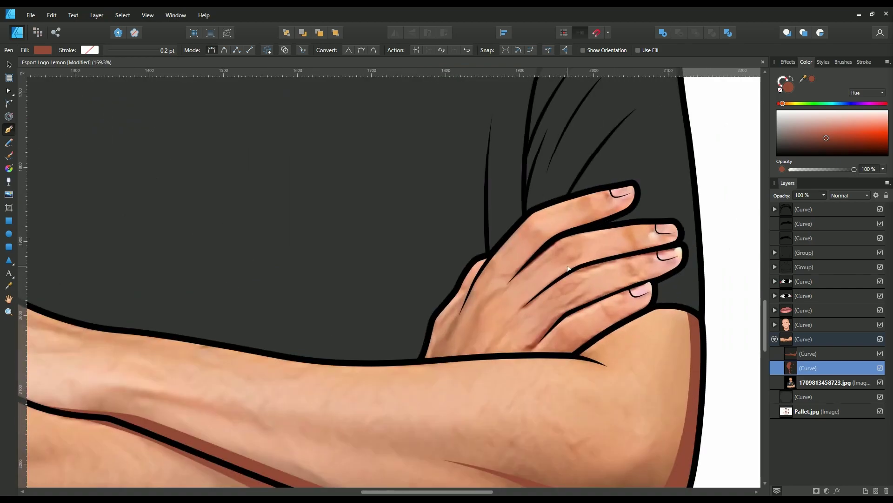
scroll(552, 246, "up", 1)
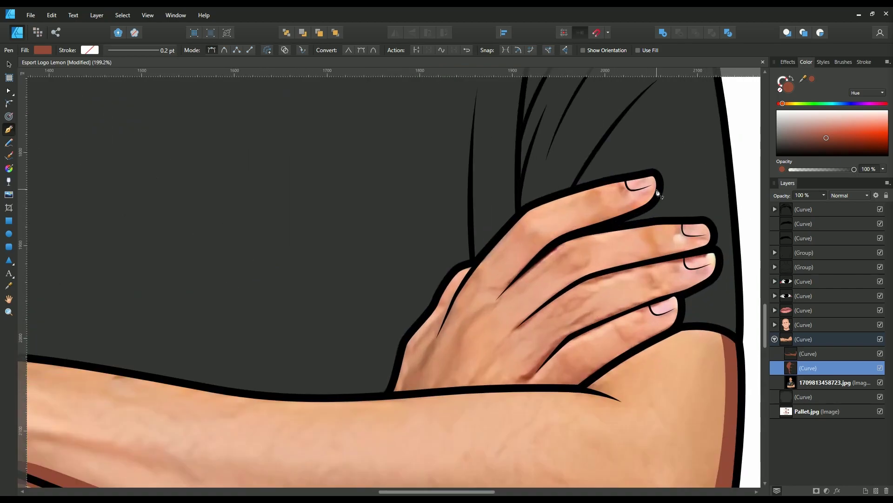
Step: Draw the first brown crease lines between the fingers, undoing a misplaced point
left_click_drag(535, 221, 566, 238)
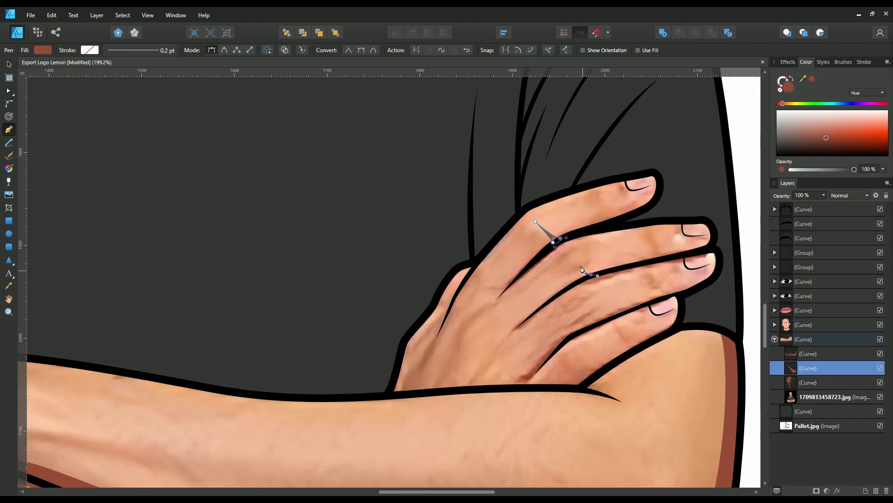
left_click_drag(581, 270, 598, 275)
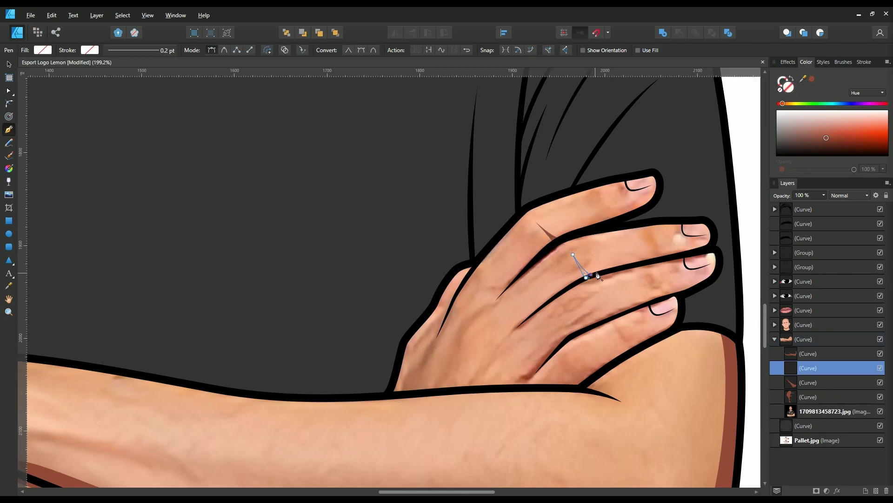
left_click(812, 79)
left_click(568, 336)
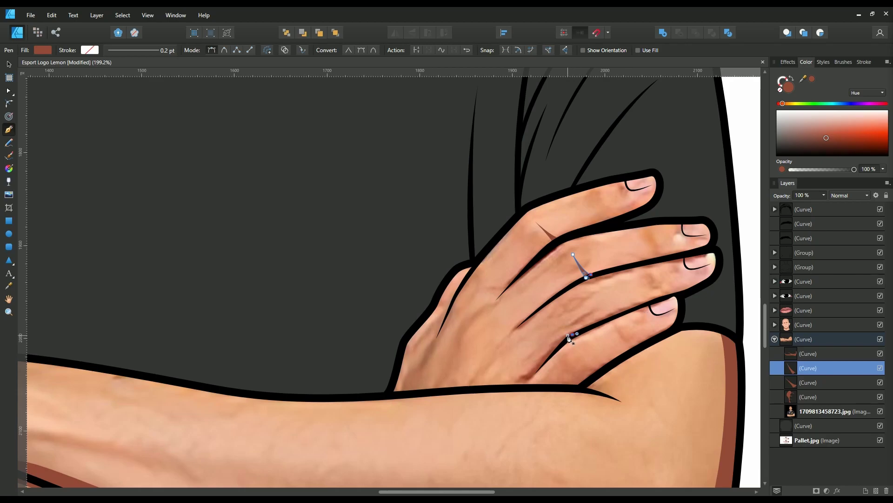
key("ctrl+z")
key("Escape")
Step: Add crease strokes on the ring and little fingers, then select the reference photo layer
left_click_drag(594, 301, 607, 321)
left_click(605, 318)
key("Escape")
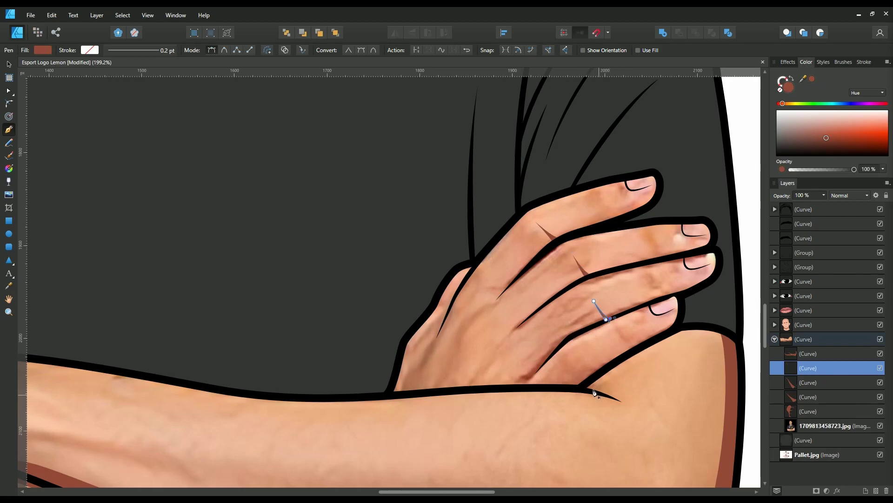
left_click_drag(573, 357, 592, 374)
left_click(593, 376)
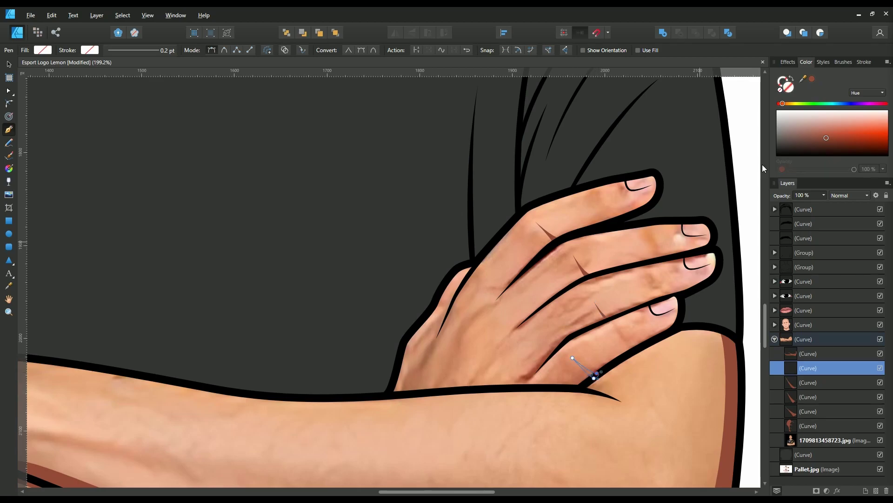
left_click(821, 440)
Step: Draw a curved crease line along the index finger
scroll(605, 256, "down", 2)
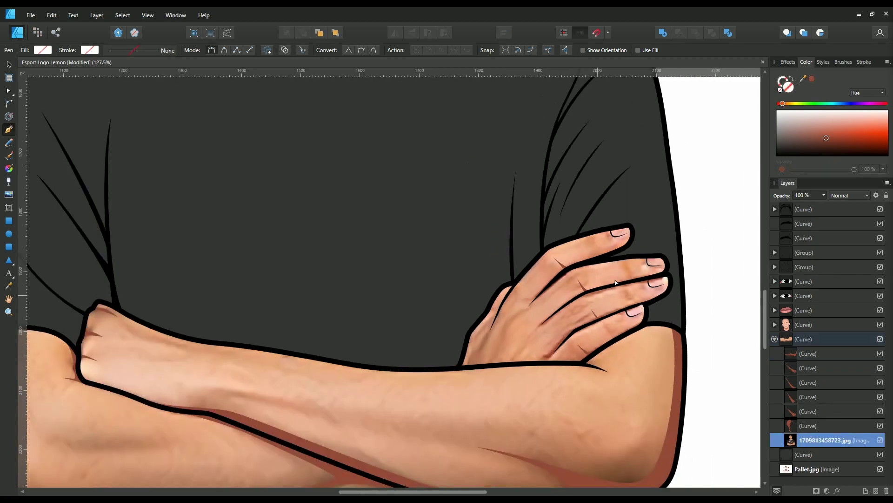
scroll(604, 256, "up", 2)
left_click_drag(628, 220, 635, 233)
left_click_drag(533, 279, 631, 255)
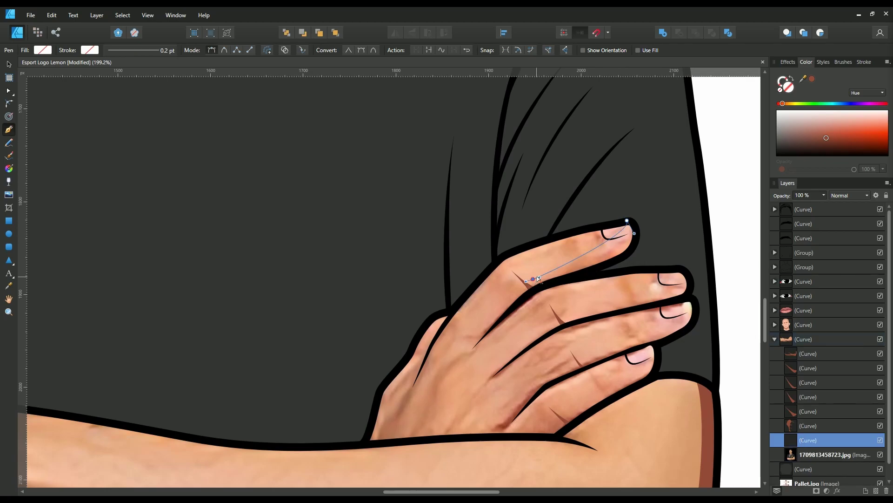
left_click_drag(501, 259, 491, 245)
Step: Trace the shading outline along the first knuckle and up to the second fingertip
scroll(493, 246, "down", 2)
scroll(493, 285, "up", 2)
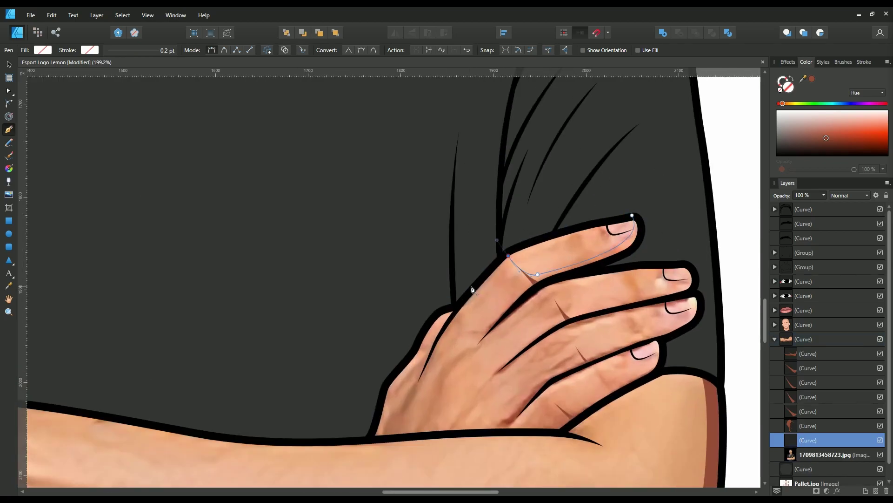
left_click(480, 283)
left_click(505, 300)
left_click_drag(470, 349, 470, 350)
left_click(509, 313)
left_click(550, 283)
mouse_move(635, 263)
left_mouse_down()
mouse_move(656, 260)
mouse_move(692, 275)
left_mouse_up()
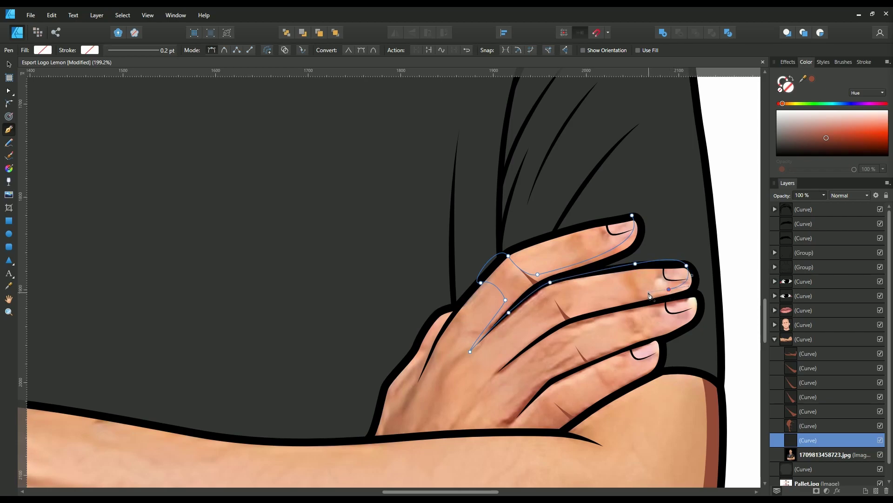
left_click_drag(566, 312, 550, 293)
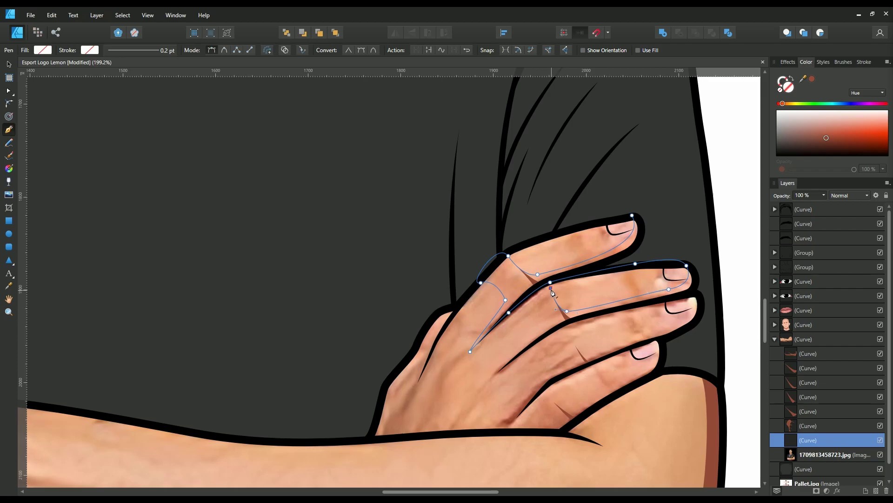
Step: Continue the outline down the knuckle, around the third fingernail, to the forearm edge
left_click(530, 297)
left_click(546, 326)
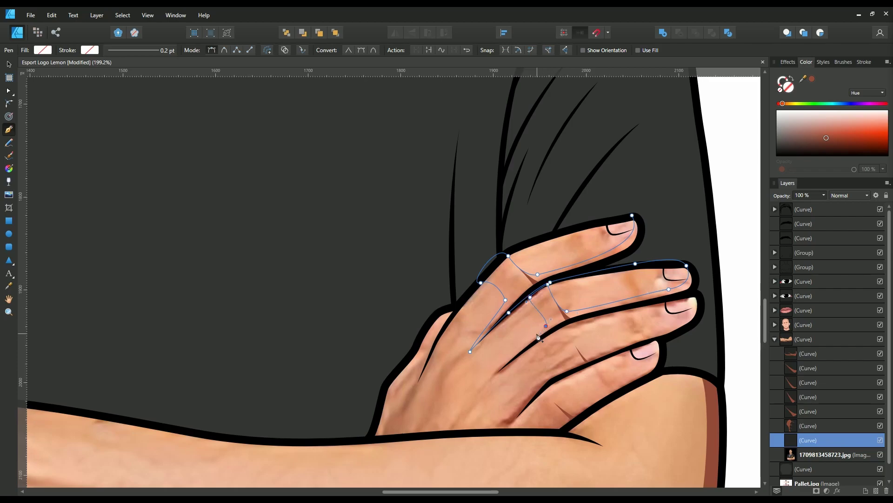
left_click(502, 360)
left_click_drag(571, 322, 585, 318)
left_click_drag(687, 296, 699, 295)
left_click_drag(676, 324, 652, 339)
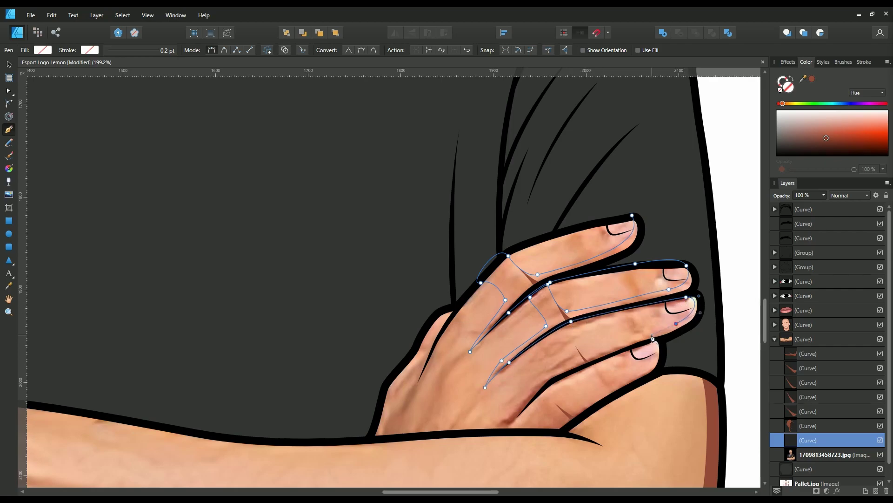
left_click_drag(585, 356, 591, 357)
left_click(531, 343)
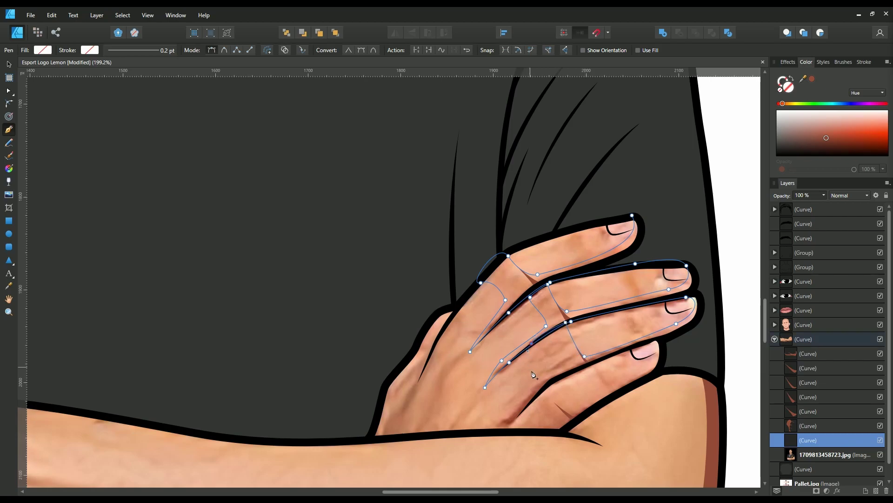
left_click_drag(489, 429, 490, 438)
Step: Trace along the lower fingers and close the shading outline back at the fingertip
left_click_drag(641, 345, 656, 343)
left_click_drag(568, 412, 560, 414)
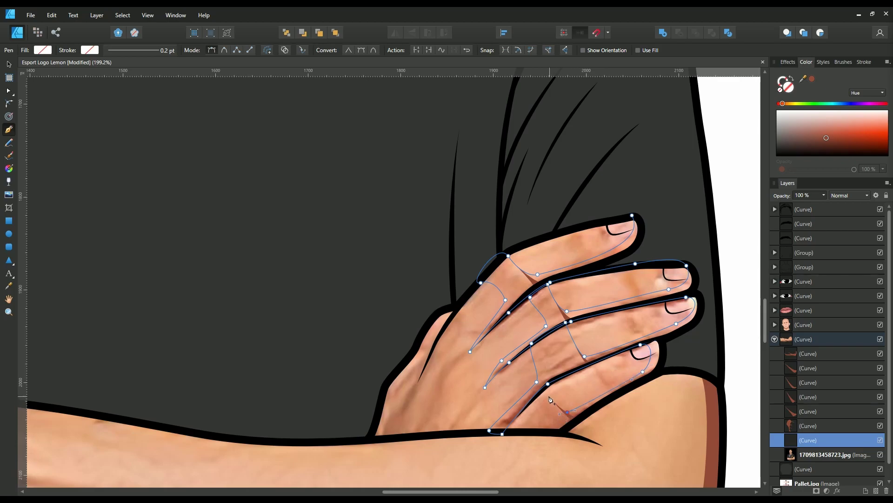
left_click(570, 412)
left_click(560, 433)
left_click(644, 382)
left_click(729, 319)
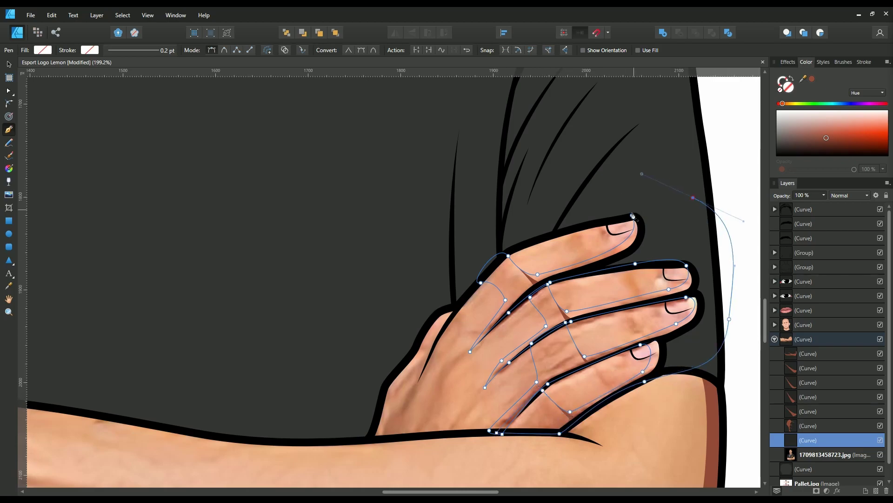
left_click_drag(693, 197, 745, 221)
scroll(637, 248, "down", 5)
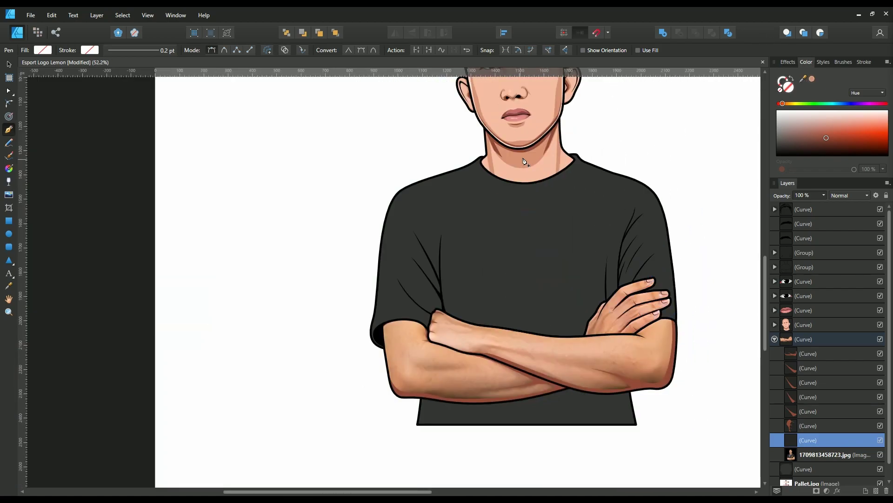
Step: Fill the shading shape with a darker skin tone and hide the reference photo
left_click(814, 79)
left_click(828, 455)
left_click(880, 454)
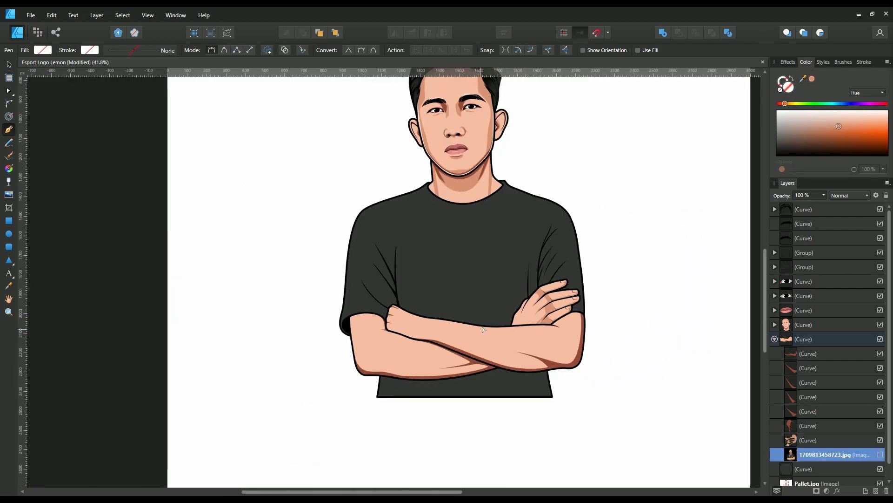
scroll(537, 304, "up", 3)
scroll(536, 304, "up", 2)
Step: Add and reposition points near the knuckle, toggling the reference photo to compare
left_click(808, 440)
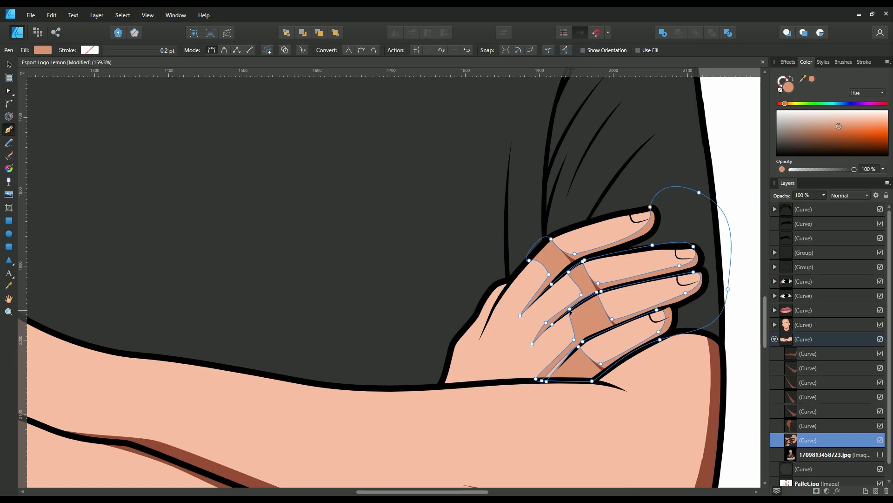
left_click(569, 273)
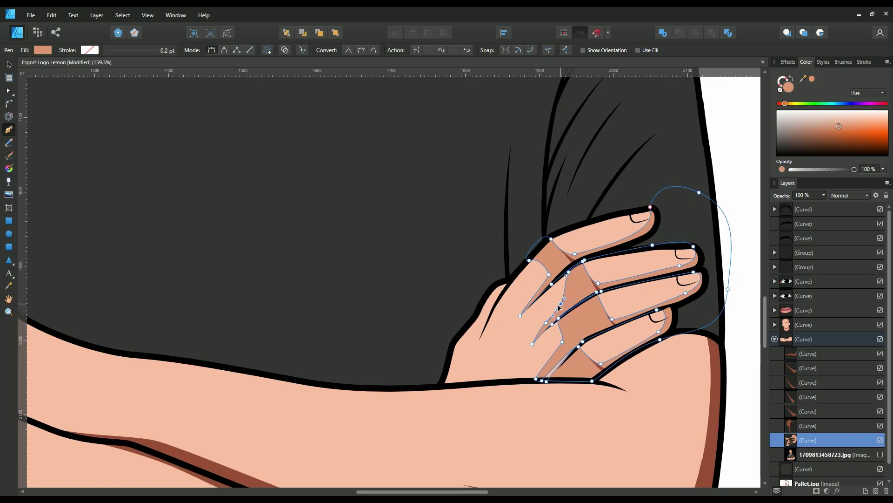
left_click(544, 292)
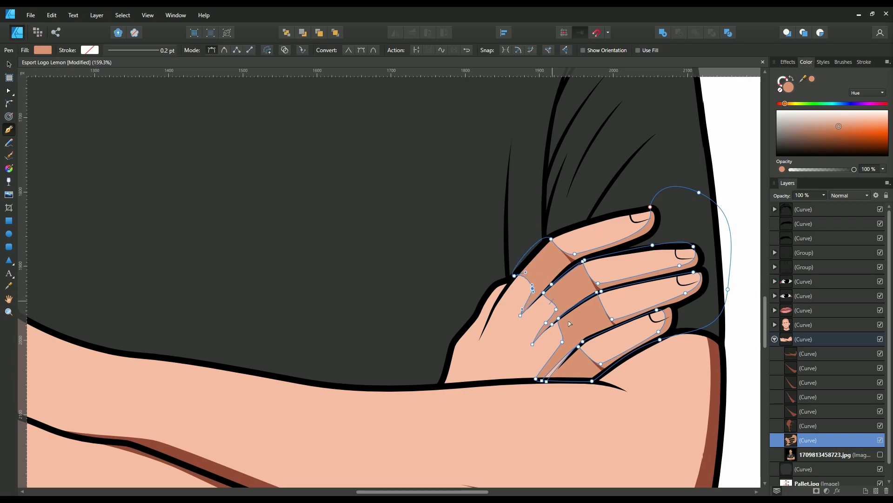
scroll(535, 298, "down", 3)
left_click(829, 454)
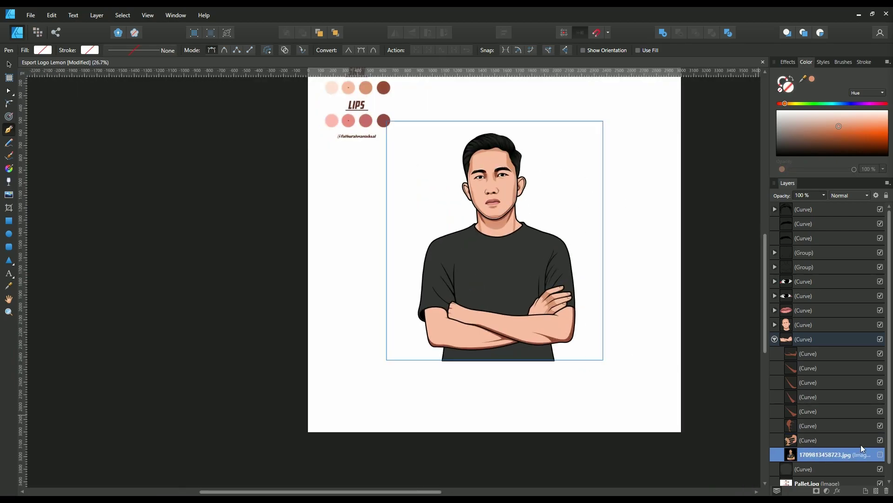
left_click(881, 454)
scroll(558, 303, "up", 7)
Step: Move the fingertip and second- and third-finger points, then show the reference photo again
left_click(810, 440)
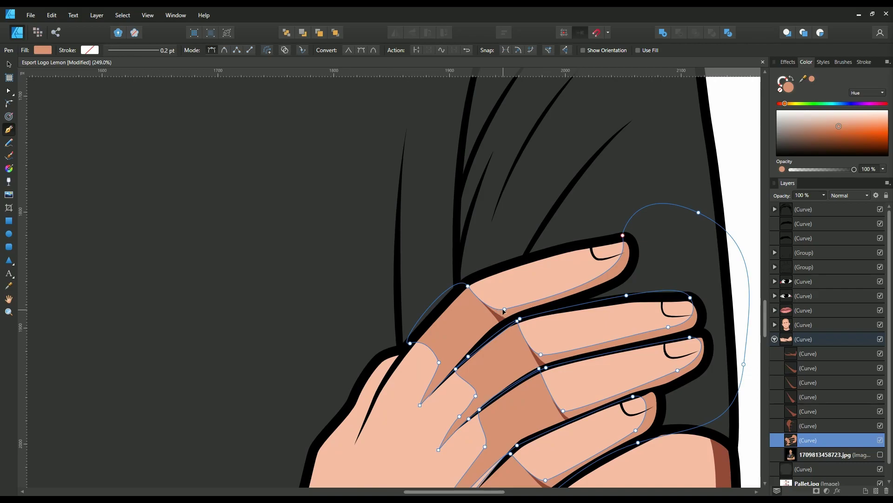
left_click_drag(626, 277, 637, 277)
left_click_drag(541, 354, 542, 349)
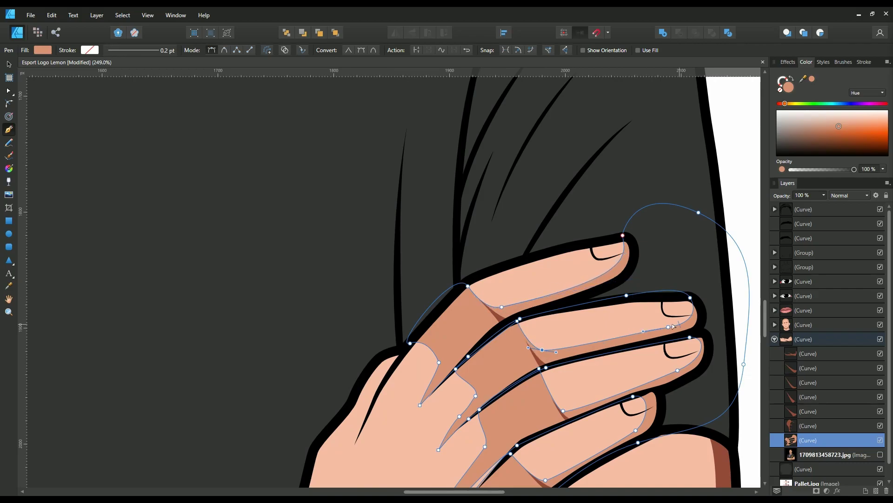
left_click_drag(563, 410, 560, 406)
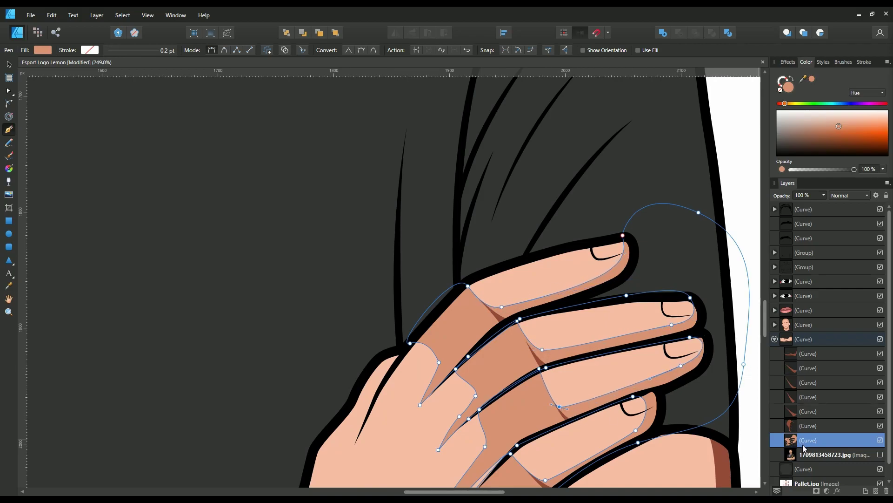
left_click(880, 455)
left_click(829, 454)
Step: Trace crease shapes along the back of the hand and fill them with skin tone
left_click_drag(385, 359, 447, 295)
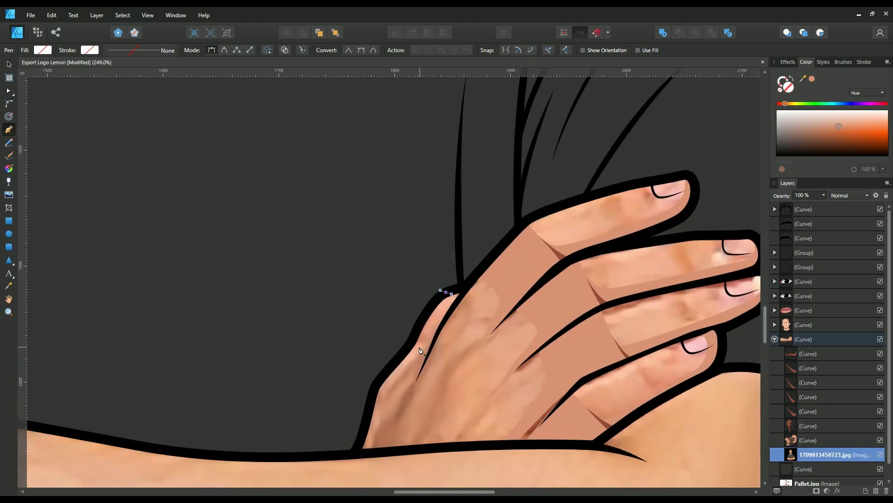
left_click_drag(411, 368, 403, 383)
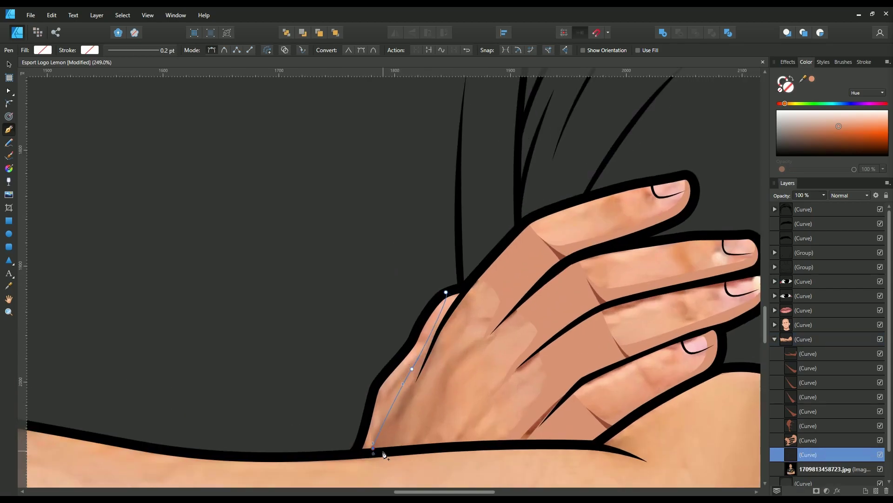
left_click_drag(432, 346, 426, 362)
left_click_drag(465, 289, 456, 280)
left_click_drag(434, 407, 439, 383)
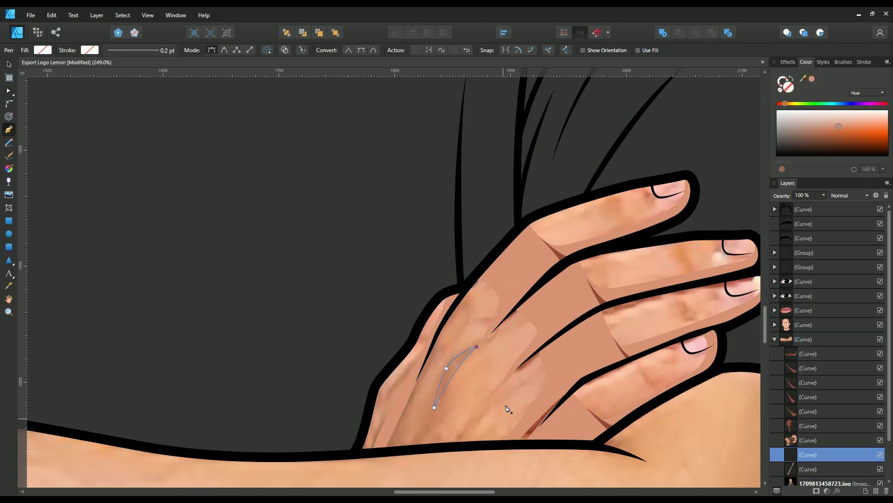
left_click(812, 80)
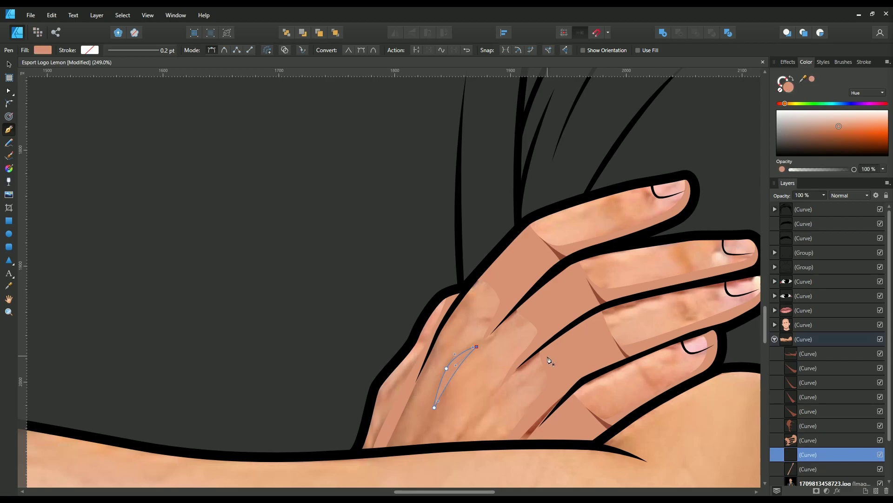
left_click_drag(461, 439, 481, 404)
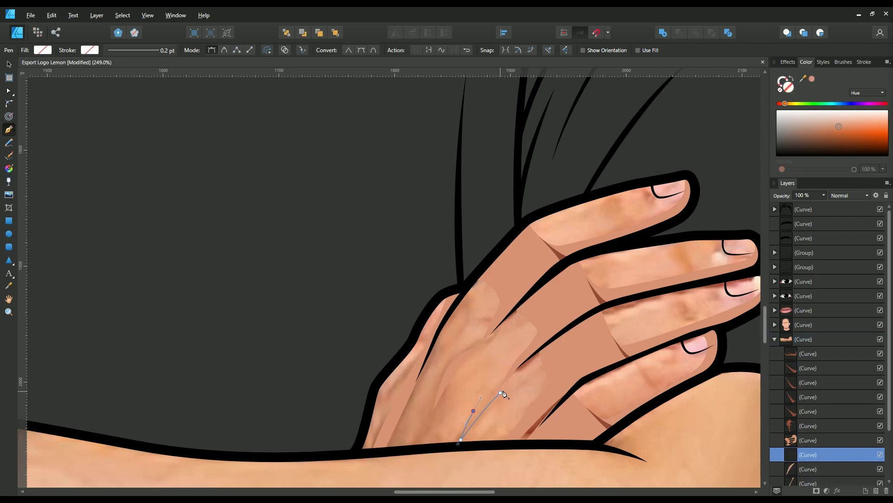
Step: Hide the reference photo and reshape the hand shading's lower and top points
scroll(853, 473, "down", 3)
left_click(829, 439)
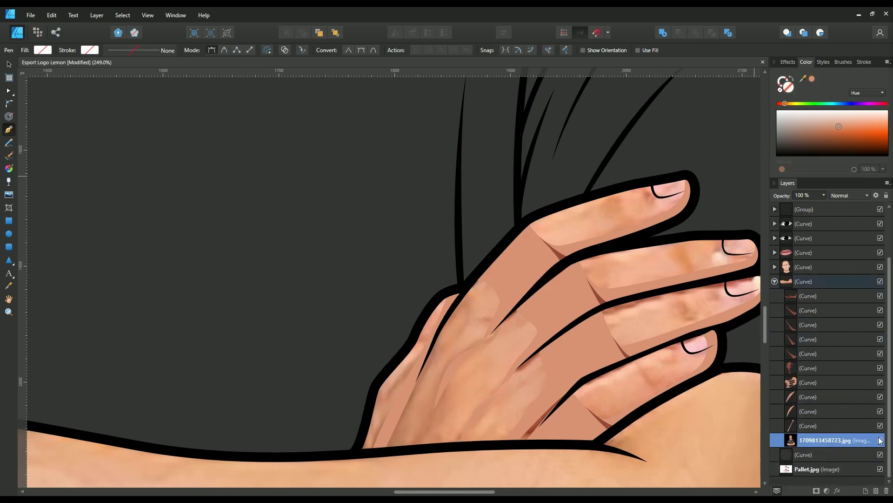
left_click(879, 440)
scroll(516, 322, "down", 2)
left_click(496, 287, "ctrl")
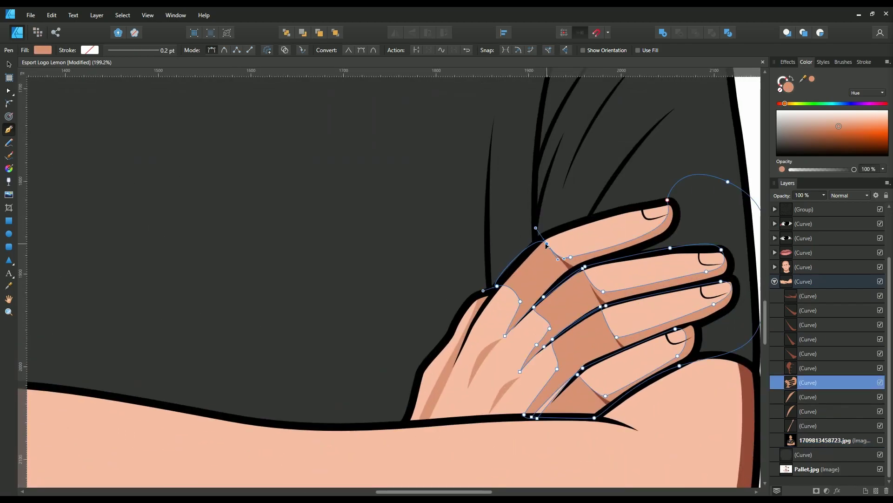
left_click_drag(497, 286, 506, 287)
left_click_drag(545, 242, 548, 245)
scroll(553, 250, "down", 4)
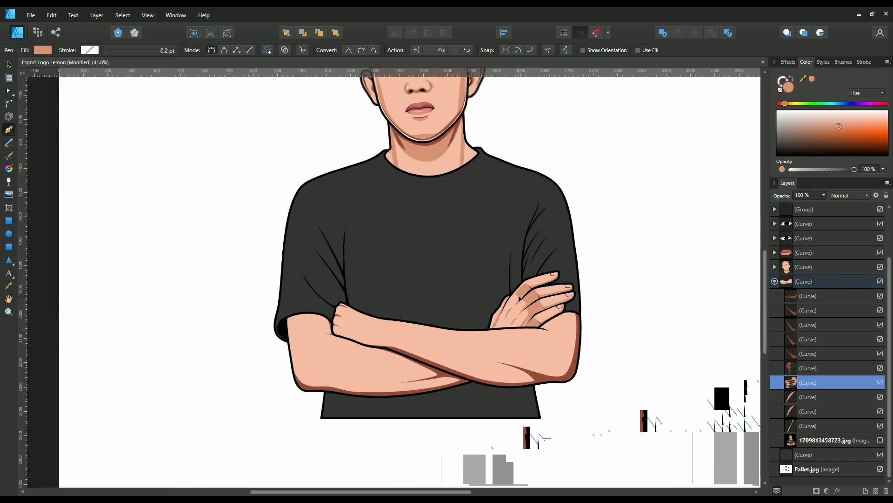
scroll(532, 295, "up", 3)
Step: Move the reference photo layer into the arms group, briefly checking its clipped view
left_click_drag(802, 439, 782, 293)
left_click(880, 296)
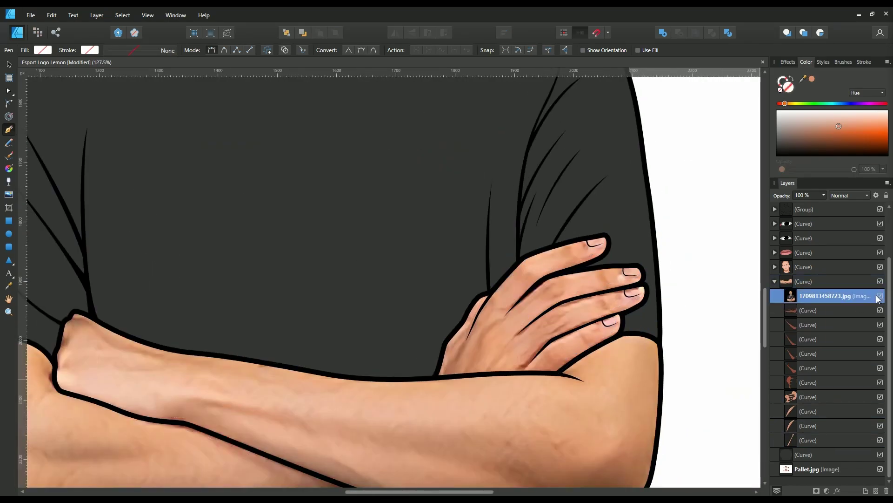
left_click(880, 296)
scroll(535, 298, "down", 3)
scroll(535, 298, "up", 5)
Step: Adjust the hand shading band's finger and knuckle points
left_click(540, 278)
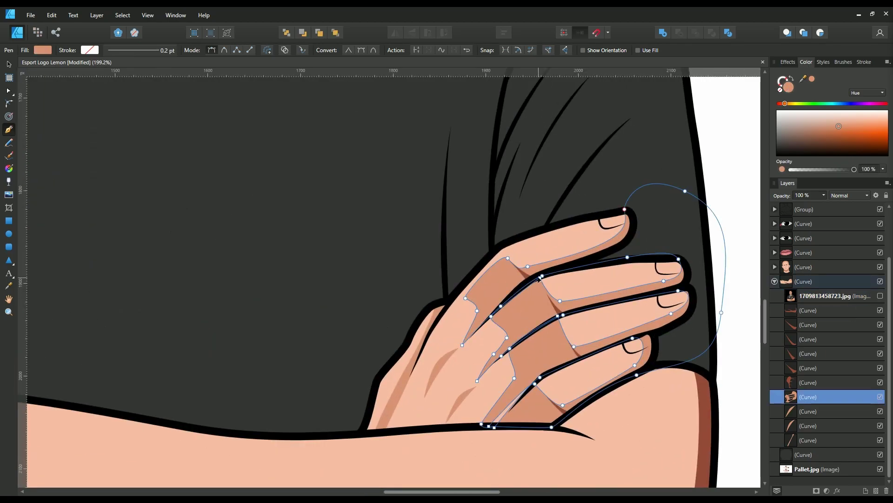
left_click_drag(542, 284, 541, 281)
left_click(497, 321)
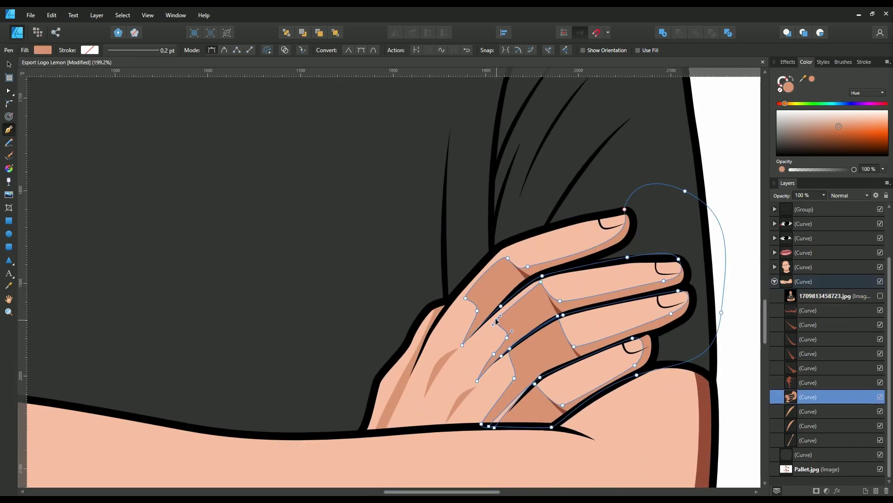
left_click_drag(559, 316, 560, 323)
scroll(694, 381, "down", 2)
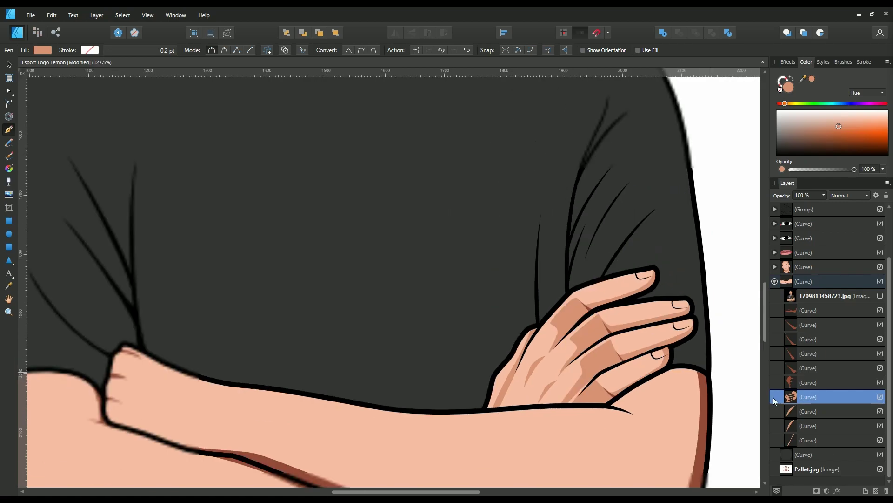
Step: Place the reference photo beneath the arm Curve layers and make it visible again
left_click(805, 296)
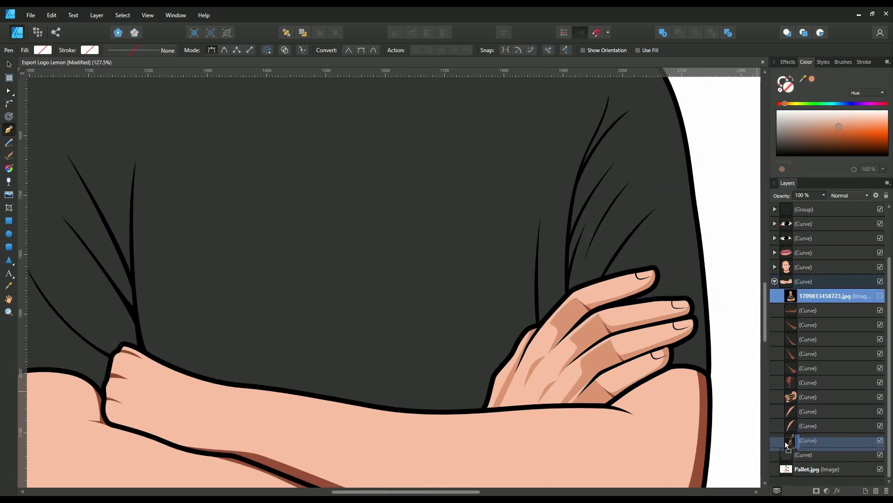
scroll(864, 434, "up", 1)
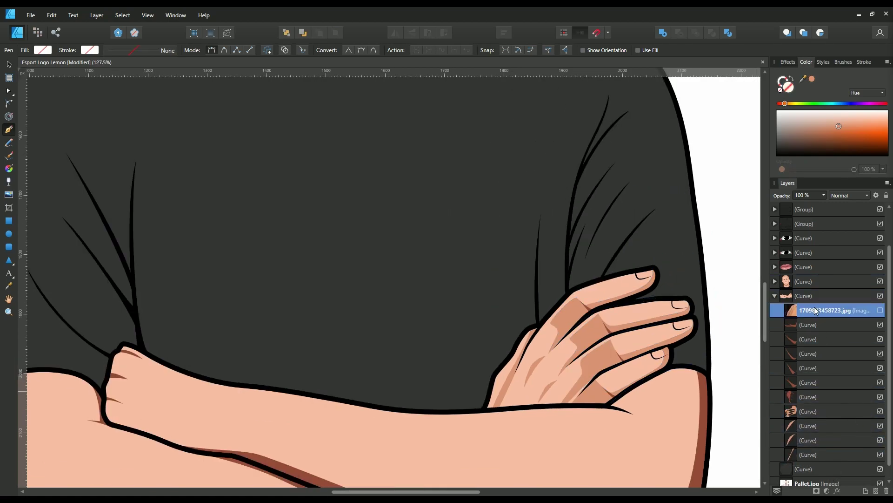
left_click_drag(815, 306, 819, 445)
double_click(821, 440)
left_click(880, 440)
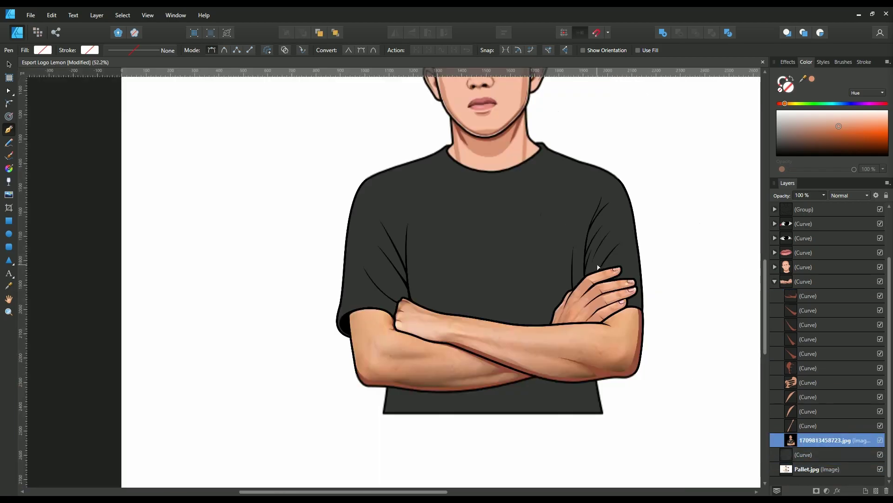
Step: Trace the shading outline from the right forearm across to the left fist and elbow
left_click(571, 292)
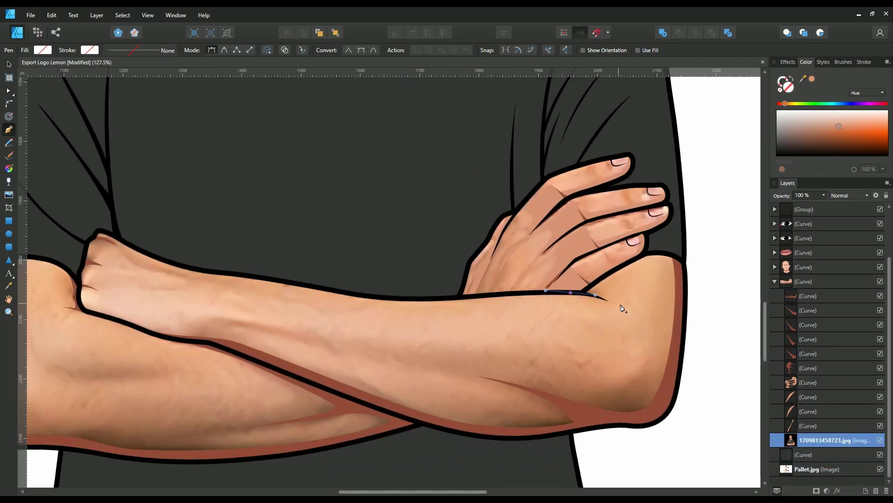
left_click_drag(601, 293, 623, 306)
left_click_drag(655, 266, 669, 273)
scroll(668, 273, "down", 2)
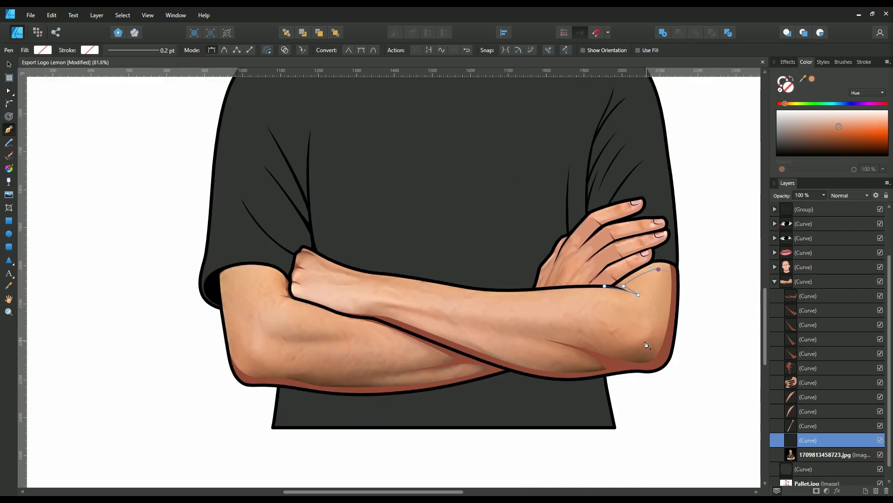
left_click_drag(638, 339, 607, 353)
left_click_drag(550, 324, 527, 321)
left_click_drag(381, 305, 296, 302)
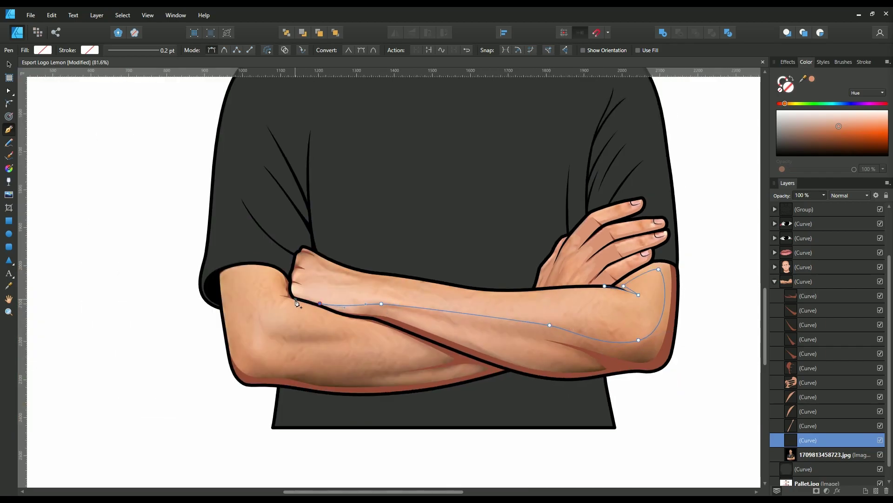
scroll(303, 303, "up", 3)
left_click(295, 298)
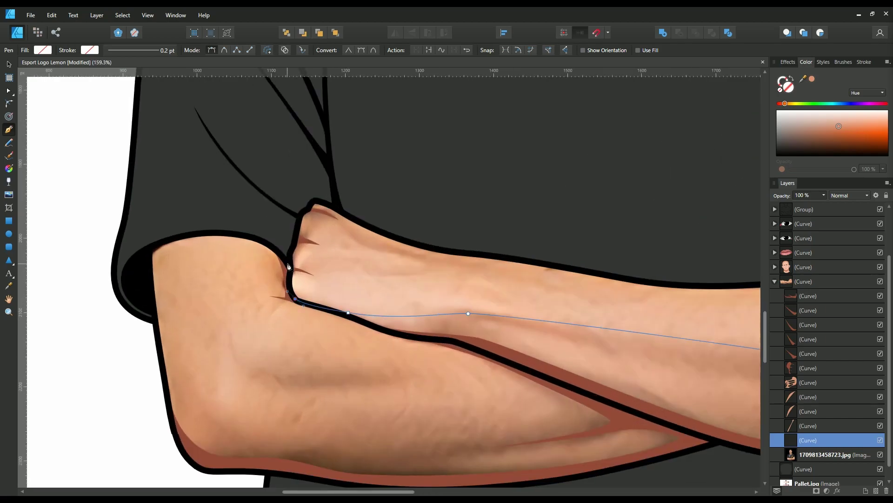
left_click(292, 267)
mouse_move(265, 227)
left_mouse_down()
mouse_move(243, 218)
mouse_move(275, 243)
left_mouse_up()
left_click(277, 287)
Step: Carry the outline along the lower arms to the right elbow and close the shape
scroll(370, 321, "down", 2)
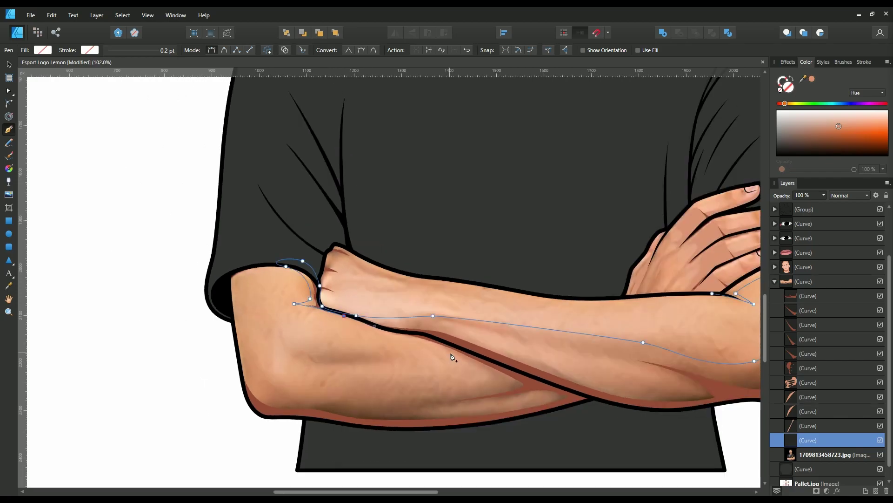
left_click_drag(493, 370, 509, 379)
left_click_drag(318, 397, 247, 398)
left_click_drag(323, 399, 290, 400)
scroll(250, 313, "down", 3)
left_click_drag(284, 433, 384, 462)
left_click_drag(566, 439, 593, 357)
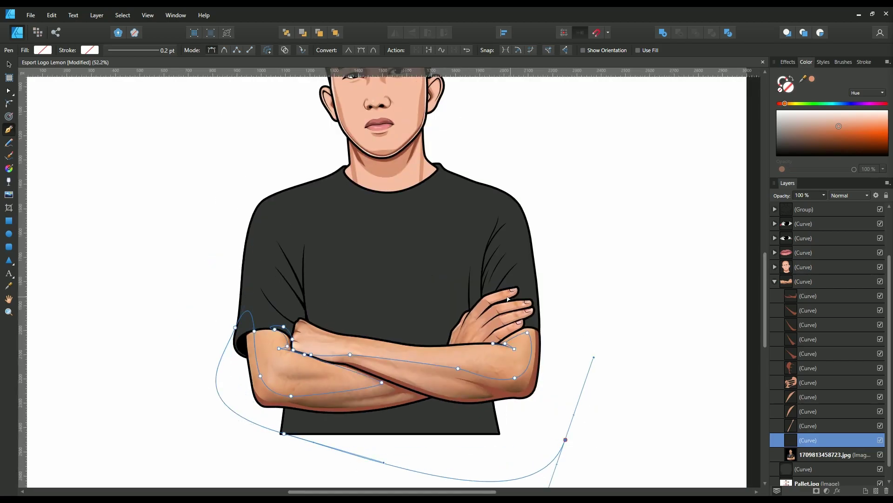
scroll(508, 299, "up", 3)
scroll(466, 363, "up", 3)
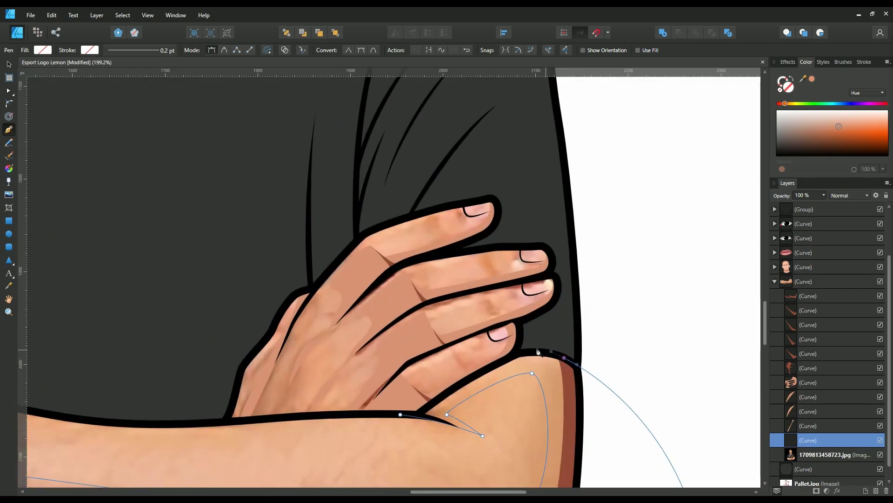
left_click(414, 416)
scroll(465, 369, "down", 5)
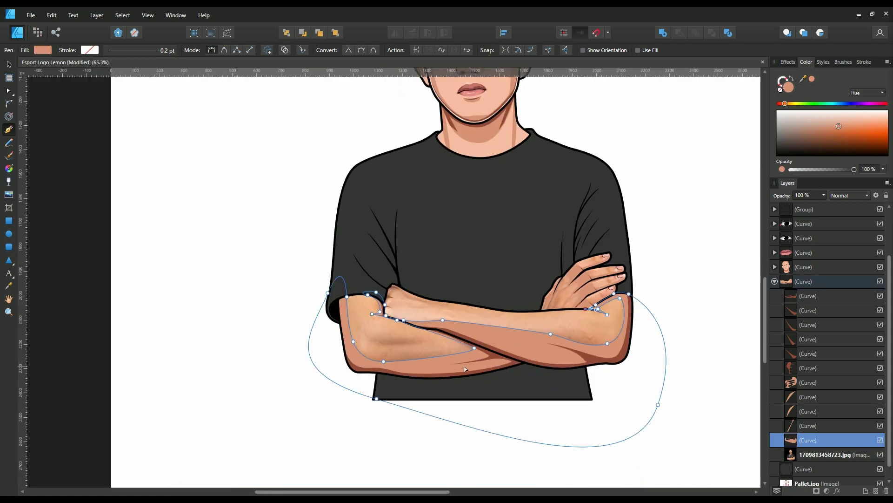
Step: Lower the fill opacity, draw a second right-forearm shape, and Add both into one
left_click_drag(854, 170, 801, 170)
scroll(640, 352, "up", 3)
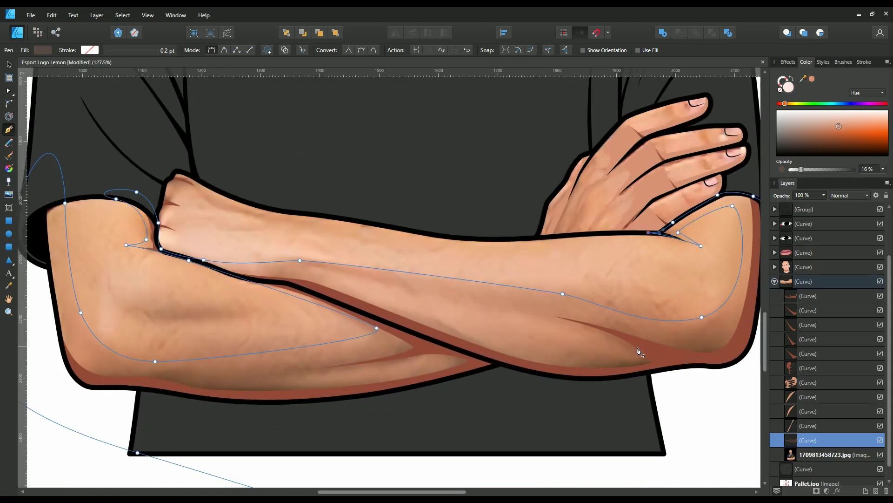
left_click_drag(564, 318, 527, 311)
left_click(359, 279)
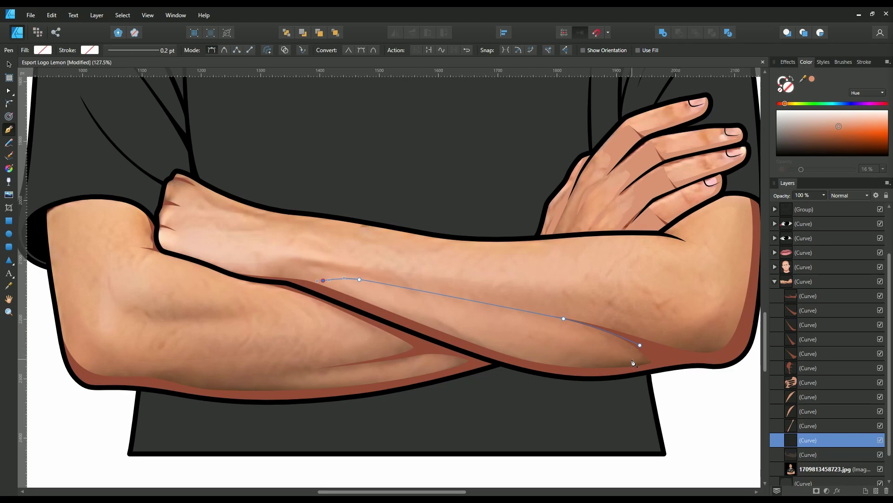
left_click_drag(632, 359, 640, 364)
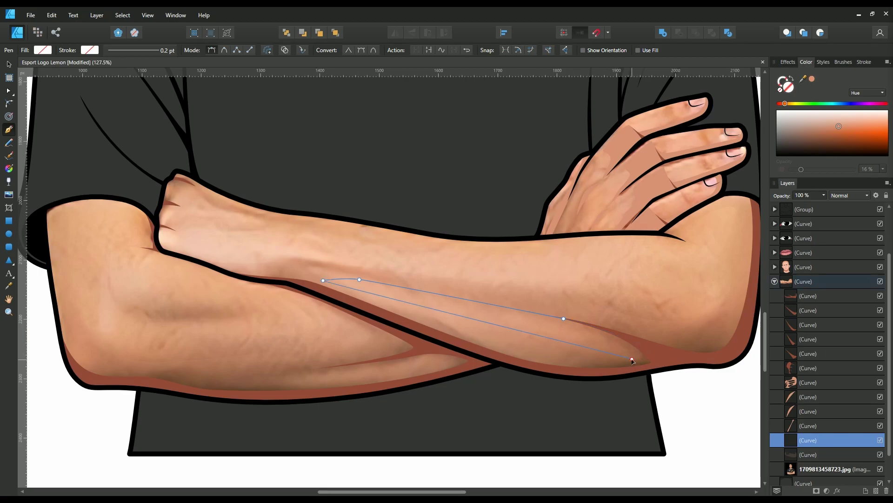
left_click(828, 456, "shift")
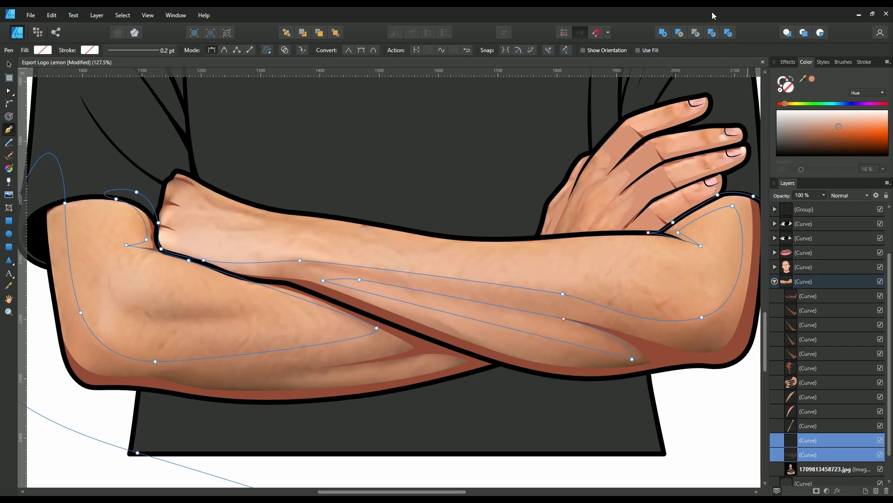
left_click(679, 34)
scroll(714, 349, "down", 3)
scroll(535, 350, "up", 3)
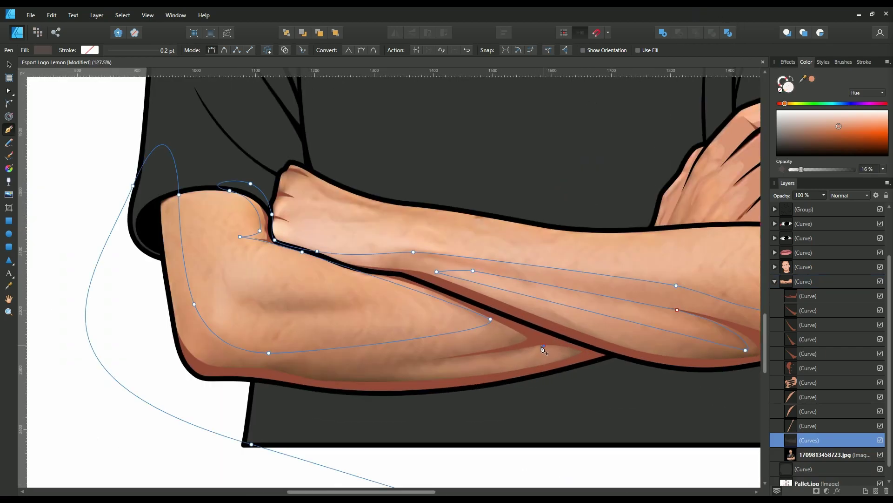
Step: Add a lower-left forearm shape into the shading and restore opacity to 100%
left_click_drag(424, 359, 407, 363)
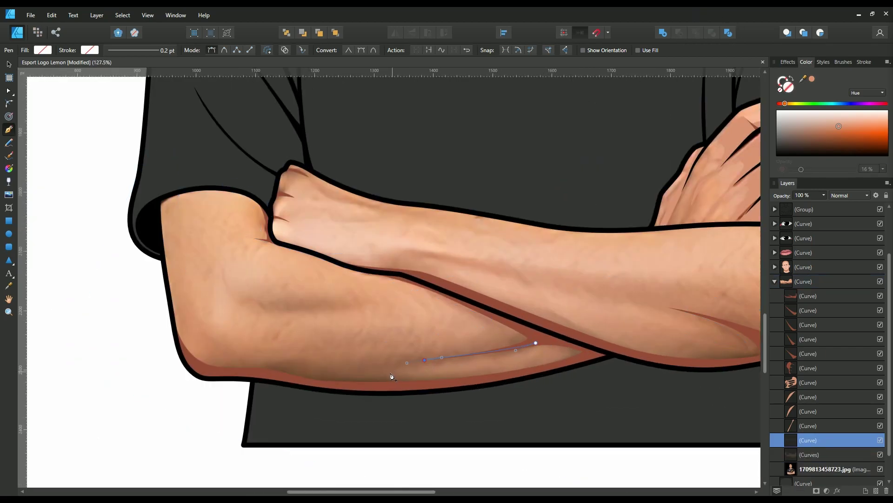
left_click(531, 347, "shift")
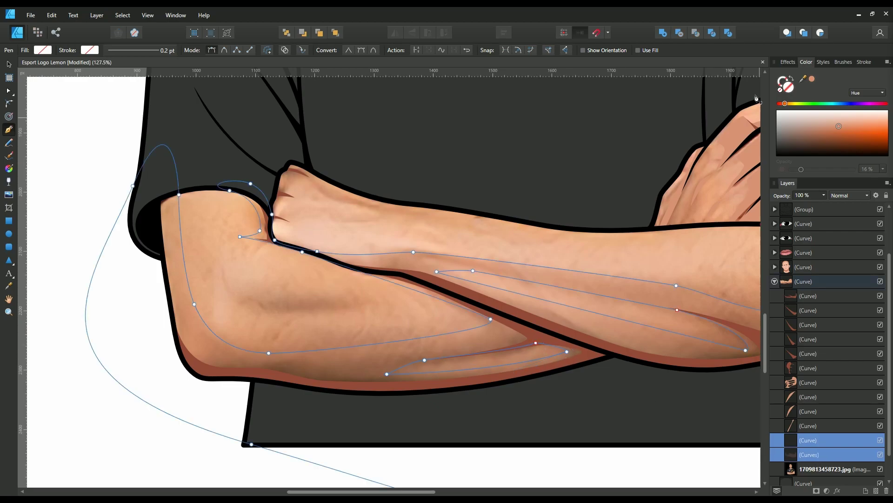
left_click(683, 34)
left_click_drag(802, 169, 855, 170)
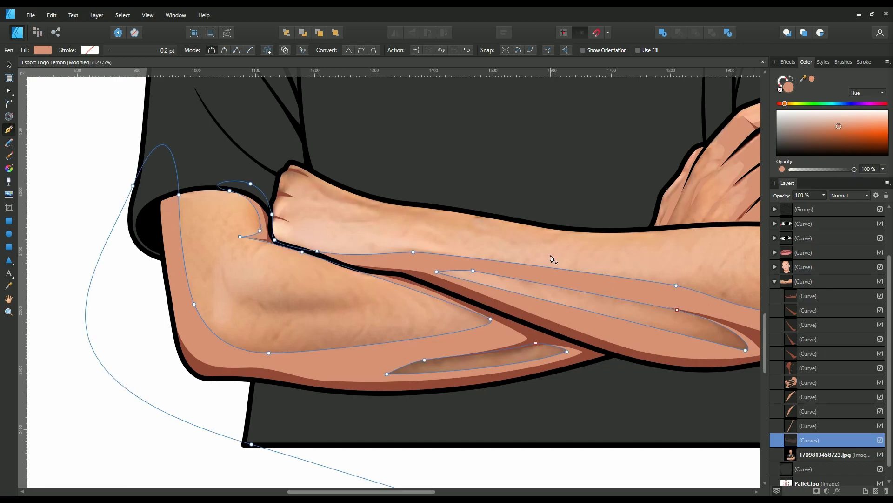
left_click_drag(366, 301, 357, 300)
Step: Finish the thin shading shape across the left forearm
left_click_drag(263, 302, 252, 302)
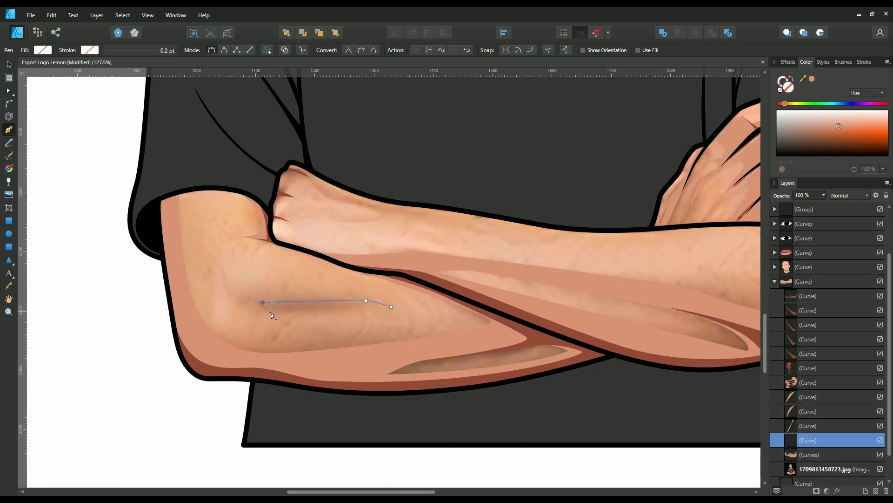
left_click_drag(391, 307, 371, 306)
scroll(333, 331, "down", 3)
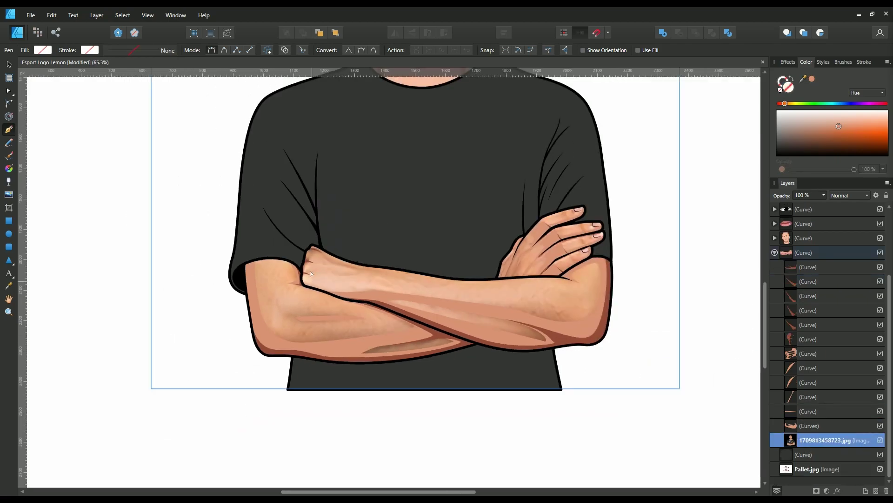
scroll(332, 265, "up", 3)
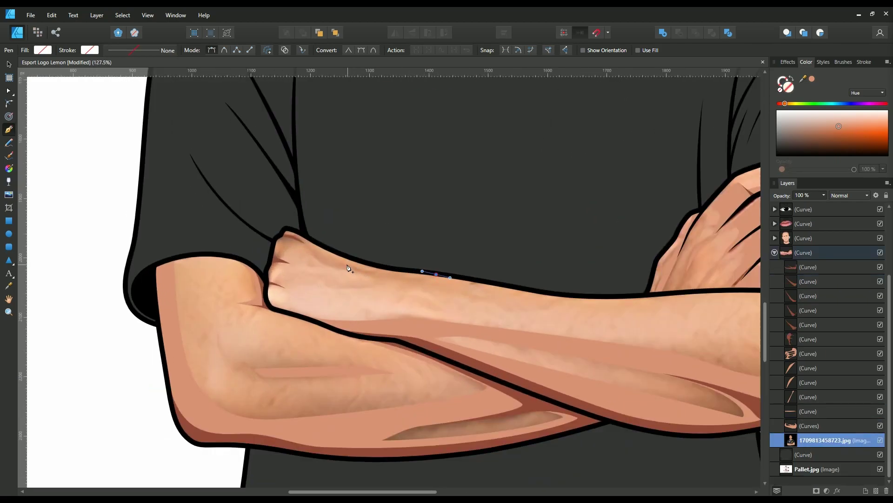
Step: Trace a skin-toned shape around the fist knuckles and forearm, then hide the reference photo
left_click_drag(348, 269, 323, 262)
scroll(302, 244, "up", 2)
left_click_drag(285, 235, 272, 234)
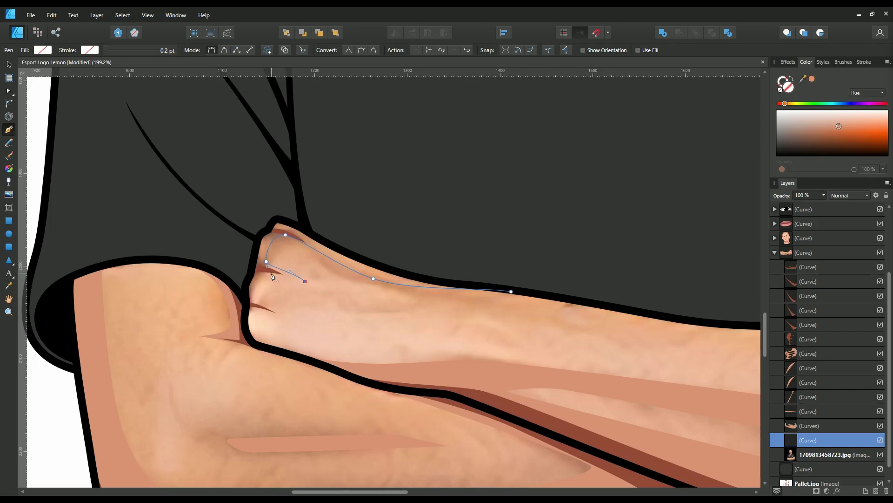
left_click_drag(298, 323, 259, 310)
left_click(256, 343)
left_click(244, 328)
left_click(243, 252)
left_click_drag(297, 171, 379, 171)
left_click_drag(512, 218, 549, 251)
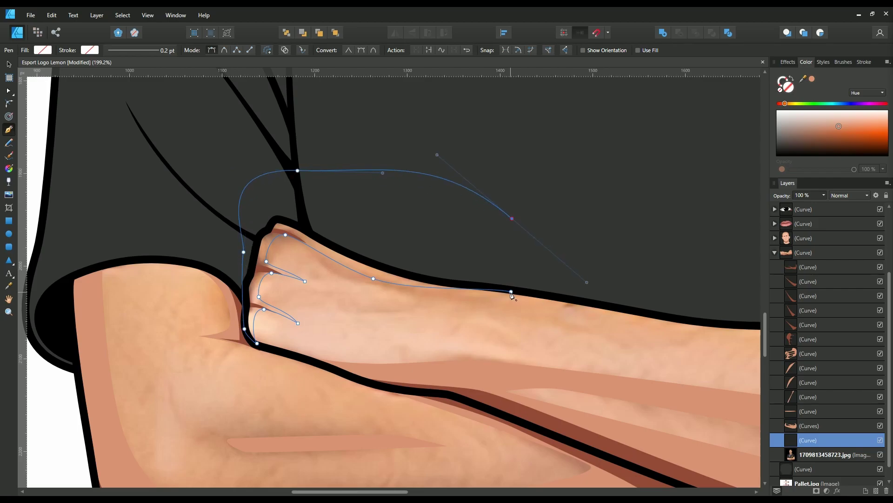
left_click_drag(511, 291, 587, 282)
left_click(812, 79)
key("ctrl+0")
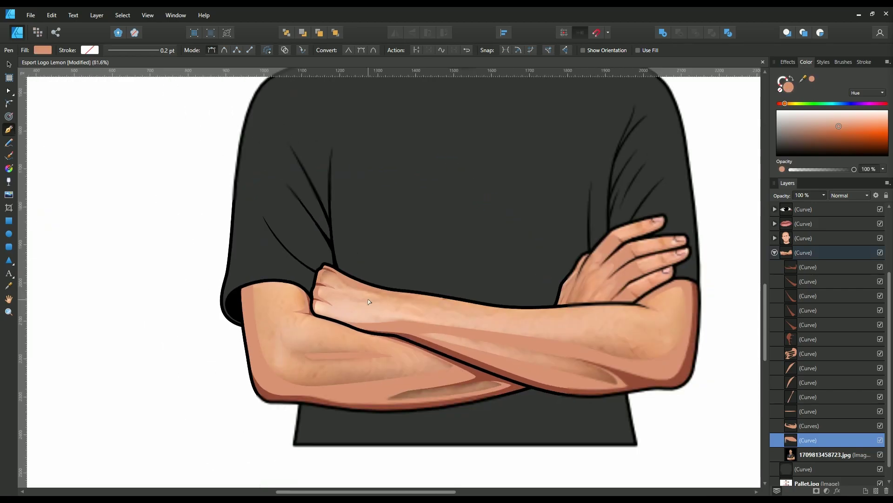
left_click(880, 454)
Step: Lengthen and adjust the end point of the forearm stroke
scroll(419, 280, "down", 2)
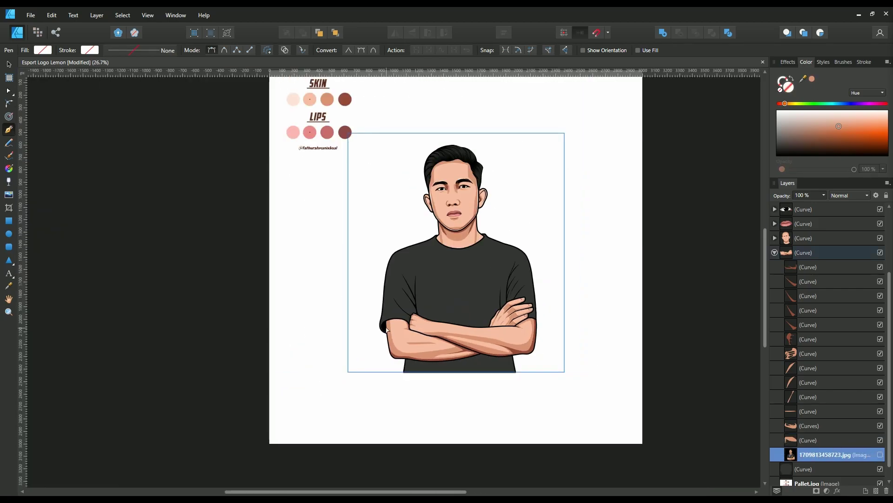
scroll(445, 344, "up", 3)
left_click_drag(445, 343, 471, 343)
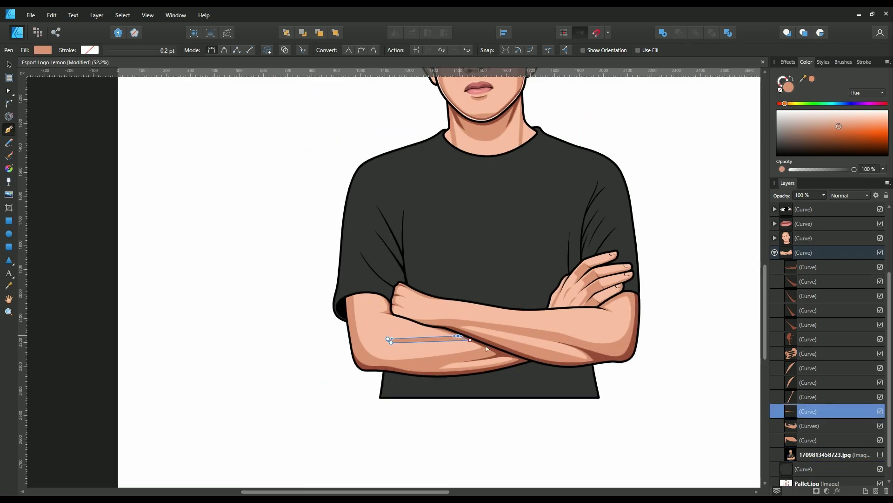
scroll(479, 357, "down", 3)
scroll(479, 356, "down", 1)
scroll(479, 356, "up", 8)
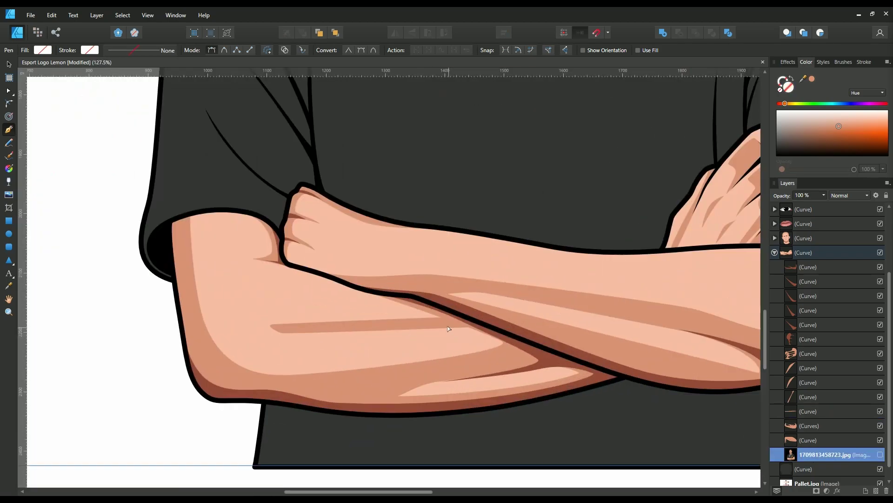
left_click_drag(476, 327, 480, 331)
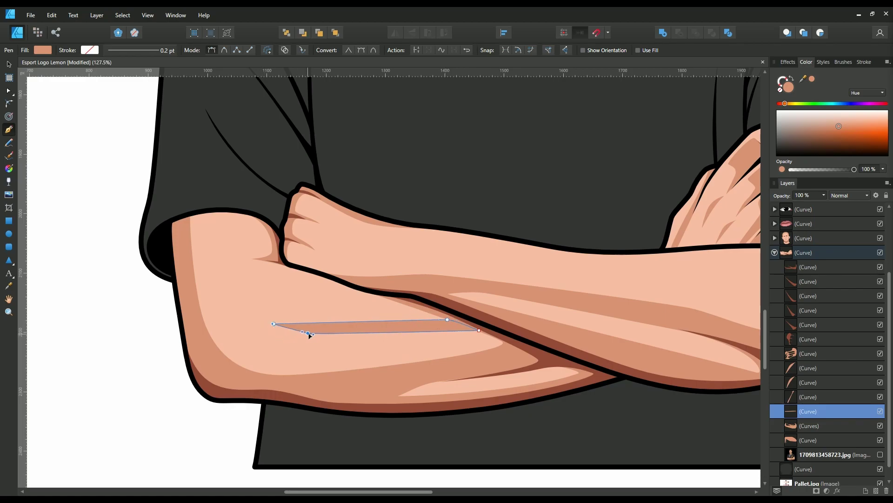
scroll(420, 347, "down", 8)
Step: Try a new shape on the right forearm, then undo it
left_click(815, 455)
scroll(419, 333, "up", 2)
scroll(419, 332, "up", 2)
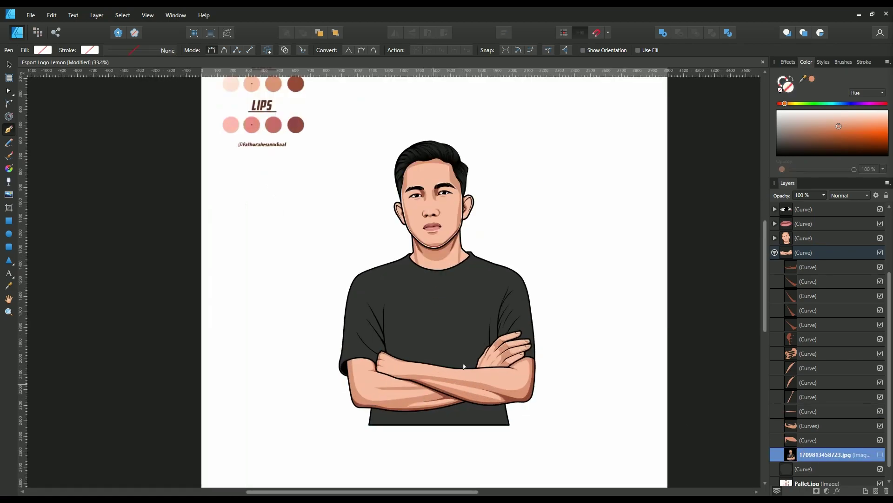
scroll(419, 332, "up", 1)
left_click(578, 364)
left_click(571, 375)
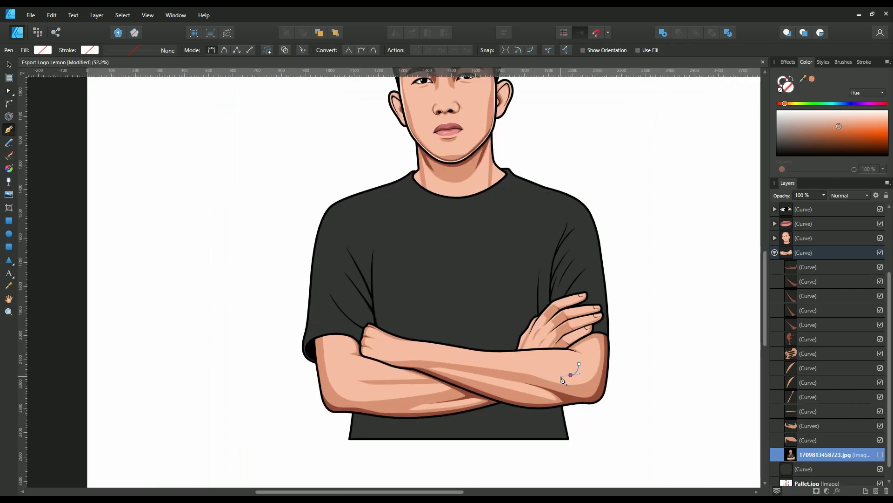
left_click(487, 363)
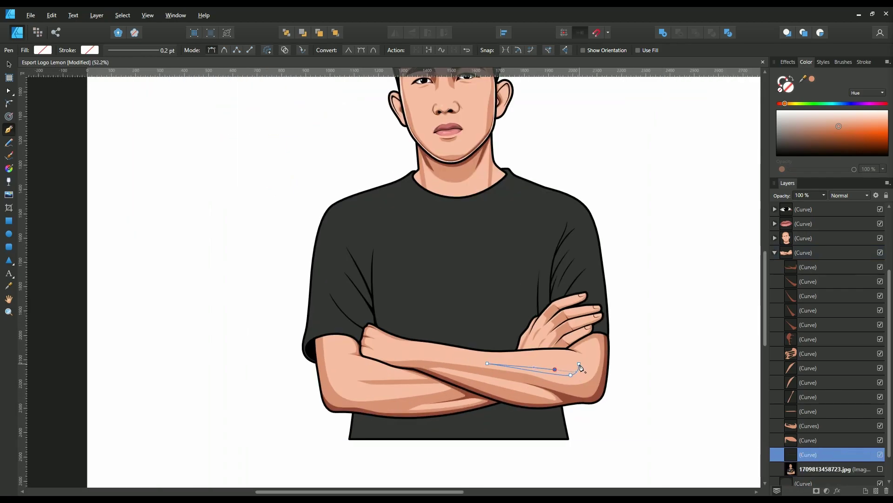
left_click(578, 363)
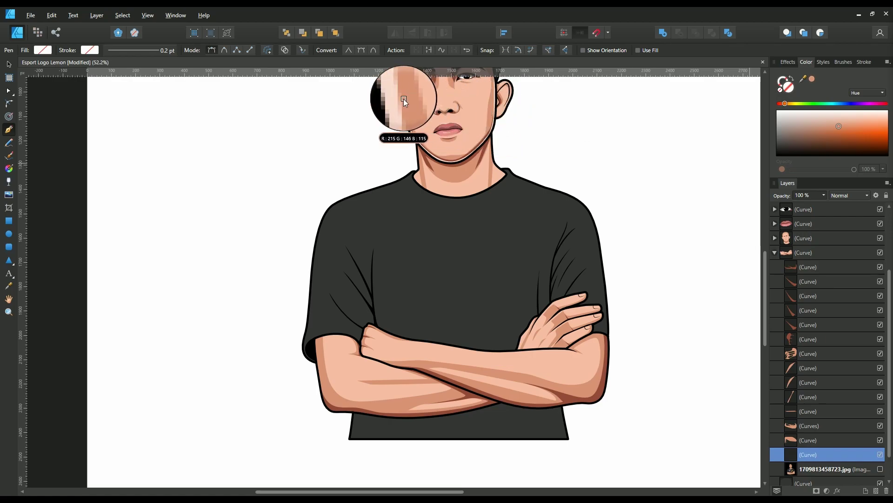
key("ctrl+z")
Step: Draw a thin closed highlight sliver on the lower forearm with light skin fill
scroll(409, 377, "up", 2)
scroll(408, 377, "up", 2)
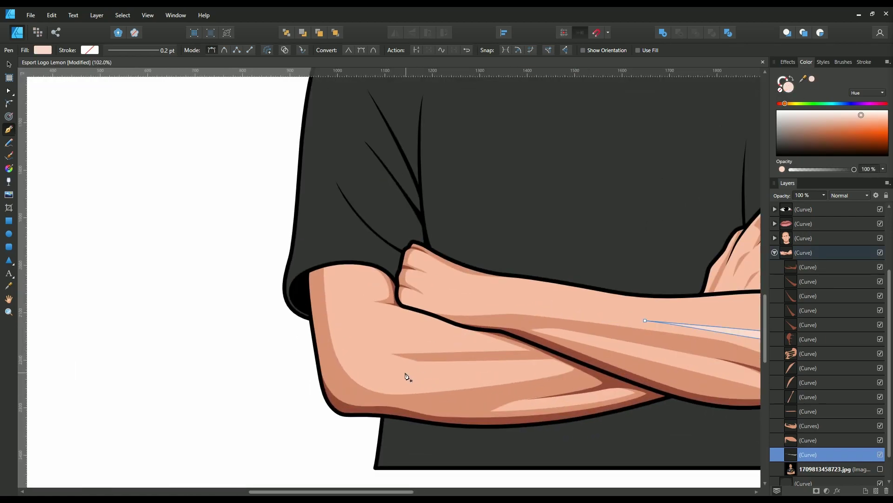
left_click_drag(546, 369, 536, 364)
left_click(394, 369)
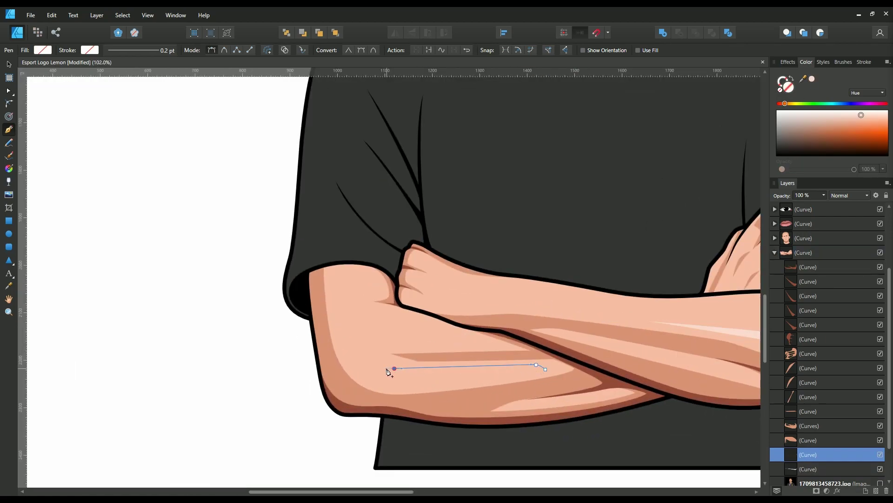
left_click(545, 370)
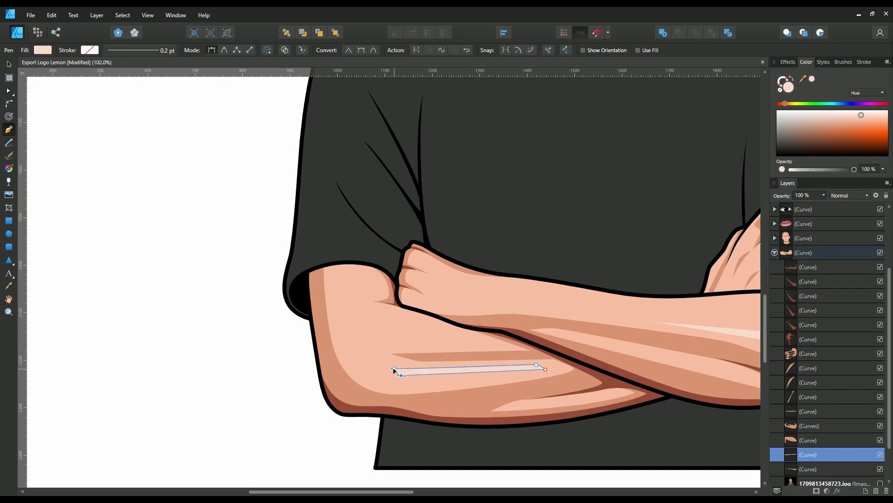
Step: Zoom out to the whole artboard, select the reference photo layer, then the face shape
key("ctrl+0")
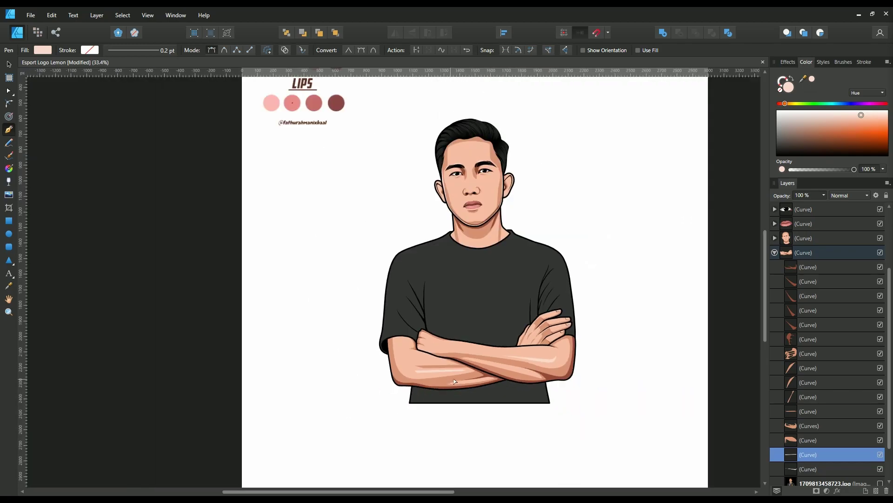
scroll(824, 446, "down", 2)
left_click(823, 442)
scroll(508, 321, "up", 2)
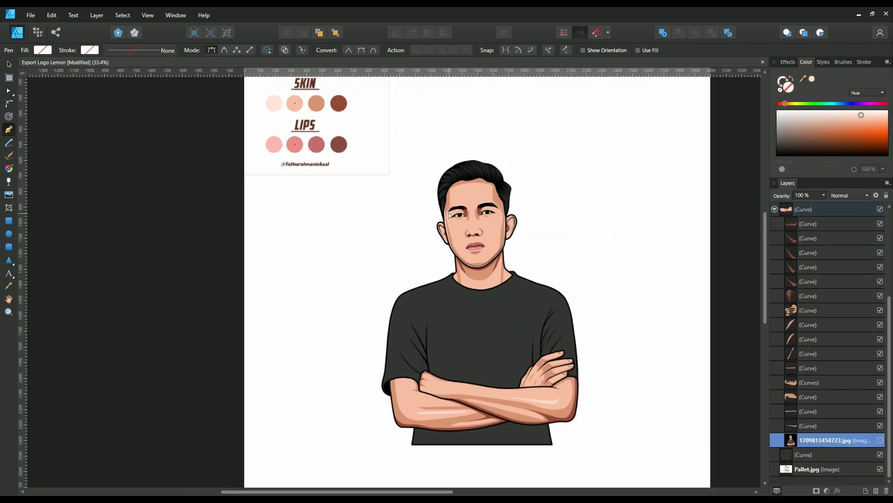
scroll(454, 211, "up", 2)
scroll(454, 212, "up", 2)
left_click(443, 270)
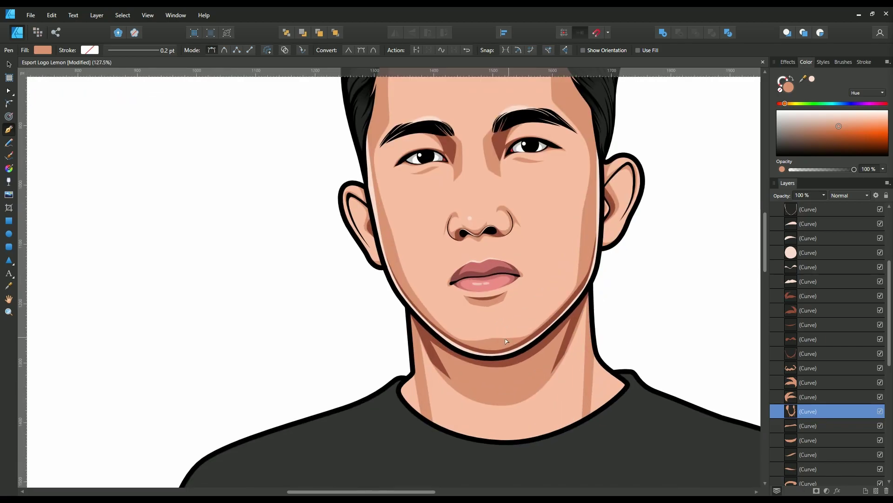
Step: Nudge the face outline's chin node up and a jaw node slightly left
scroll(504, 328, "up", 2)
left_click(496, 338)
left_click_drag(496, 338, 501, 336)
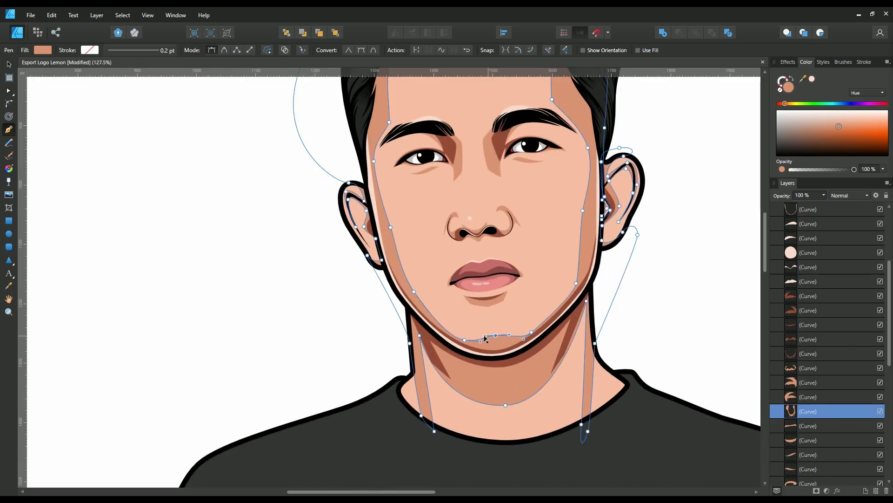
scroll(543, 287, "down", 2)
left_click_drag(564, 286, 561, 284)
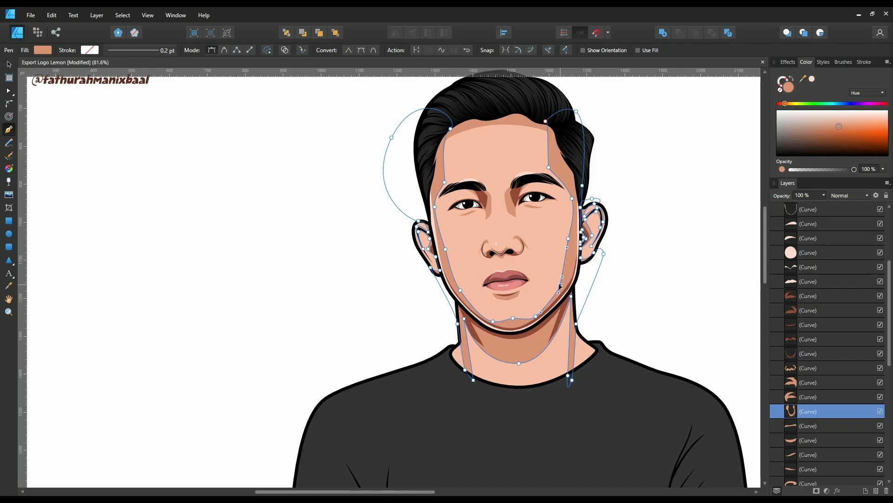
scroll(564, 281, "down", 3)
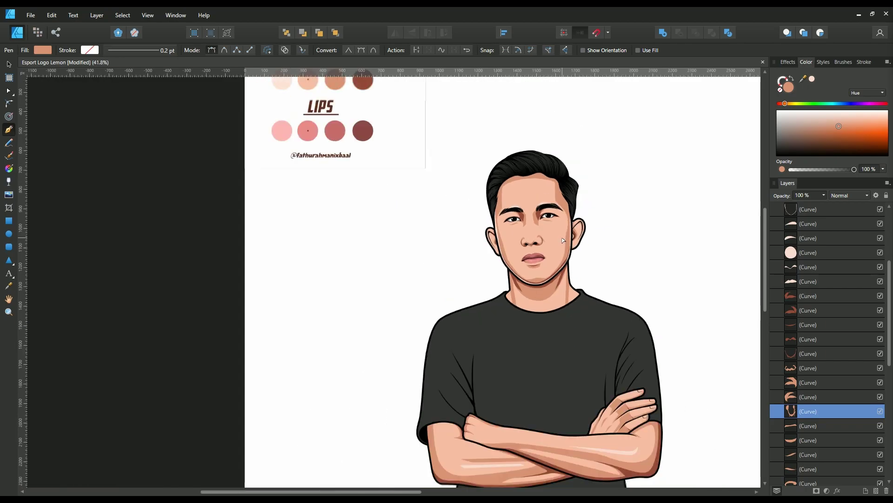
scroll(842, 445, "down", 3)
scroll(781, 358, "down", 3)
scroll(830, 419, "down", 5)
left_click(814, 440)
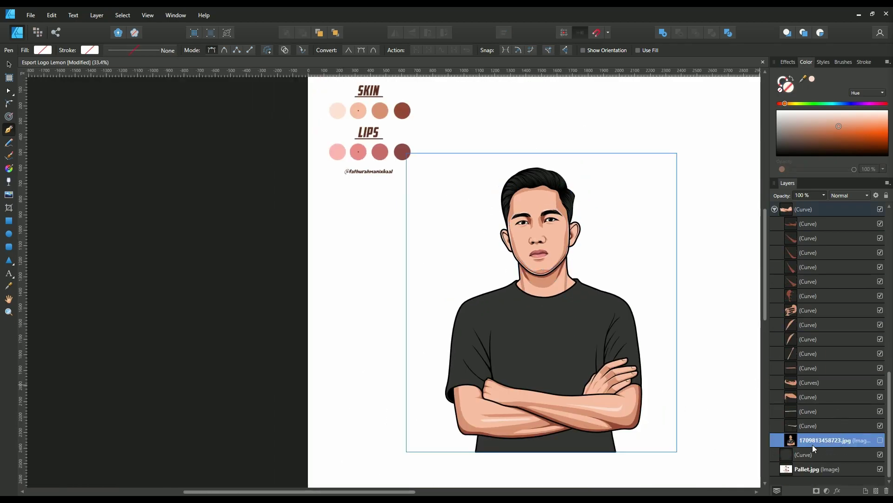
scroll(809, 302, "up", 5)
Step: Collapse the arm and face layer groups and show the jersey reference photo
left_click(775, 397)
scroll(798, 307, "up", 5)
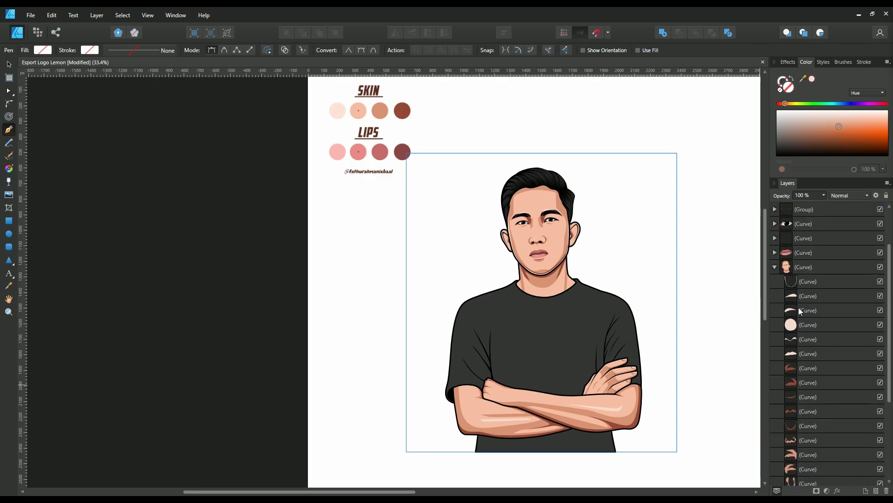
left_click(775, 266)
scroll(584, 279, "up", 3)
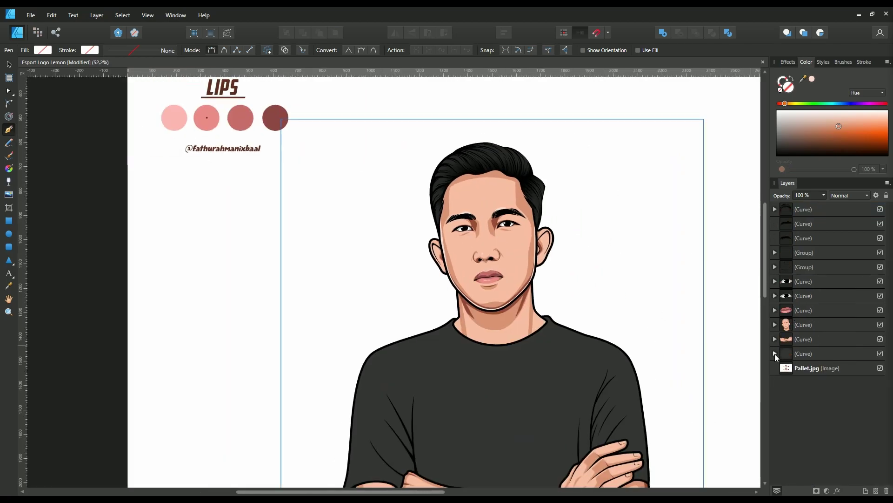
left_click(881, 367)
scroll(592, 208, "down", 2)
scroll(462, 341, "up", 2)
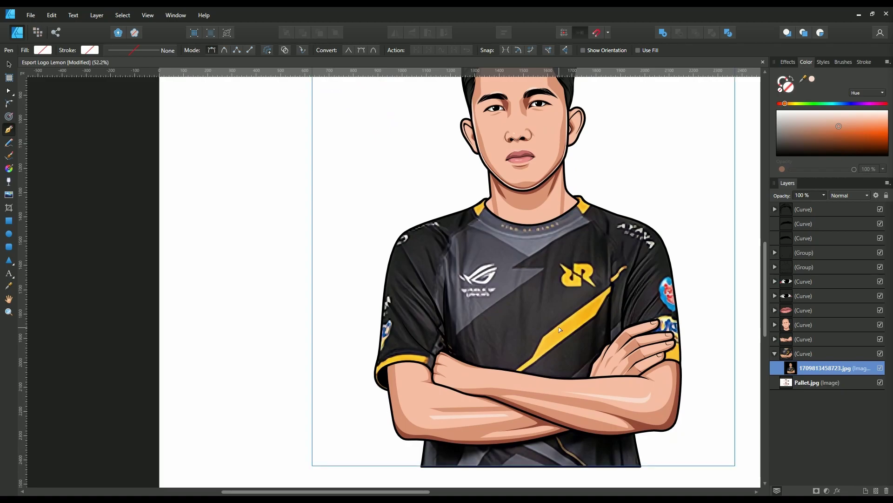
scroll(462, 341, "up", 5)
Step: Trace the grey panel outline from the elbow up the sleeve and shoulder seams to the collar
left_click_drag(381, 378, 396, 373)
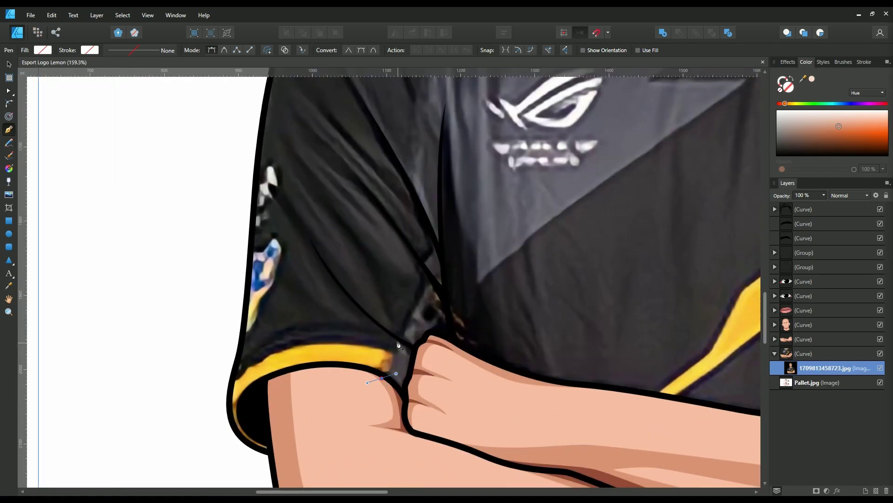
left_click_drag(398, 340, 400, 334)
left_click_drag(424, 292, 427, 284)
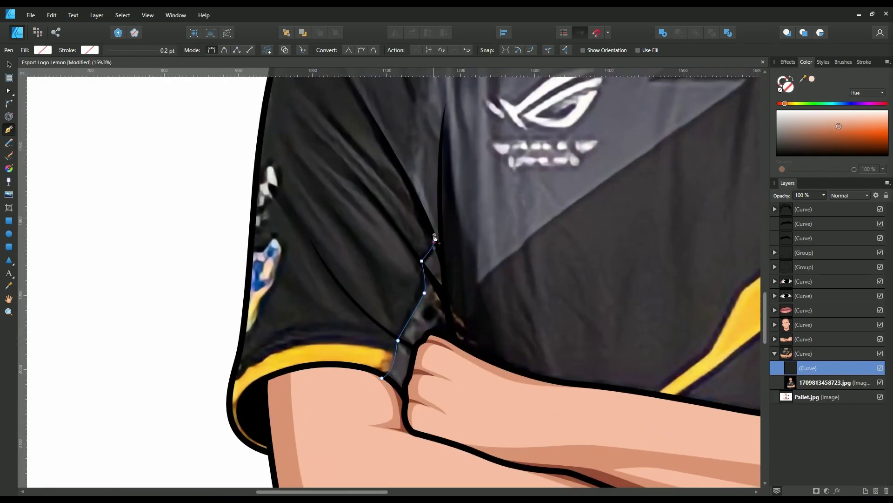
left_click(422, 261)
scroll(422, 261, "down", 4)
scroll(447, 296, "up", 3)
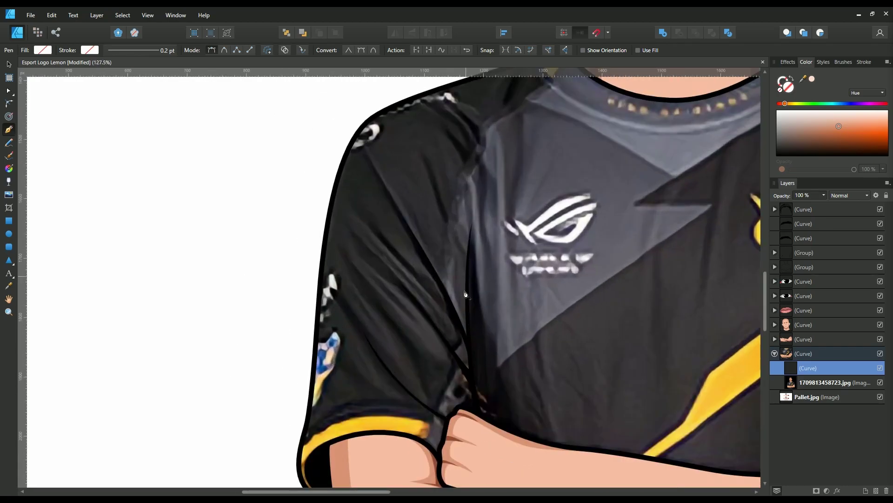
left_click_drag(445, 292, 443, 282)
left_click_drag(461, 181, 464, 176)
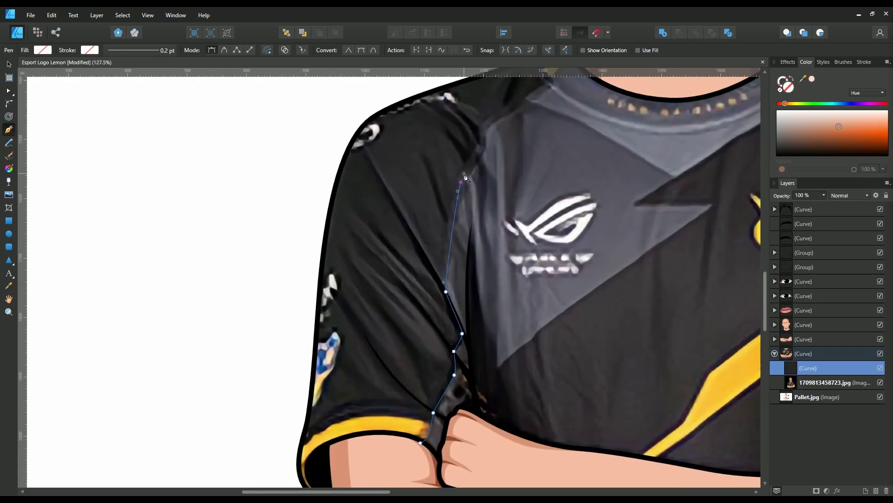
left_click(482, 149)
left_click_drag(488, 130, 491, 125)
scroll(547, 113, "up", 4)
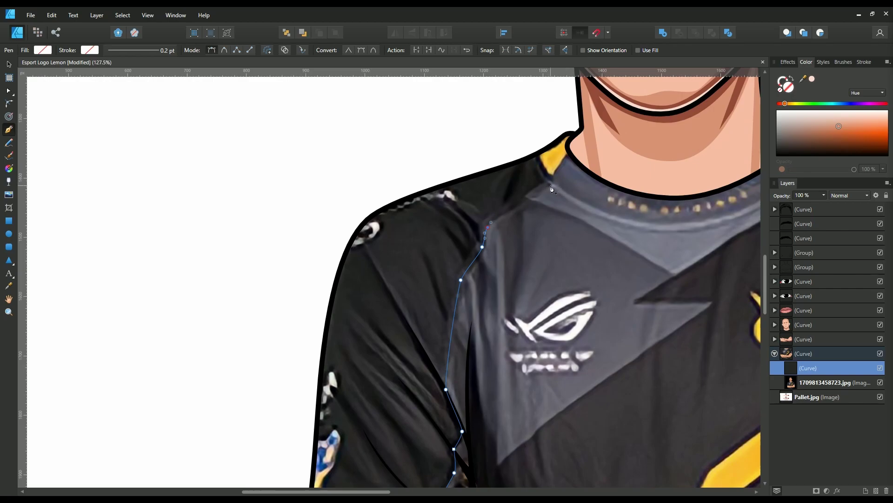
left_click_drag(549, 184, 556, 186)
scroll(560, 169, "down", 3)
scroll(550, 158, "up", 3)
left_click(549, 157)
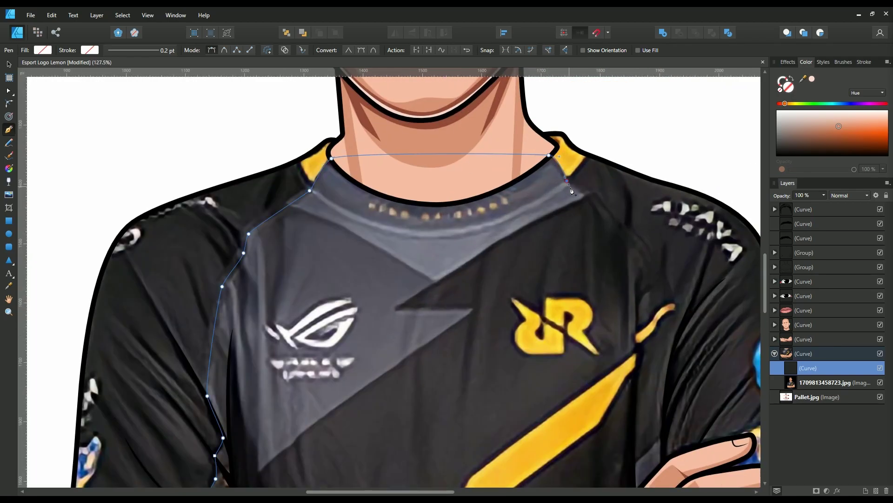
Step: Redo the panel's lower edge around the knuckle, close it, and fill it with sampled shirt grey
key("ctrl+z")
key("ctrl+z")
key("ctrl+z")
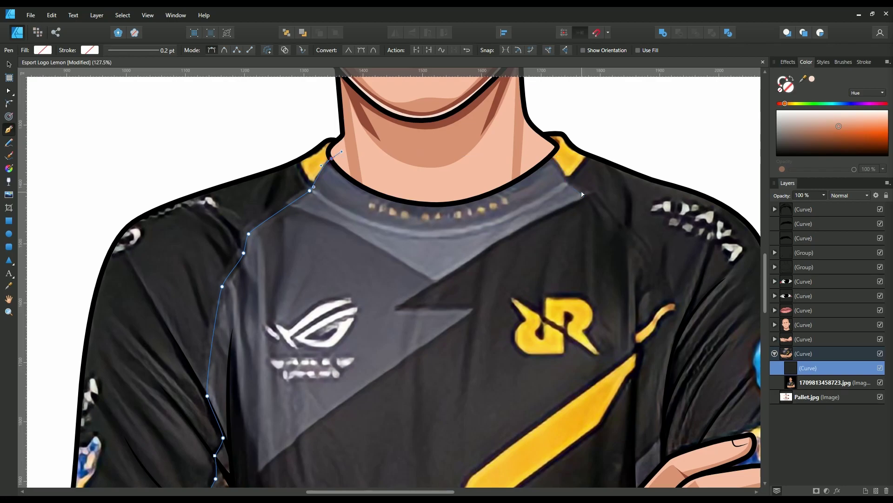
key("ctrl+z")
key("ctrl+z")
left_click(436, 282)
left_click(474, 310)
scroll(475, 310, "down", 3)
scroll(439, 315, "up", 3)
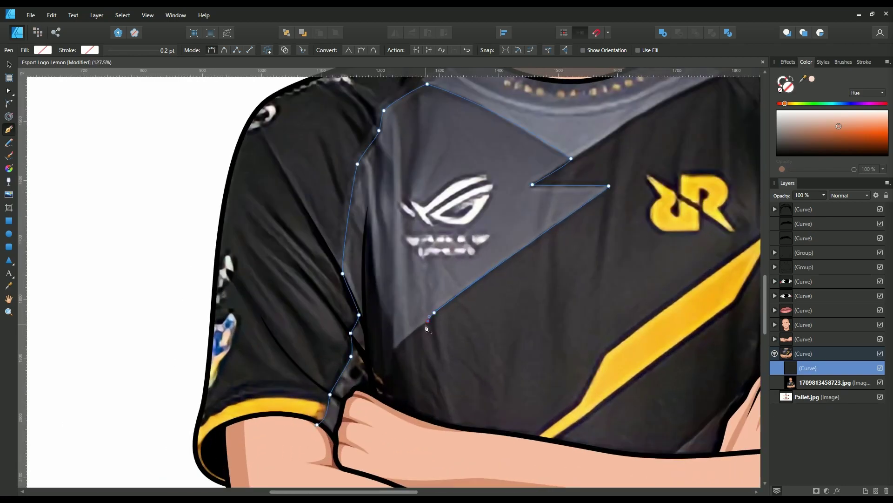
left_click(394, 352)
left_click(392, 373)
left_click(374, 402)
left_click(359, 442)
left_click(316, 450)
left_click(317, 424)
left_click_drag(805, 82, 585, 192)
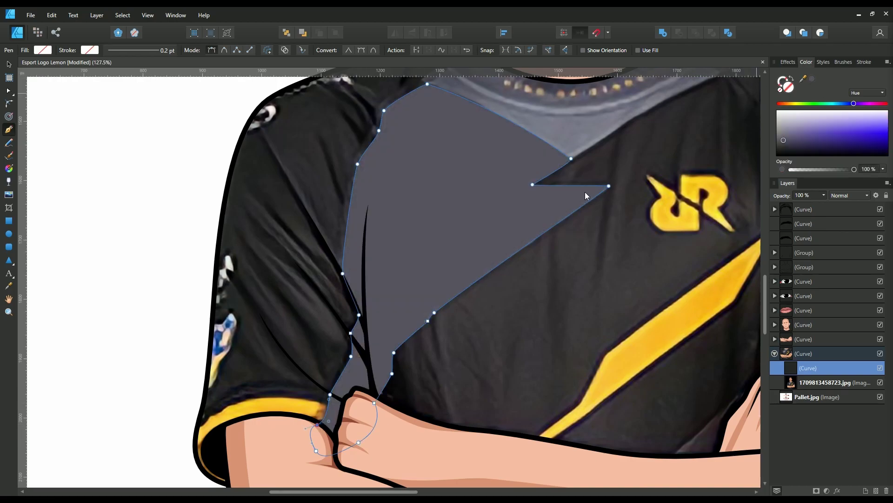
scroll(430, 265, "down", 5)
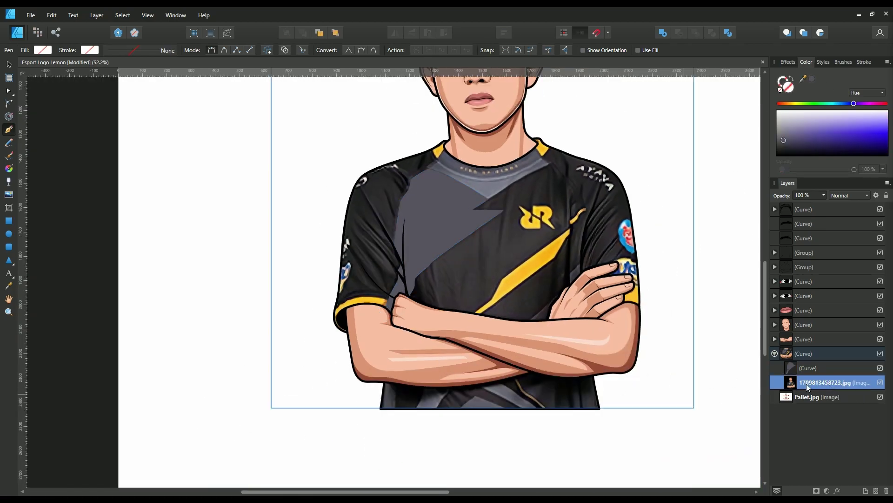
Step: Trace and close a lower grey panel below the crossed arms along the shirt hem
left_click(833, 382)
scroll(582, 253, "up", 3)
scroll(582, 254, "up", 2)
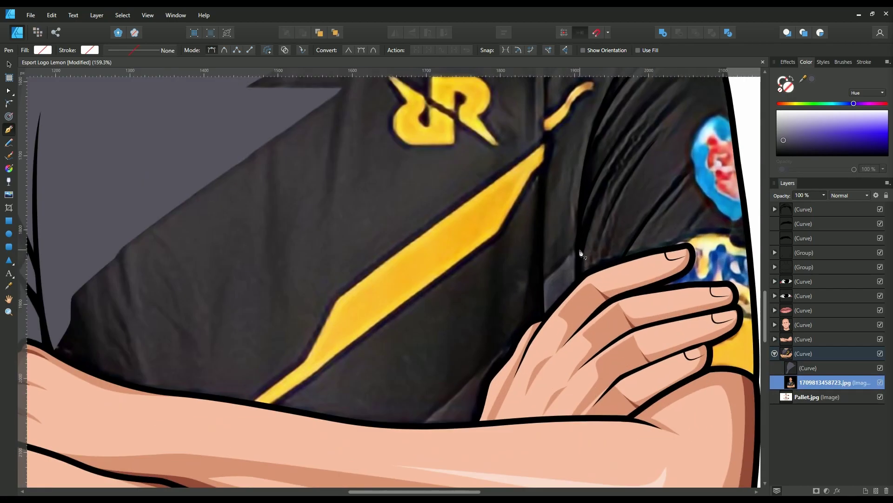
double_click(880, 382)
left_click_drag(541, 283, 538, 306)
left_click_drag(409, 434, 387, 449)
scroll(387, 449, "down", 4)
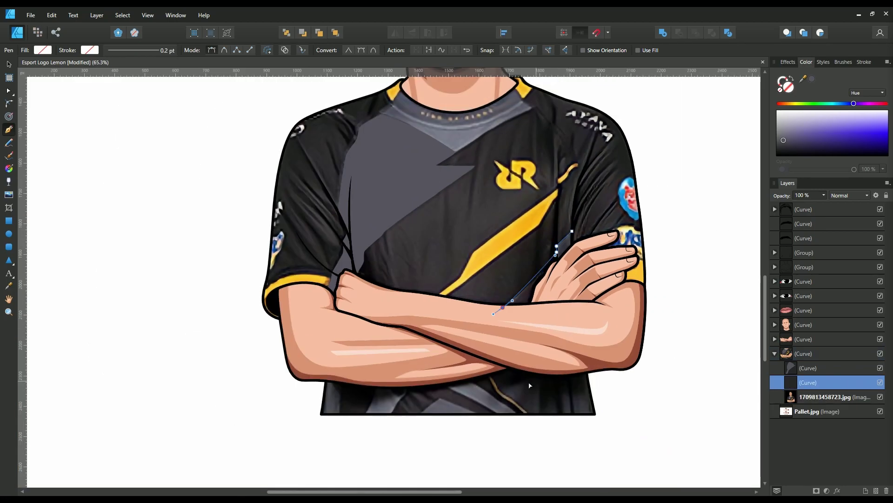
scroll(493, 369, "up", 3)
left_click_drag(487, 346, 541, 402)
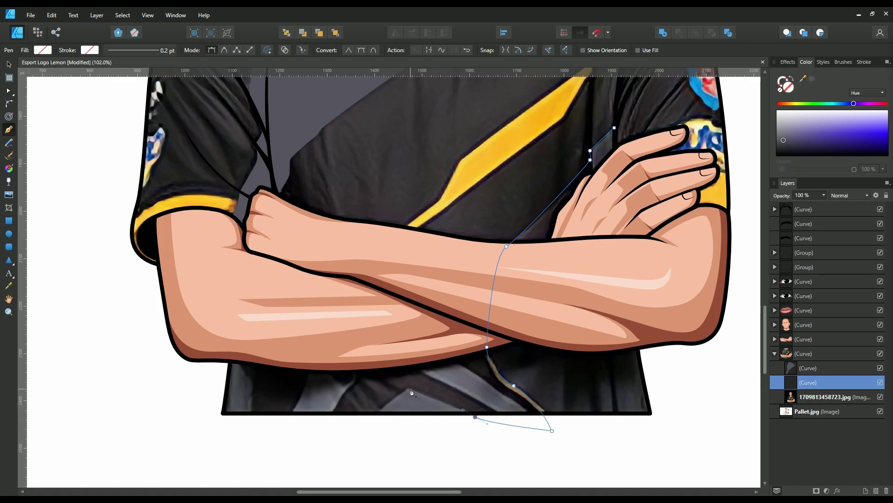
left_click_drag(475, 417, 409, 388)
left_click_drag(735, 404, 721, 343)
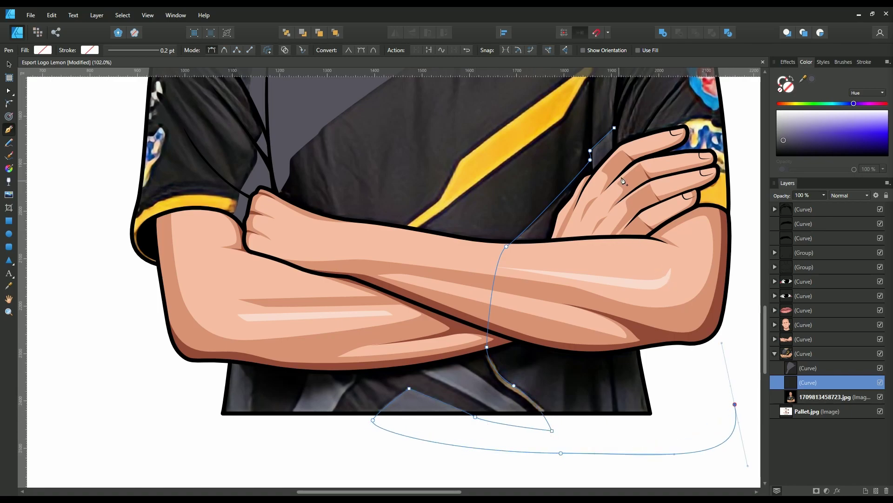
left_click(615, 127)
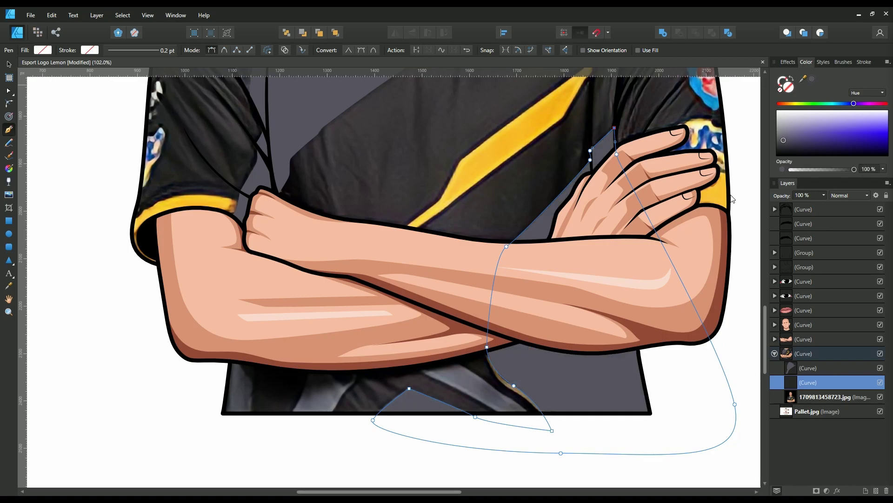
Step: Begin a new shape along the forearm underside and around the elbow
left_click(836, 400)
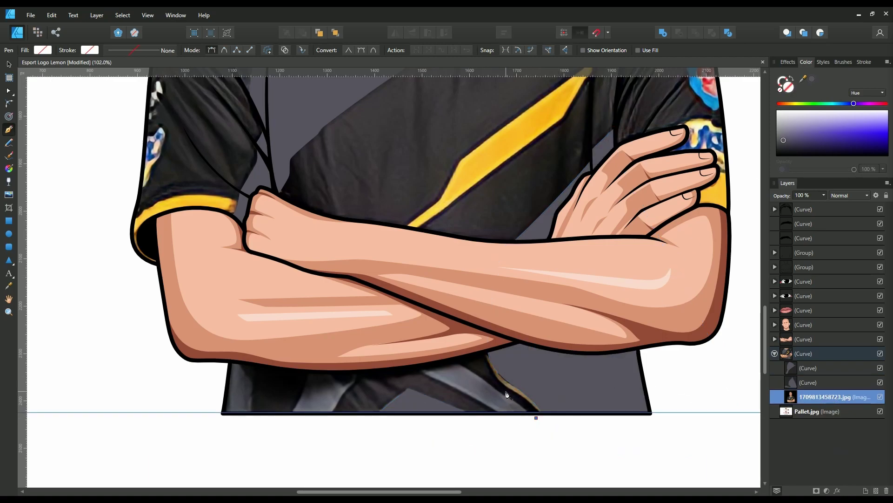
scroll(507, 395, "up", 3)
left_click(555, 427)
left_click_drag(506, 392, 487, 382)
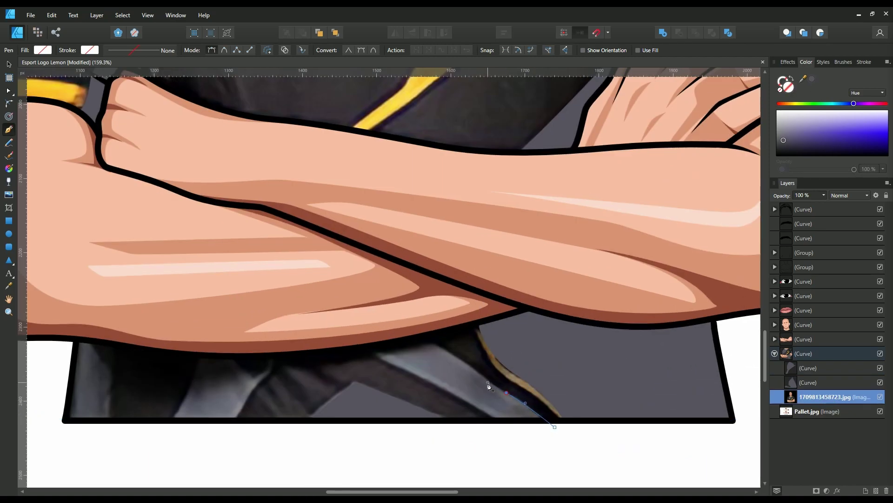
left_click(457, 357)
left_click(415, 333)
left_click_drag(328, 329, 280, 326)
scroll(303, 326, "down", 2)
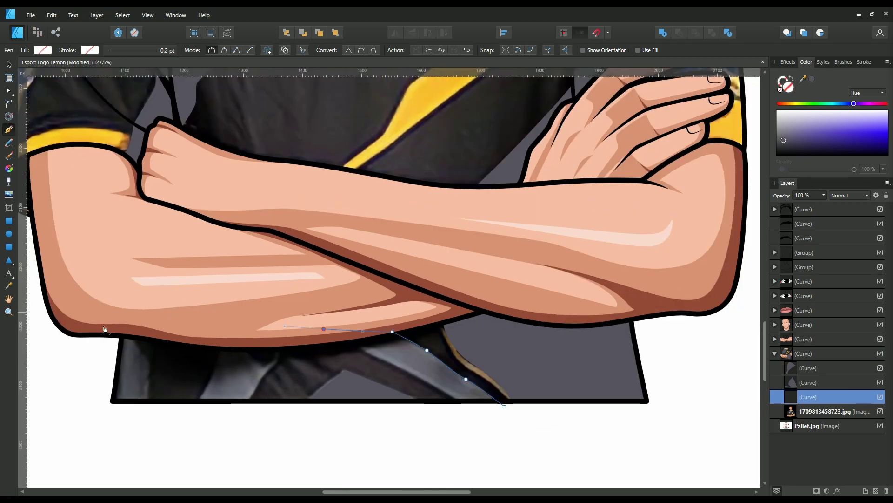
left_click_drag(123, 314, 107, 331)
left_click_drag(67, 412, 89, 415)
Step: Outline the lower sleeve and arm edge, closing the shape at its starting node
left_click(147, 409)
left_click(155, 336)
left_click_drag(220, 342, 220, 360)
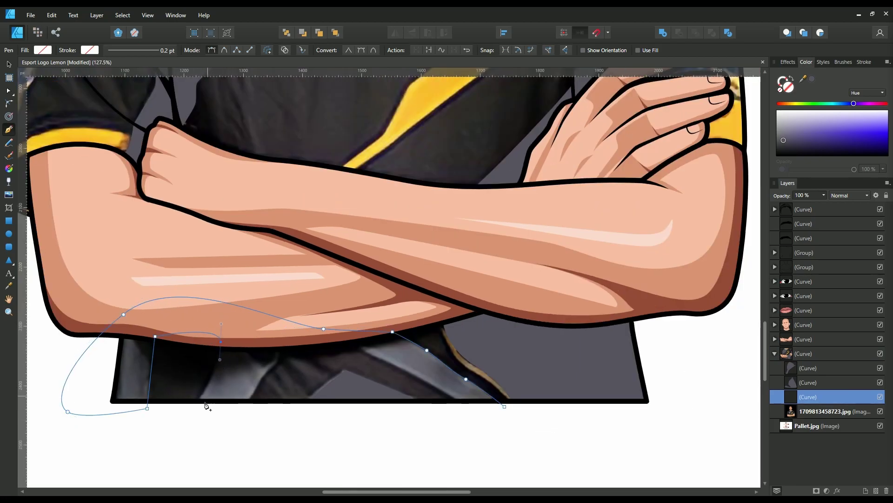
left_click_drag(192, 409, 183, 422)
left_click_drag(245, 409, 254, 393)
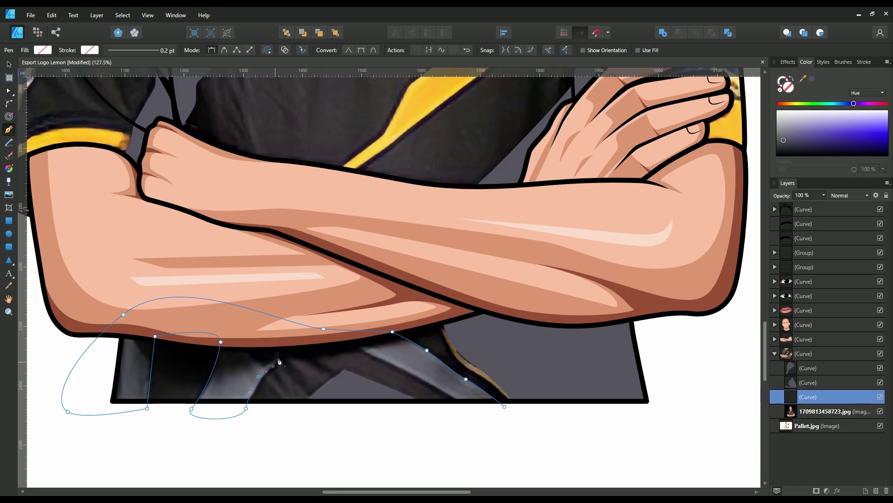
left_click(266, 371)
left_click(281, 348)
left_click_drag(348, 342, 358, 344)
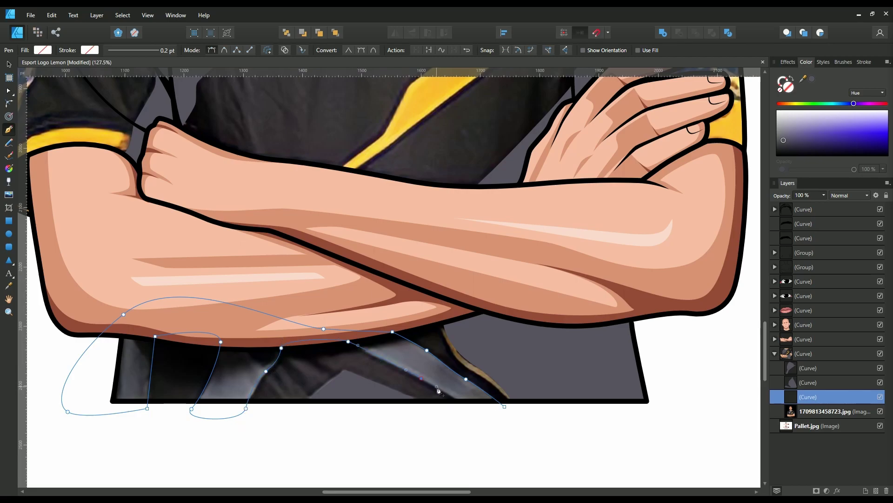
left_click(468, 408)
left_click(505, 406)
scroll(582, 355, "down", 5)
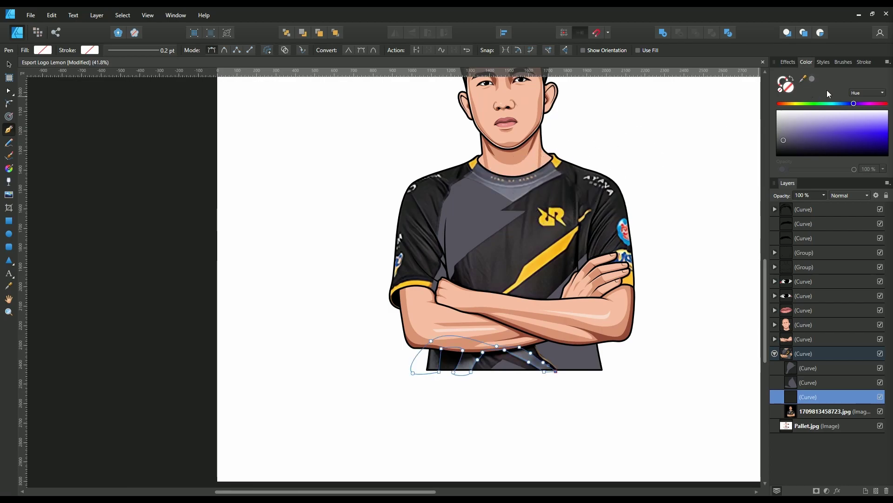
Step: Hide the reference photo to preview the vector shirt, toggling it once to compare
left_click(828, 411)
left_click(880, 411)
scroll(454, 302, "down", 2)
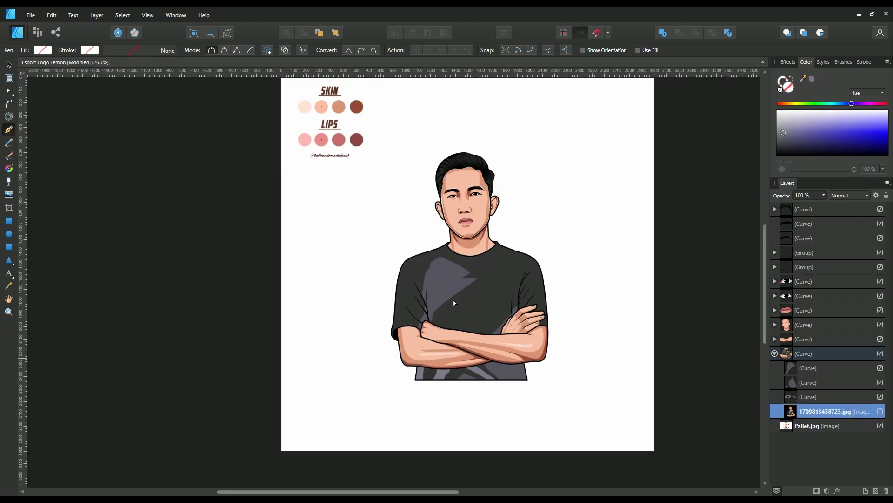
scroll(454, 303, "up", 2)
left_click(880, 411)
left_click(803, 353)
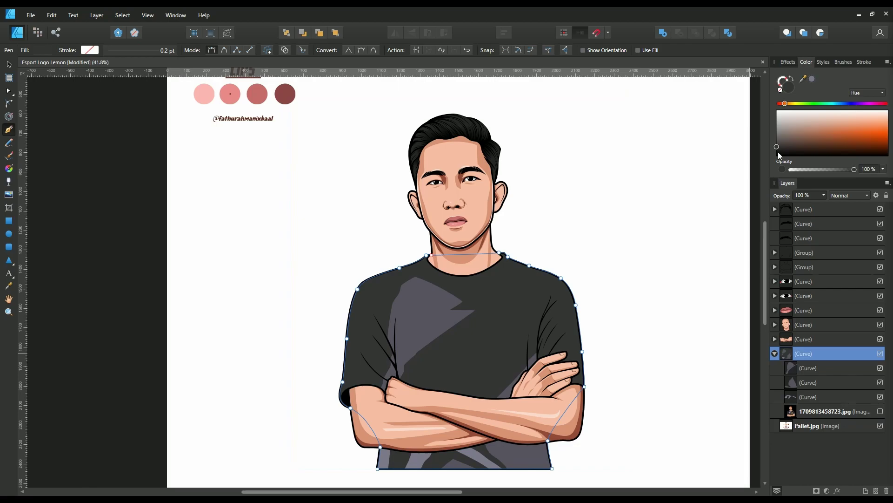
left_click(866, 412)
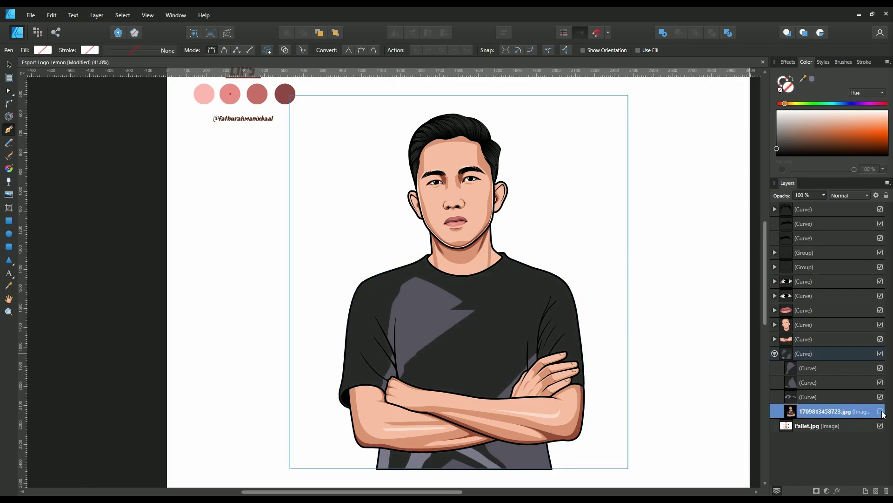
Step: Outline the upper chest panel below the collar and fill it light grey
scroll(365, 302, "up", 8)
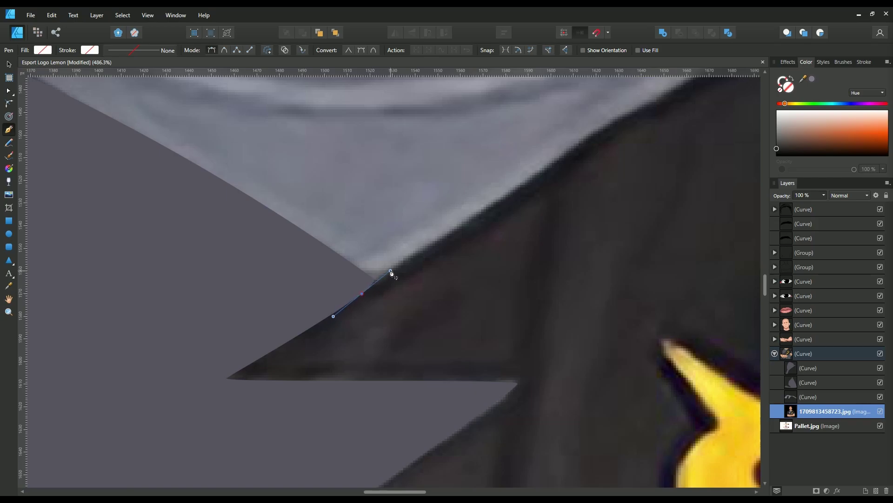
scroll(370, 297, "down", 5)
left_click(462, 232)
left_click(495, 214)
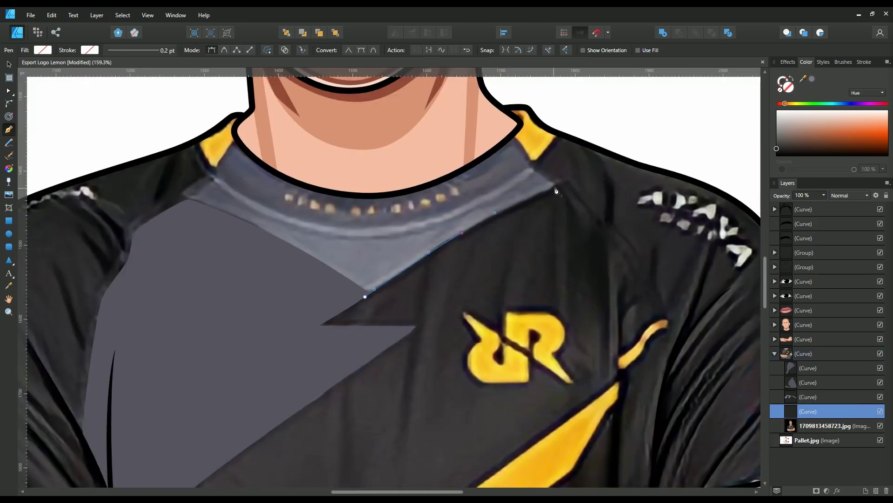
left_click(529, 158)
left_click(504, 133)
left_click(239, 139)
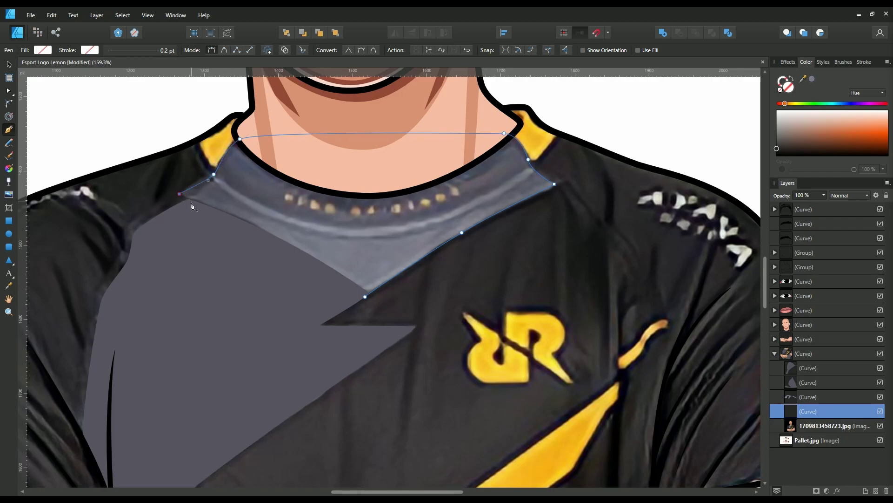
left_click(365, 299)
left_click(812, 79)
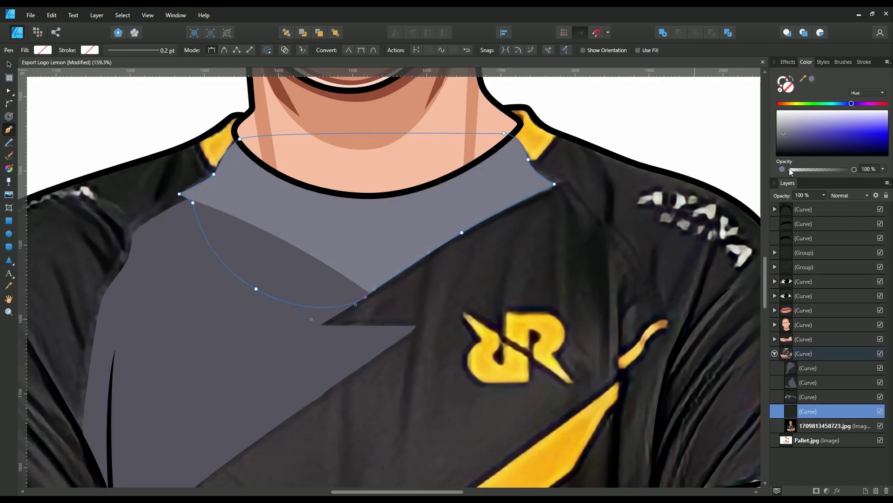
left_click(823, 425)
Step: Outline the neckline trim and sample a yellow from the jersey for it
scroll(555, 136, "down", 3)
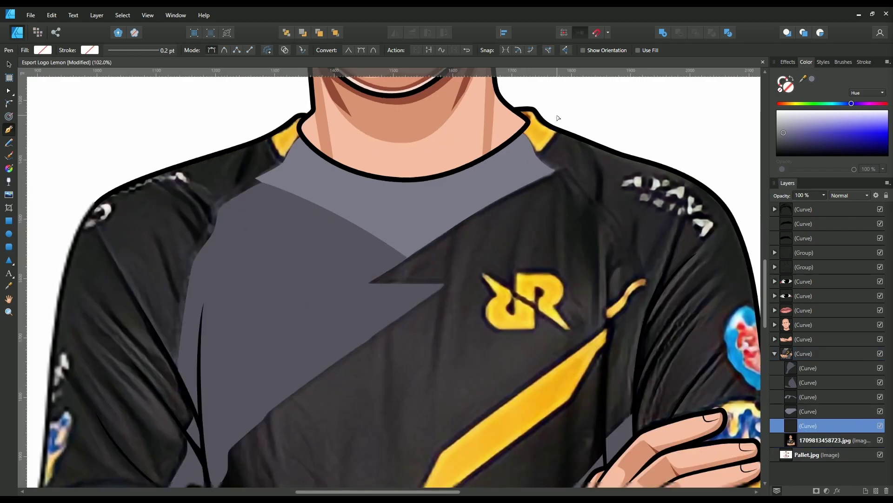
left_click(558, 124)
left_click(344, 154)
left_click(534, 149)
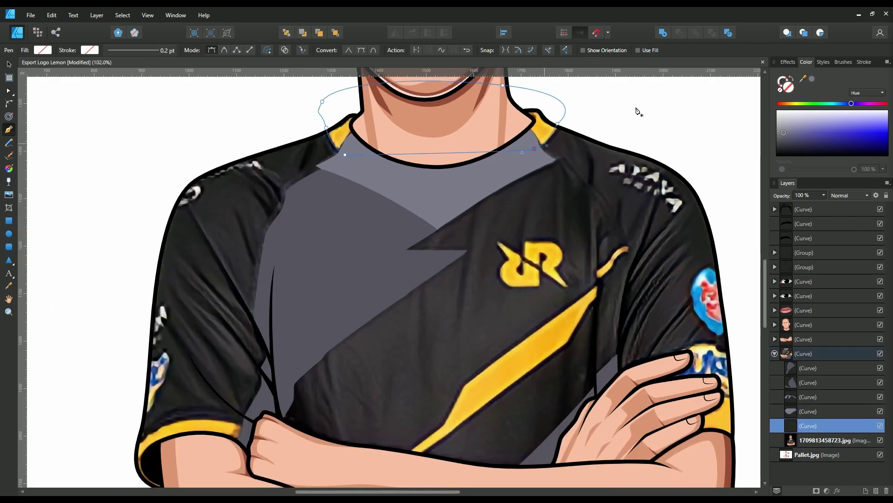
left_click_drag(803, 79, 542, 132)
Step: Fill the collar trim yellow and add a yellow band on the right sleeve cuff
left_click(812, 79)
scroll(512, 158, "down", 1)
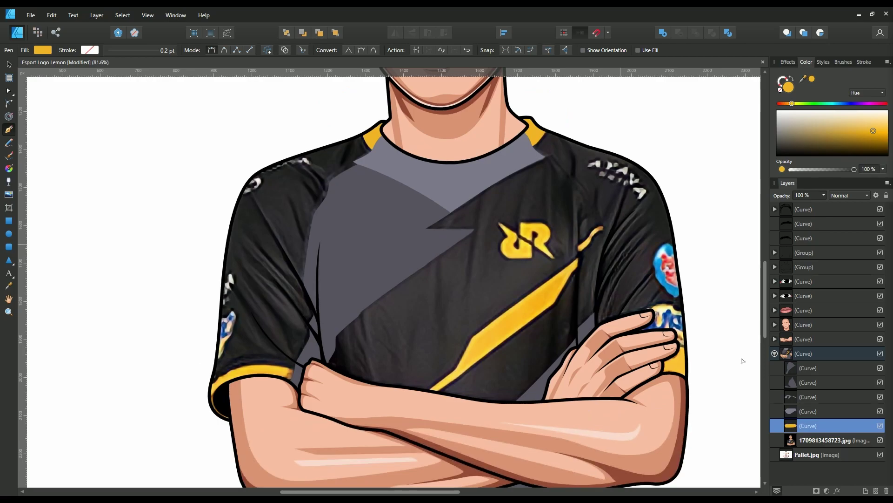
left_click(824, 440)
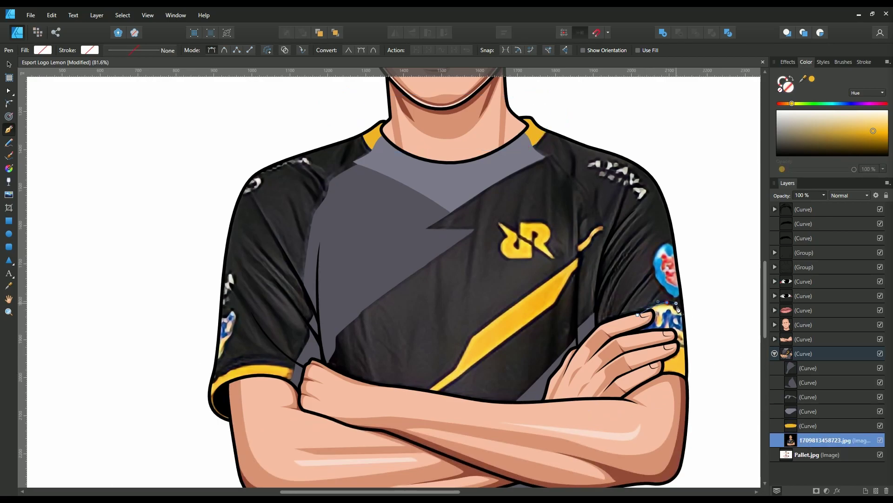
left_click(667, 302)
left_click(695, 312)
left_click(717, 389)
left_click(643, 408)
left_click(667, 302)
left_click(812, 79)
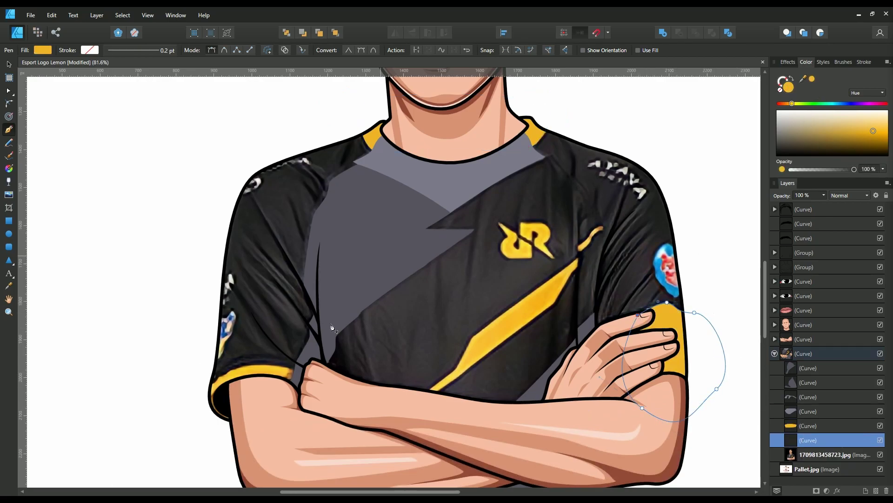
Step: Trace the left sleeve cuff band, fill it yellow, and fit the document in view
left_click(297, 372)
left_click_drag(240, 366, 214, 376)
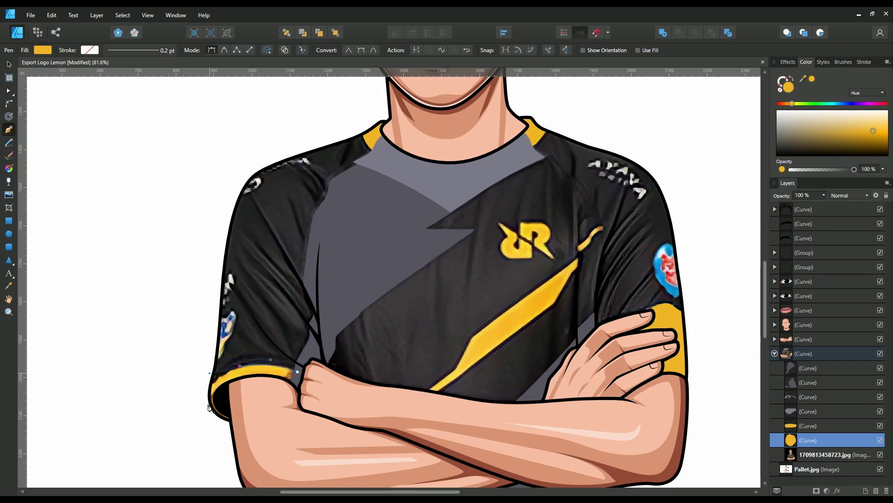
left_click_drag(200, 415, 204, 431)
left_click_drag(269, 439, 306, 414)
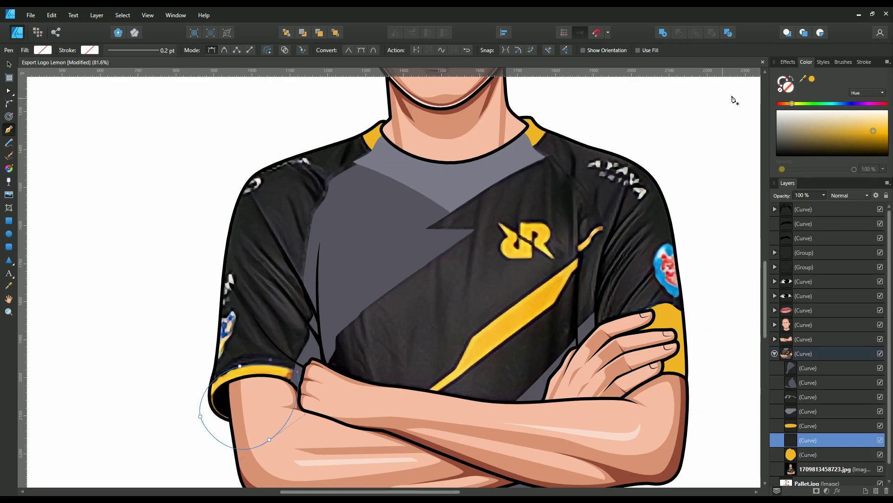
left_click(812, 80)
key("ctrl+0")
scroll(474, 312, "up", 2)
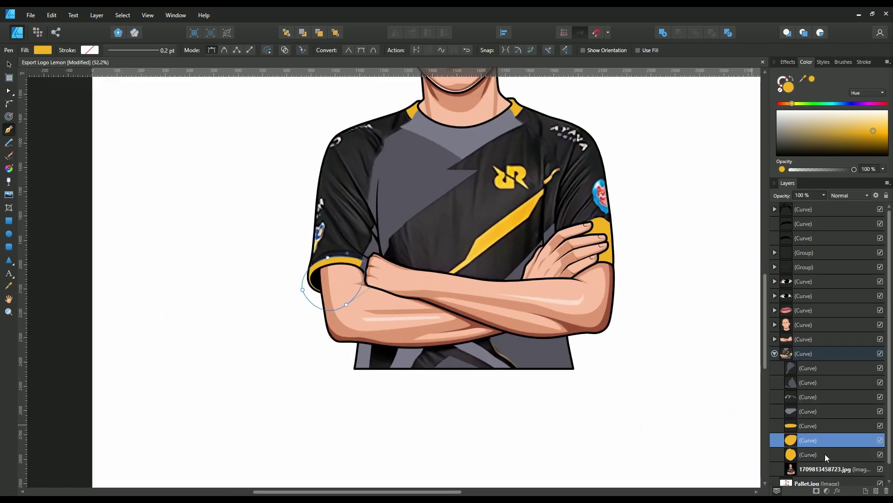
left_click(828, 469)
scroll(530, 204, "up", 4)
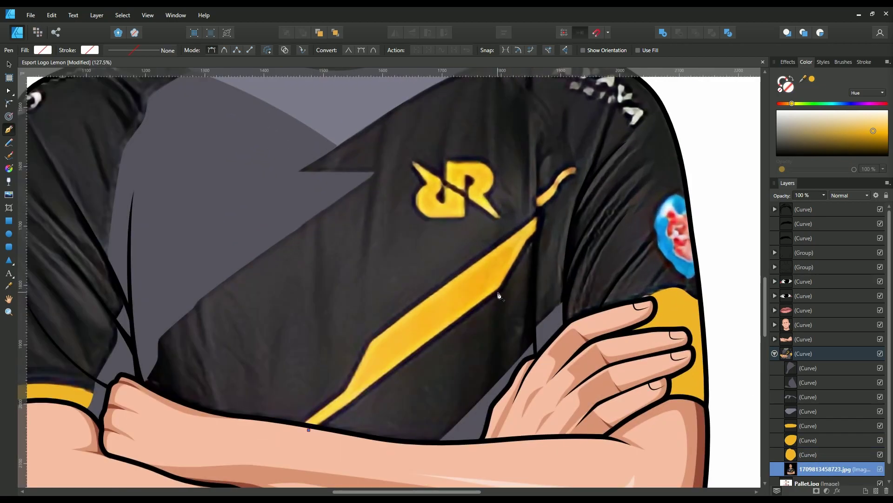
Step: Trace the diagonal chest stripe as a closed shape and fill it yellow
left_click_drag(499, 288, 505, 281)
left_click(527, 240)
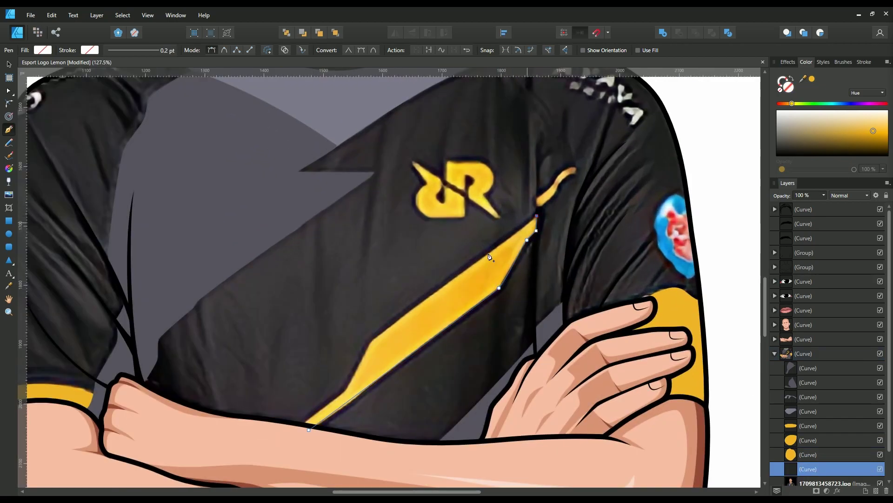
left_click_drag(366, 345, 364, 354)
left_click_drag(309, 430, 298, 428)
left_click(812, 80)
scroll(565, 178, "up", 3)
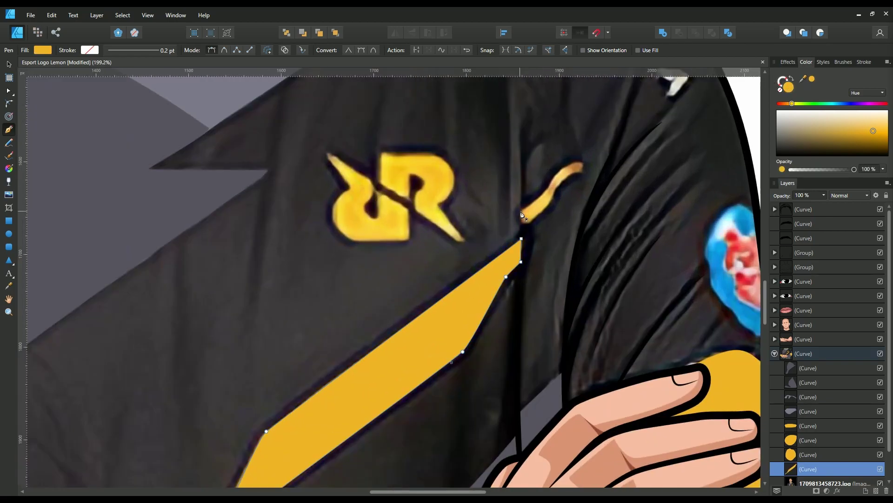
Step: Add the small curved yellow flick above the stripe, then begin outlining the RR chest logo
left_click_drag(522, 211, 522, 227)
left_click_drag(560, 187, 573, 175)
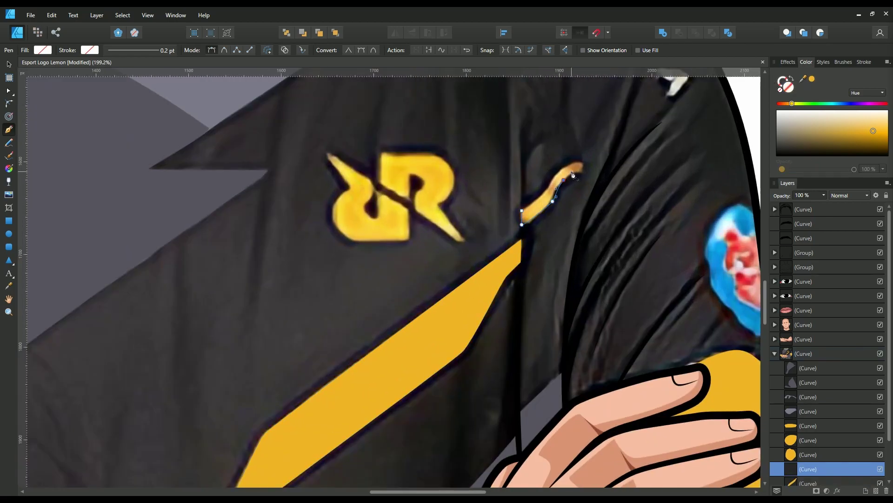
left_click(521, 211)
left_click(812, 80)
scroll(315, 183, "up", 1)
left_click_drag(390, 183, 382, 217)
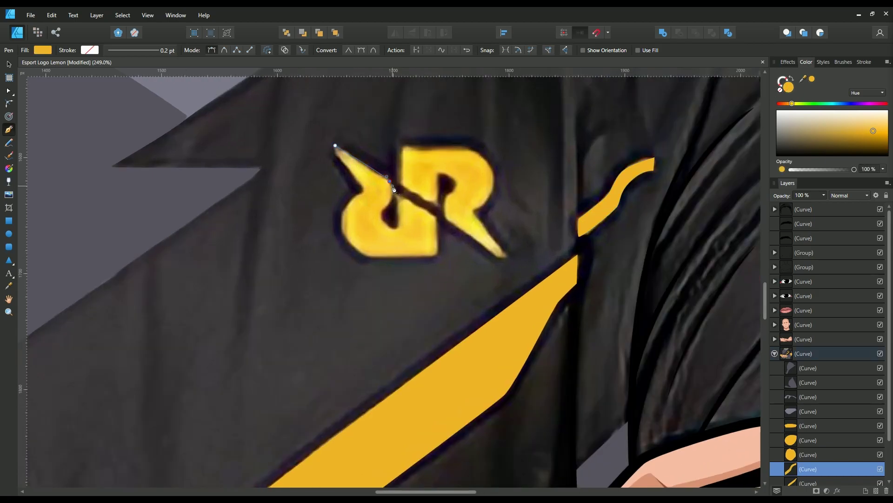
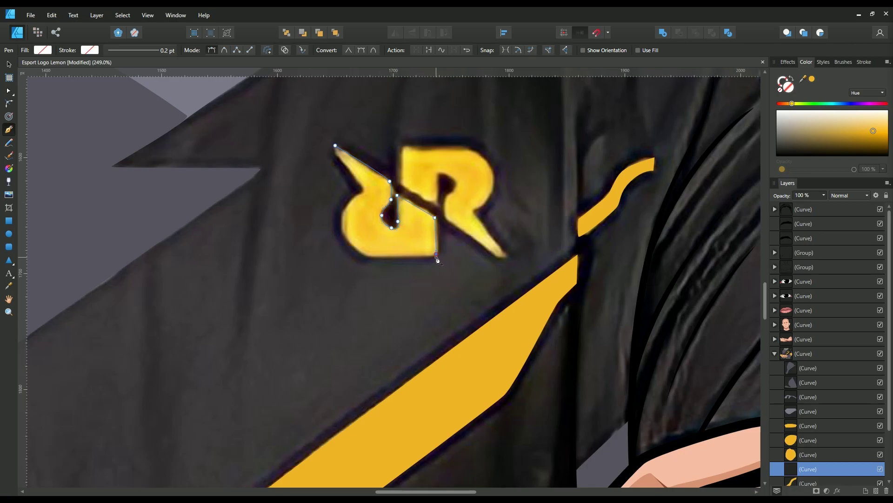
Step: Trace the first R of the chest logo as a closed yellow shape
left_click_drag(341, 222, 341, 203)
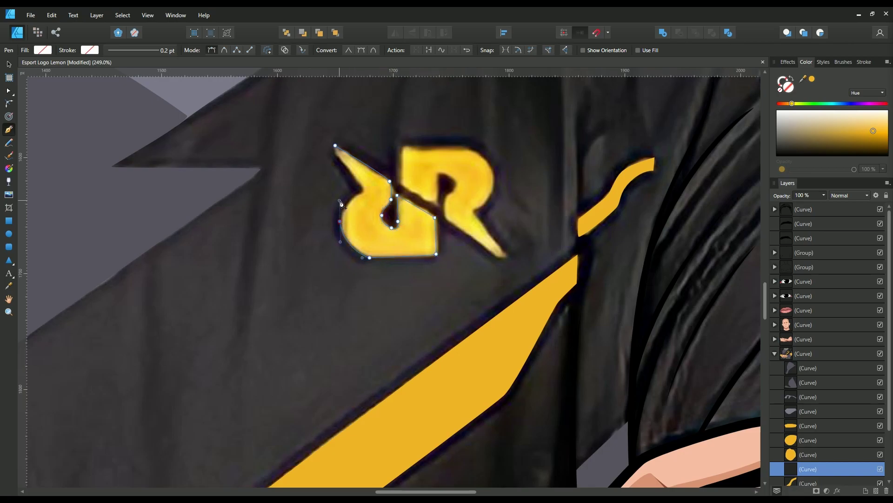
left_click(364, 189)
left_click(812, 79)
Step: Trace the second R, including its leg and curved top, as a yellow shape
left_click(402, 147)
left_click(402, 184)
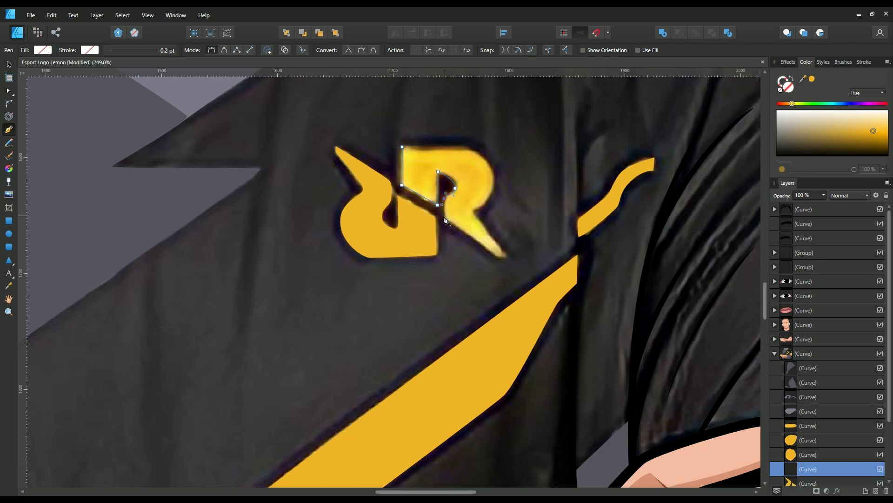
left_click(498, 258)
left_click(510, 257)
left_click(474, 211)
left_click_drag(466, 147, 479, 148)
left_click(402, 147)
left_click(813, 79)
Step: Scroll the Layers panel down and select the reference photo layer
scroll(446, 219, "down", 5)
scroll(512, 247, "down", 2)
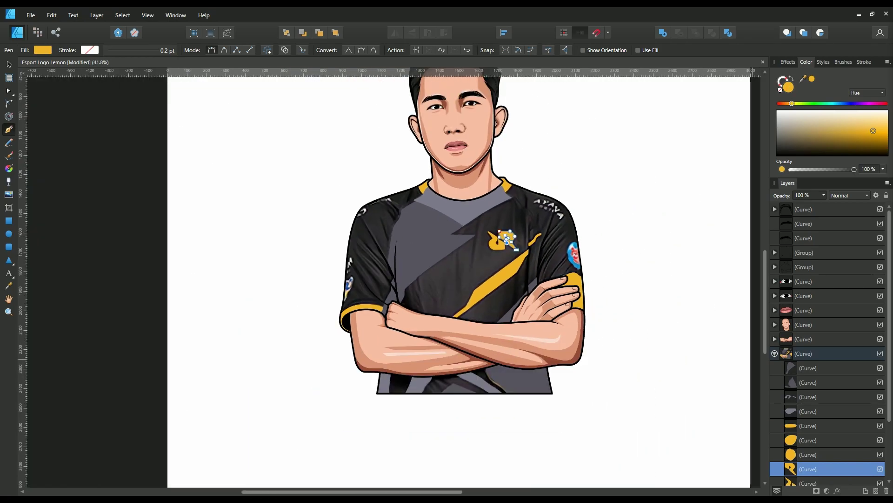
scroll(838, 456, "down", 5)
left_click(822, 454)
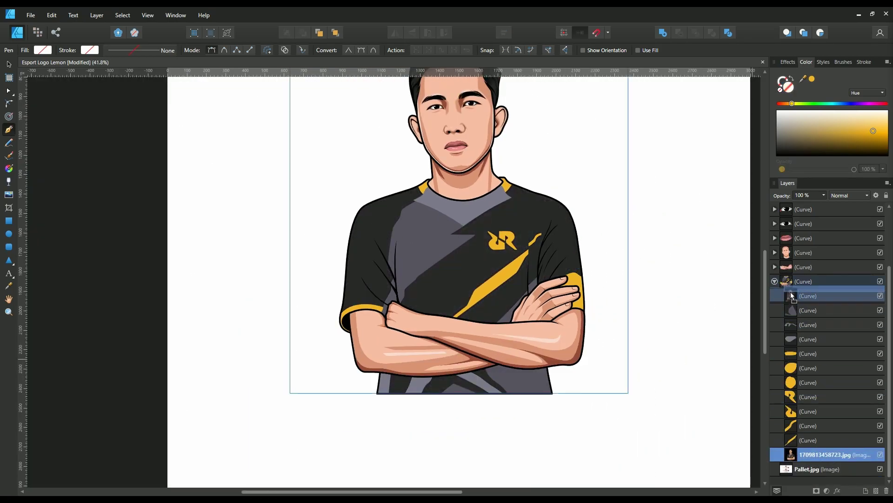
Step: Move the reference photo layer into the jersey group
left_click_drag(791, 296, 788, 293)
scroll(376, 233, "up", 3)
scroll(377, 233, "up", 3)
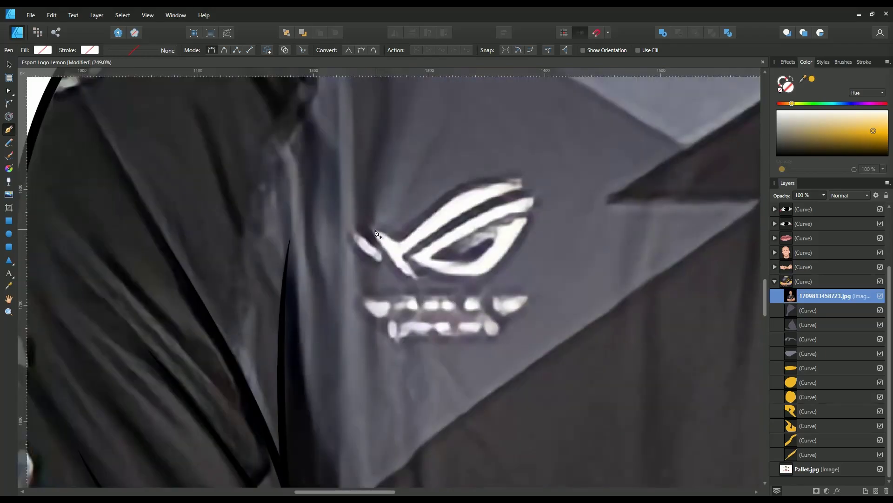
Step: Trace the ROG logo's top stroke and eye outline as white-filled shapes
left_click_drag(371, 227, 402, 246)
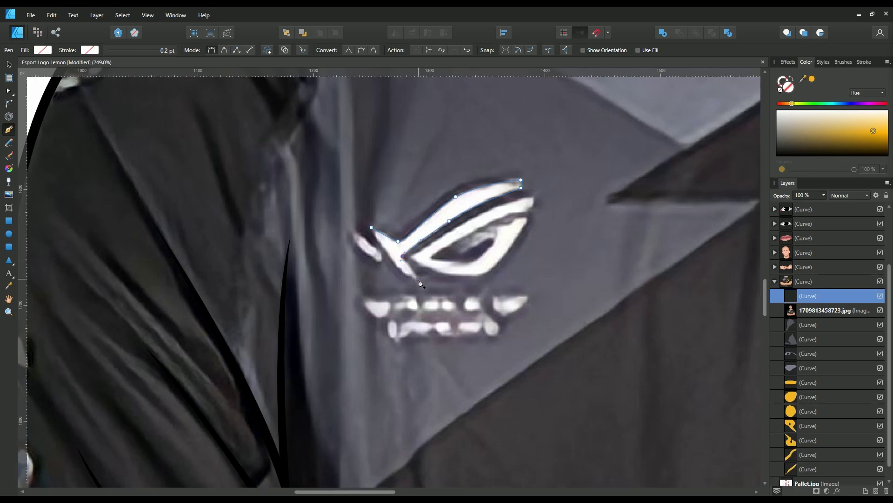
left_click_drag(788, 111, 760, 117)
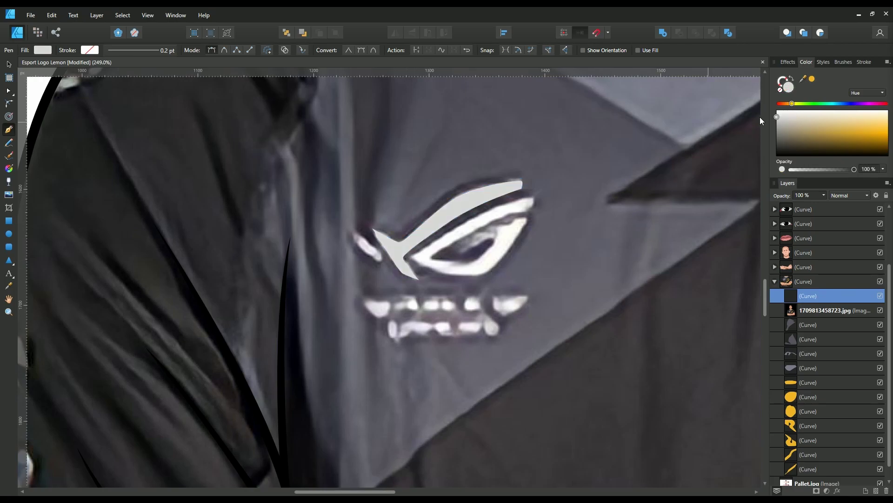
key("Escape")
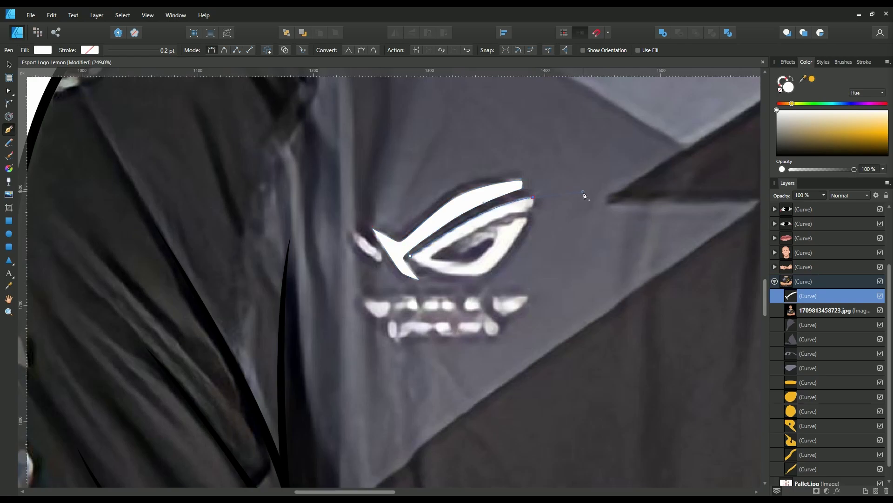
left_click(533, 197)
left_click(526, 213)
left_click_drag(430, 257, 437, 262)
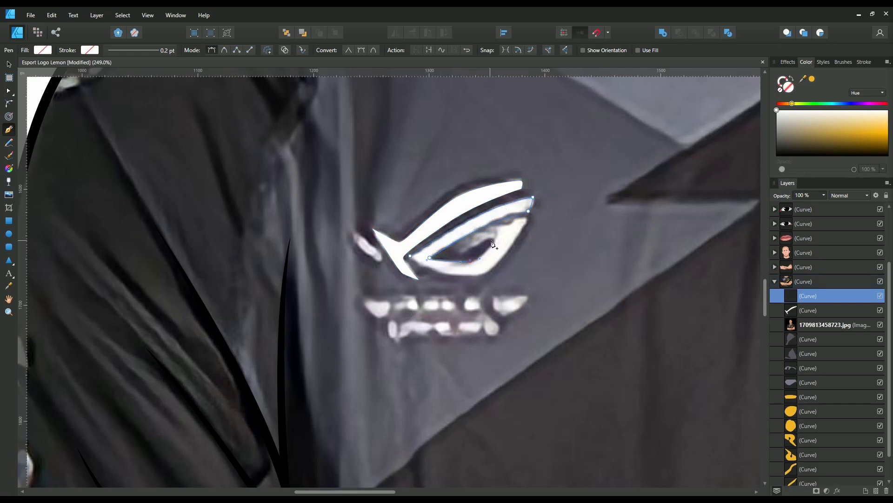
left_click(524, 219)
left_click(411, 256)
left_click(778, 112)
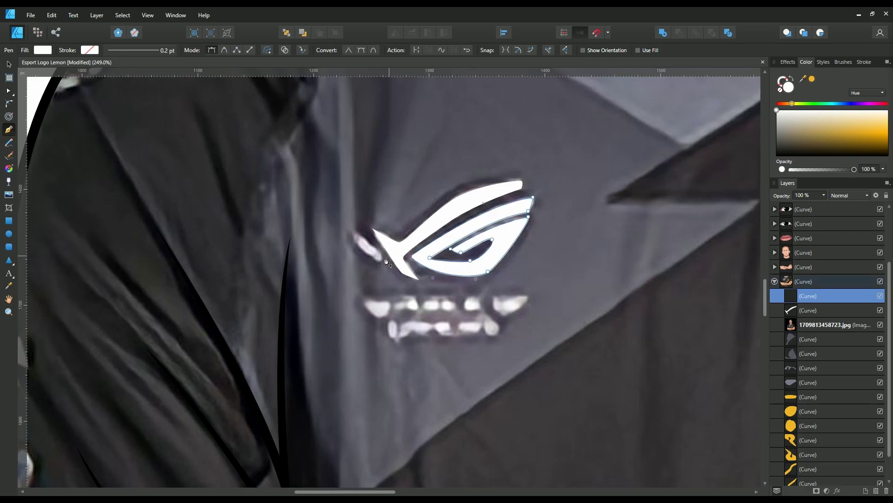
Step: Trace the small left logo piece in white, then view the whole illustration
left_click(381, 257)
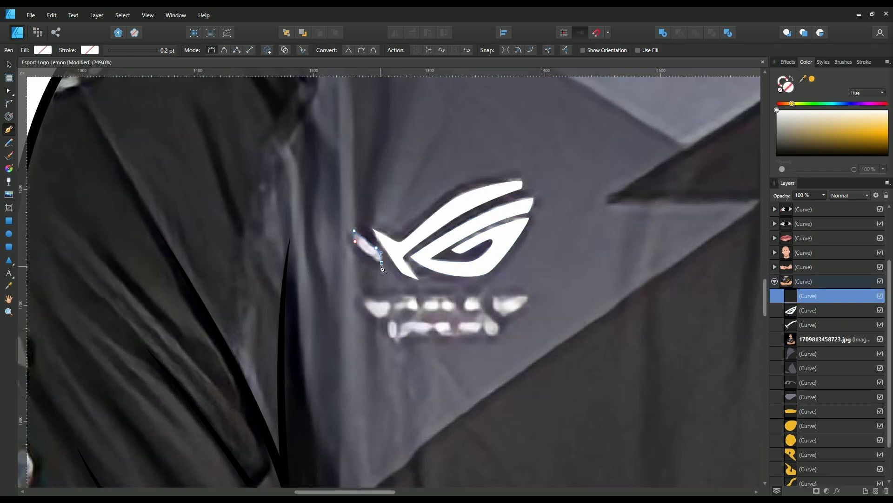
left_click(781, 121)
key("ctrl+0")
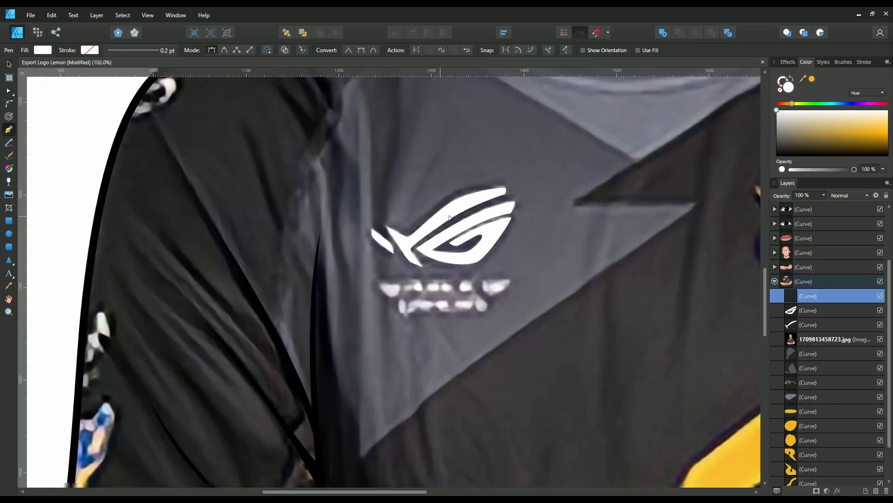
Step: Move the reference photo layer below the traced artwork
left_click_drag(810, 341, 814, 457)
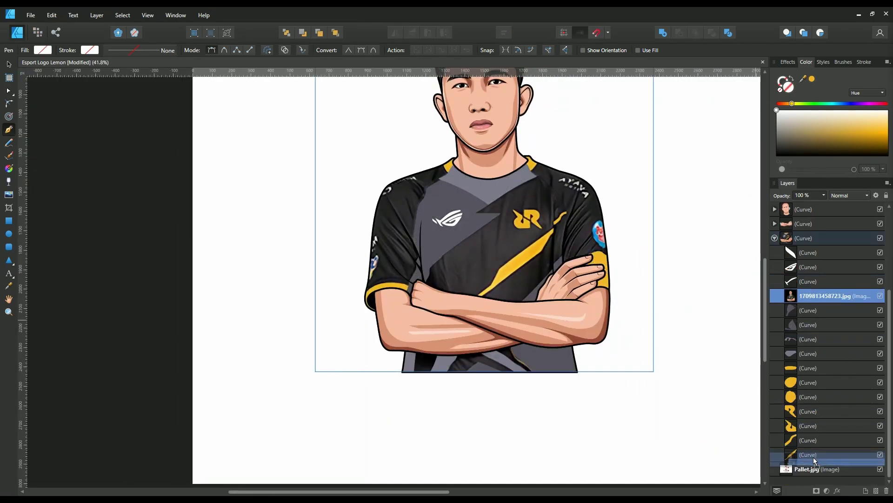
left_click(786, 457)
scroll(614, 240, "up", 5)
Step: Trace the right sleeve badge and fill it with the sampled blue
left_click(594, 195)
left_click(589, 184)
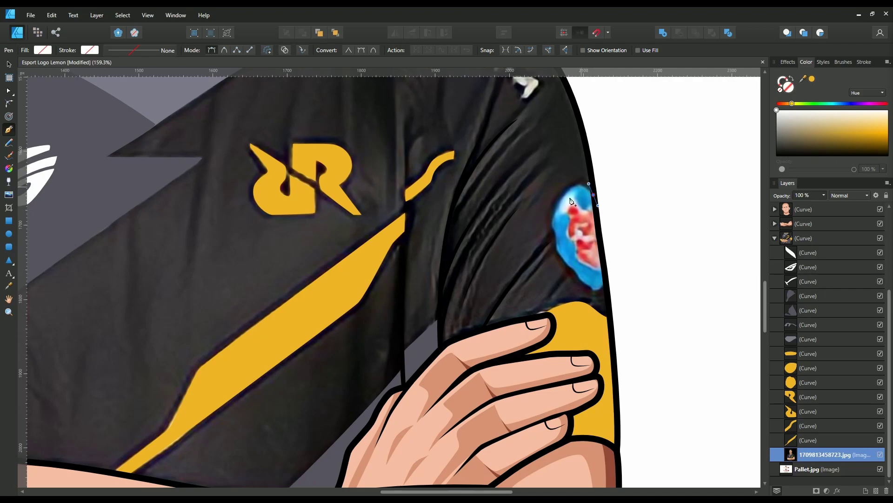
left_click(559, 202)
left_click(544, 222)
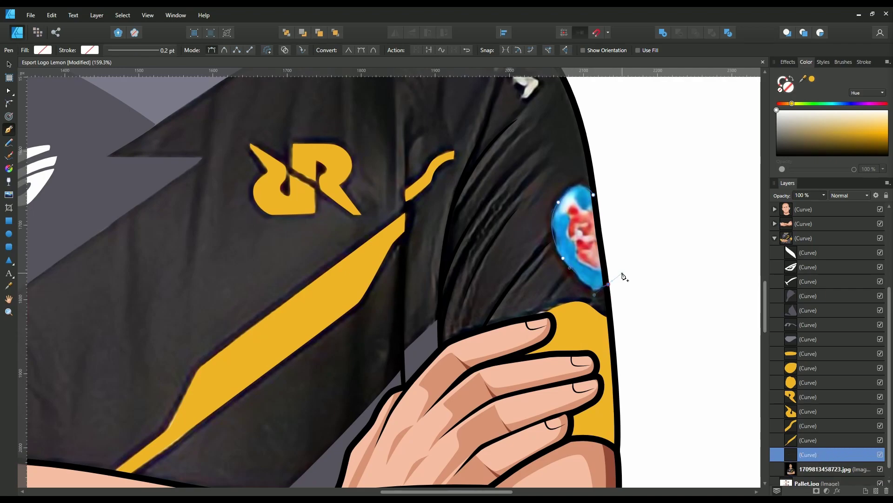
left_click(594, 194)
scroll(619, 237, "down", 3)
left_click_drag(803, 78, 629, 246)
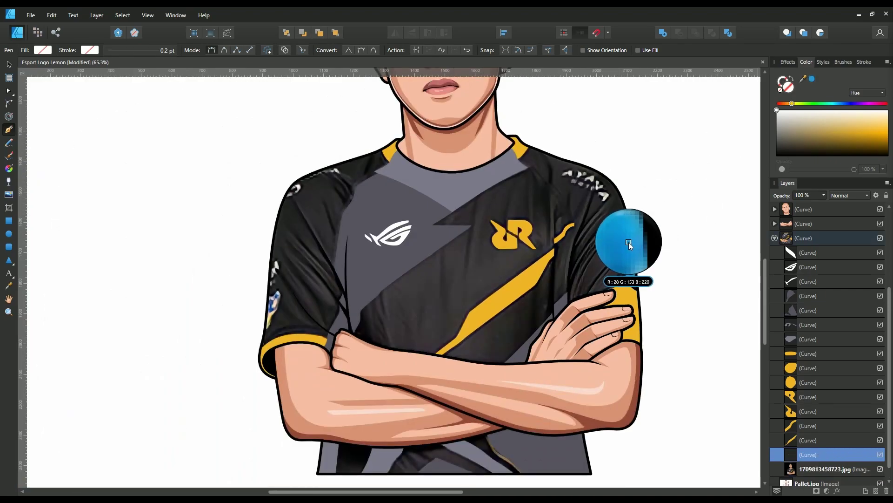
Step: Trace the left sleeve patch as a blue shape
scroll(269, 305, "up", 2)
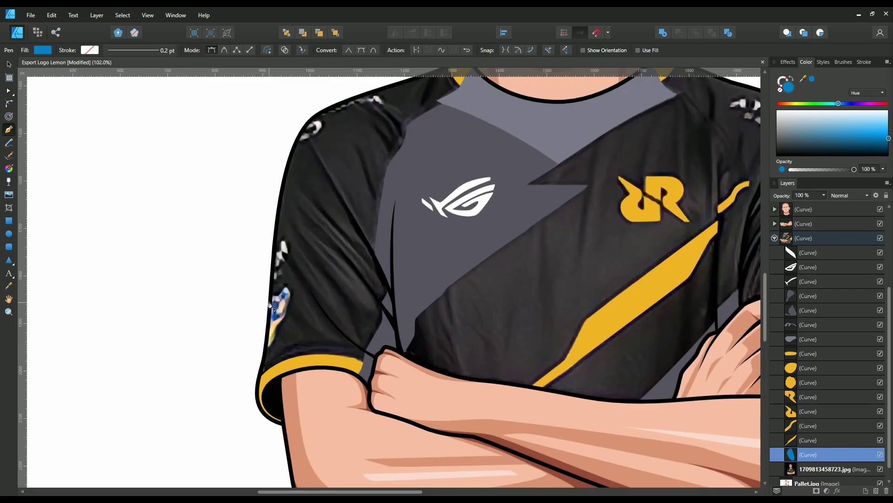
left_click(290, 289)
left_click(267, 320)
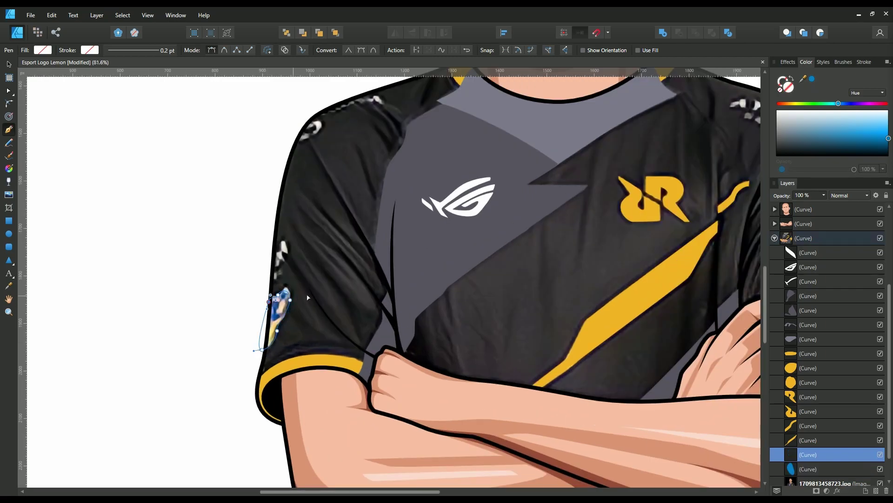
scroll(270, 321, "down", 3)
left_click(812, 78)
Step: Move the reference photo layer back above the traced shapes
scroll(447, 232, "down", 3)
scroll(833, 446, "down", 1)
left_click(821, 454)
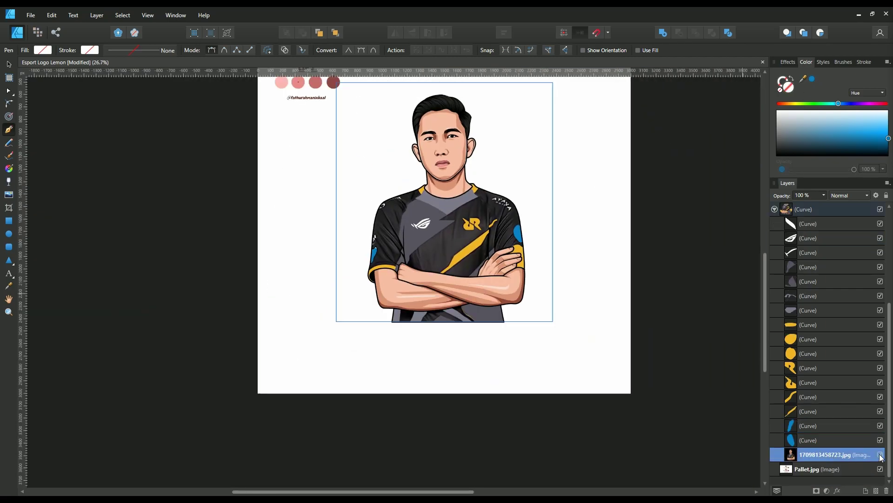
mouse_move(821, 454)
left_mouse_down()
mouse_move(812, 223)
mouse_move(779, 289)
left_mouse_up()
scroll(513, 222, "up", 2)
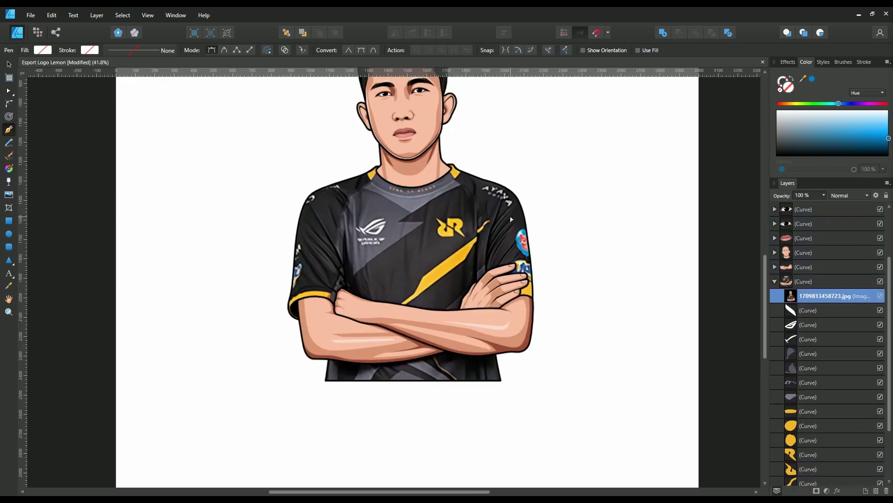
scroll(503, 251, "up", 2)
scroll(493, 288, "up", 1)
scroll(484, 321, "up", 1)
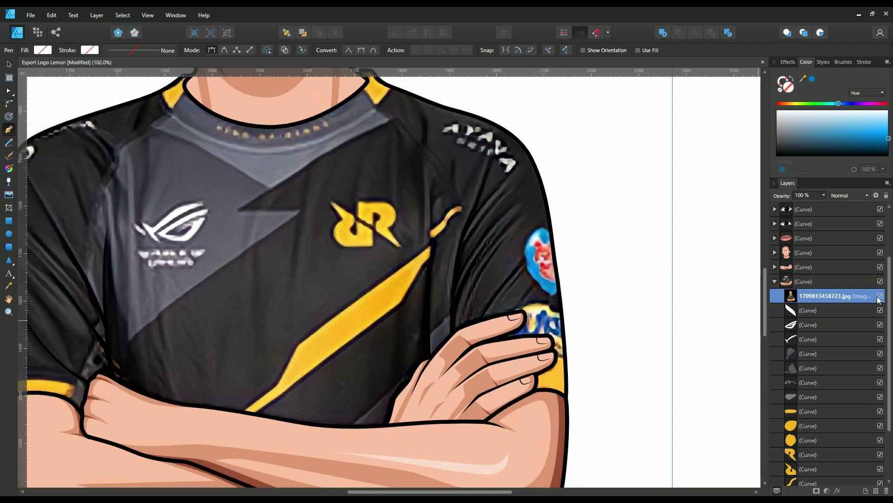
Step: Hide the reference photo and draw a curved fold line from the fingertips up to the shoulder
left_click(879, 296)
mouse_move(524, 315)
left_mouse_down()
mouse_move(489, 325)
mouse_move(460, 362)
left_mouse_up()
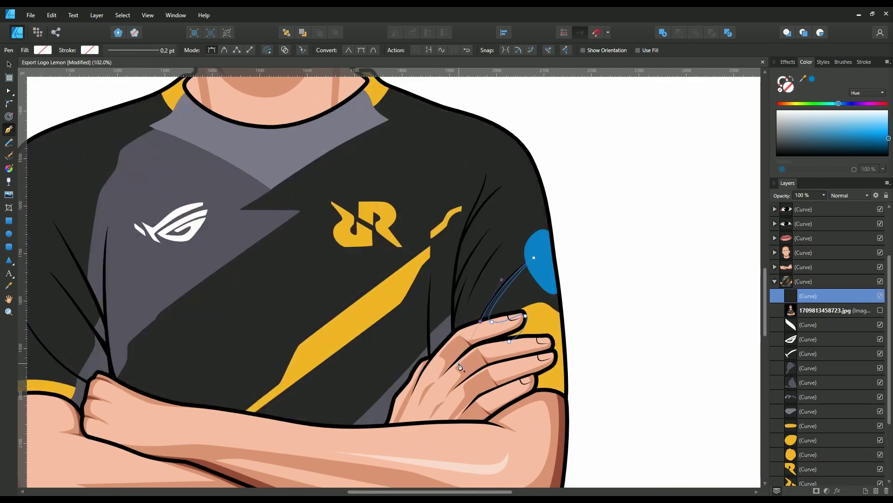
left_click(516, 233)
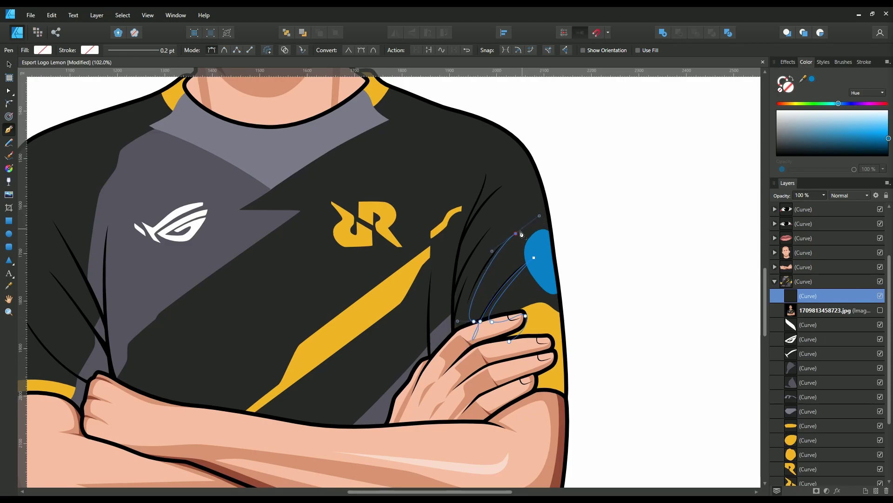
left_click_drag(465, 308, 489, 248)
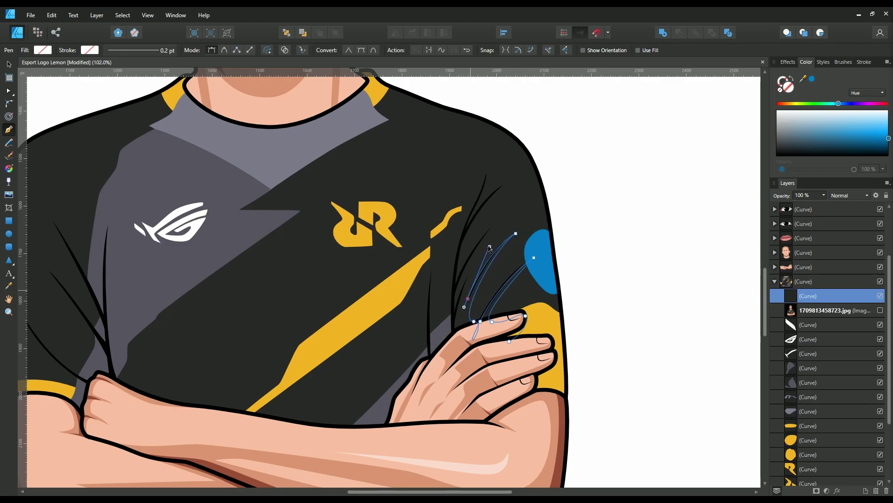
mouse_move(466, 305)
left_mouse_down()
mouse_move(455, 317)
mouse_move(484, 238)
left_mouse_up()
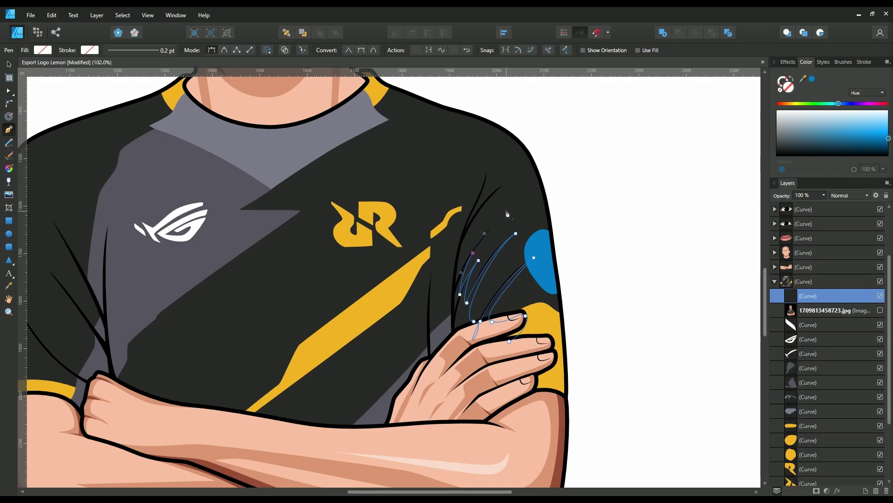
left_click_drag(508, 206, 467, 242)
left_click_drag(511, 183, 483, 202)
left_click_drag(488, 165, 488, 156)
Step: Extend the fold strands down toward the right hand and loop back upward
key("ctrl+w")
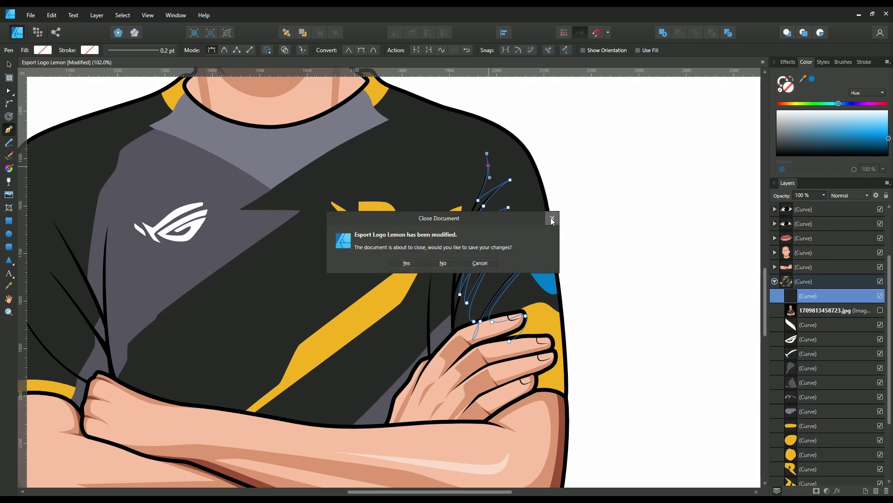
key("Escape")
left_click_drag(462, 221, 445, 254)
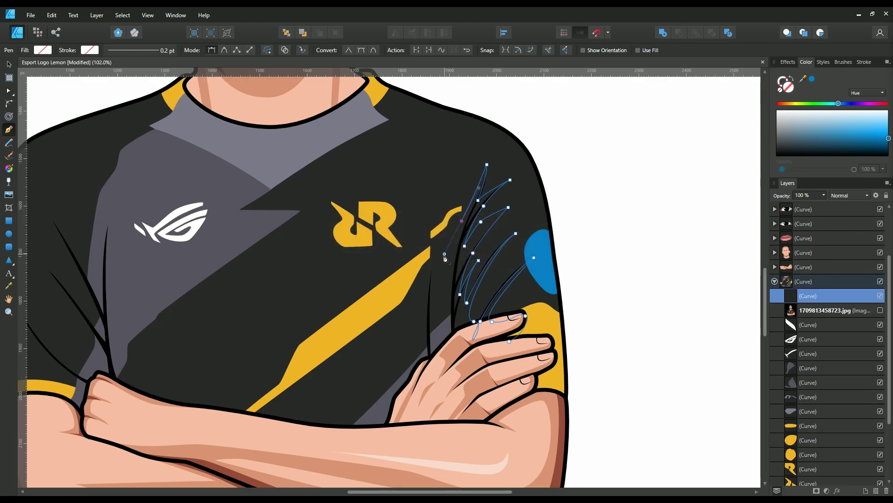
left_click_drag(435, 358, 438, 388)
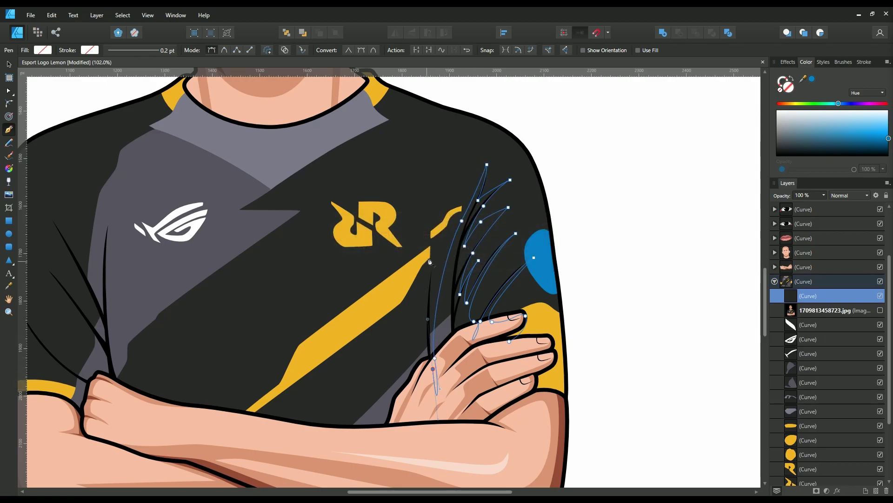
left_click(434, 252)
left_click_drag(417, 339, 414, 373)
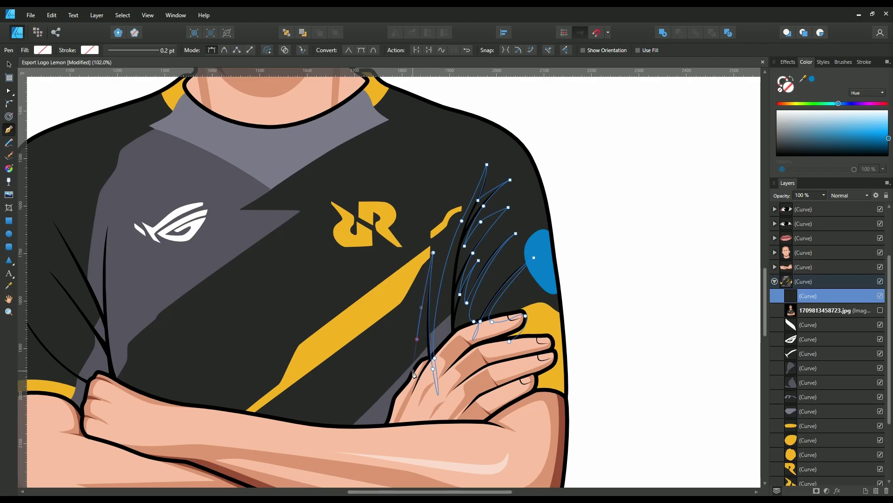
Step: Continue the fold path across the jersey, left chest and down the left sleeve
scroll(260, 409, "left", 4)
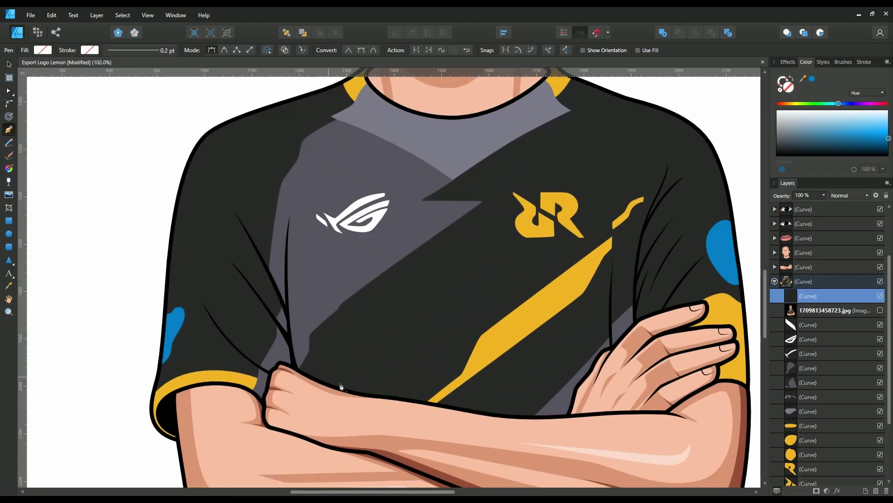
left_click_drag(360, 391, 332, 383)
left_click_drag(298, 274, 290, 353)
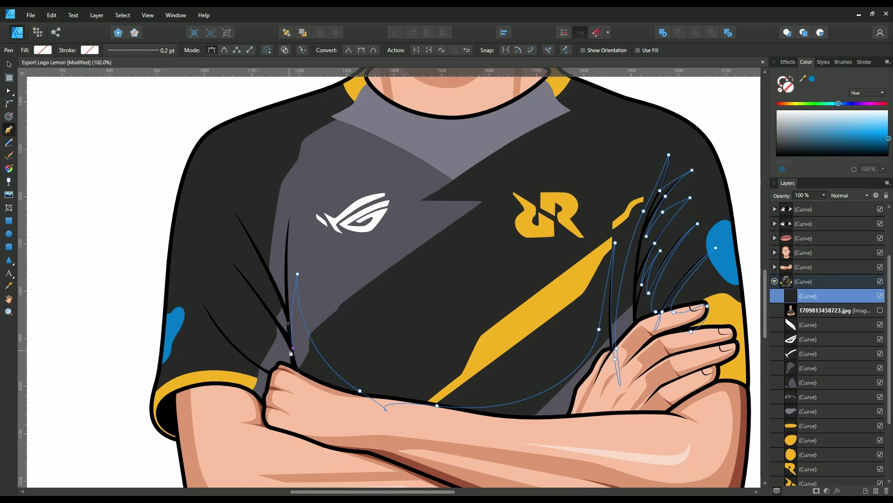
left_click_drag(314, 138, 317, 122)
left_click_drag(229, 203, 219, 187)
left_click_drag(272, 312, 277, 324)
key("ctrl+z")
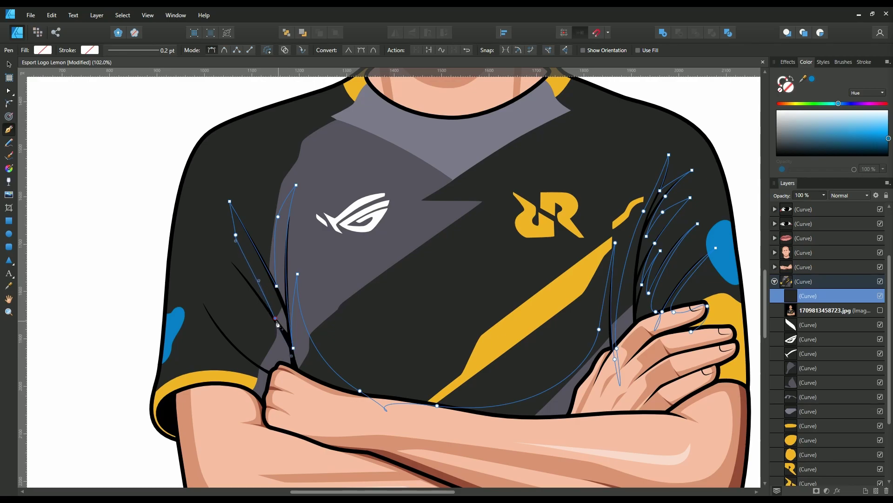
left_click_drag(223, 256, 200, 237)
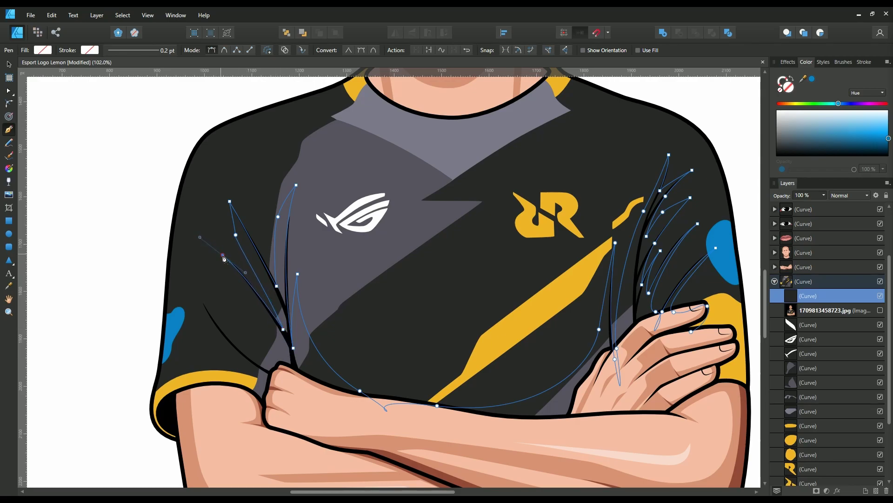
left_click_drag(270, 335, 285, 367)
left_click_drag(199, 294, 195, 279)
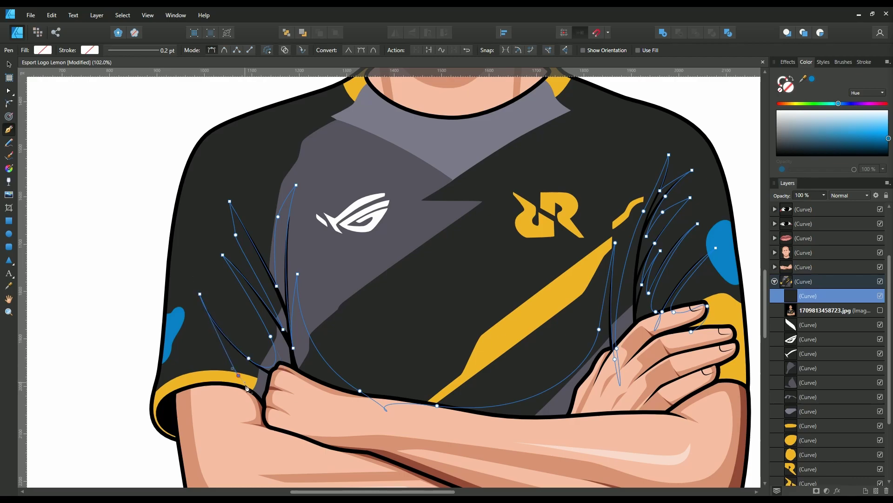
Step: Carry the path below the crossed arms to the elbow and fingertips, and set 43% opacity
scroll(214, 359, "down", 2)
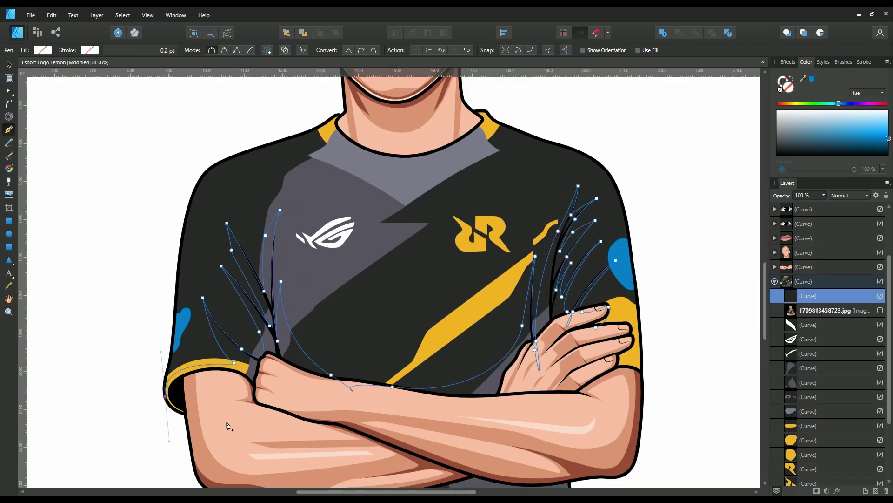
scroll(347, 359, "down", 3)
scroll(346, 359, "up", 2)
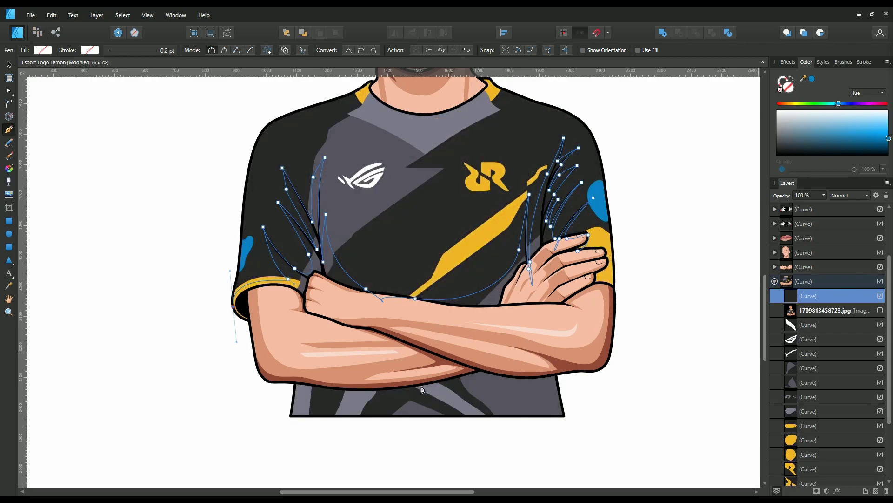
left_click_drag(292, 403, 337, 403)
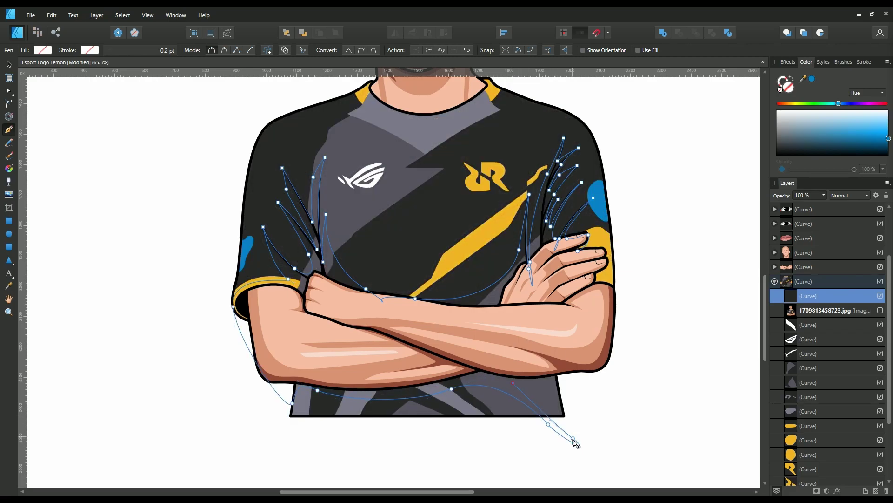
left_click_drag(573, 438, 574, 407)
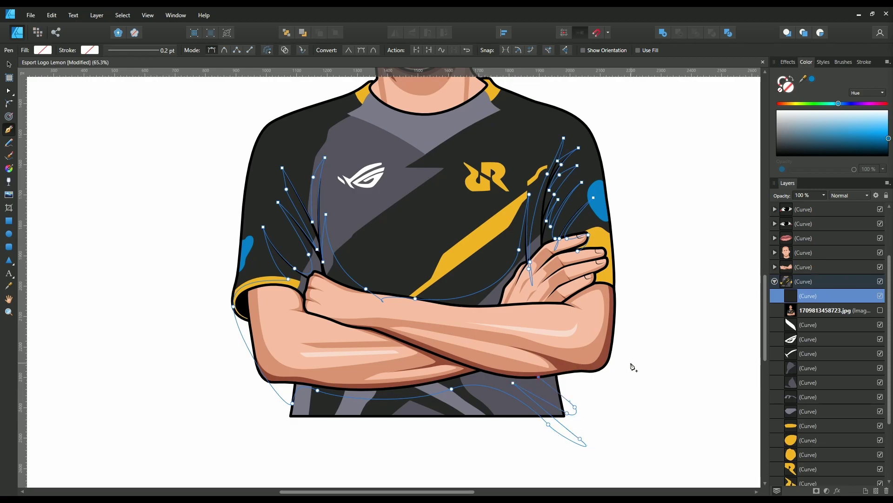
scroll(615, 289, "up", 3)
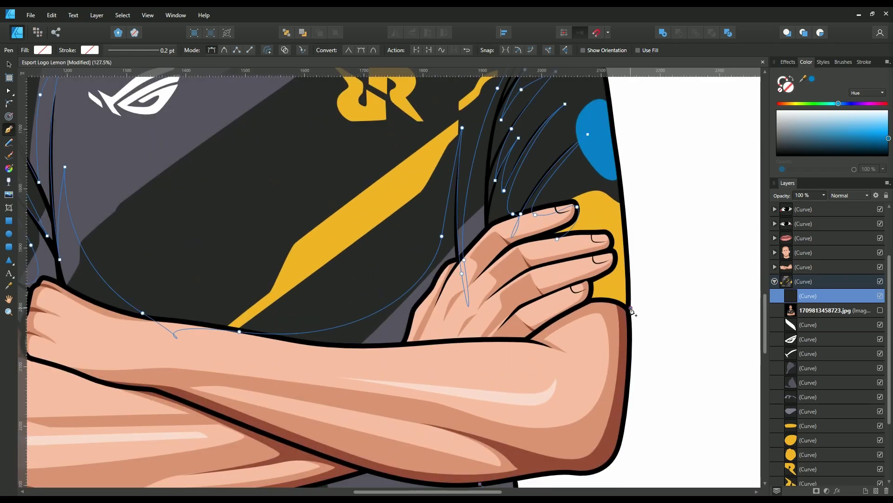
left_click(631, 309)
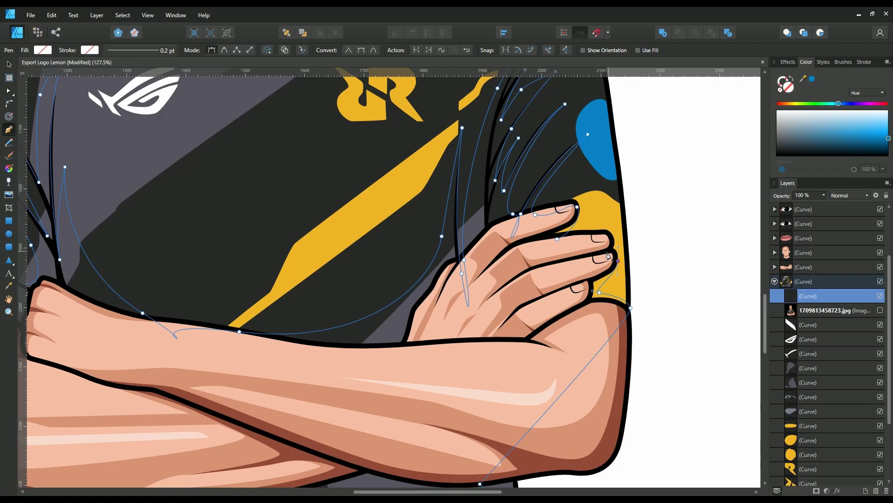
left_click_drag(618, 259, 615, 250)
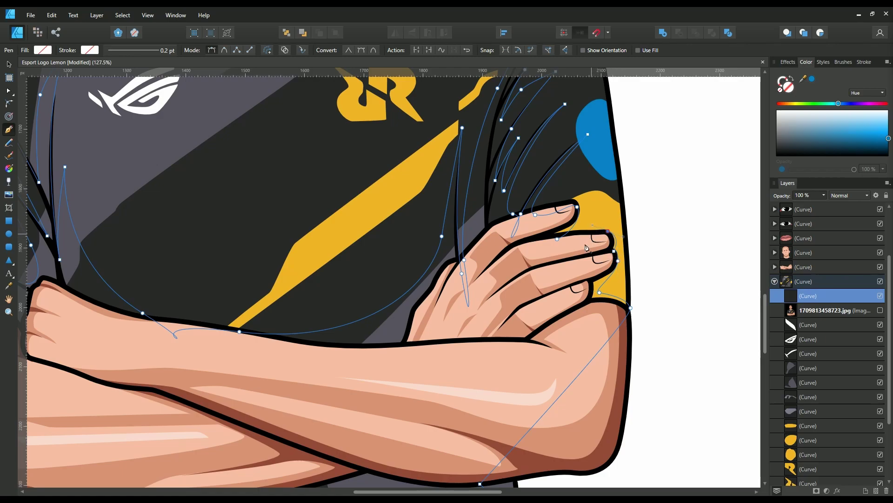
scroll(557, 240, "down", 4)
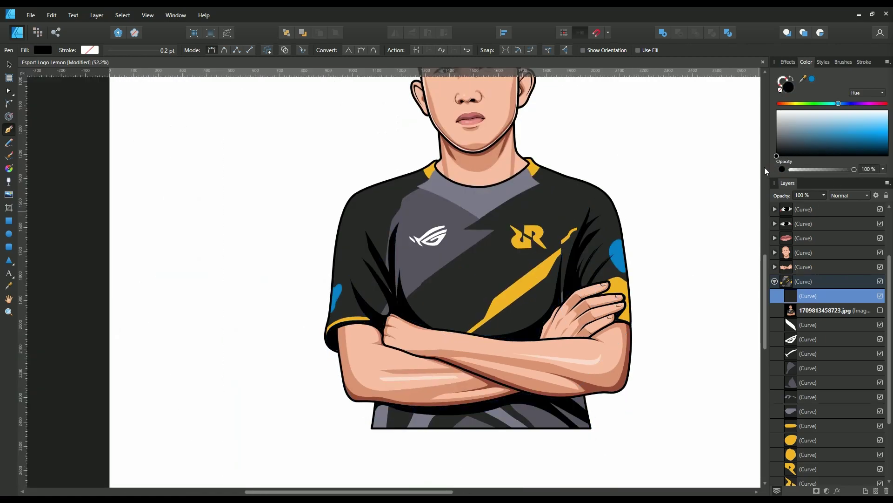
left_click_drag(846, 169, 817, 169)
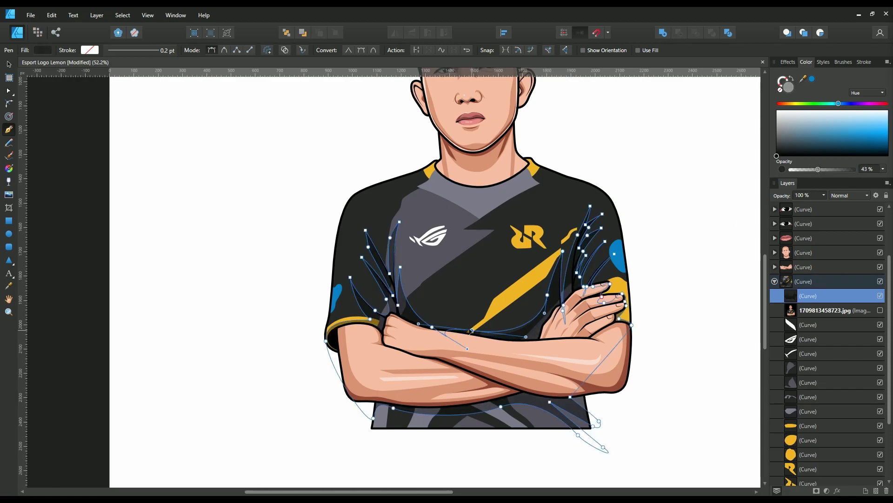
Step: Briefly show the reference photo to compare, then hide it again
scroll(505, 344, "down", 2)
scroll(505, 344, "down", 1)
left_click(829, 310)
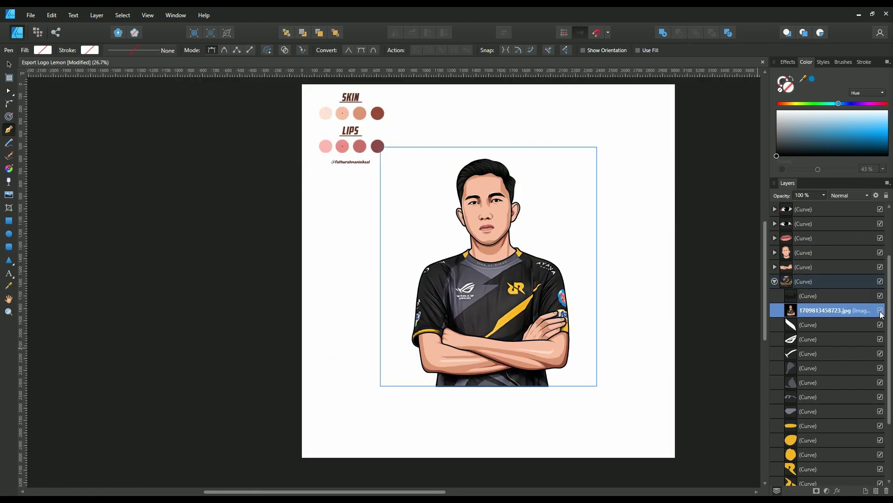
left_click(880, 310)
scroll(488, 276, "up", 4)
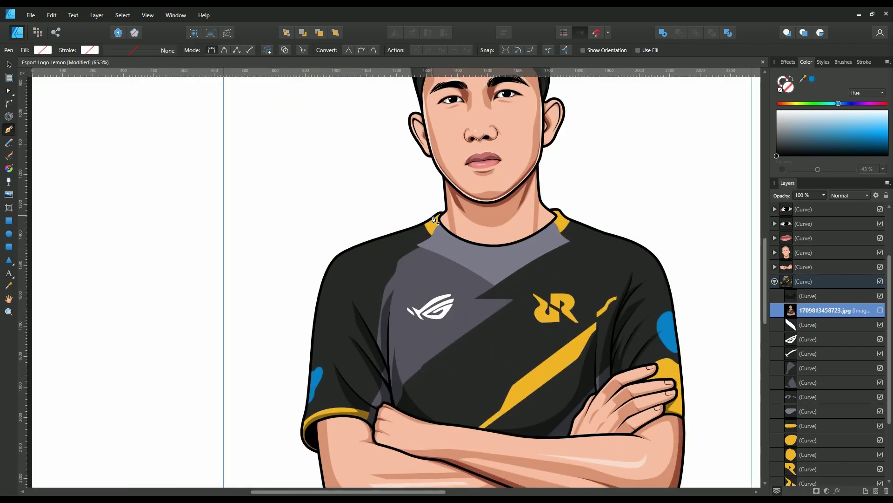
Step: Draw a closed shape along the neckline, give it a dark fill, and refine its curve
left_click_drag(495, 246, 548, 251)
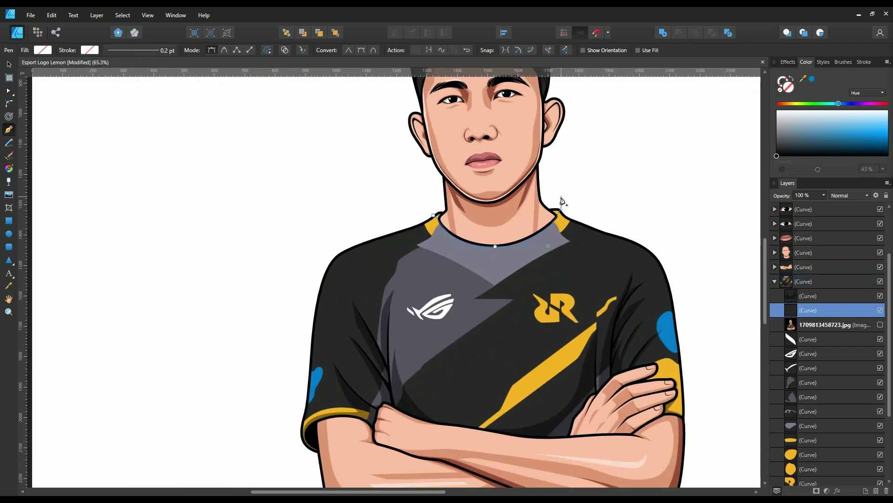
left_click_drag(519, 181, 562, 203)
left_click(433, 215)
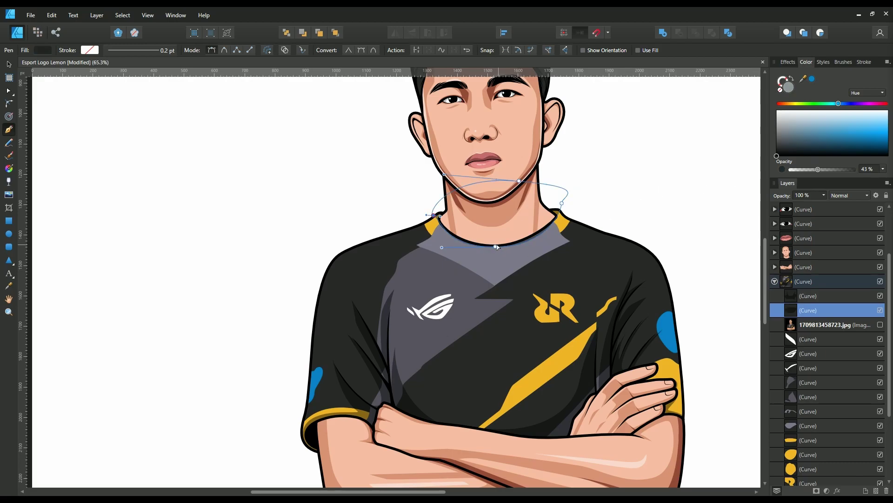
left_click(494, 247)
left_click_drag(495, 251, 537, 254)
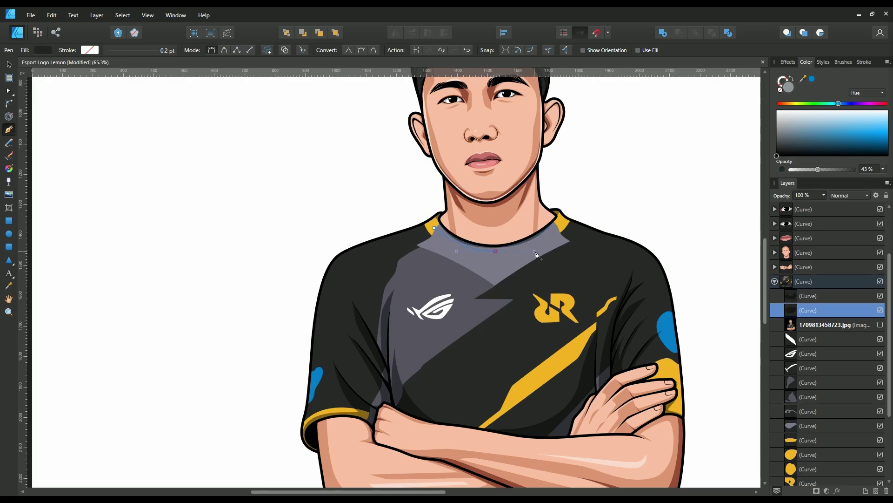
left_click(560, 234)
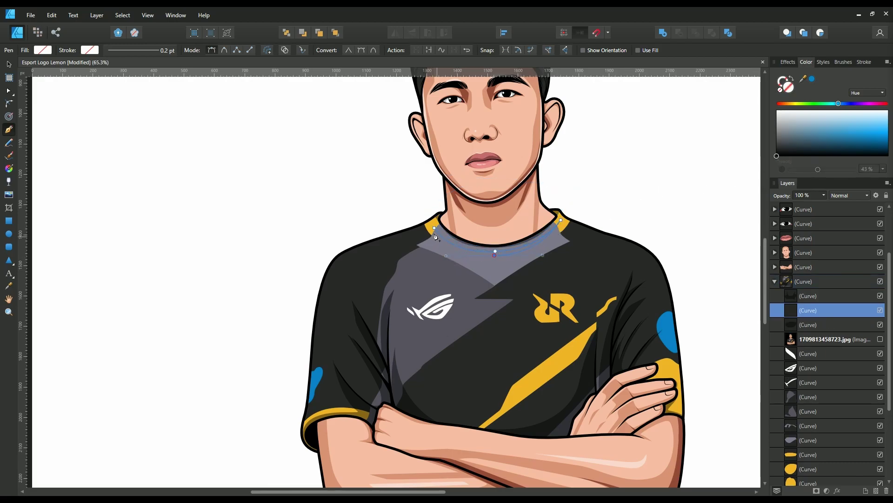
left_click(777, 156)
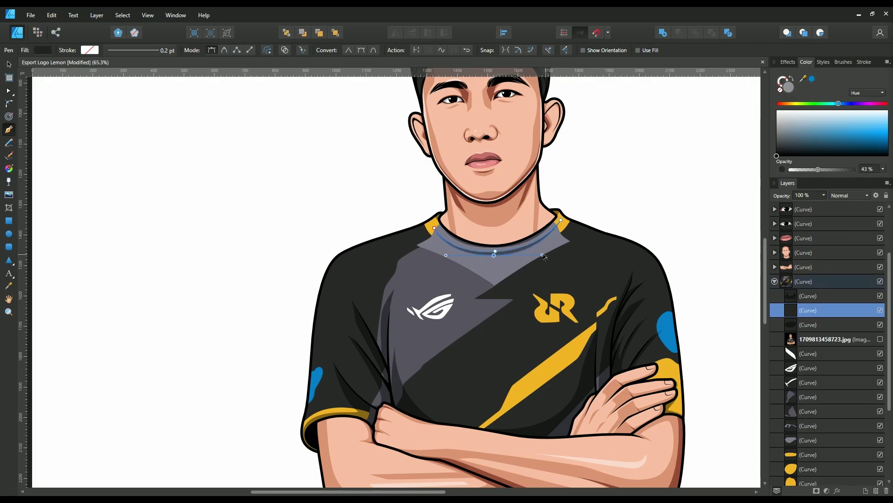
left_click_drag(543, 252, 549, 254)
left_click(830, 340)
Step: Select the reference photo layer and briefly show it for comparison
scroll(605, 279, "down", 3)
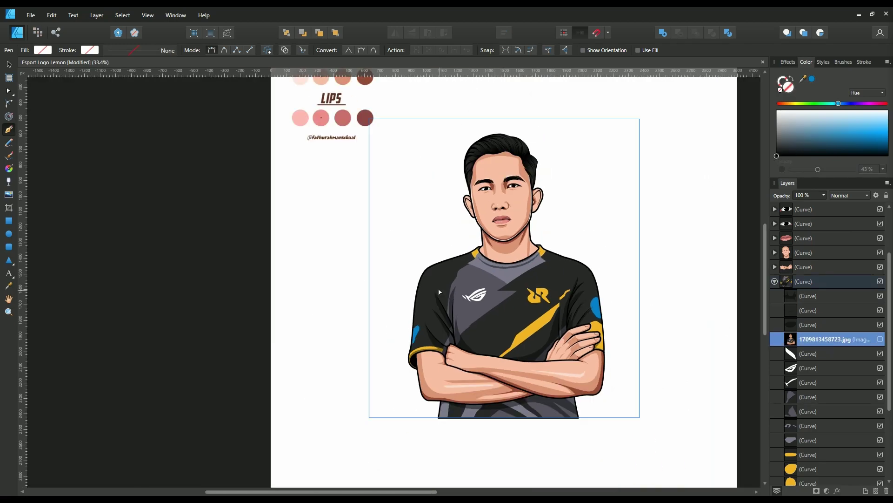
scroll(472, 286, "up", 3)
left_click(477, 278)
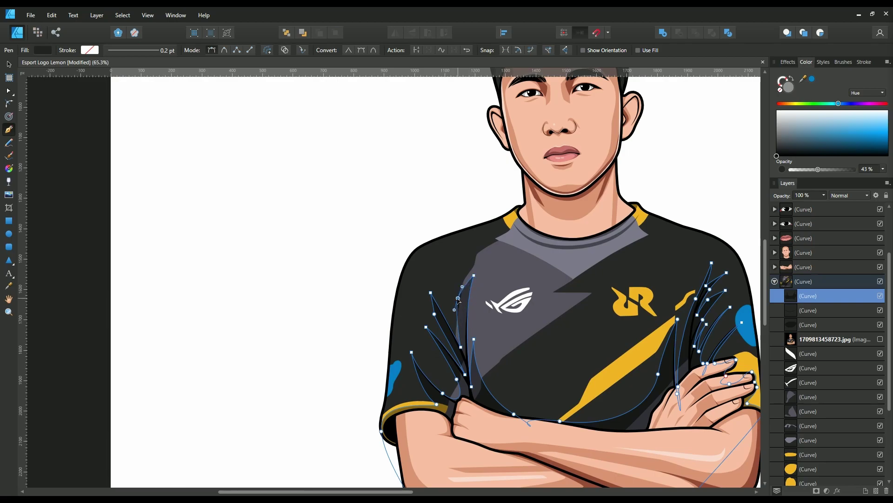
scroll(466, 293, "down", 3)
left_click(860, 340)
left_click(880, 339)
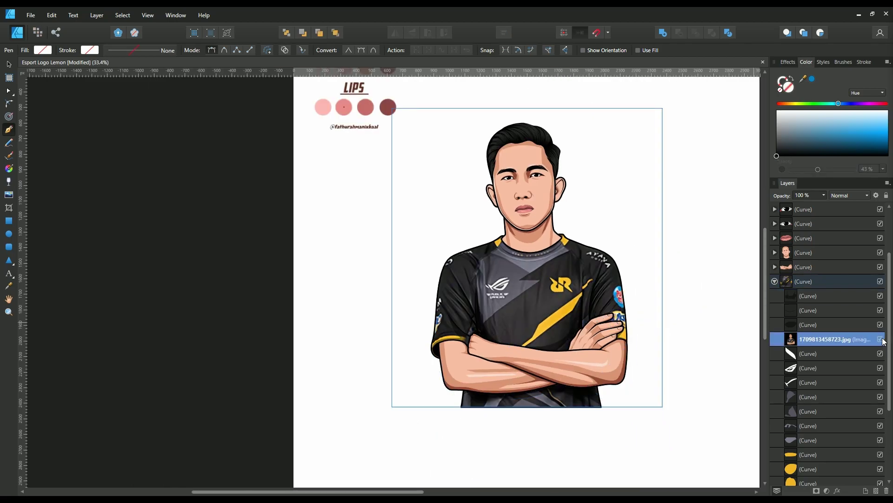
scroll(491, 244, "up", 4)
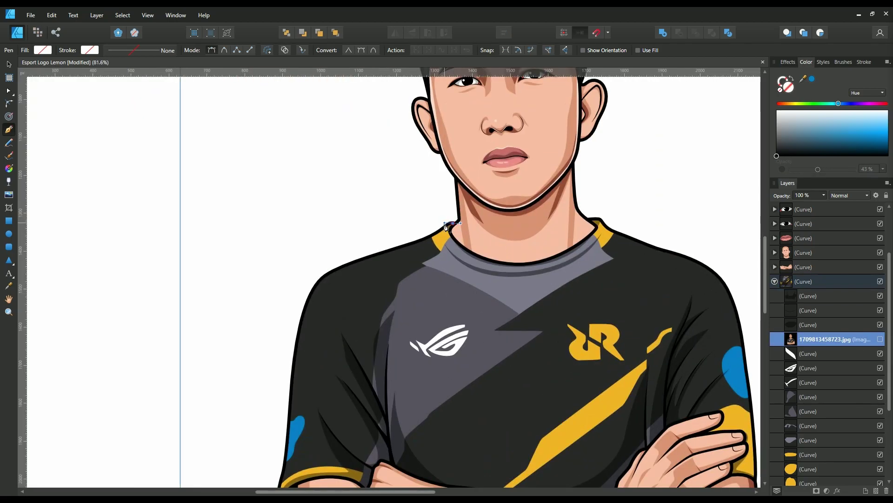
Step: Trace the rim shape along the left shoulder and down the left arm
left_click_drag(421, 249, 399, 254)
left_click_drag(329, 283, 295, 325)
left_click(323, 343)
scroll(310, 284, "down", 3)
left_click_drag(281, 387, 272, 414)
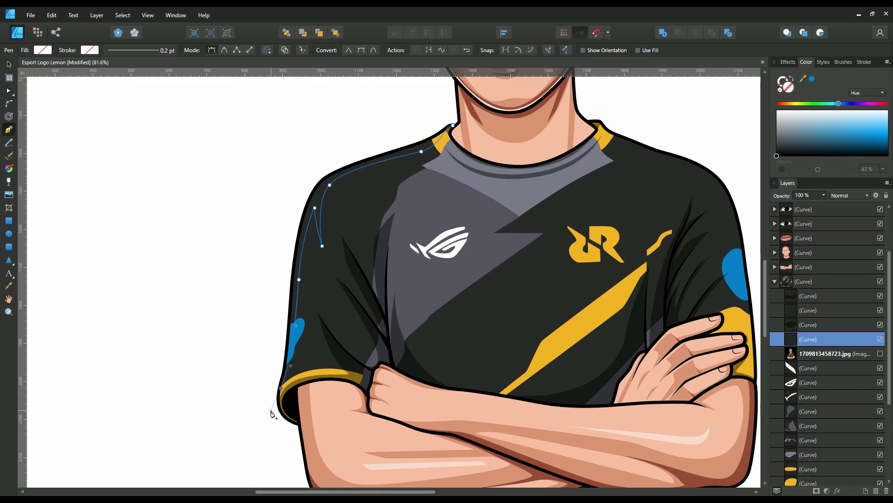
scroll(277, 236, "down", 4, "ctrl")
scroll(471, 220, "up", 5, "ctrl")
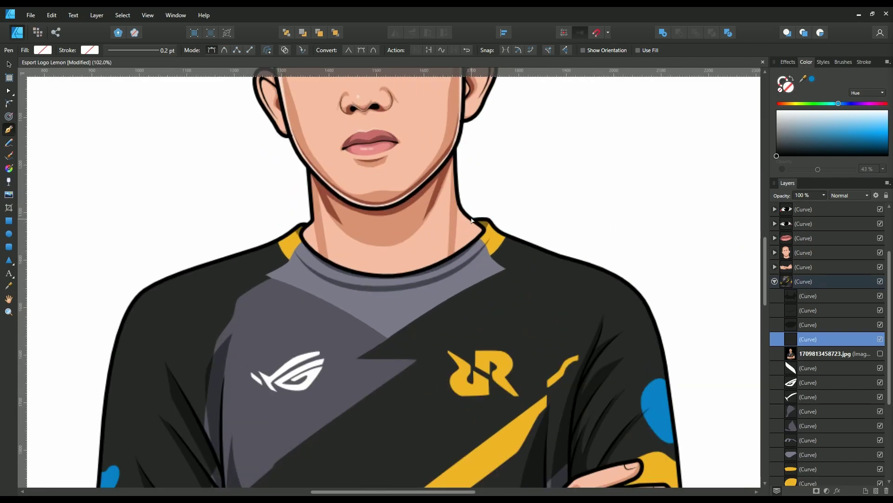
Step: Continue around the right shoulder and sleeve, close the shape, and set about 50% opacity
left_click(474, 219)
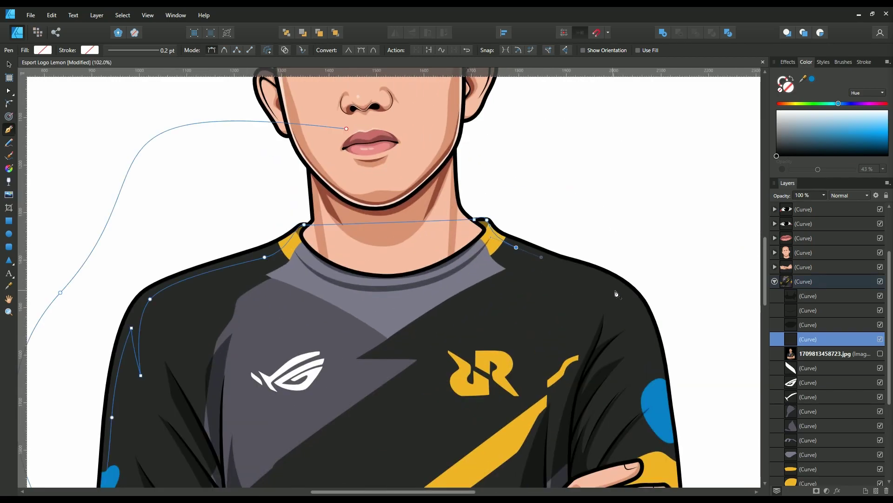
left_click_drag(620, 292, 638, 314)
scroll(623, 282, "down", 3)
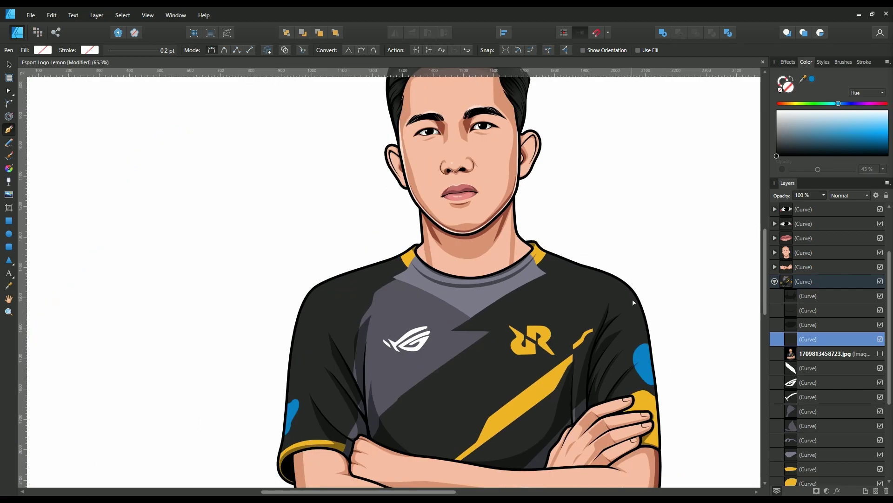
left_click(646, 351)
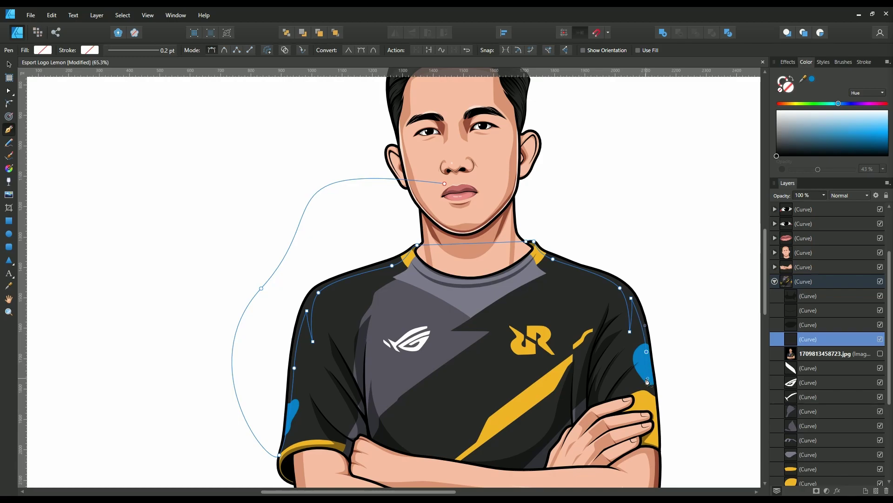
left_click(654, 453)
left_click_drag(701, 405, 697, 337)
left_click_drag(444, 184, 538, 189)
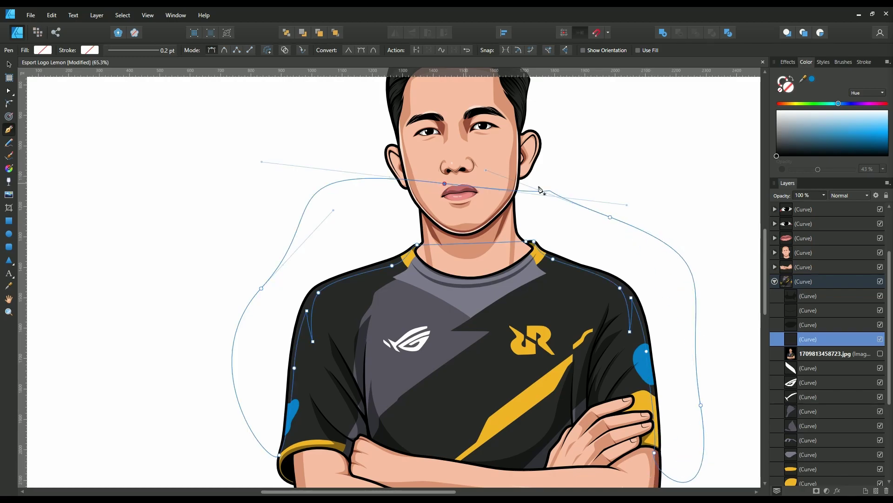
scroll(576, 236, "down", 3)
left_click_drag(818, 169, 823, 171)
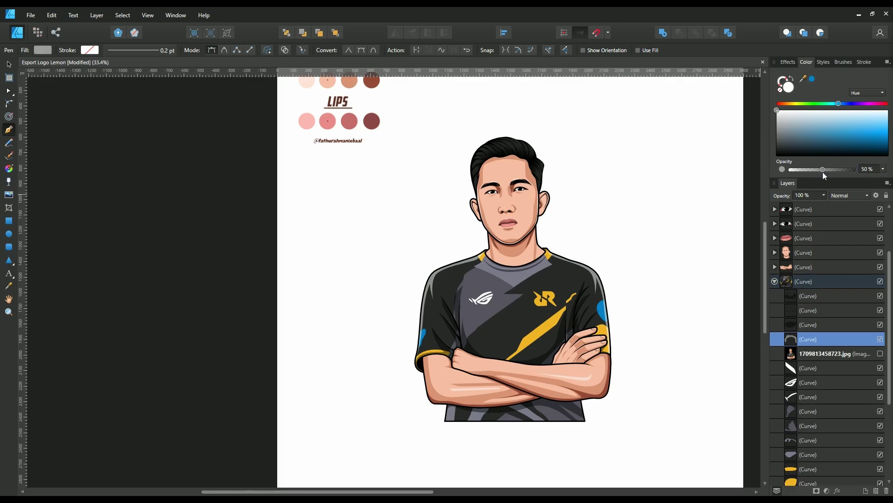
Step: Select the shirt's dark fold shading and grey shoulder shape, undoing a stray change
scroll(516, 278, "up", 3)
scroll(614, 330, "up", 2)
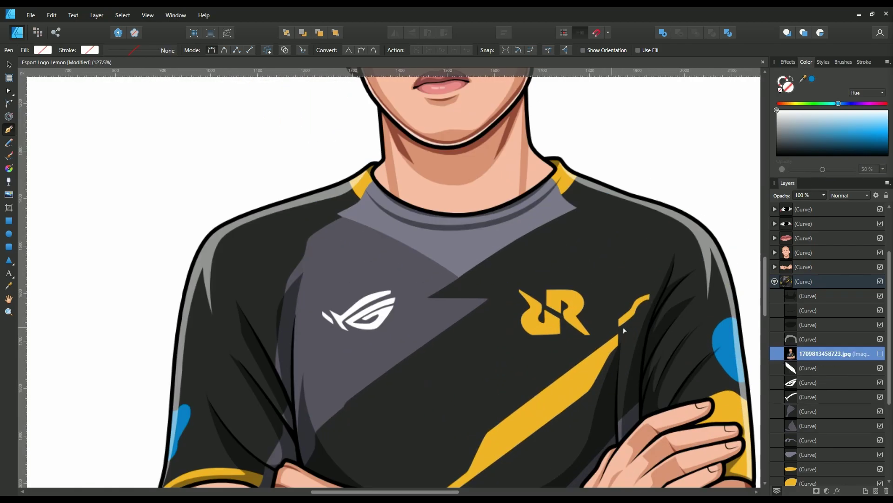
scroll(614, 330, "up", 2)
left_click(621, 347)
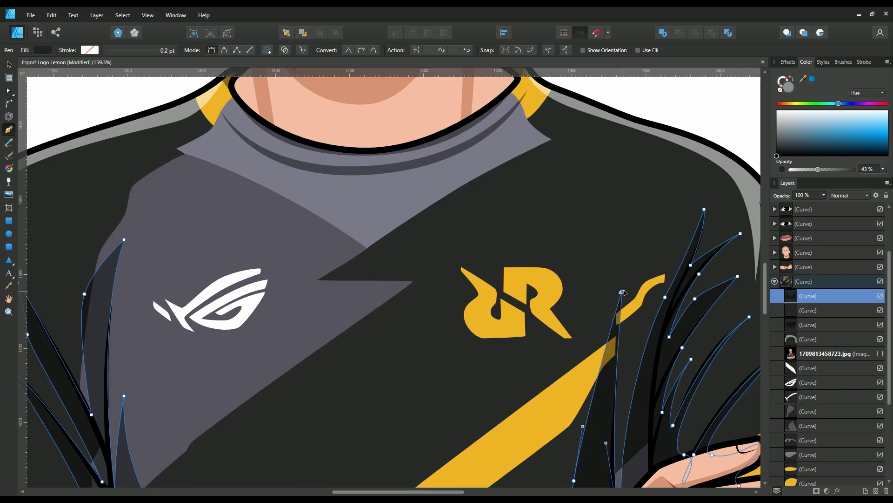
left_click(628, 277)
scroll(626, 279, "down", 2)
scroll(609, 398, "down", 2)
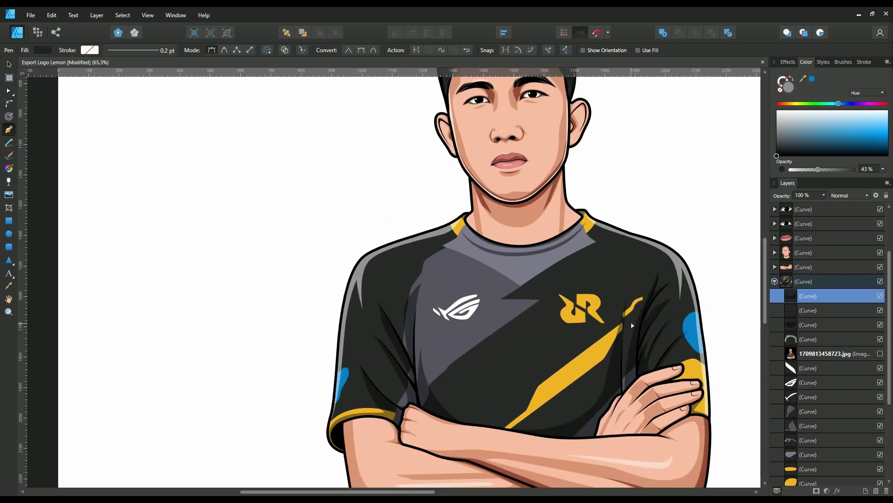
scroll(651, 362, "down", 2)
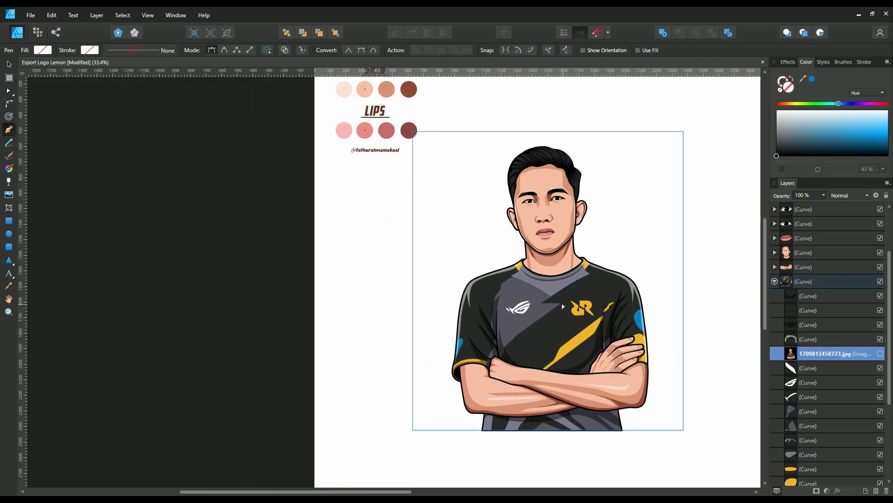
scroll(562, 306, "up", 2)
key("ctrl+z")
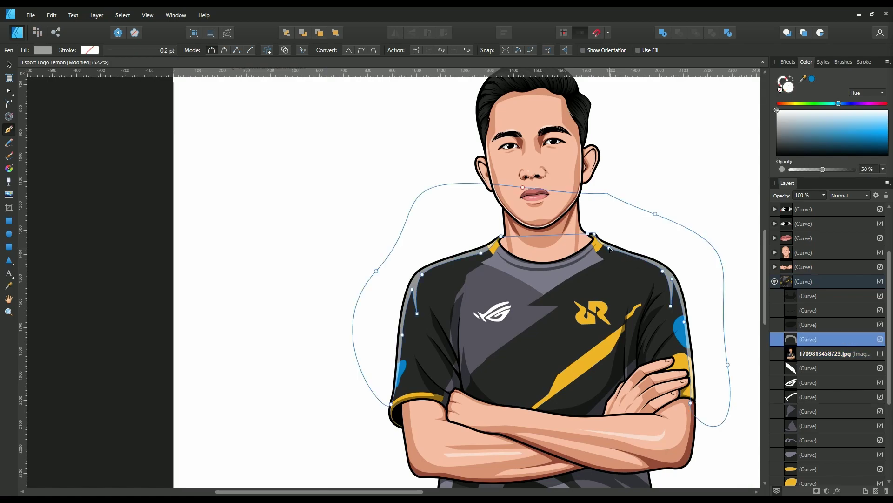
left_click(609, 250)
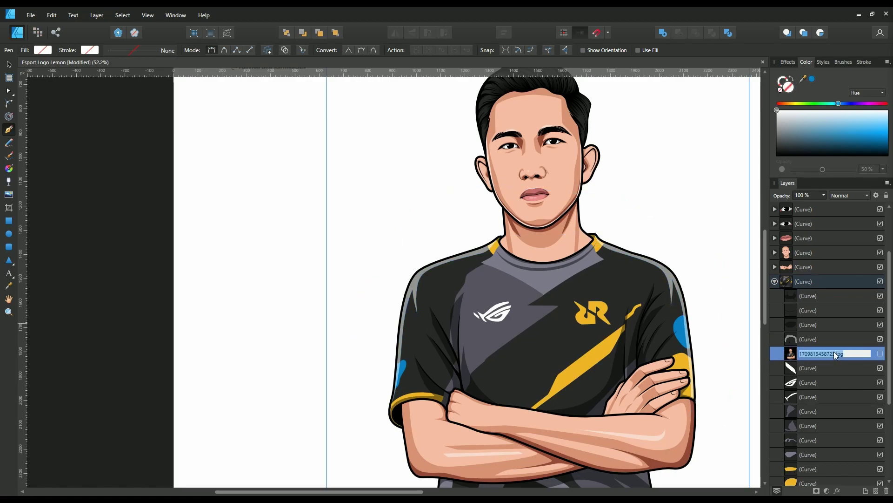
Step: Move the reference photo out of the figure group and below the artwork, leaving it hidden
left_click_drag(803, 353, 775, 293)
left_click(775, 295)
left_click(880, 353)
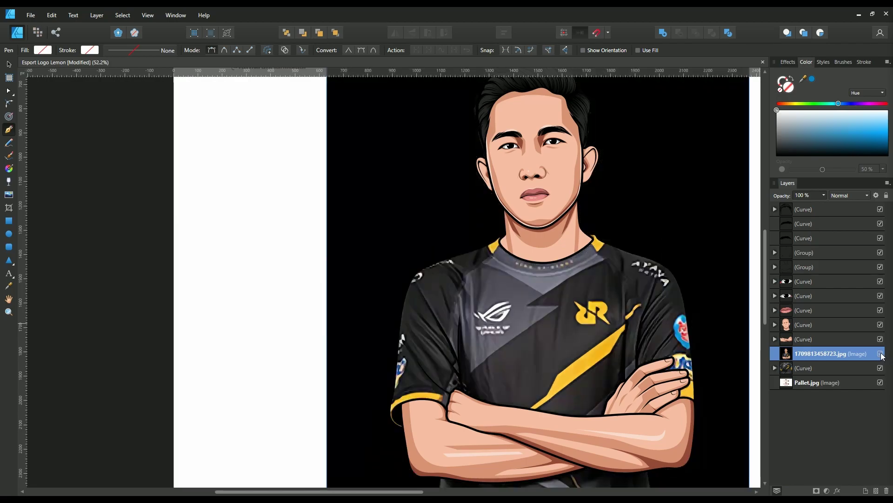
left_click(880, 354)
left_click(881, 353)
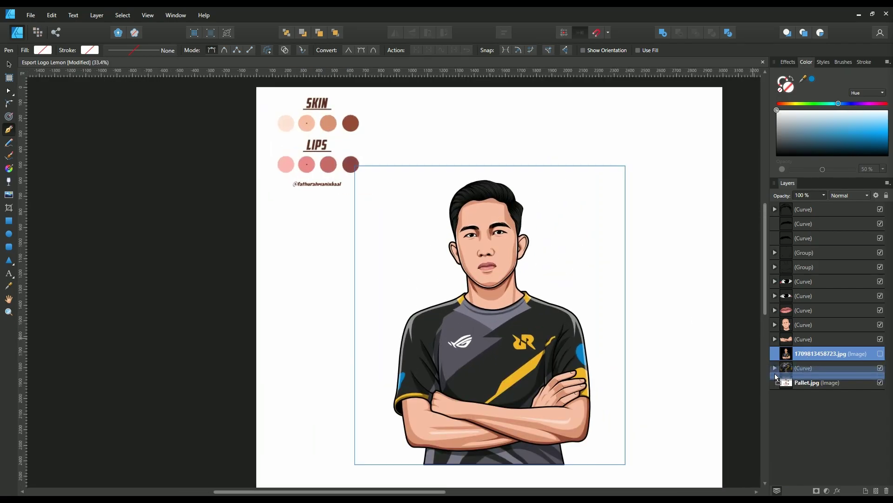
left_click_drag(808, 353, 773, 372)
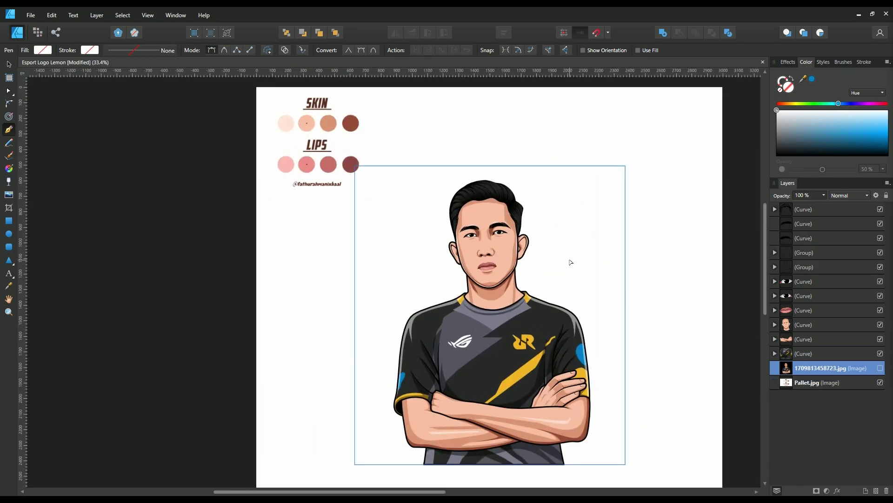
scroll(568, 261, "up", 4)
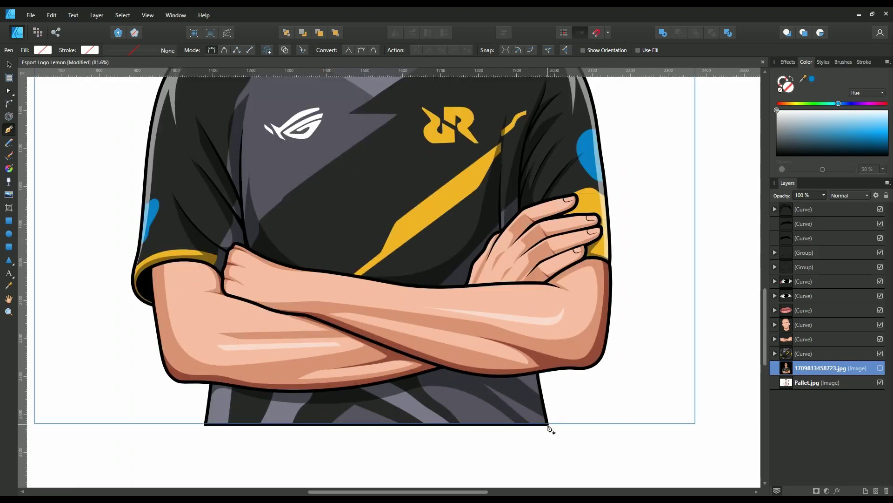
Step: Start an outline path at the shirt's lower corner with a black 3.6 pt stroke
left_click_drag(540, 378, 531, 362)
scroll(540, 378, "up", 3)
left_click(90, 49)
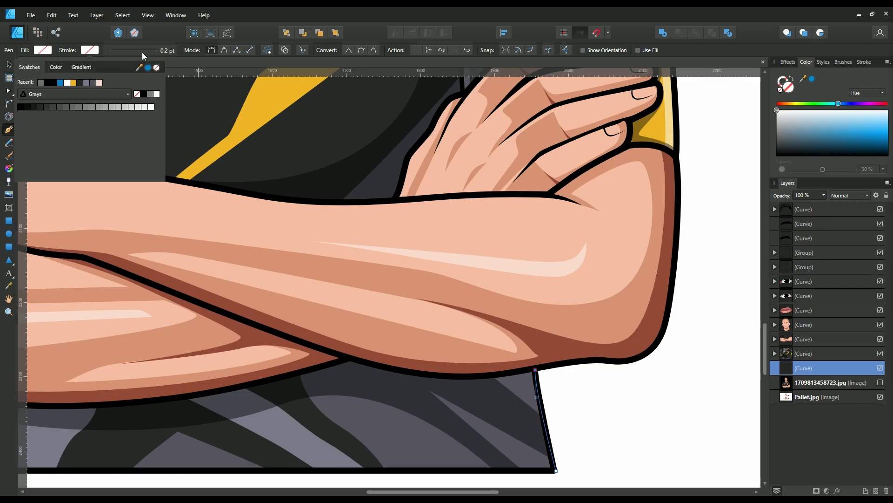
left_click(79, 82)
left_click(140, 50)
left_click_drag(112, 83, 123, 85)
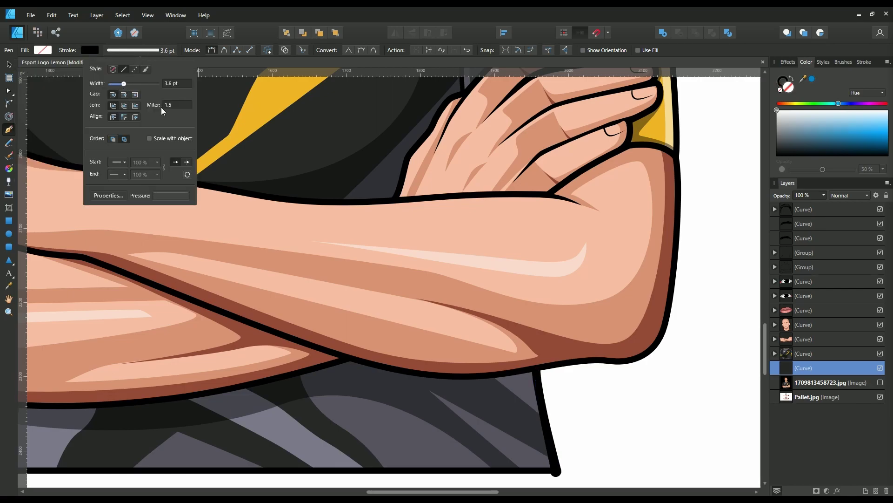
left_click(605, 364)
Step: Trace the outline under the forearm, around the elbow, up the arm and over the shoulder to the collar
left_click_drag(604, 360, 614, 363)
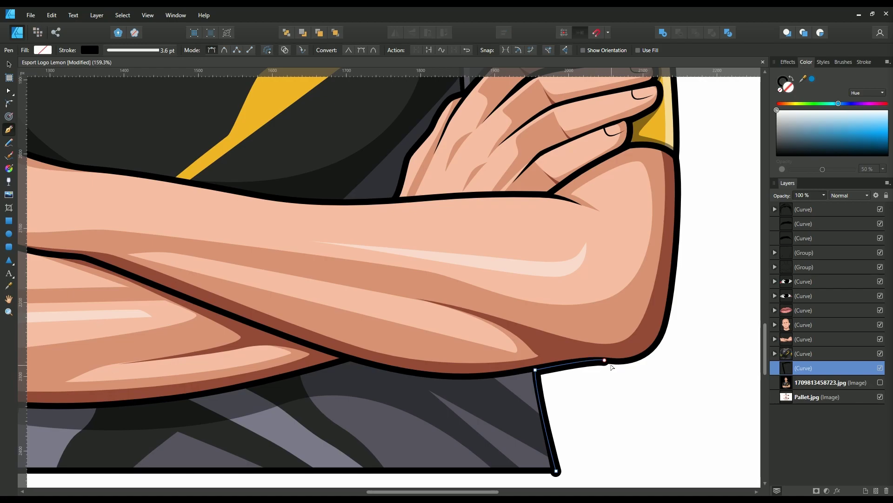
left_click_drag(667, 320, 679, 279)
left_click(675, 155)
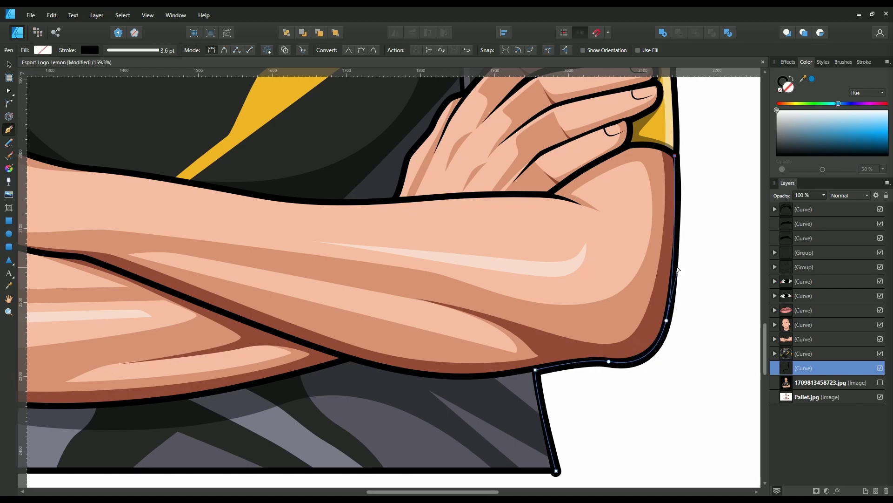
scroll(684, 247, "down", 5)
scroll(599, 285, "up", 5)
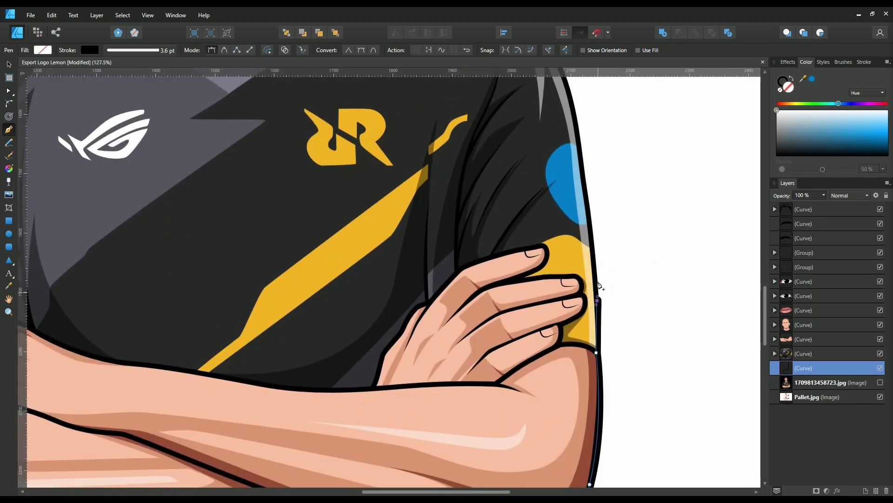
scroll(623, 279, "up", 2)
scroll(586, 265, "up", 1)
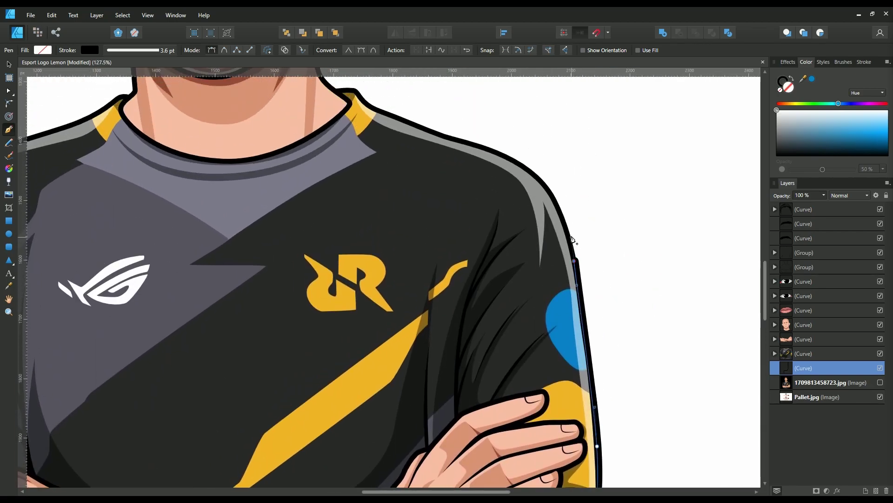
left_click(515, 161)
left_click(468, 140)
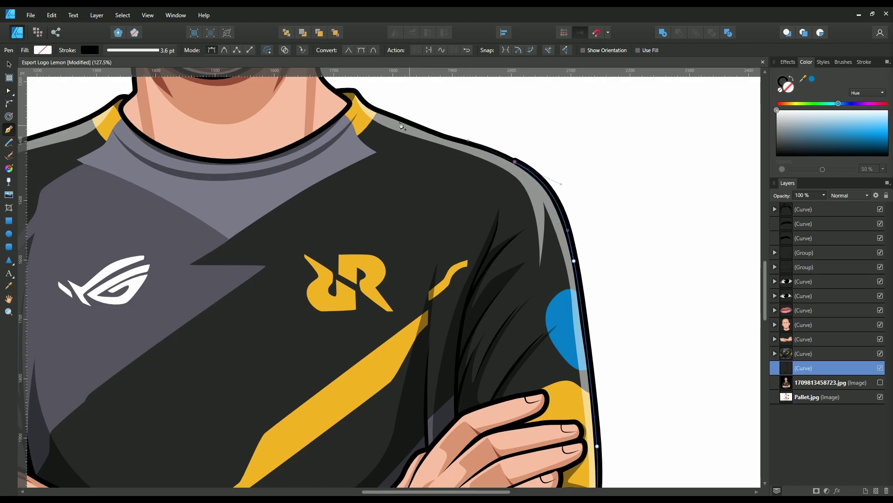
left_click(364, 102)
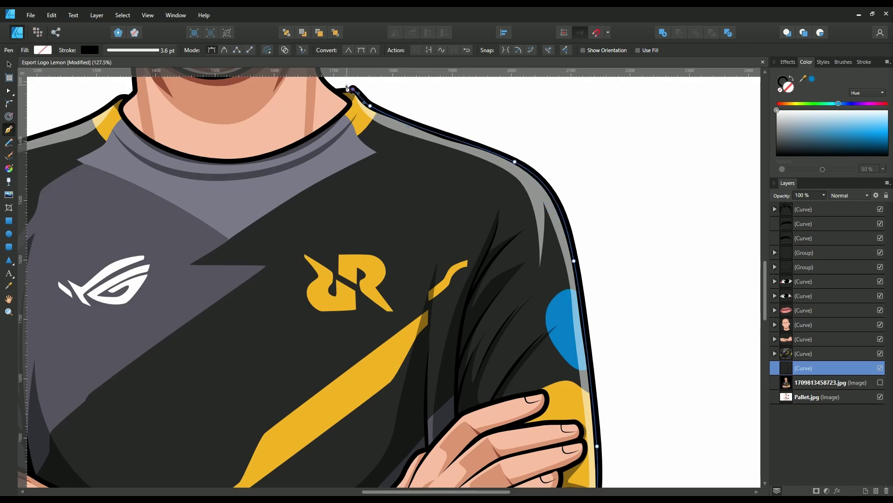
Step: Continue the outline up the neck and around the back of the ear
scroll(368, 135, "up", 2)
scroll(326, 209, "up", 1)
scroll(321, 251, "up", 3)
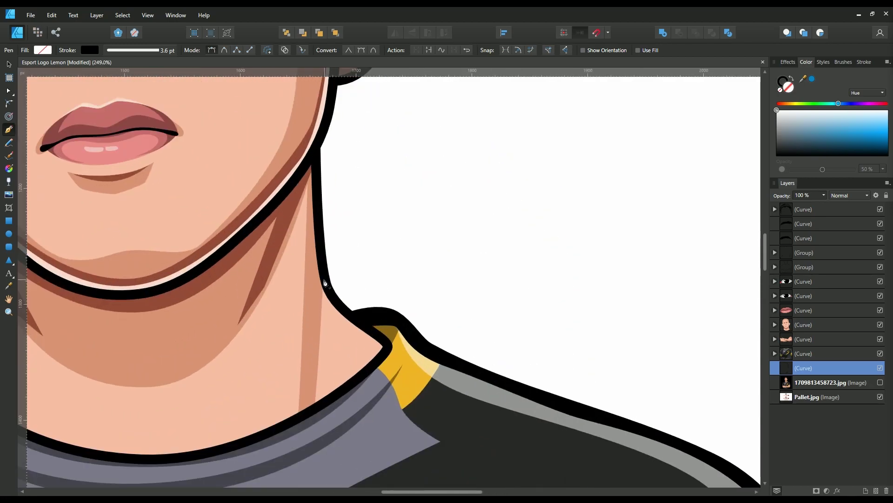
left_click(313, 149)
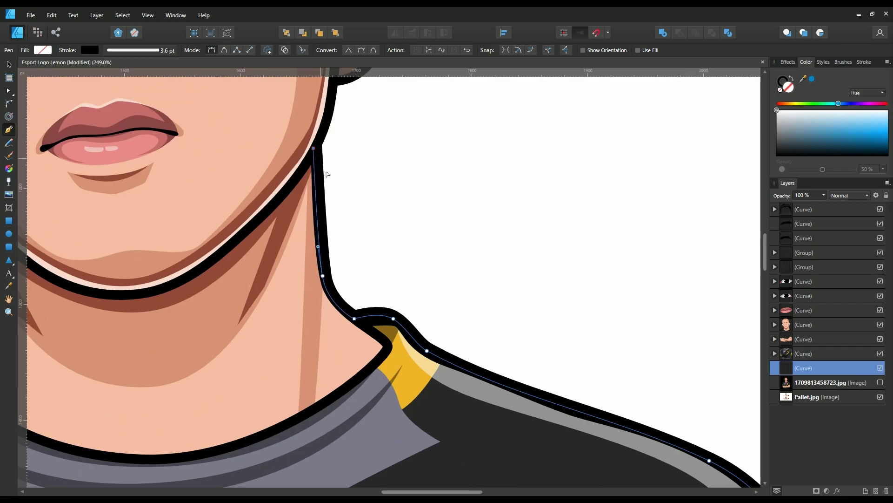
scroll(389, 232, "up", 2)
left_click_drag(389, 226, 393, 182)
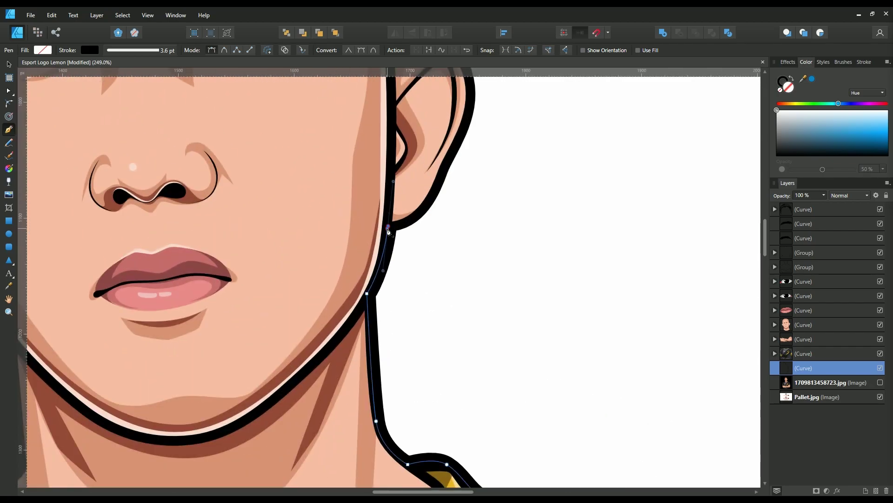
scroll(400, 295, "up", 1)
scroll(400, 296, "up", 2)
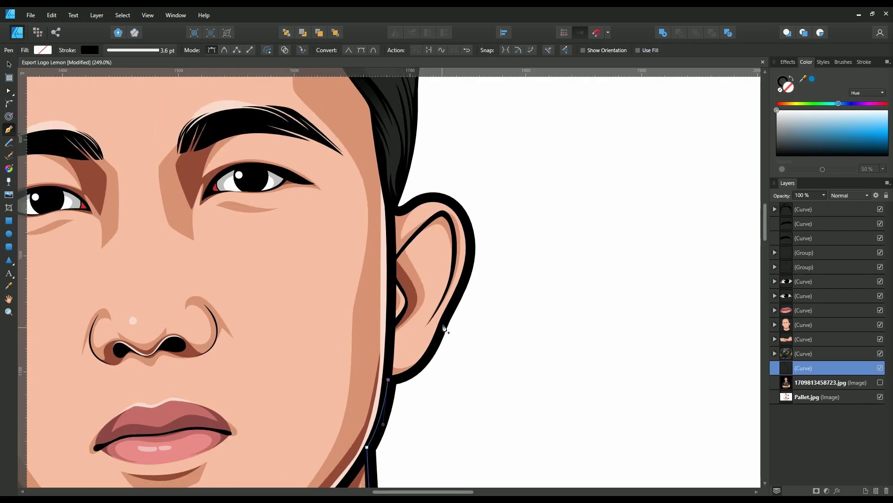
left_click_drag(446, 313, 432, 377)
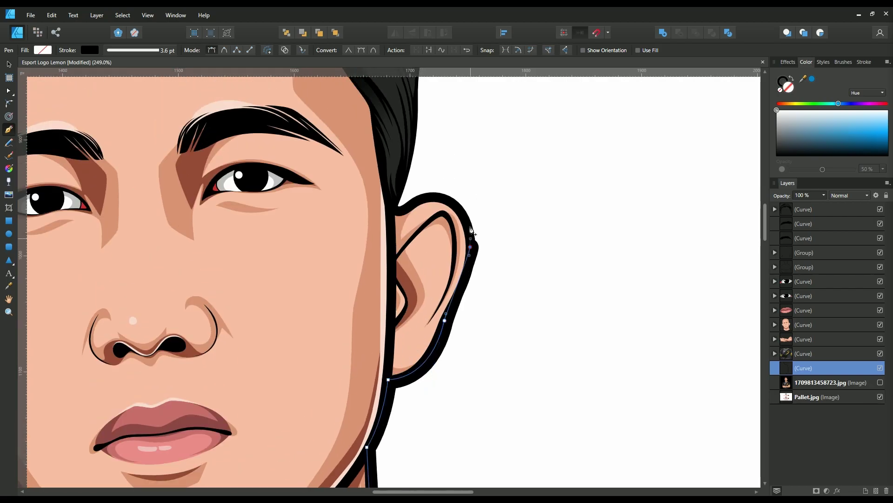
mouse_move(470, 247)
left_mouse_down()
mouse_move(472, 217)
mouse_move(420, 198)
left_mouse_up()
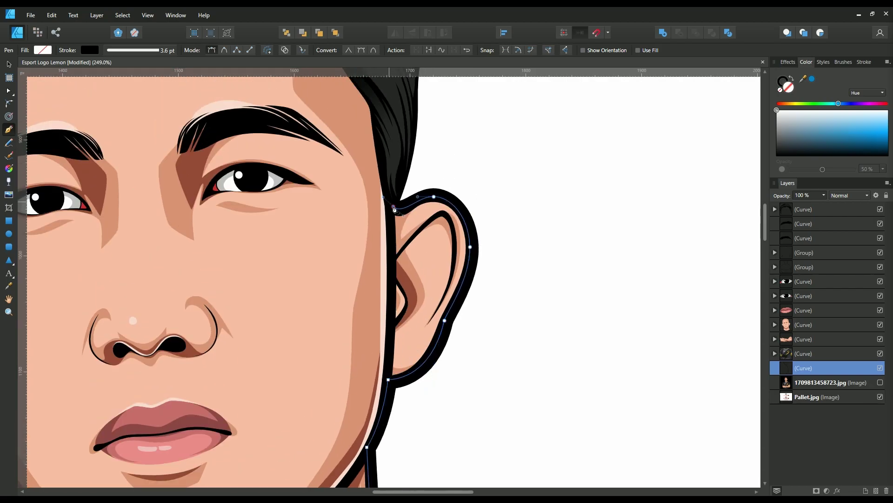
scroll(552, 283, "down", 5)
scroll(552, 284, "up", 3)
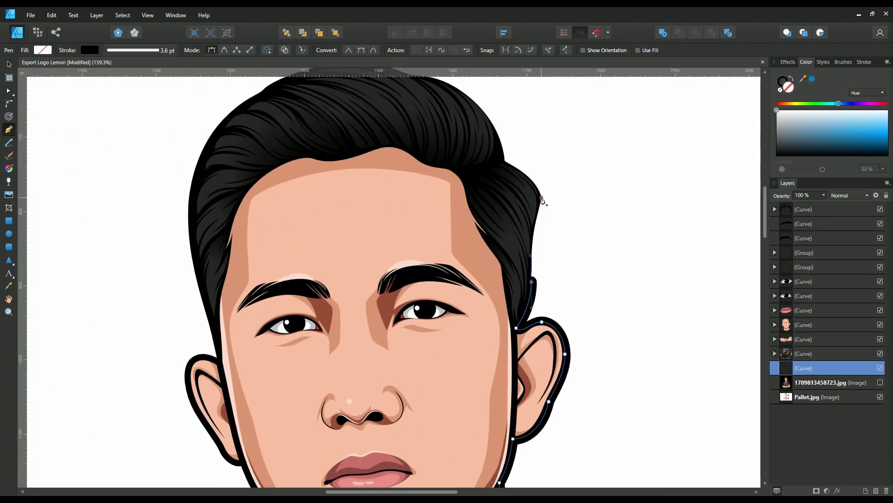
Step: Trace the outline along the hairline, over the hair top and down the left side of the head
left_click(542, 197)
left_click_drag(505, 160, 475, 148)
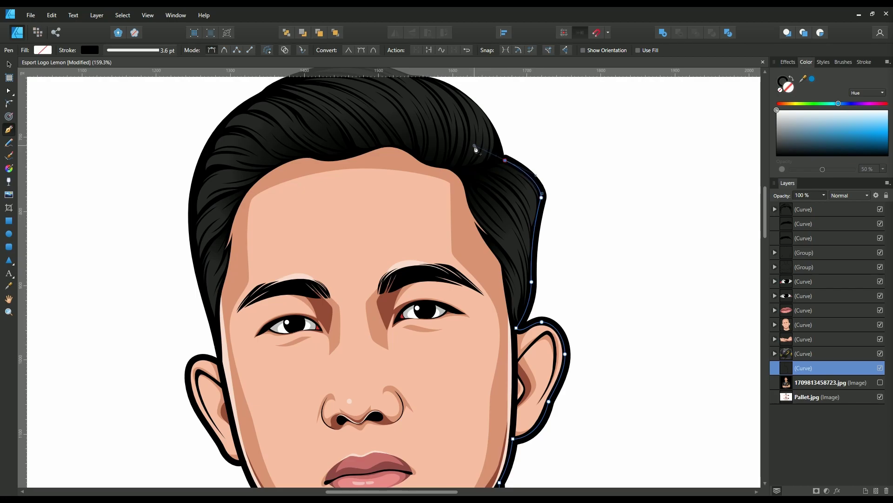
scroll(661, 285, "up", 3)
scroll(662, 285, "left", 3)
left_click_drag(533, 175, 623, 188)
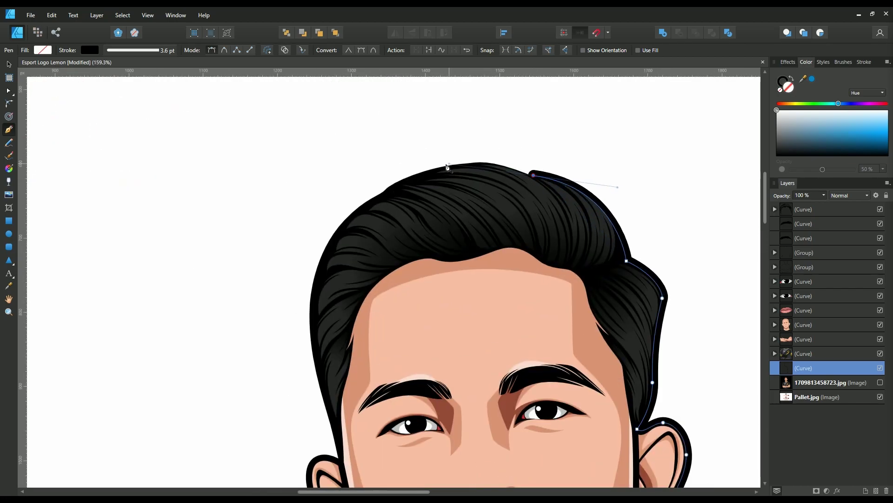
mouse_move(454, 163)
left_mouse_down()
mouse_move(411, 174)
mouse_move(380, 198)
left_mouse_up()
left_click_drag(320, 263, 306, 308)
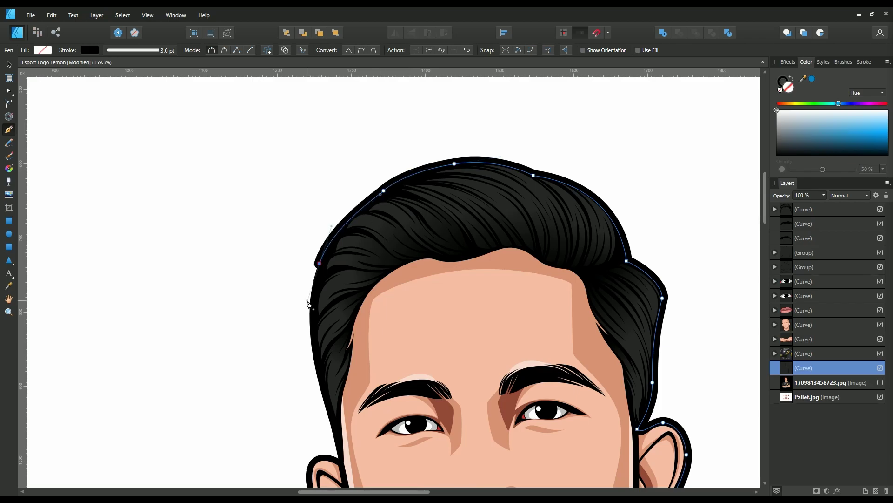
left_click_drag(317, 371, 326, 400)
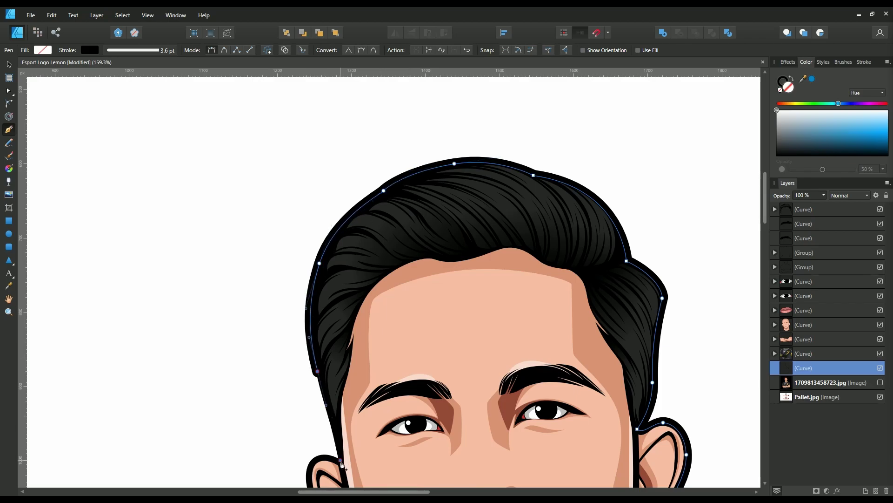
Step: Wrap the outline around the left ear, down the jaw and neck, and along the left shoulder
scroll(341, 464, "down", 3)
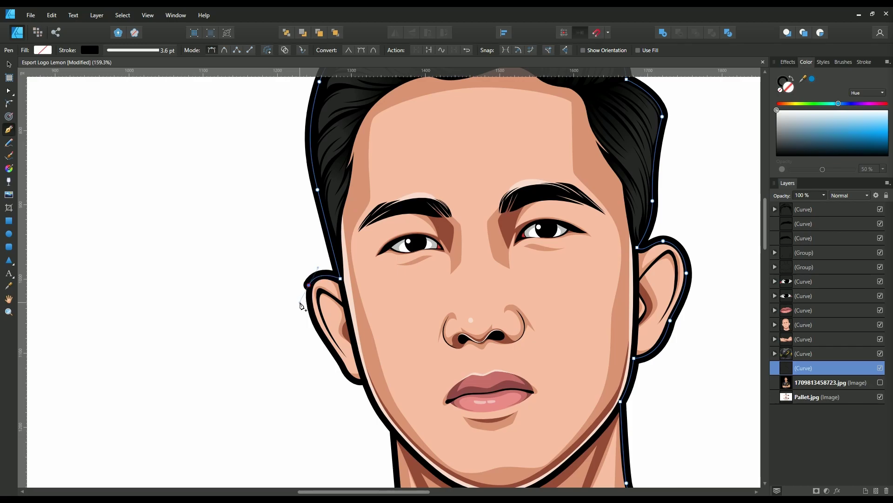
left_click_drag(321, 335, 330, 348)
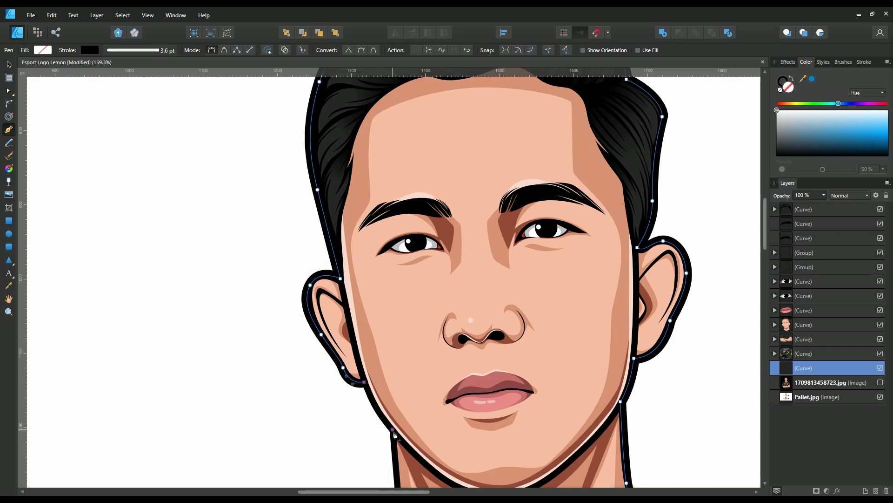
left_click_drag(394, 430, 416, 457)
scroll(393, 432, "down", 3)
scroll(419, 279, "down", 1)
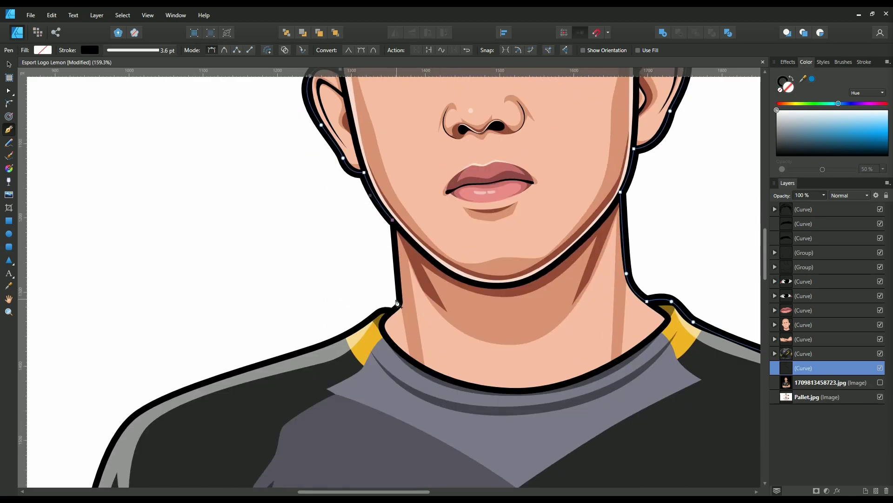
left_click(399, 300)
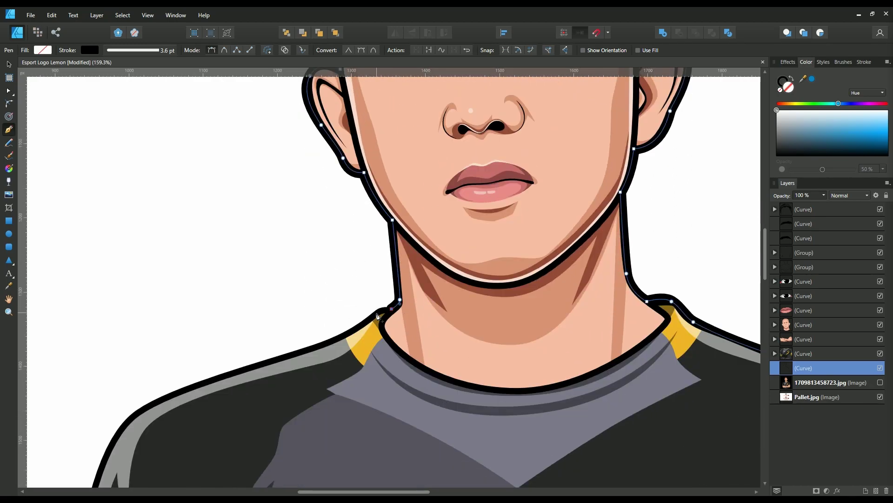
left_click(341, 341)
left_click(243, 370)
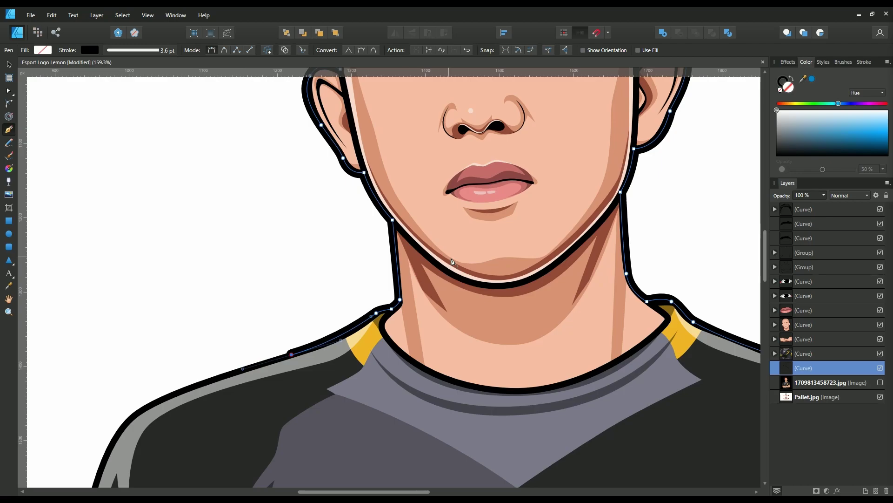
Step: Curve the outline around the left shoulder and down the left sleeve
scroll(495, 260, "down", 3)
scroll(494, 260, "down", 3)
scroll(325, 223, "up", 3)
left_click_drag(320, 227, 297, 251)
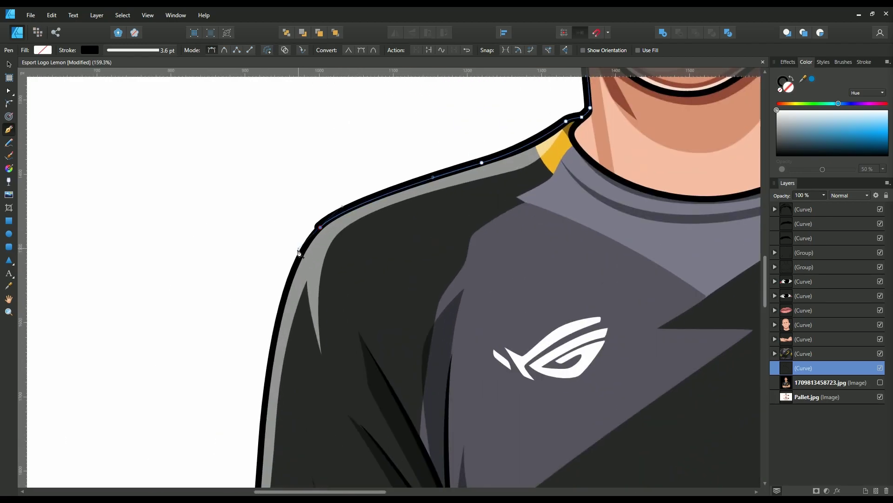
scroll(329, 212, "down", 3)
left_click_drag(299, 293, 294, 335)
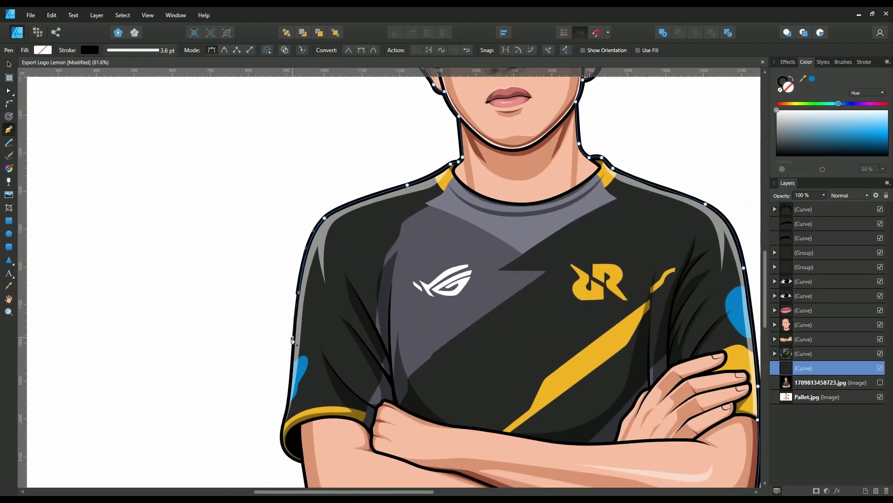
left_click_drag(289, 398, 286, 422)
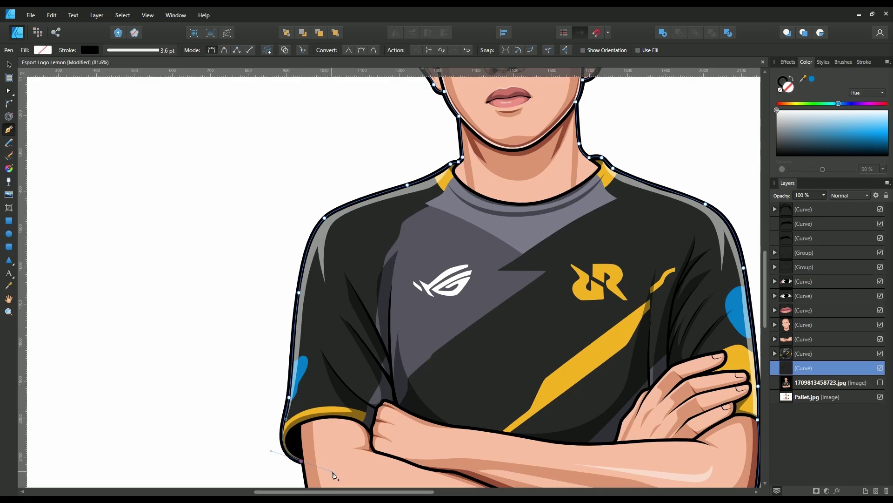
scroll(334, 474, "down", 1)
left_click_drag(334, 475, 303, 457)
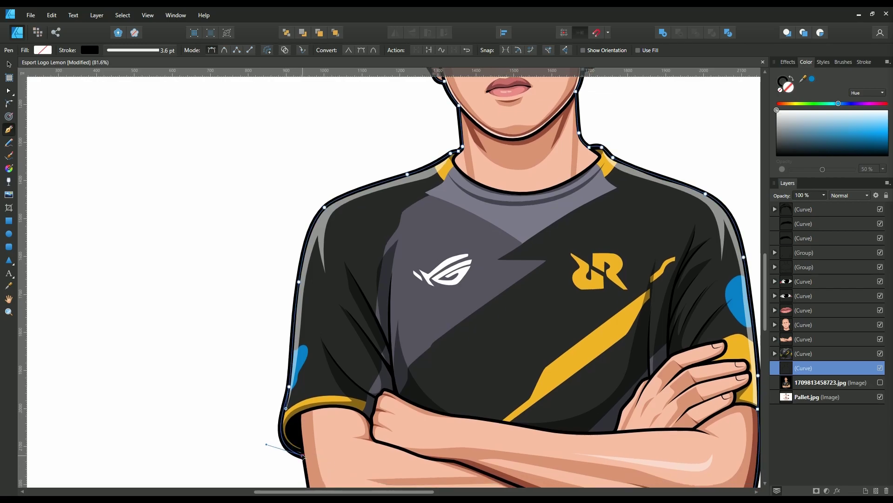
Step: Finish the outline under the sleeve cuff, elbow and forearm to a corner at the shirt's bottom edge
scroll(304, 457, "up", 3)
scroll(307, 400, "down", 1)
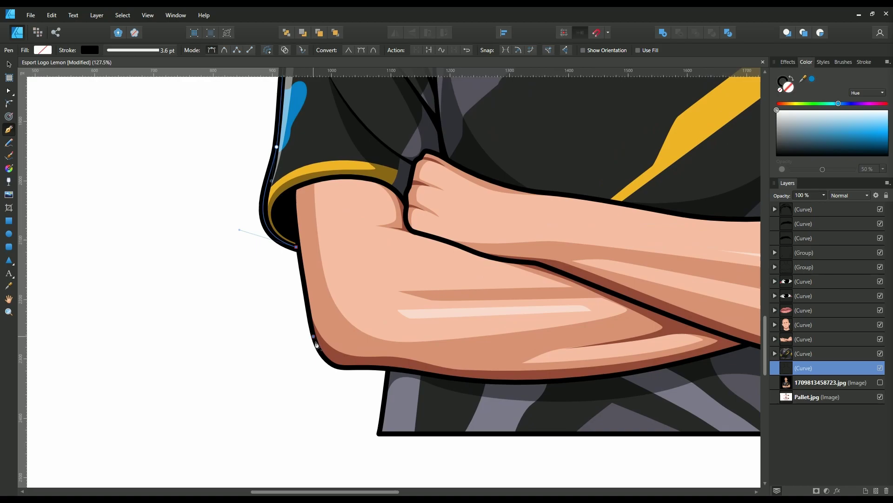
left_click_drag(315, 338, 320, 362)
left_click(296, 248)
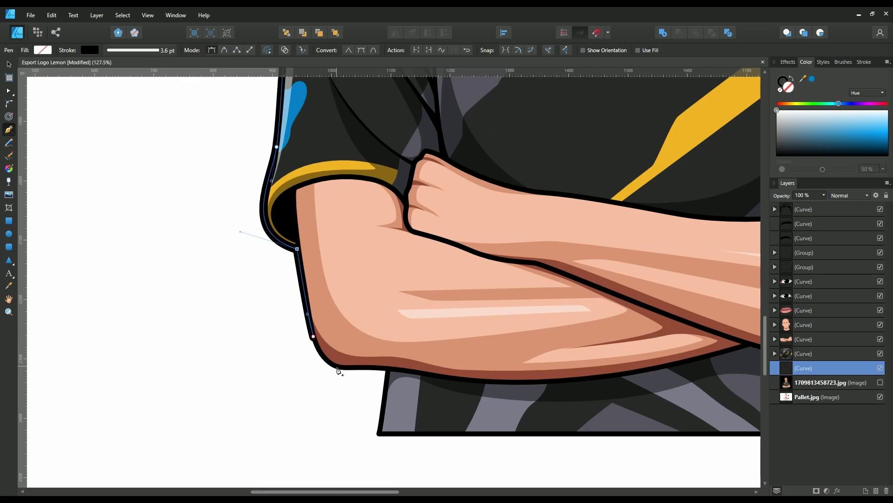
left_click_drag(355, 372, 399, 375)
left_click(379, 433)
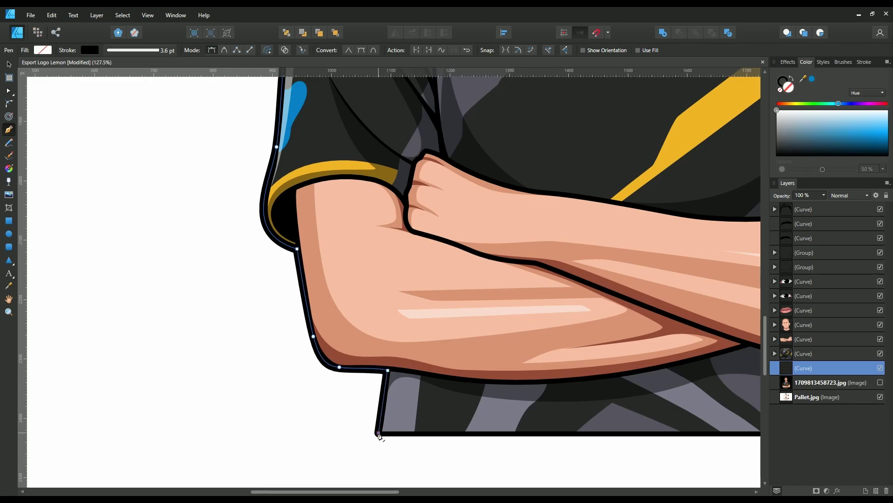
scroll(379, 424, "down", 5)
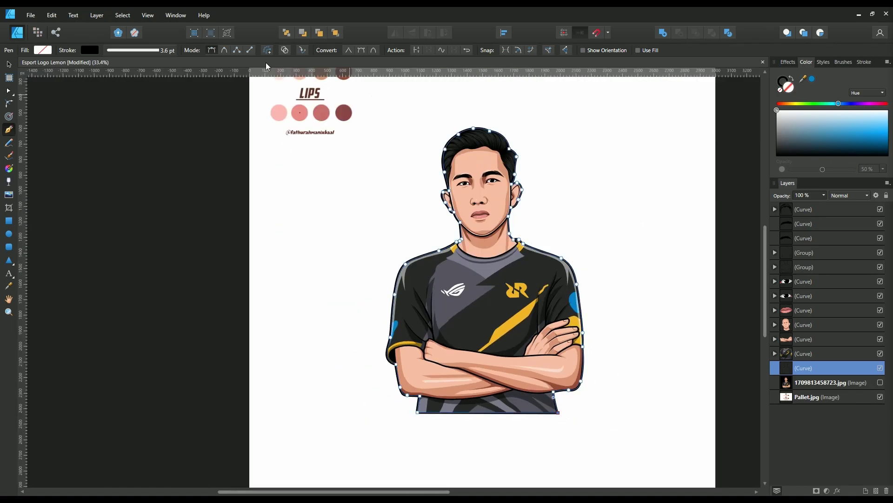
Step: Thicken the completed character outline stroke to 5.8 pt
left_click(132, 50)
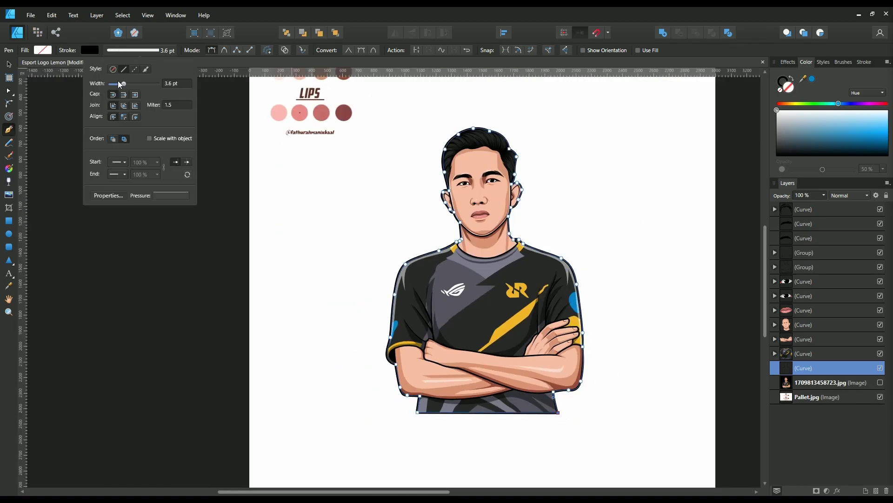
left_click_drag(119, 83, 127, 83)
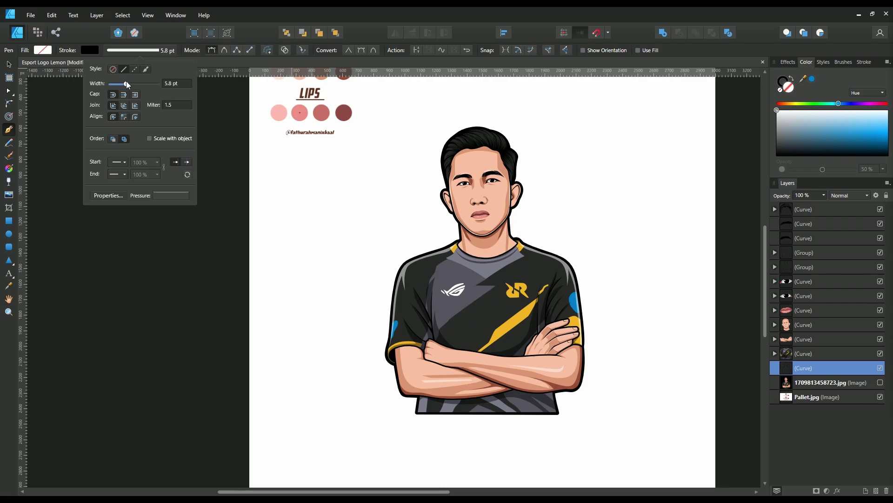
key("v")
scroll(391, 183, "down", 3)
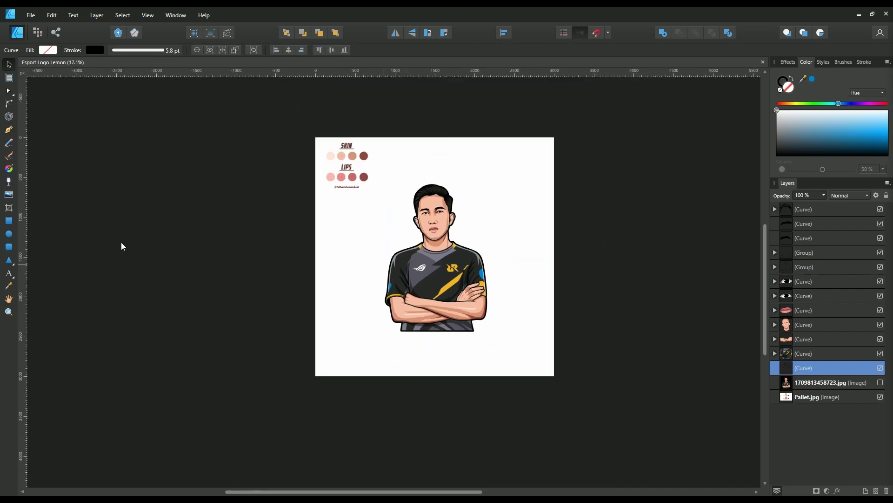
Step: Draw a stroke-less dark grey rectangle over the artboard and move it beneath the character
key("m")
left_click_drag(305, 126, 567, 386)
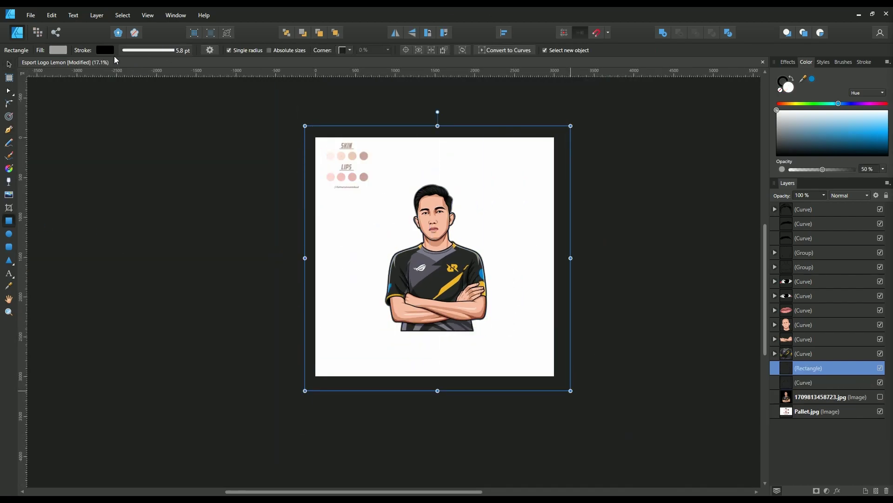
left_click(105, 50)
left_click(178, 74)
left_click(791, 140)
left_click_drag(790, 143, 776, 141)
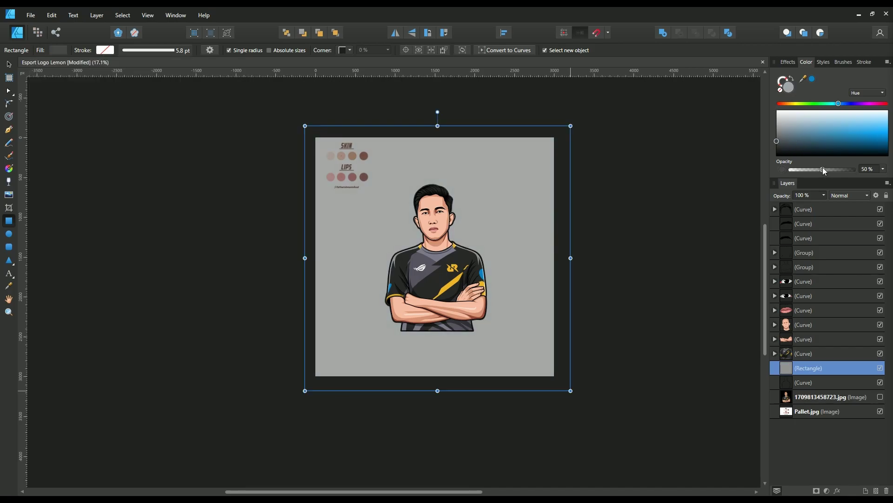
left_click_drag(823, 168, 854, 169)
scroll(435, 251, "up", 3)
left_click_drag(812, 368, 815, 389)
Step: Select all the character's layers and group them with Ctrl+G
scroll(628, 302, "down", 1)
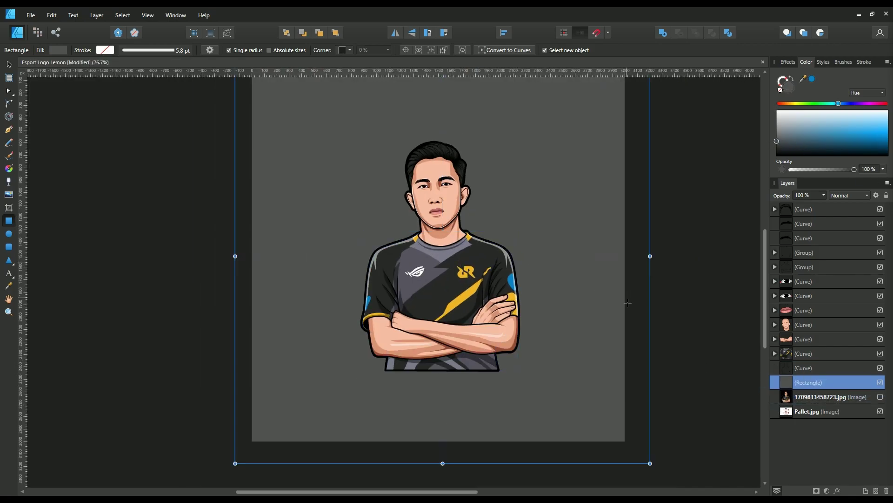
left_click(803, 368)
left_click(809, 213, "shift")
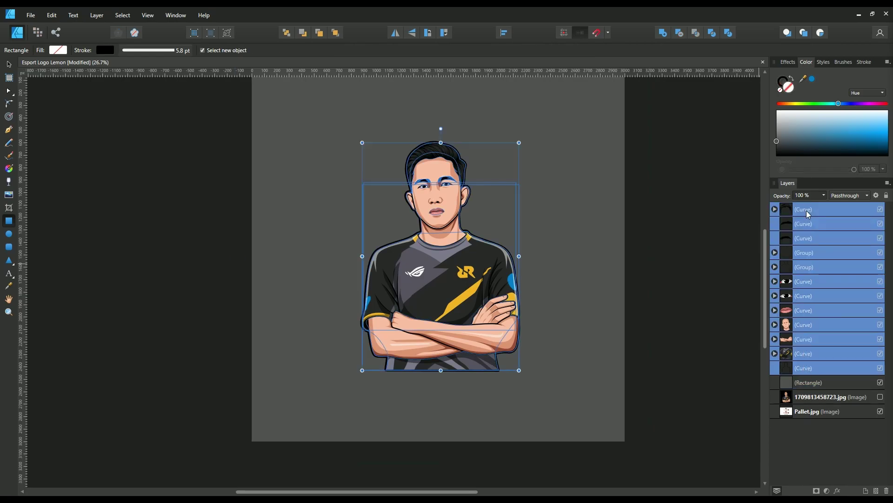
key("ctrl+g")
Step: Drag SHIELDD.psd from the Downloads folder into the design
left_click(808, 223)
key("alt+Tab")
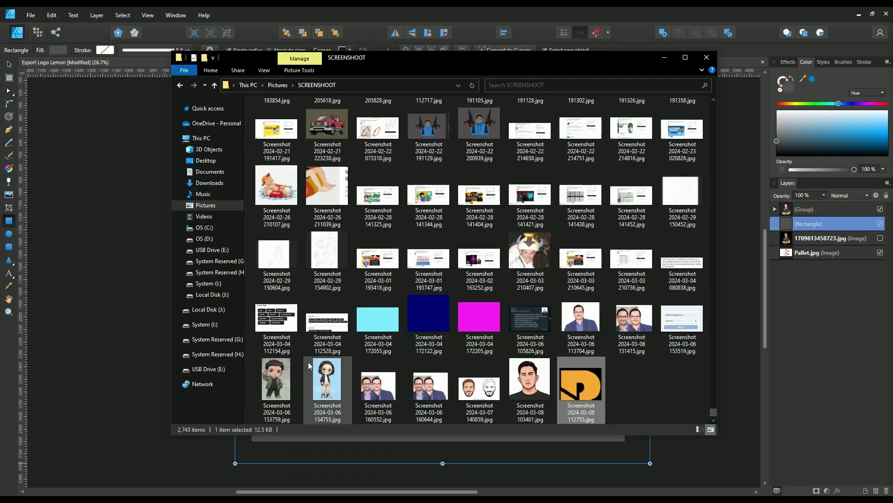
left_click(209, 183)
mouse_move(273, 134)
left_mouse_down()
mouse_move(632, 486)
mouse_move(451, 240)
left_mouse_up()
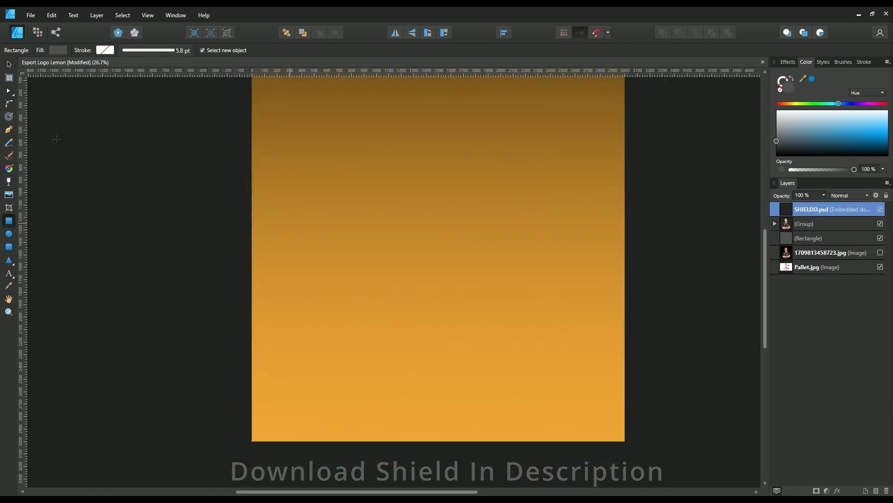
Step: Scale the shield to fill the grey background and layer it below the character group
scroll(506, 273, "down", 3)
scroll(444, 256, "down", 3)
scroll(521, 325, "down", 2)
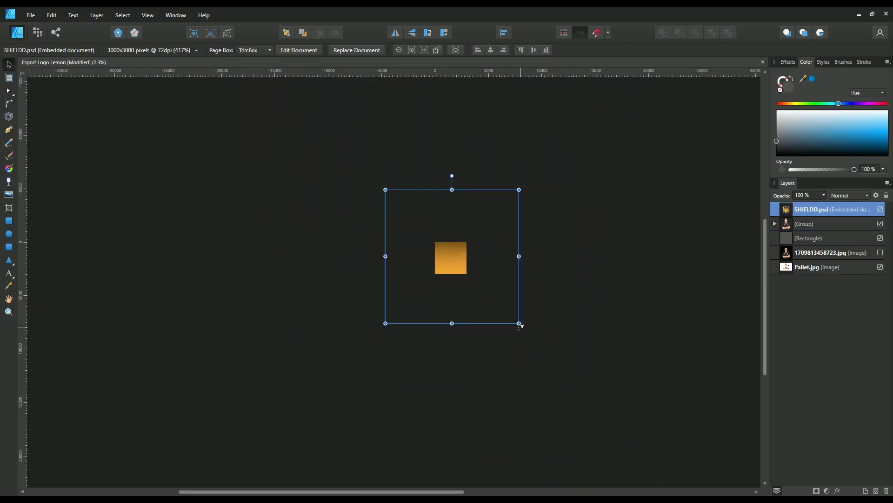
mouse_move(520, 323)
left_mouse_down()
mouse_move(413, 216)
mouse_move(447, 258)
left_mouse_up()
scroll(457, 251, "up", 3)
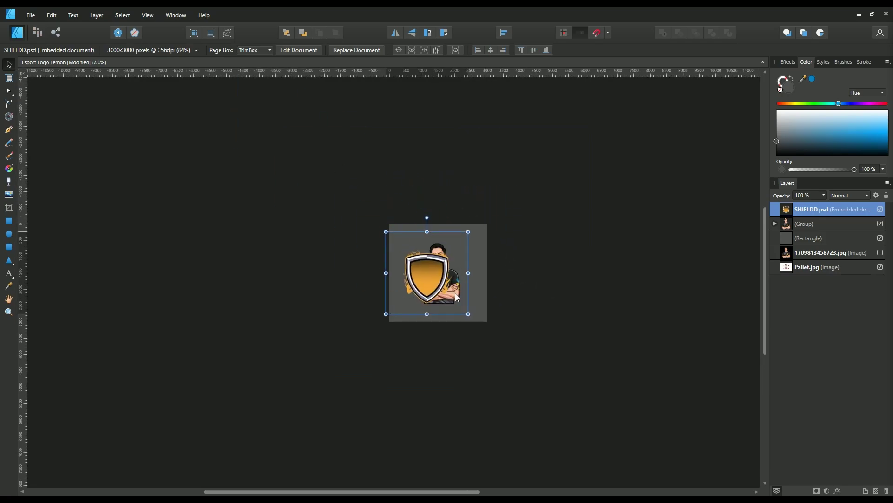
scroll(459, 293, "up", 2)
scroll(462, 288, "up", 3)
left_click_drag(303, 336, 285, 360)
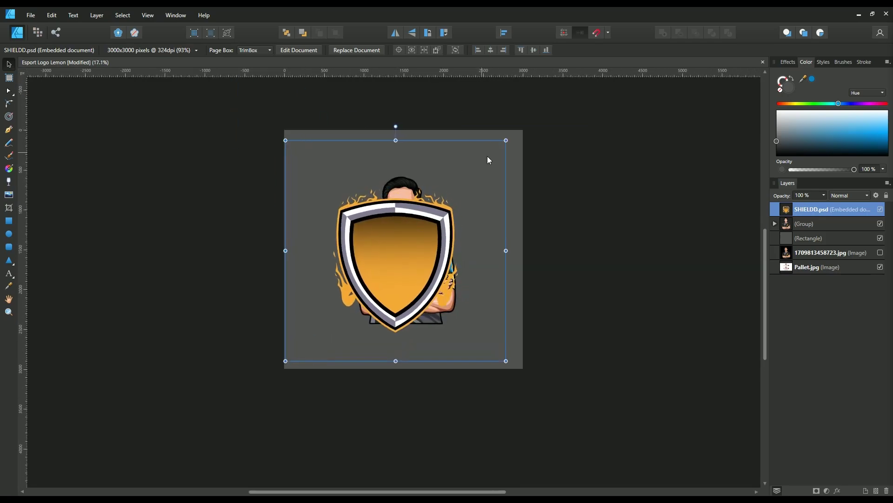
left_click_drag(506, 140, 524, 123)
left_click_drag(812, 212, 782, 231)
scroll(445, 224, "up", 1)
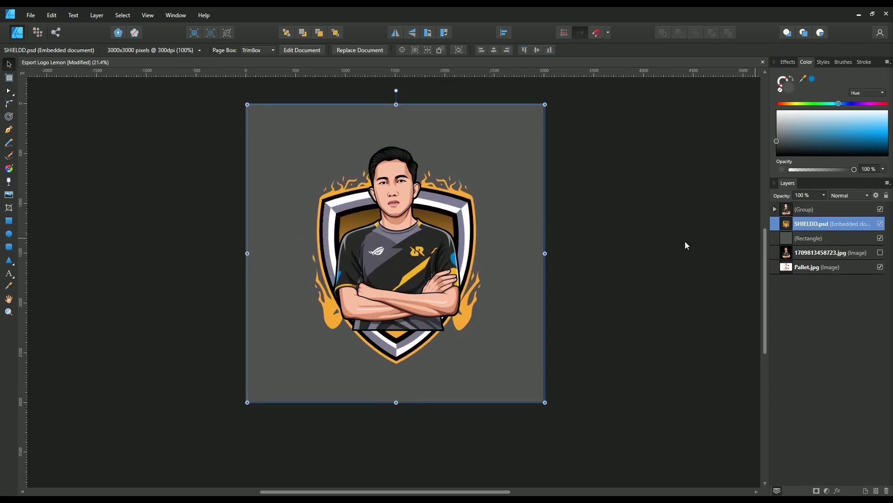
key("ctrl+plus")
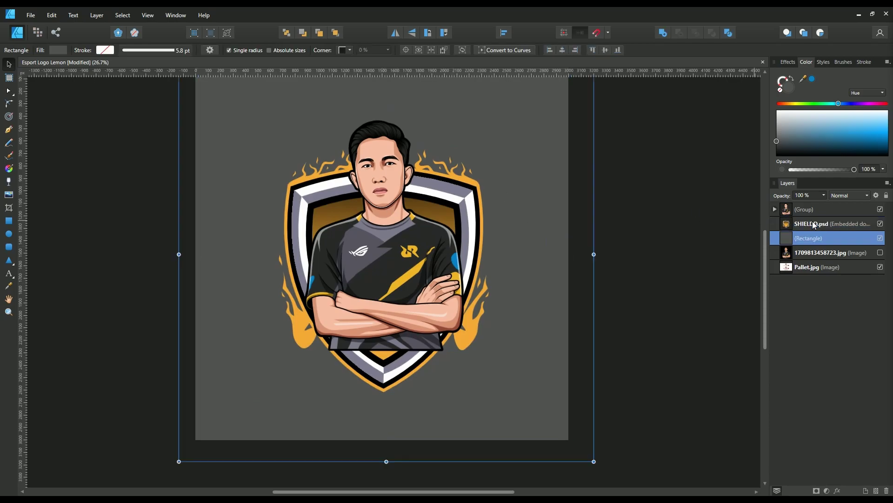
Step: Nudge the player and shield up, then add enlarged 'RRQ LEMON' text beneath the arms
left_click(812, 209, "shift")
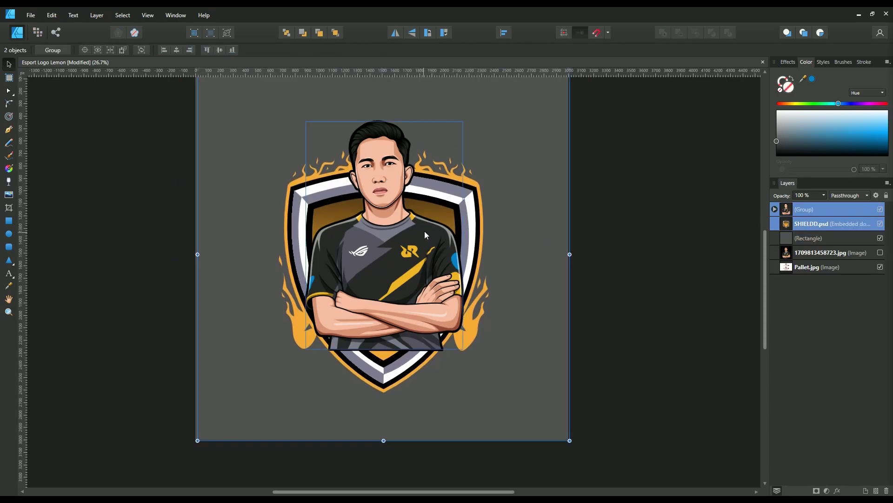
left_click_drag(424, 231, 425, 222)
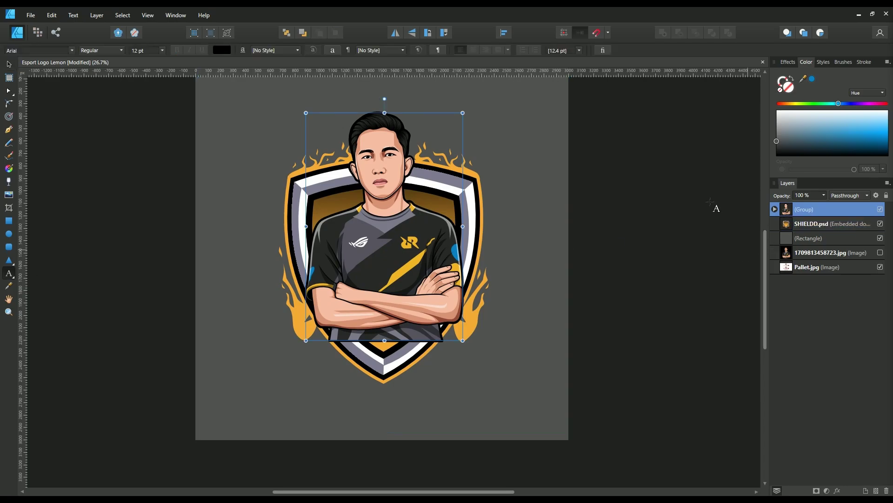
left_click(256, 327)
type("RRQ LEMON")
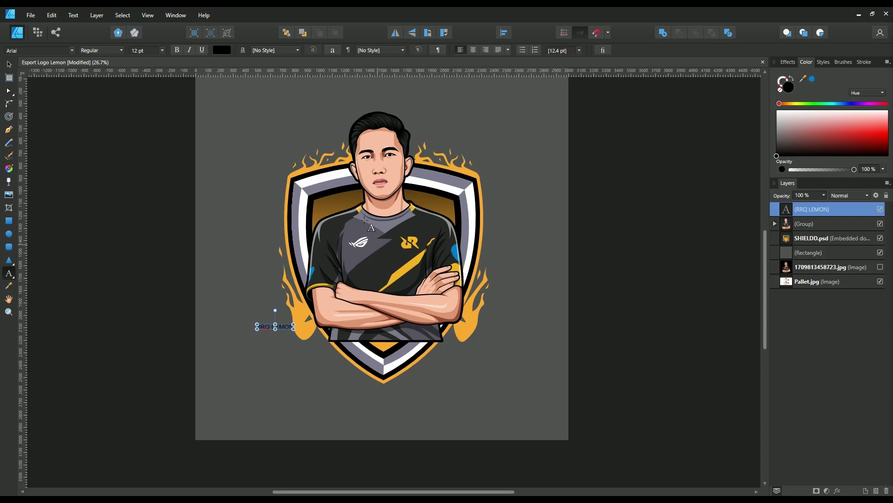
key("Escape")
left_click_drag(293, 324, 445, 282)
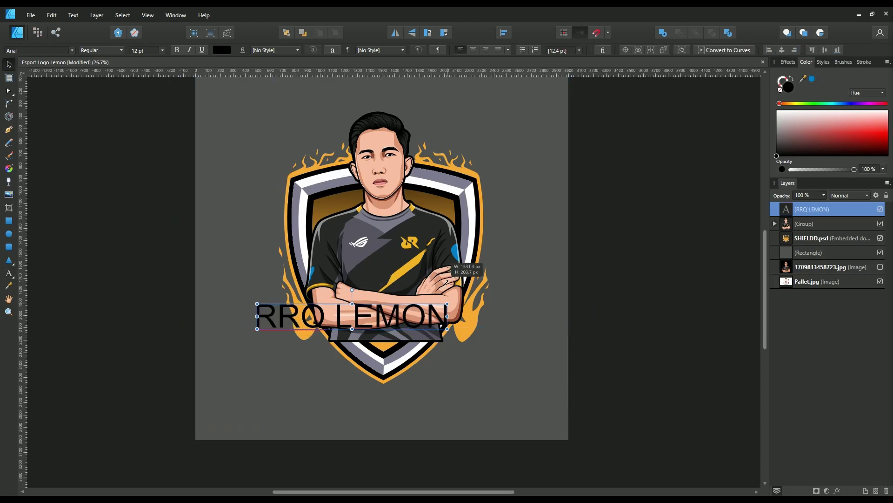
left_click_drag(327, 316, 366, 338)
Step: Set the RRQ LEMON text to the Raider Crusader Straight font
key("t")
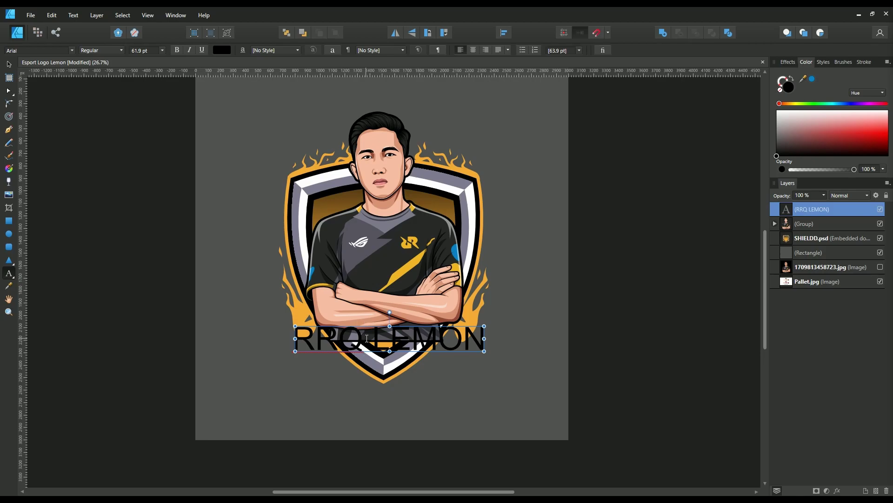
key("ctrl+a")
left_click(71, 50)
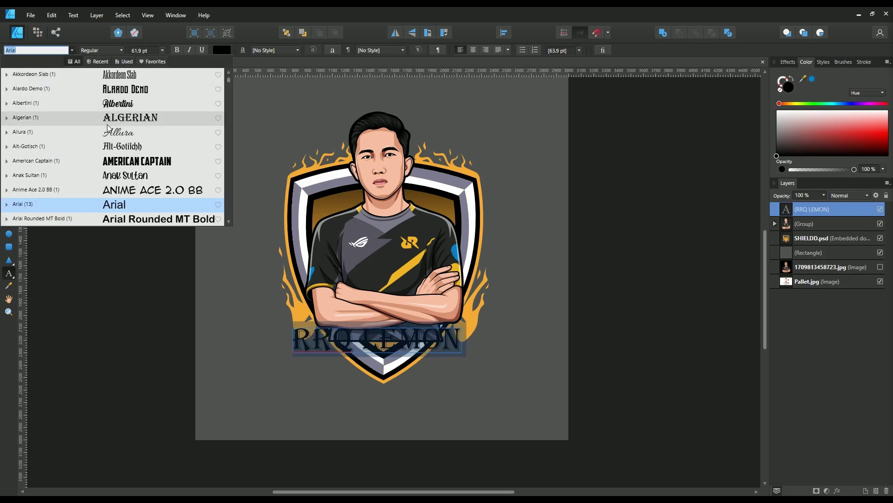
scroll(142, 202, "down", 5)
scroll(142, 202, "down", 5)
scroll(142, 202, "down", 5)
scroll(142, 203, "down", 5)
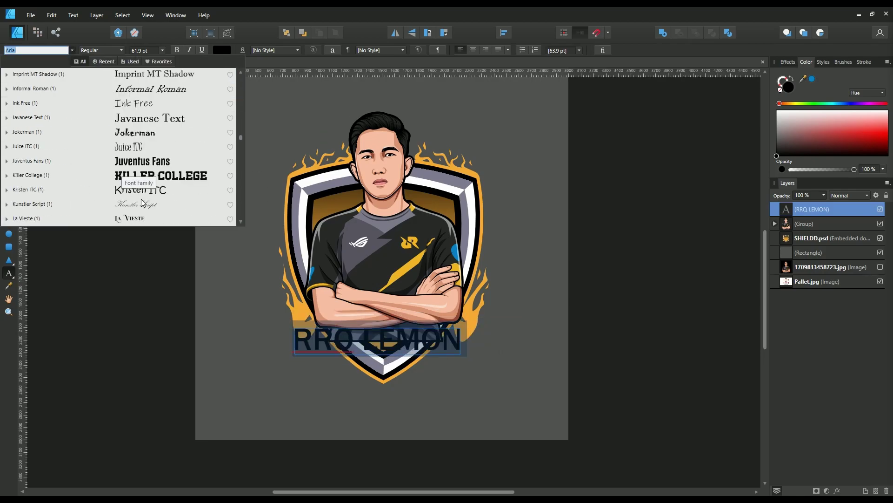
scroll(143, 203, "down", 5)
scroll(143, 202, "down", 5)
scroll(142, 202, "down", 5)
scroll(143, 203, "down", 3)
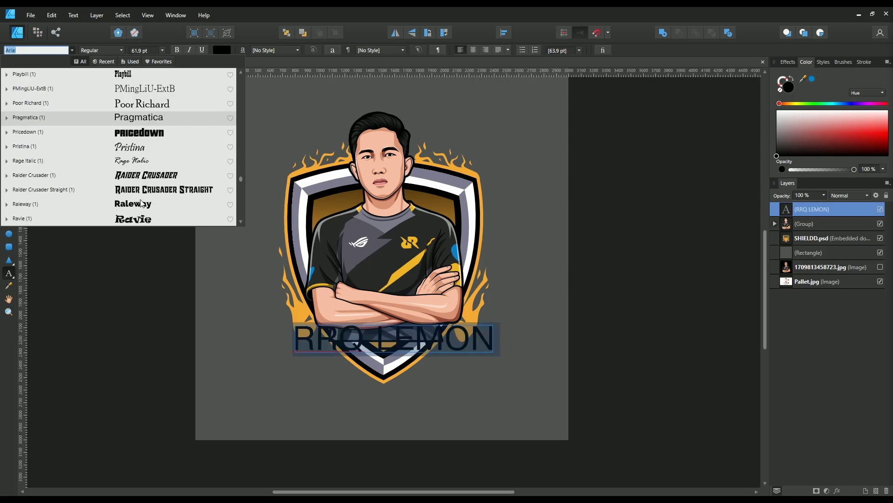
left_click(138, 193)
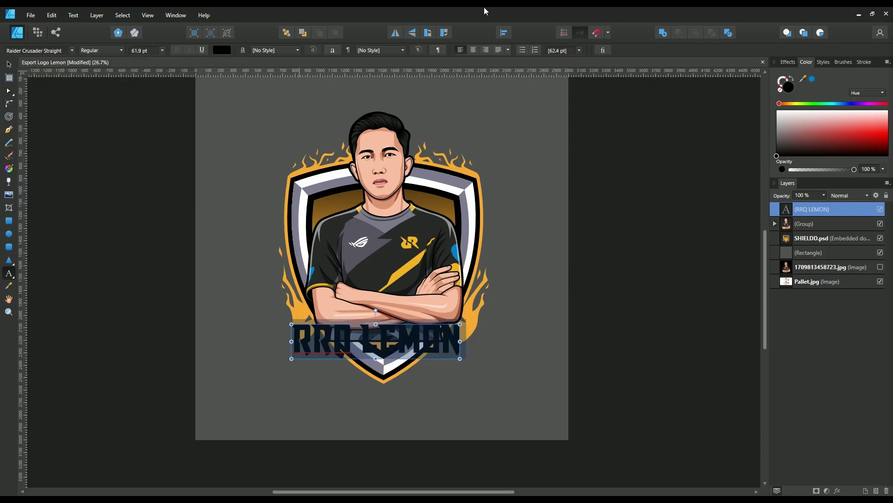
left_click(8, 65)
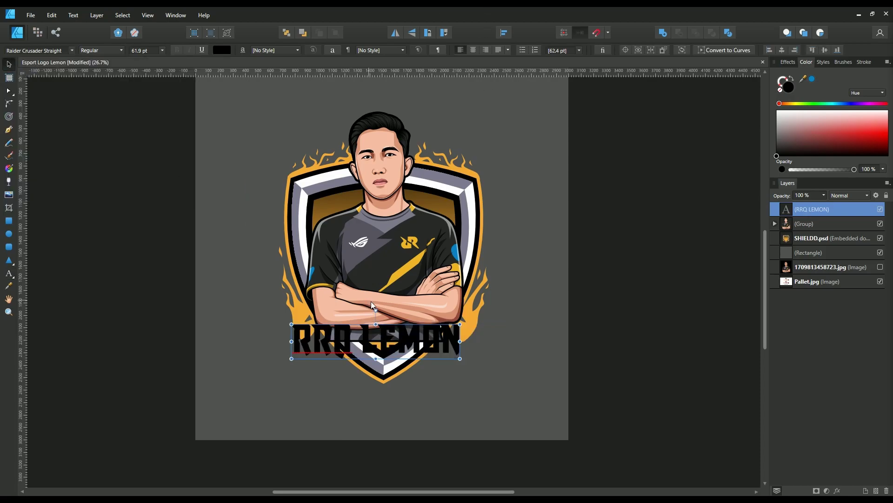
Step: Make the RRQ LEMON text fill white and enlarge it slightly
left_click(8, 273)
left_click_drag(792, 130, 776, 110)
key("Escape")
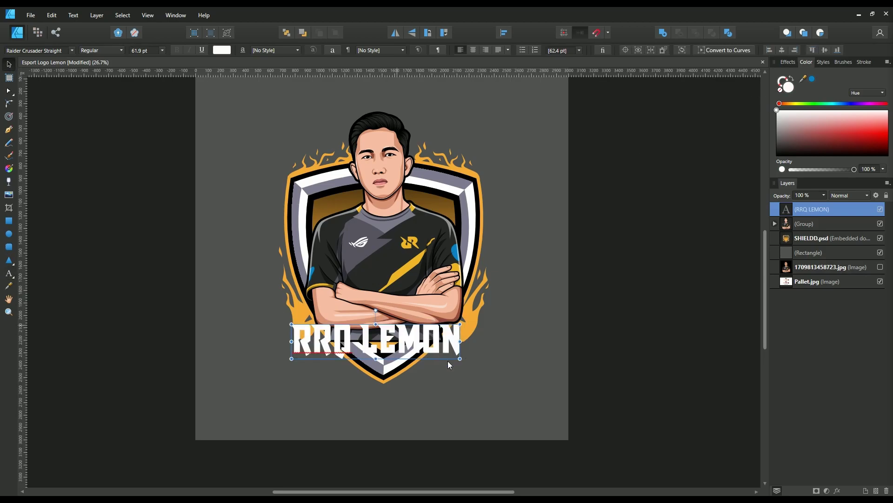
scroll(448, 361, "up", 1)
left_click_drag(473, 317, 481, 313)
scroll(375, 340, "up", 2)
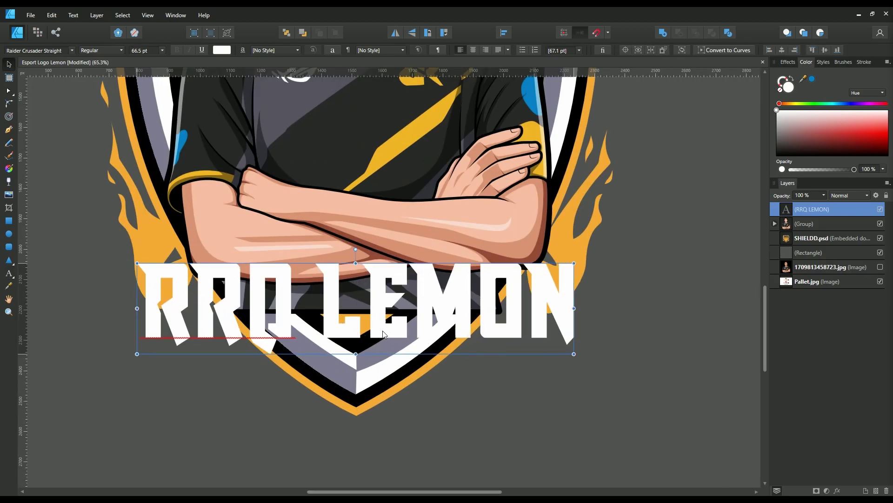
scroll(375, 340, "down", 1)
scroll(375, 341, "down", 1)
left_click(8, 130)
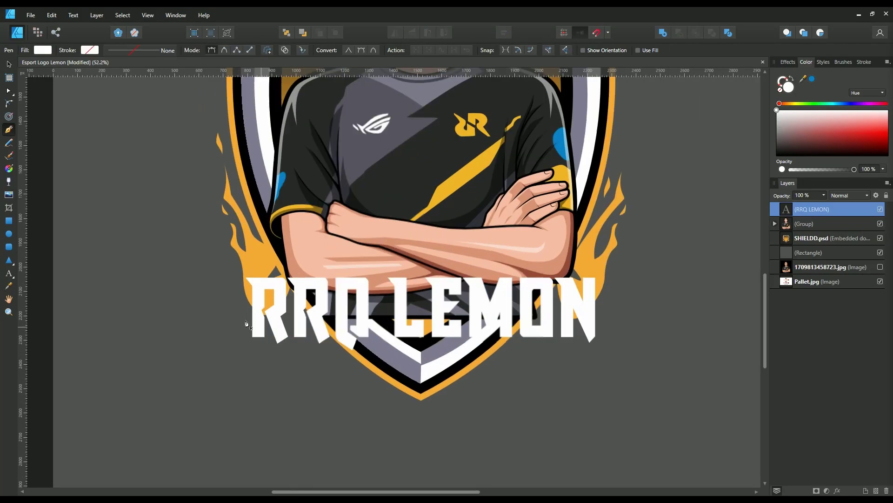
Step: Draw a rectangle over the lower part of the text and clip it inside RRQ LEMON
scroll(277, 343, "up", 2)
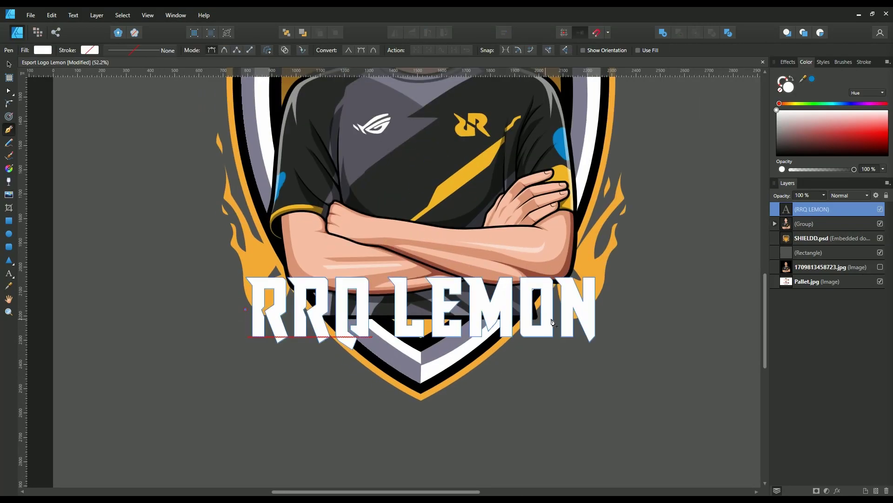
left_click(599, 308)
left_click(599, 343)
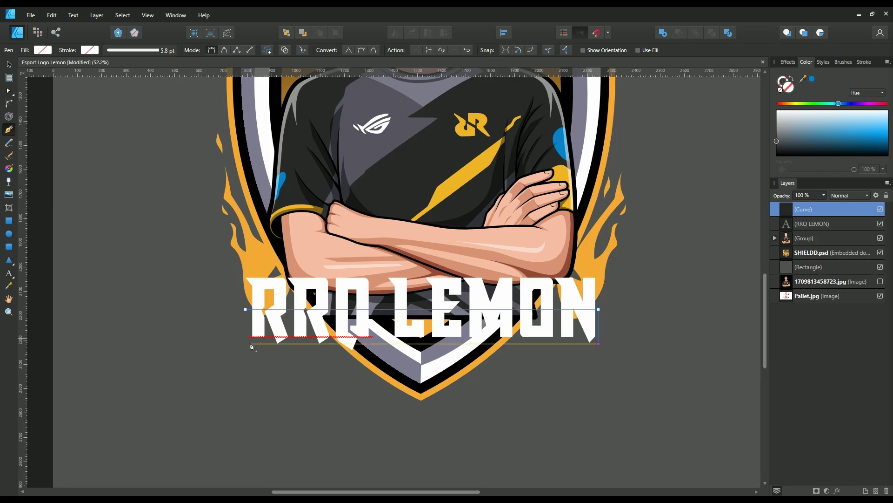
left_click(247, 344)
left_click_drag(814, 209, 814, 226)
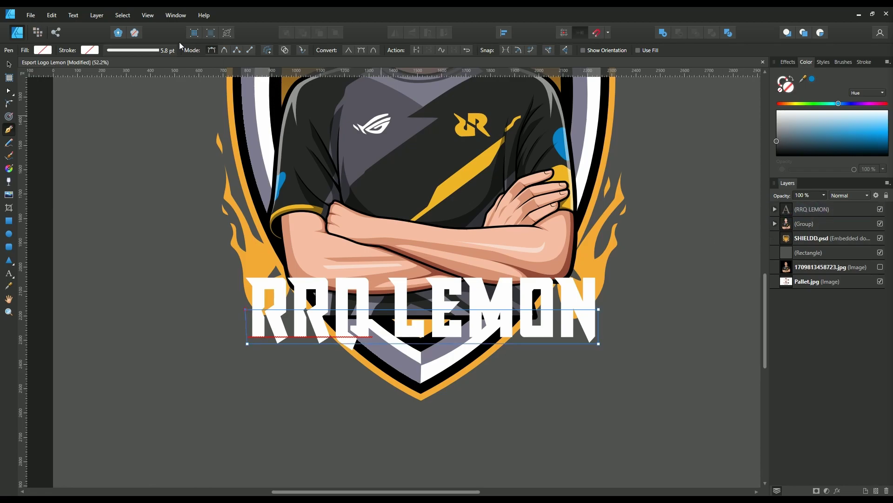
Step: Fill the clipped shape with a linear gradient running top to bottom
left_click(46, 50)
left_click(72, 67)
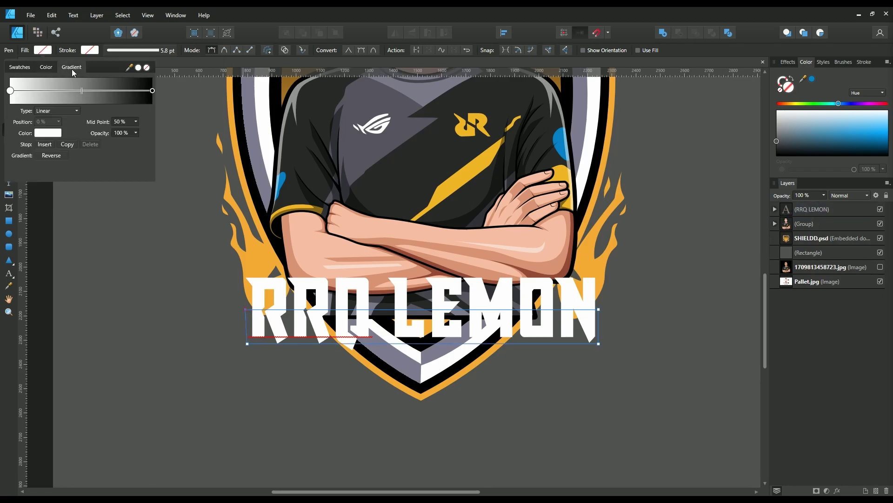
left_click(31, 96)
left_click(9, 170)
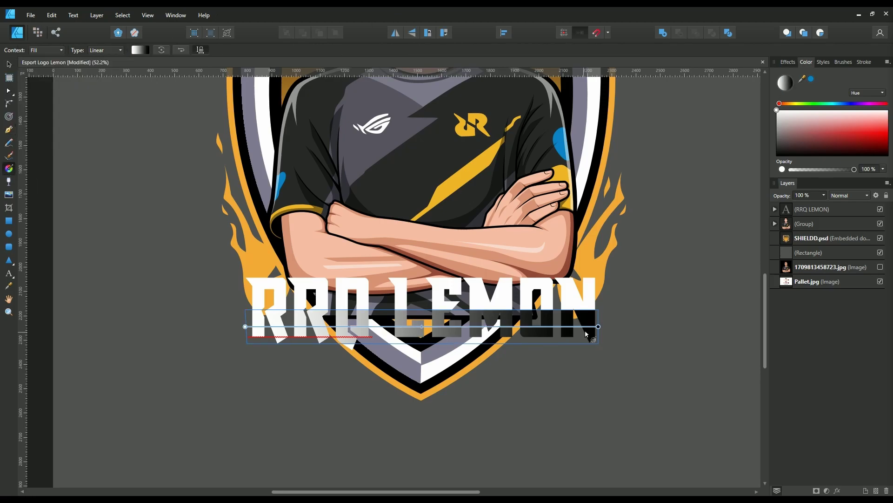
mouse_move(418, 308)
left_mouse_down()
mouse_move(415, 352)
mouse_move(418, 345)
left_mouse_up()
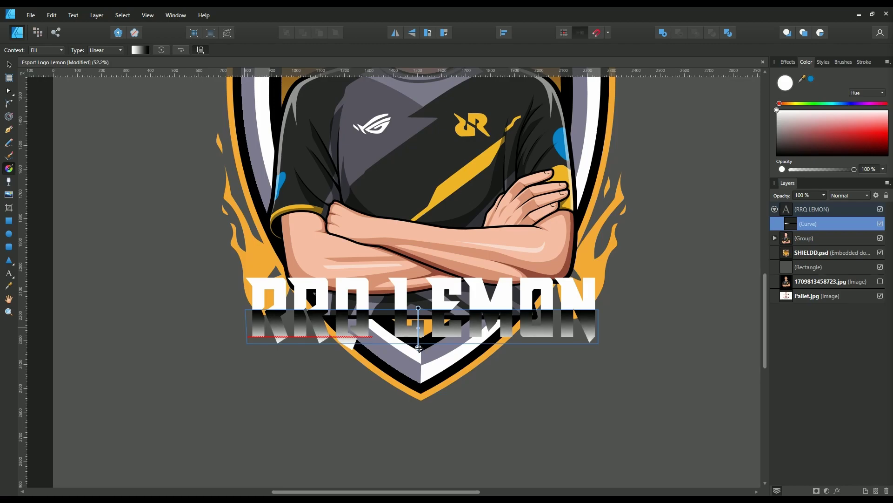
key("p")
Step: Change the gradient's dark end to grey, then duplicate the RRQ LEMON text
left_click(47, 52)
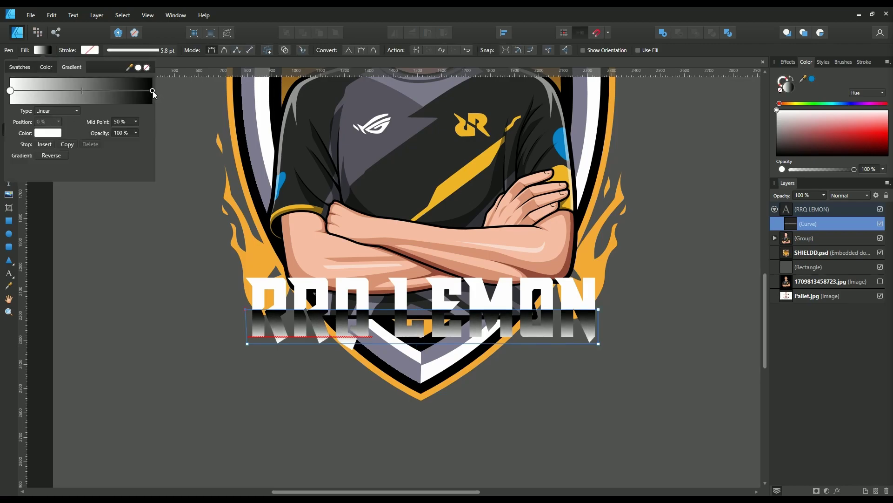
left_click(153, 90)
left_click(48, 133)
left_click_drag(14, 186, 10, 204)
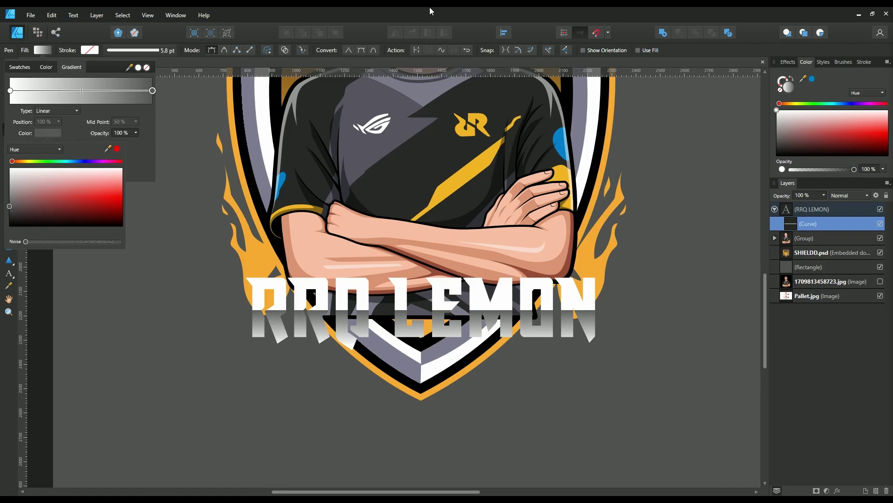
left_click_drag(796, 223, 801, 213)
left_click(803, 211)
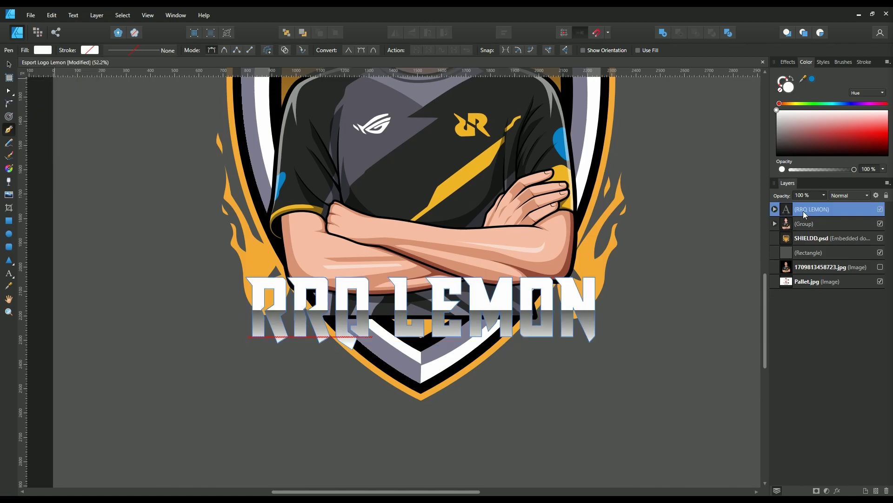
key("ctrl+j")
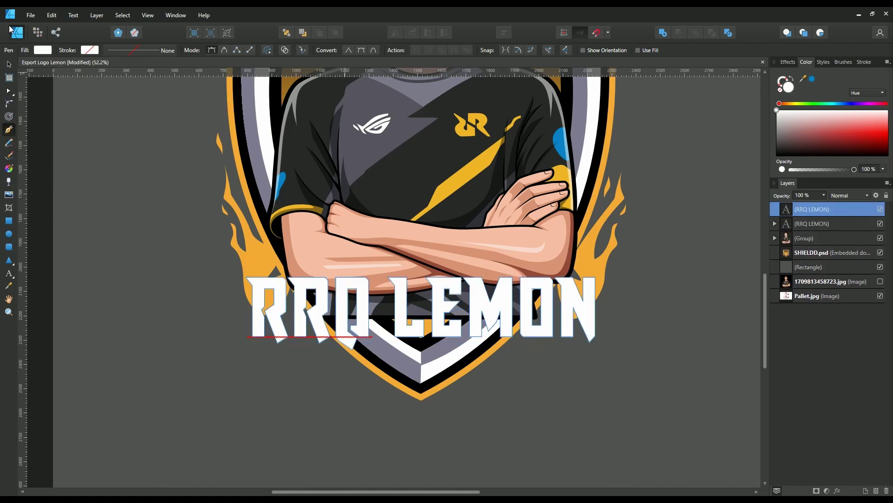
Step: Remove the top copy's fill and give it a thin, centre-aligned white outline
left_click(43, 50)
left_click(145, 68)
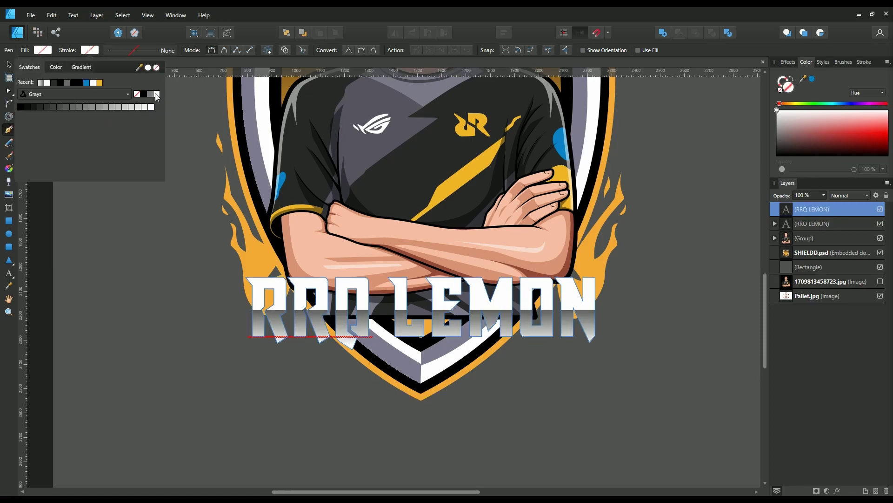
left_click(157, 95)
left_click(156, 50)
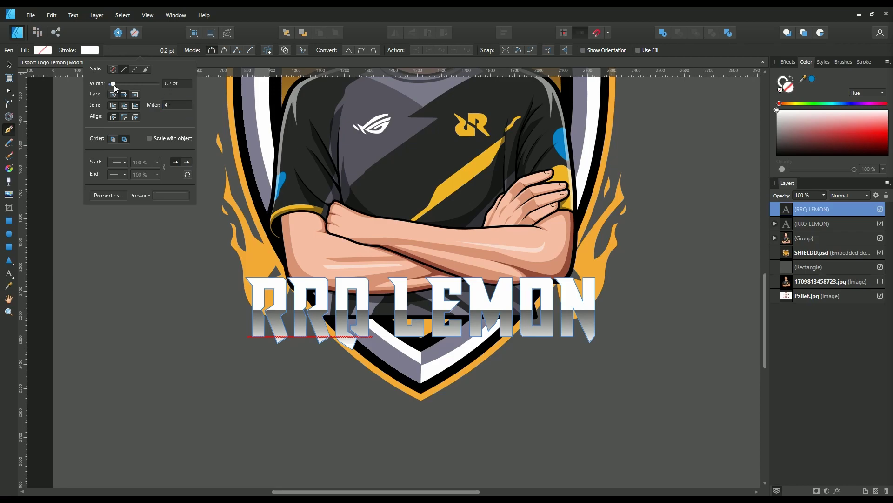
left_click_drag(113, 85, 121, 85)
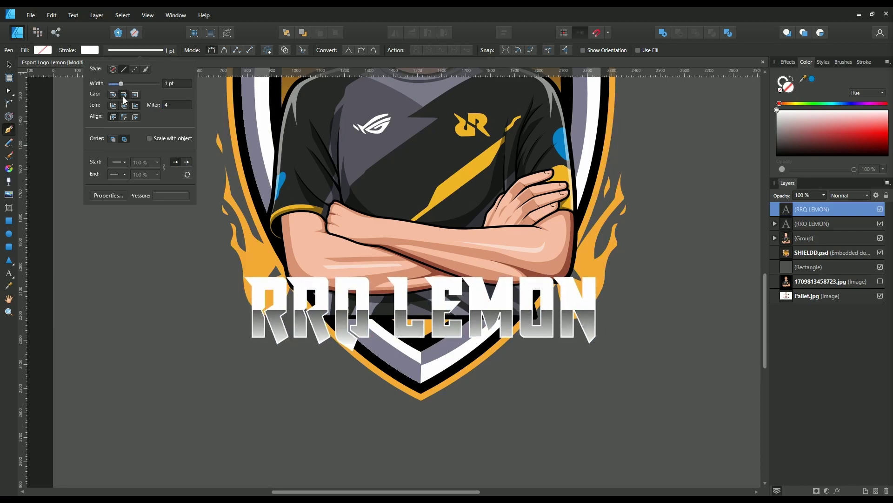
left_click(121, 116)
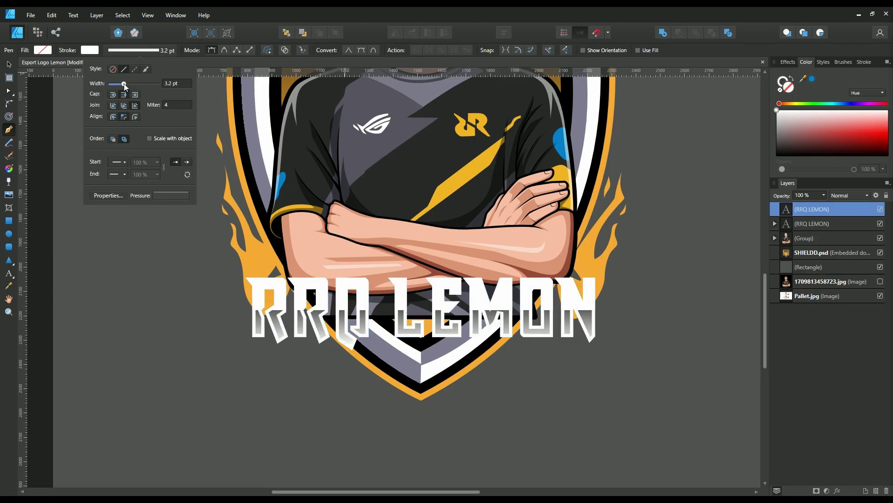
left_click_drag(121, 84, 122, 84)
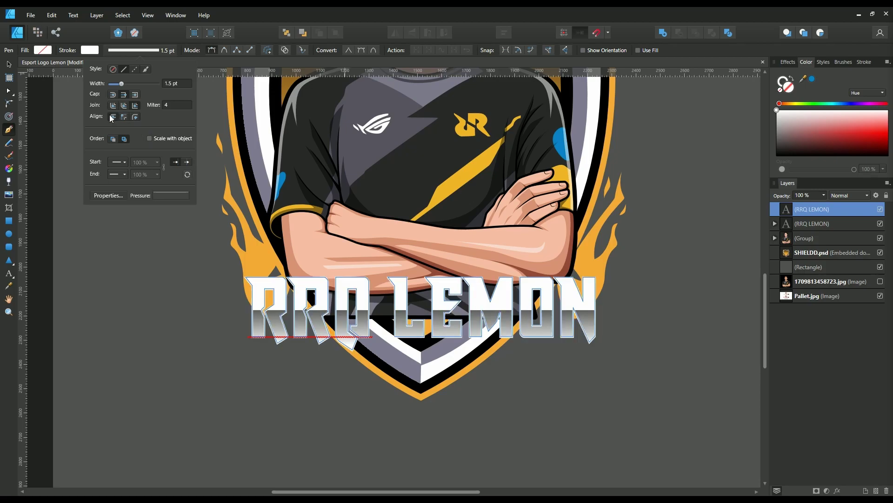
left_click_drag(123, 85, 121, 85)
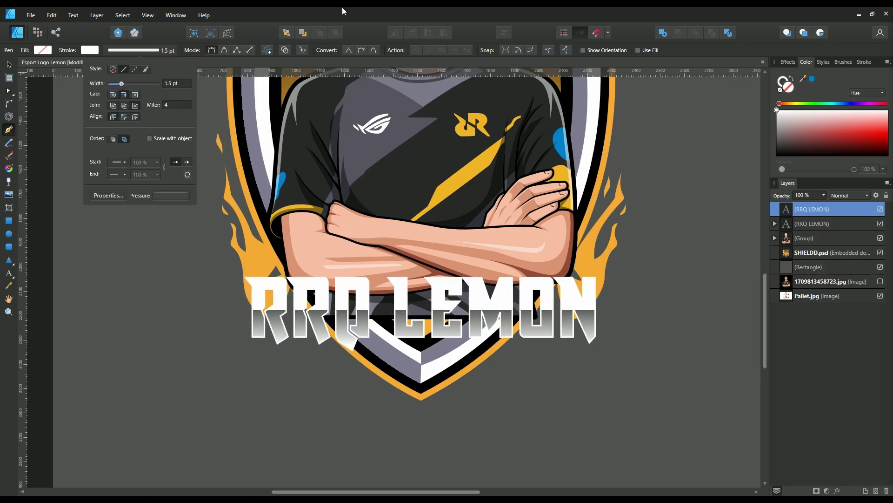
Step: Duplicate the text and give the copy a black outline about 13.8 pt wide
key("ctrl+j")
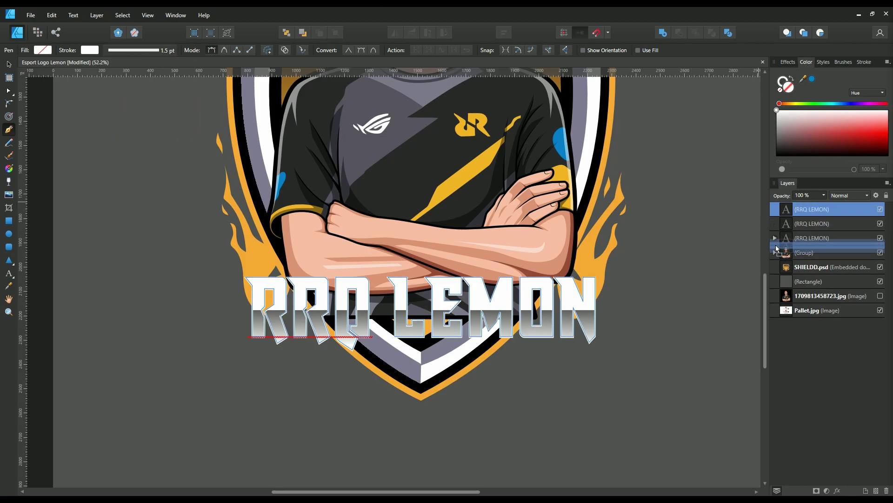
left_click(812, 238)
left_click(89, 50)
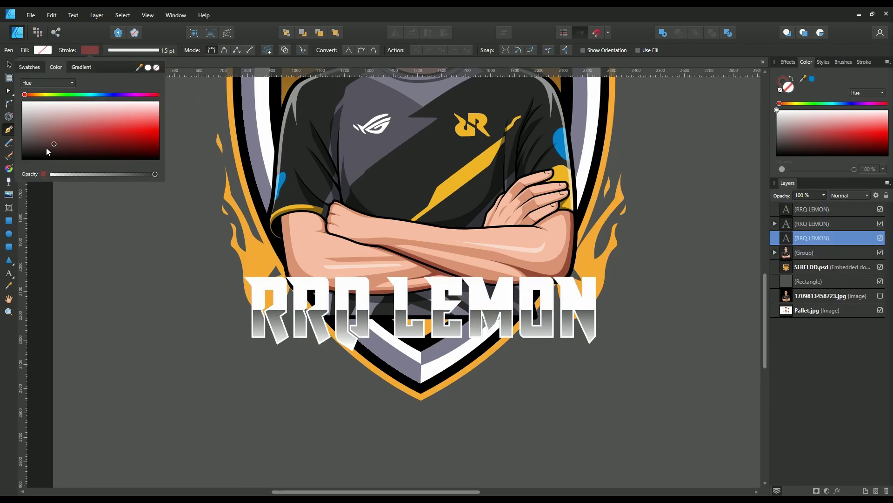
left_click(145, 51)
left_click_drag(122, 84, 133, 84)
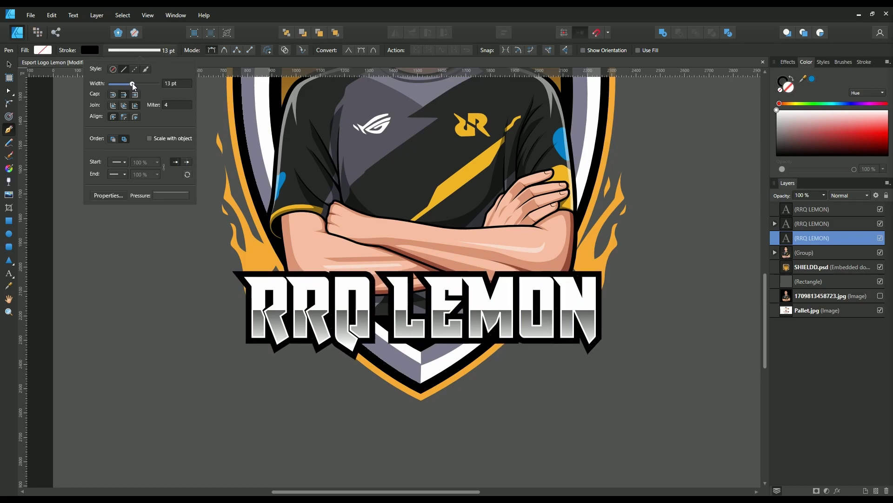
scroll(362, 249, "down", 4)
scroll(362, 249, "up", 1)
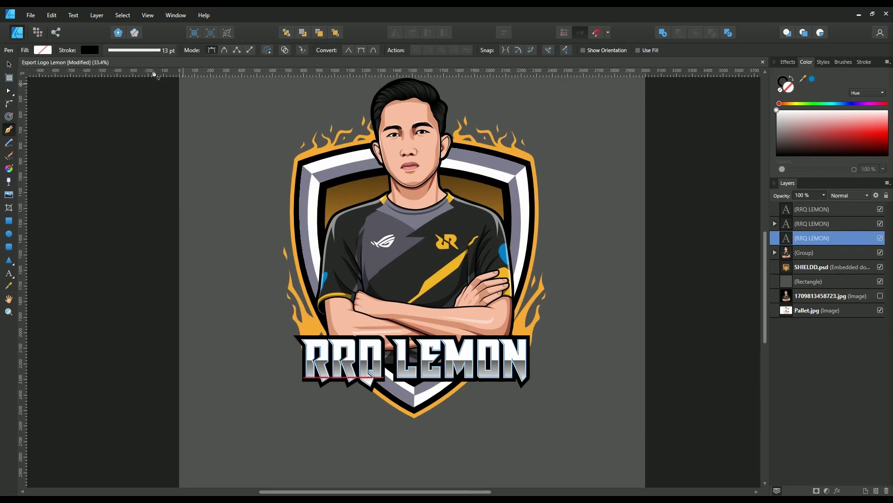
left_click(135, 50)
left_click_drag(132, 85, 133, 85)
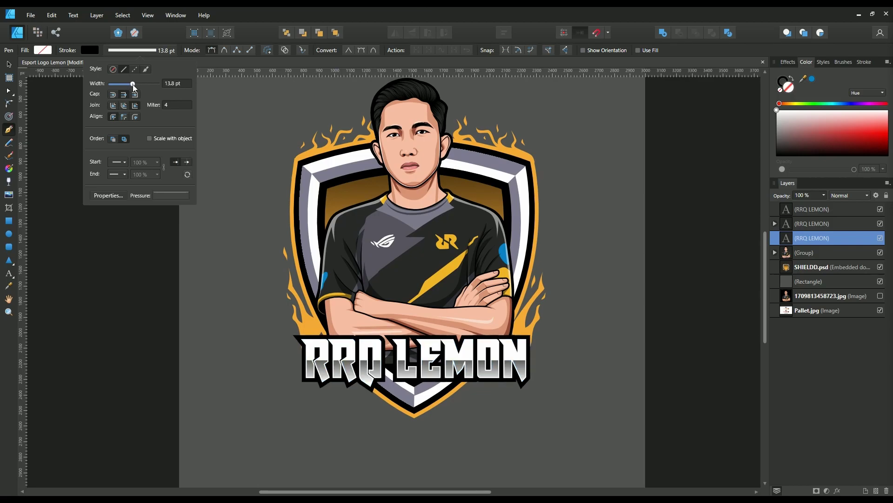
left_click(10, 65)
scroll(488, 261, "down", 2)
Step: Shrink the player character group slightly and reposition it on the shield
left_click(464, 203)
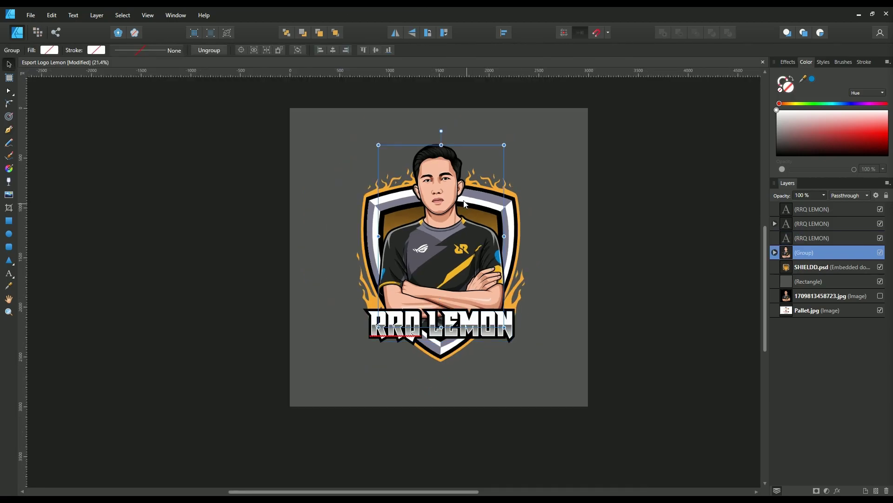
left_click_drag(461, 239, 465, 236)
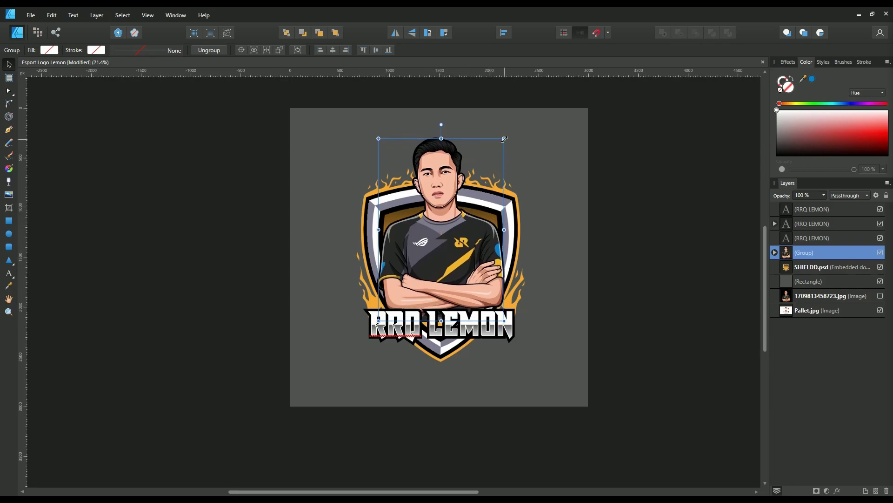
left_click_drag(504, 139, 502, 144)
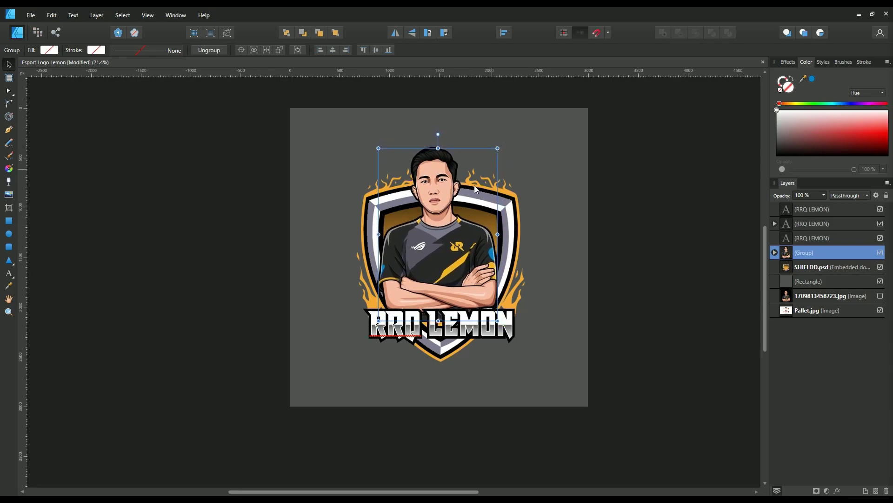
left_click_drag(474, 185, 469, 185)
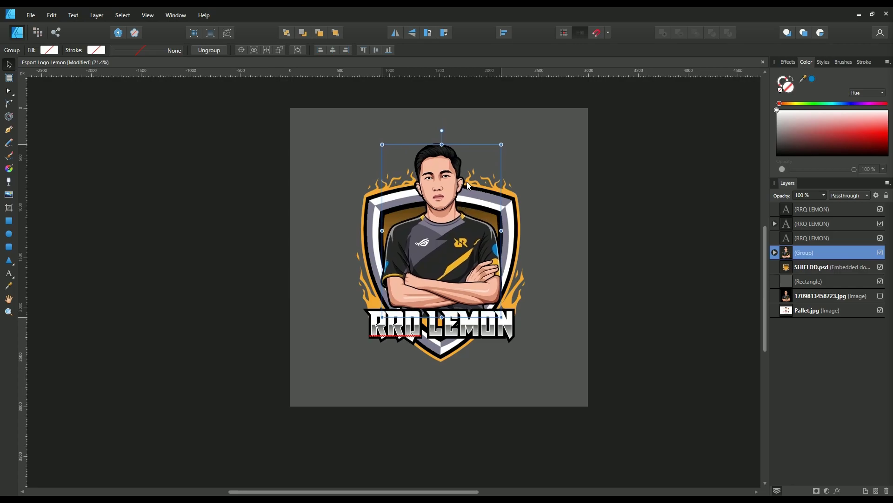
Step: Thicken the player's outline Curve to 8 pt and move it below SHIELDD.psd
key("p")
scroll(521, 275, "up", 2)
left_click(775, 252)
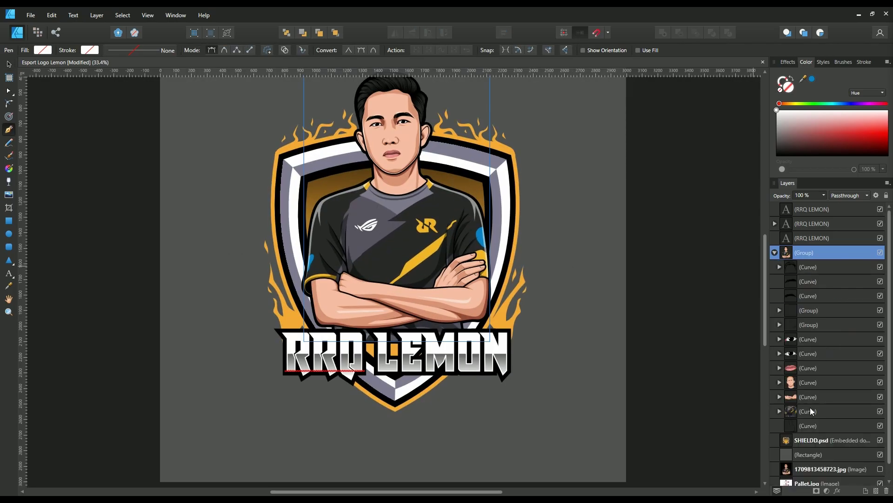
left_click(819, 425)
left_click(133, 49)
left_click_drag(126, 83, 129, 83)
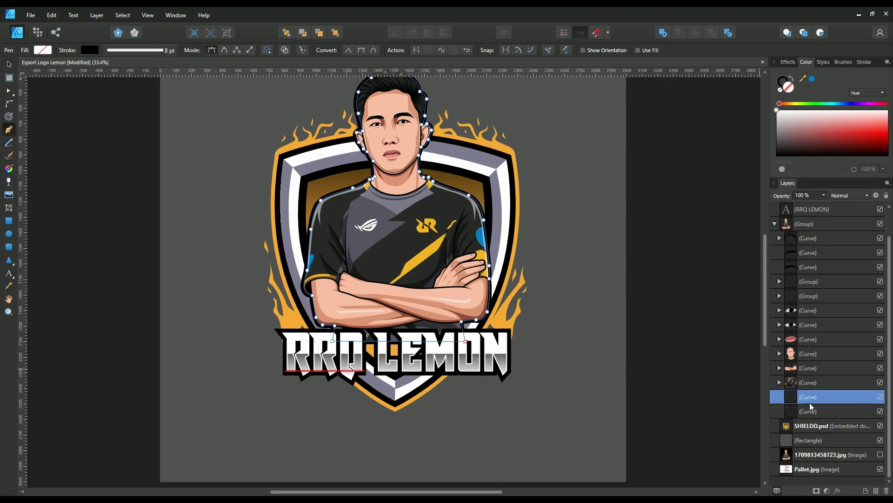
left_click_drag(844, 422, 828, 448)
left_click(775, 253)
scroll(461, 251, "down", 2)
Step: Make the player outline orange, sampled from the artwork, at about 17 pt
left_click_drag(802, 79, 480, 186)
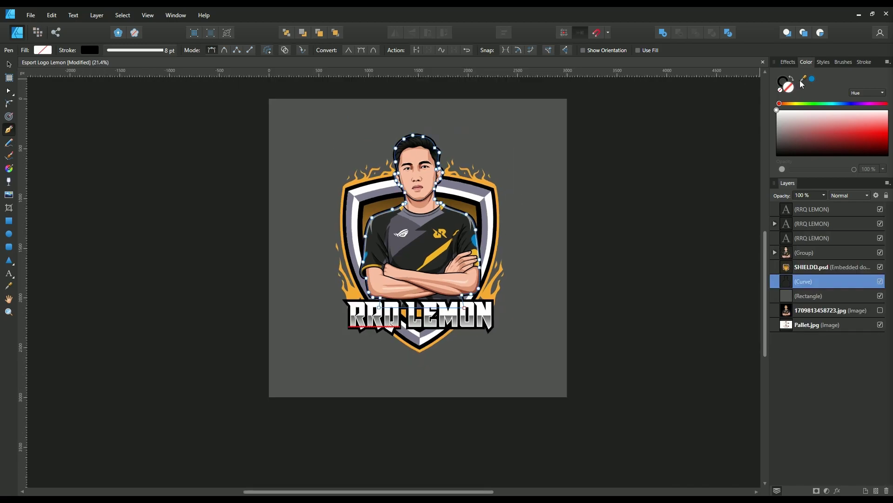
left_click(89, 50)
left_click(146, 68)
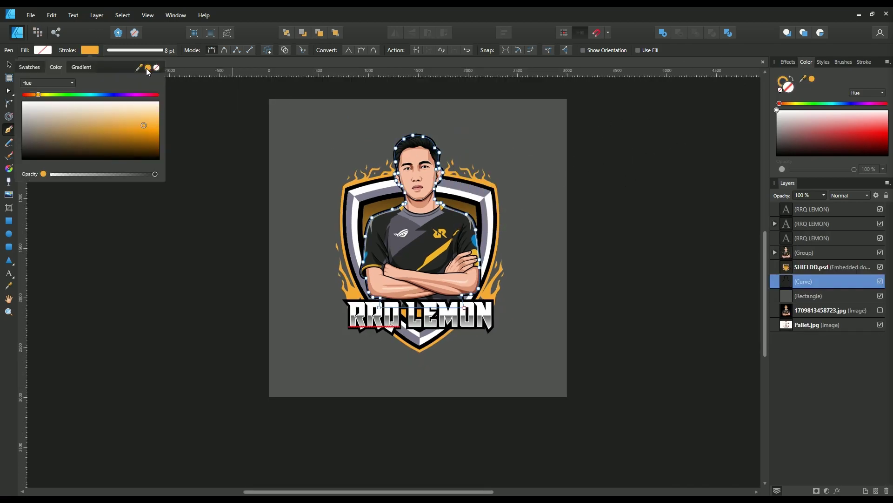
left_click(120, 51)
left_click_drag(130, 85, 135, 84)
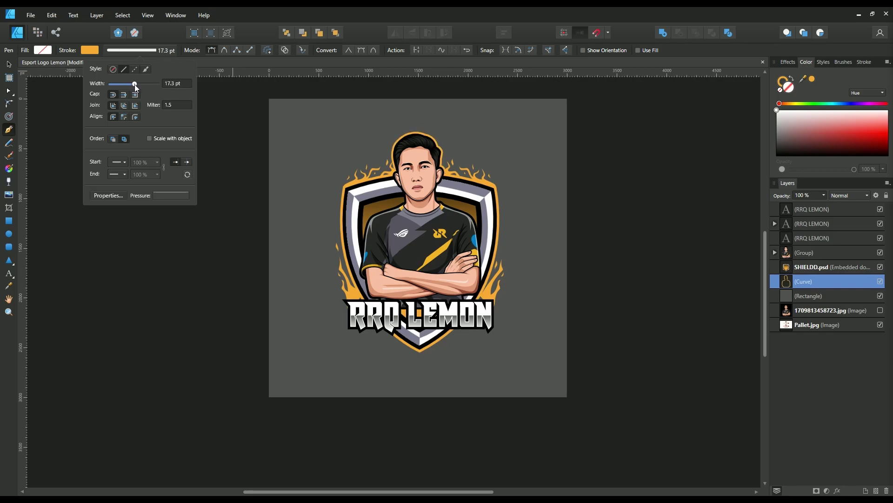
Step: Enlarge the player group together with its orange outline curve
key("v")
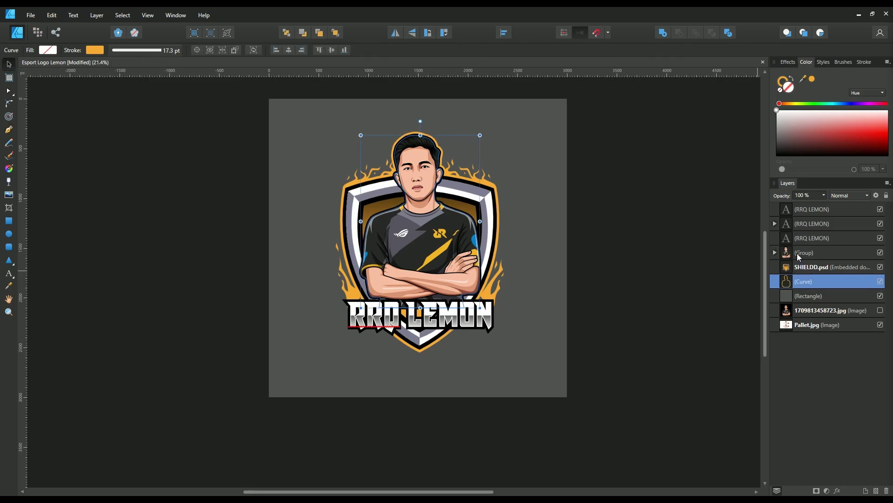
left_click(799, 256, "ctrl")
left_click_drag(360, 136, 354, 128)
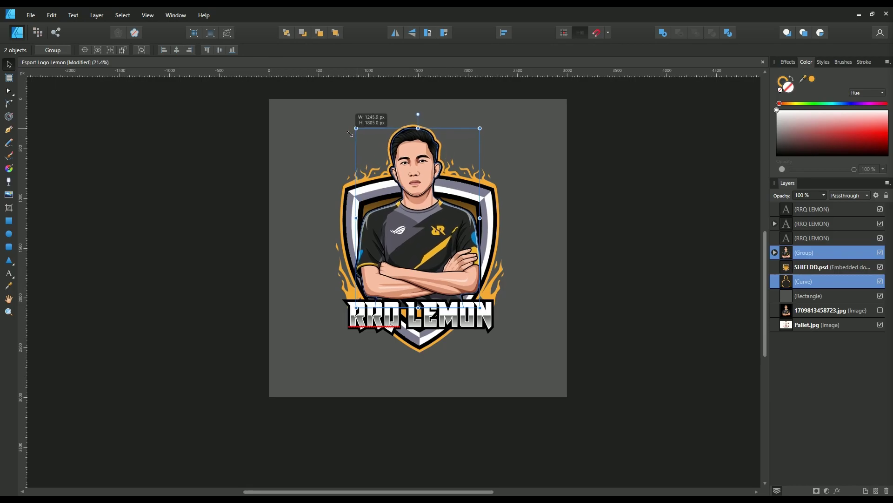
scroll(457, 216, "up", 1)
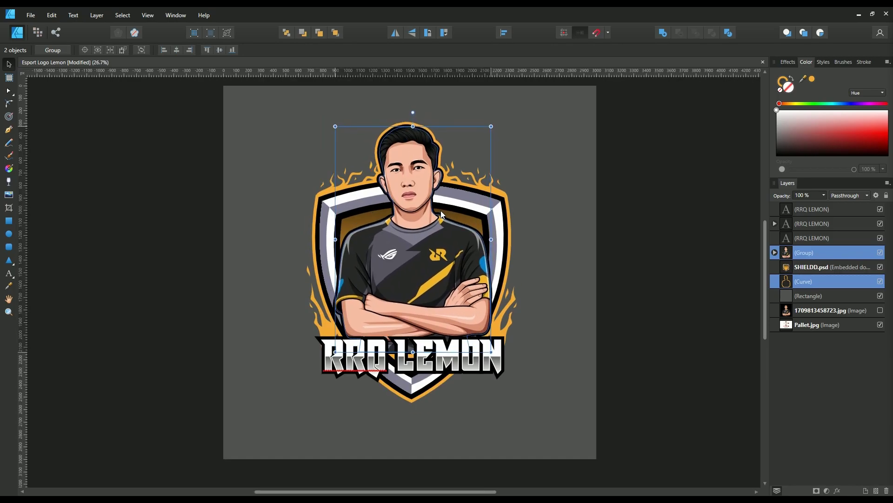
left_click(823, 238)
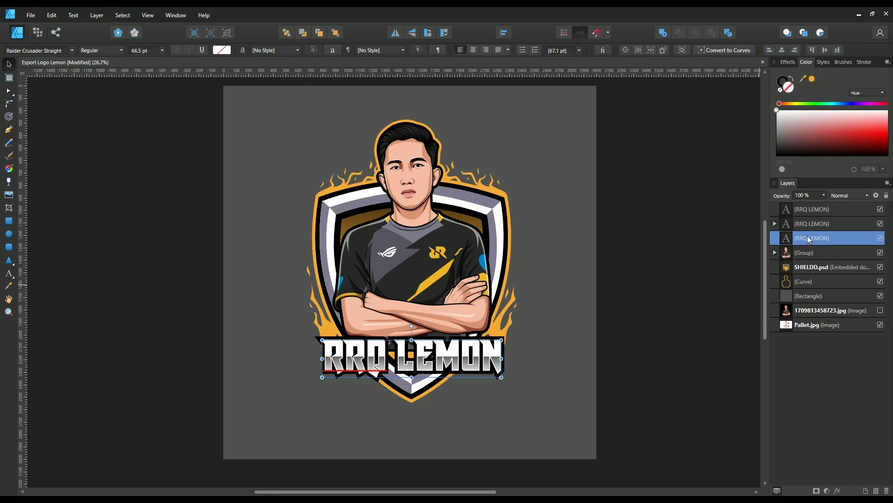
Step: Move a RRQ LEMON copy below the Curve and give it a 25 pt flame-orange outline
left_click_drag(807, 240, 833, 290)
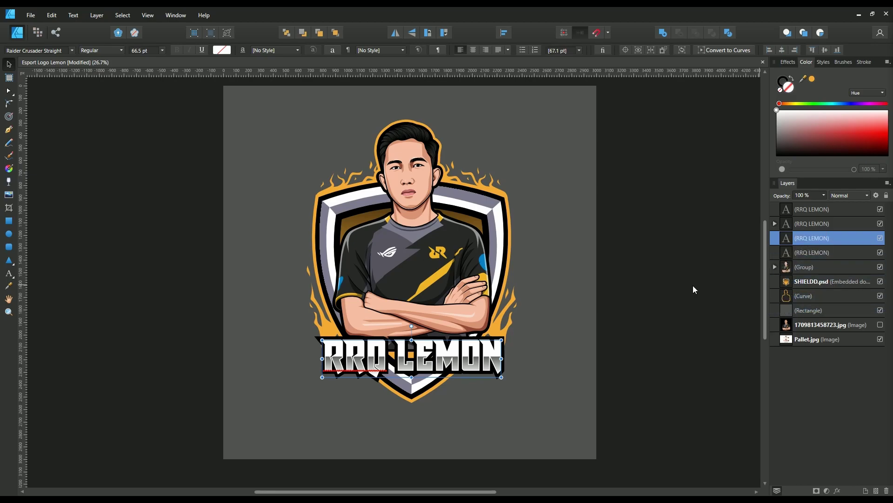
left_click(9, 132)
left_click(90, 50)
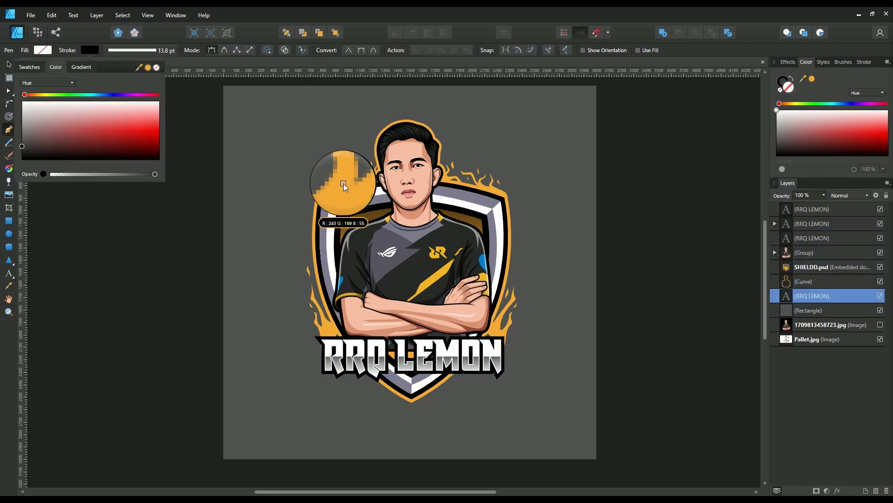
left_click(148, 67)
left_click(132, 50)
left_click_drag(132, 84, 139, 84)
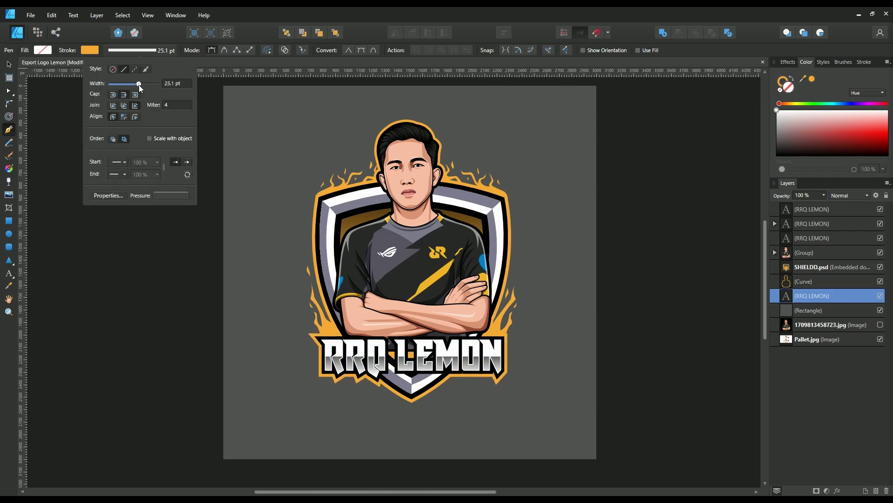
left_click(9, 64)
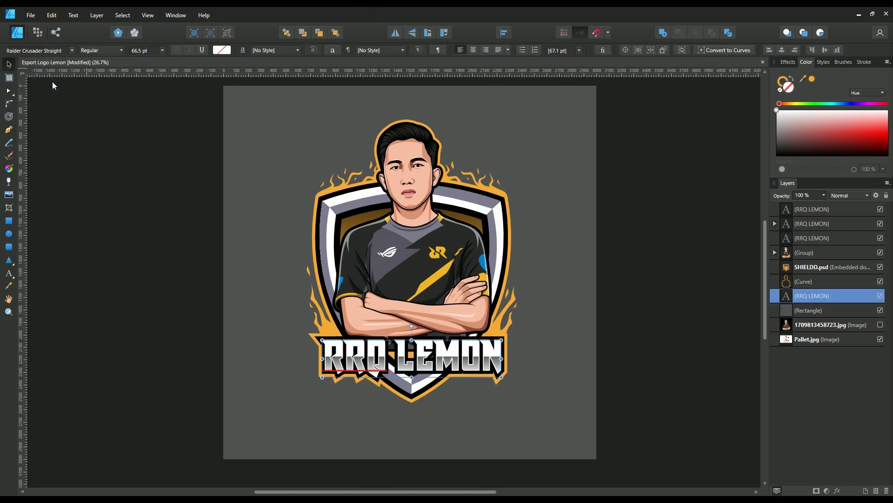